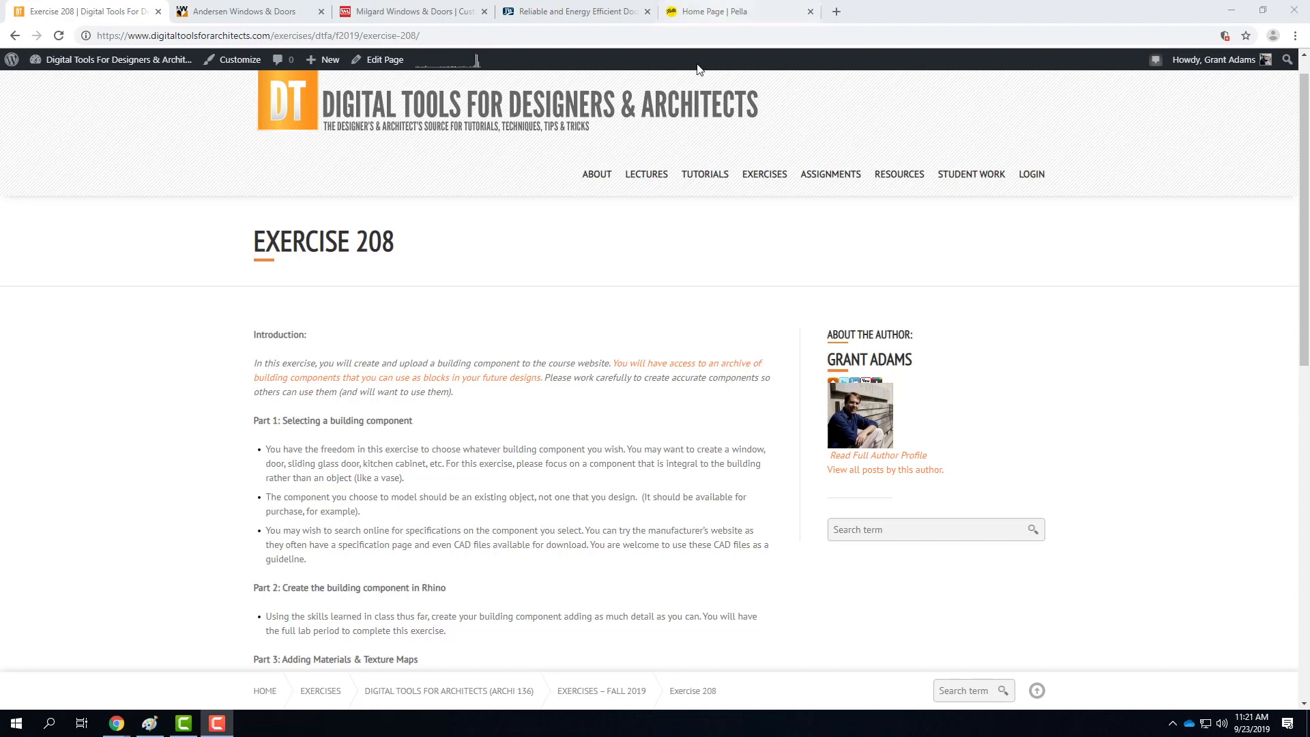
Step: Dismiss the survey on the Andersen Windows site and open its Architectural Tools - CAD/BIM/CSI resources for professionals
{"action": "left_click", "coordinate": [260, 17]}
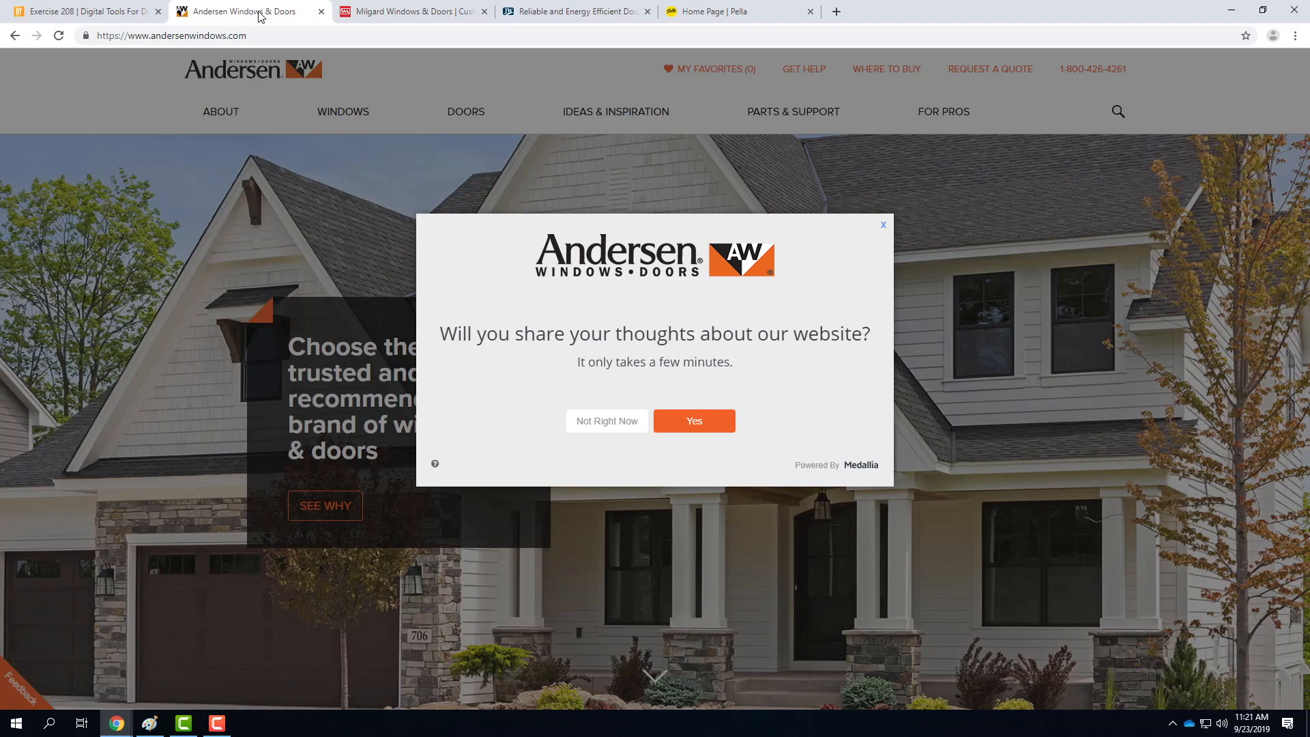
{"action": "left_click", "coordinate": [884, 225]}
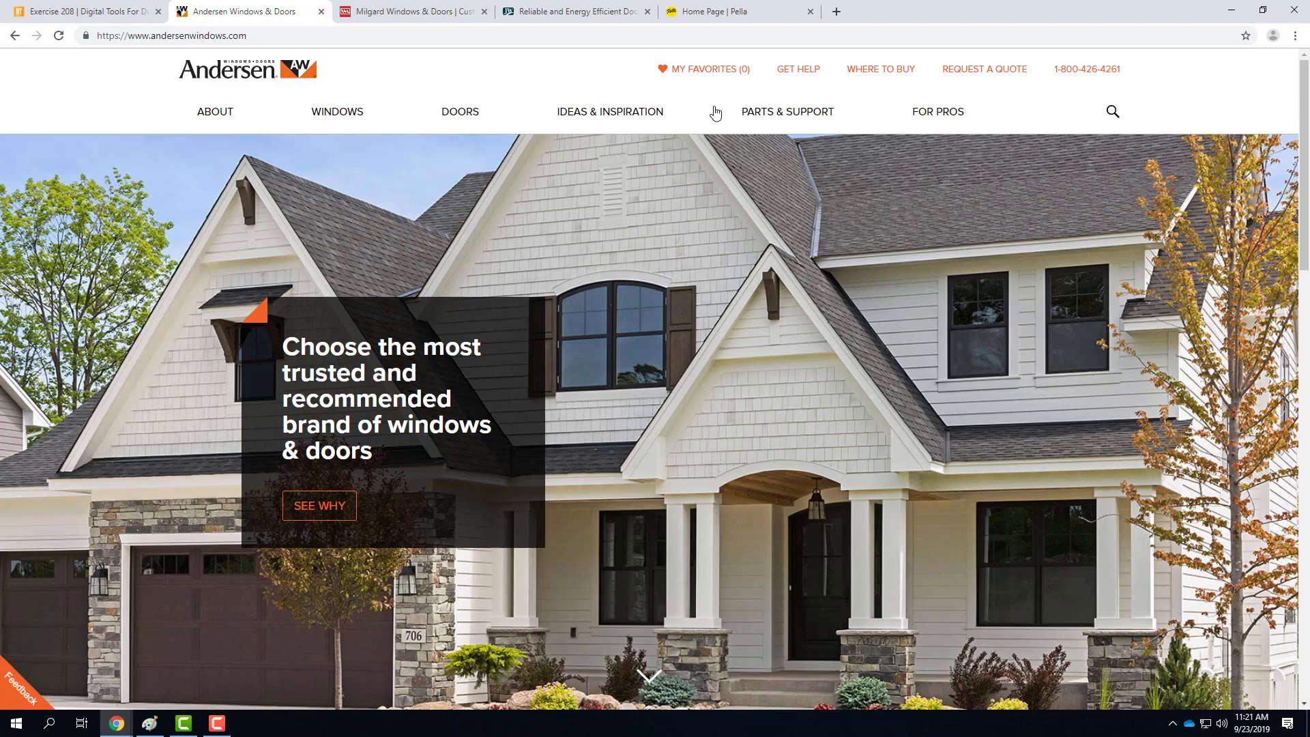
{"action": "left_click", "coordinate": [960, 116]}
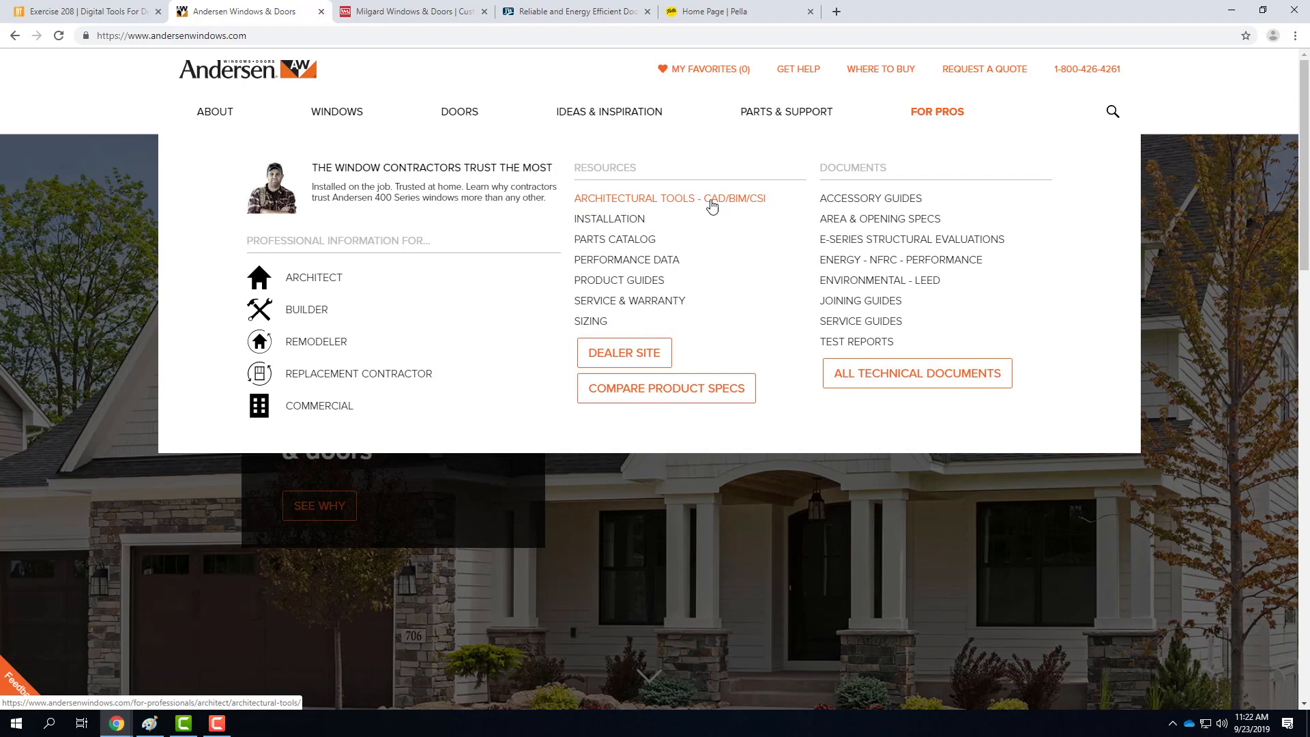
{"action": "left_click", "coordinate": [754, 200]}
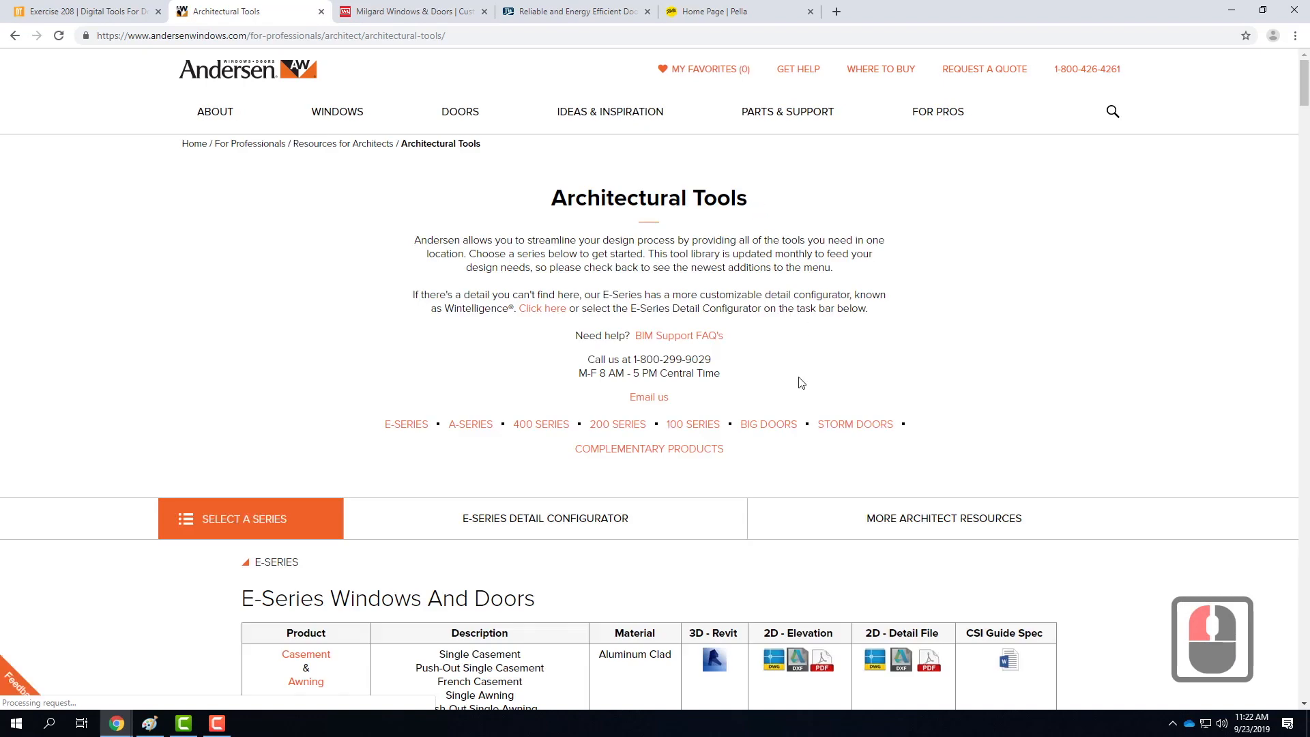
{"action": "scroll", "coordinate": [774, 493], "scroll_direction": "down", "scroll_amount": 10}
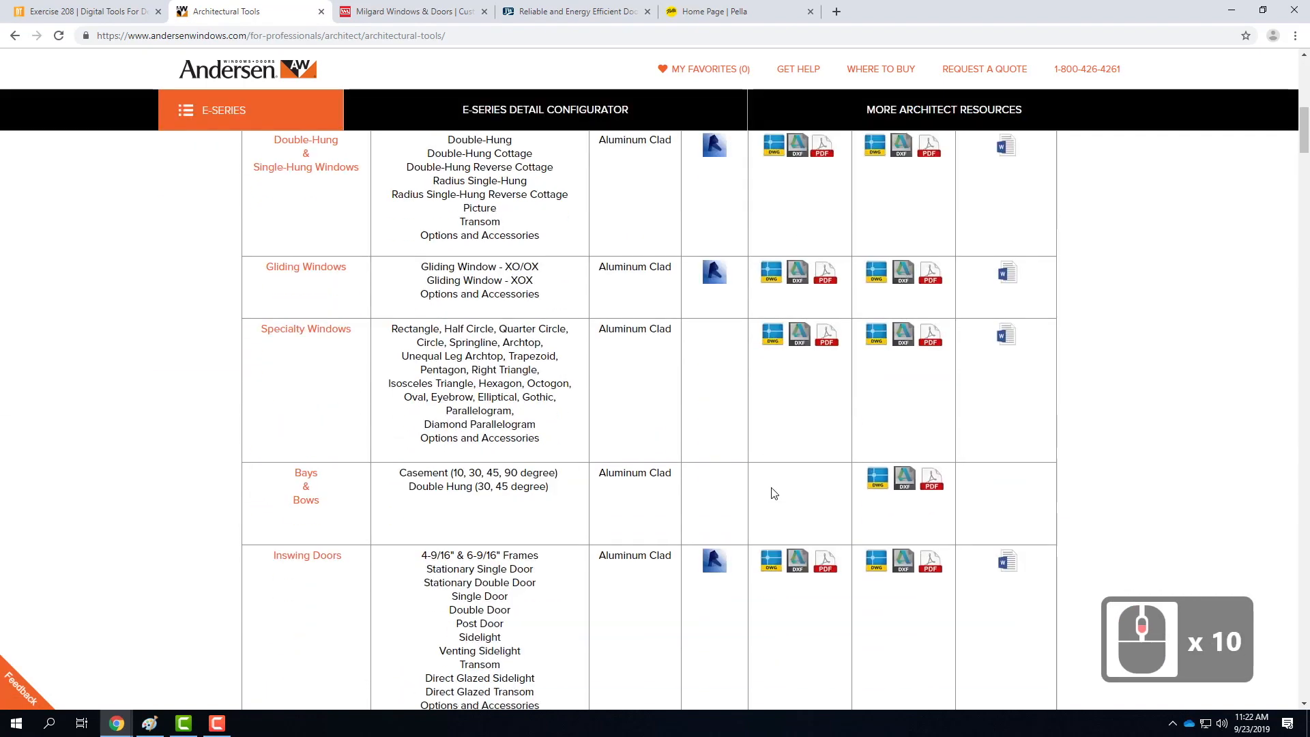
{"action": "scroll", "coordinate": [774, 493], "scroll_direction": "up", "scroll_amount": 12}
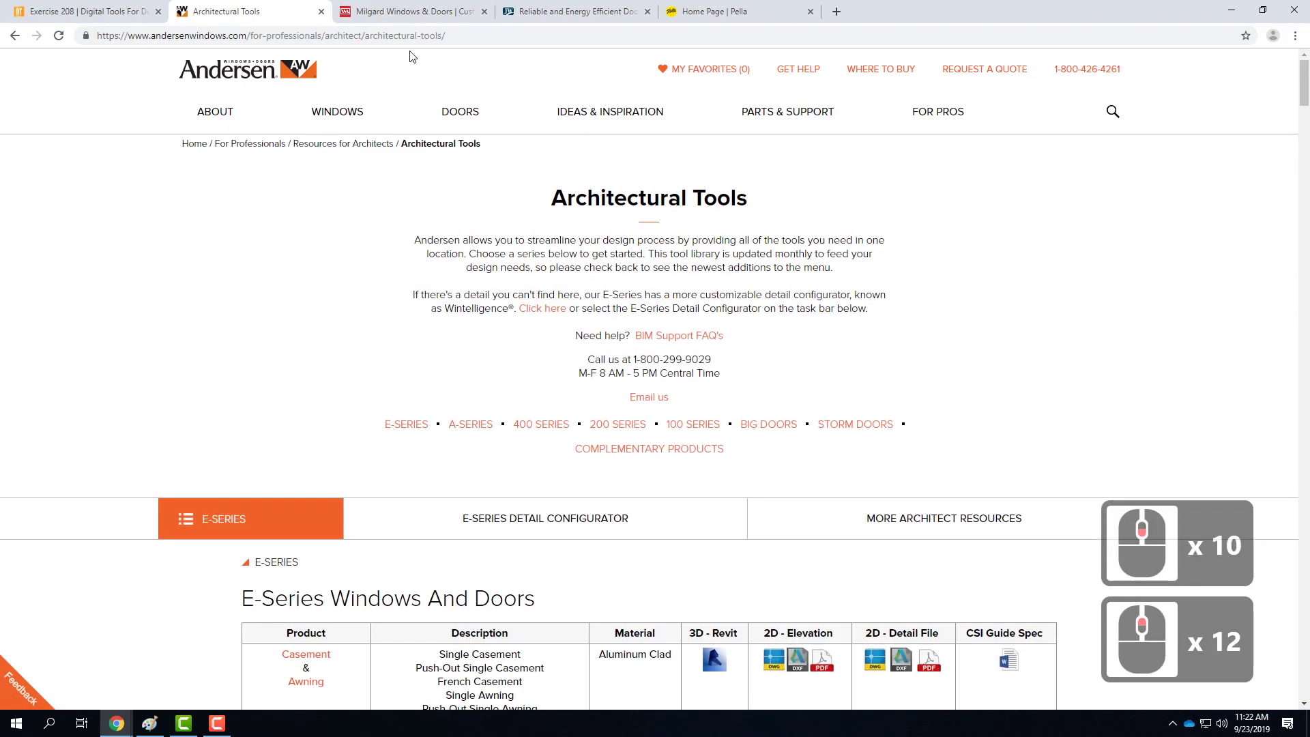
Step: Open the Drawings and 3D Models resources for professionals on the Milgard site
{"action": "left_click", "coordinate": [415, 20]}
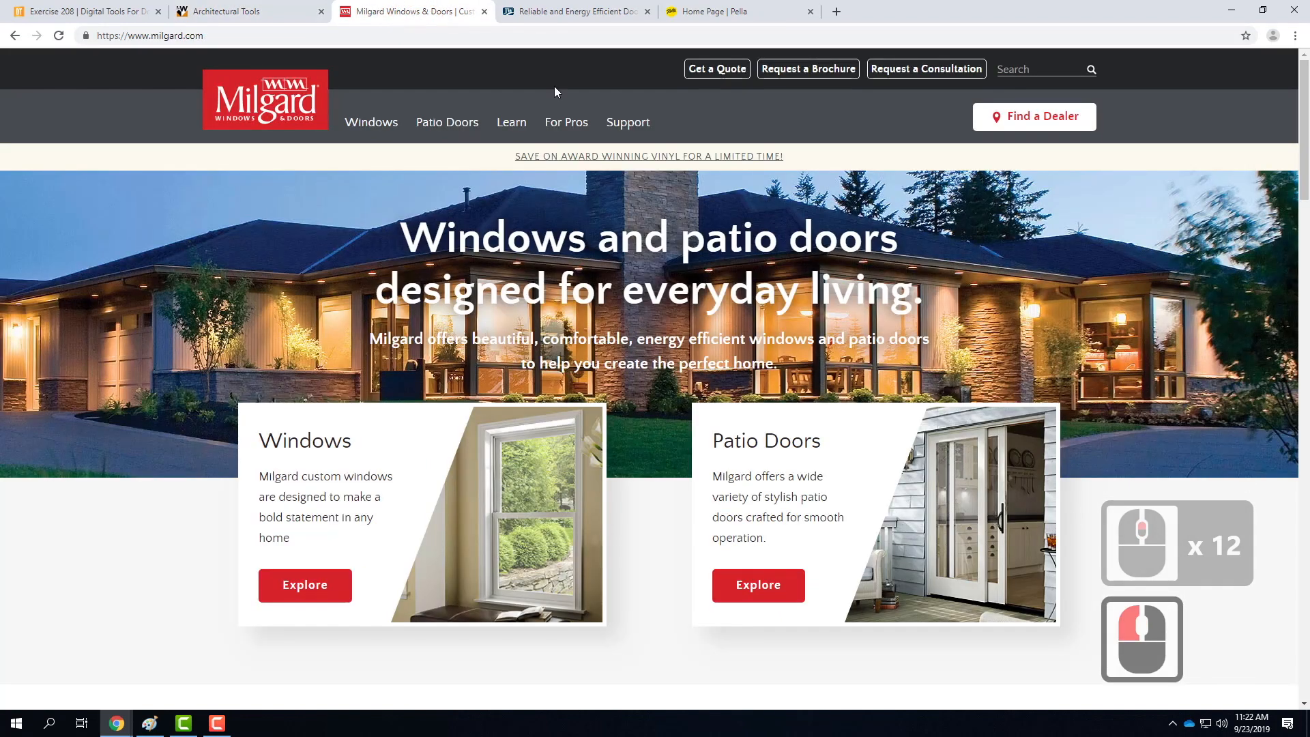
{"action": "left_click", "coordinate": [571, 130]}
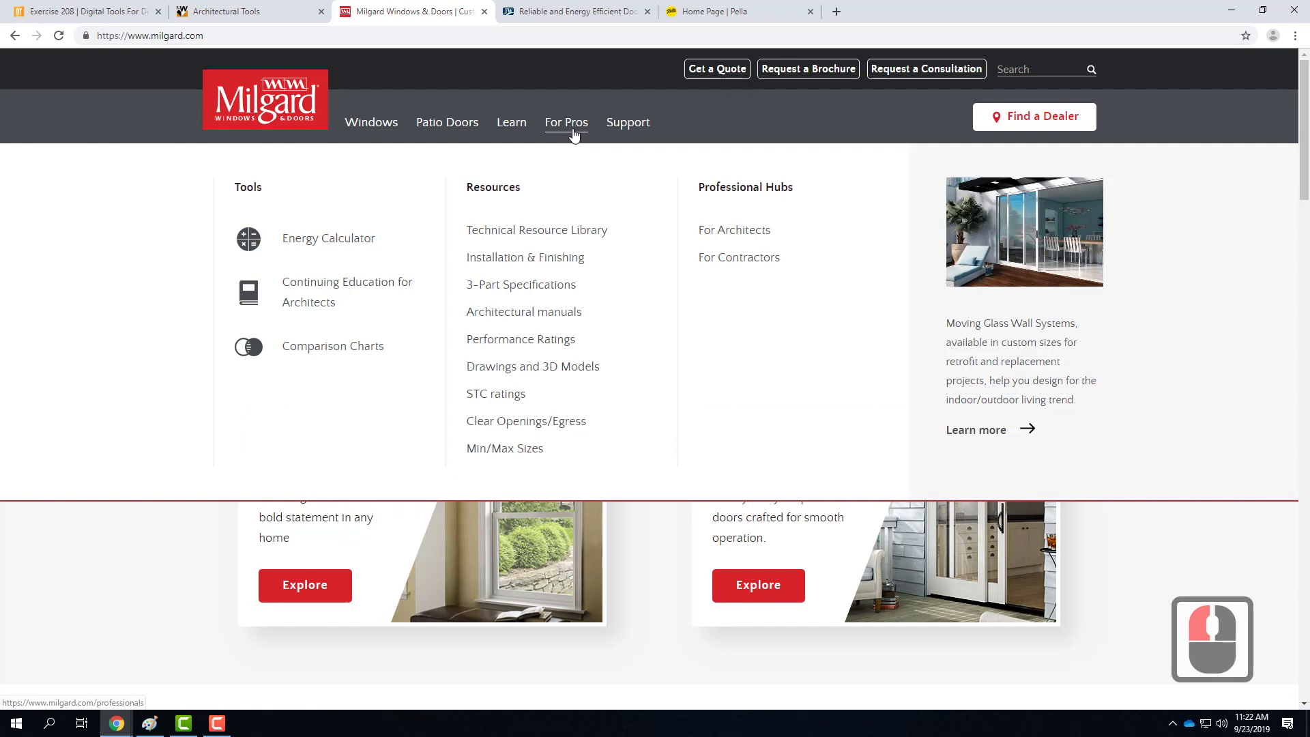
{"action": "left_click", "coordinate": [504, 374]}
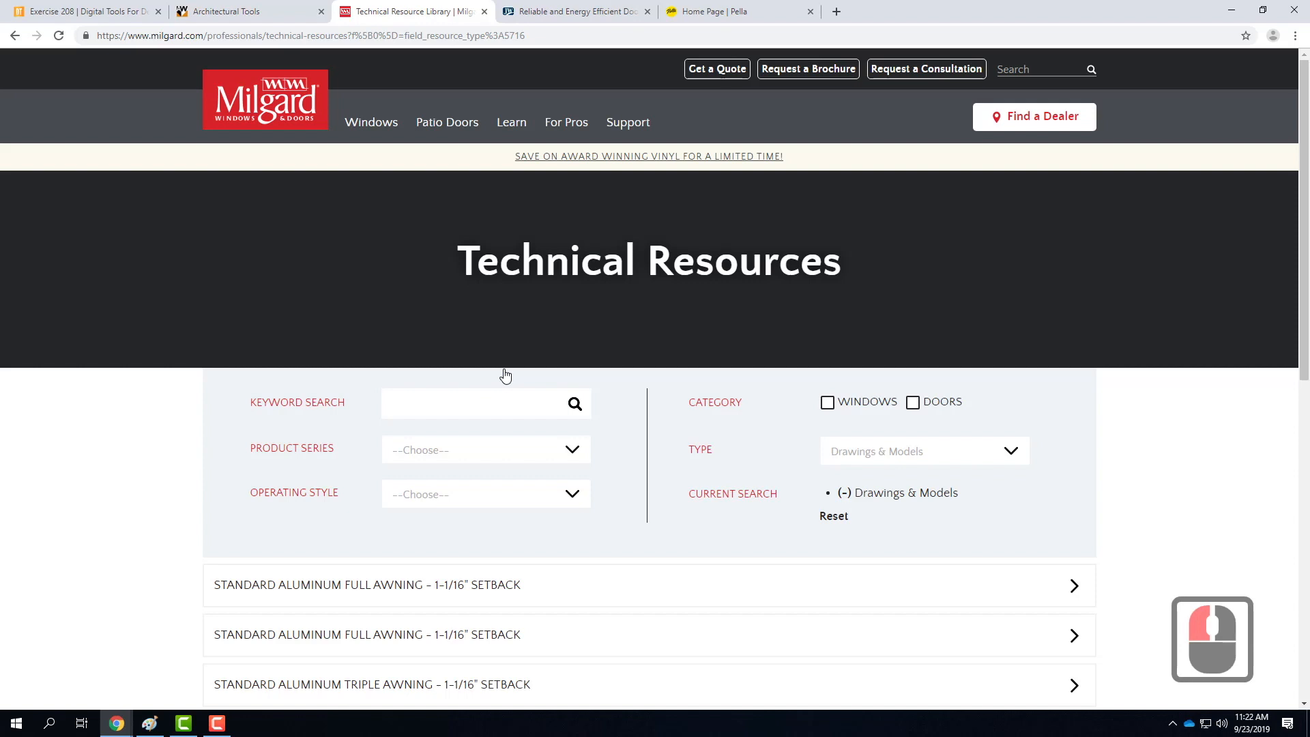
Step: Check the professional resources on the JELD-WEN site, and close that page
{"action": "left_click", "coordinate": [619, 12]}
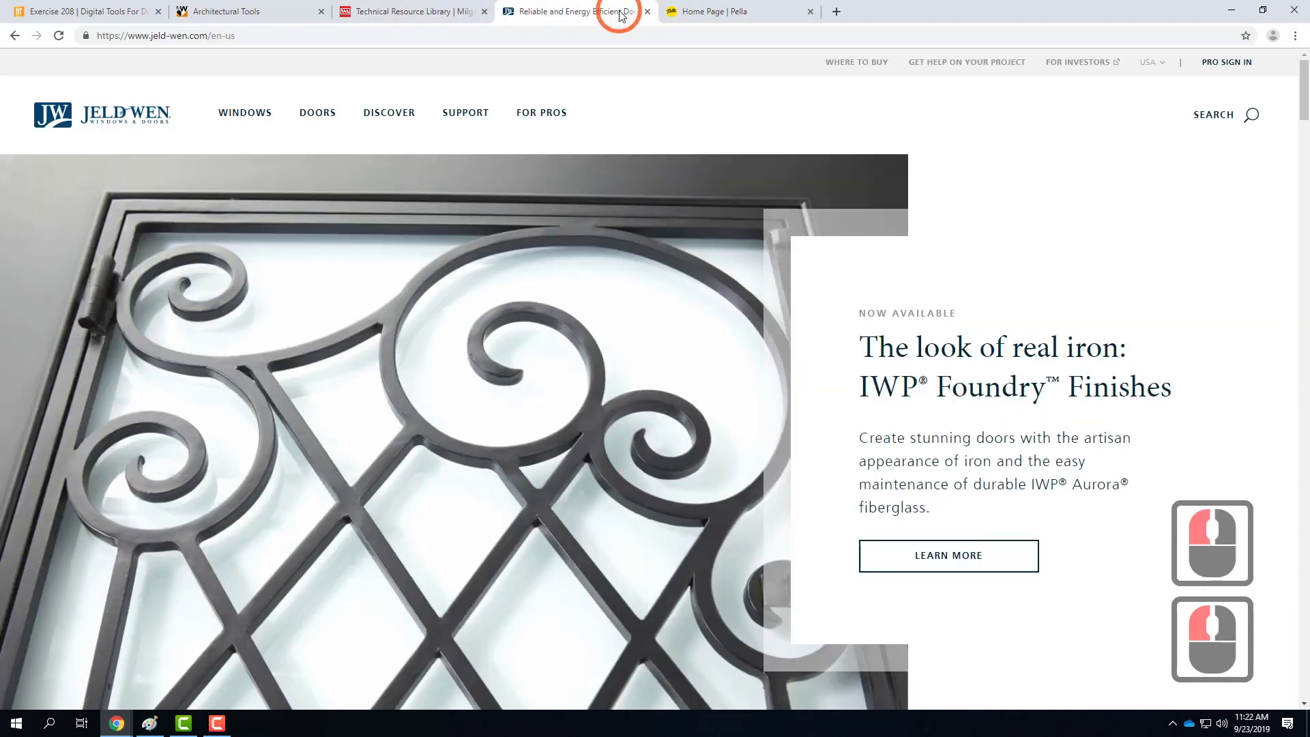
{"action": "left_click", "coordinate": [548, 122]}
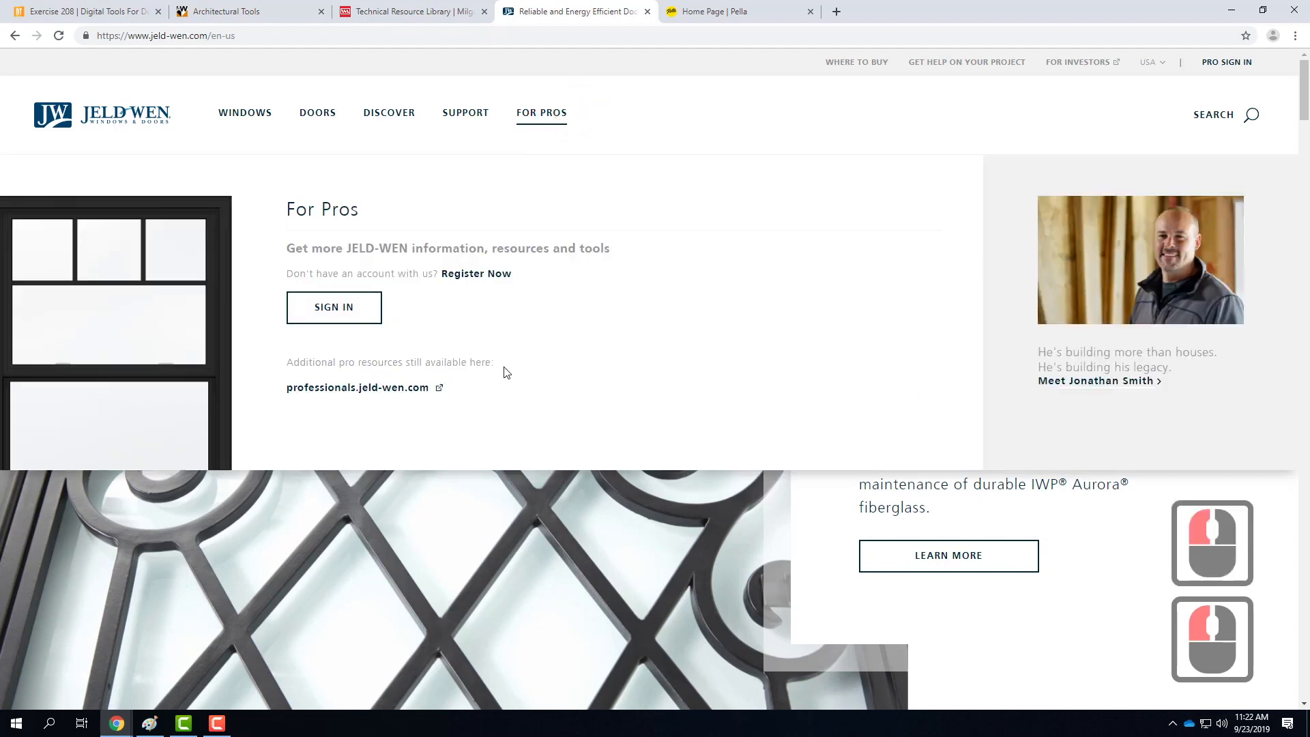
{"action": "left_click", "coordinate": [648, 12]}
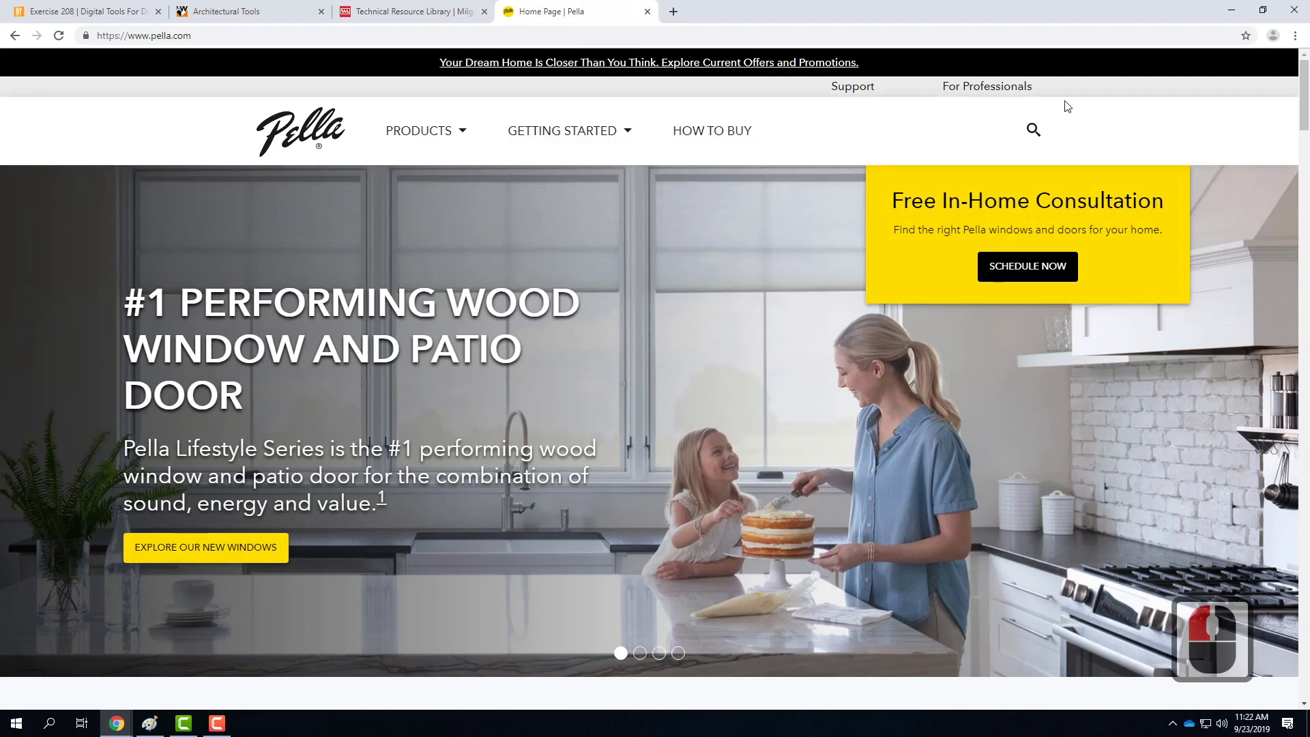
Step: Open Specifications and CAD Downloads from the Resources and Downloads section of Pella's architect page
{"action": "left_click", "coordinate": [977, 89]}
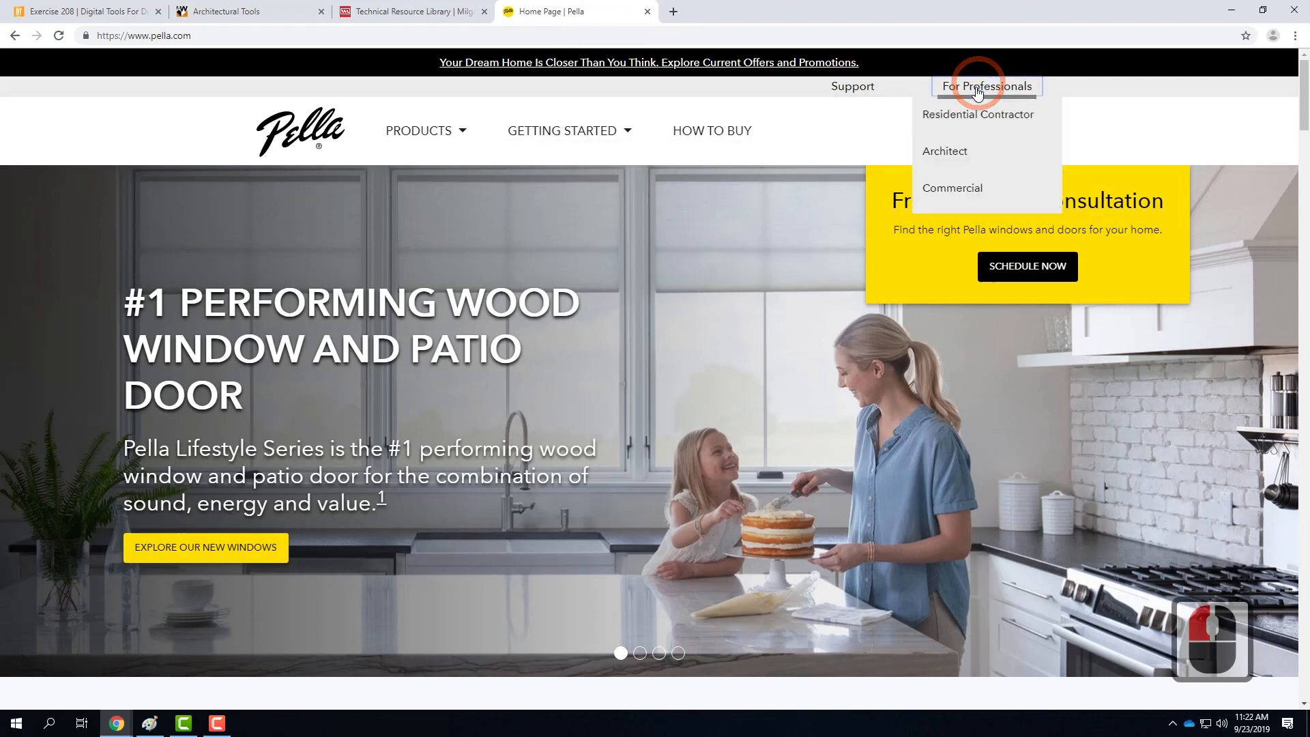
{"action": "left_click", "coordinate": [955, 153]}
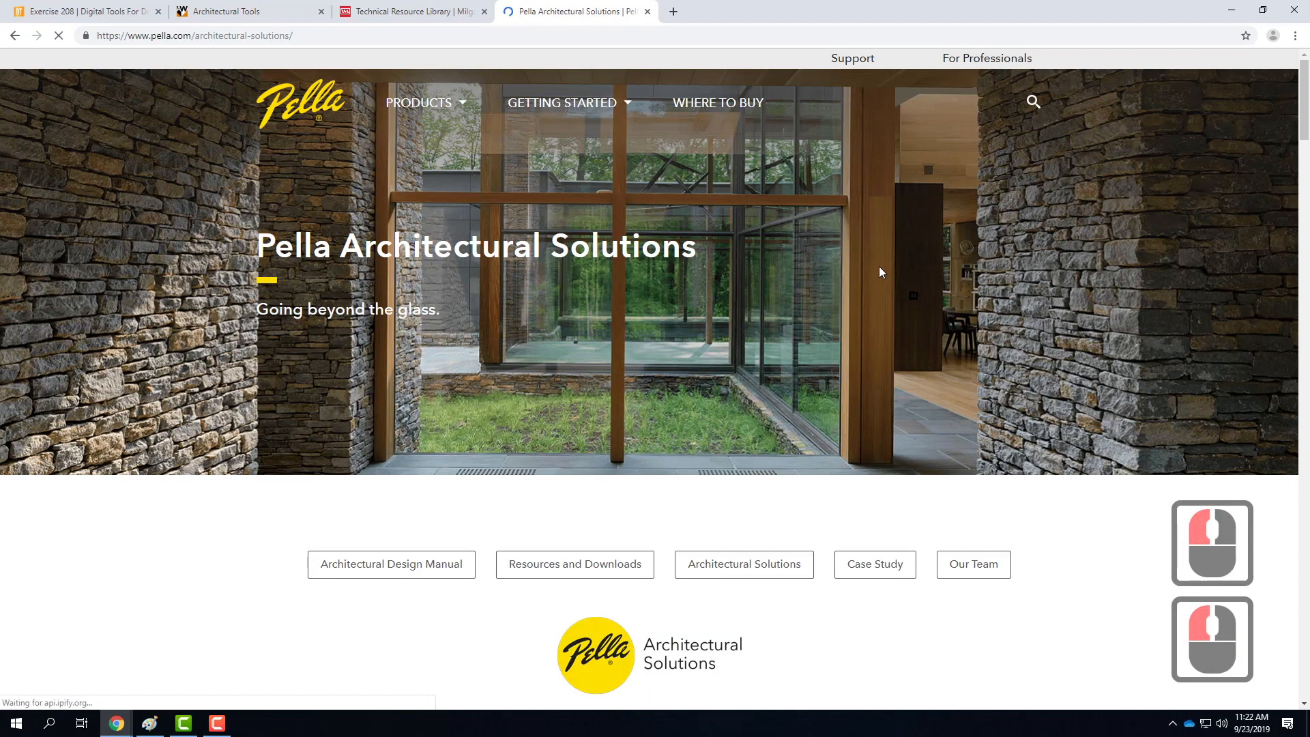
{"action": "scroll", "coordinate": [880, 271], "scroll_direction": "down", "scroll_amount": 2}
{"action": "left_click", "coordinate": [592, 437]}
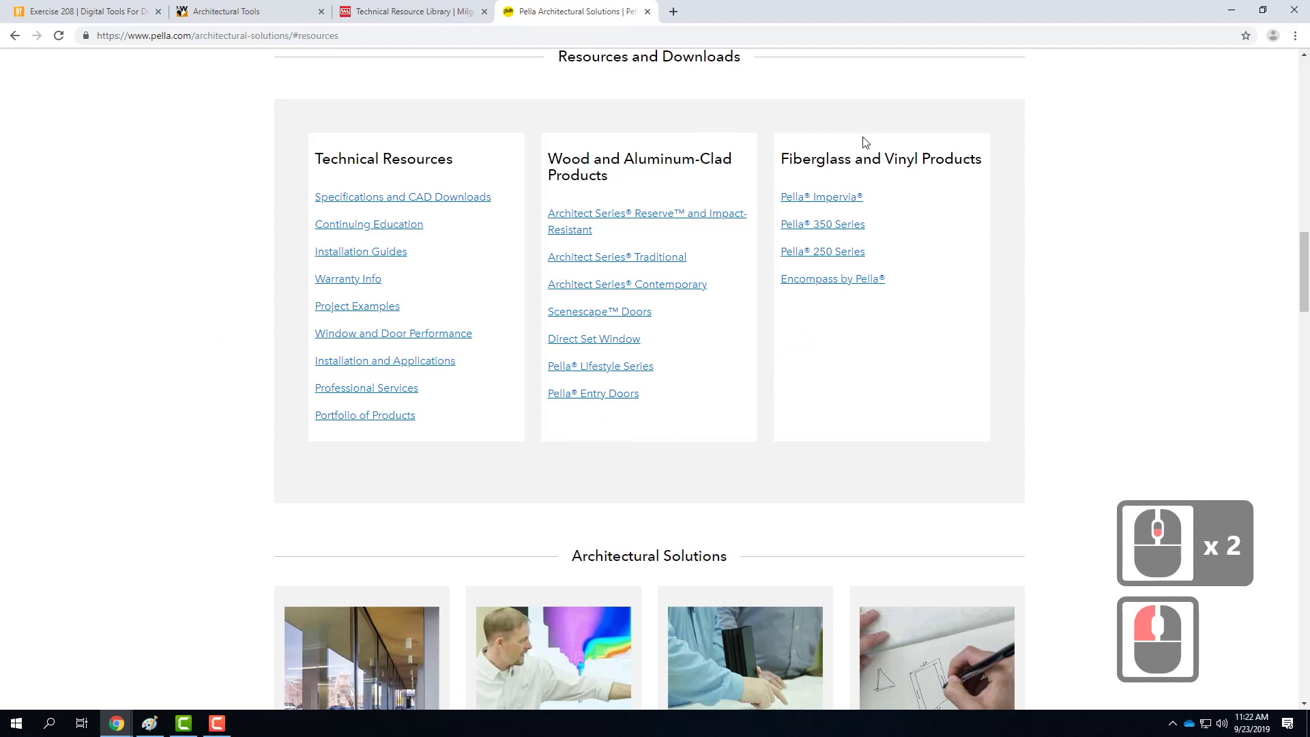
{"action": "left_click", "coordinate": [362, 203]}
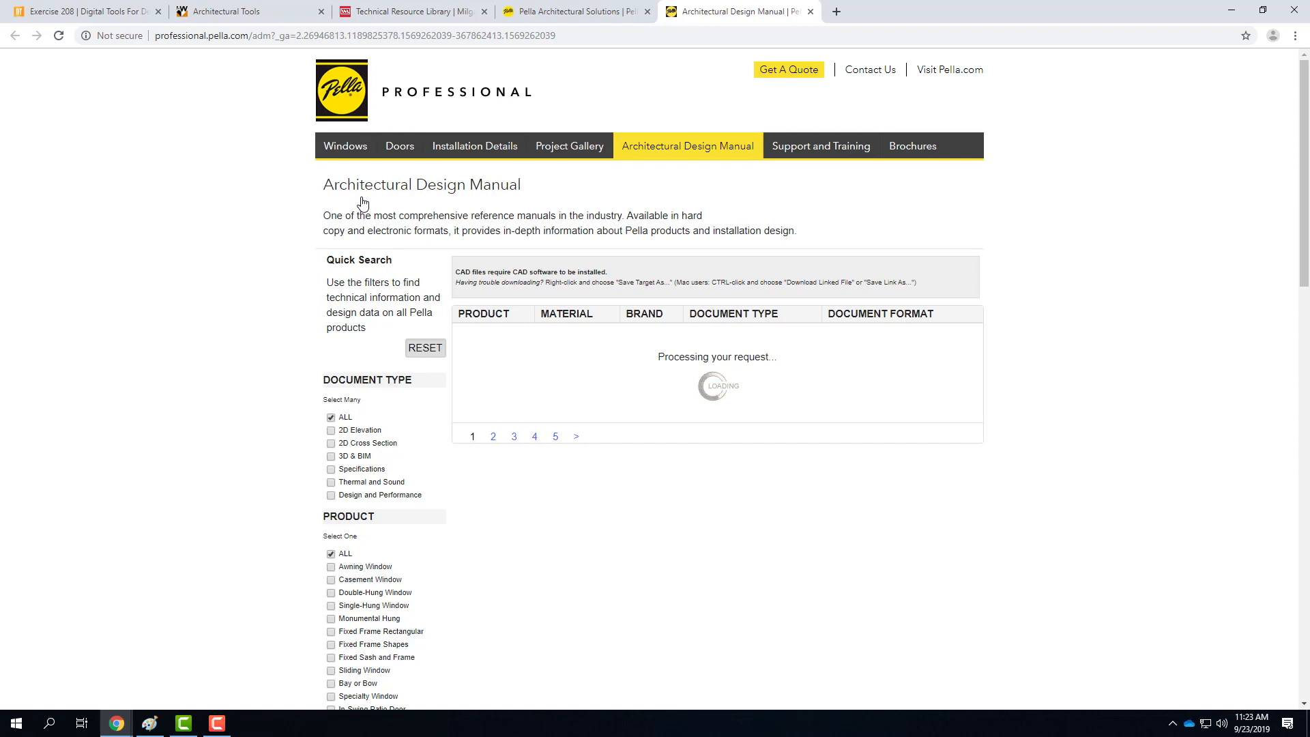
Step: Load kohler.com in a new browser tab and go to the toilets category among its bathroom products
{"action": "left_click", "coordinate": [249, 11]}
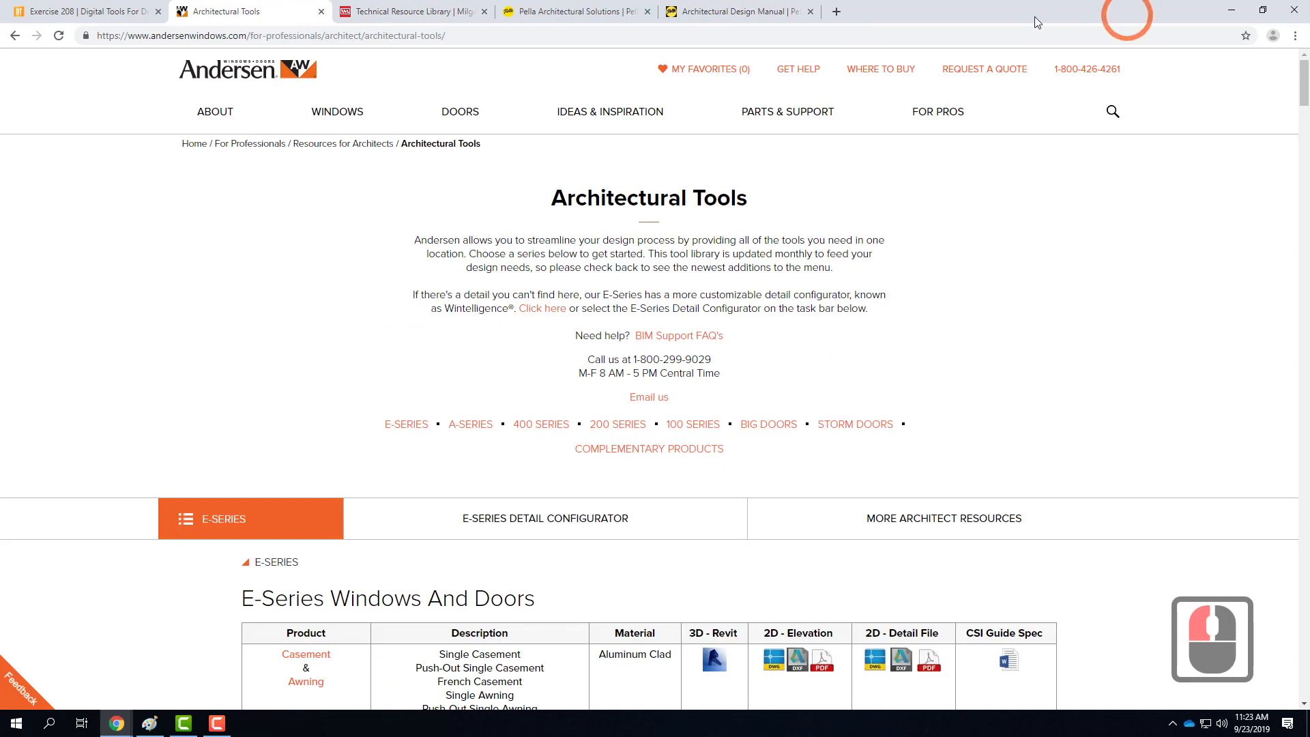
{"action": "left_click", "coordinate": [838, 13]}
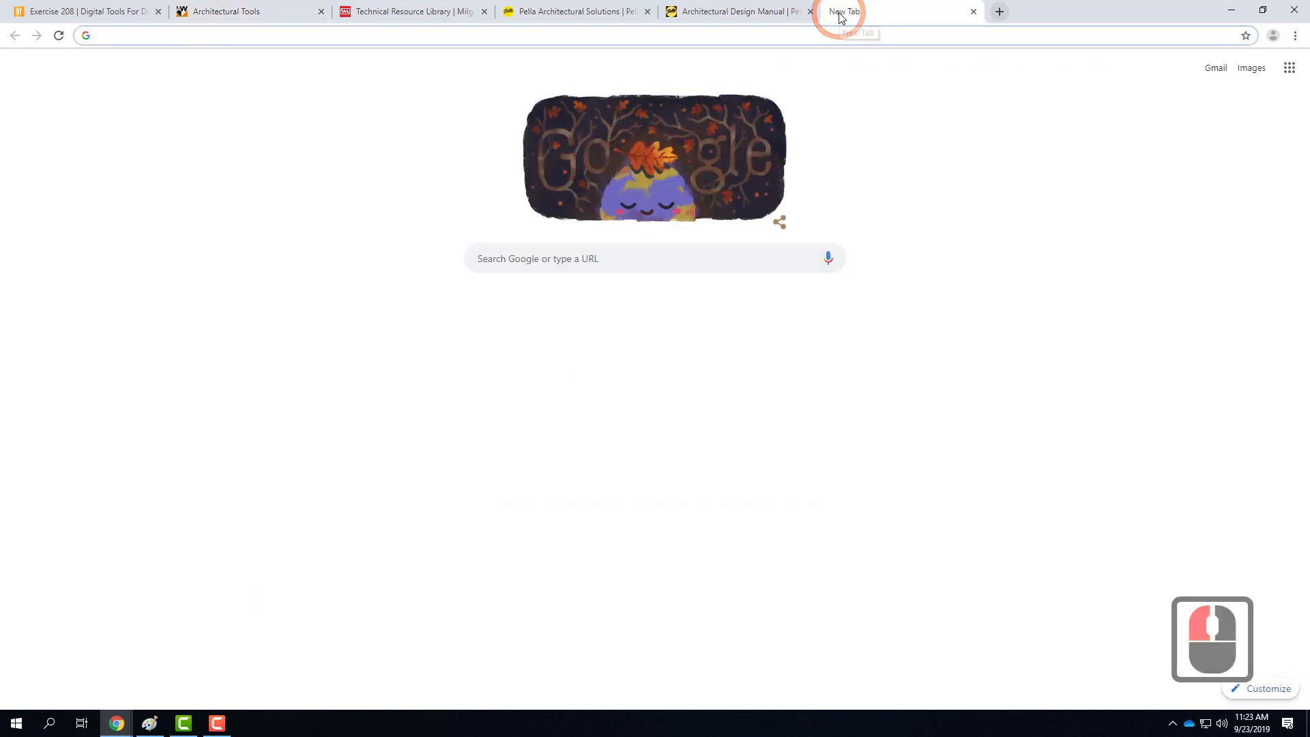
{"action": "type", "text": "kohler.com"}
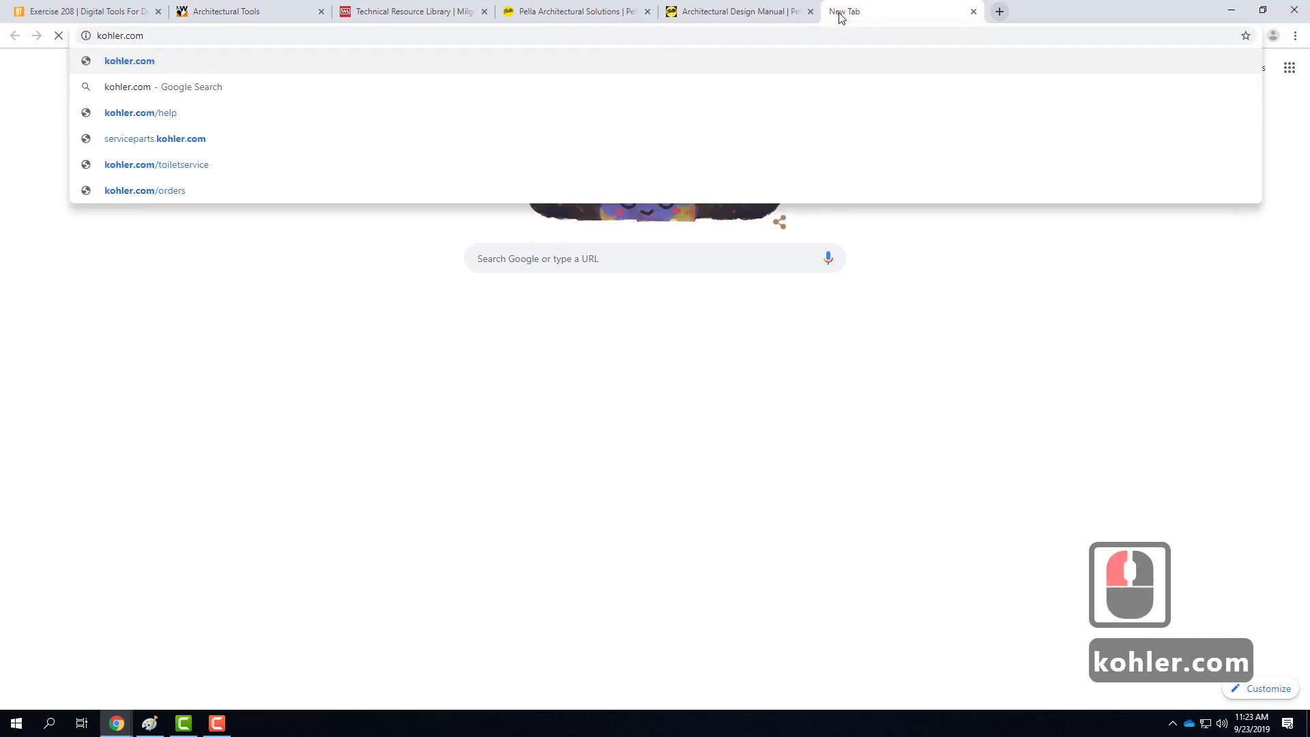
{"action": "key", "text": "Return"}
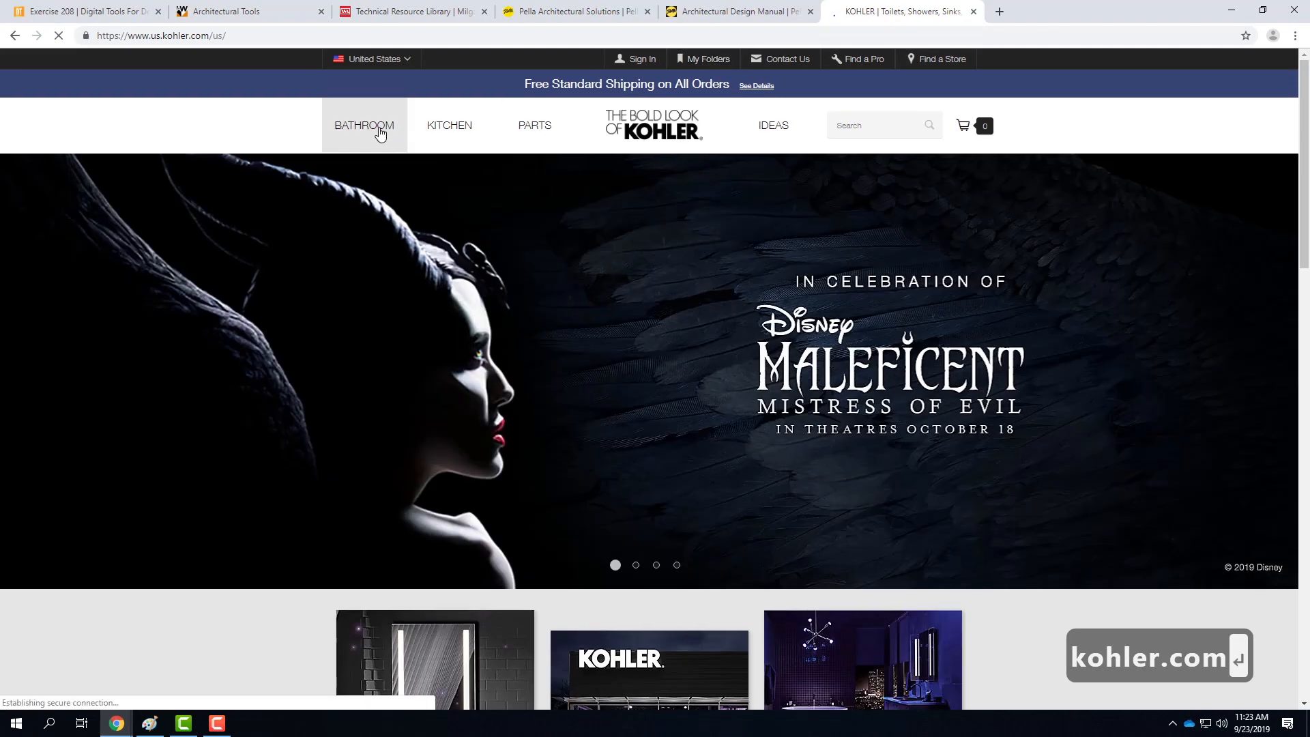
{"action": "left_click", "coordinate": [380, 133]}
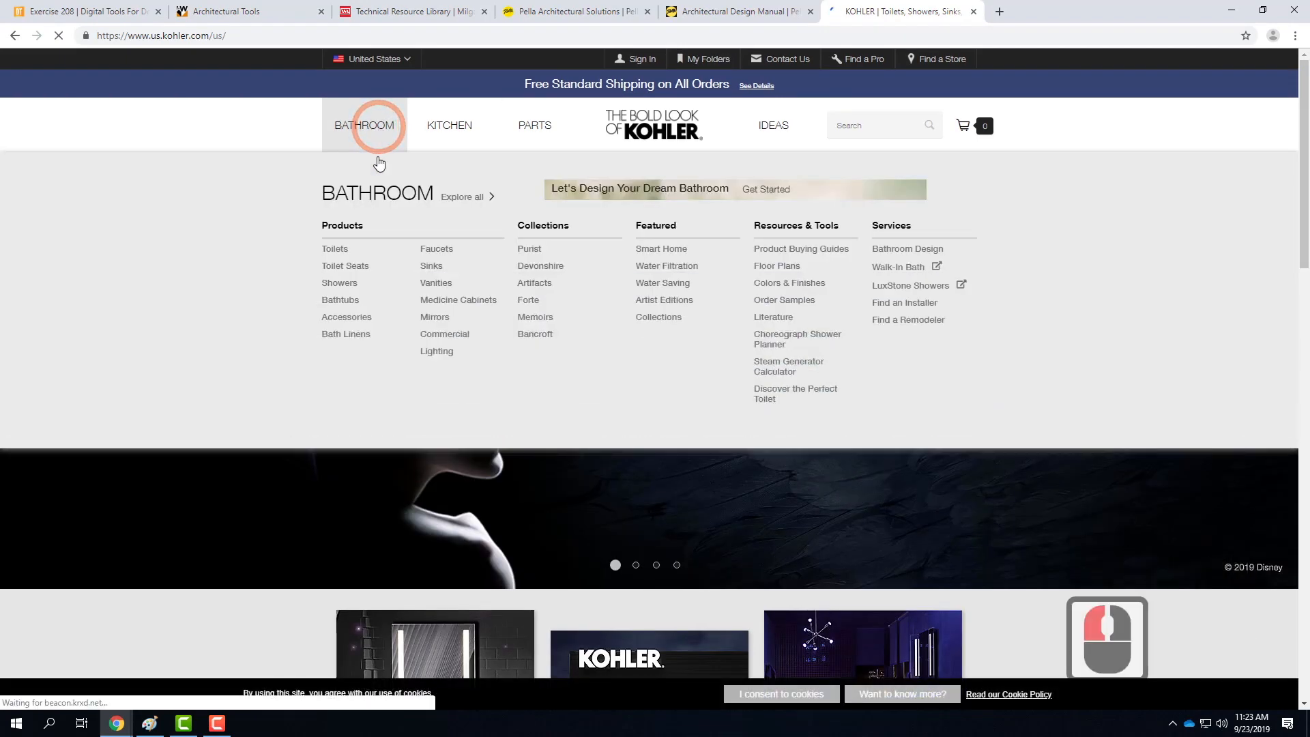
{"action": "left_click", "coordinate": [336, 252]}
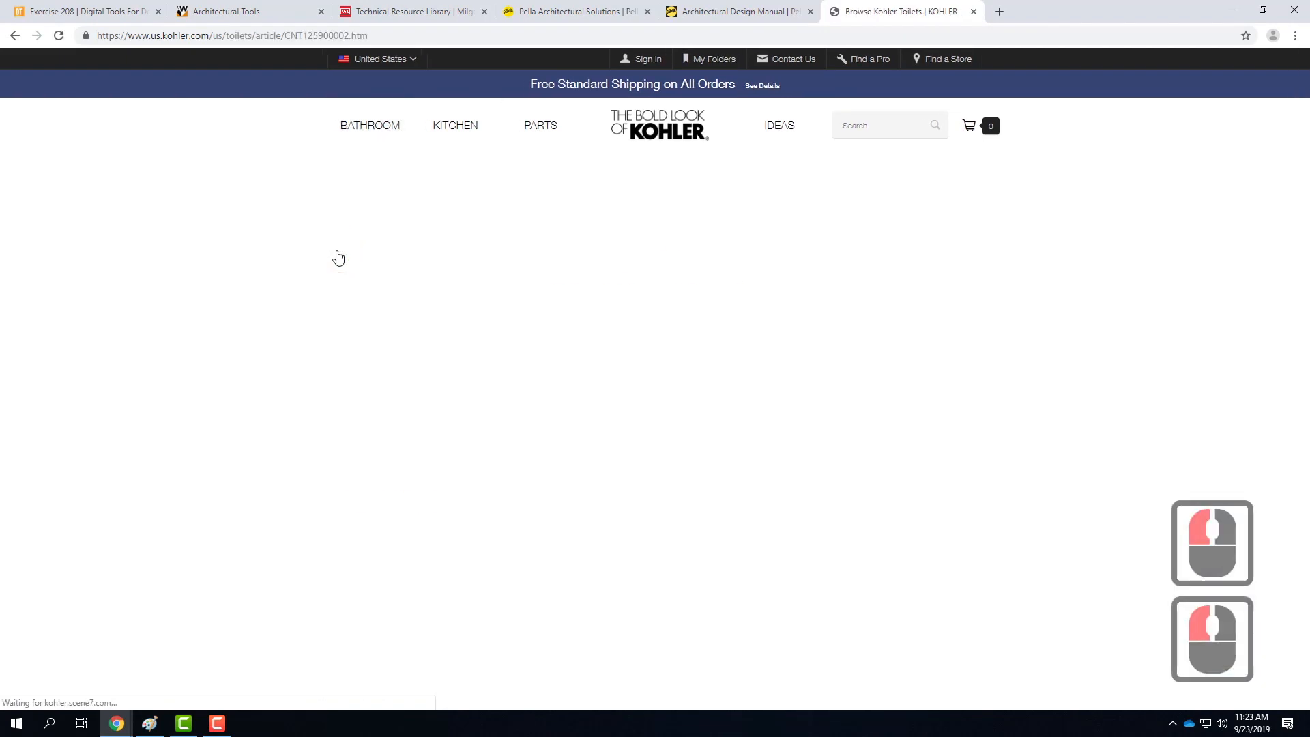
Step: Open the product page of the Archer Comfort Height toilet from Kohler's two-piece toilets
{"action": "scroll", "coordinate": [601, 307], "scroll_direction": "down", "scroll_amount": 2}
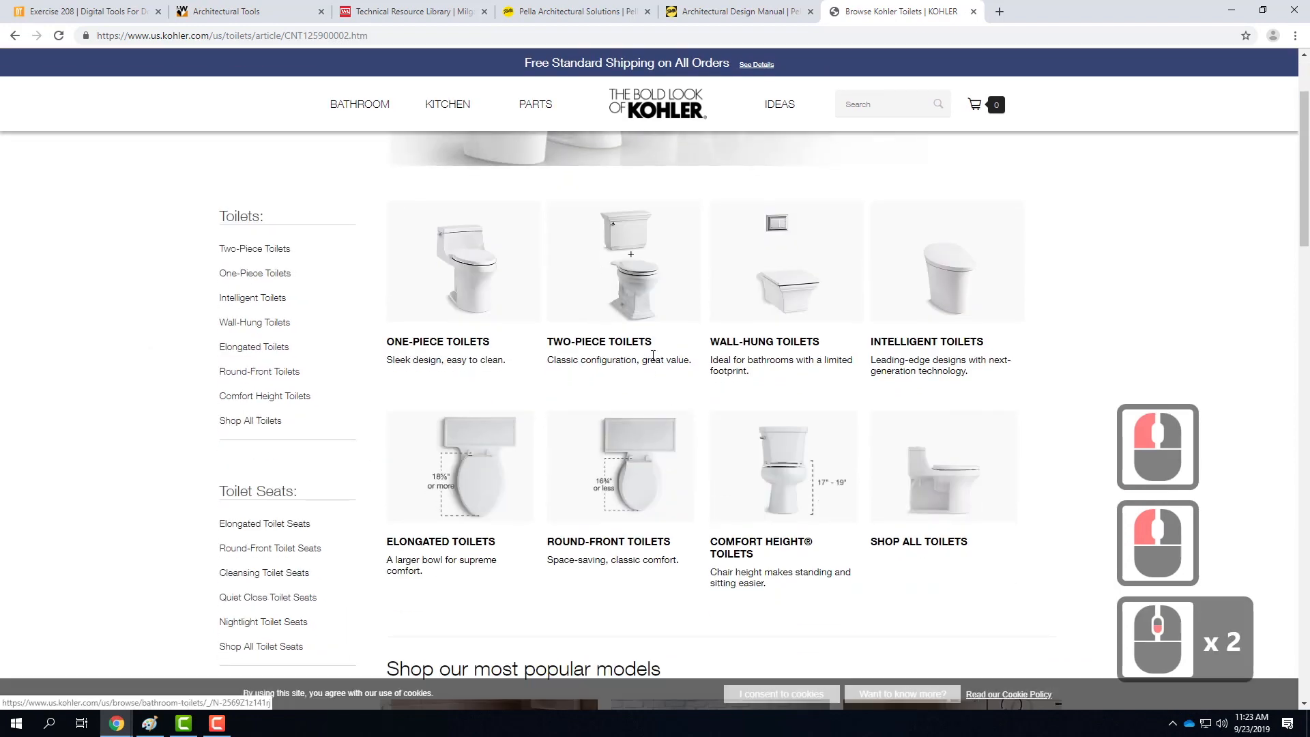
{"action": "left_click", "coordinate": [651, 266]}
{"action": "left_click", "coordinate": [649, 265]}
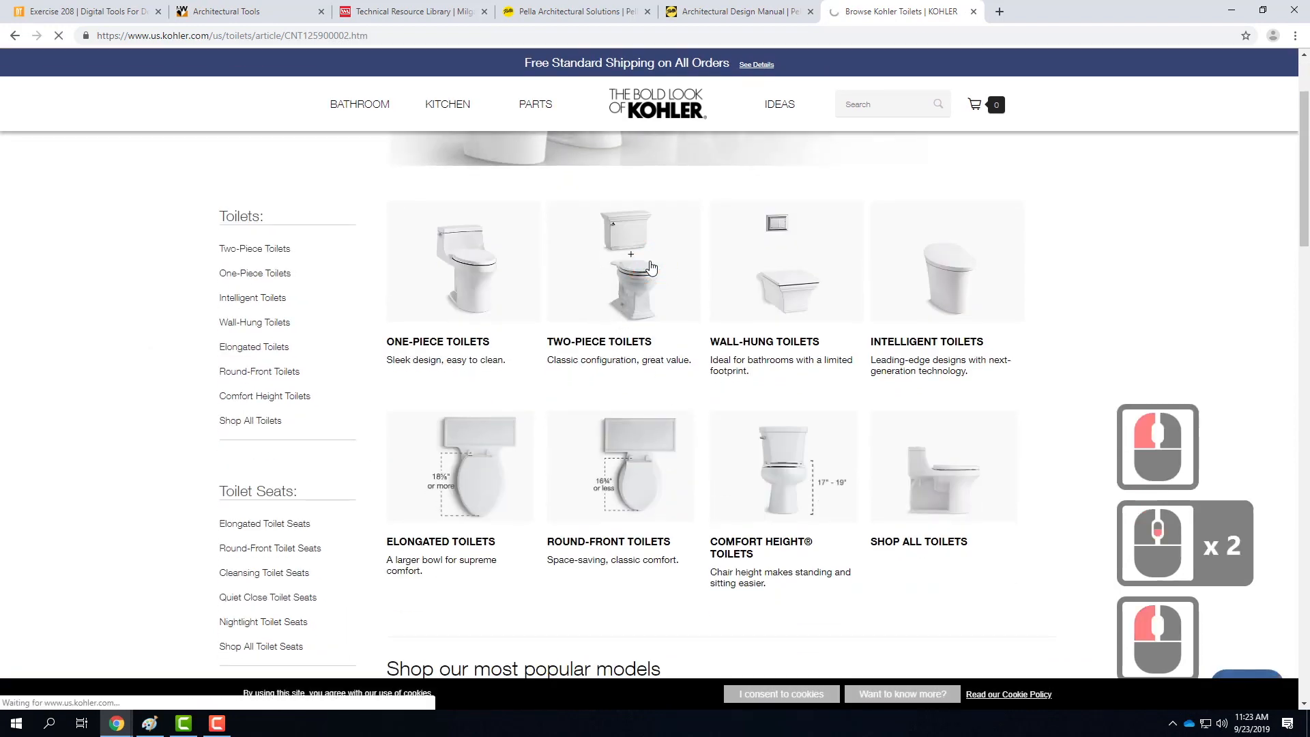
{"action": "left_click", "coordinate": [623, 345]}
{"action": "left_click", "coordinate": [628, 331]}
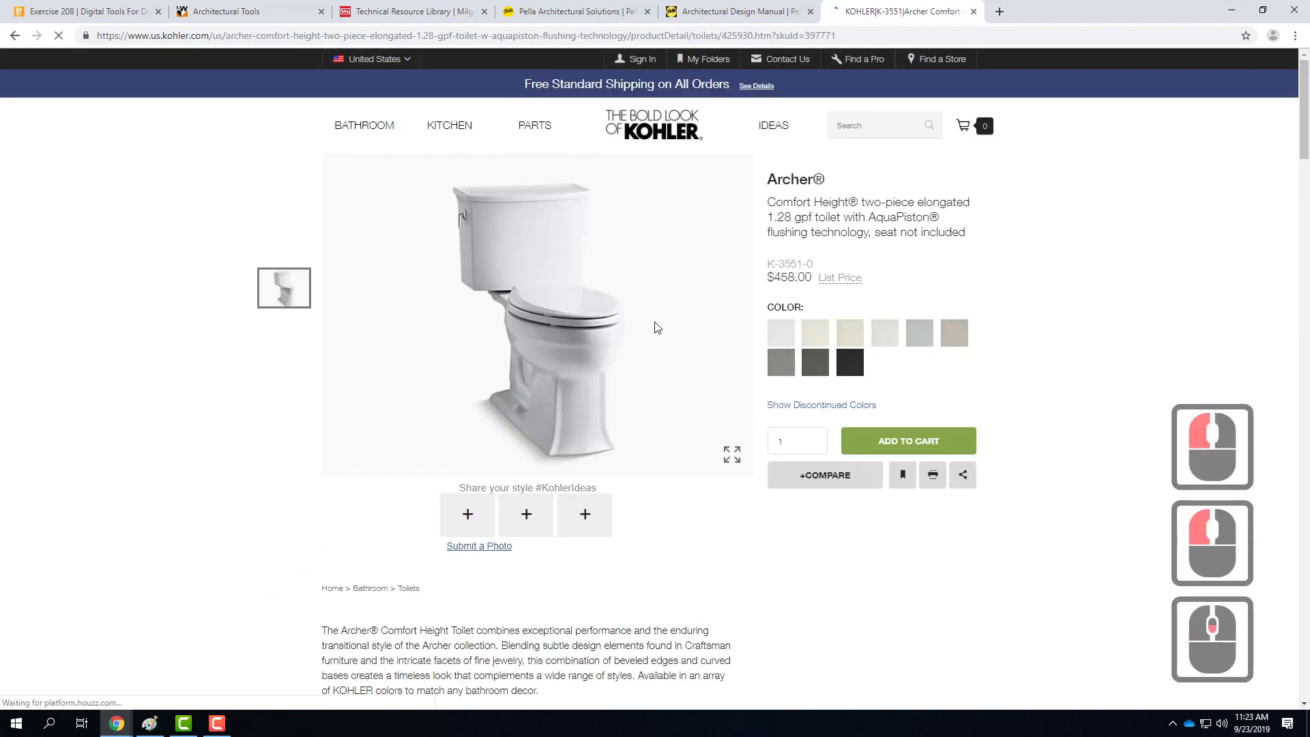
Step: Download the Archer toilet's 3D CAD file in OBJ format from the product specifications
{"action": "scroll", "coordinate": [656, 327], "scroll_direction": "down", "scroll_amount": 19}
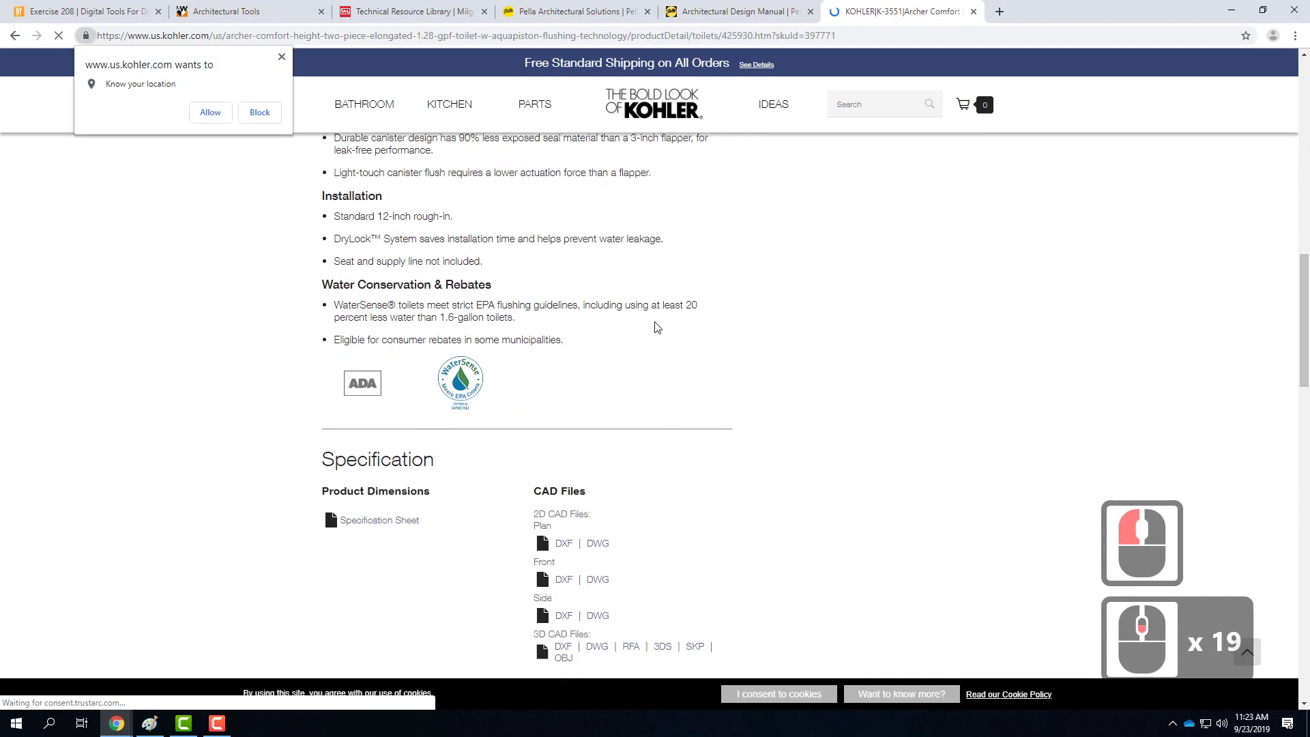
{"action": "scroll", "coordinate": [656, 328], "scroll_direction": "down", "scroll_amount": 4}
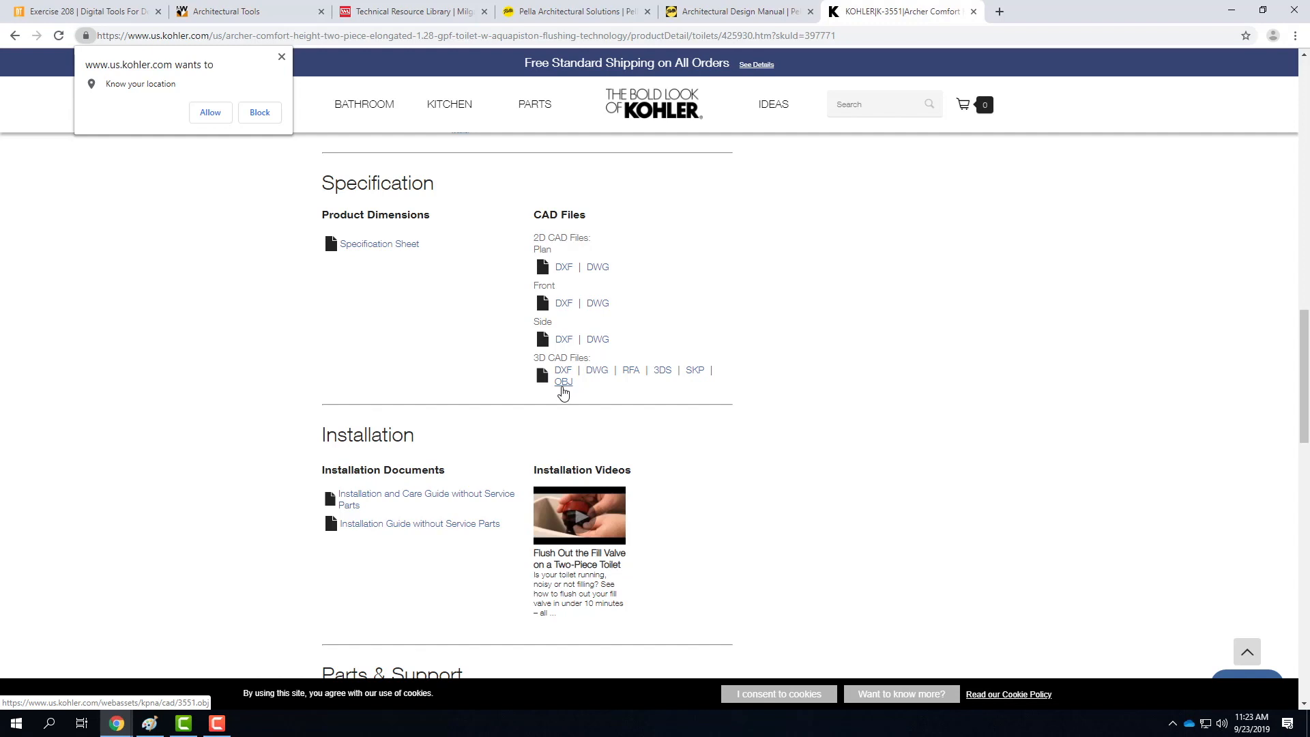
{"action": "left_click", "coordinate": [563, 385]}
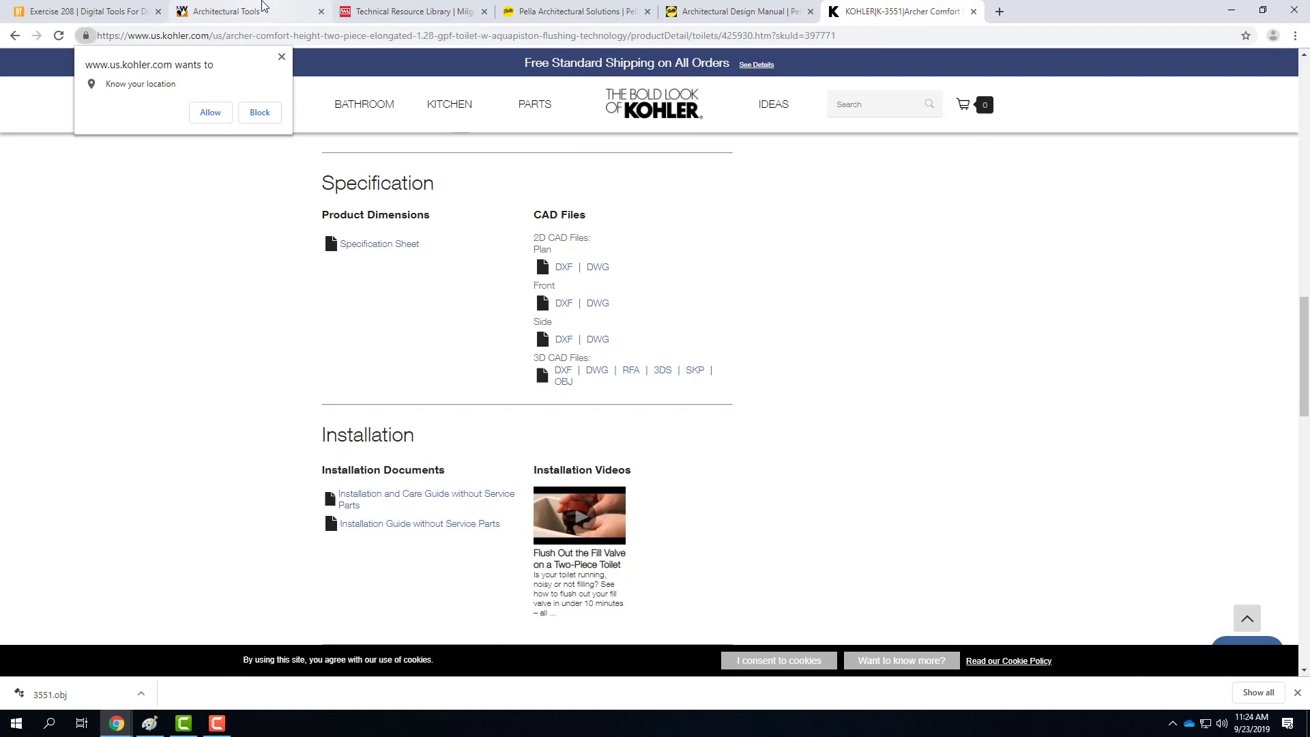
Step: Return to Andersen's Architectural Tools page and examine the window and door products and CAD file formats from E-Series through Complementary Products
{"action": "left_click", "coordinate": [266, 14]}
{"action": "scroll", "coordinate": [772, 356], "scroll_direction": "down", "scroll_amount": 7}
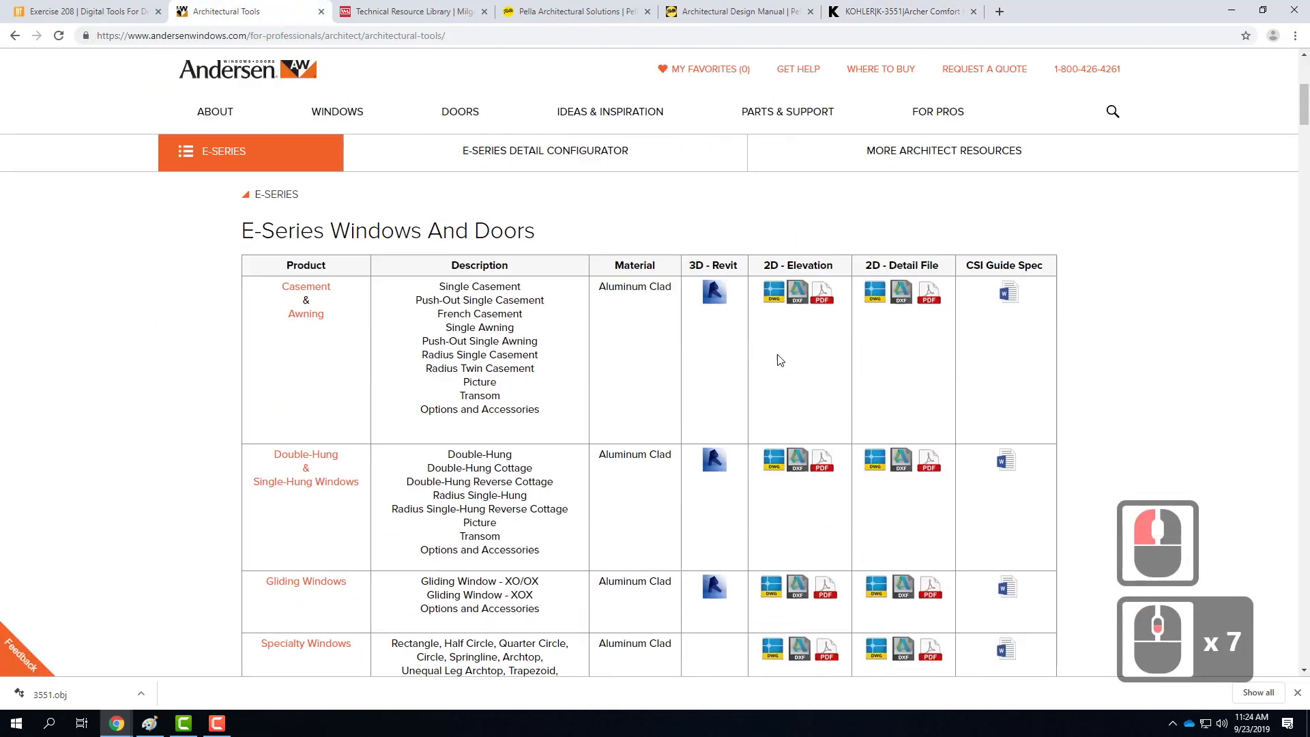
{"action": "scroll", "coordinate": [778, 358], "scroll_direction": "down", "scroll_amount": 5}
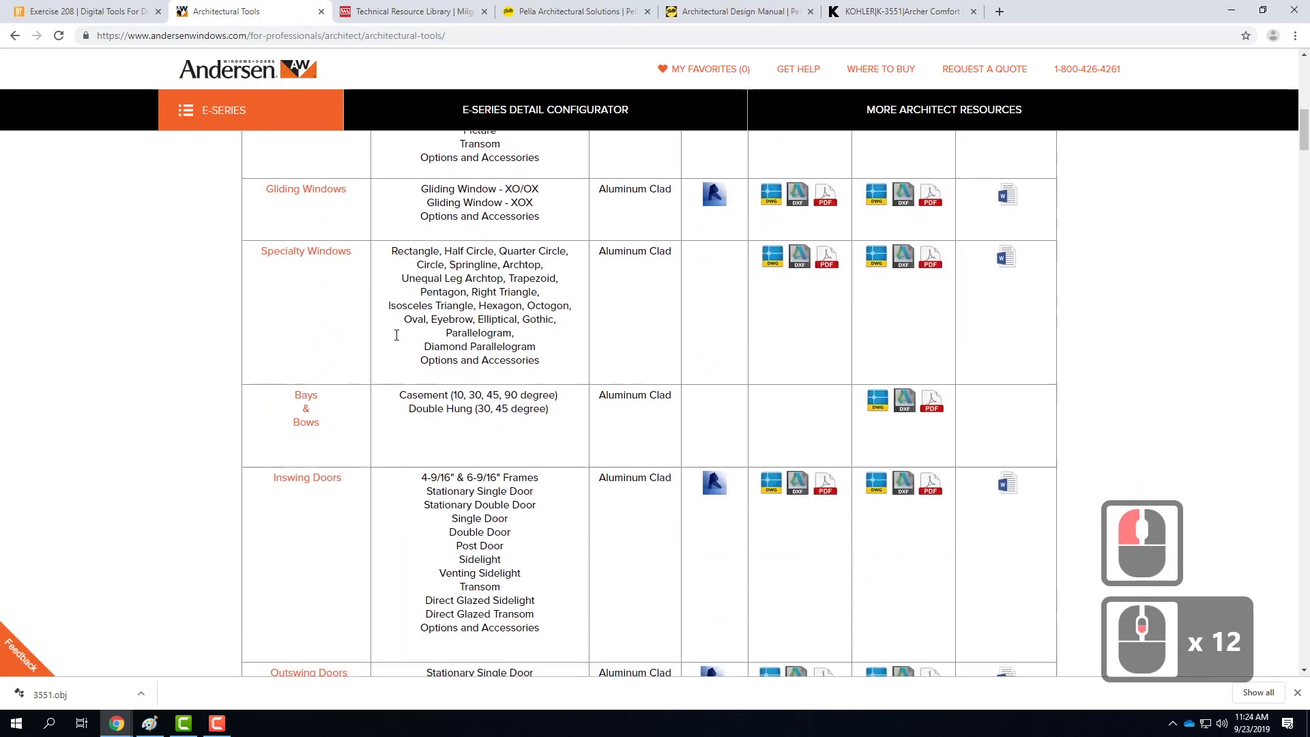
{"action": "scroll", "coordinate": [361, 511], "scroll_direction": "down", "scroll_amount": 2}
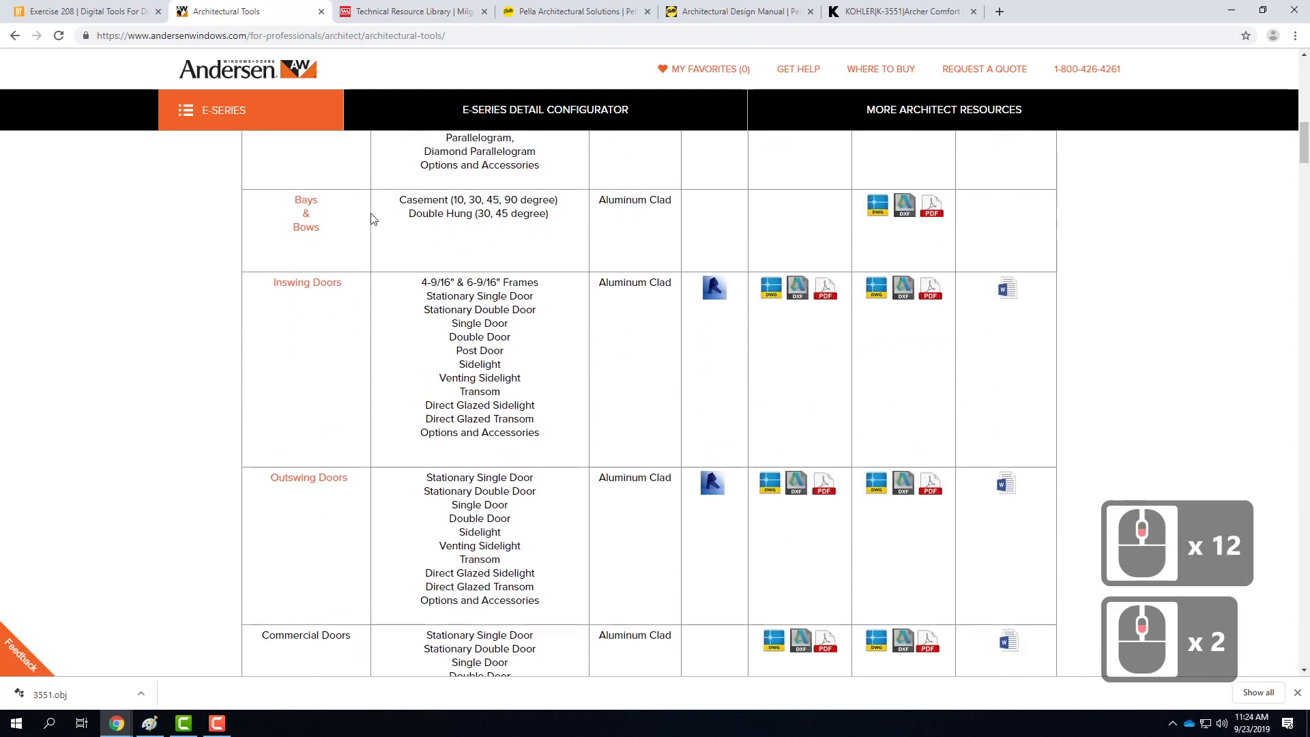
{"action": "scroll", "coordinate": [389, 471], "scroll_direction": "down", "scroll_amount": 3}
{"action": "scroll", "coordinate": [310, 369], "scroll_direction": "down", "scroll_amount": 8}
{"action": "scroll", "coordinate": [369, 409], "scroll_direction": "up", "scroll_amount": 7}
{"action": "scroll", "coordinate": [387, 428], "scroll_direction": "up", "scroll_amount": 15}
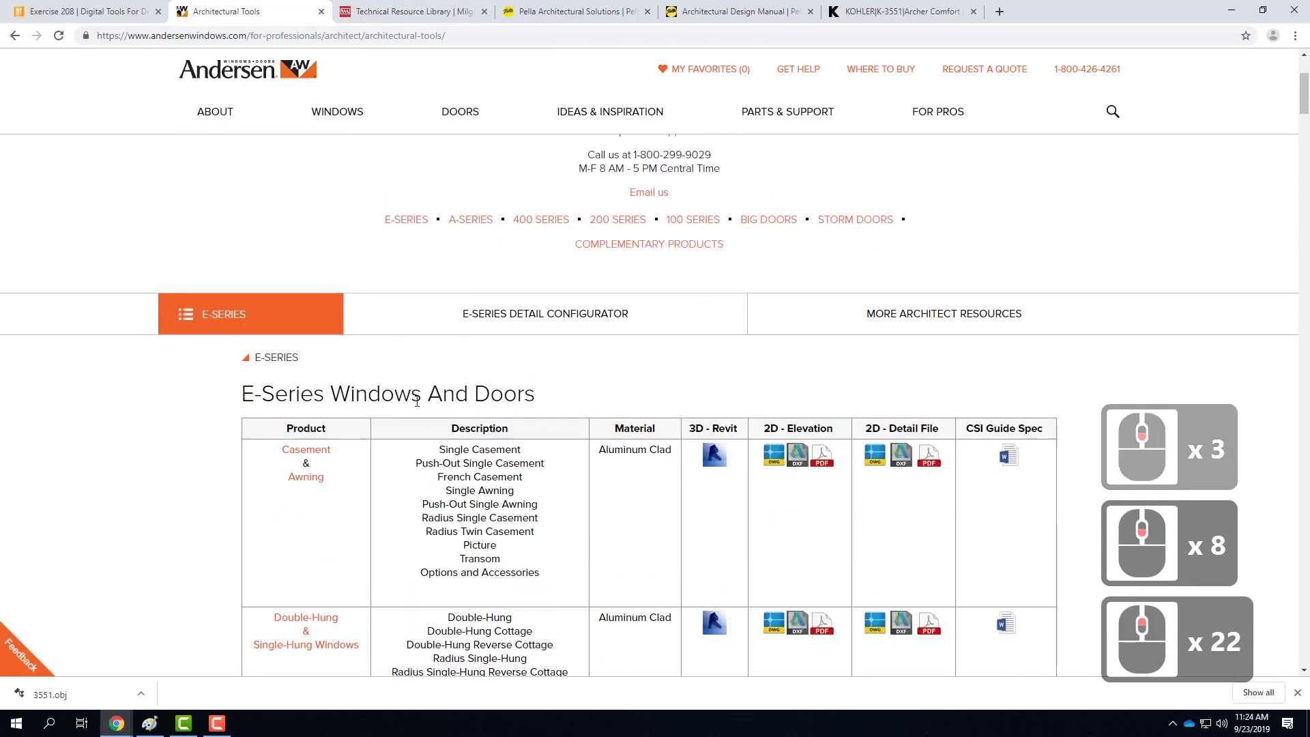
{"action": "scroll", "coordinate": [464, 393], "scroll_direction": "down", "scroll_amount": 18}
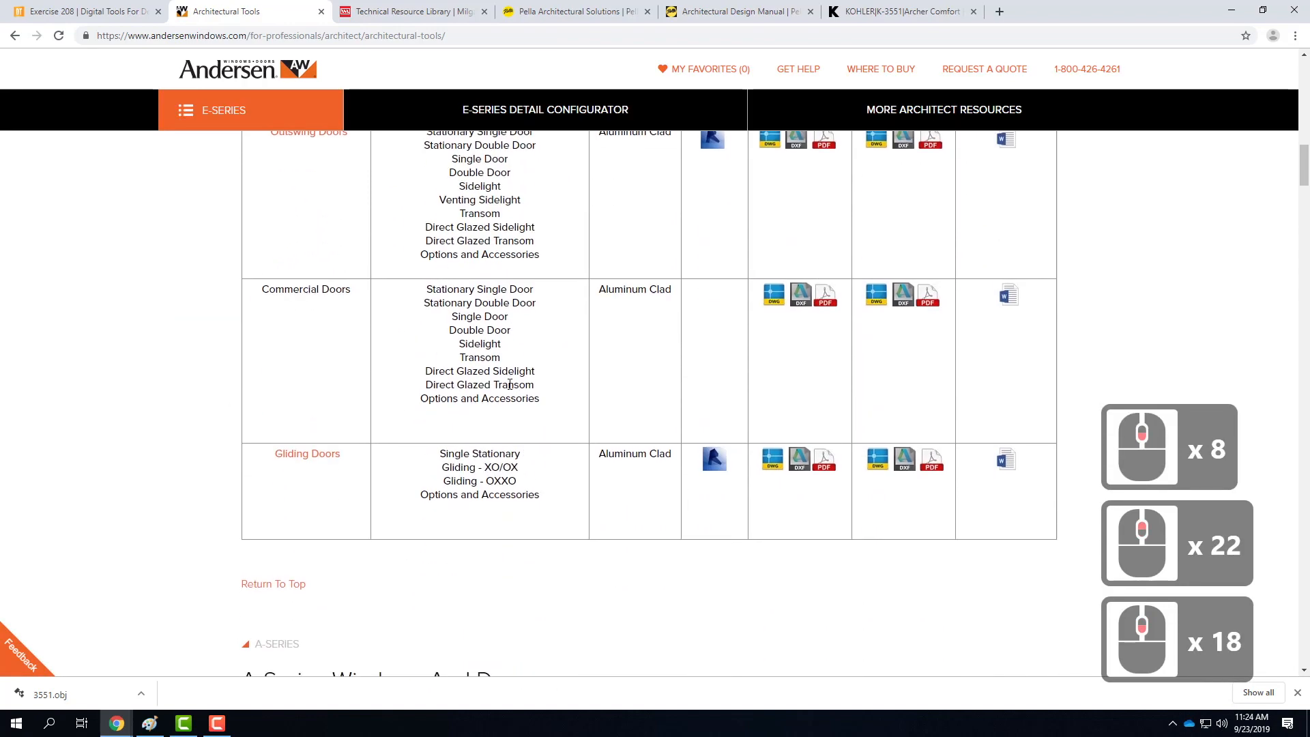
{"action": "scroll", "coordinate": [510, 384], "scroll_direction": "down", "scroll_amount": 20}
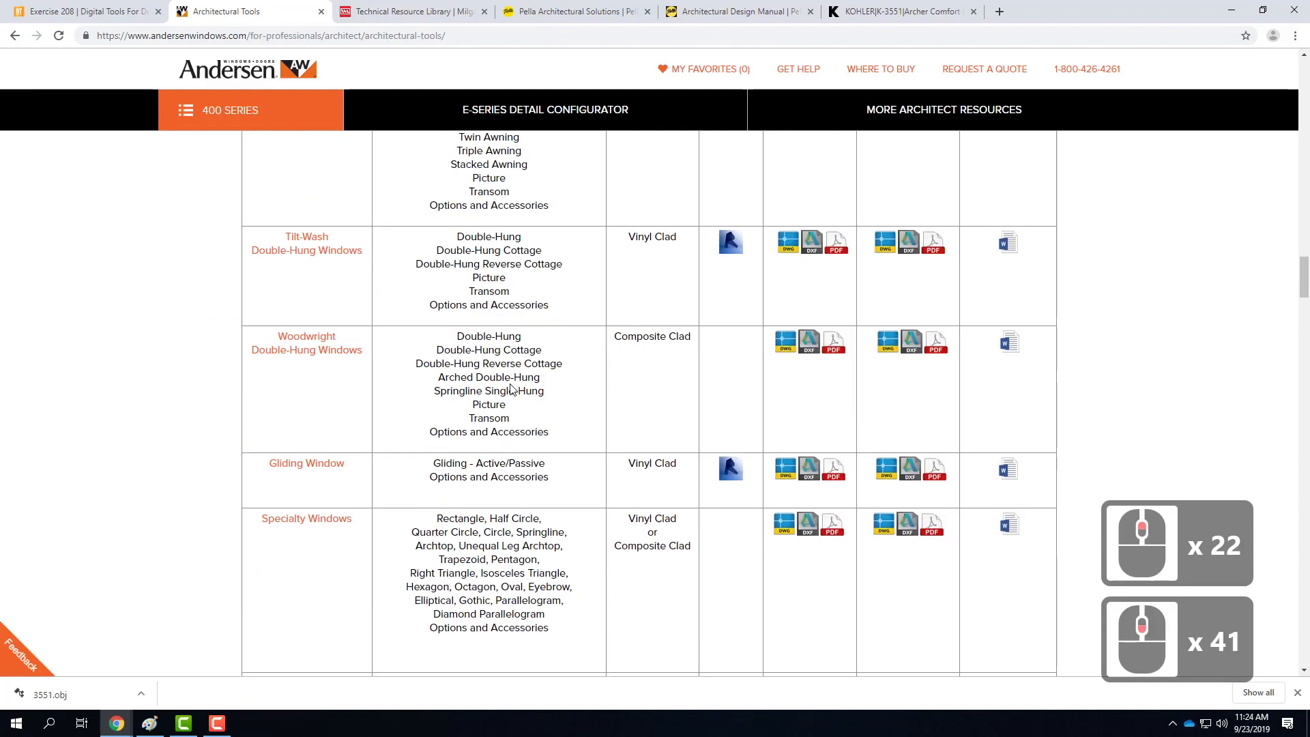
{"action": "scroll", "coordinate": [511, 388], "scroll_direction": "down", "scroll_amount": 20}
{"action": "scroll", "coordinate": [511, 389], "scroll_direction": "down", "scroll_amount": 11}
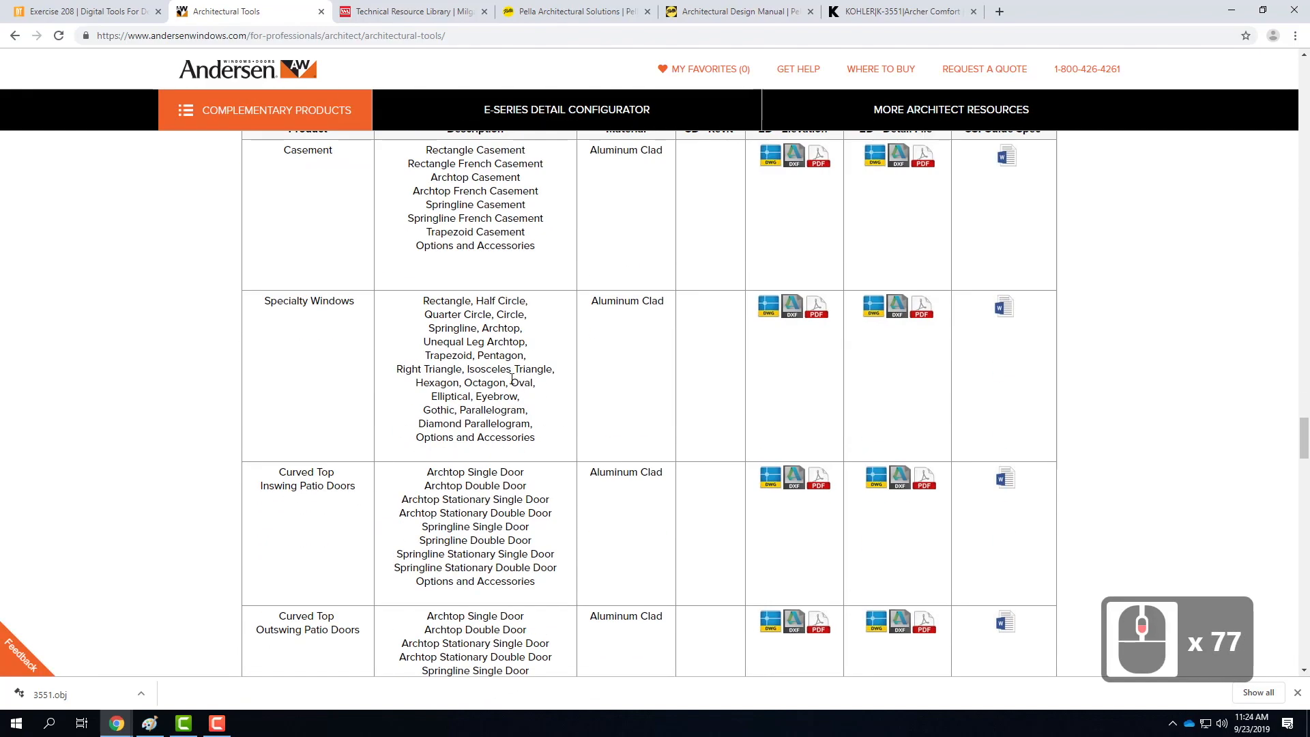
Step: Download the 2D elevation DWG for the A-Series Casement & Awning windows from Andersen's Architectural Tools page
{"action": "scroll", "coordinate": [512, 379], "scroll_direction": "up", "scroll_amount": 20}
{"action": "scroll", "coordinate": [511, 380], "scroll_direction": "up", "scroll_amount": 20}
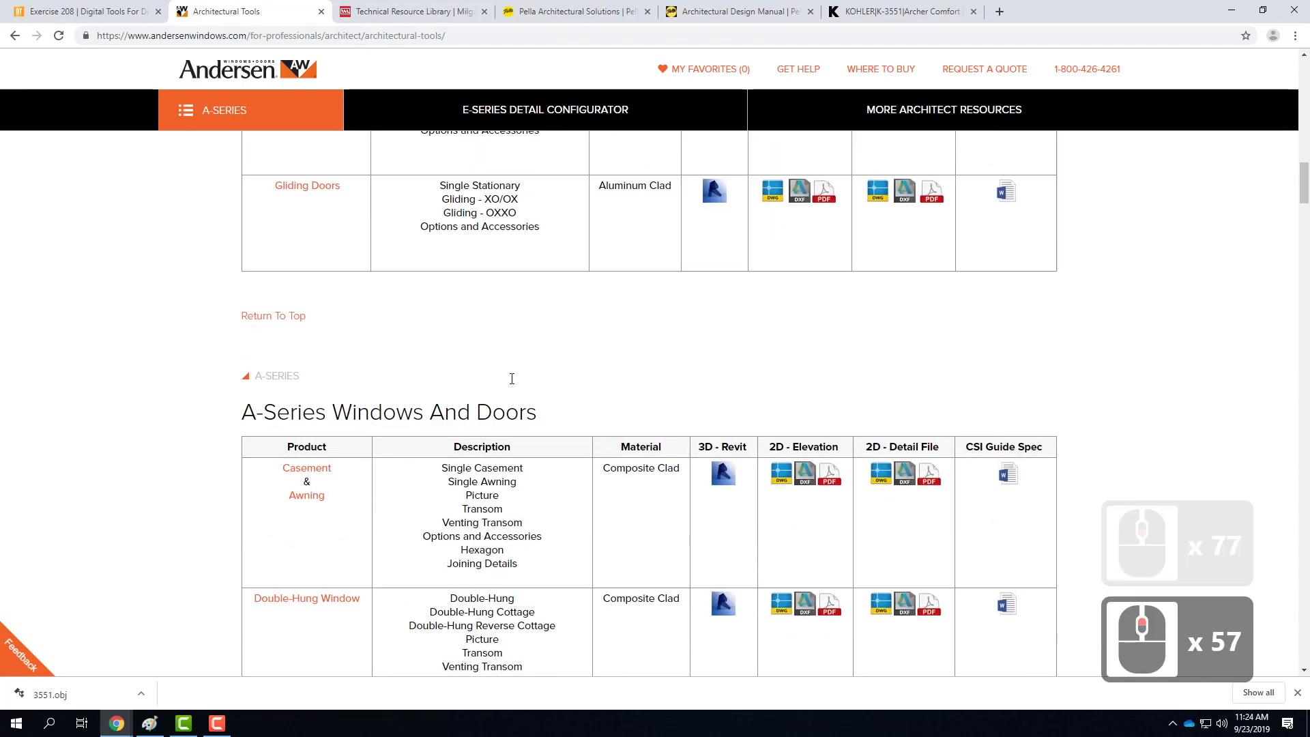
{"action": "scroll", "coordinate": [512, 379], "scroll_direction": "down", "scroll_amount": 3}
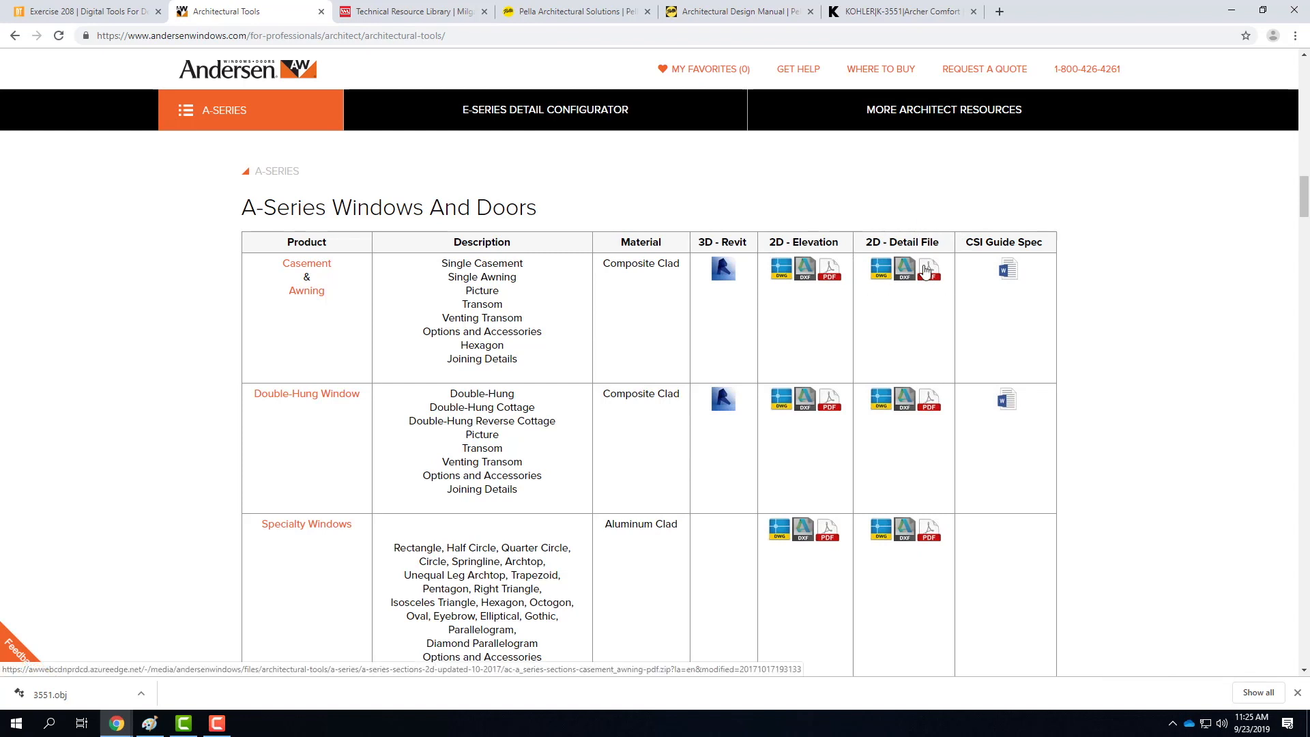
{"action": "left_click", "coordinate": [781, 273]}
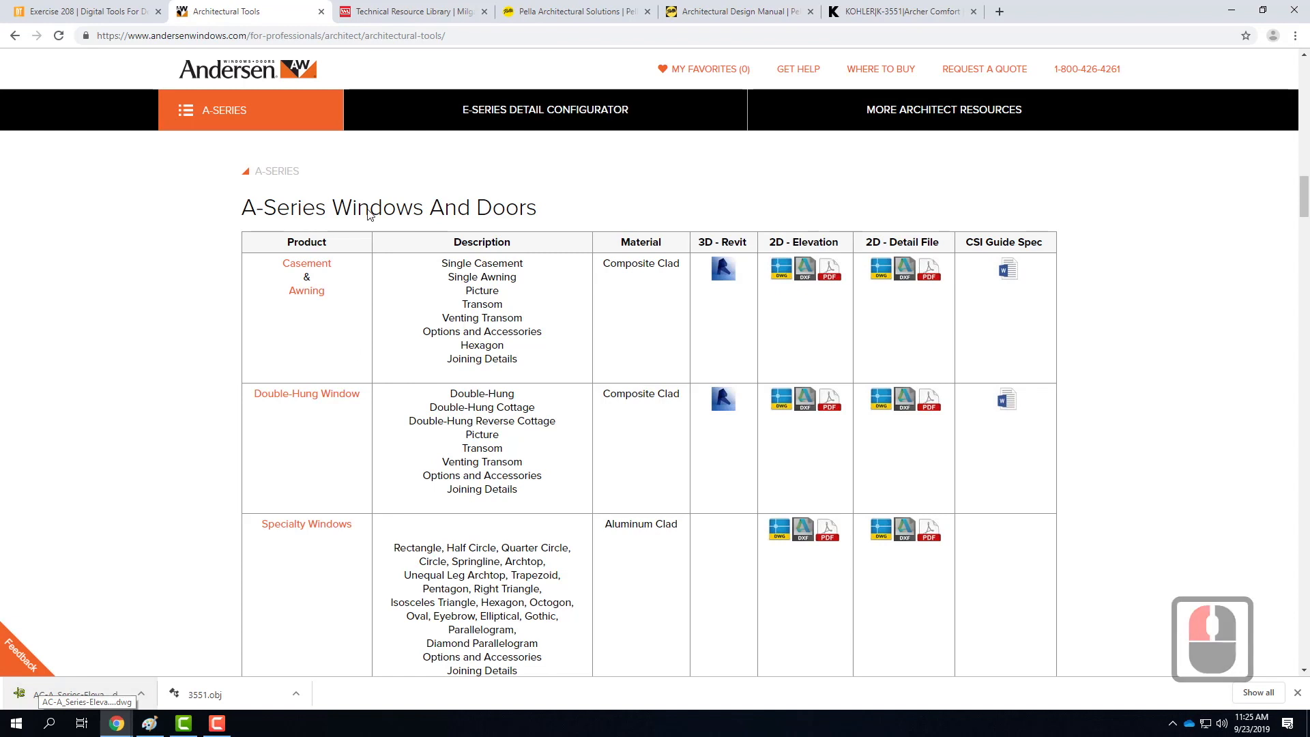
Step: Download the 2D elevation DWG for the A-Series Frenchwood Inswing Doors and look over the 400 Series files
{"action": "scroll", "coordinate": [490, 320], "scroll_direction": "down", "scroll_amount": 5}
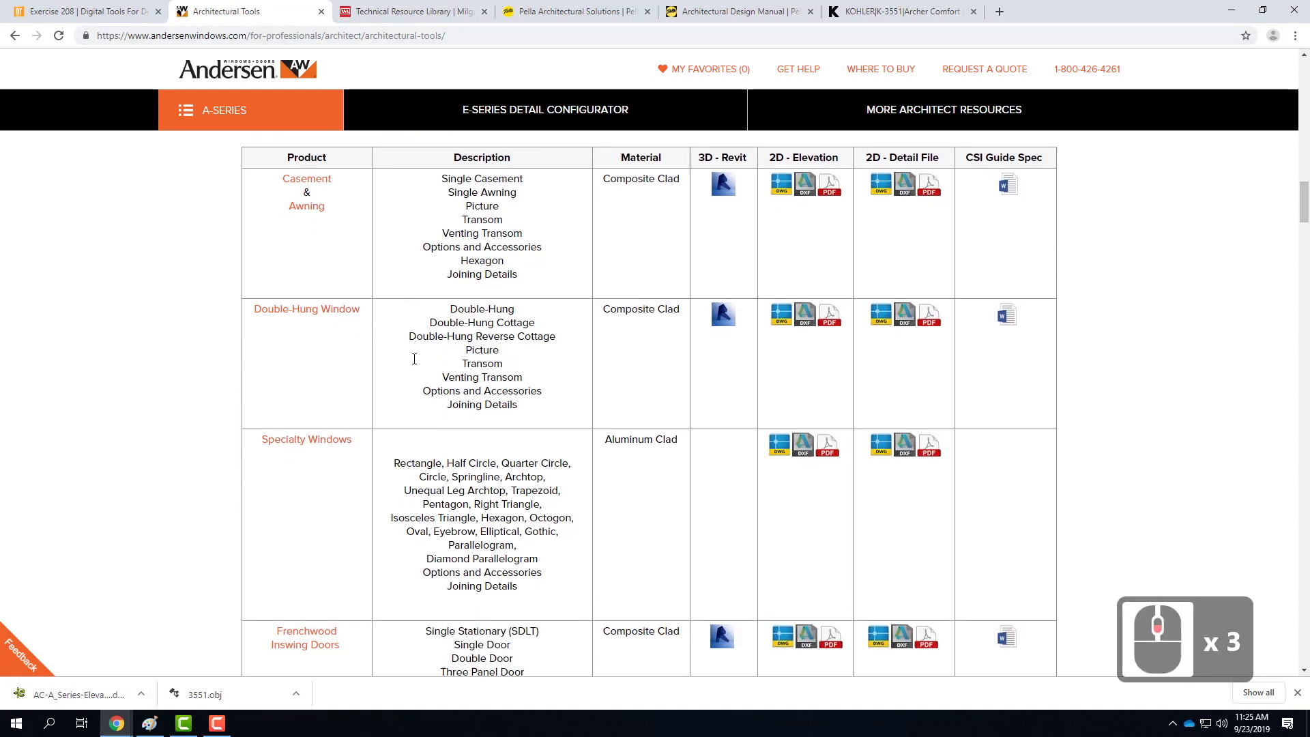
{"action": "scroll", "coordinate": [498, 365], "scroll_direction": "down", "scroll_amount": 1}
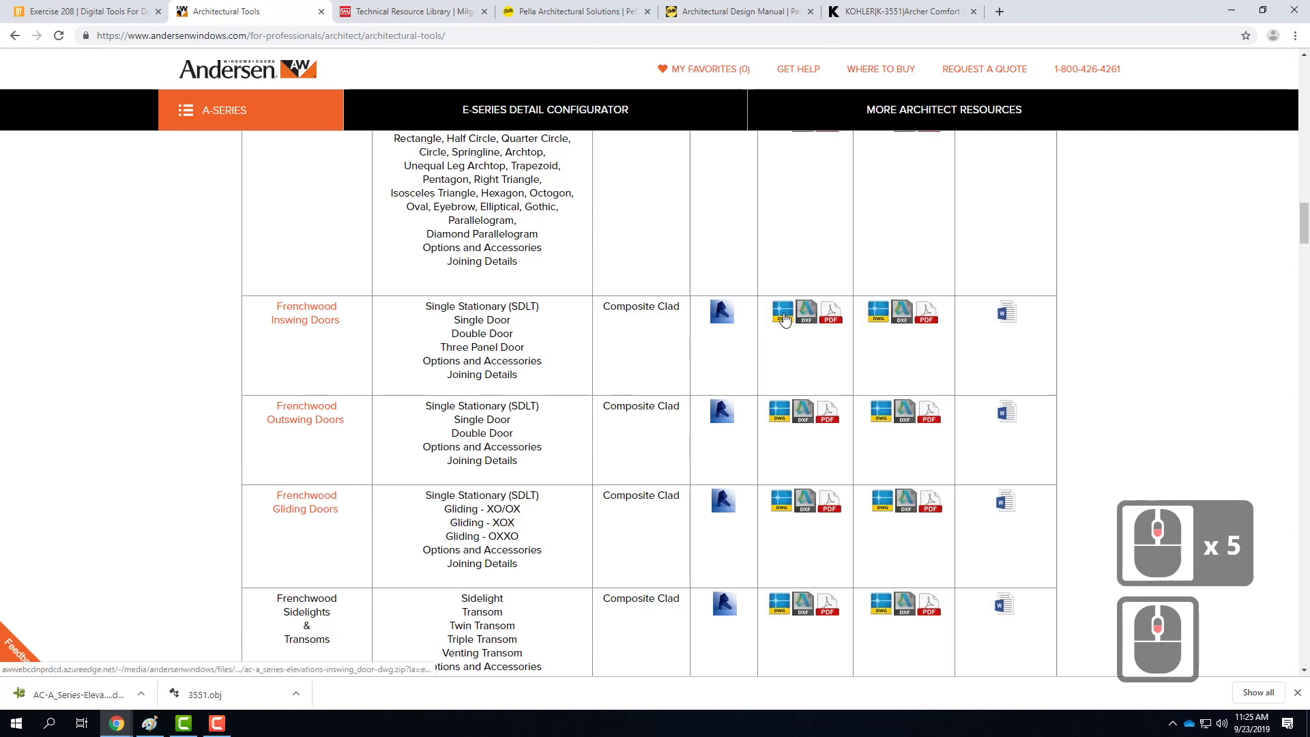
{"action": "left_click", "coordinate": [784, 317]}
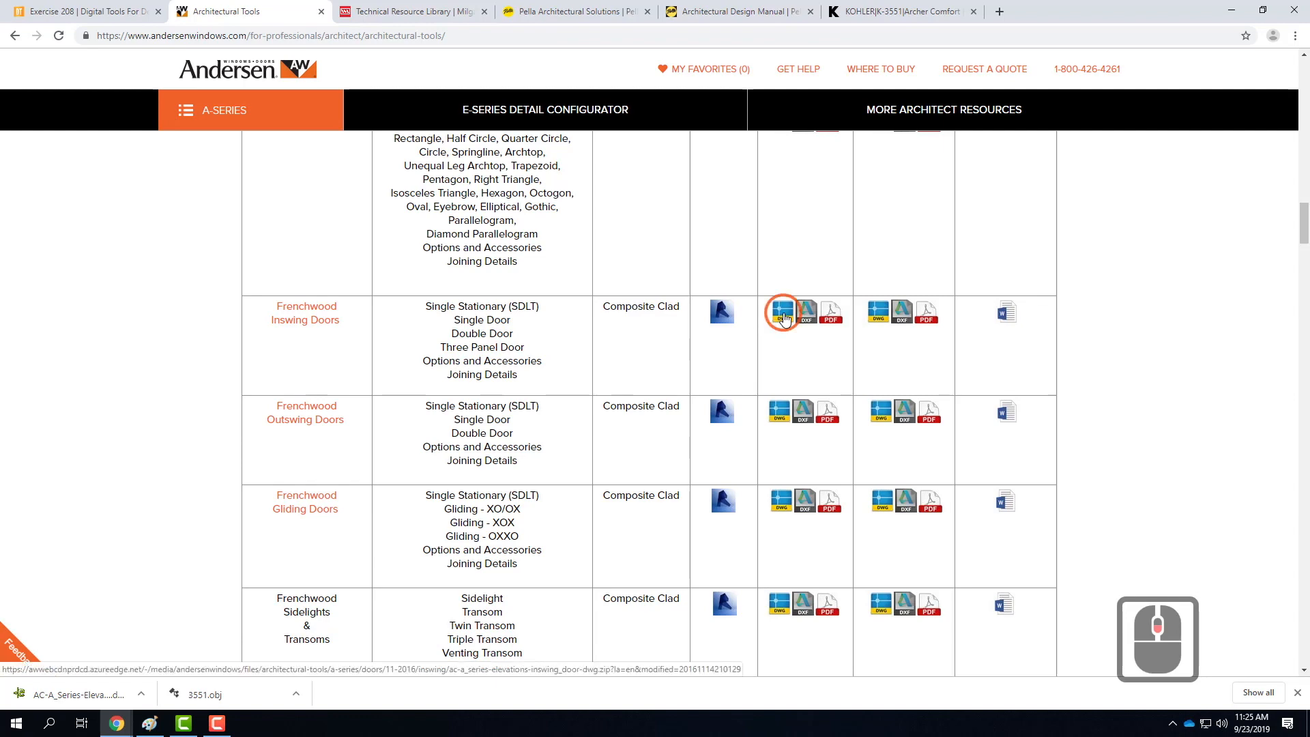
{"action": "scroll", "coordinate": [360, 371], "scroll_direction": "down", "scroll_amount": 7}
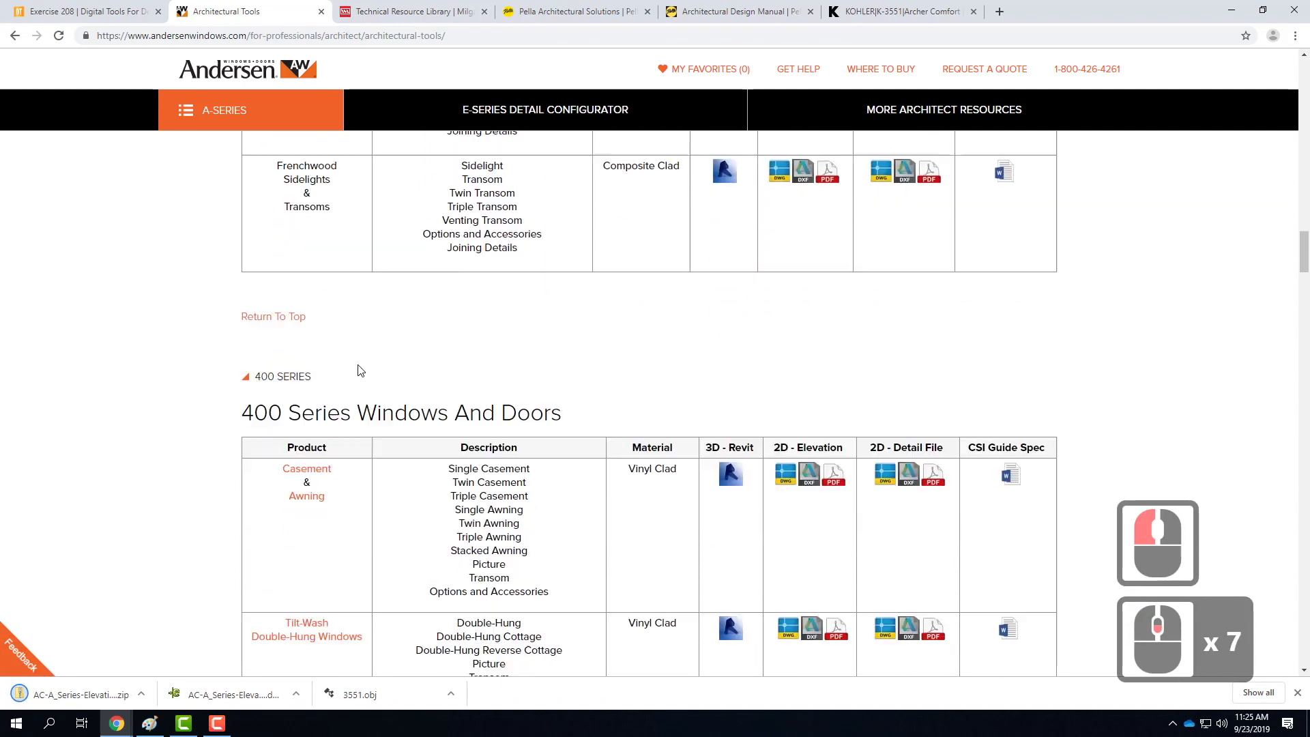
{"action": "scroll", "coordinate": [361, 371], "scroll_direction": "down", "scroll_amount": 4}
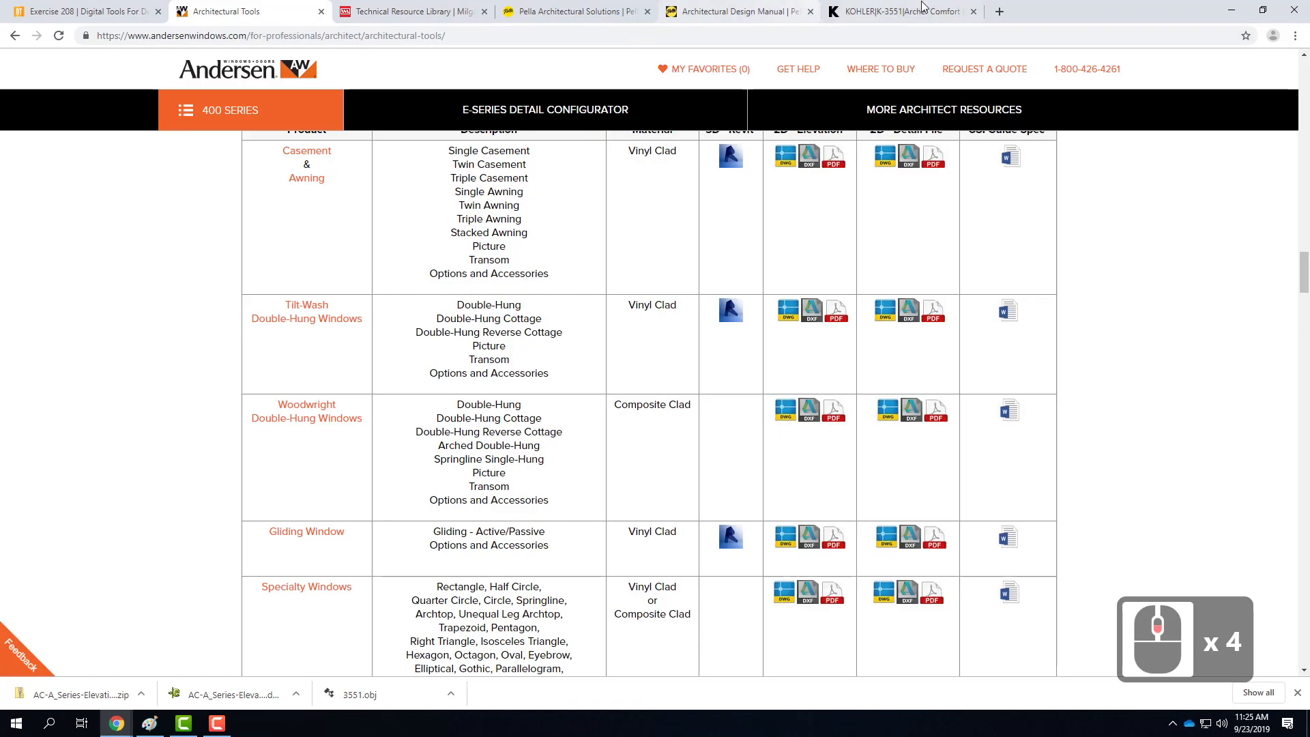
Step: Switch to Rhino 6 and start a new model from the Large Objects - Inches template
{"action": "left_click", "coordinate": [1232, 10]}
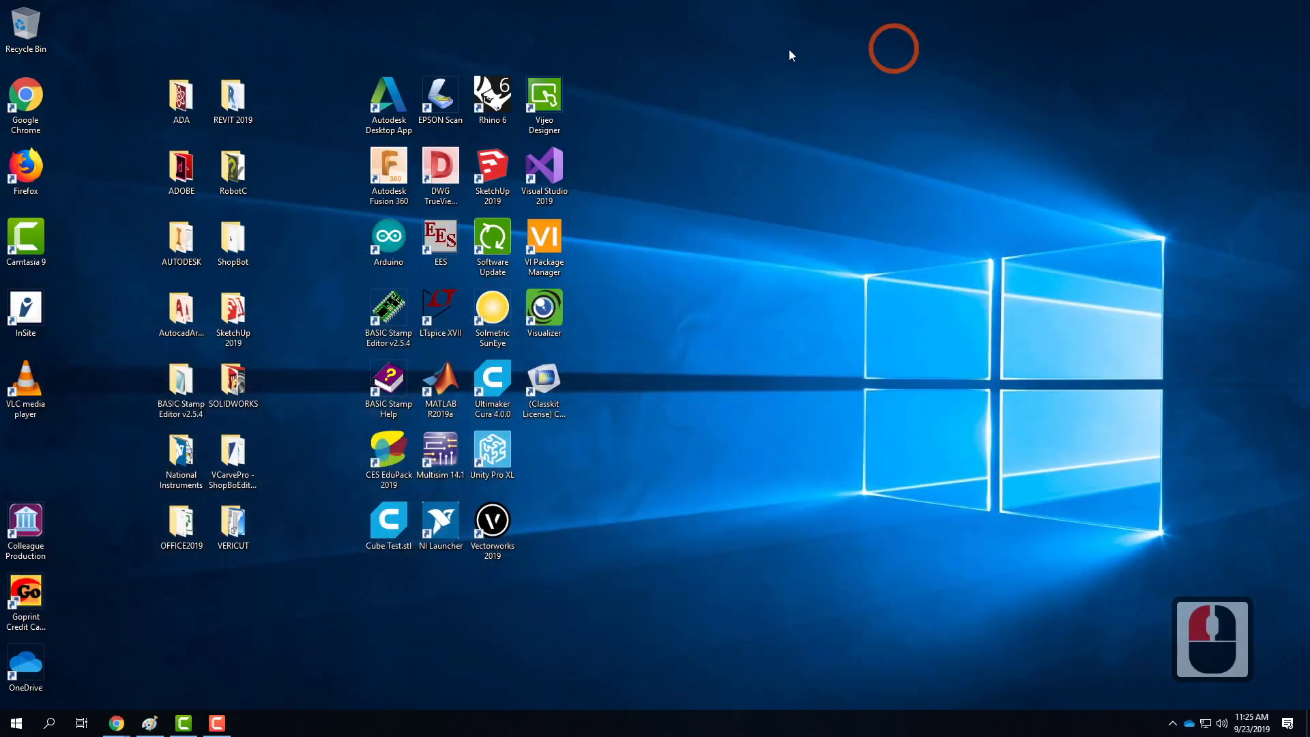
{"action": "left_click", "coordinate": [492, 101]}
{"action": "left_click", "coordinate": [492, 101]}
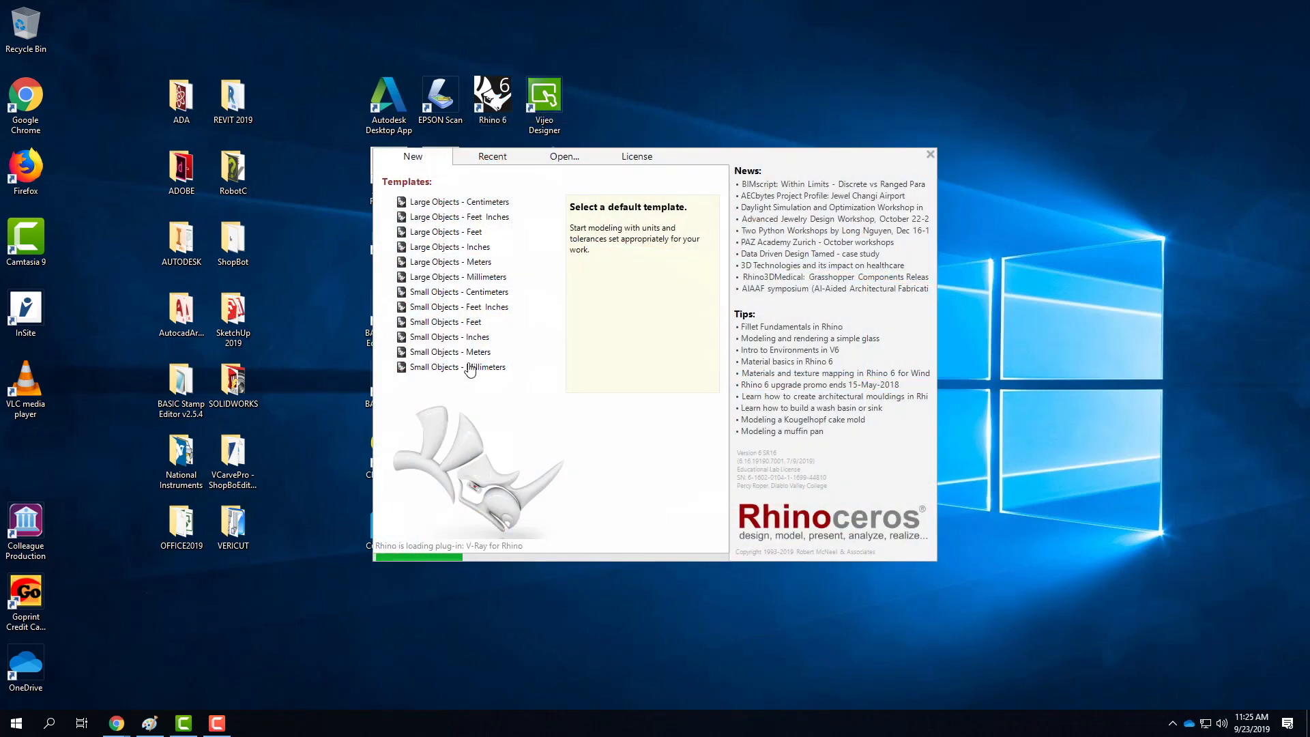
{"action": "left_click", "coordinate": [457, 249]}
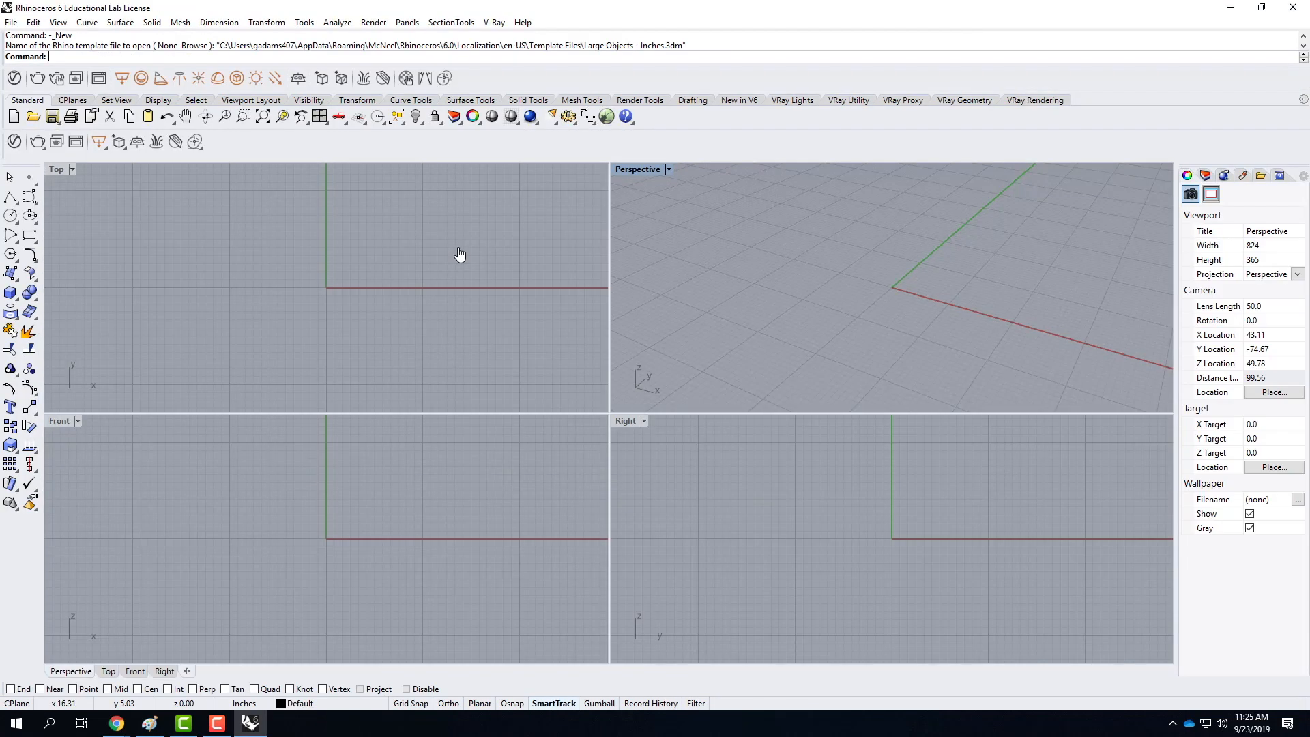
Step: Import AC-A_Series-Elevations-Casement_Awning-dwg.dwg from the Downloads folder with model and layout units in inches
{"action": "left_click", "coordinate": [11, 22]}
{"action": "mouse_move", "coordinate": [12, 19]}
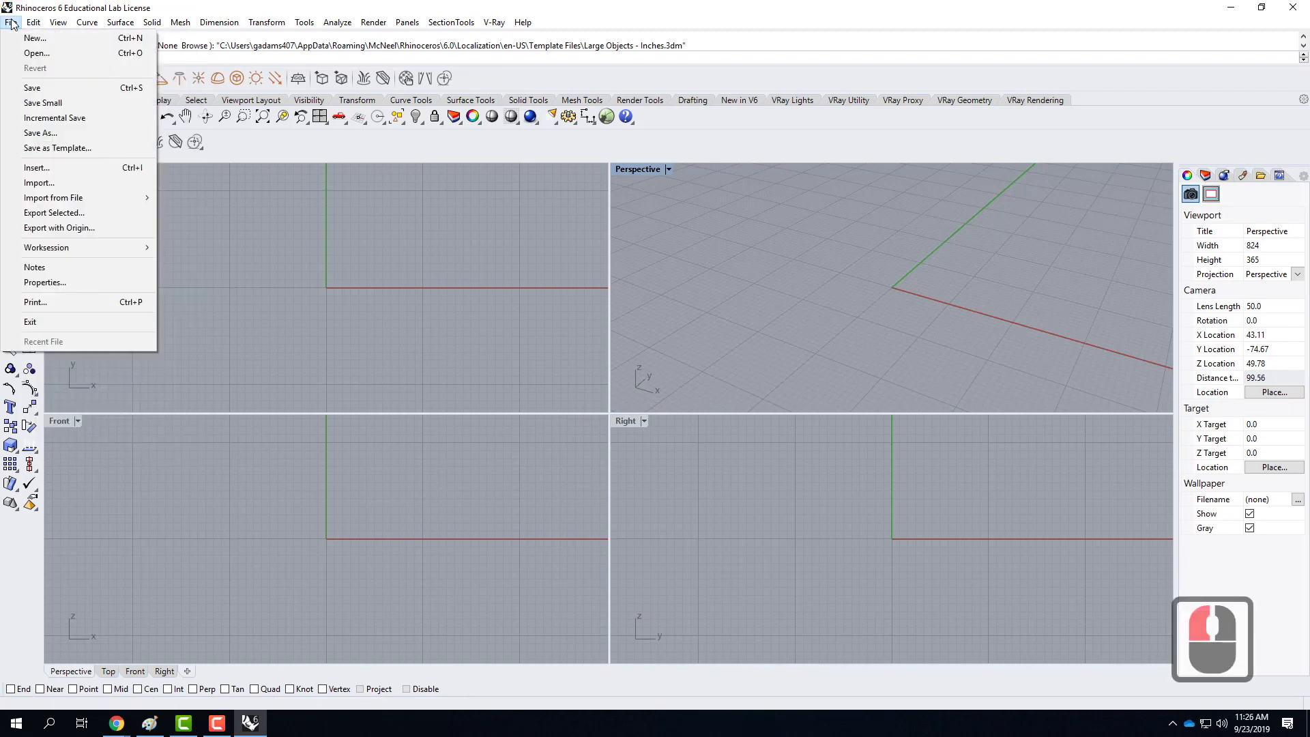
{"action": "left_click", "coordinate": [41, 184]}
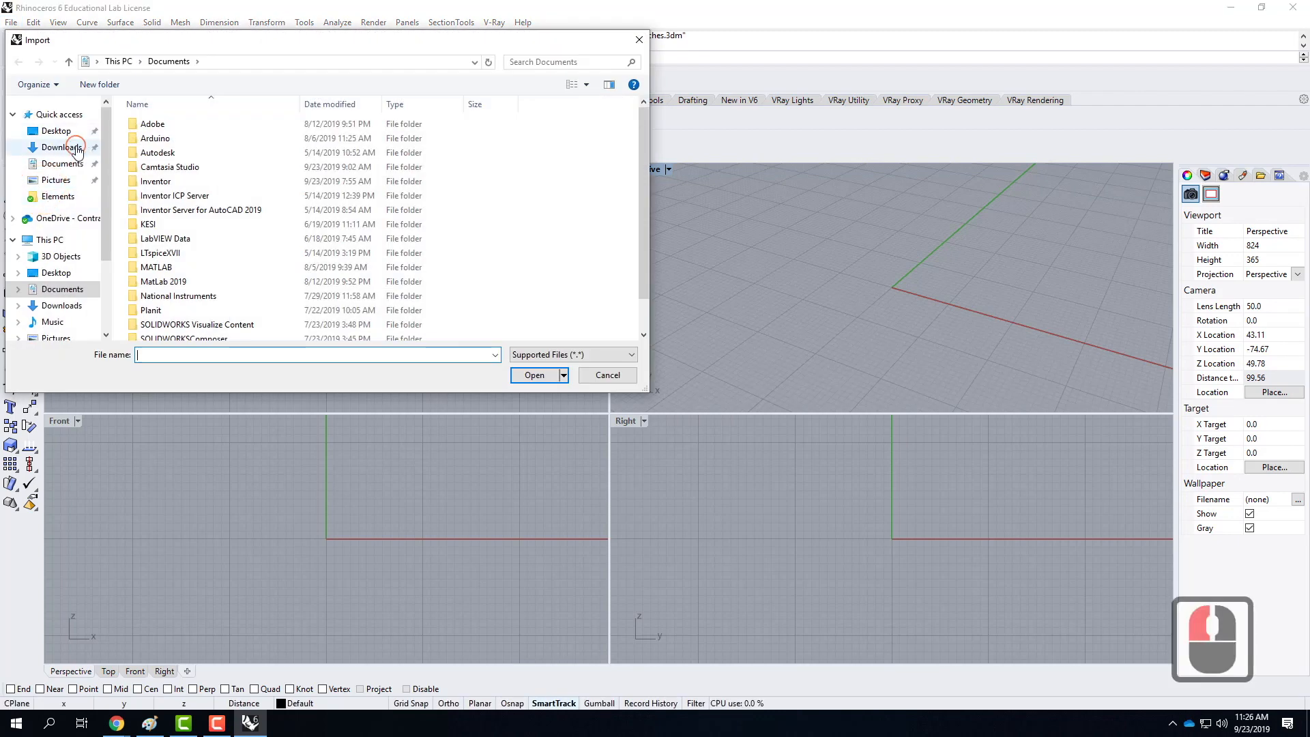
{"action": "left_click", "coordinate": [62, 147]}
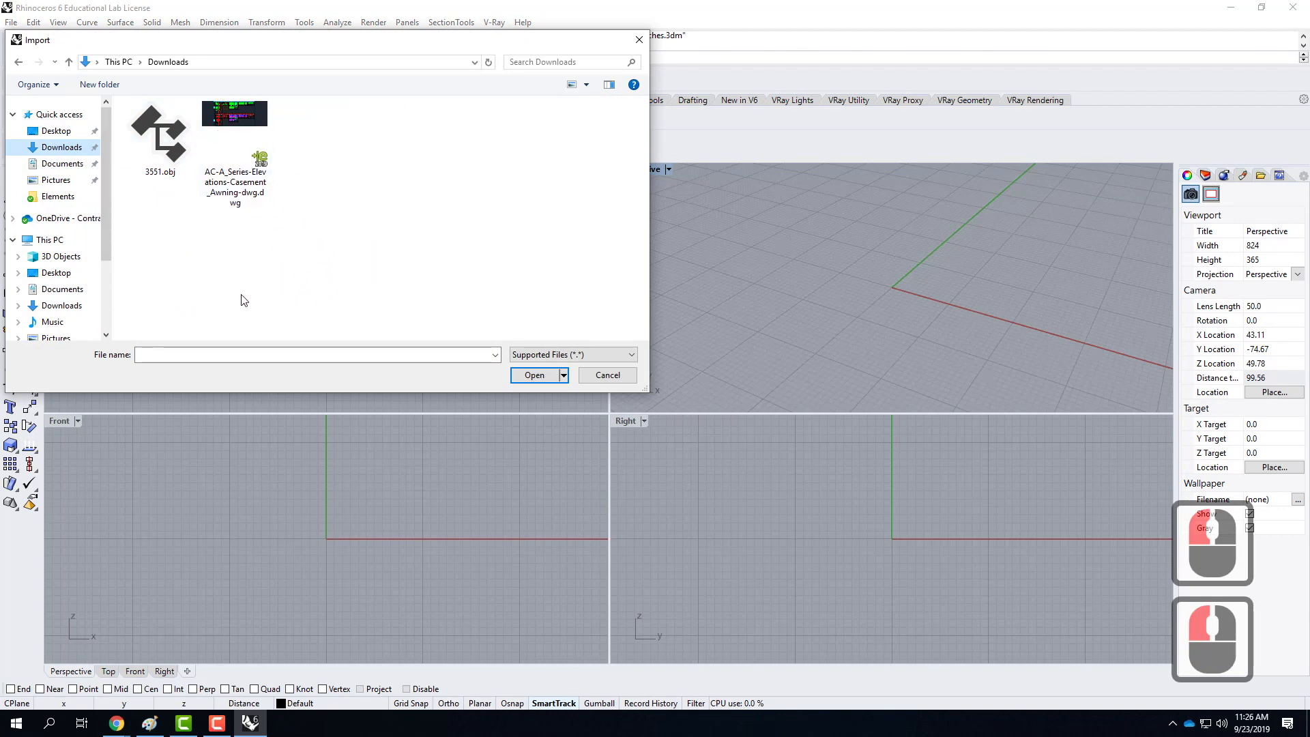
{"action": "left_click", "coordinate": [235, 146]}
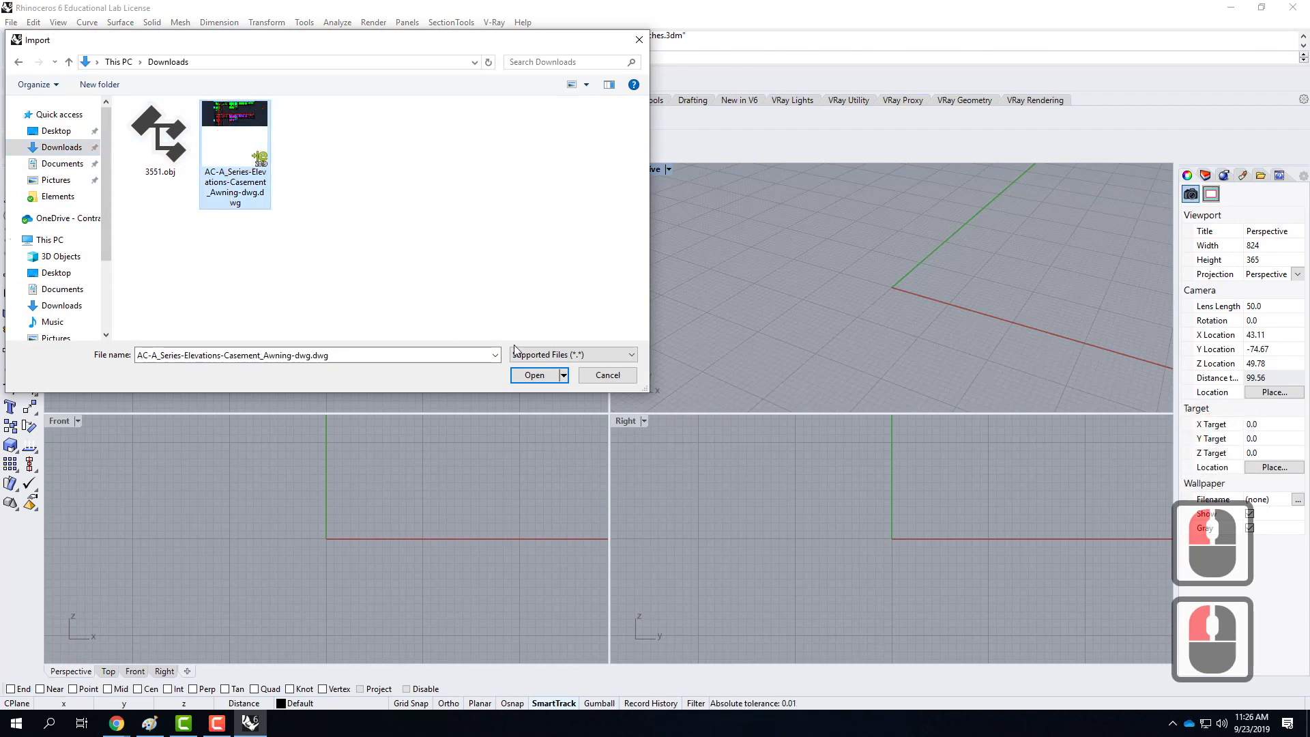
{"action": "left_click", "coordinate": [536, 376]}
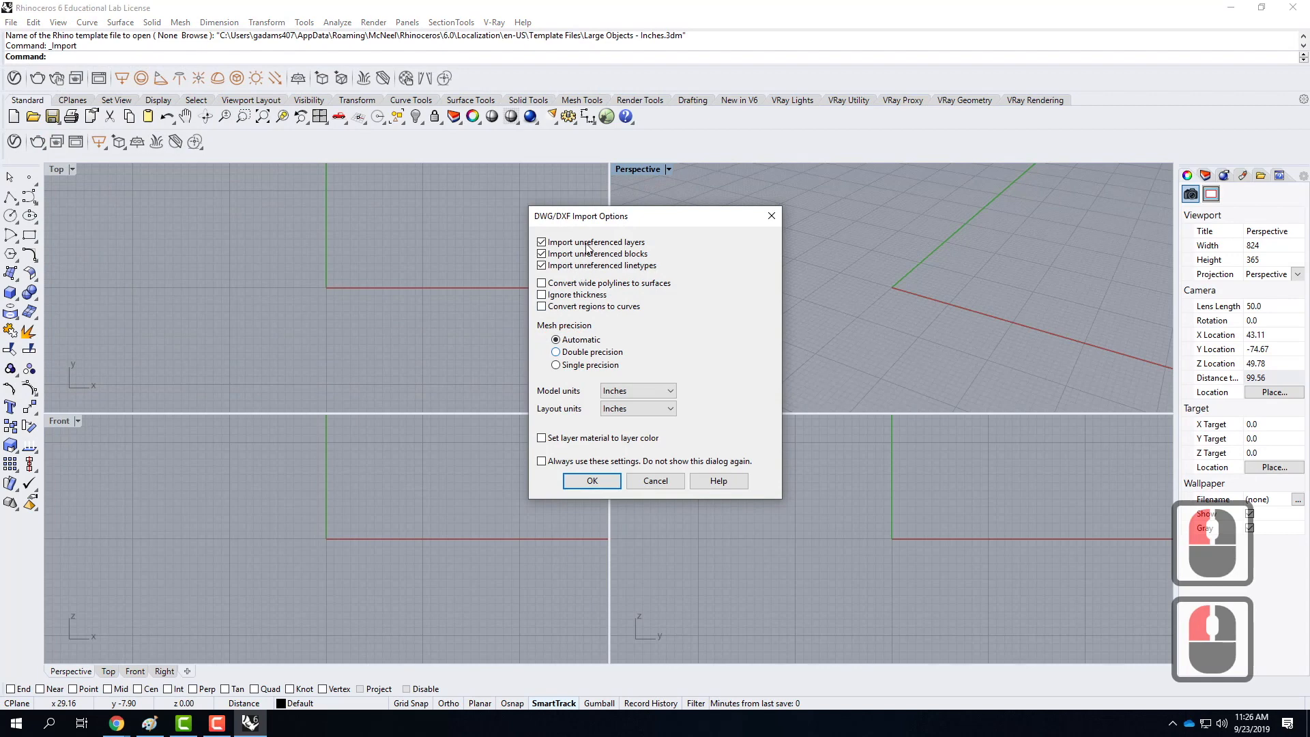
{"action": "left_click_drag", "start_coordinate": [588, 217], "coordinate": [386, 213]}
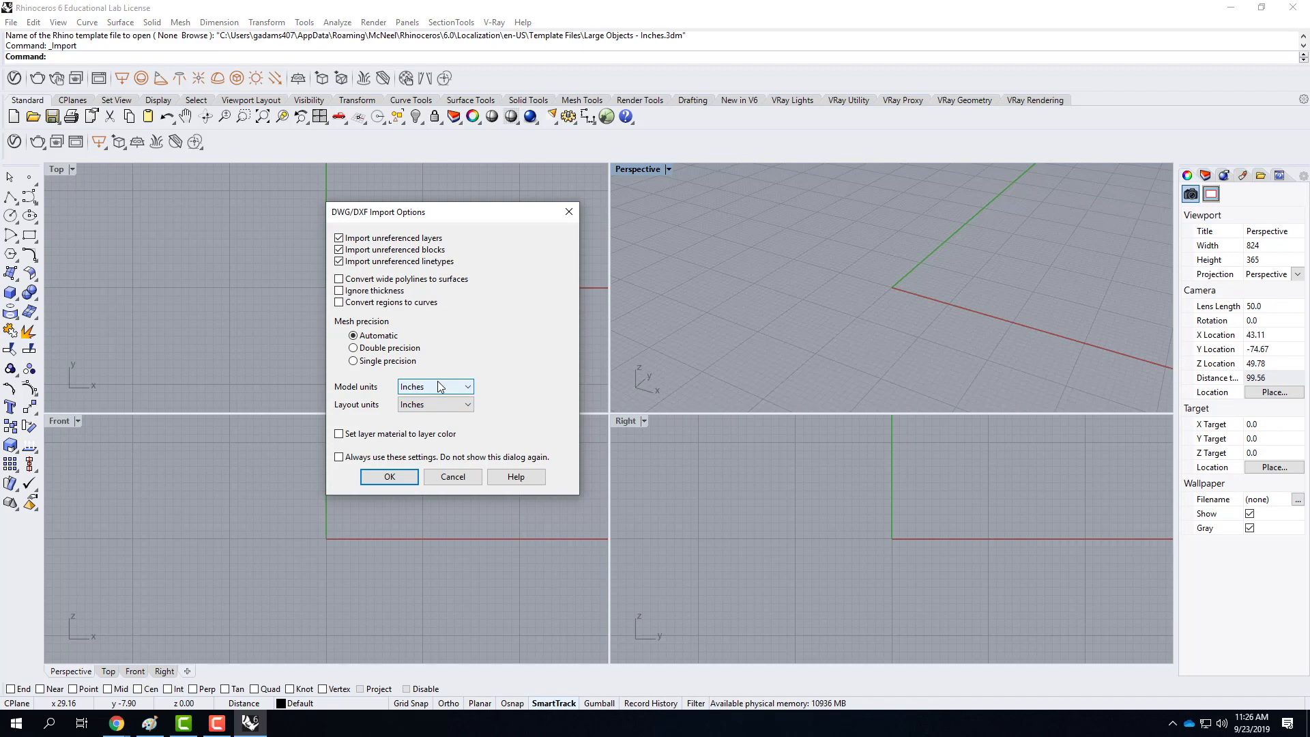
{"action": "left_click", "coordinate": [394, 475]}
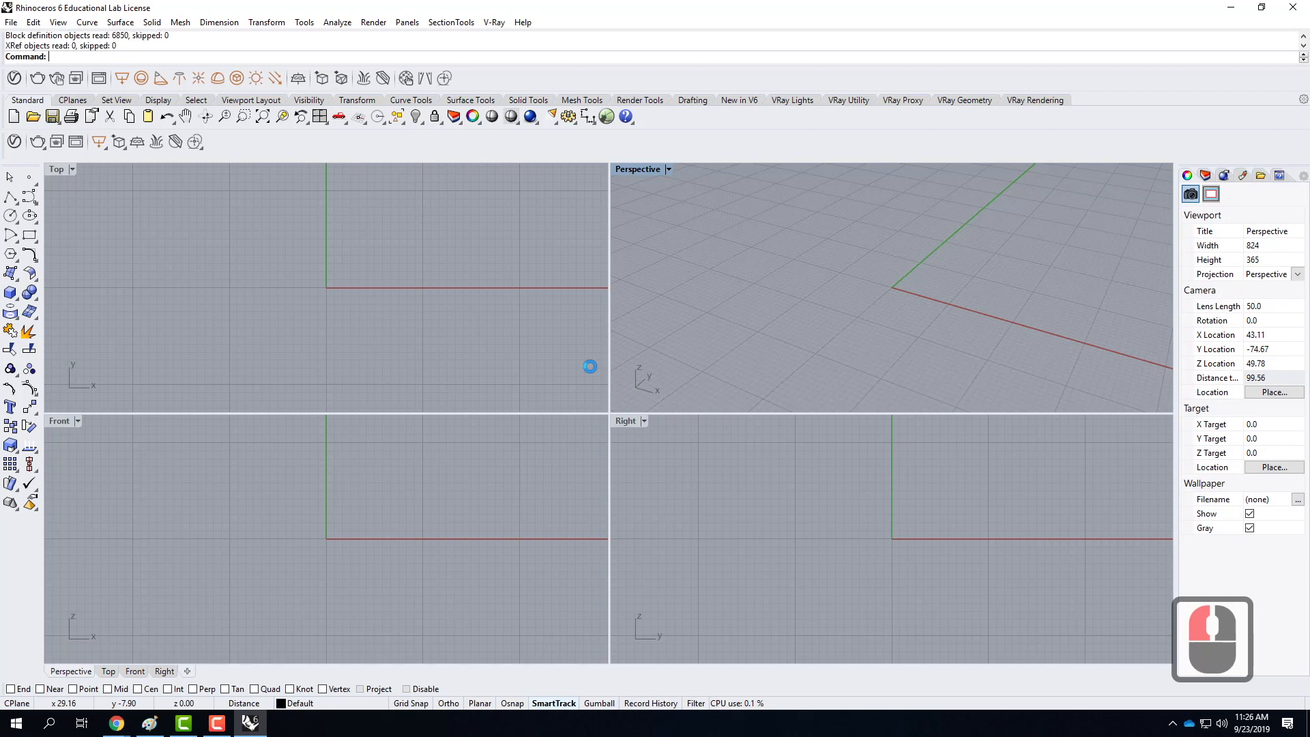
Step: Maximize the Perspective viewport, bring the imported window elevation sheets into view and deselect them
{"action": "double_click", "coordinate": [647, 170]}
{"action": "scroll", "coordinate": [452, 485], "scroll_direction": "down", "scroll_amount": 18}
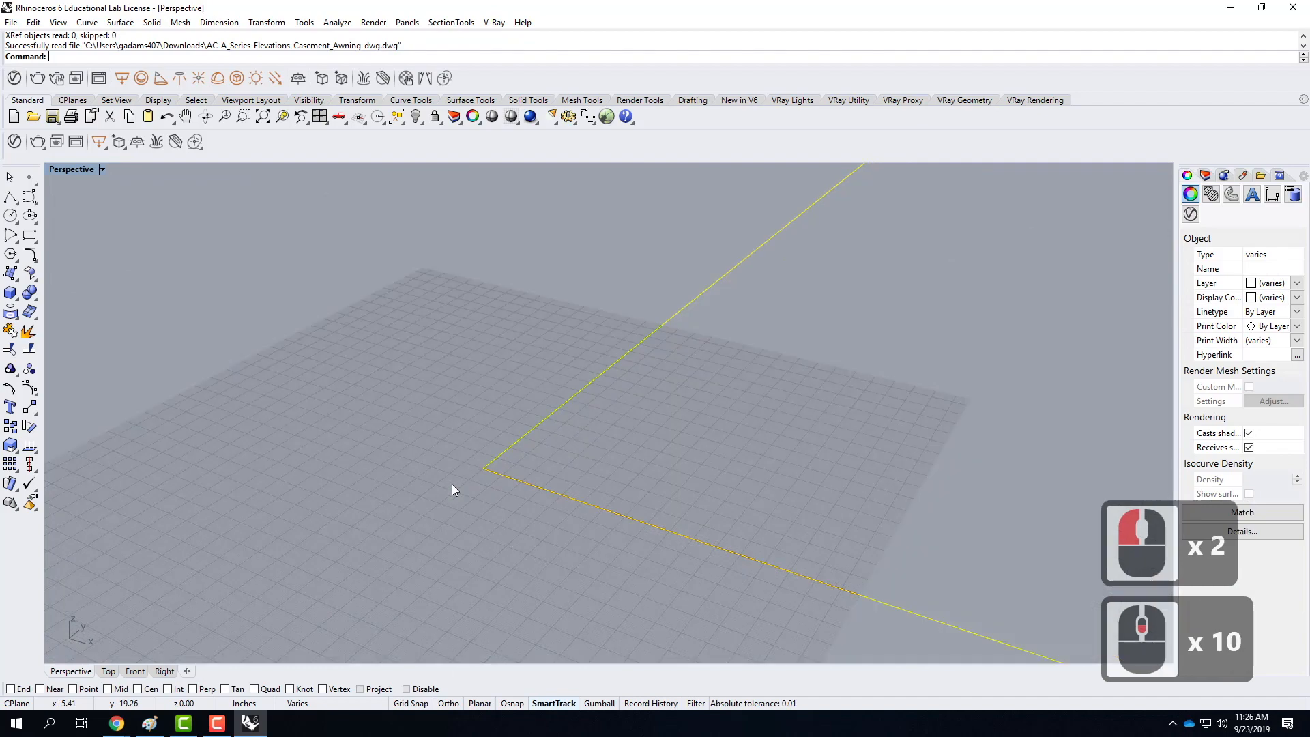
{"action": "scroll", "coordinate": [415, 486], "scroll_direction": "down", "scroll_amount": 10}
{"action": "right_click_drag", "start_coordinate": [497, 452], "coordinate": [674, 473]}
{"action": "left_click", "coordinate": [873, 503]}
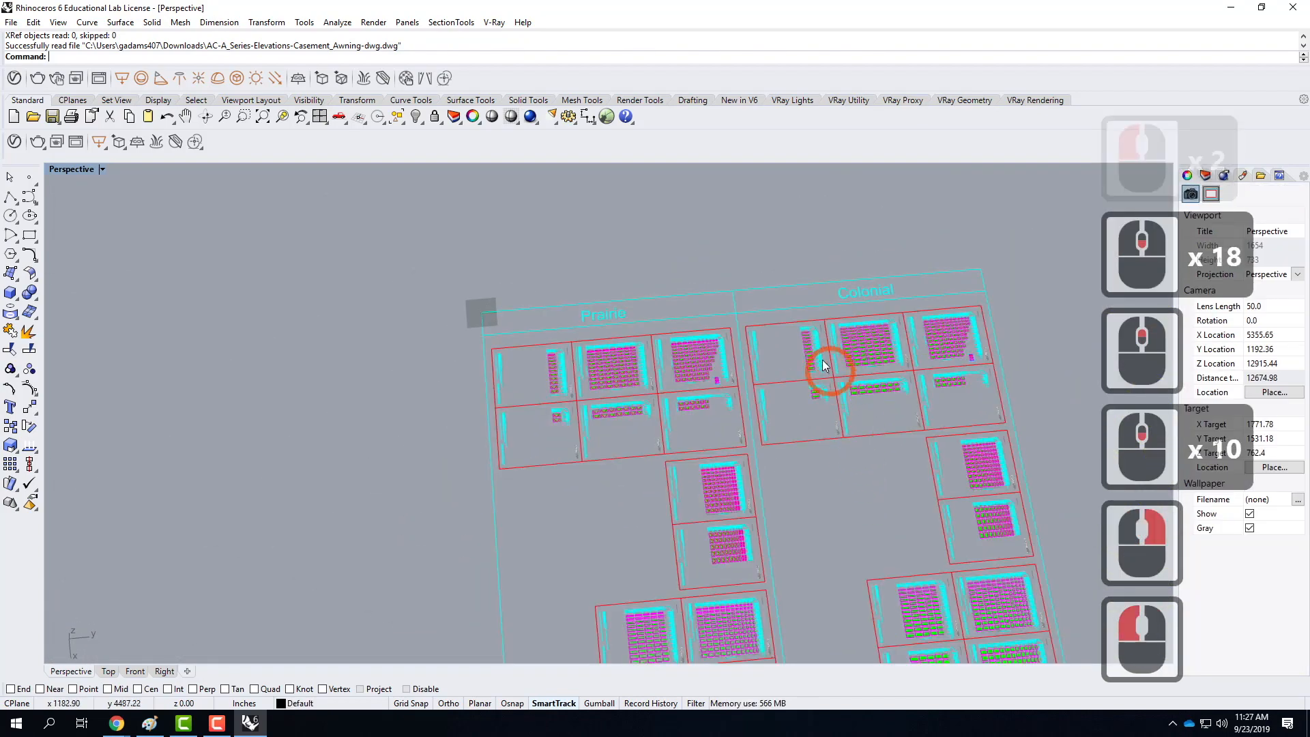
Step: Examine the layout of the imported Colonial and Prairie elevation sheets and the individual window drawings on them
{"action": "scroll", "coordinate": [792, 352], "scroll_direction": "up", "scroll_amount": 4}
{"action": "right_click_drag", "start_coordinate": [593, 422], "coordinate": [691, 392]}
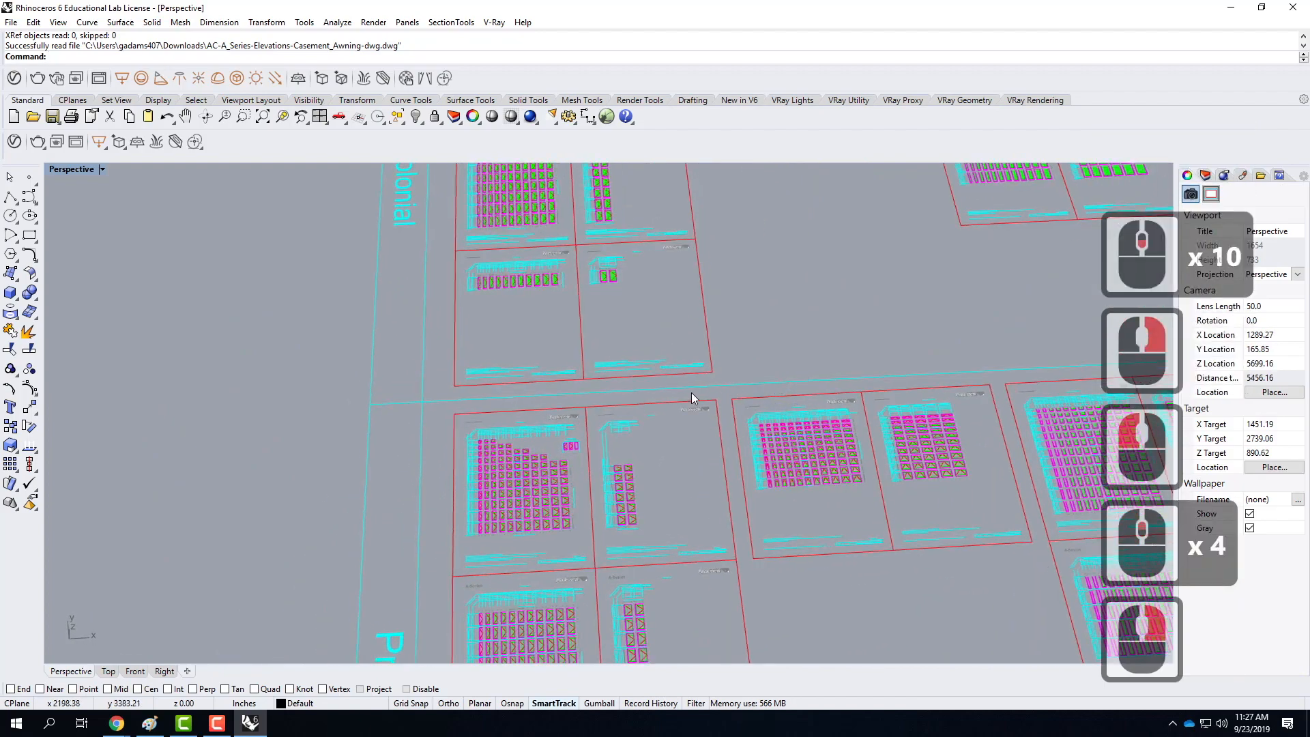
{"action": "scroll", "coordinate": [489, 531], "scroll_direction": "down", "scroll_amount": 2}
{"action": "scroll", "coordinate": [489, 530], "scroll_direction": "down", "scroll_amount": 2}
{"action": "scroll", "coordinate": [832, 288], "scroll_direction": "up", "scroll_amount": 10}
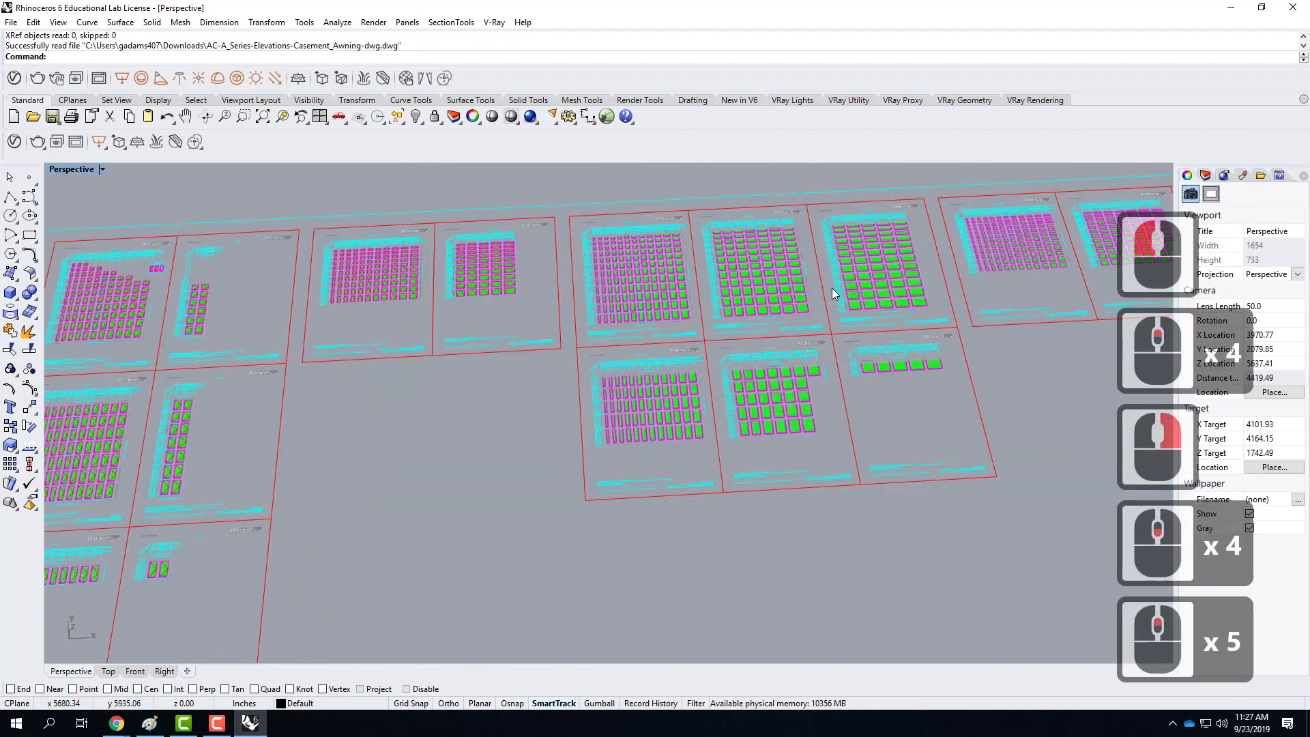
{"action": "scroll", "coordinate": [793, 425], "scroll_direction": "up", "scroll_amount": 11}
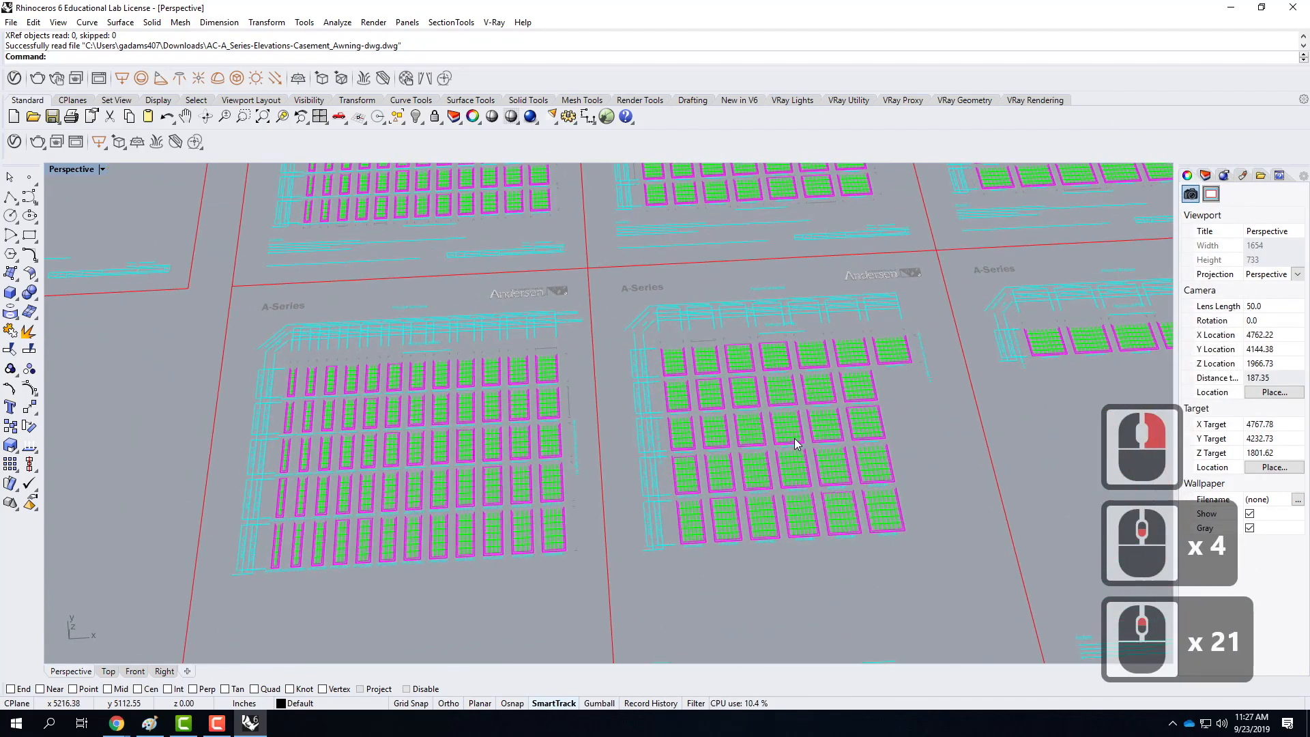
{"action": "scroll", "coordinate": [876, 367], "scroll_direction": "down", "scroll_amount": 10}
{"action": "scroll", "coordinate": [904, 326], "scroll_direction": "down", "scroll_amount": 12}
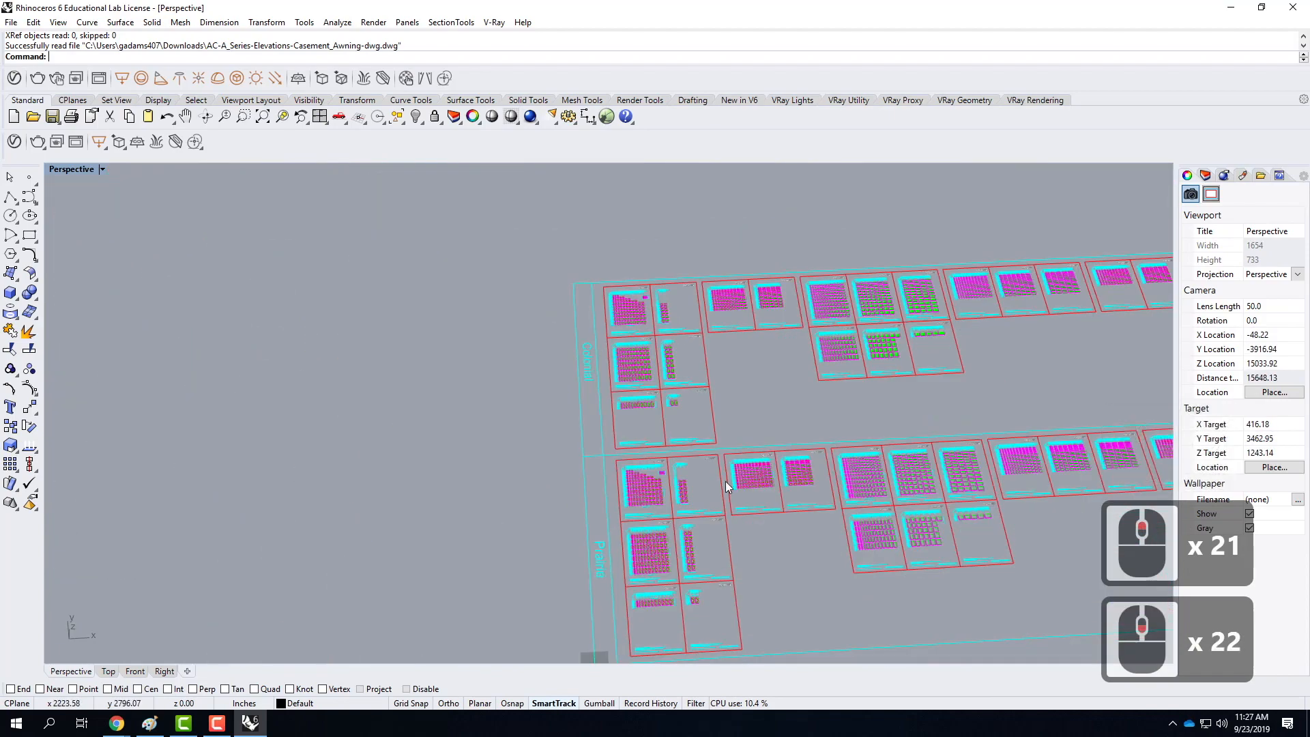
{"action": "scroll", "coordinate": [661, 497], "scroll_direction": "up", "scroll_amount": 6}
{"action": "scroll", "coordinate": [646, 498], "scroll_direction": "up", "scroll_amount": 12}
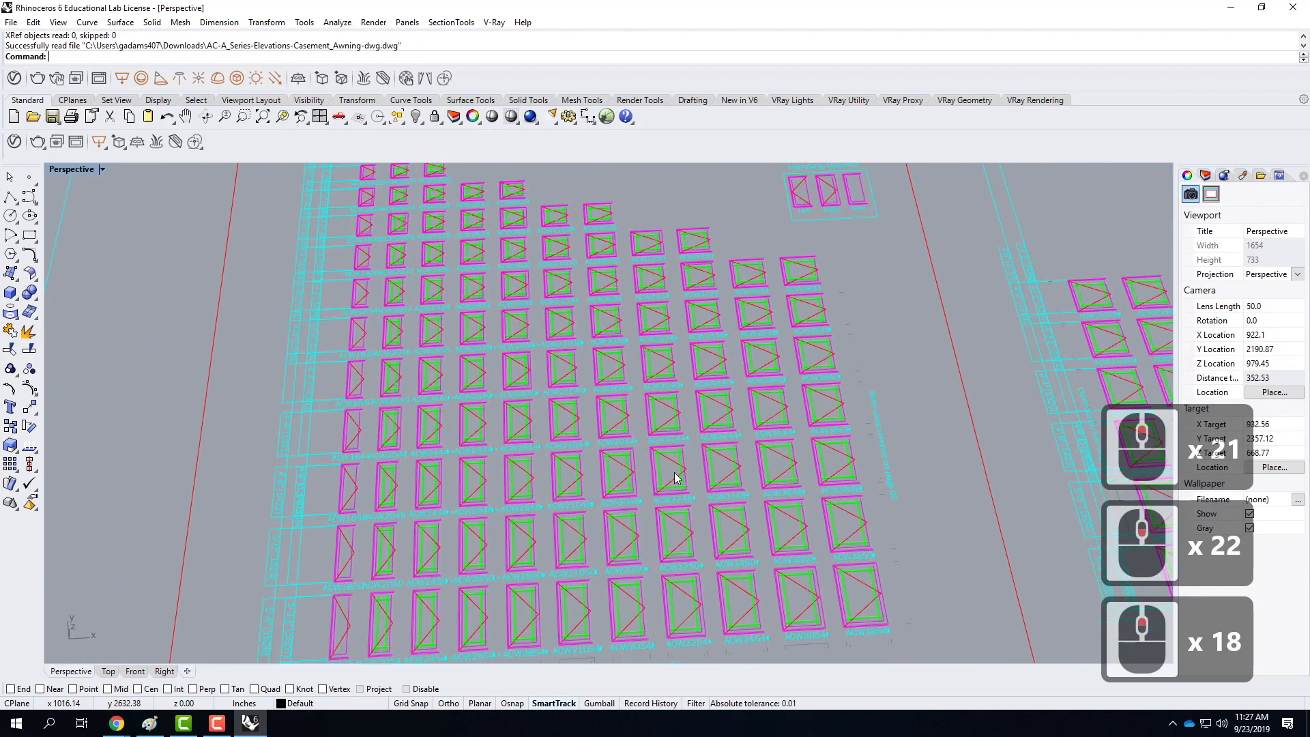
{"action": "scroll", "coordinate": [595, 439], "scroll_direction": "down", "scroll_amount": 9}
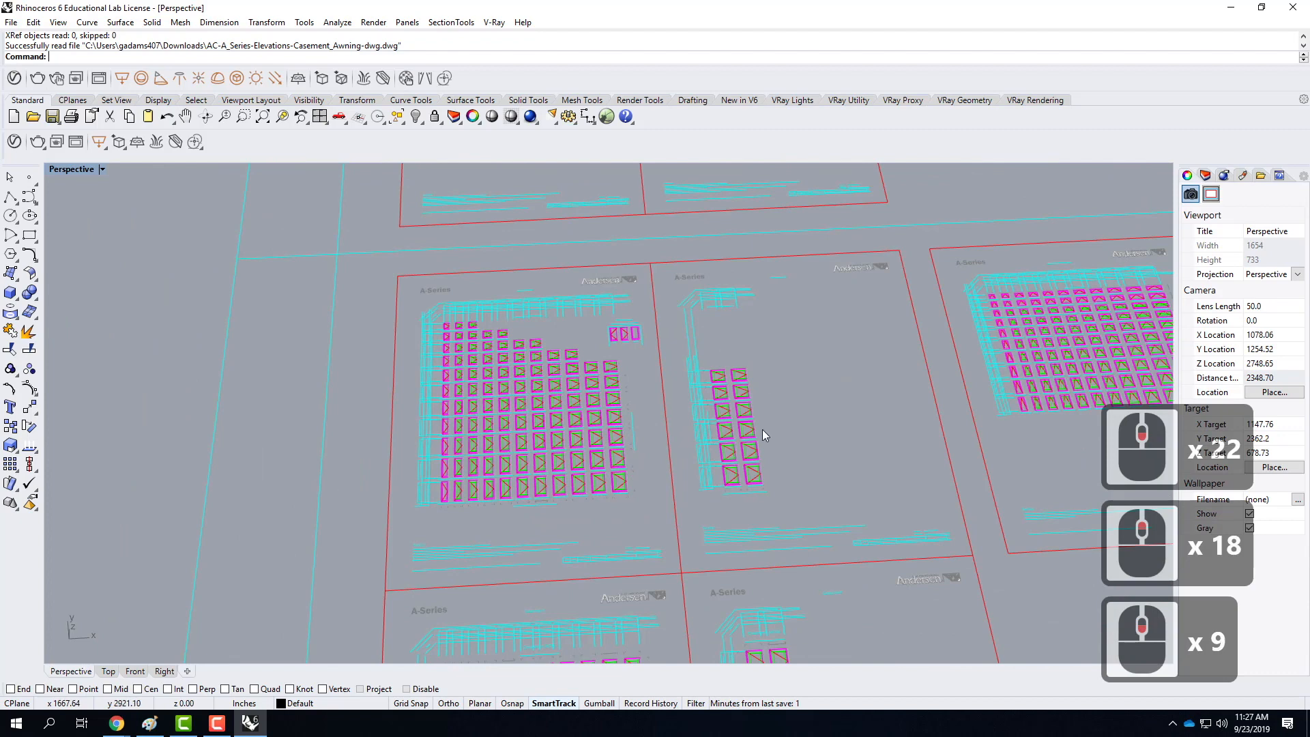
{"action": "scroll", "coordinate": [499, 397], "scroll_direction": "down", "scroll_amount": 3}
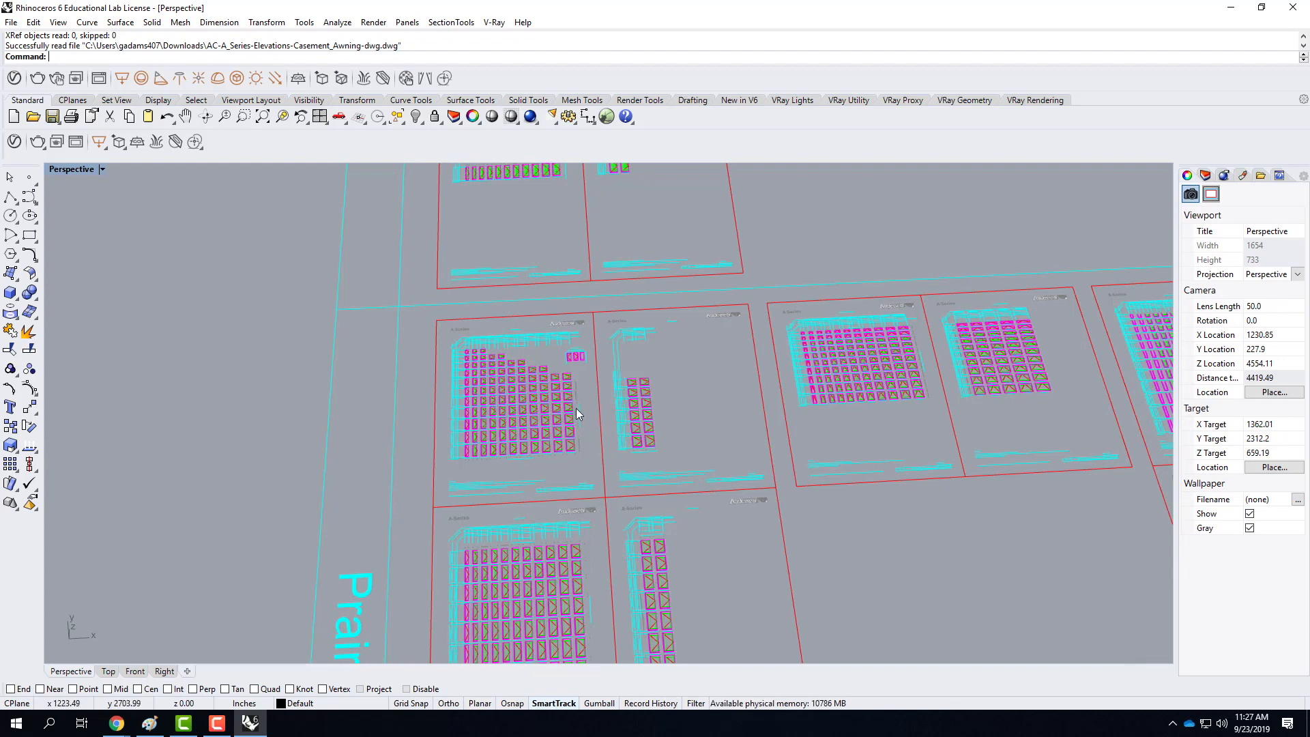
Step: Select the unit dimension note on the first Prairie sheet and inspect the surrounding window elevations
{"action": "left_click", "coordinate": [554, 423]}
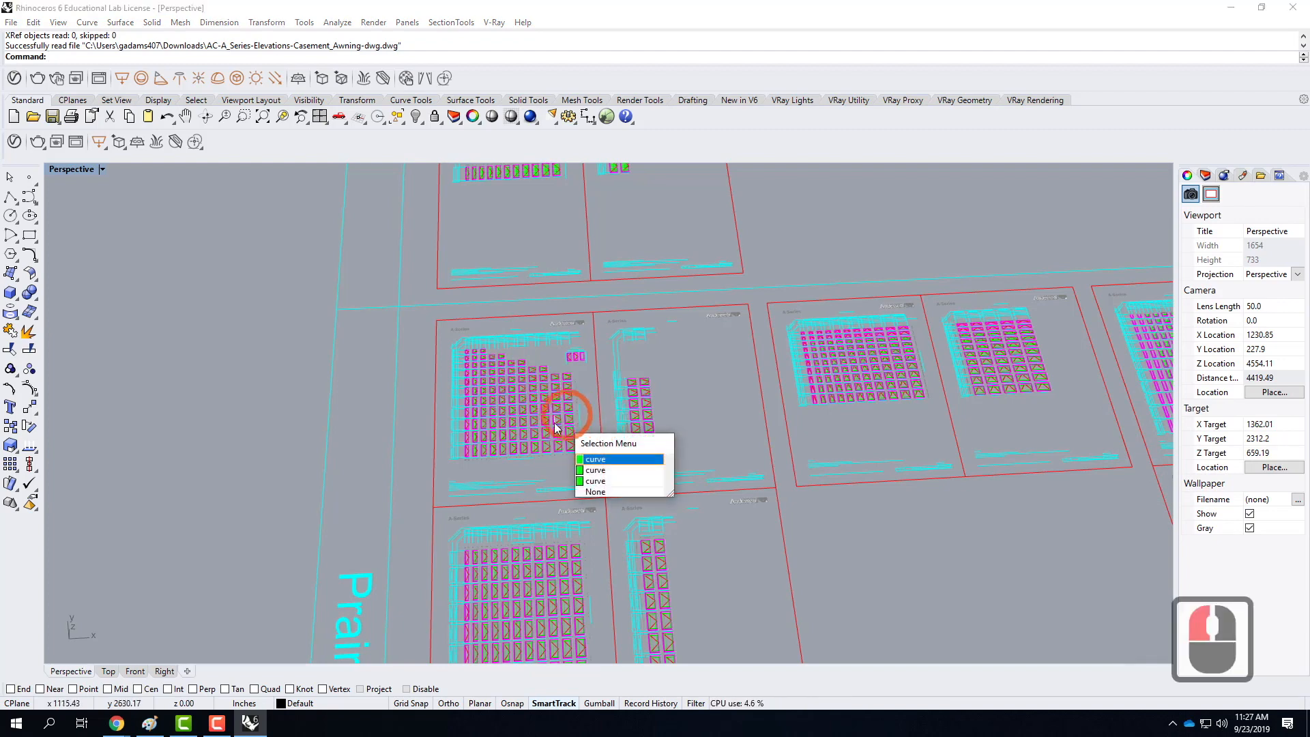
{"action": "left_click", "coordinate": [518, 483]}
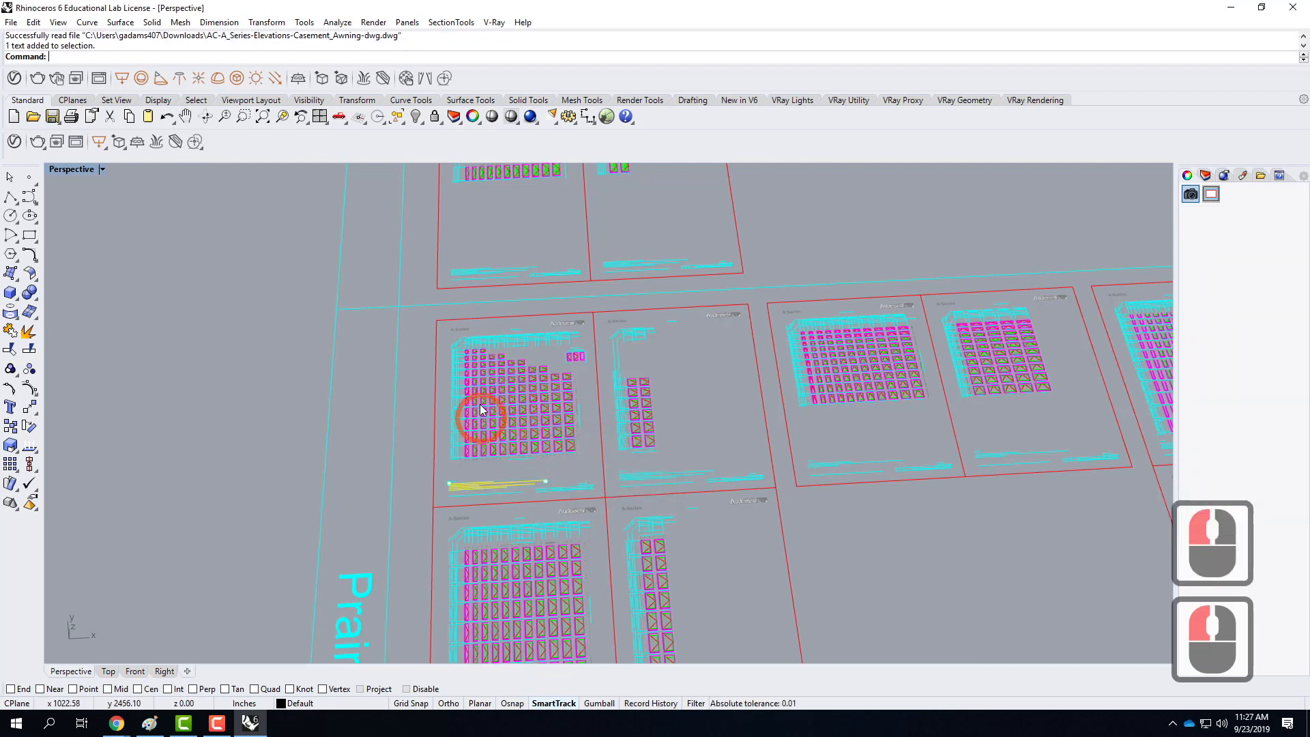
{"action": "scroll", "coordinate": [544, 436], "scroll_direction": "down", "scroll_amount": 4}
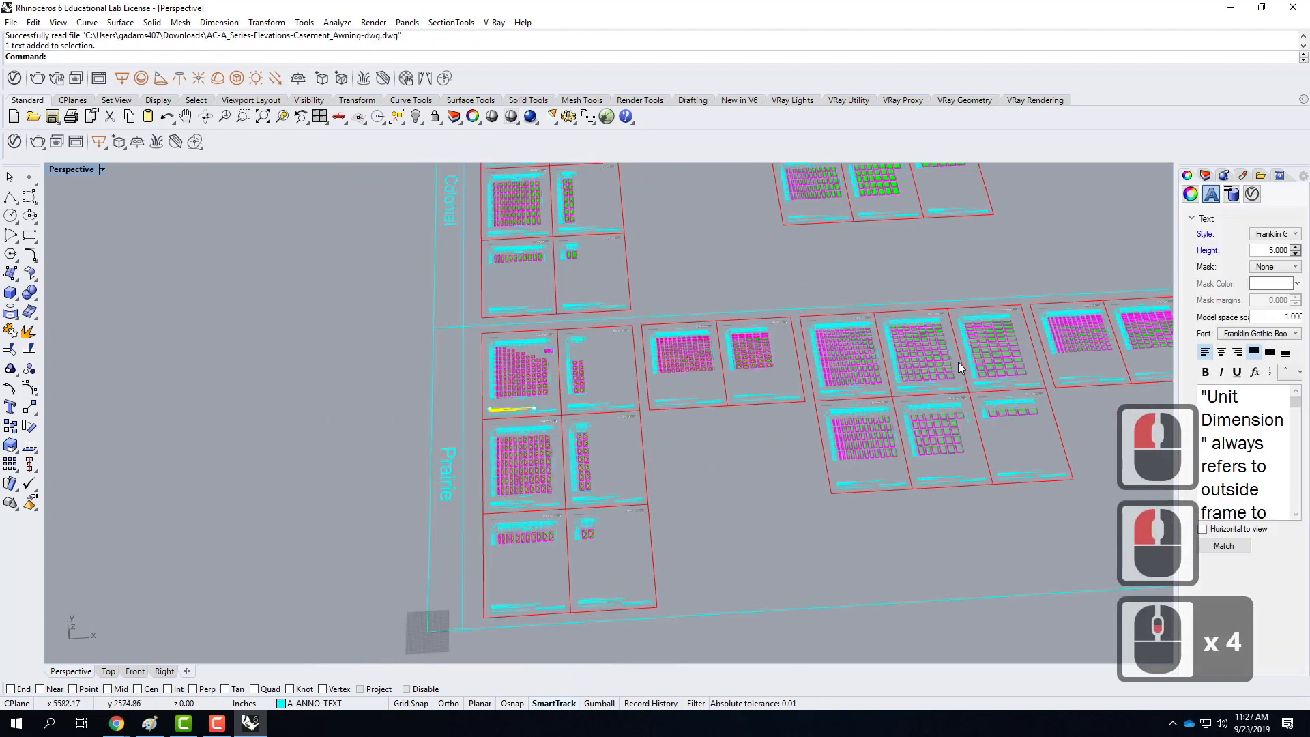
{"action": "scroll", "coordinate": [955, 350], "scroll_direction": "up", "scroll_amount": 4}
{"action": "scroll", "coordinate": [374, 412], "scroll_direction": "down", "scroll_amount": 2}
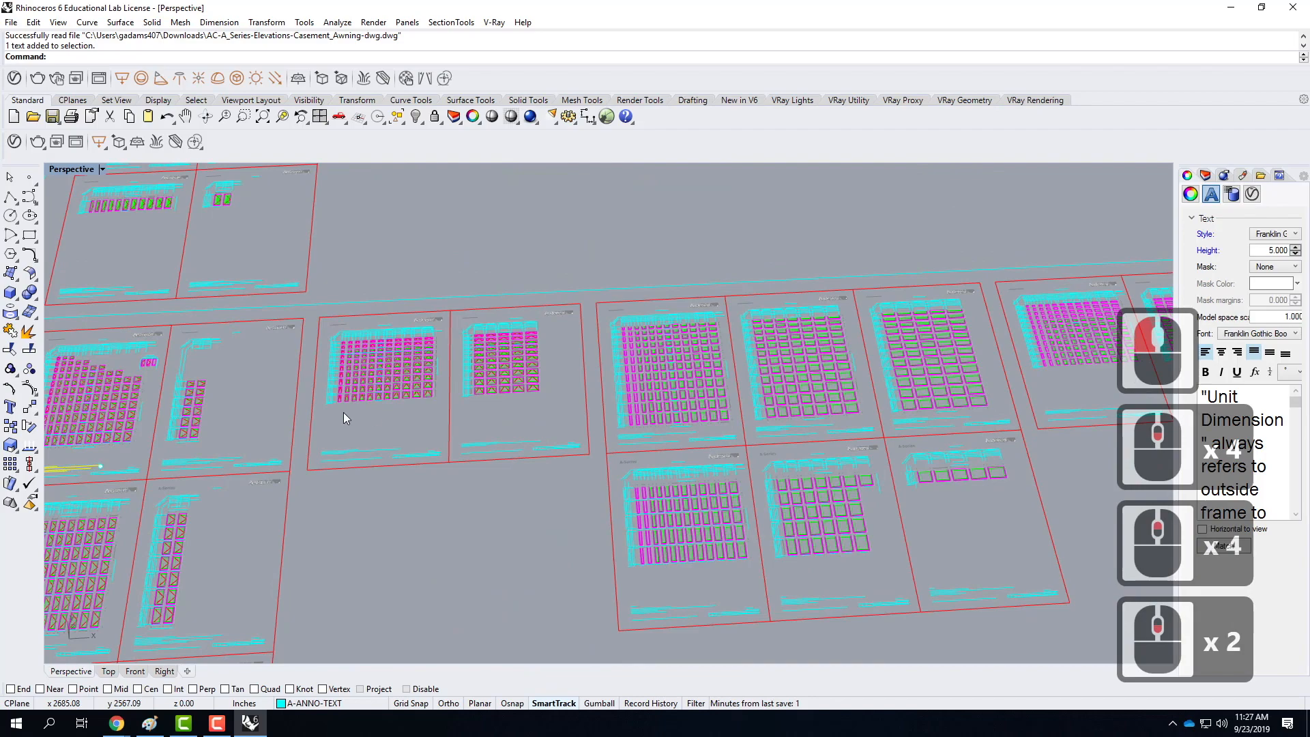
{"action": "scroll", "coordinate": [121, 404], "scroll_direction": "up", "scroll_amount": 9}
{"action": "scroll", "coordinate": [203, 430], "scroll_direction": "up", "scroll_amount": 8}
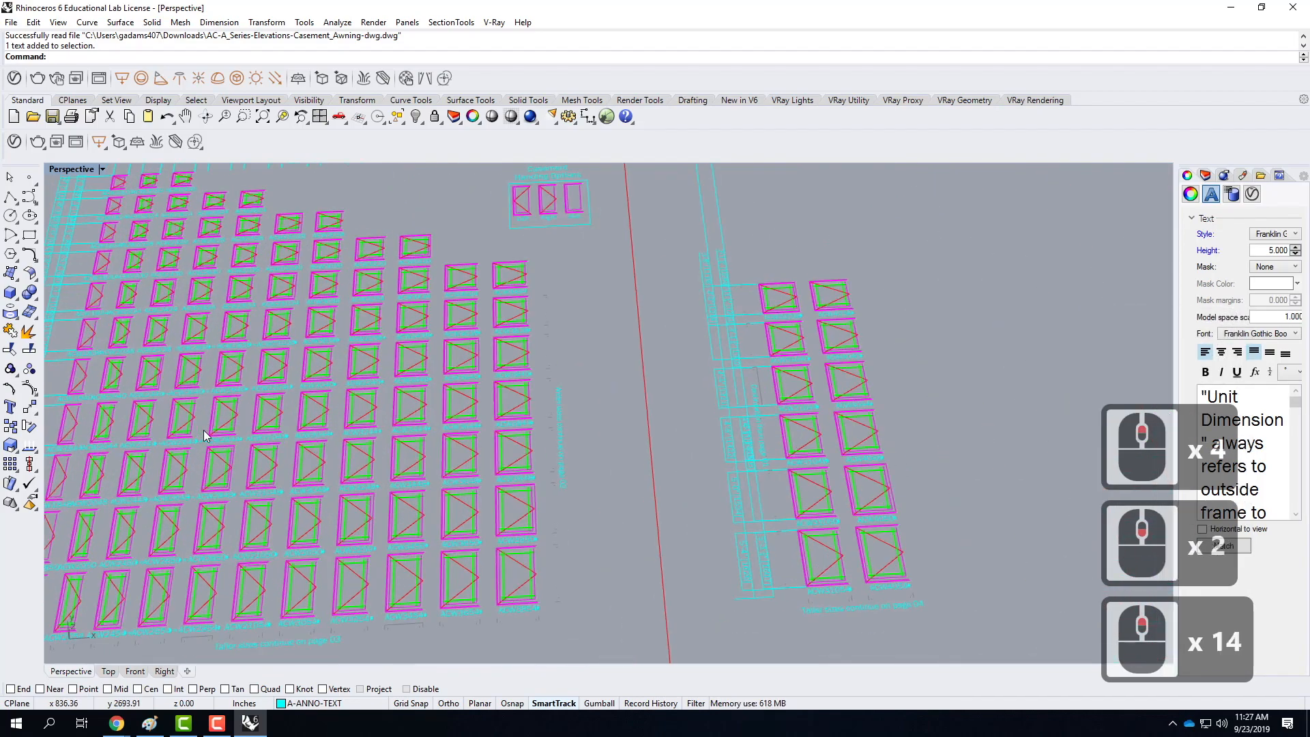
{"action": "scroll", "coordinate": [666, 288], "scroll_direction": "down", "scroll_amount": 4}
{"action": "scroll", "coordinate": [440, 325], "scroll_direction": "up", "scroll_amount": 3}
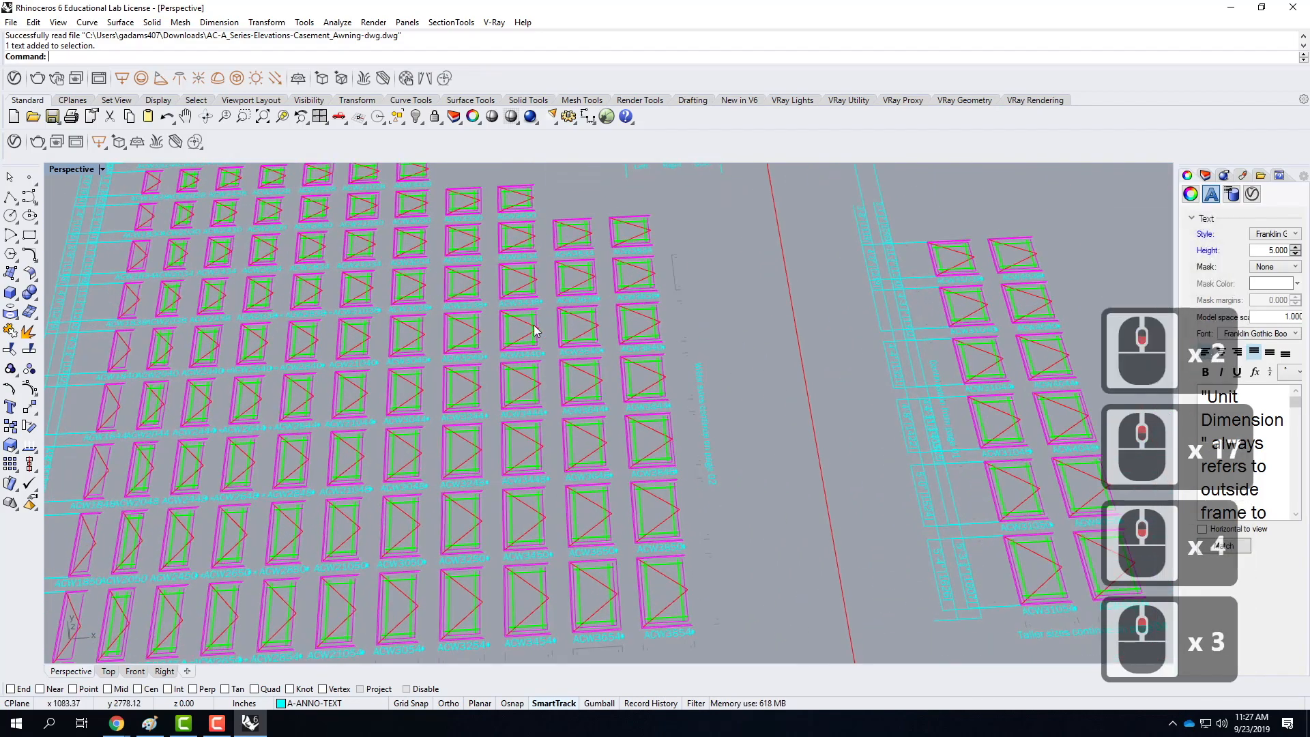
Step: Zoom with a window onto the lower rows of casement elevations on the first Prairie sheet
{"action": "type", "text": "z"}
{"action": "key", "text": "Return"}
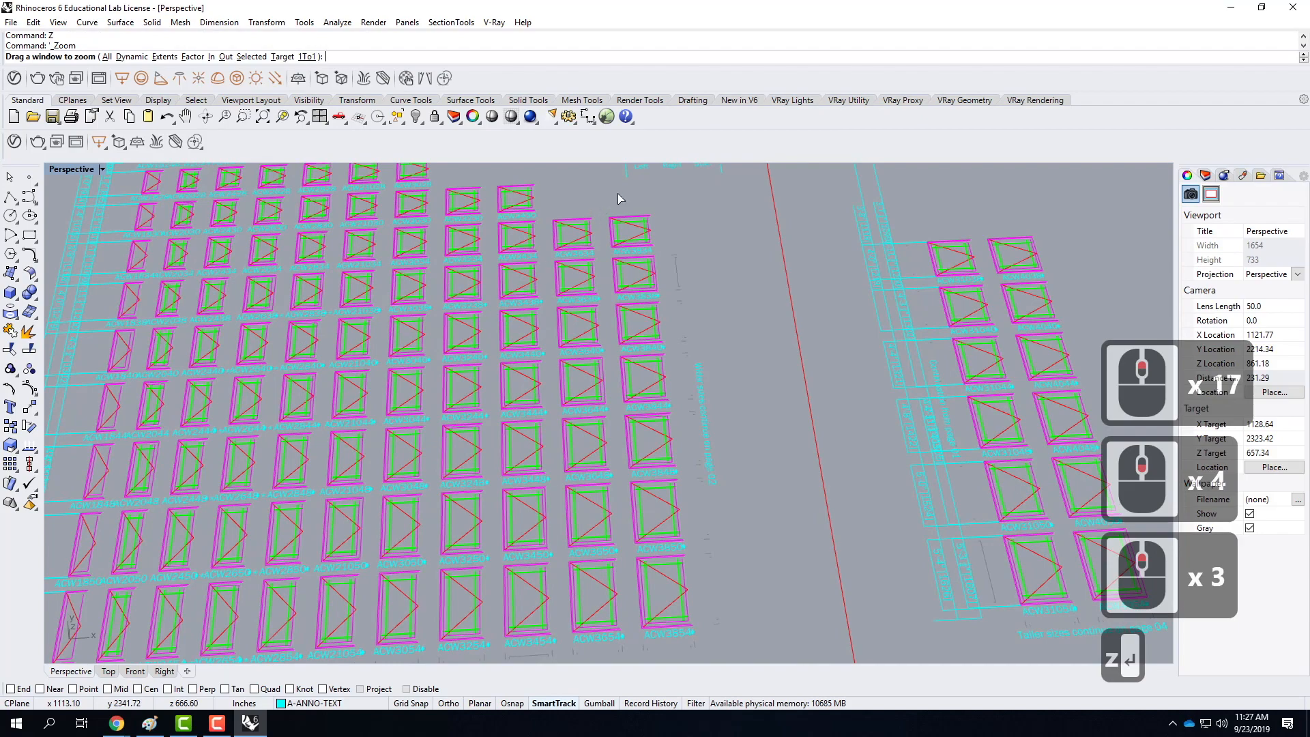
{"action": "scroll", "coordinate": [748, 282], "scroll_direction": "down", "scroll_amount": 3}
{"action": "left_click_drag", "start_coordinate": [129, 280], "coordinate": [703, 536]}
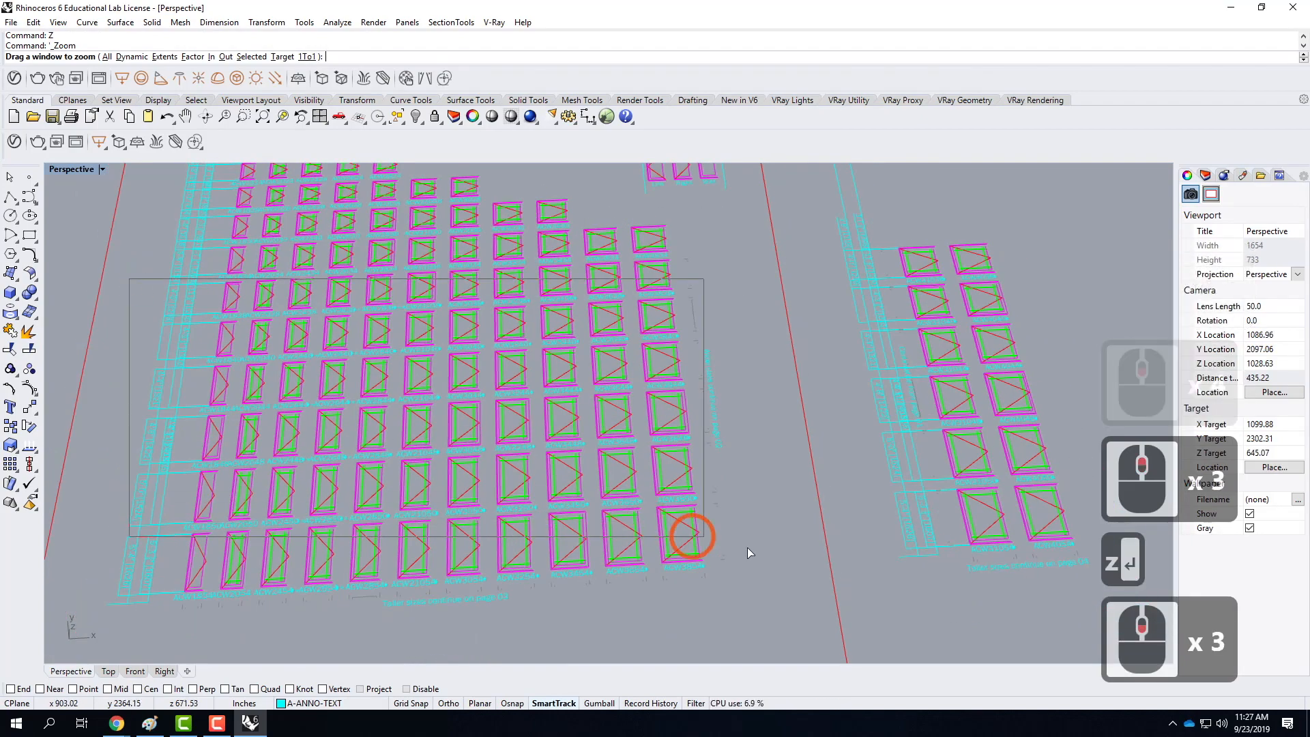
Step: Disable GPU Tessellation in the OpenGL view options to correct the display of the casement linework
{"action": "scroll", "coordinate": [544, 440], "scroll_direction": "up", "scroll_amount": 4}
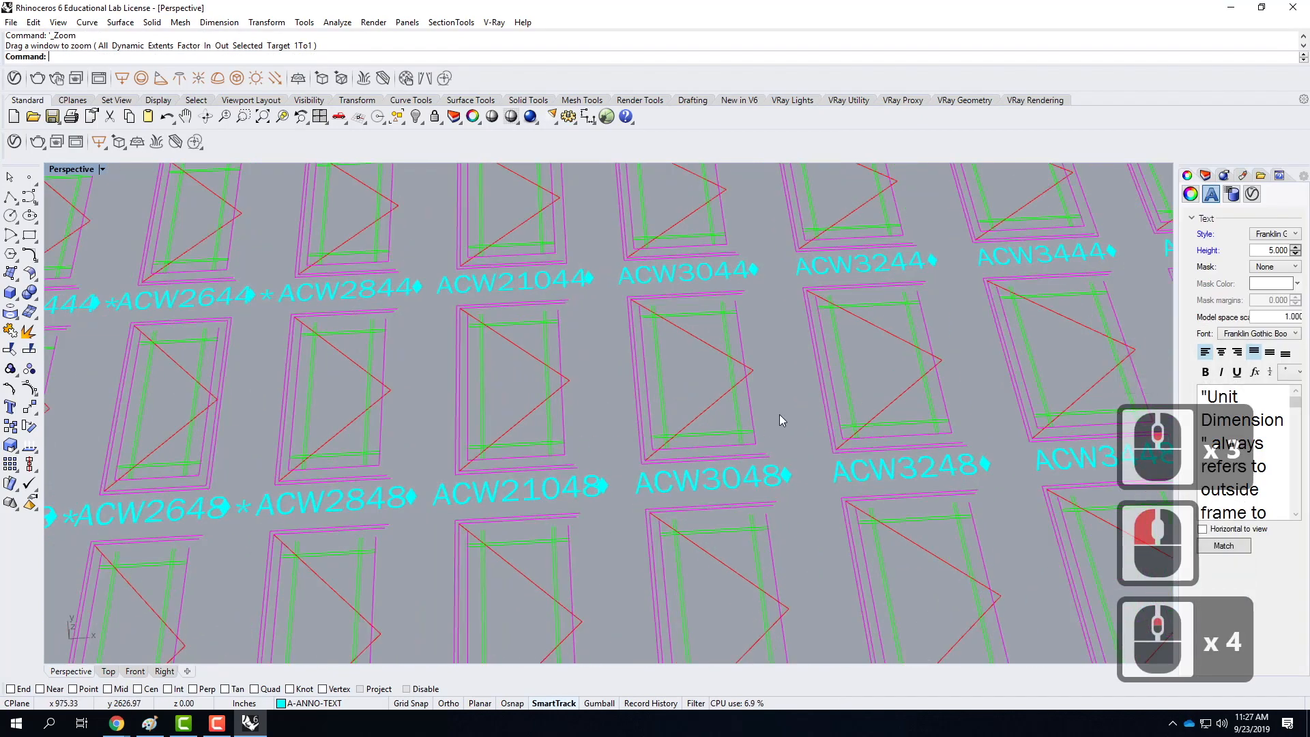
{"action": "scroll", "coordinate": [764, 415], "scroll_direction": "down", "scroll_amount": 3}
{"action": "scroll", "coordinate": [443, 416], "scroll_direction": "up", "scroll_amount": 3}
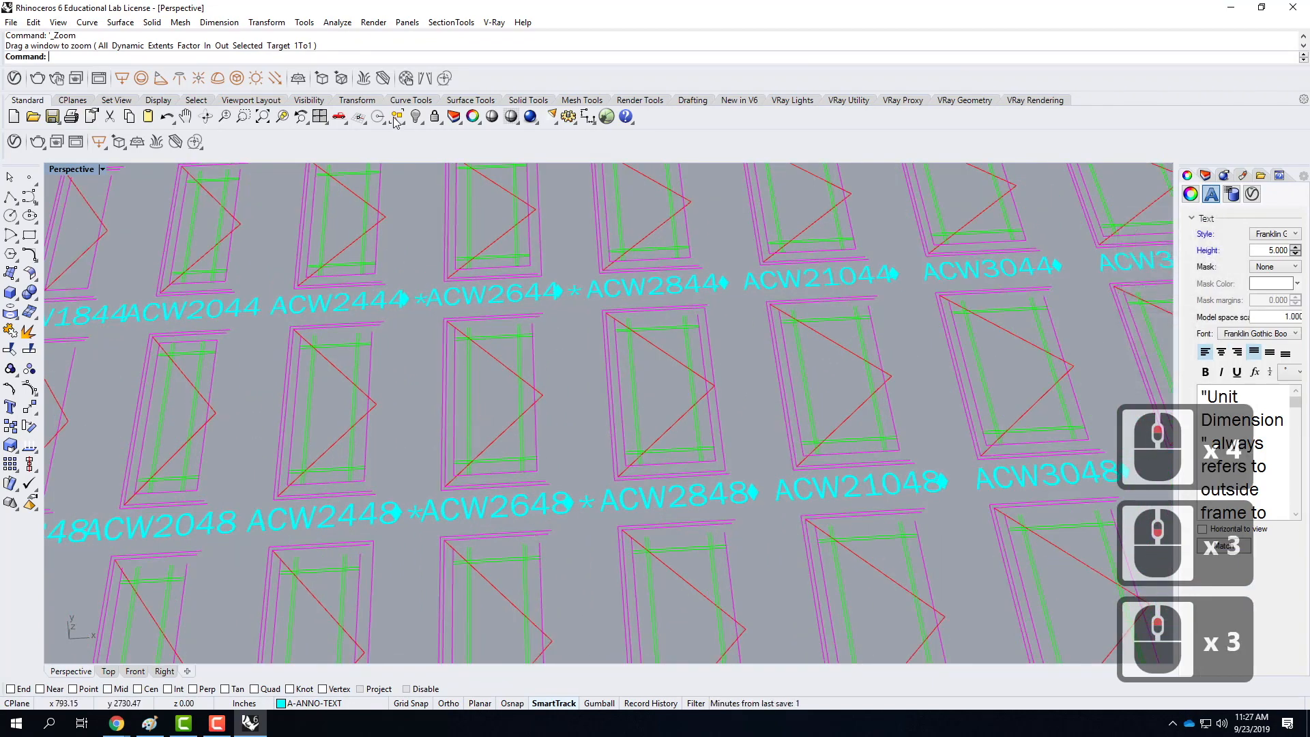
{"action": "left_click", "coordinate": [407, 22]}
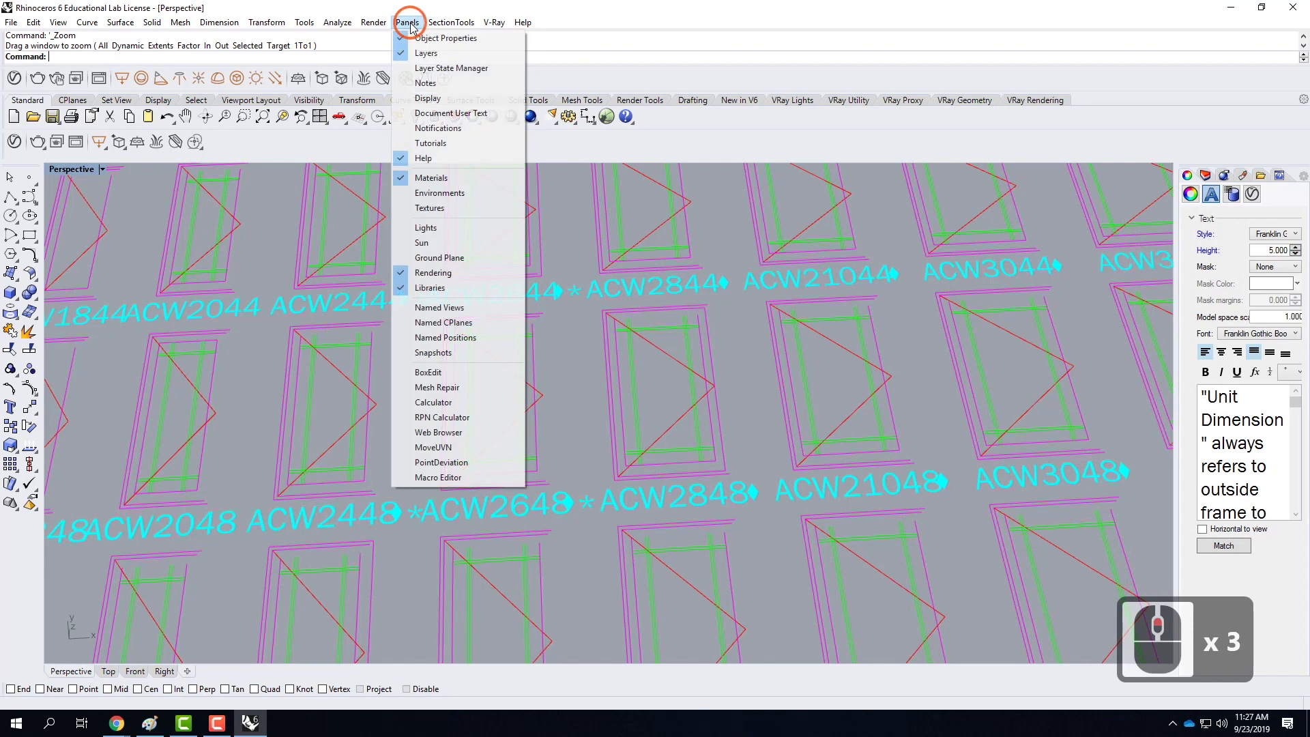
{"action": "left_click", "coordinate": [332, 22]}
{"action": "mouse_move", "coordinate": [448, 24]}
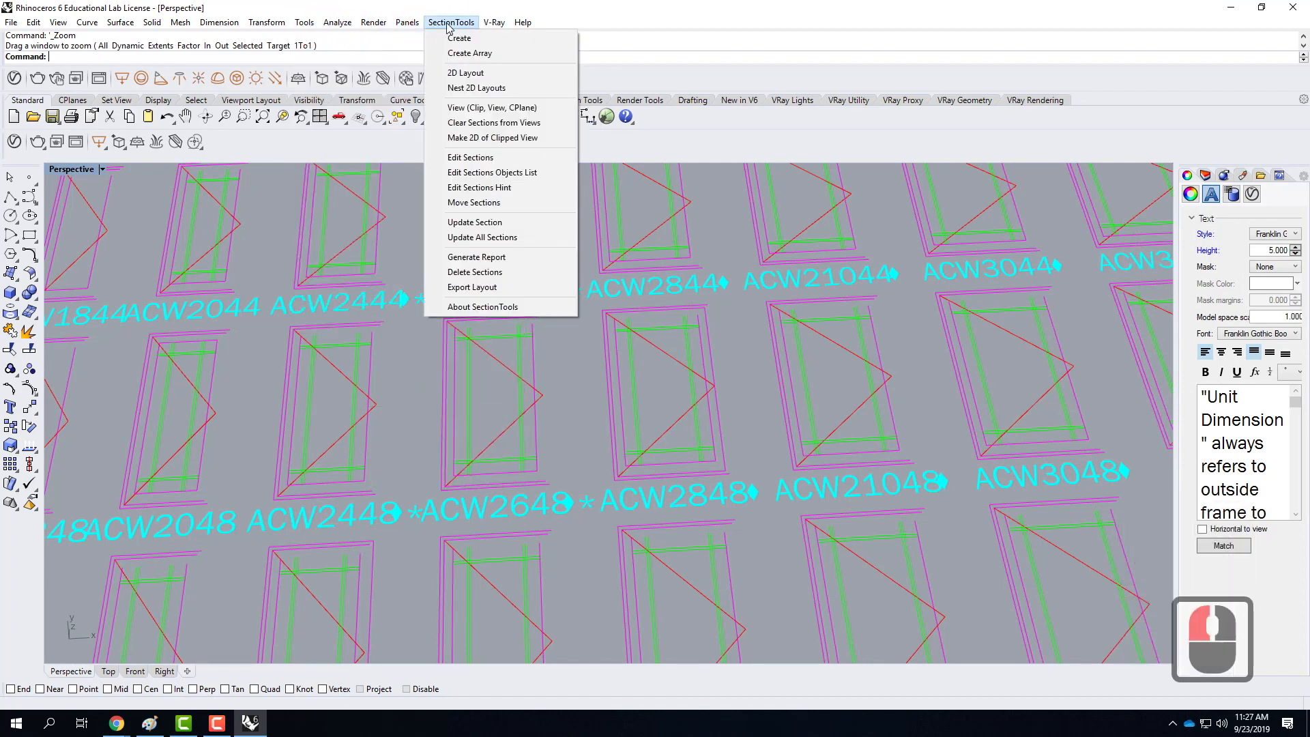
{"action": "mouse_move", "coordinate": [311, 27]}
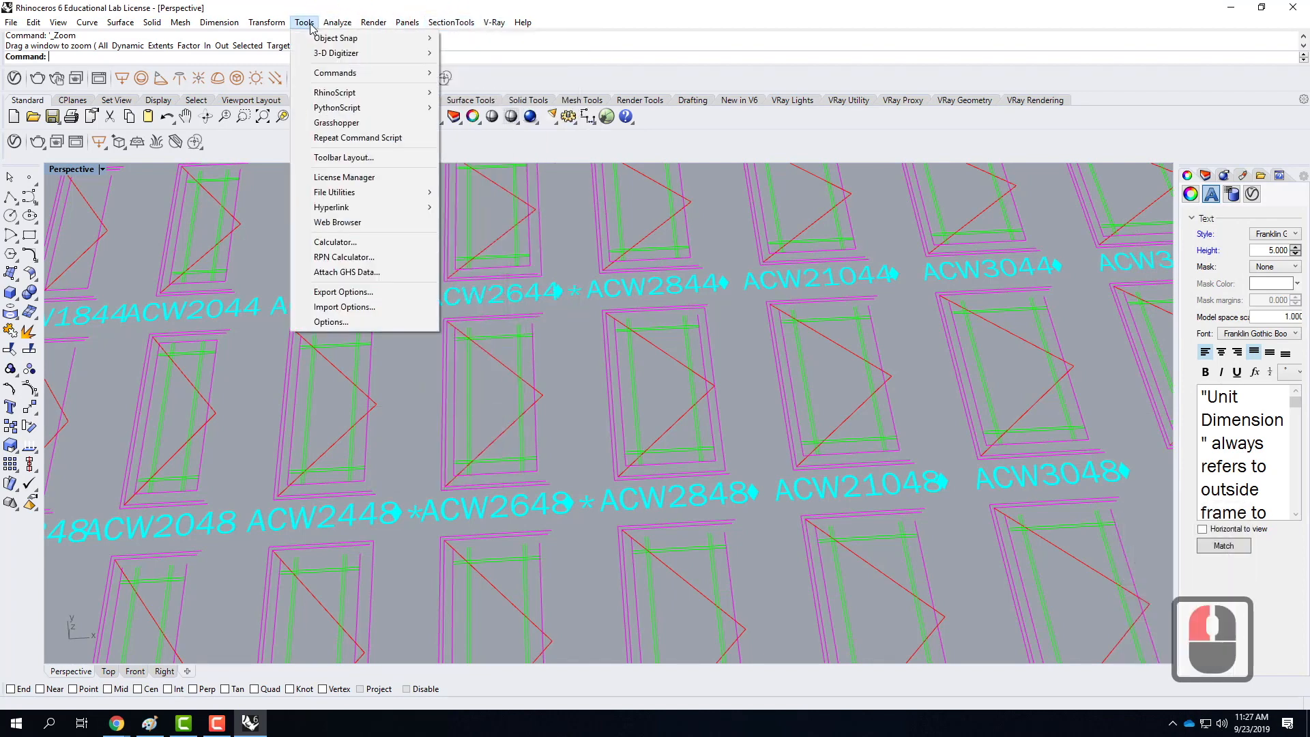
{"action": "left_click", "coordinate": [352, 322]}
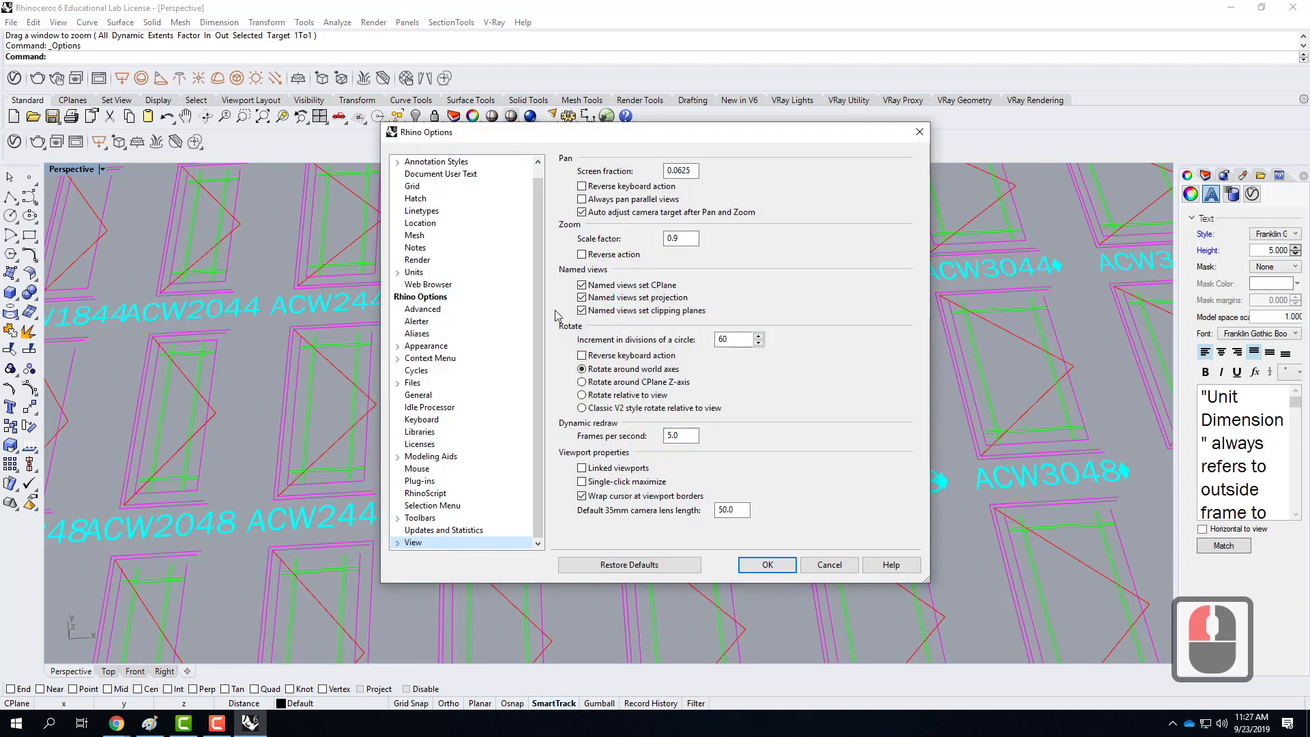
{"action": "scroll", "coordinate": [445, 511], "scroll_direction": "down", "scroll_amount": 6}
{"action": "left_click", "coordinate": [397, 543]}
{"action": "left_click", "coordinate": [430, 543]}
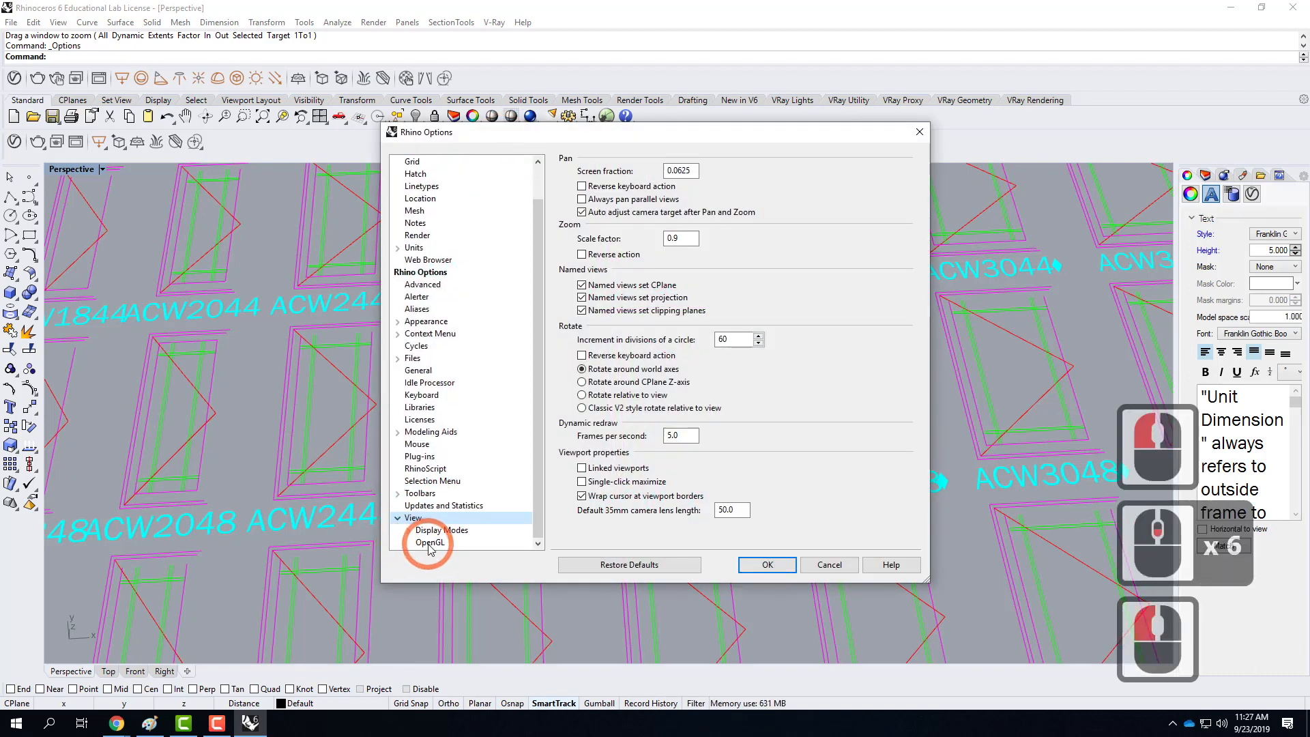
{"action": "left_click", "coordinate": [581, 212]}
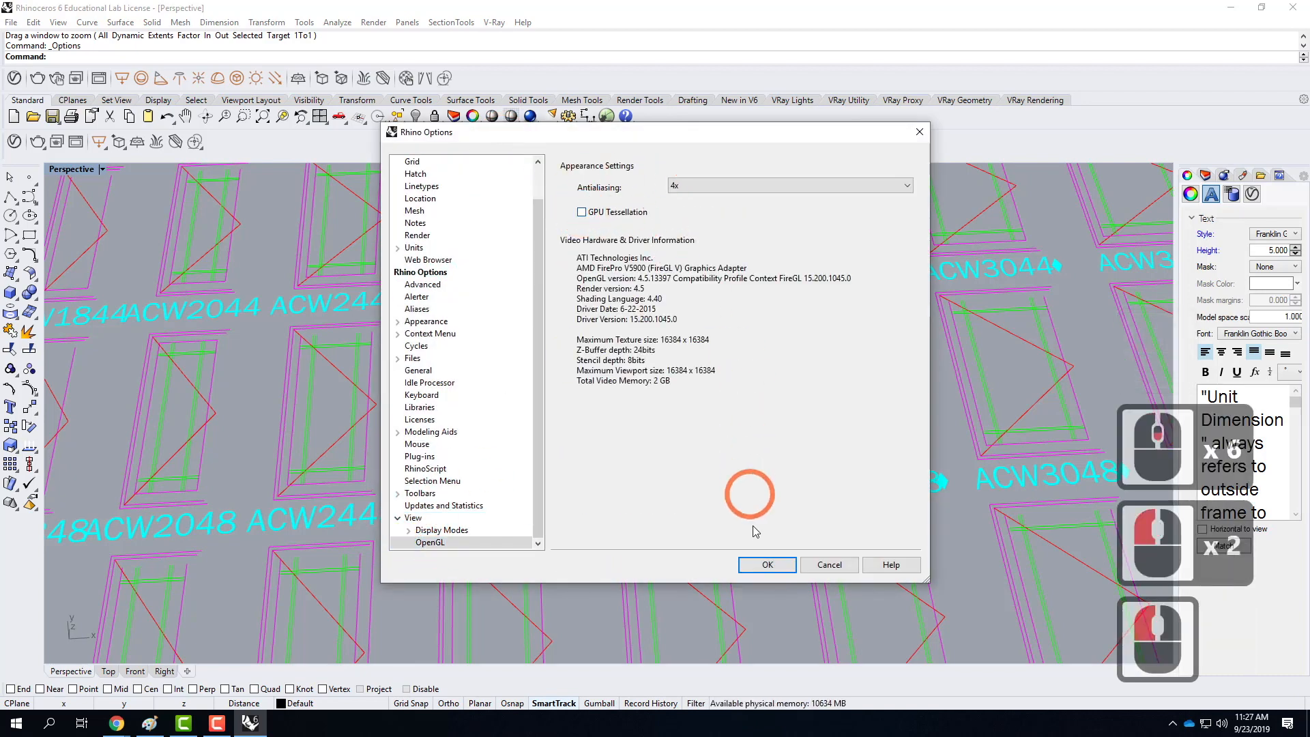
{"action": "left_click", "coordinate": [768, 565]}
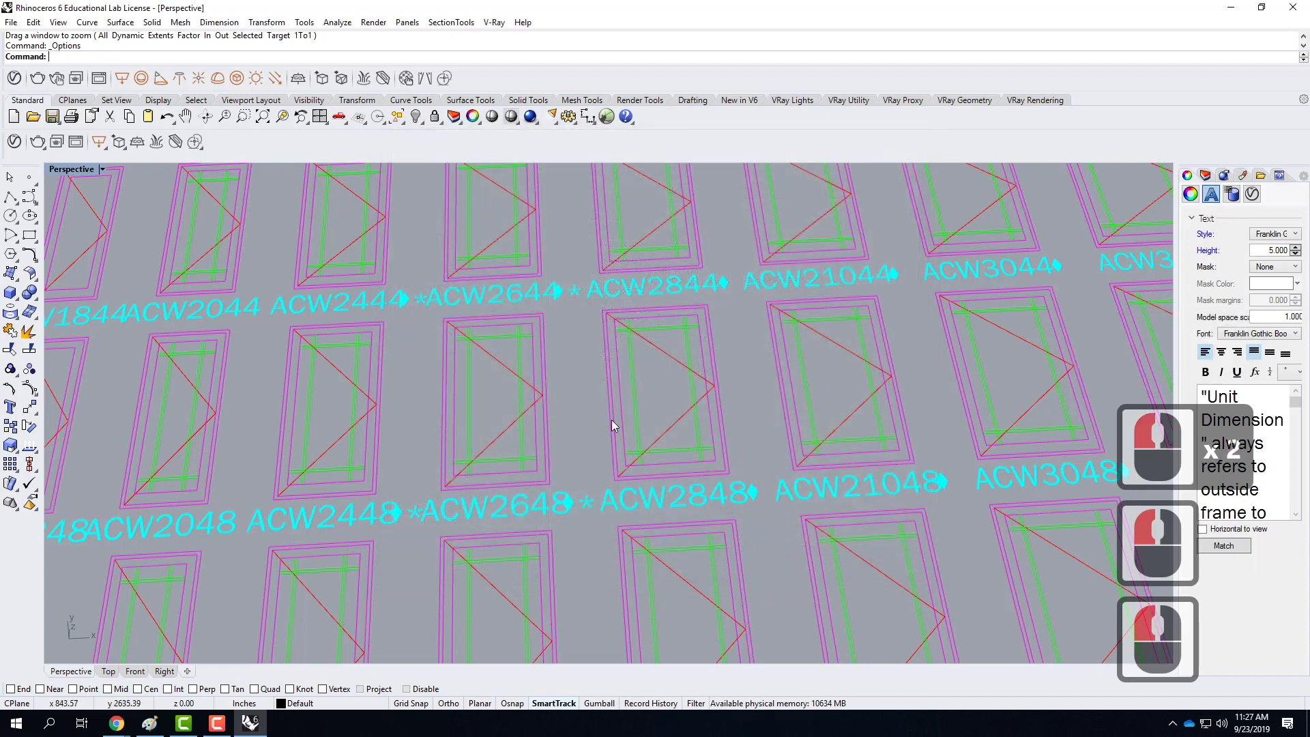
Step: Enable the End, Mid and Perp object snaps
{"action": "left_click", "coordinate": [10, 689]}
{"action": "left_click", "coordinate": [107, 689]}
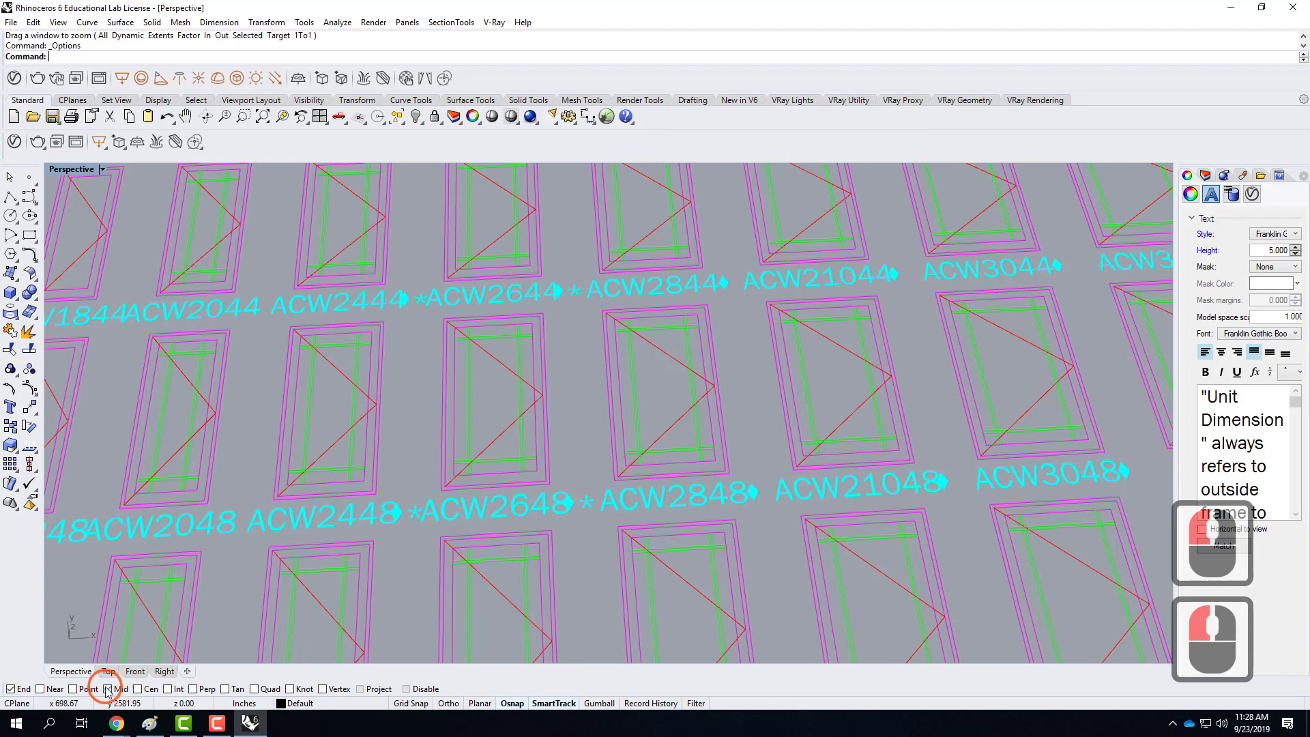
{"action": "left_click", "coordinate": [193, 689]}
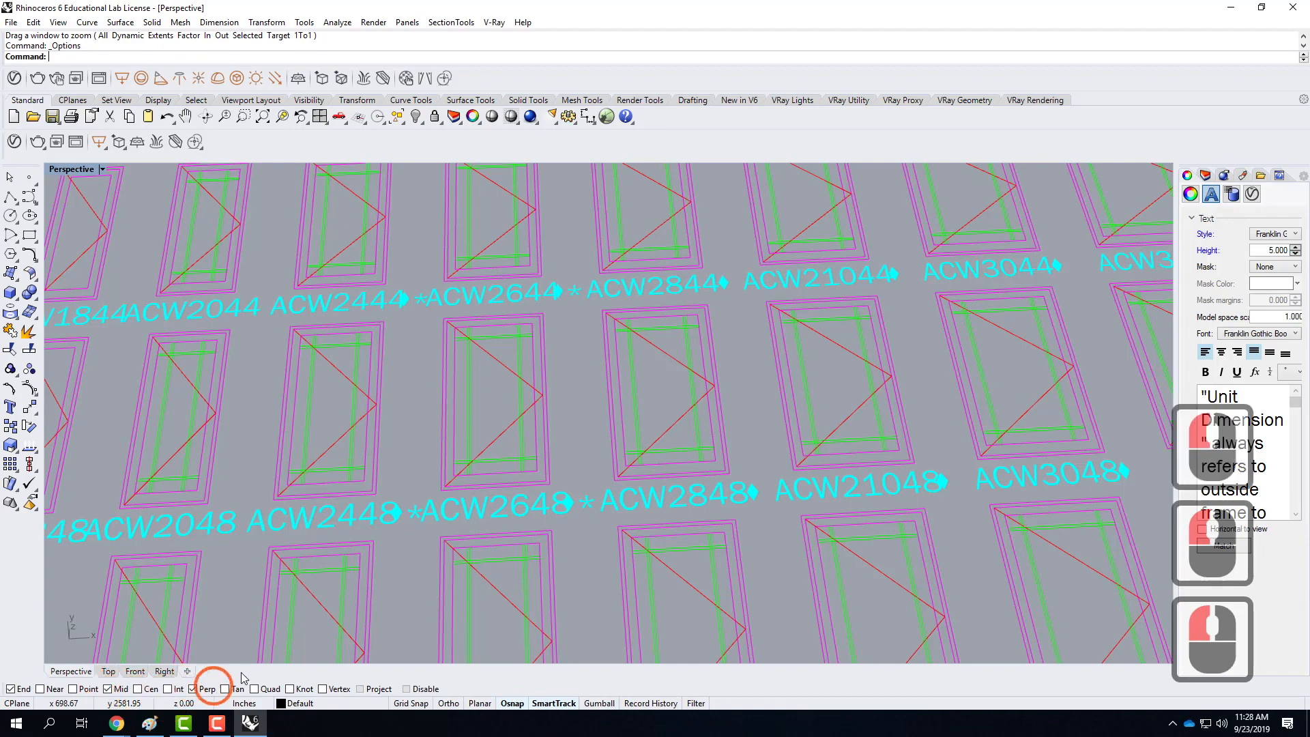
Step: Examine the casement sizes, model labels and dimension strings on the first Prairie sheet
{"action": "scroll", "coordinate": [669, 334], "scroll_direction": "down", "scroll_amount": 3}
{"action": "scroll", "coordinate": [680, 337], "scroll_direction": "down", "scroll_amount": 1}
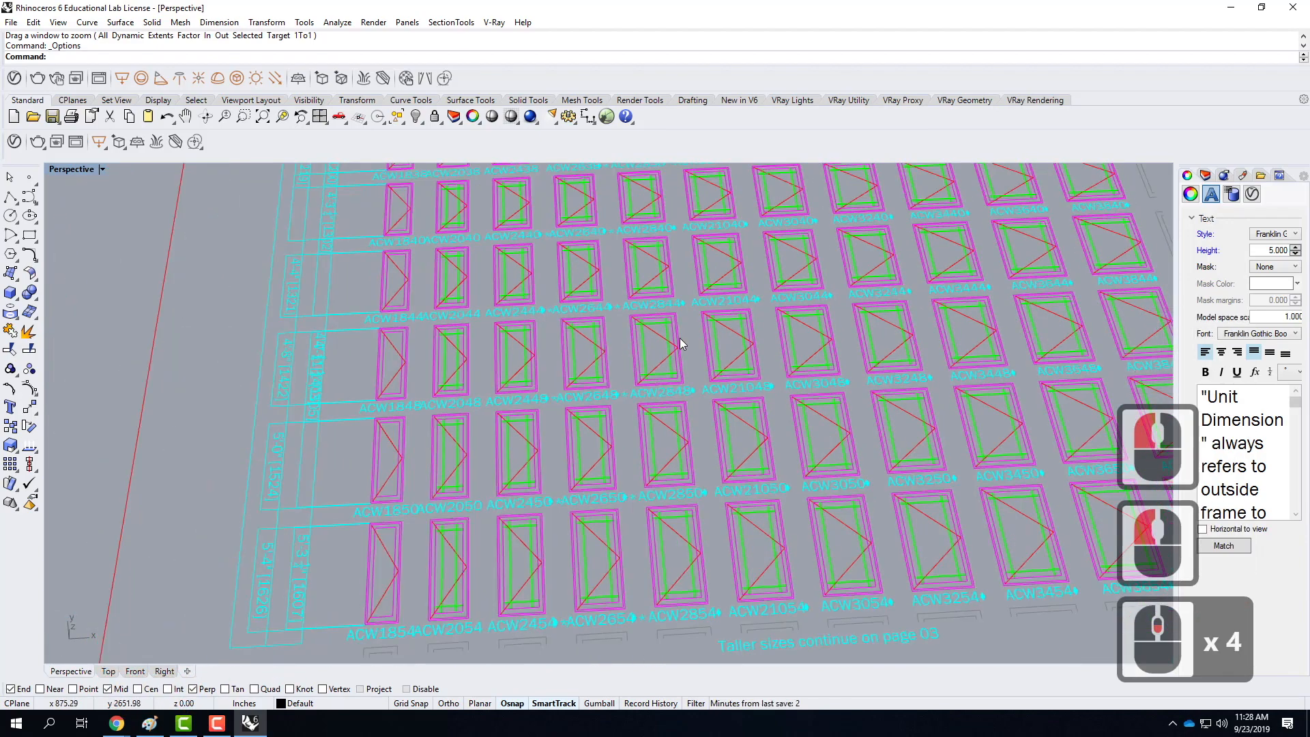
{"action": "scroll", "coordinate": [680, 337], "scroll_direction": "up", "scroll_amount": 1}
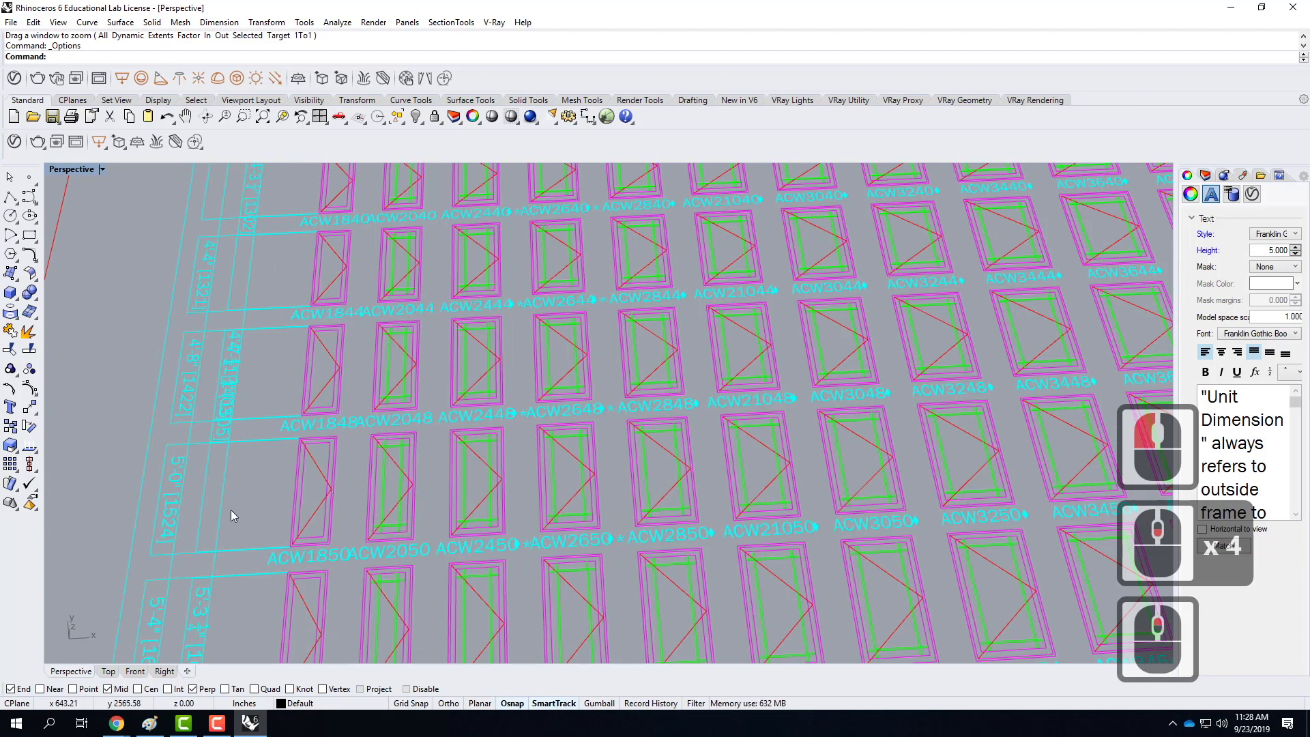
{"action": "scroll", "coordinate": [198, 482], "scroll_direction": "down", "scroll_amount": 2}
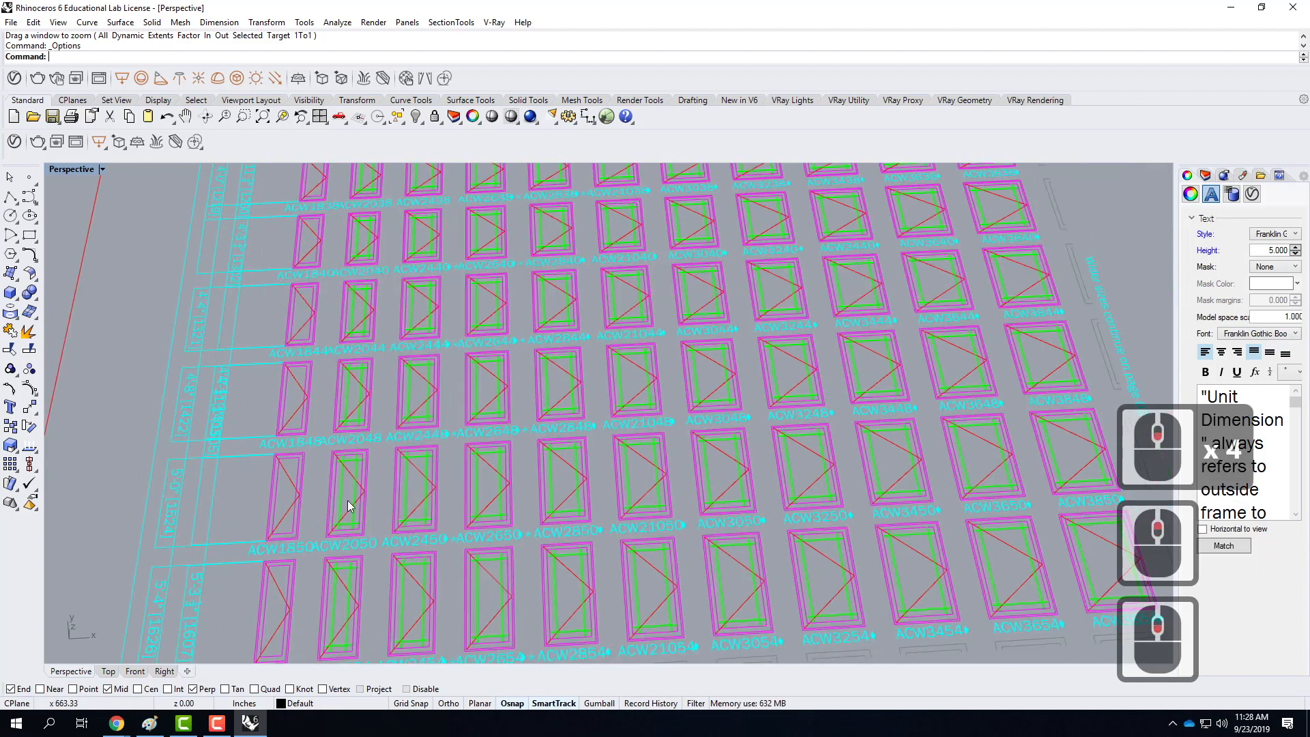
{"action": "scroll", "coordinate": [513, 529], "scroll_direction": "down", "scroll_amount": 3}
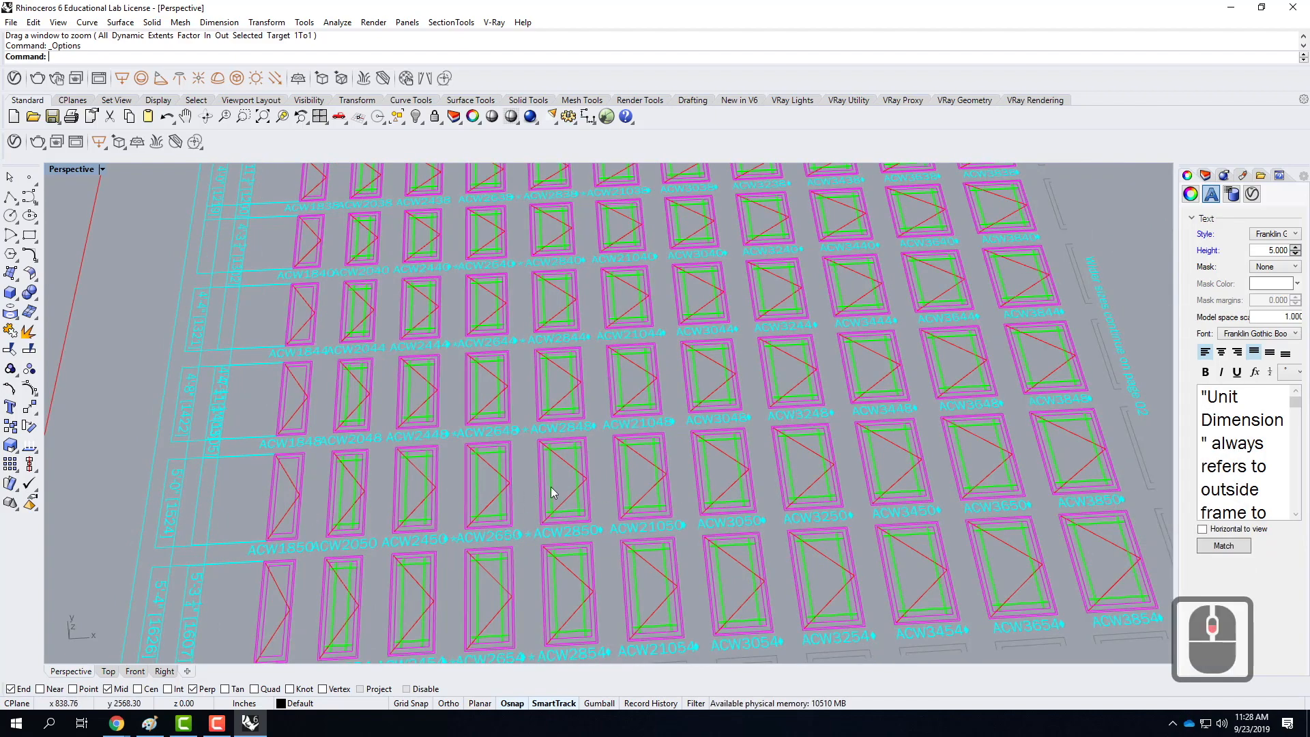
{"action": "scroll", "coordinate": [513, 505], "scroll_direction": "down", "scroll_amount": 2}
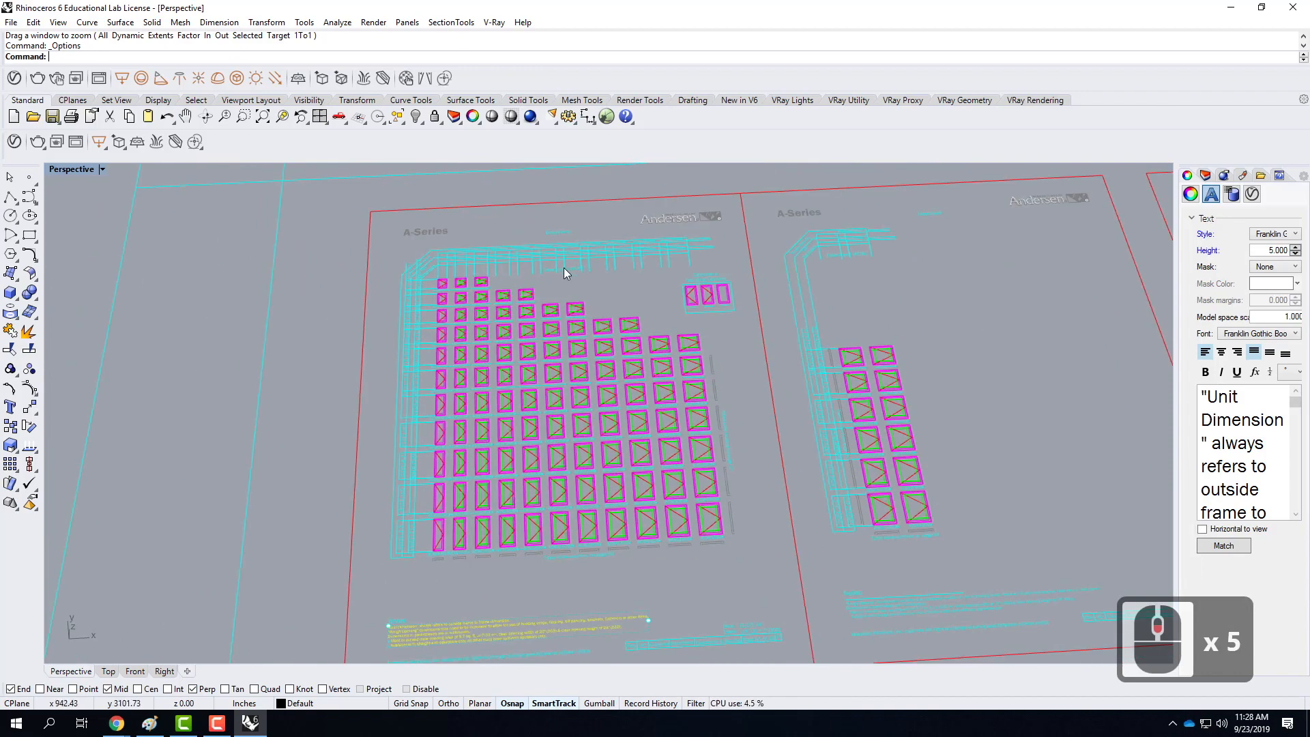
{"action": "scroll", "coordinate": [564, 271], "scroll_direction": "up", "scroll_amount": 6}
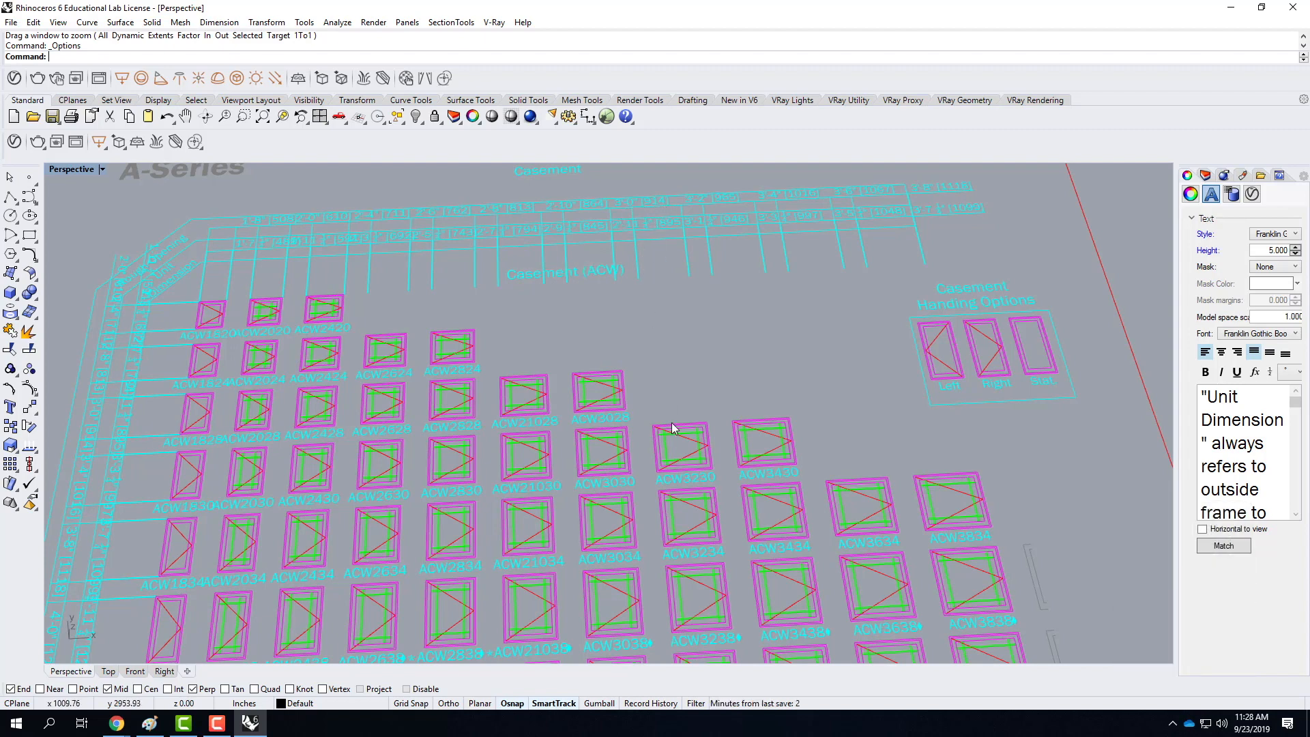
{"action": "scroll", "coordinate": [669, 413], "scroll_direction": "down", "scroll_amount": 4}
{"action": "scroll", "coordinate": [688, 571], "scroll_direction": "down", "scroll_amount": 4}
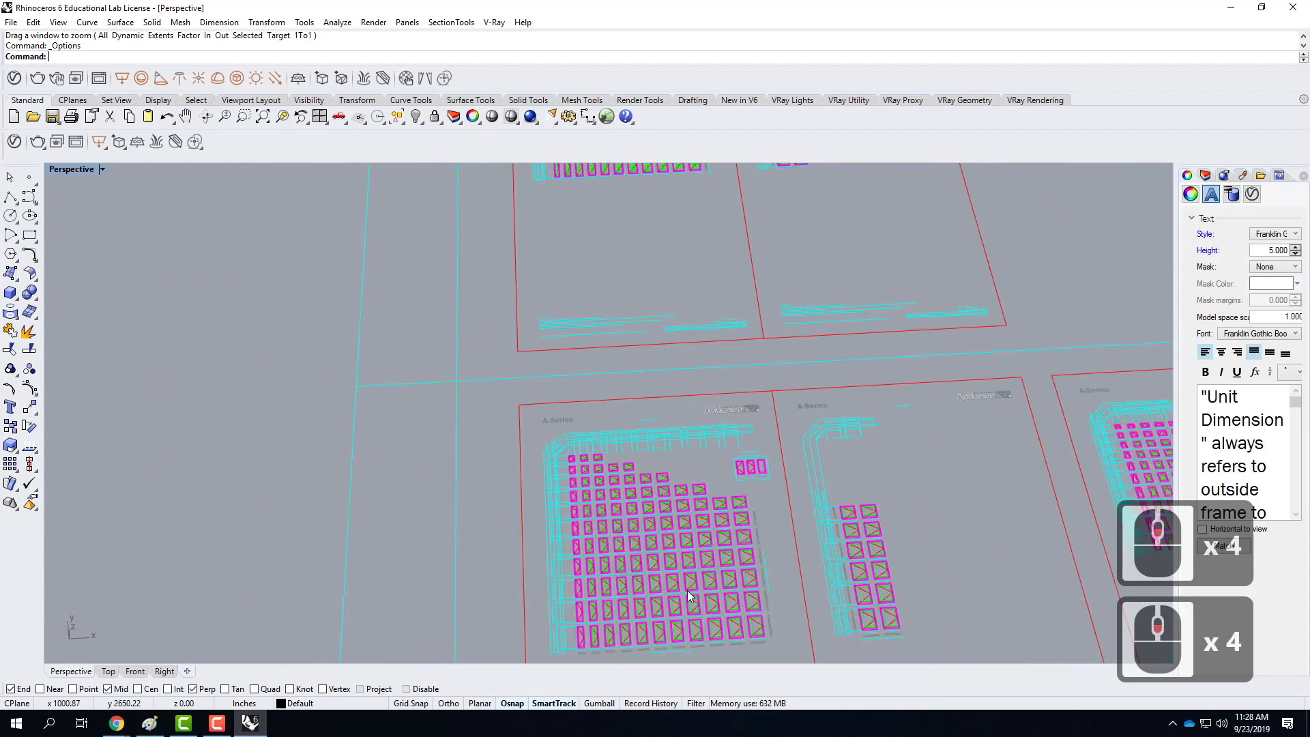
{"action": "scroll", "coordinate": [693, 628], "scroll_direction": "up", "scroll_amount": 5}
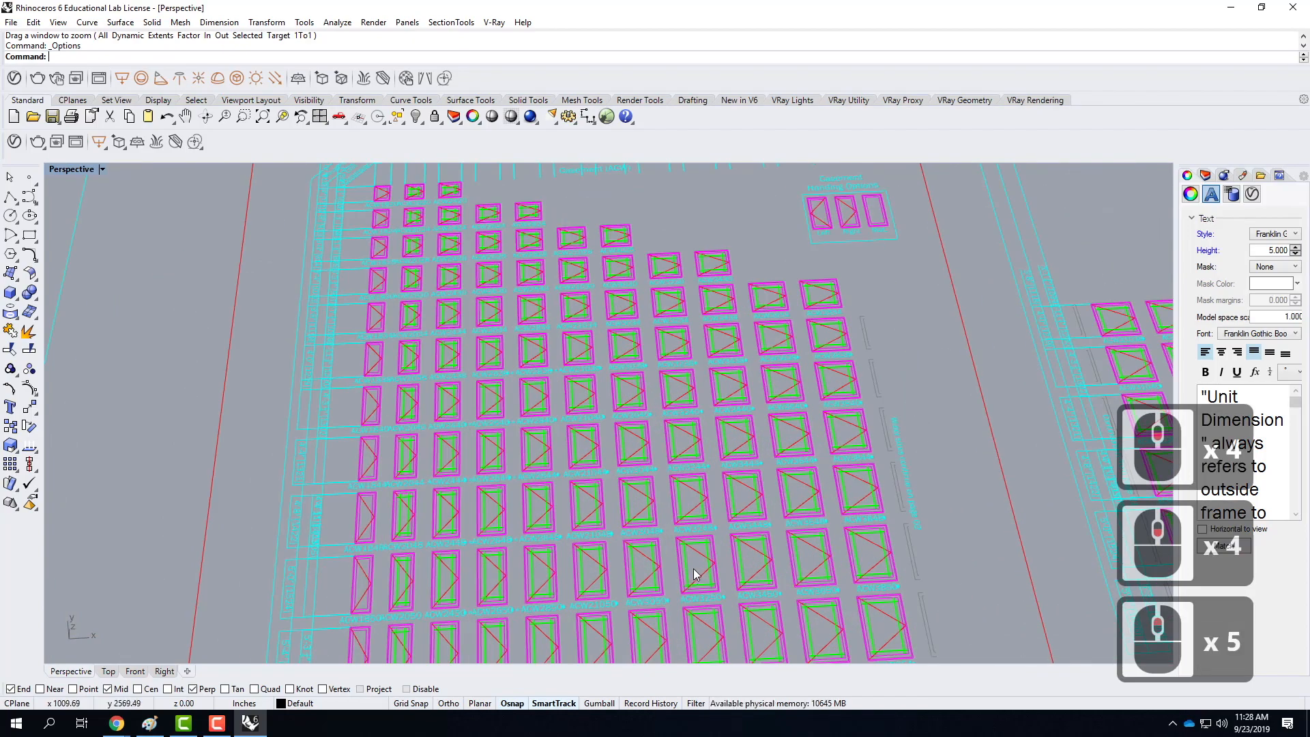
Step: Move the ACW3250 casement elevation off the first Prairie sheet into the empty space beside the sheets and deselect it
{"action": "scroll", "coordinate": [695, 575], "scroll_direction": "up", "scroll_amount": 3}
{"action": "mouse_move", "coordinate": [709, 565]}
{"action": "right_mouse_down"}
{"action": "mouse_move", "coordinate": [708, 585]}
{"action": "mouse_move", "coordinate": [690, 550]}
{"action": "right_mouse_up"}
{"action": "scroll", "coordinate": [693, 540], "scroll_direction": "down", "scroll_amount": 2}
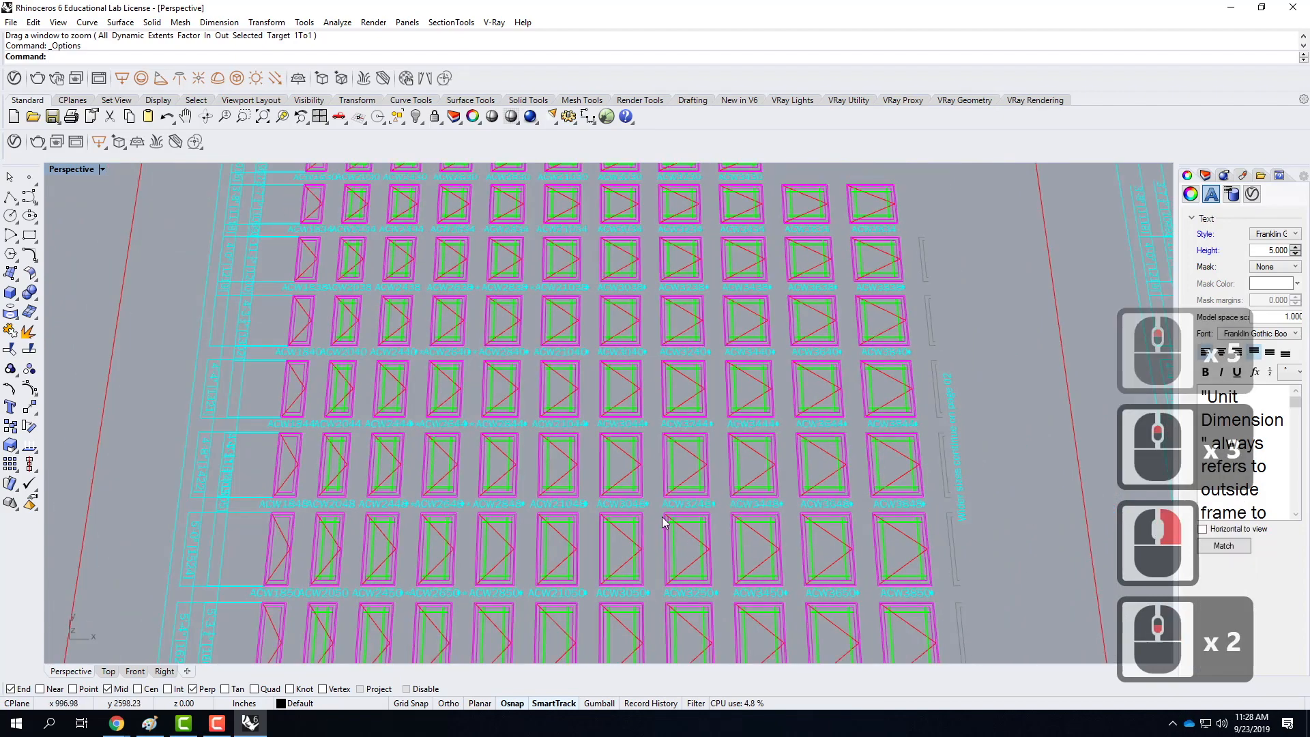
{"action": "left_click_drag", "start_coordinate": [654, 509], "coordinate": [730, 593]}
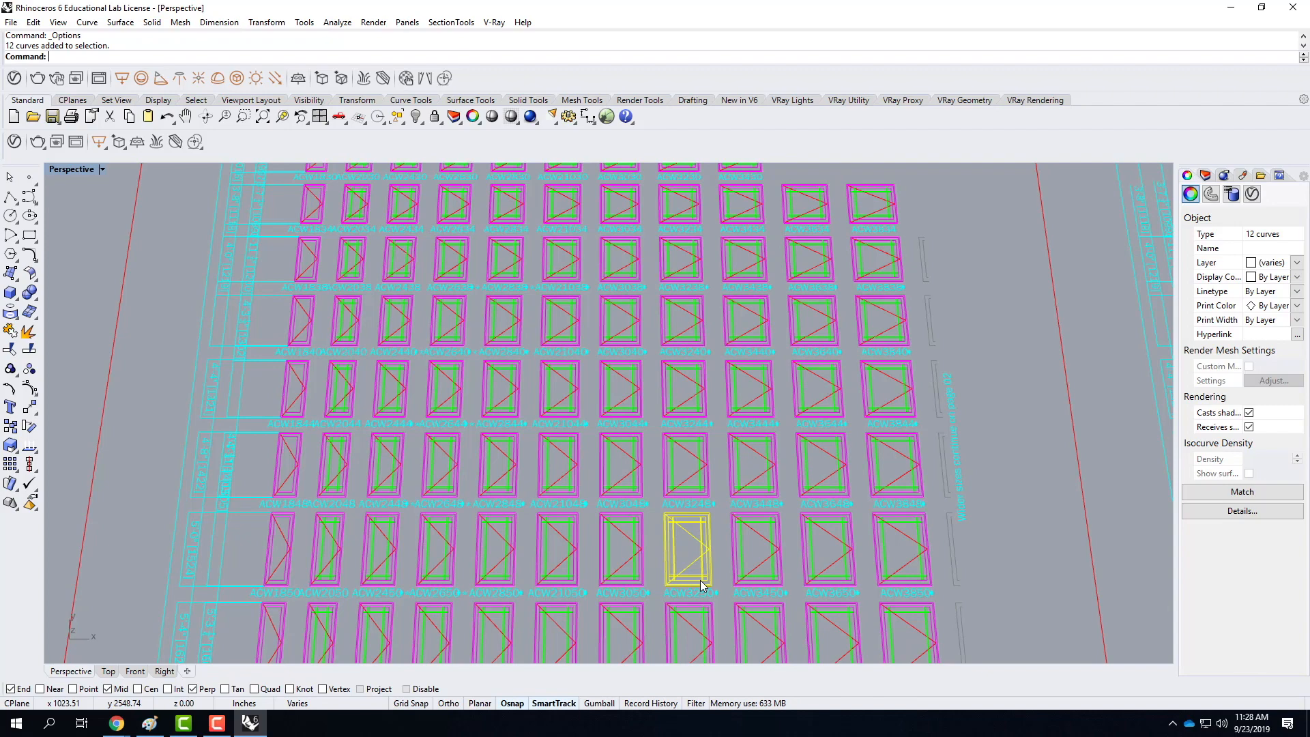
{"action": "scroll", "coordinate": [691, 486], "scroll_direction": "down", "scroll_amount": 3}
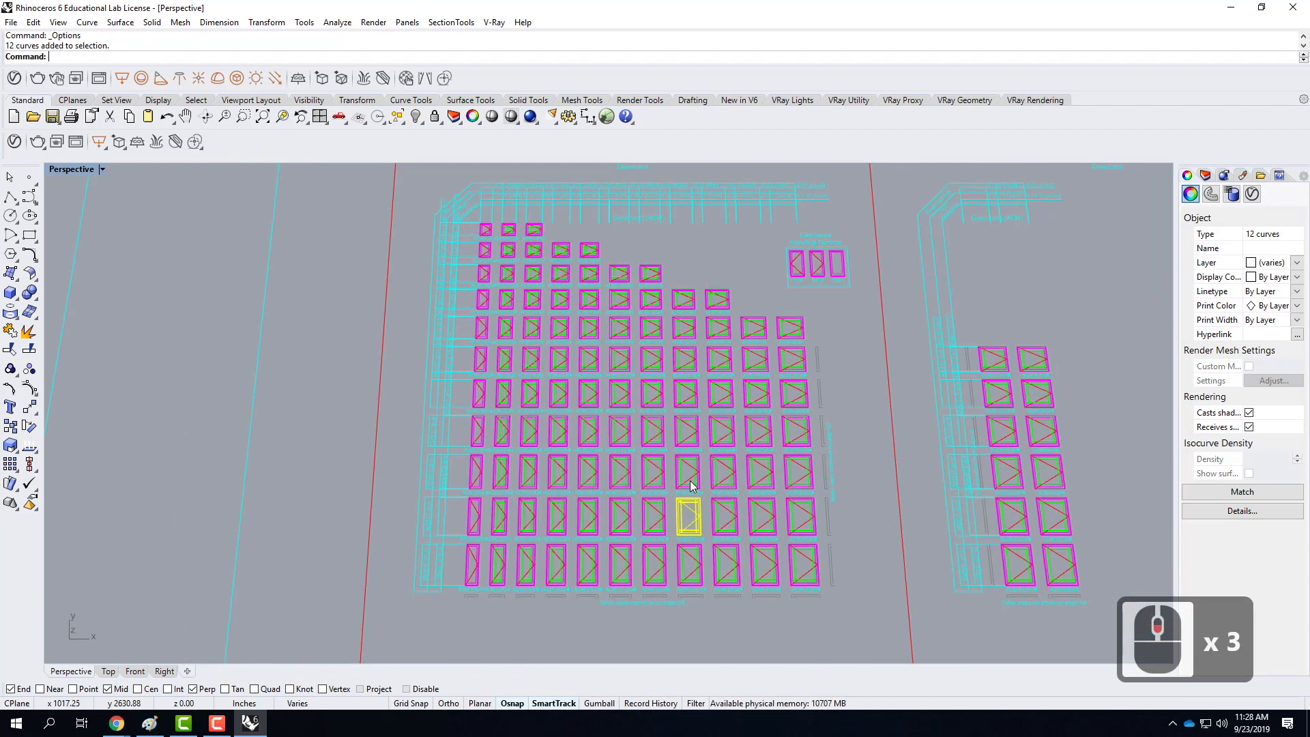
{"action": "type", "text": "move"}
{"action": "key", "text": "Return"}
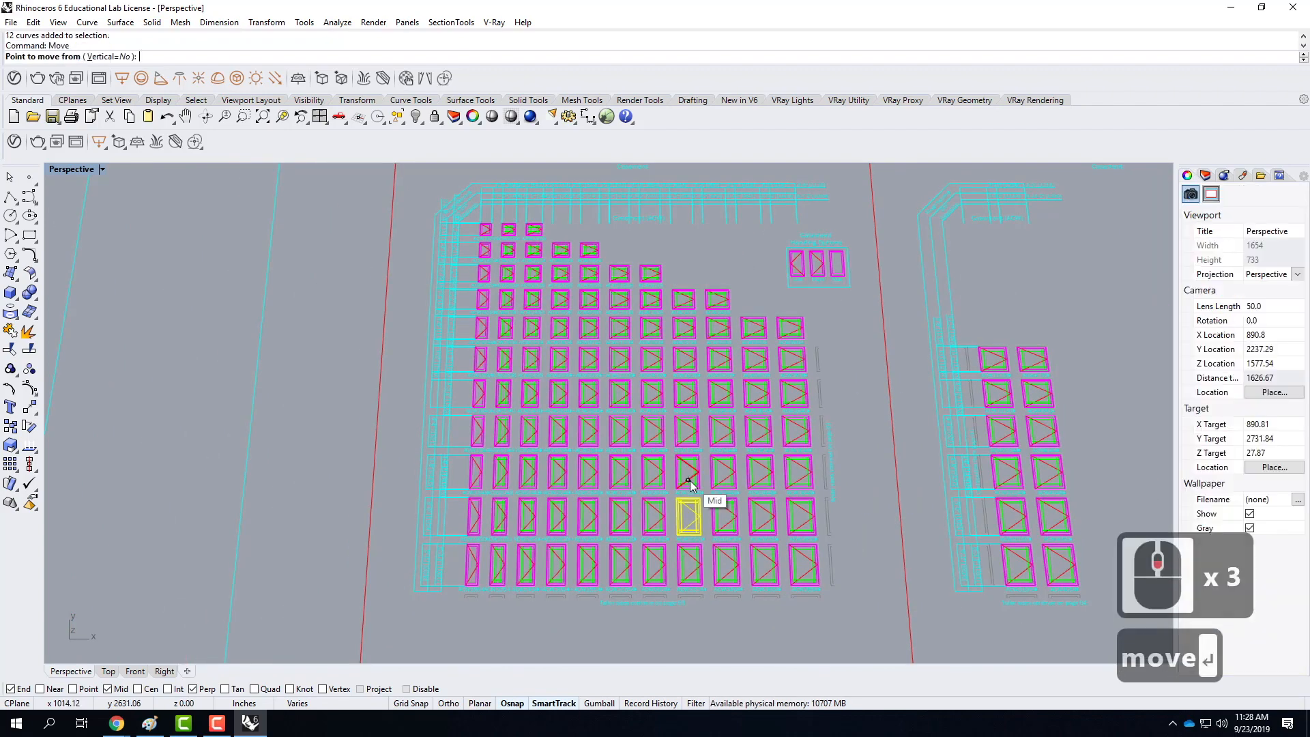
{"action": "left_click", "coordinate": [689, 525]}
{"action": "scroll", "coordinate": [793, 447], "scroll_direction": "down", "scroll_amount": 4}
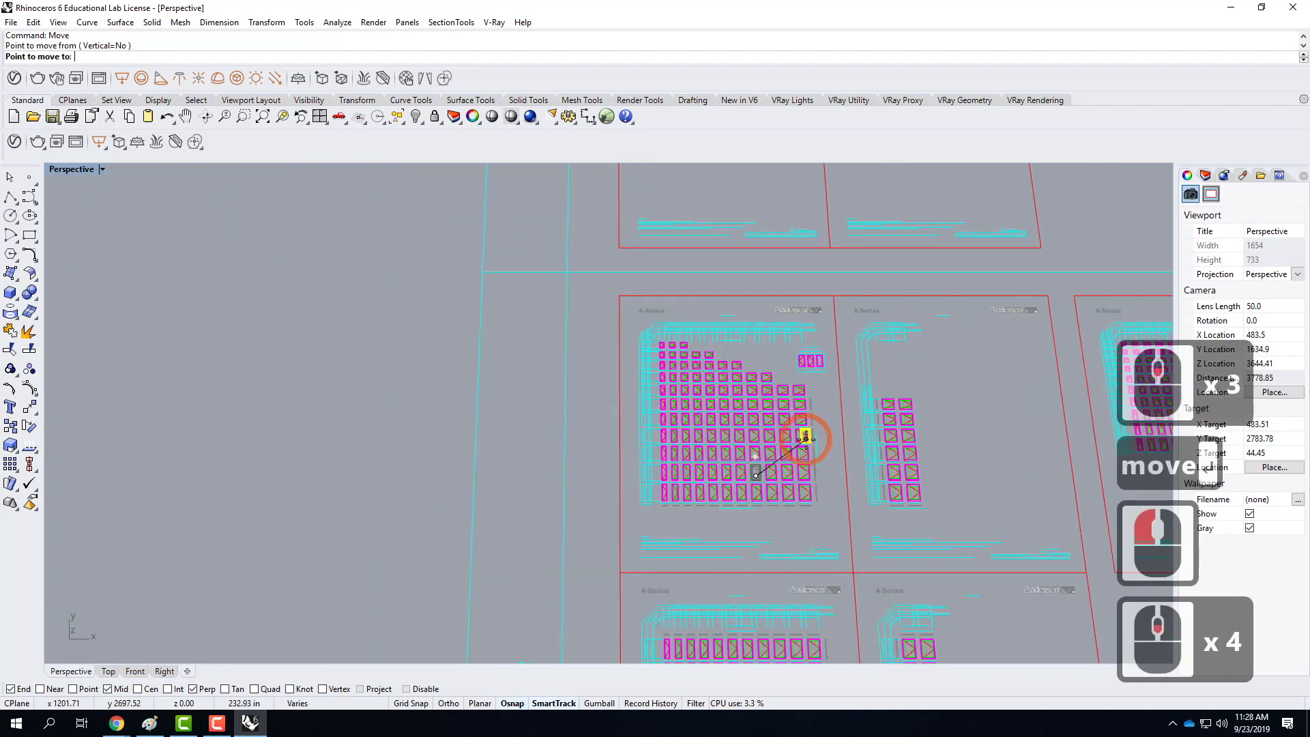
{"action": "left_click", "coordinate": [414, 523]}
{"action": "scroll", "coordinate": [526, 511], "scroll_direction": "down", "scroll_amount": 8}
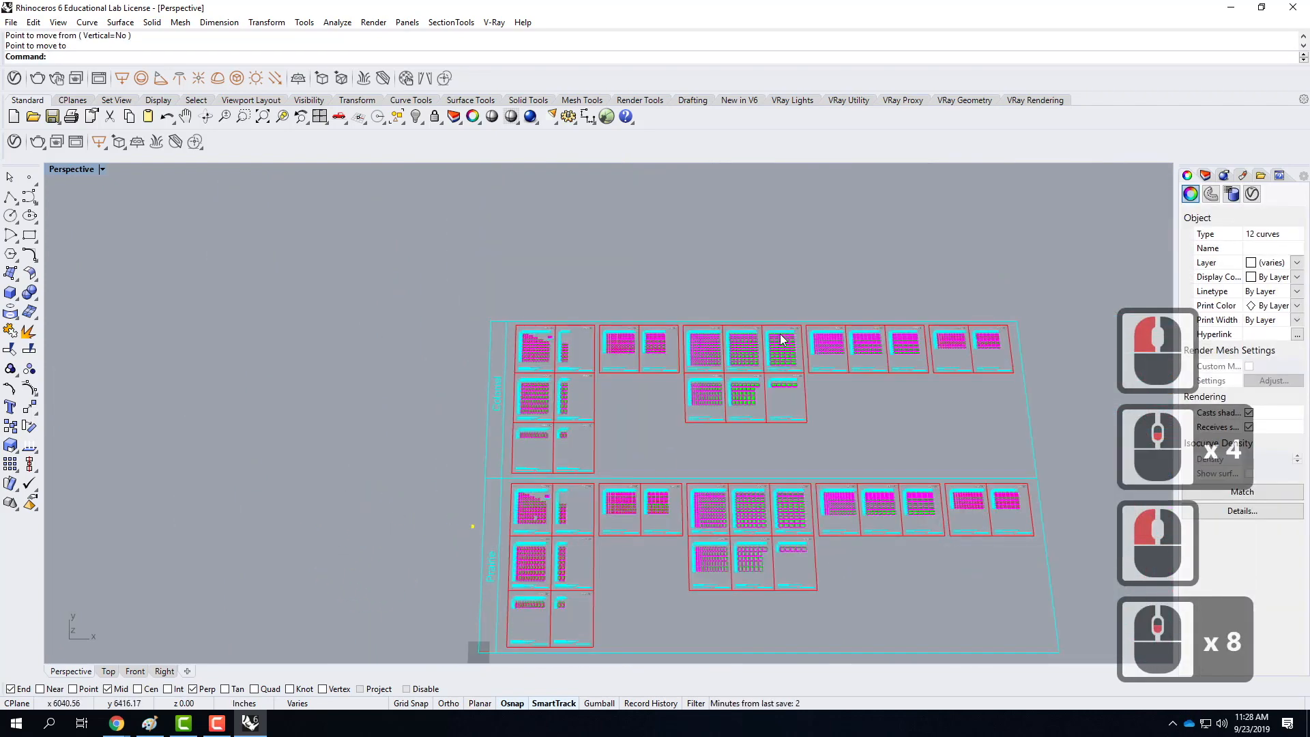
{"action": "key", "text": "Escape"}
Step: Select all the Colonial and Prairie elevation sheets without the separated casement window and delete them
{"action": "scroll", "coordinate": [558, 240], "scroll_direction": "down", "scroll_amount": 2}
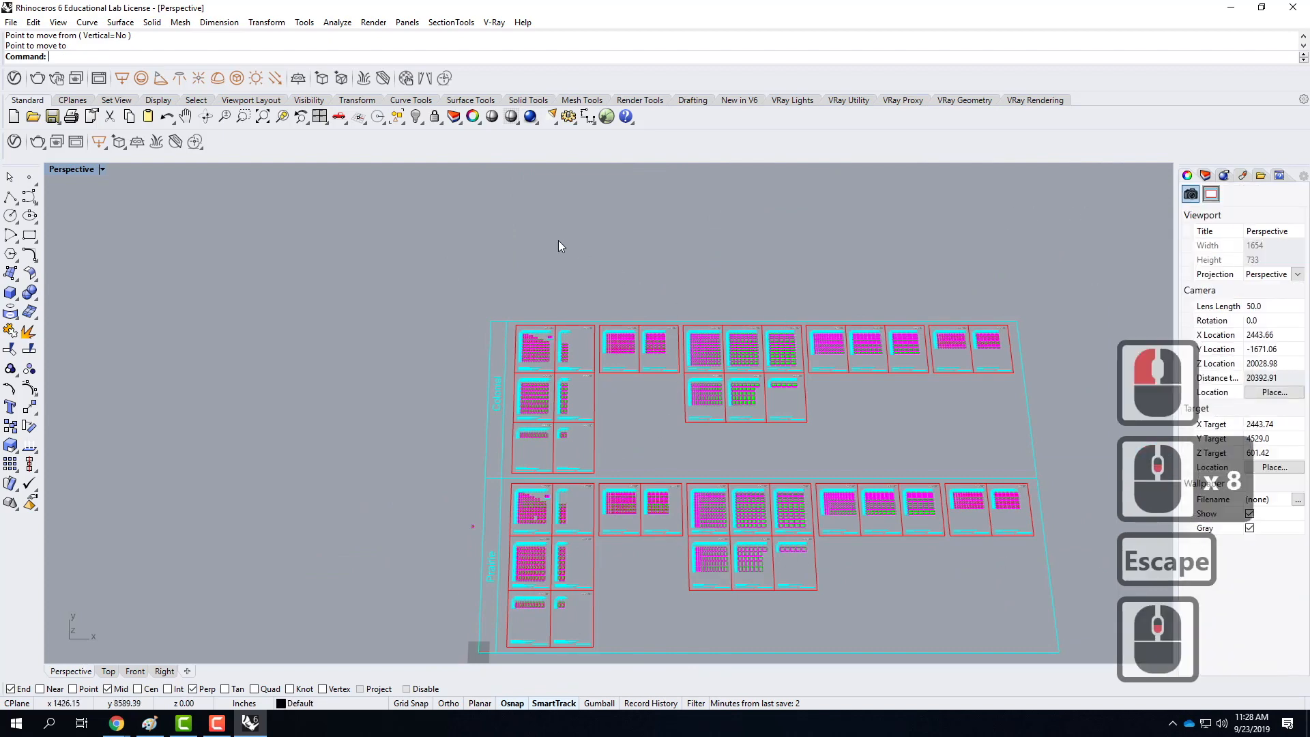
{"action": "mouse_move", "coordinate": [509, 284]}
{"action": "left_mouse_down"}
{"action": "mouse_move", "coordinate": [792, 535]}
{"action": "mouse_move", "coordinate": [1002, 571]}
{"action": "mouse_move", "coordinate": [927, 554]}
{"action": "mouse_move", "coordinate": [575, 265]}
{"action": "mouse_move", "coordinate": [506, 246]}
{"action": "left_mouse_up"}
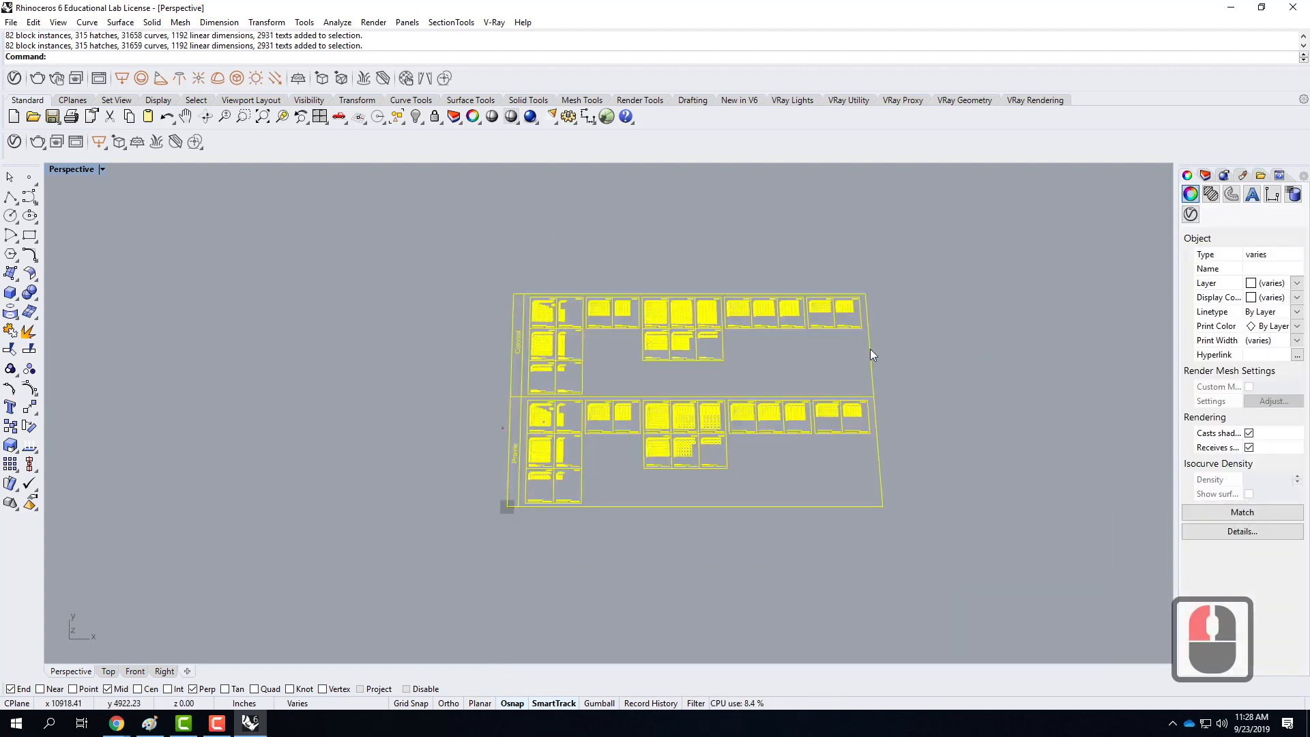
{"action": "key", "text": "Delete"}
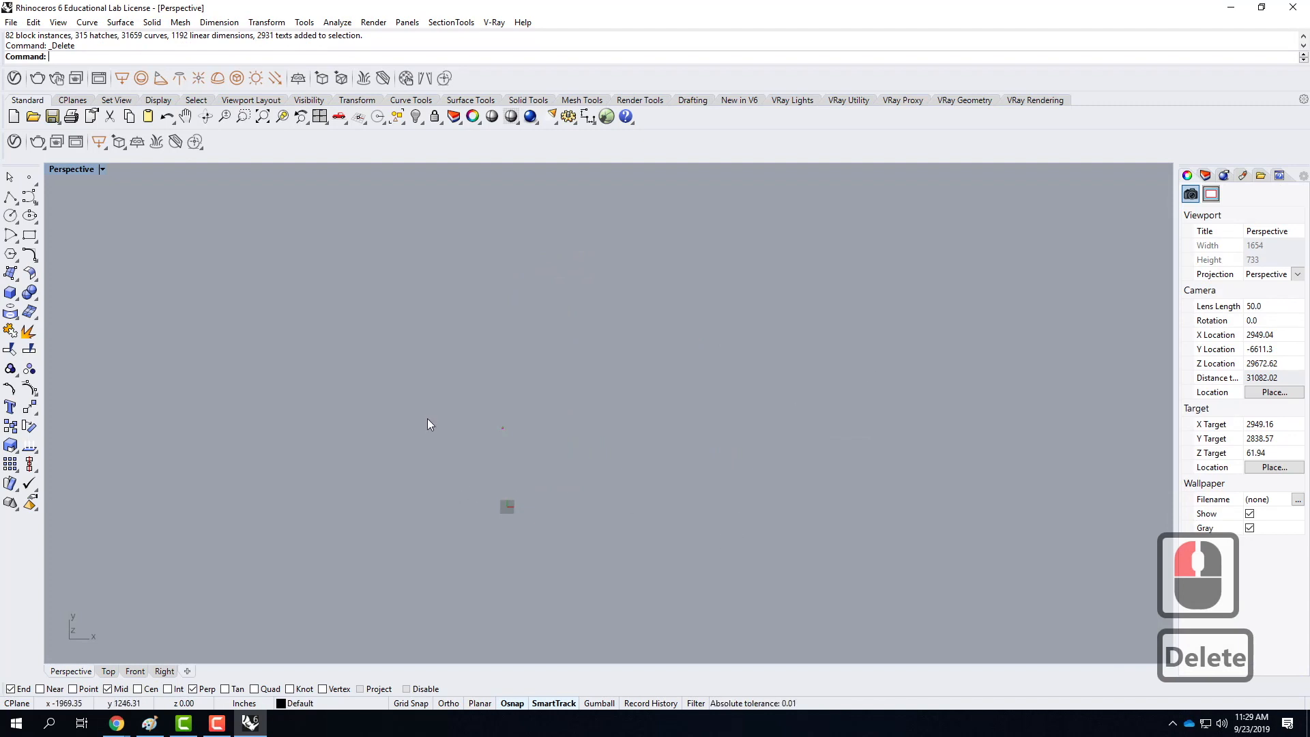
Step: Move the remaining casement elevation from its lower-left outer frame corner to the origin at 0,0,0
{"action": "scroll", "coordinate": [502, 433], "scroll_direction": "up", "scroll_amount": 17}
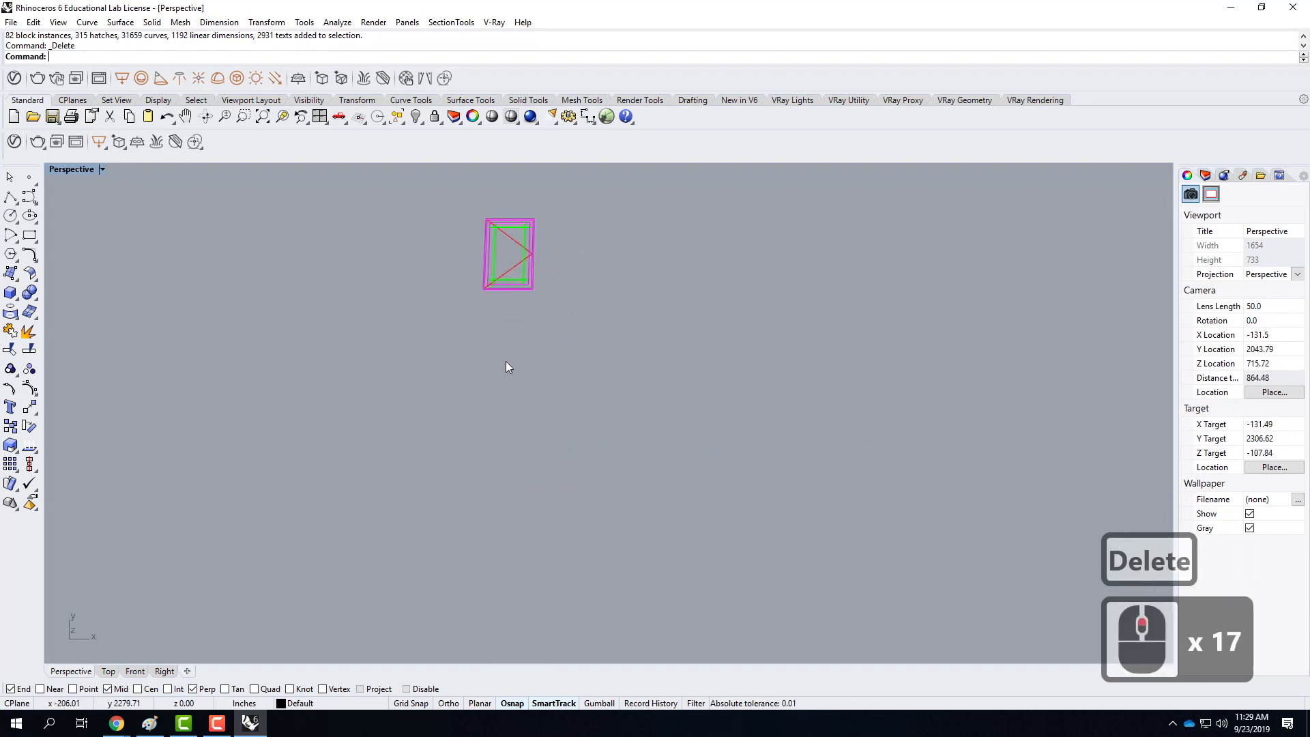
{"action": "left_click_drag", "start_coordinate": [454, 182], "coordinate": [612, 349]}
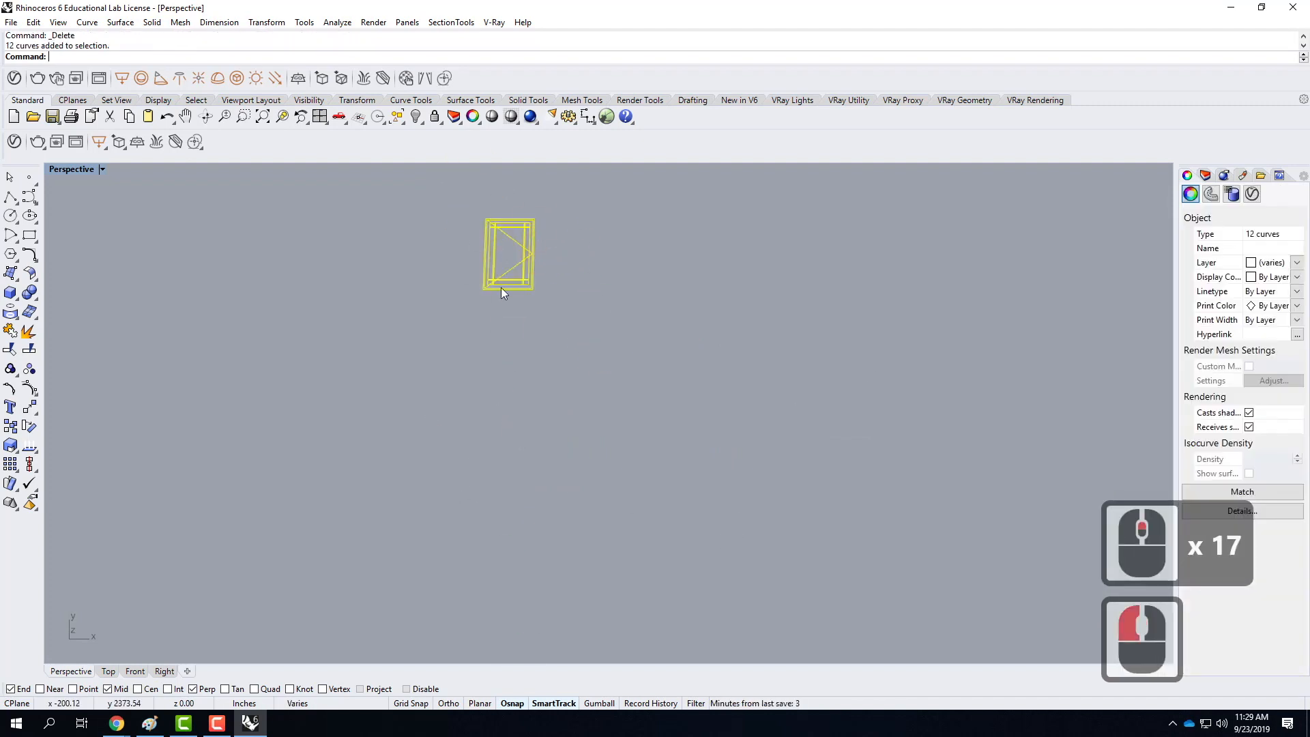
{"action": "left_click", "coordinate": [266, 23]}
{"action": "left_click", "coordinate": [286, 40]}
{"action": "scroll", "coordinate": [481, 290], "scroll_direction": "up", "scroll_amount": 5}
{"action": "left_click", "coordinate": [469, 308]}
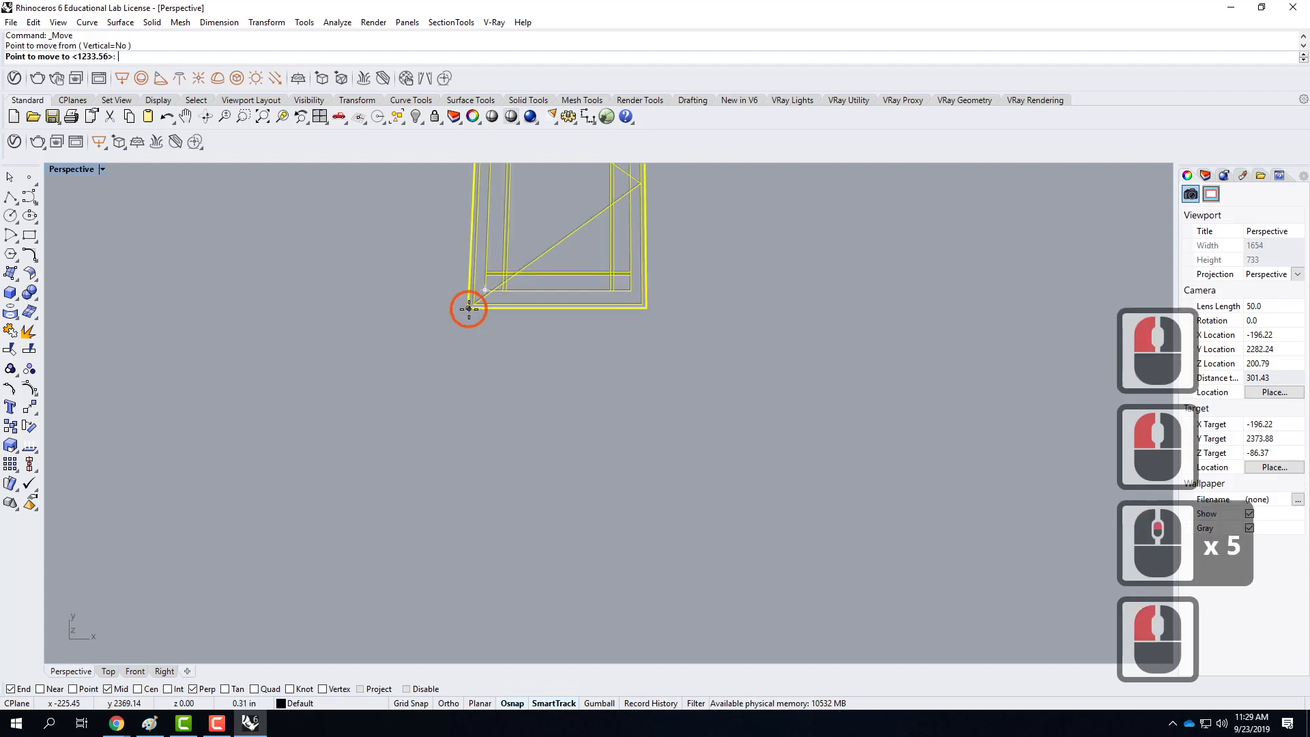
{"action": "type", "text": "0"}
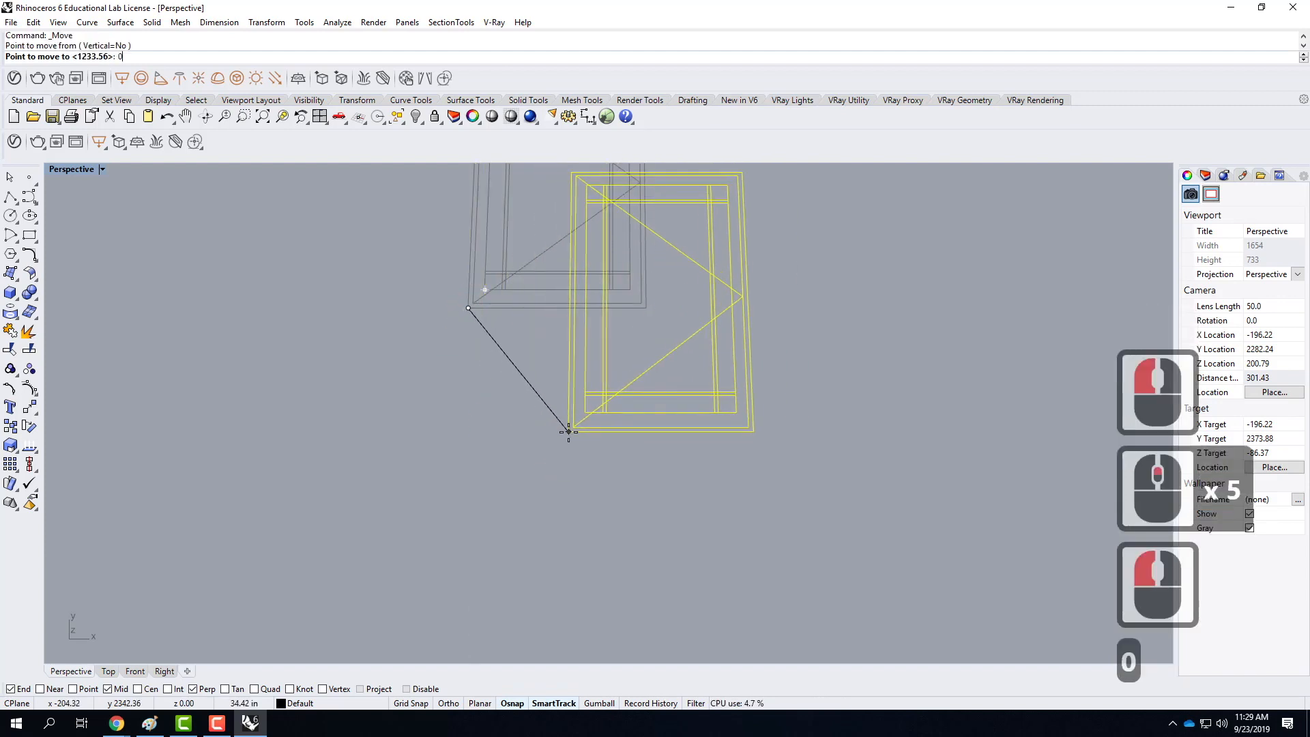
{"action": "type", "text": ",0,0"}
{"action": "key", "text": "Return"}
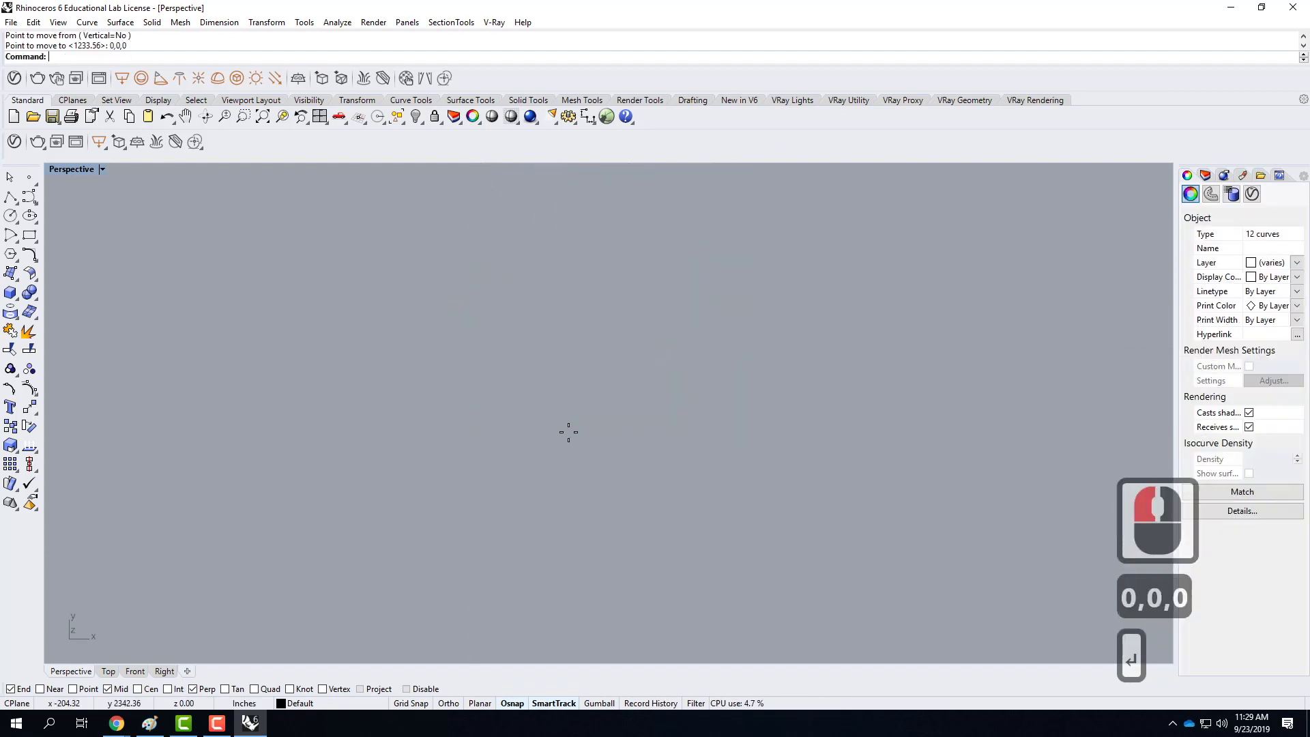
Step: Zoom to the selected casement elevation at the origin and deselect it
{"action": "type", "text": "z"}
{"action": "key", "text": "Return"}
{"action": "type", "text": "s"}
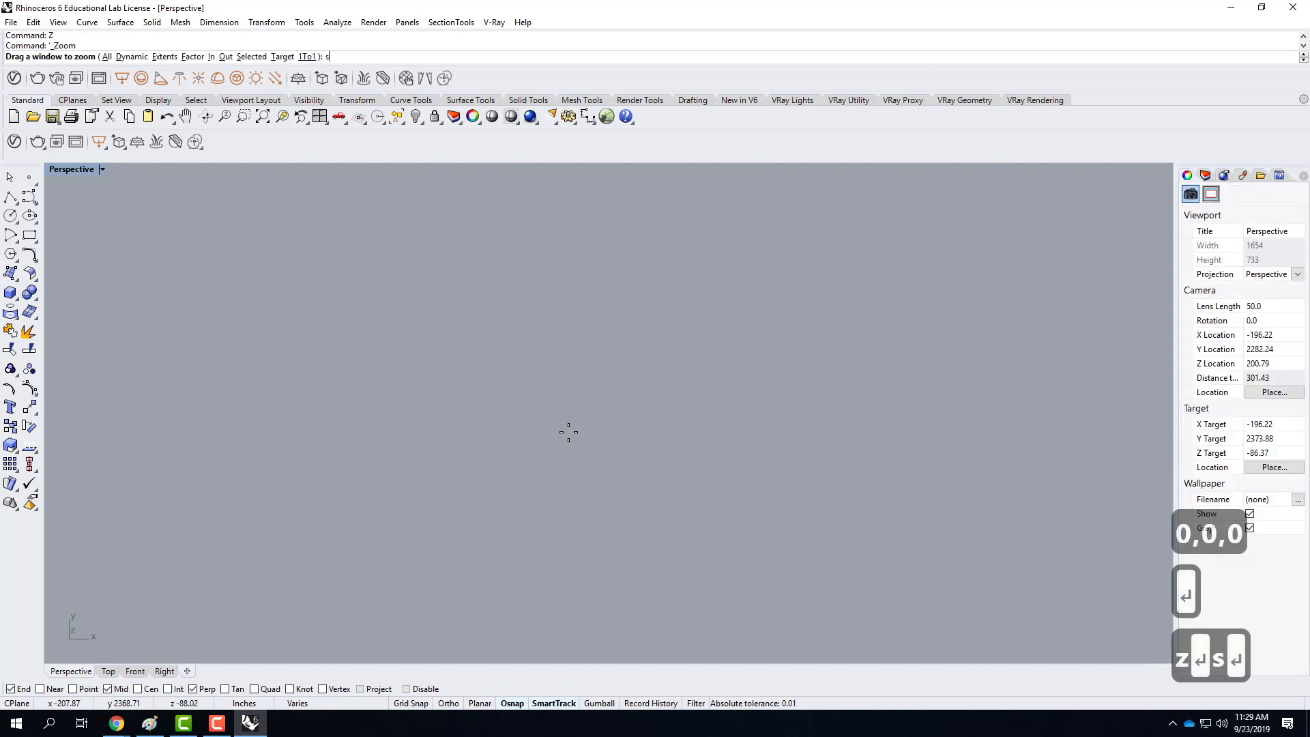
{"action": "key", "text": "Return"}
{"action": "scroll", "coordinate": [298, 100], "scroll_direction": "down", "scroll_amount": 1}
{"action": "scroll", "coordinate": [634, 279], "scroll_direction": "down", "scroll_amount": 4}
{"action": "left_click", "coordinate": [585, 266]}
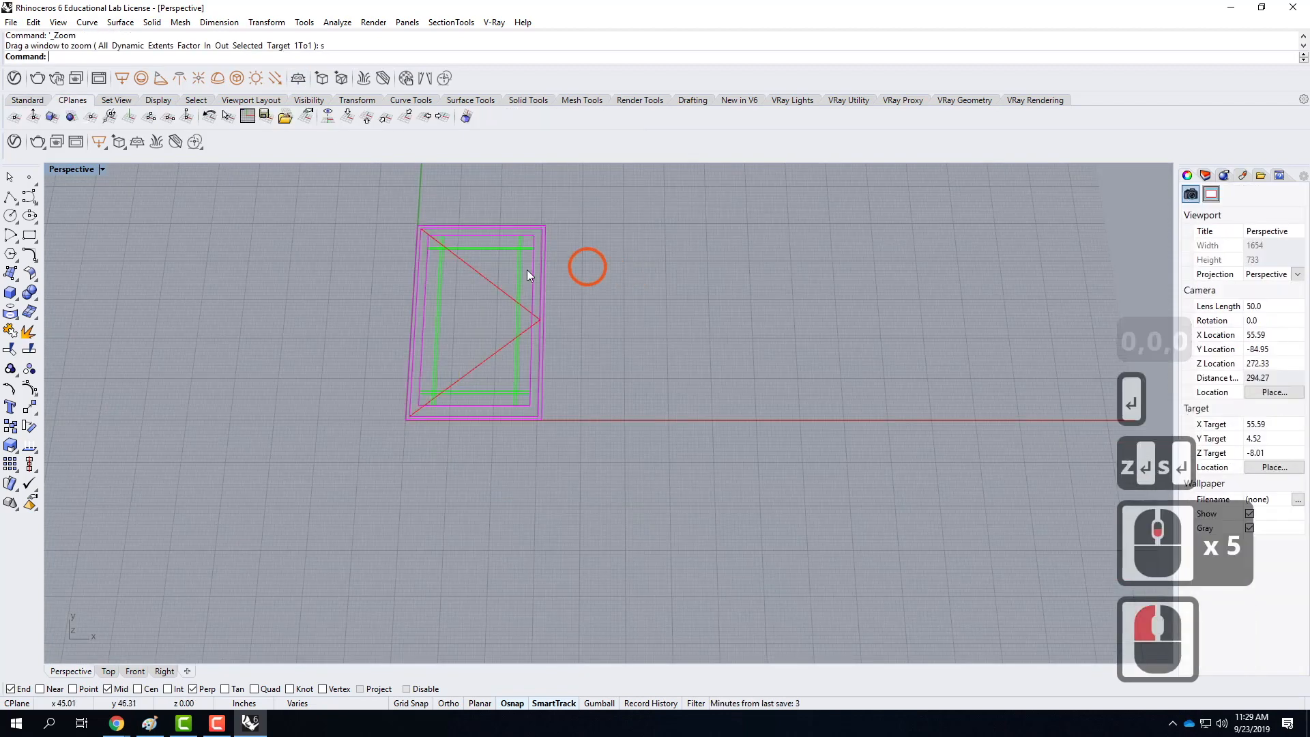
Step: Bring up the layer list and rename Layer 05 as AutoCAD
{"action": "scroll", "coordinate": [482, 255], "scroll_direction": "up", "scroll_amount": 4}
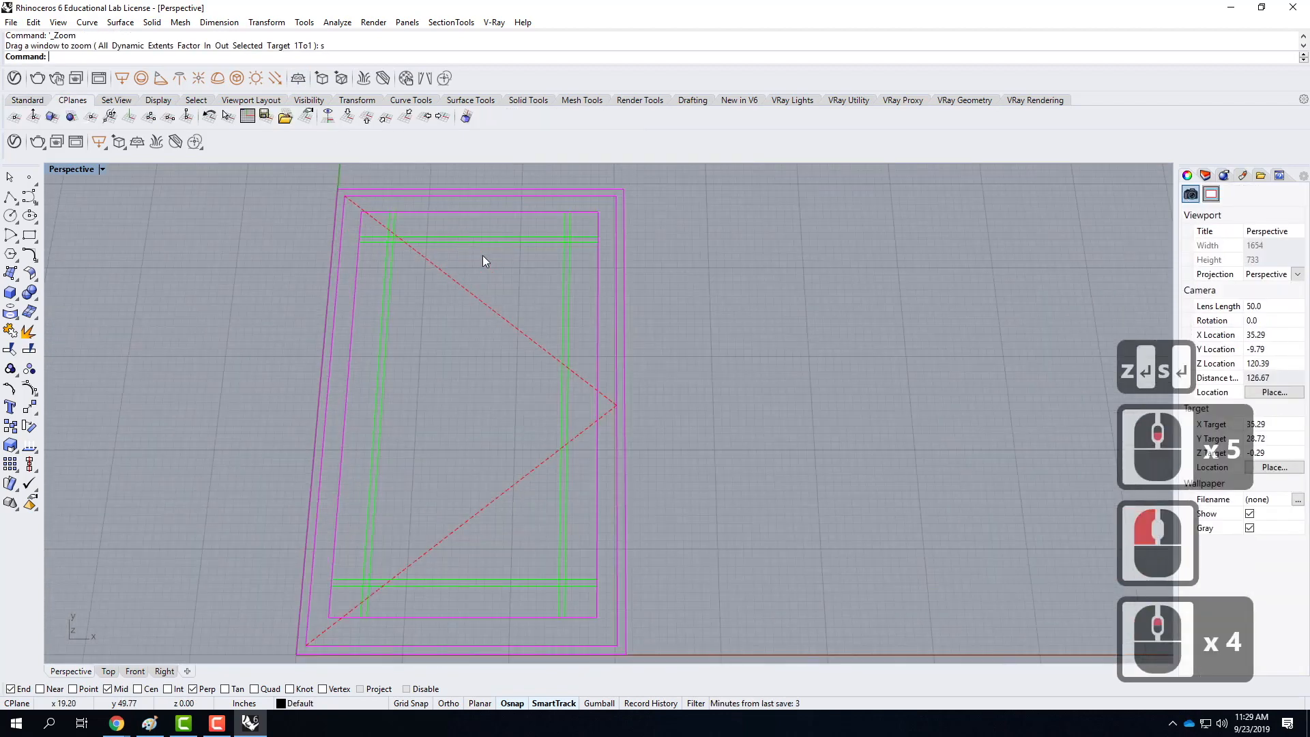
{"action": "scroll", "coordinate": [482, 256], "scroll_direction": "down", "scroll_amount": 4}
{"action": "right_click_drag", "start_coordinate": [482, 256], "coordinate": [564, 371]}
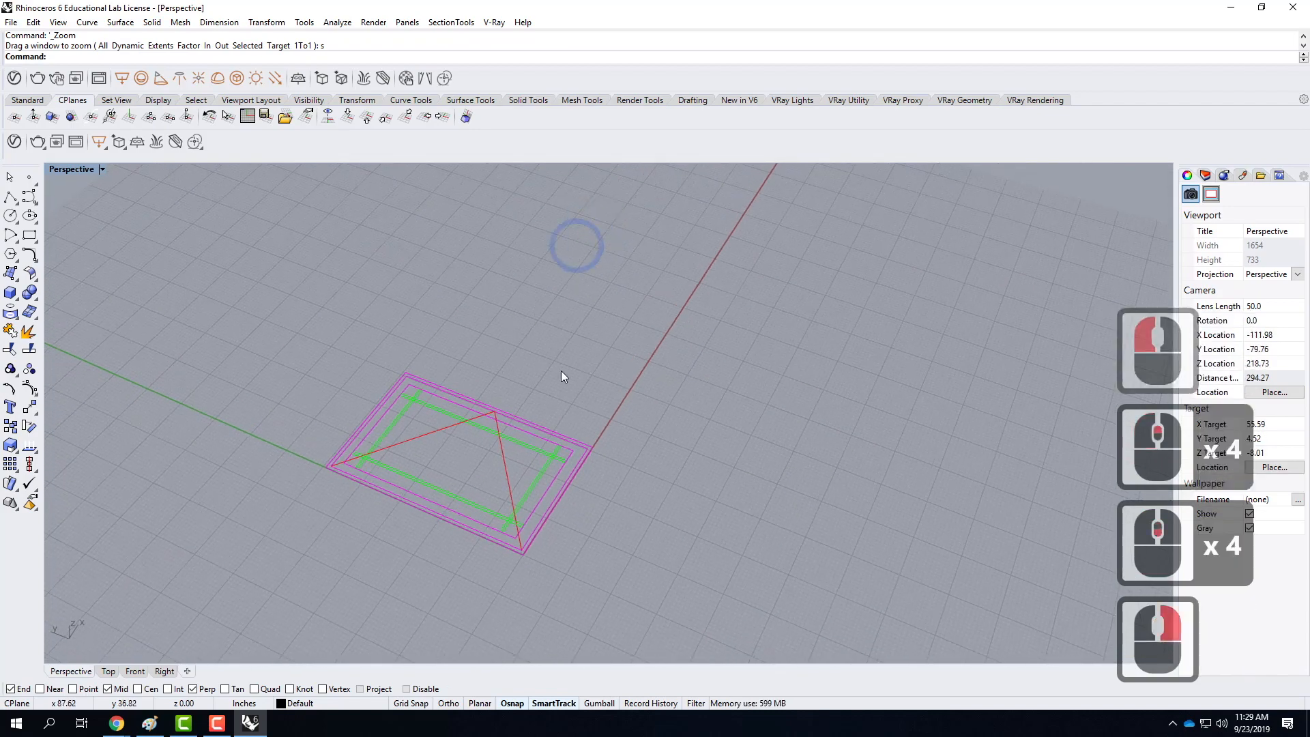
{"action": "left_click", "coordinate": [1206, 176]}
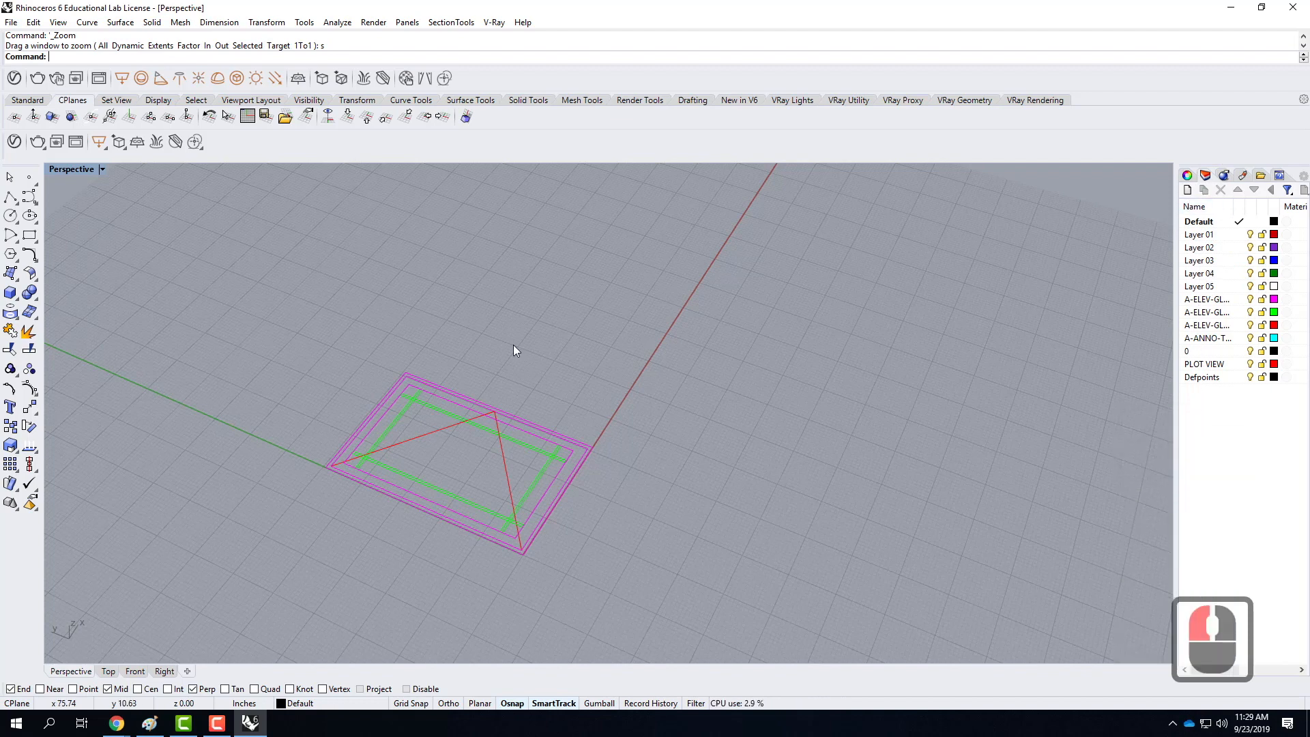
{"action": "right_click_drag", "start_coordinate": [857, 416], "coordinate": [732, 421]}
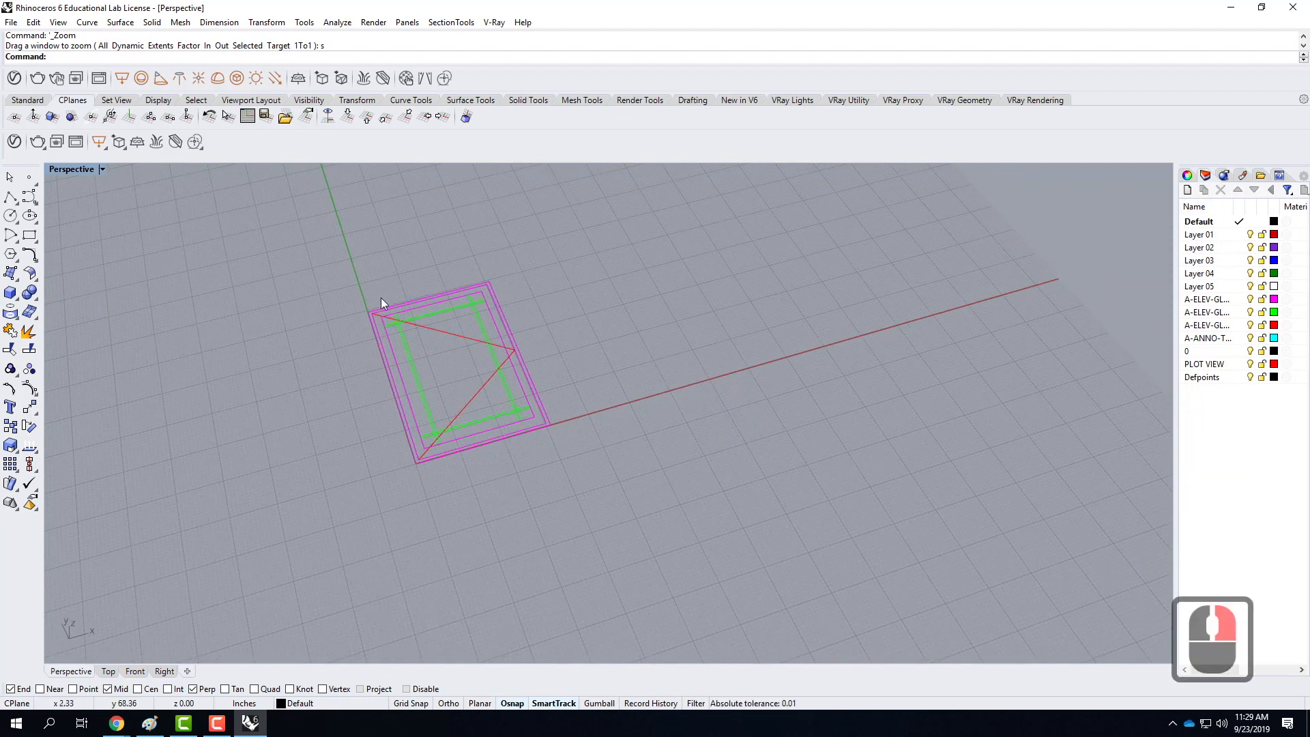
{"action": "scroll", "coordinate": [407, 320], "scroll_direction": "up", "scroll_amount": 5}
{"action": "scroll", "coordinate": [662, 292], "scroll_direction": "down", "scroll_amount": 4}
{"action": "mouse_move", "coordinate": [770, 335]}
{"action": "right_mouse_down"}
{"action": "mouse_move", "coordinate": [745, 345]}
{"action": "mouse_move", "coordinate": [784, 345]}
{"action": "right_mouse_up"}
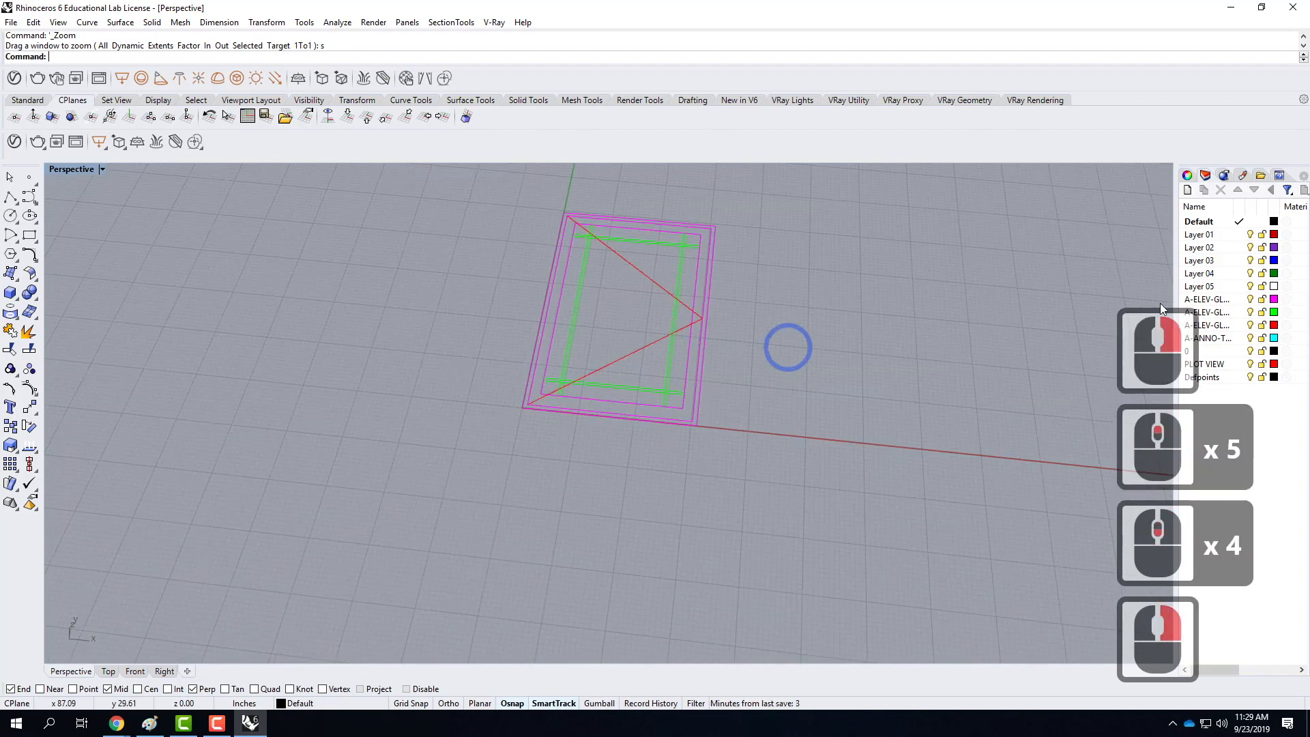
{"action": "left_click", "coordinate": [1201, 287]}
{"action": "left_click", "coordinate": [1201, 288]}
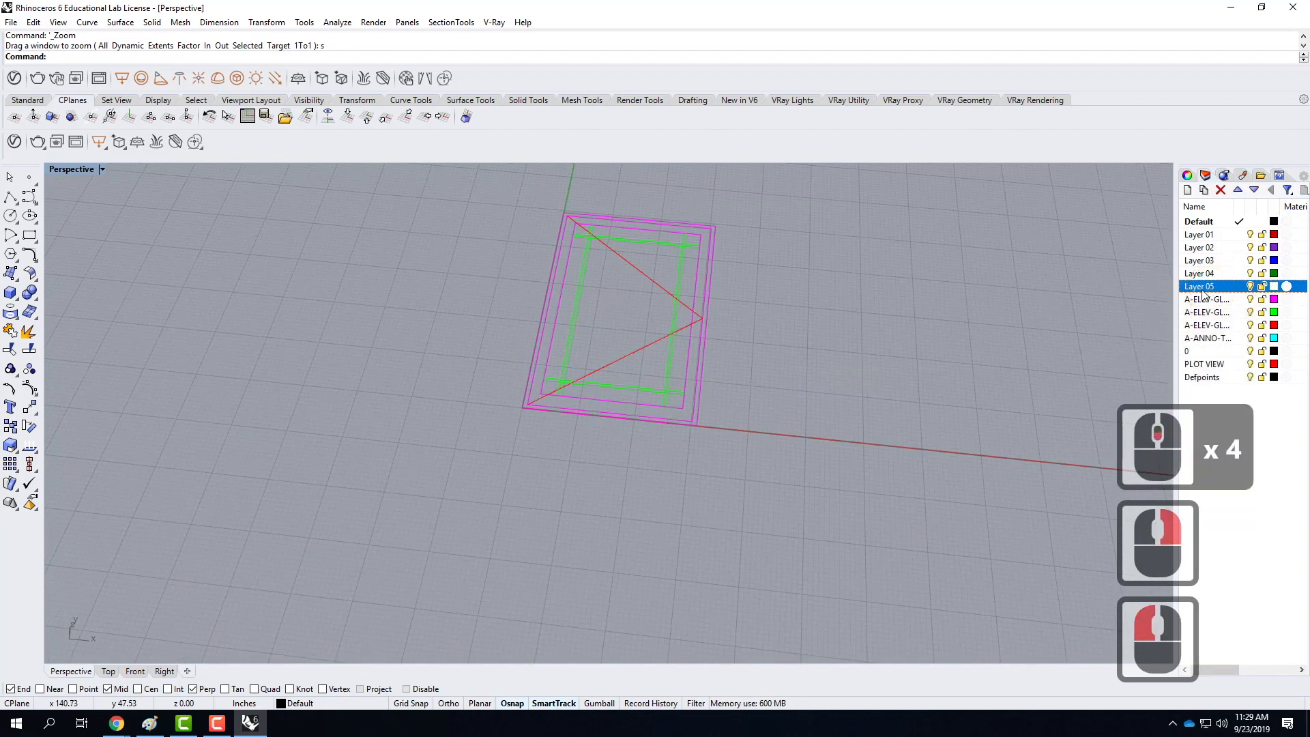
{"action": "left_click", "coordinate": [1221, 285]}
{"action": "left_click_drag", "start_coordinate": [1221, 286], "coordinate": [1148, 279]}
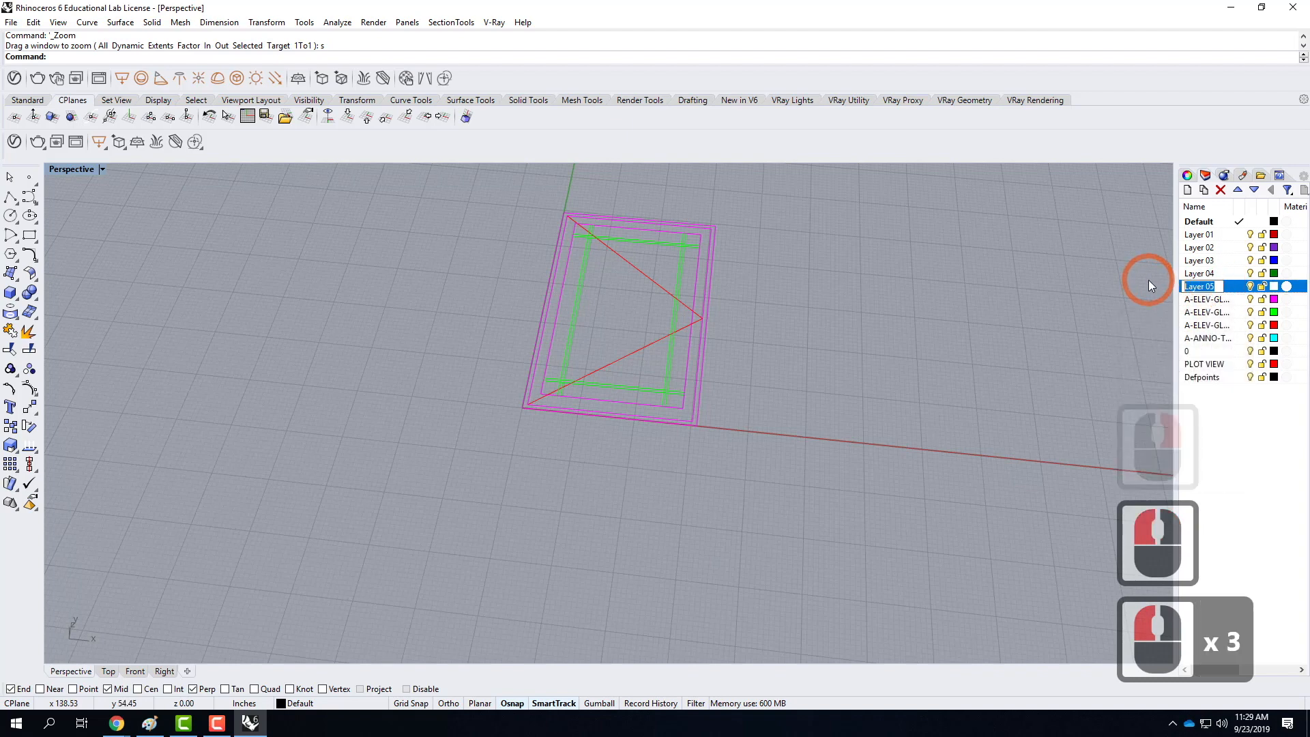
{"action": "type", "text": "AutoCAD"}
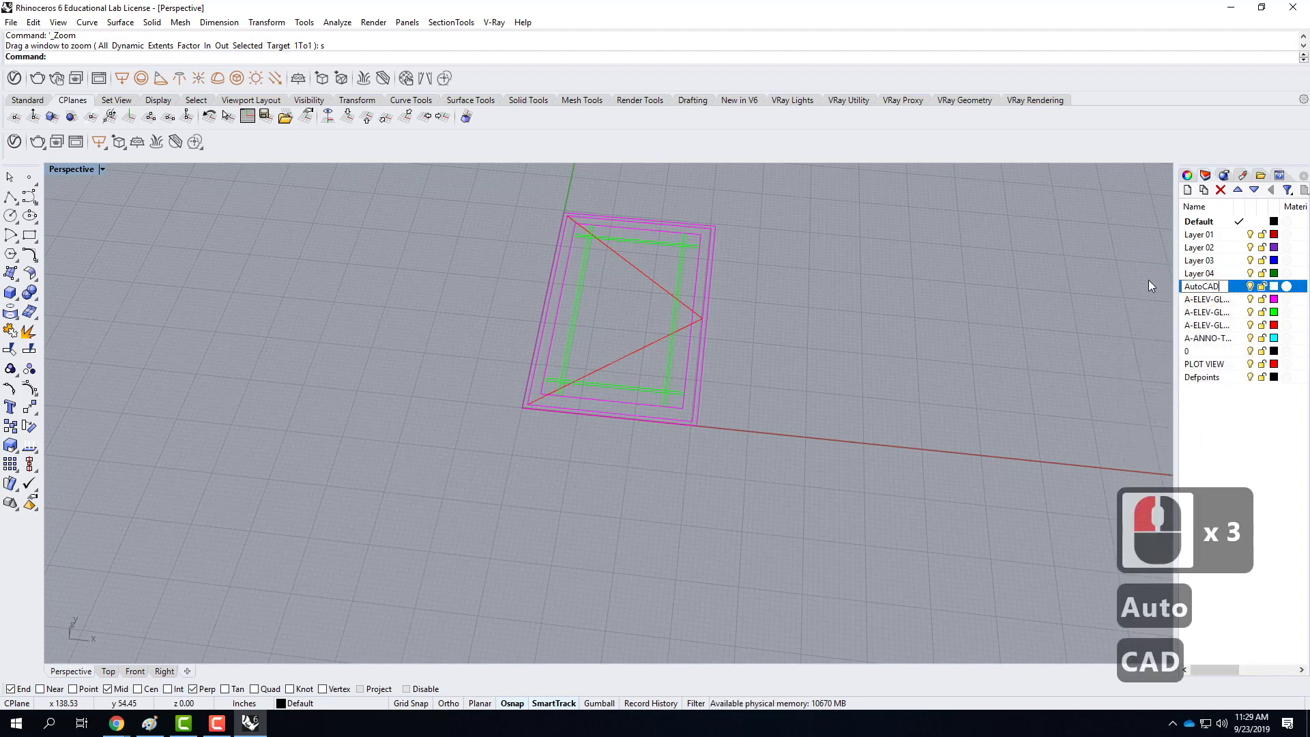
{"action": "key", "text": "Return"}
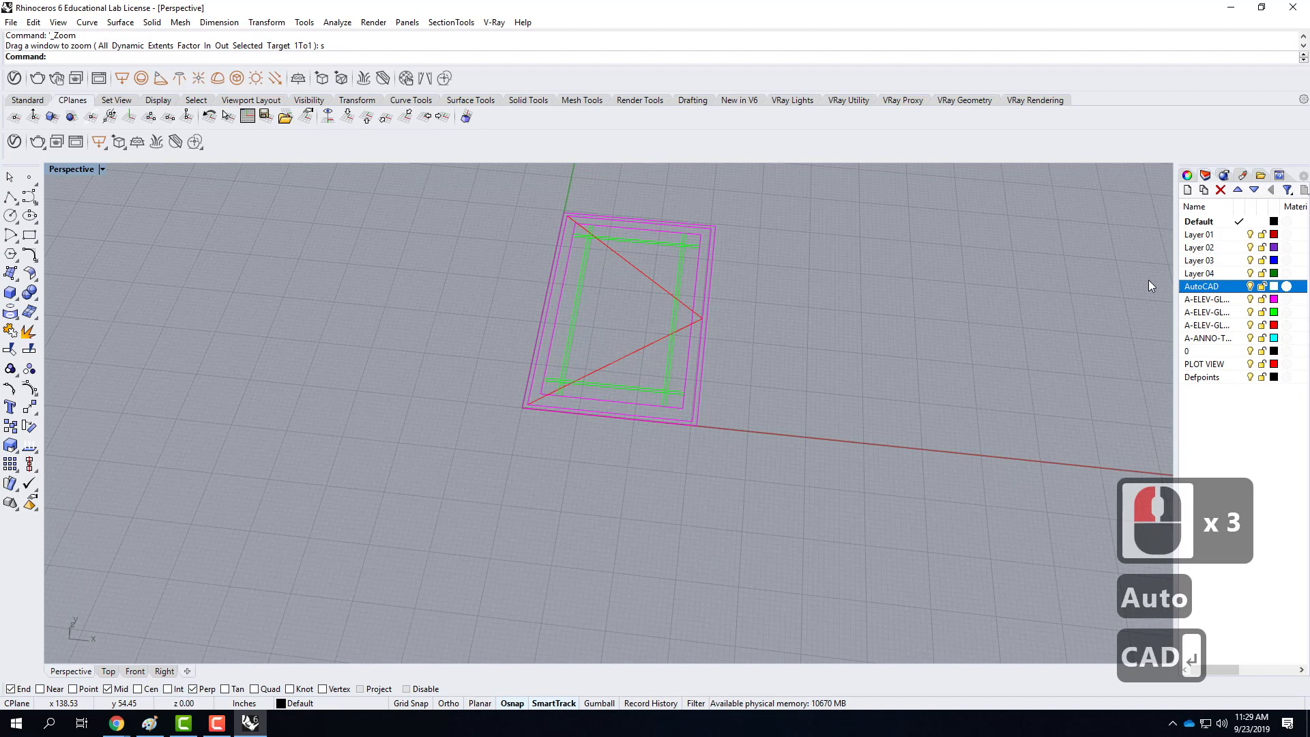
Step: Nest all the imported CAD layers, from the first A-ELEV-GL layer through Defpoints, under the AutoCAD layer
{"action": "left_click", "coordinate": [1205, 301]}
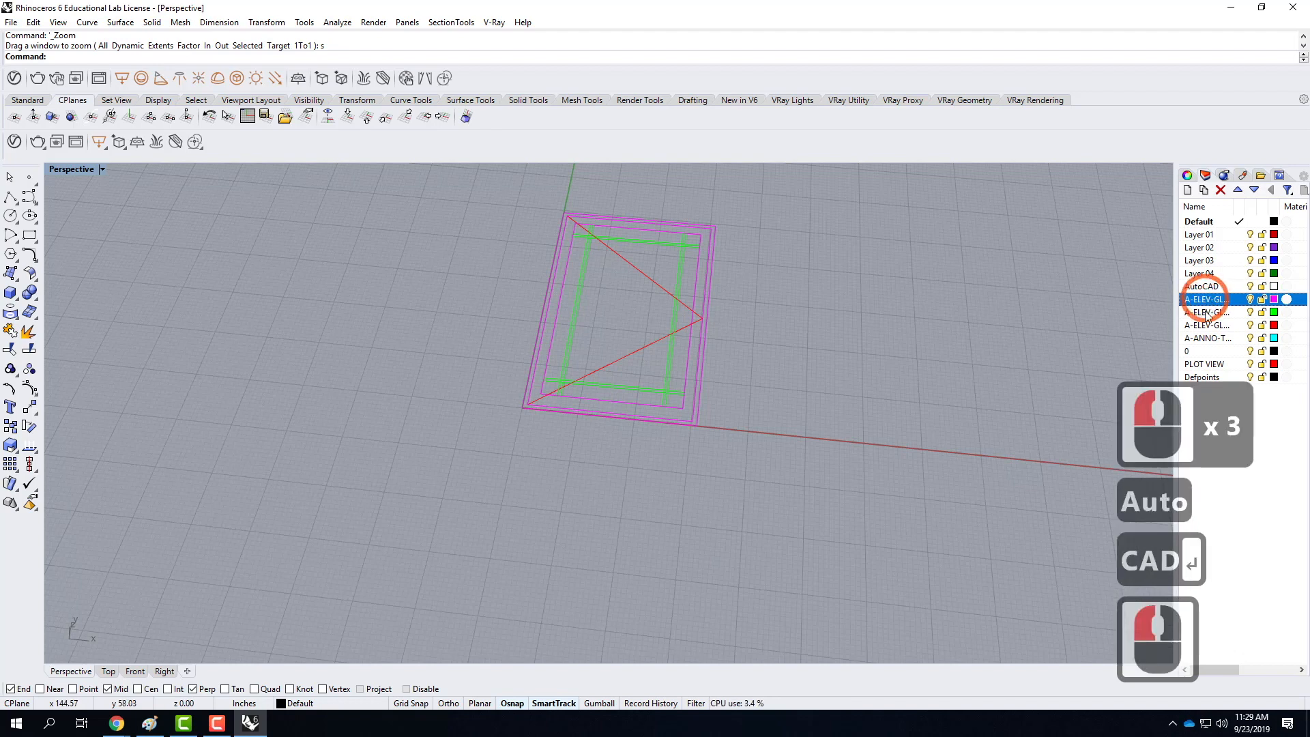
{"action": "left_click", "coordinate": [1204, 375], "text": "shift"}
{"action": "left_click_drag", "start_coordinate": [1200, 304], "coordinate": [1190, 289]}
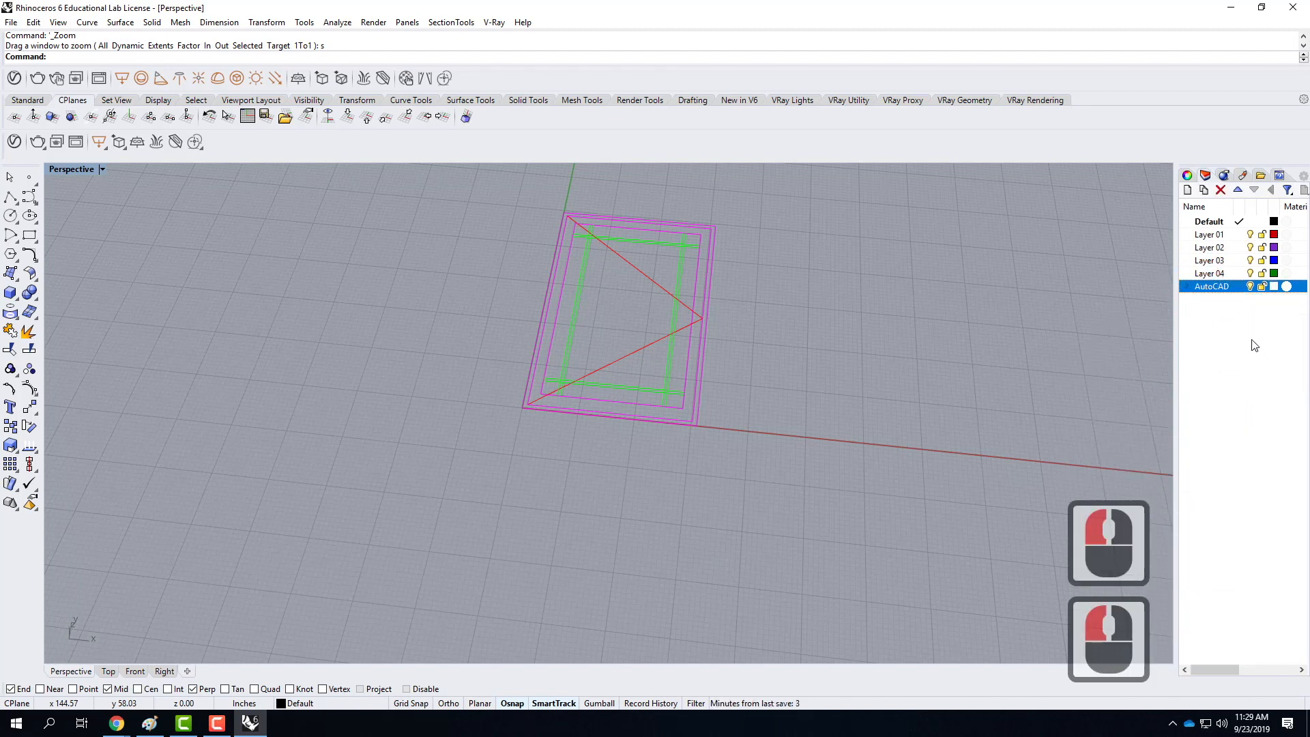
Step: Examine the casement elevation's frame, muntin and swing lines from several angles and distances
{"action": "scroll", "coordinate": [459, 453], "scroll_direction": "down", "scroll_amount": 3}
{"action": "scroll", "coordinate": [552, 308], "scroll_direction": "up", "scroll_amount": 3}
{"action": "scroll", "coordinate": [547, 482], "scroll_direction": "up", "scroll_amount": 4}
{"action": "right_click_drag", "start_coordinate": [546, 485], "coordinate": [608, 613]}
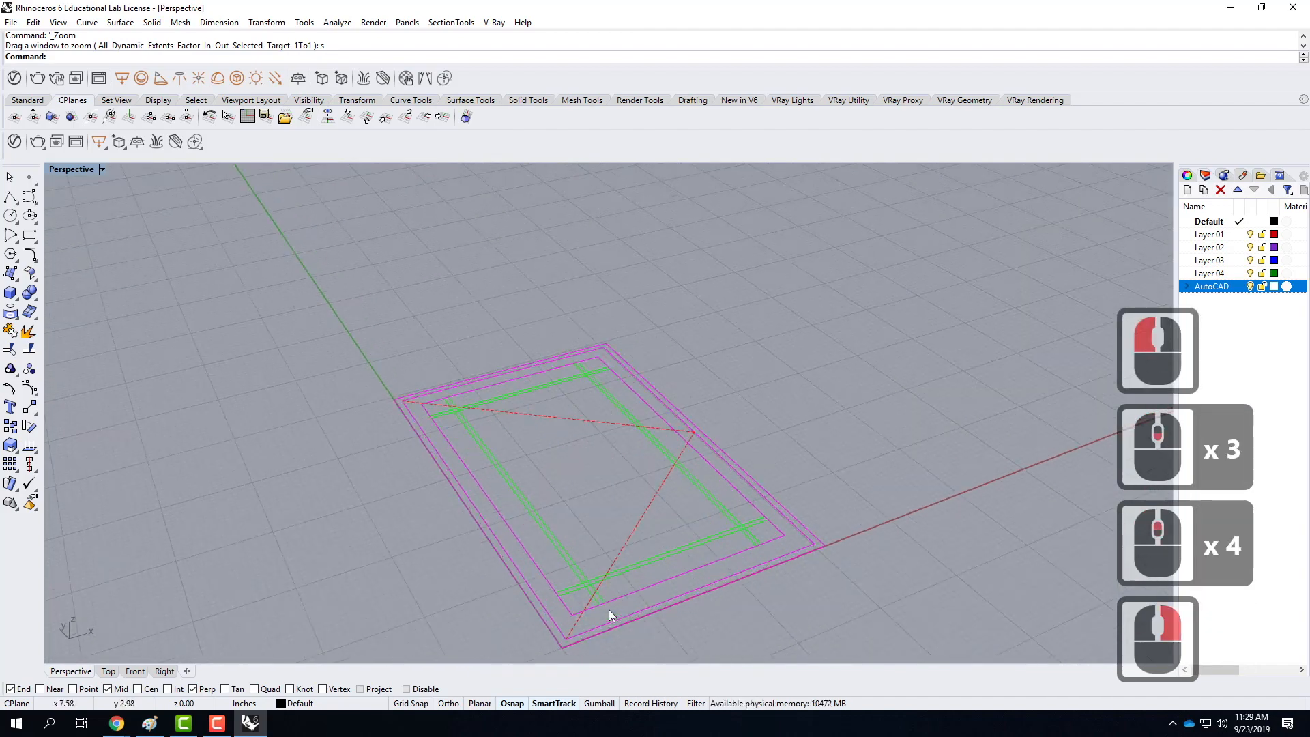
{"action": "scroll", "coordinate": [608, 613], "scroll_direction": "up", "scroll_amount": 3}
{"action": "scroll", "coordinate": [588, 409], "scroll_direction": "down", "scroll_amount": 3}
{"action": "scroll", "coordinate": [587, 412], "scroll_direction": "up", "scroll_amount": 2}
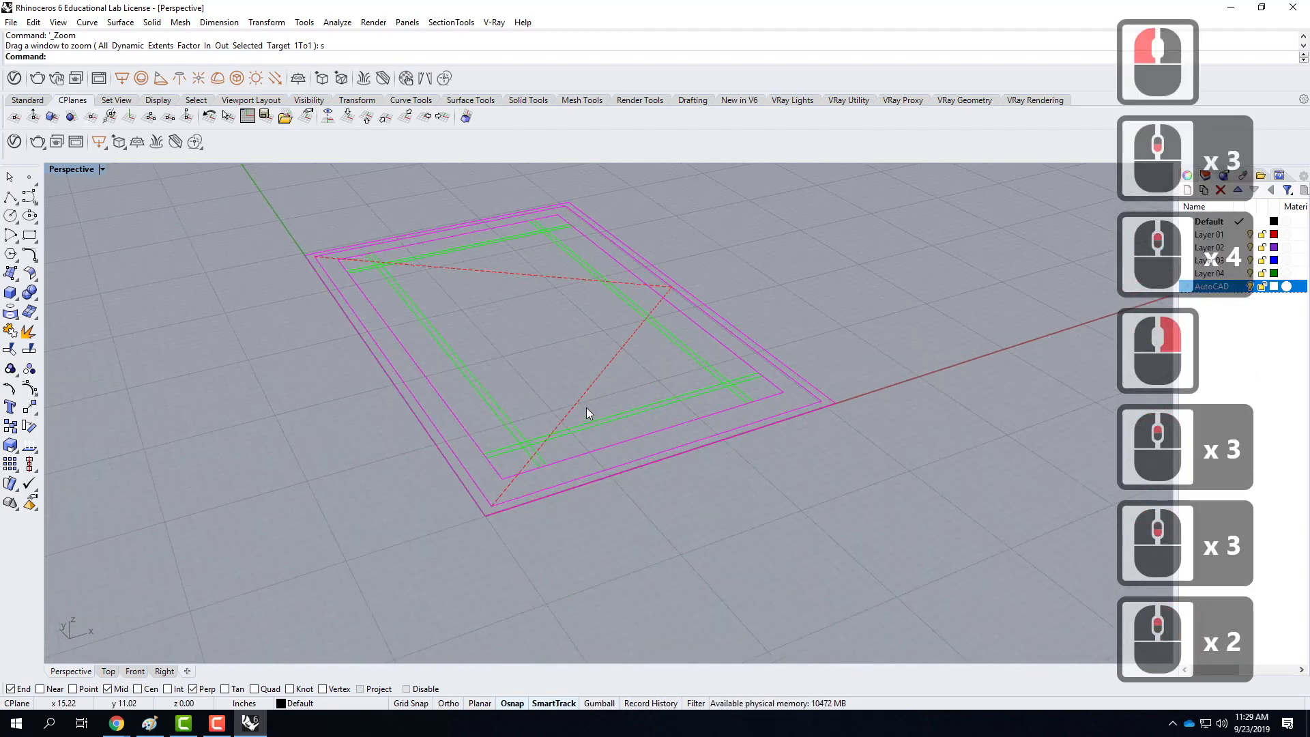
{"action": "right_click_drag", "start_coordinate": [623, 364], "coordinate": [611, 430]}
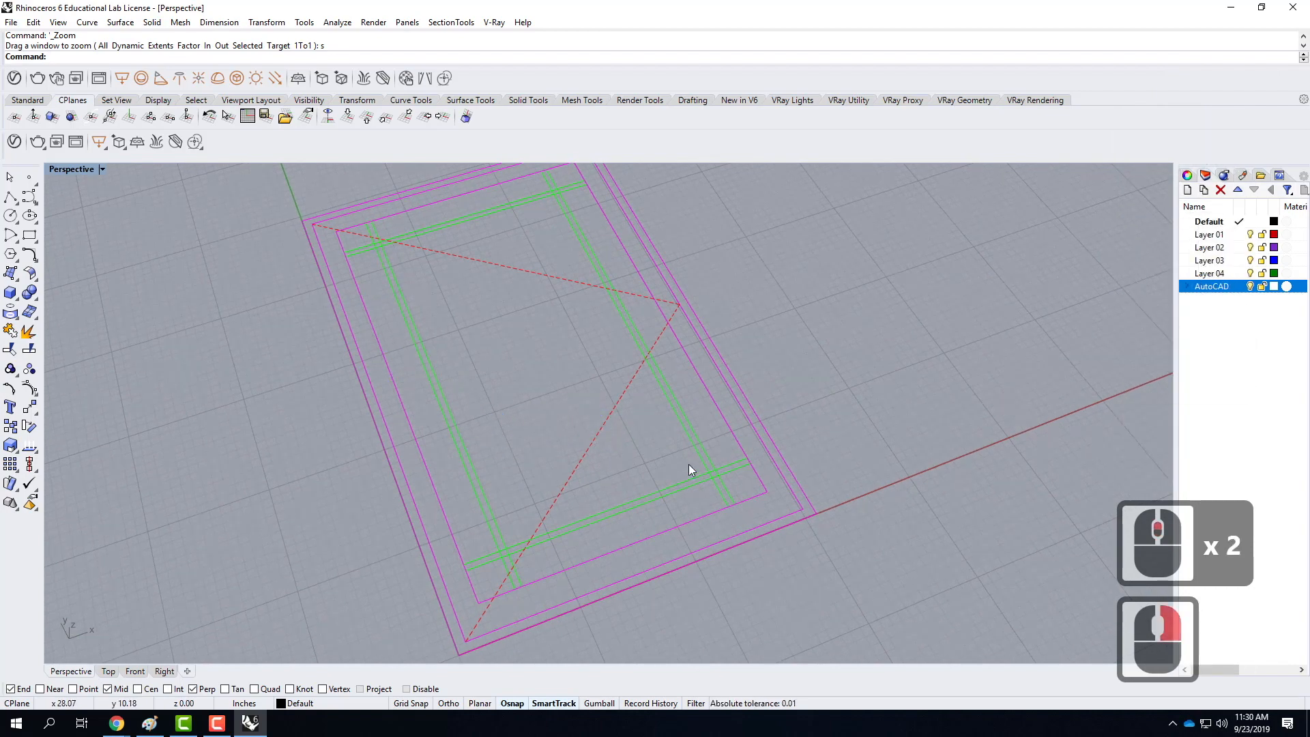
{"action": "right_click_drag", "start_coordinate": [580, 430], "coordinate": [640, 436]}
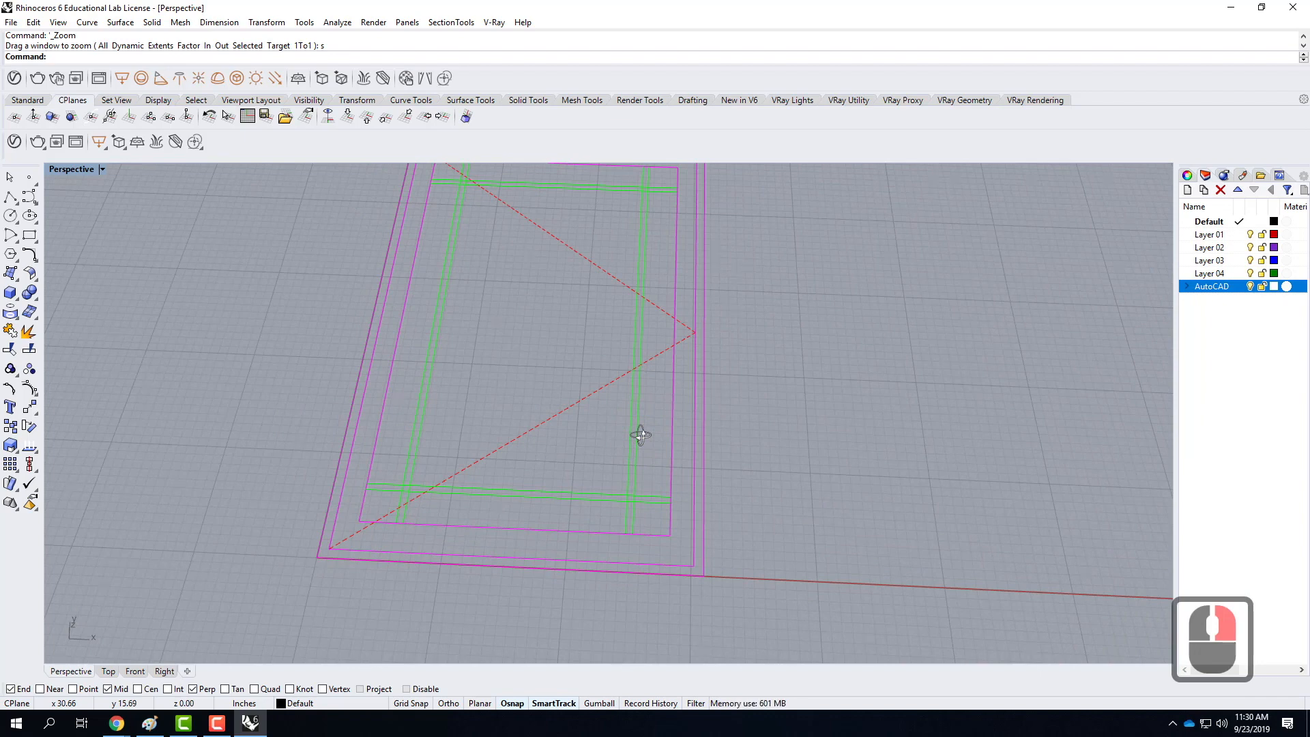
{"action": "scroll", "coordinate": [788, 564], "scroll_direction": "down", "scroll_amount": 2}
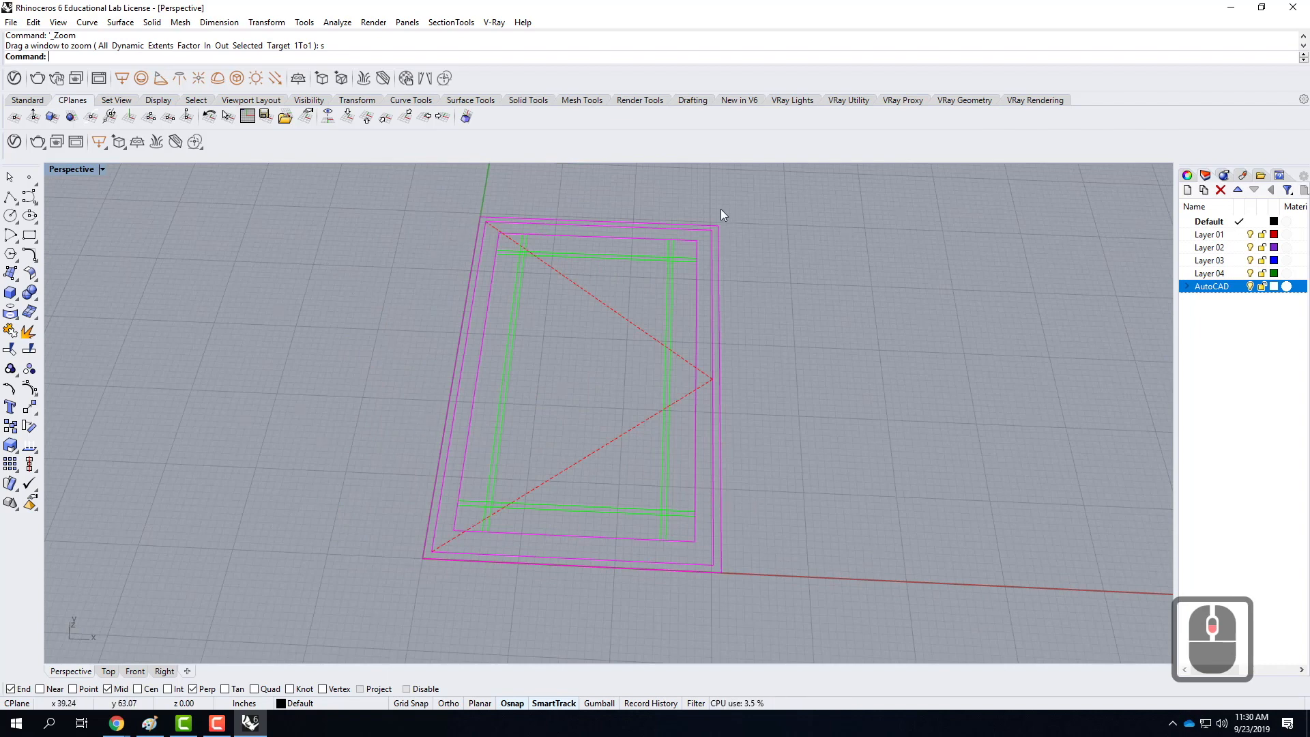
Step: Create a rectangular plane surface over the casement elevation, snapping to two opposite corners of the outer frame
{"action": "left_click", "coordinate": [14, 277]}
{"action": "left_click", "coordinate": [16, 278]}
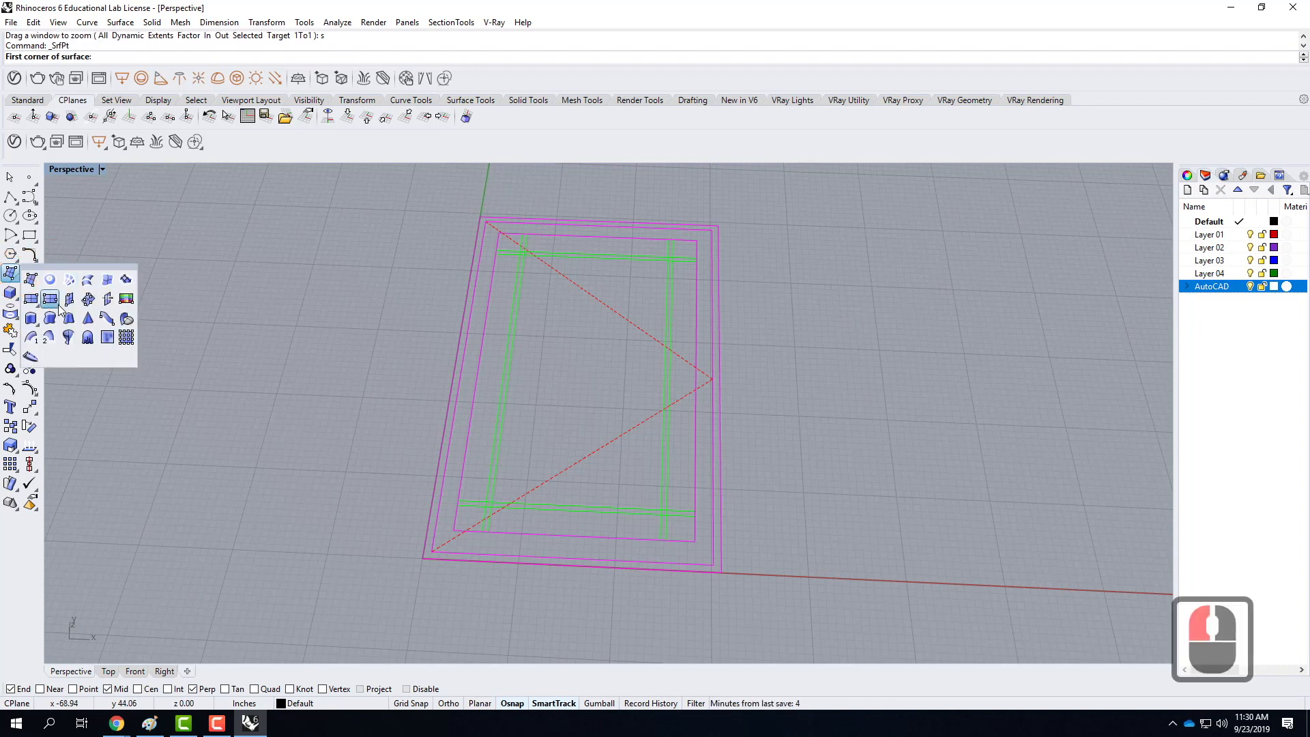
{"action": "mouse_move", "coordinate": [31, 304]}
{"action": "left_click", "coordinate": [85, 268]}
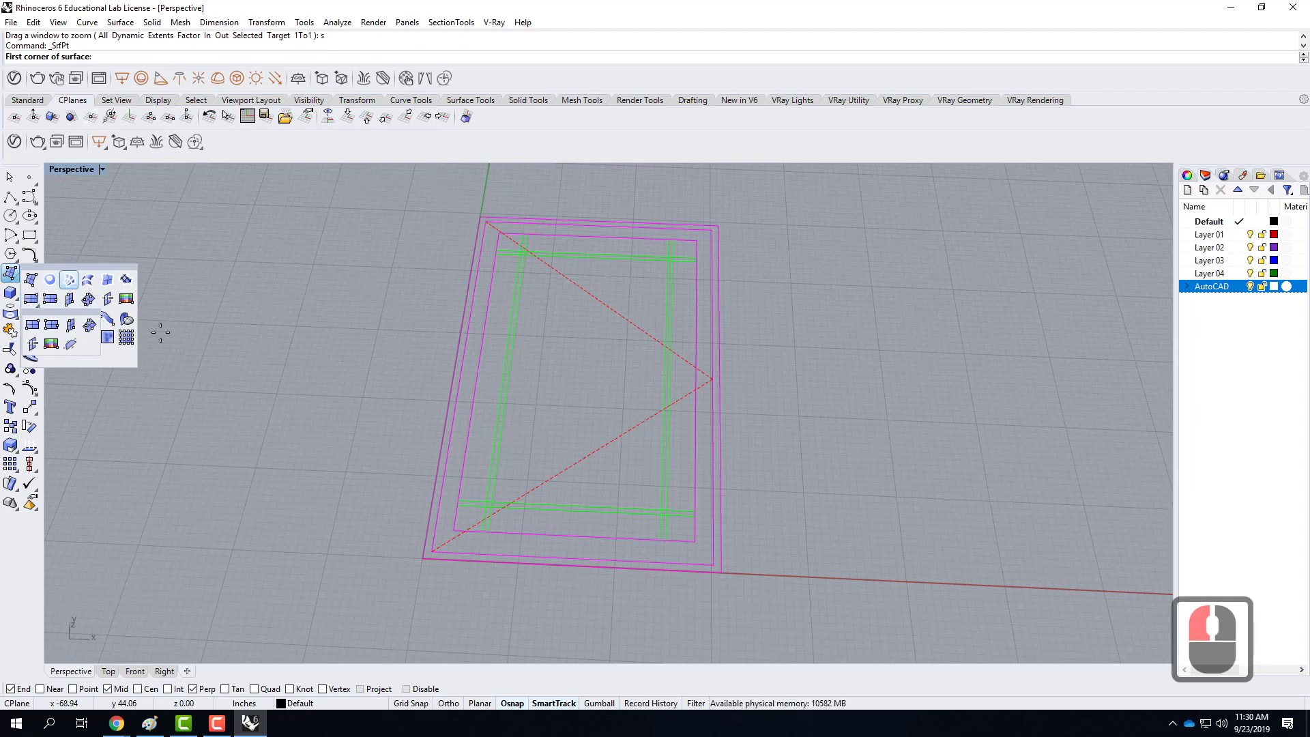
{"action": "left_click", "coordinate": [30, 298]}
{"action": "left_click", "coordinate": [481, 217]}
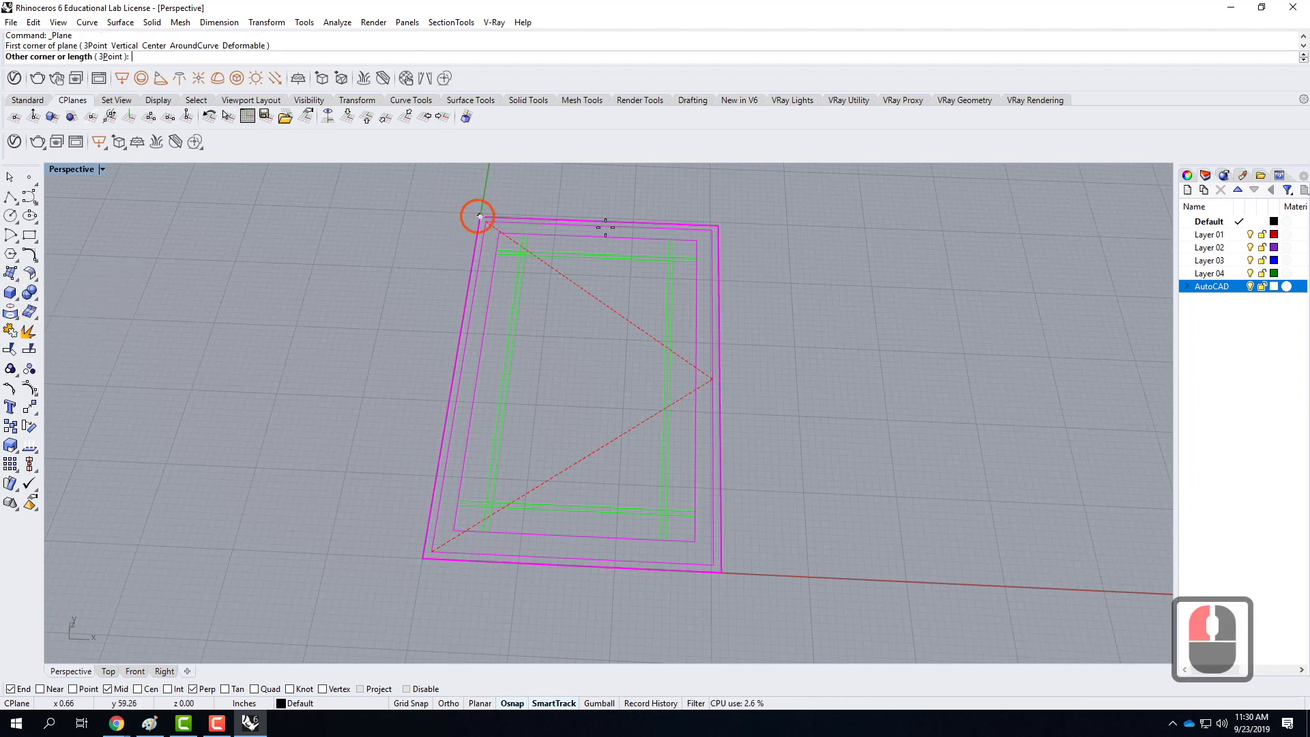
{"action": "left_click", "coordinate": [832, 416]}
{"action": "left_click", "coordinate": [720, 570]}
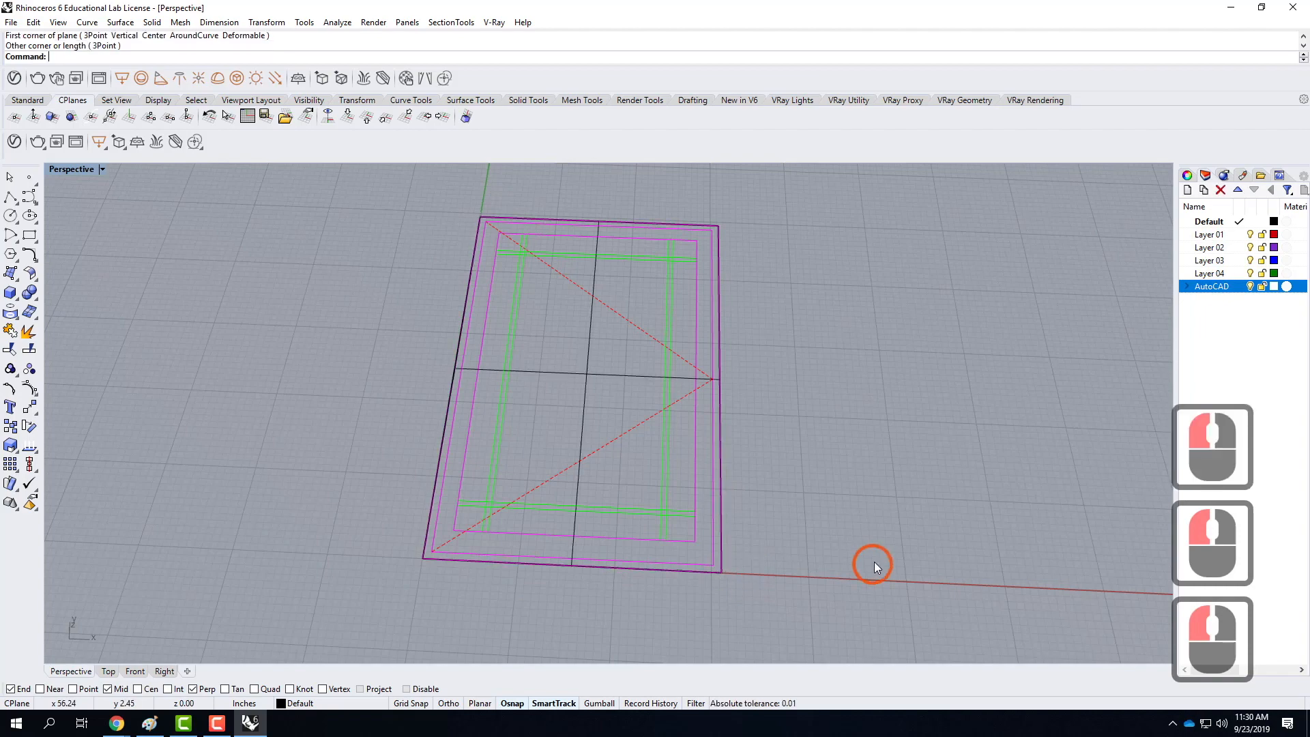
Step: Set the Perspective viewport to Shaded display and inspect the plane surface against the window's frame lines
{"action": "left_click", "coordinate": [102, 169]}
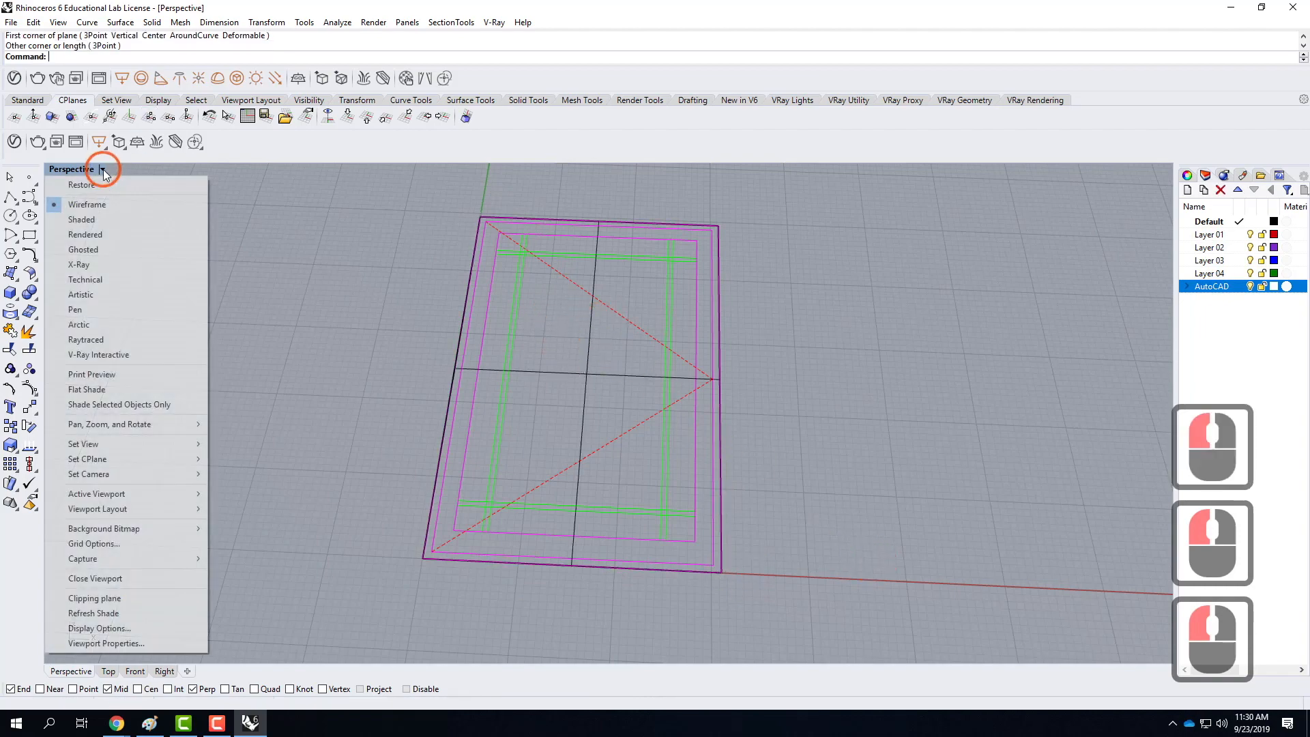
{"action": "left_click", "coordinate": [86, 219]}
{"action": "mouse_move", "coordinate": [871, 376]}
{"action": "right_mouse_down"}
{"action": "mouse_move", "coordinate": [744, 292]}
{"action": "mouse_move", "coordinate": [924, 360]}
{"action": "mouse_move", "coordinate": [924, 342]}
{"action": "mouse_move", "coordinate": [799, 356]}
{"action": "mouse_move", "coordinate": [858, 372]}
{"action": "right_mouse_up"}
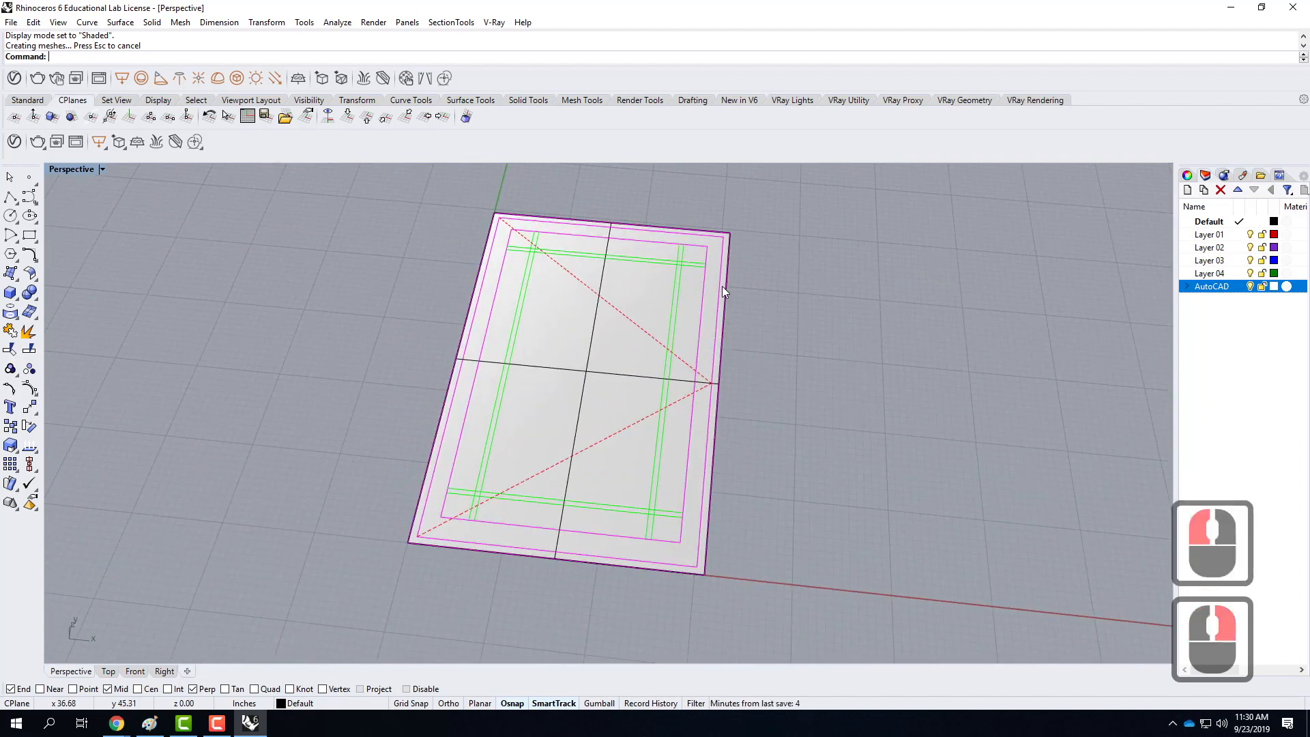
{"action": "scroll", "coordinate": [502, 229], "scroll_direction": "up", "scroll_amount": 4}
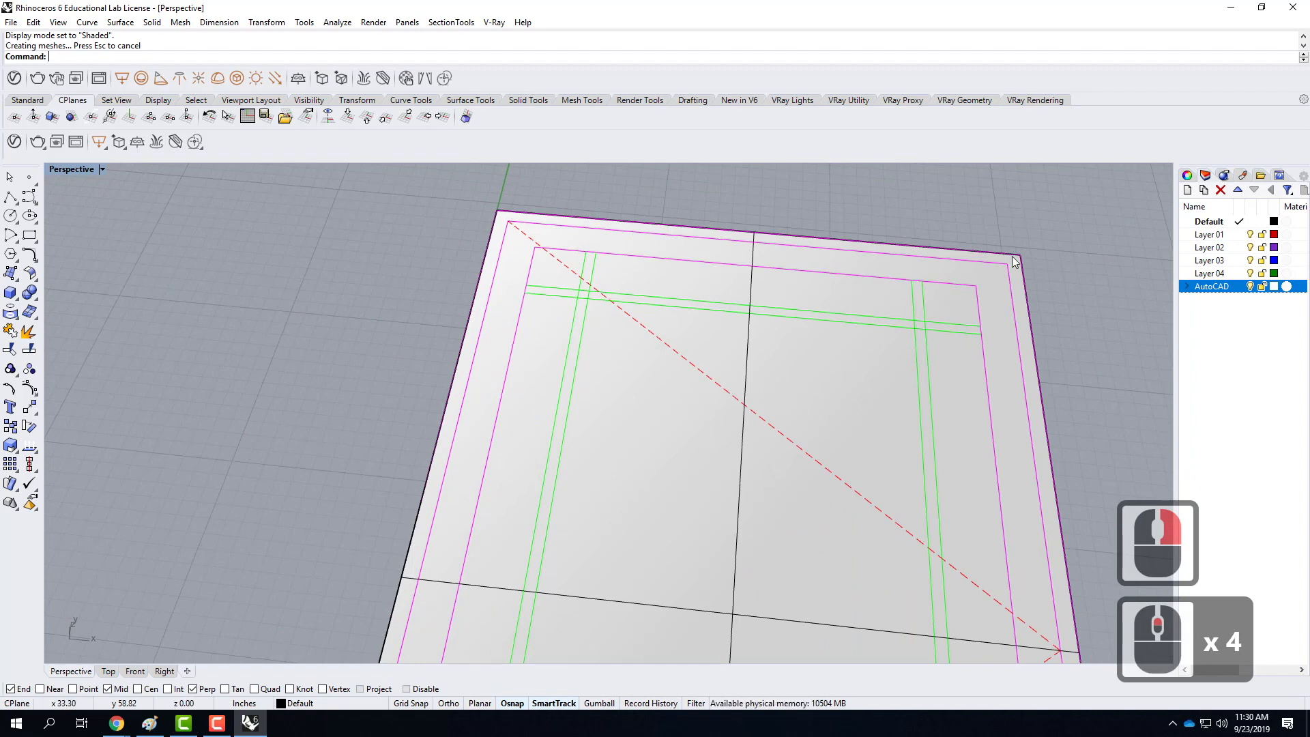
{"action": "scroll", "coordinate": [964, 228], "scroll_direction": "down", "scroll_amount": 4}
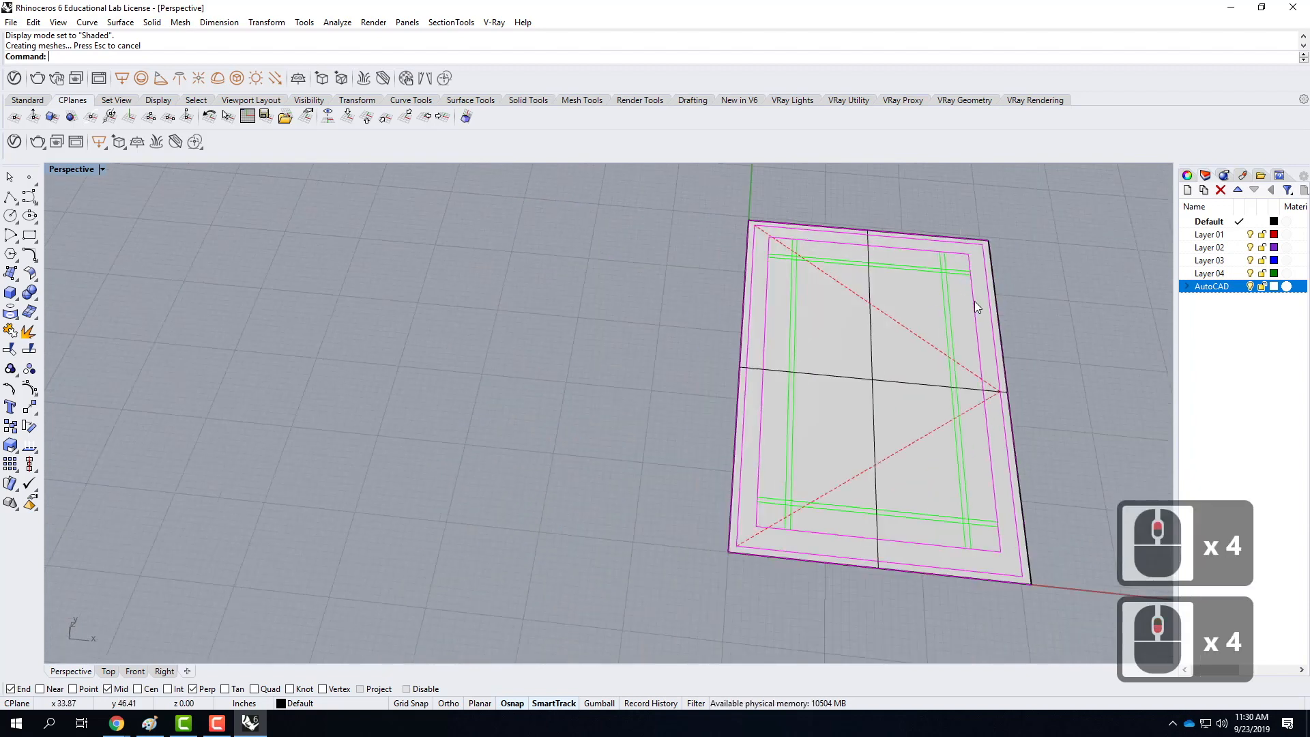
{"action": "scroll", "coordinate": [990, 420], "scroll_direction": "up", "scroll_amount": 2}
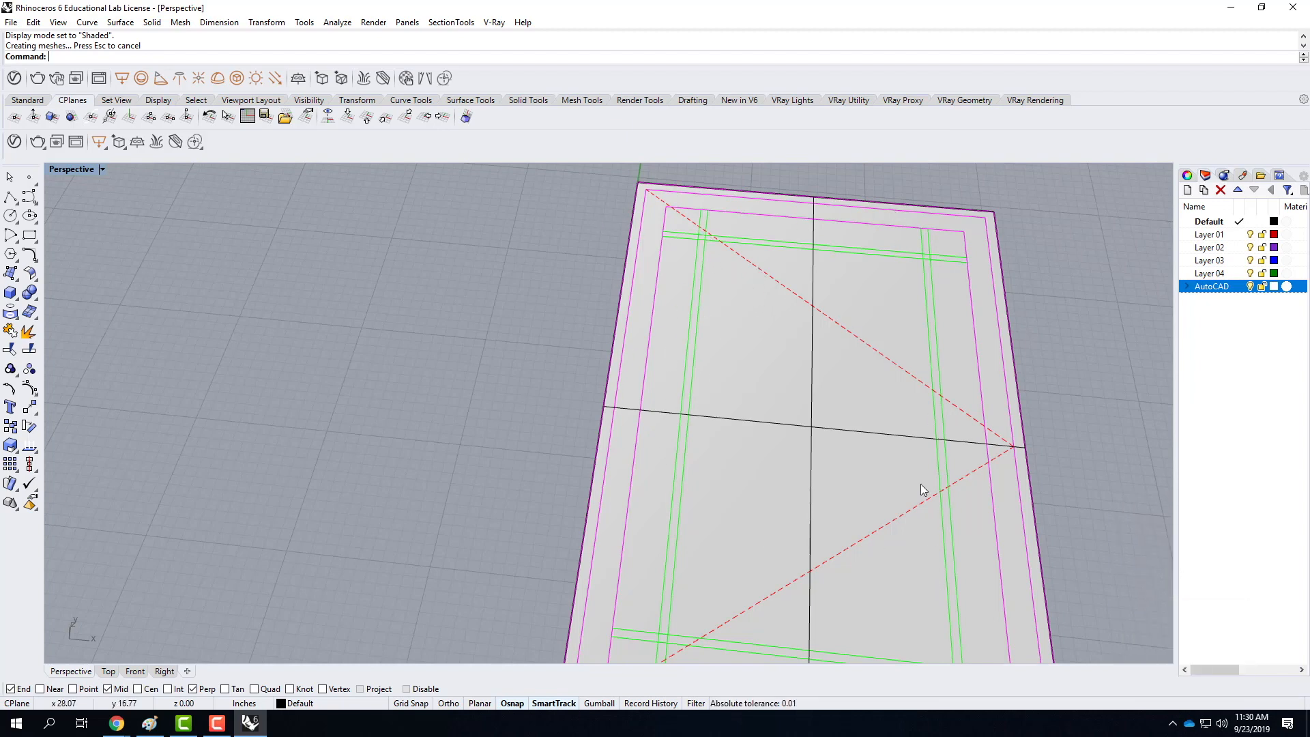
{"action": "scroll", "coordinate": [479, 353], "scroll_direction": "down", "scroll_amount": 3}
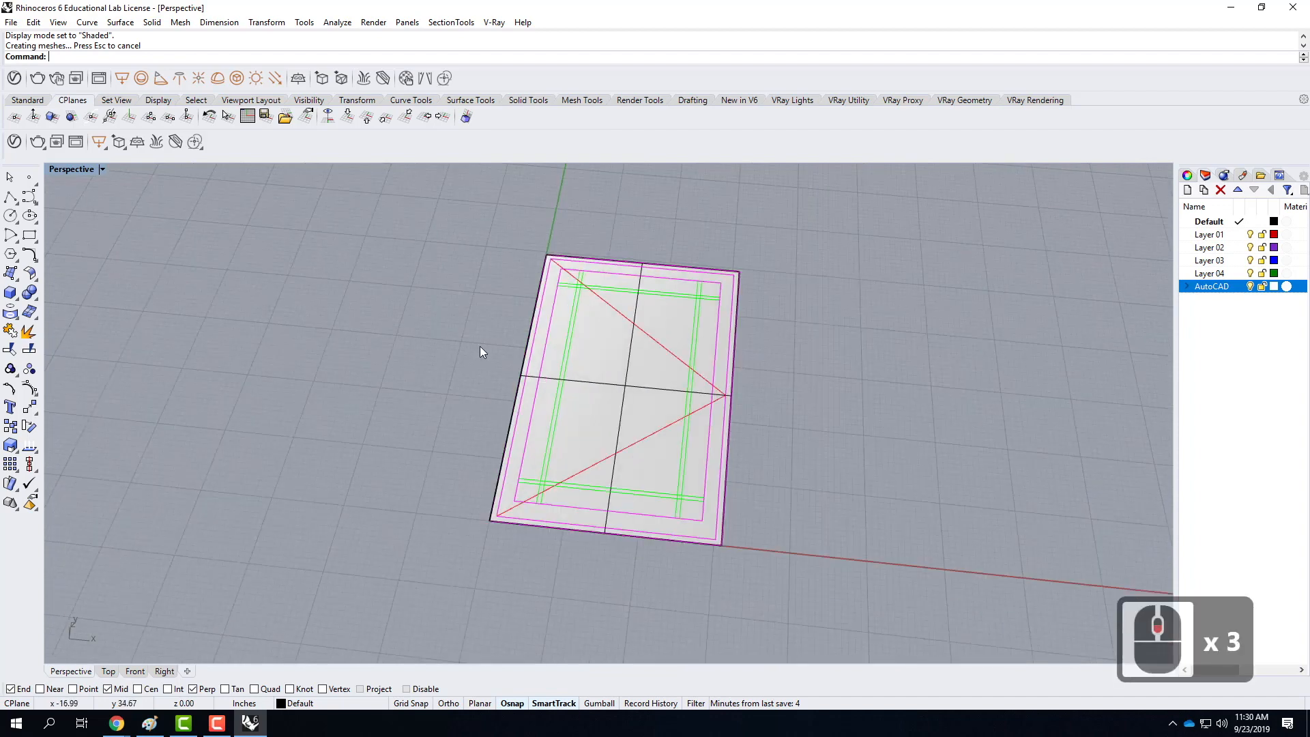
{"action": "scroll", "coordinate": [714, 340], "scroll_direction": "up", "scroll_amount": 3}
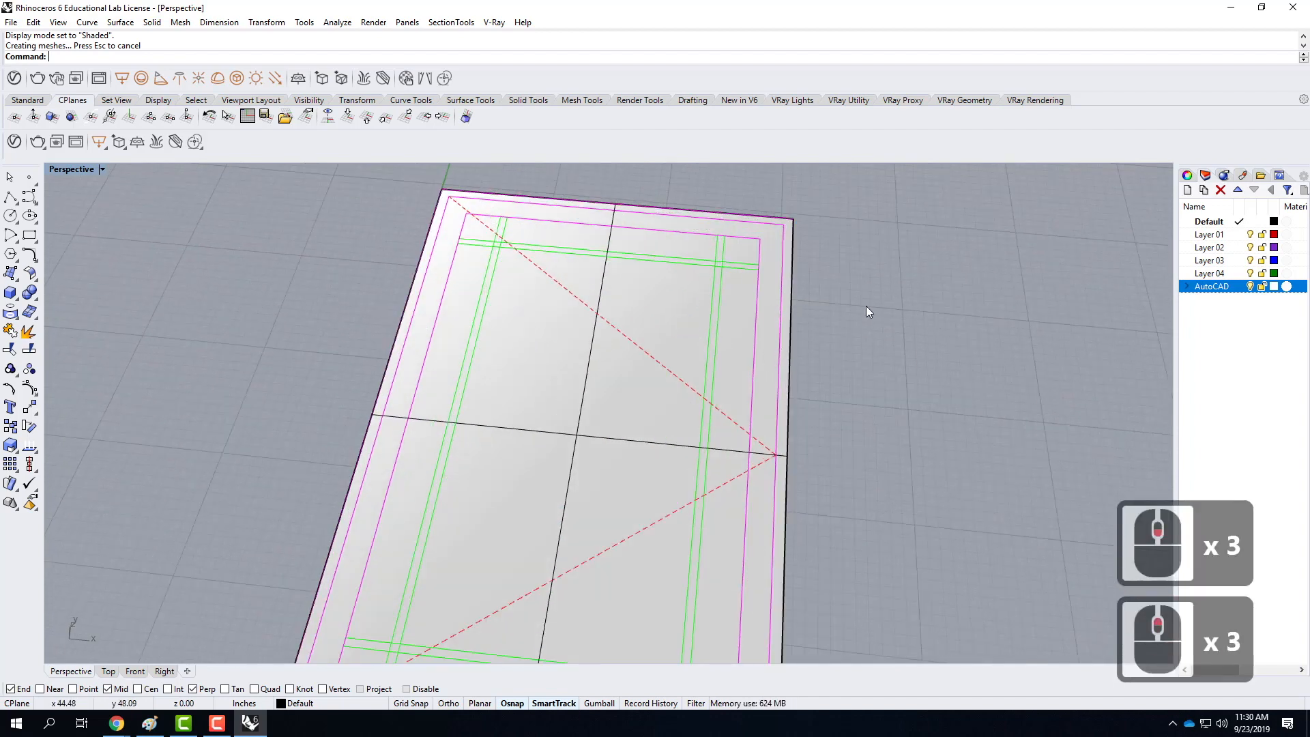
Step: Check the plane surface and the frame curve lying on it by selecting the surface near the outlines, then deselect it
{"action": "left_click", "coordinate": [897, 273]}
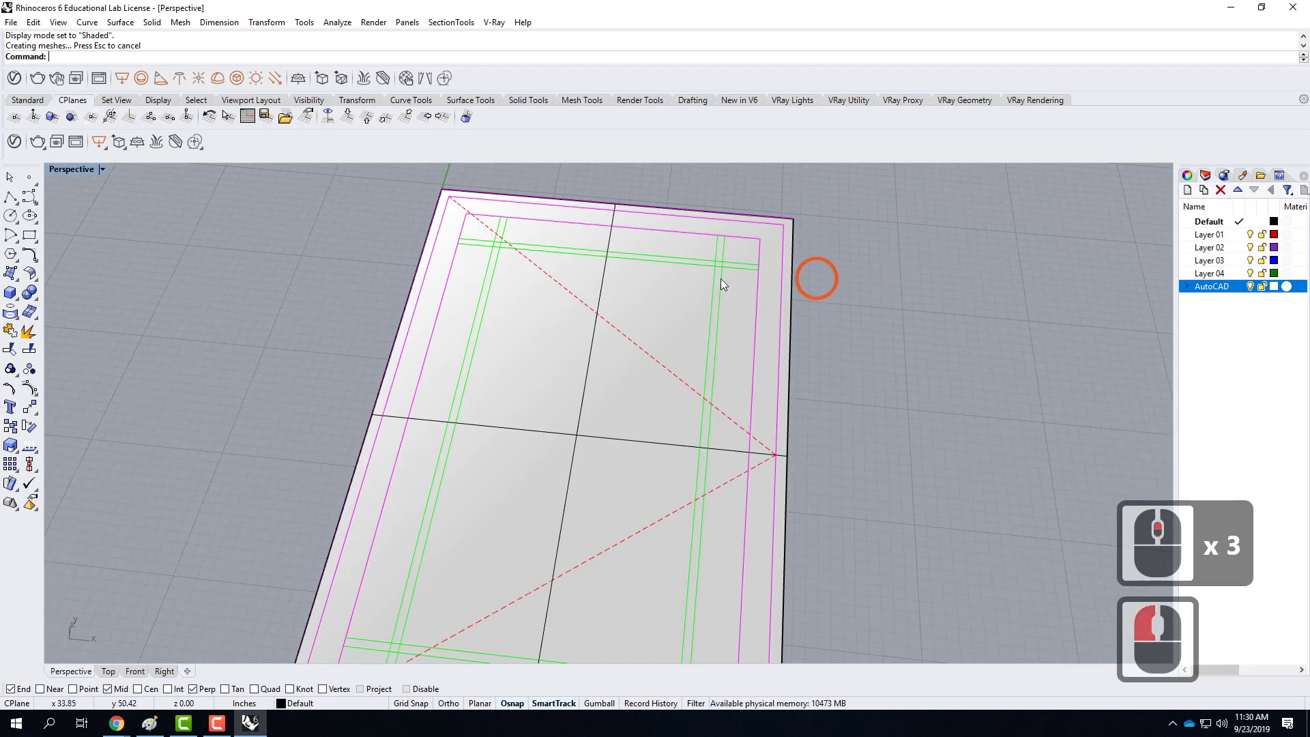
{"action": "left_click", "coordinate": [467, 202]}
{"action": "left_click", "coordinate": [467, 202]}
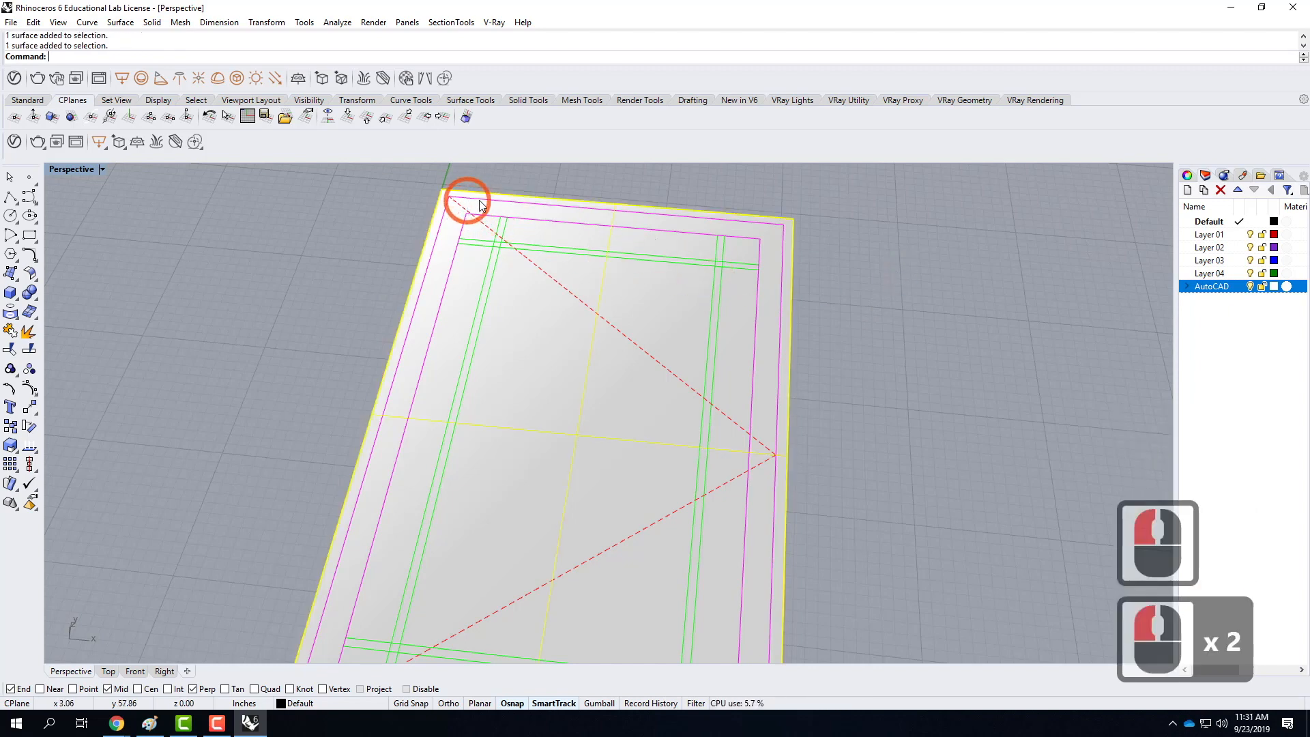
{"action": "left_click", "coordinate": [933, 224]}
{"action": "left_click", "coordinate": [784, 244]}
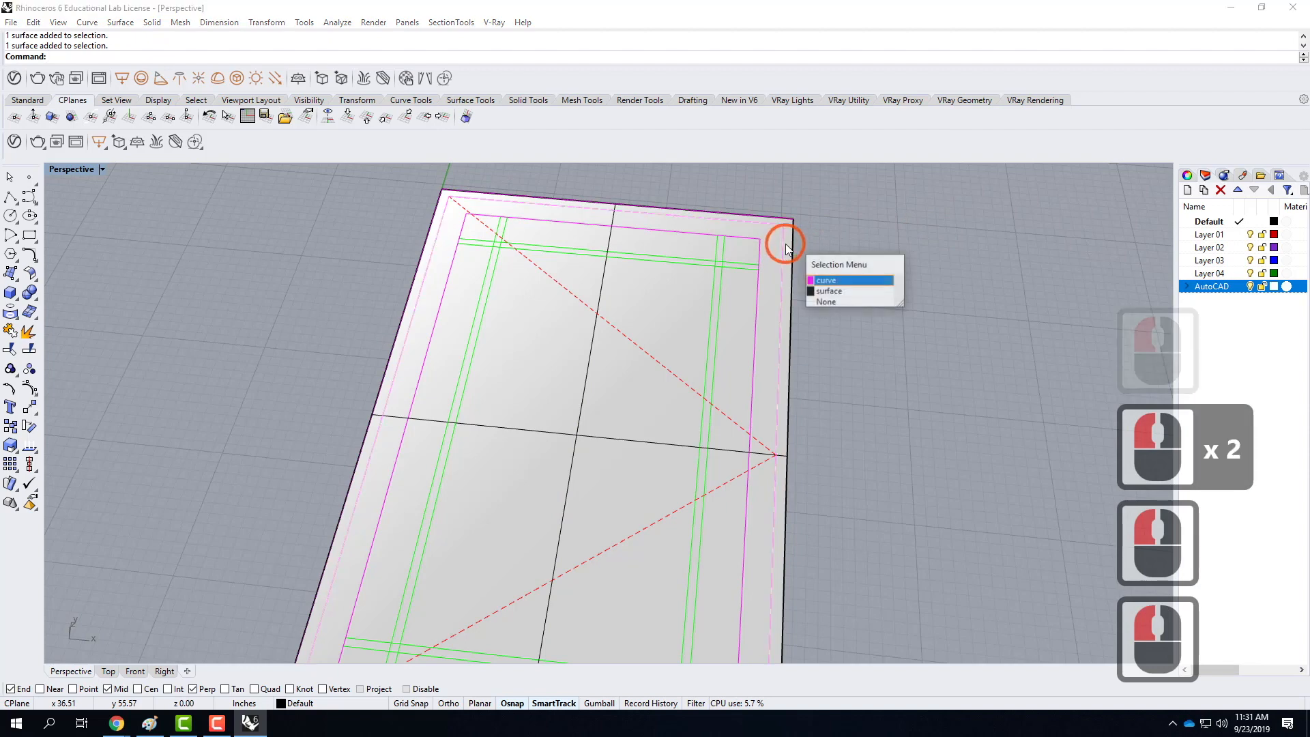
{"action": "left_click", "coordinate": [631, 418]}
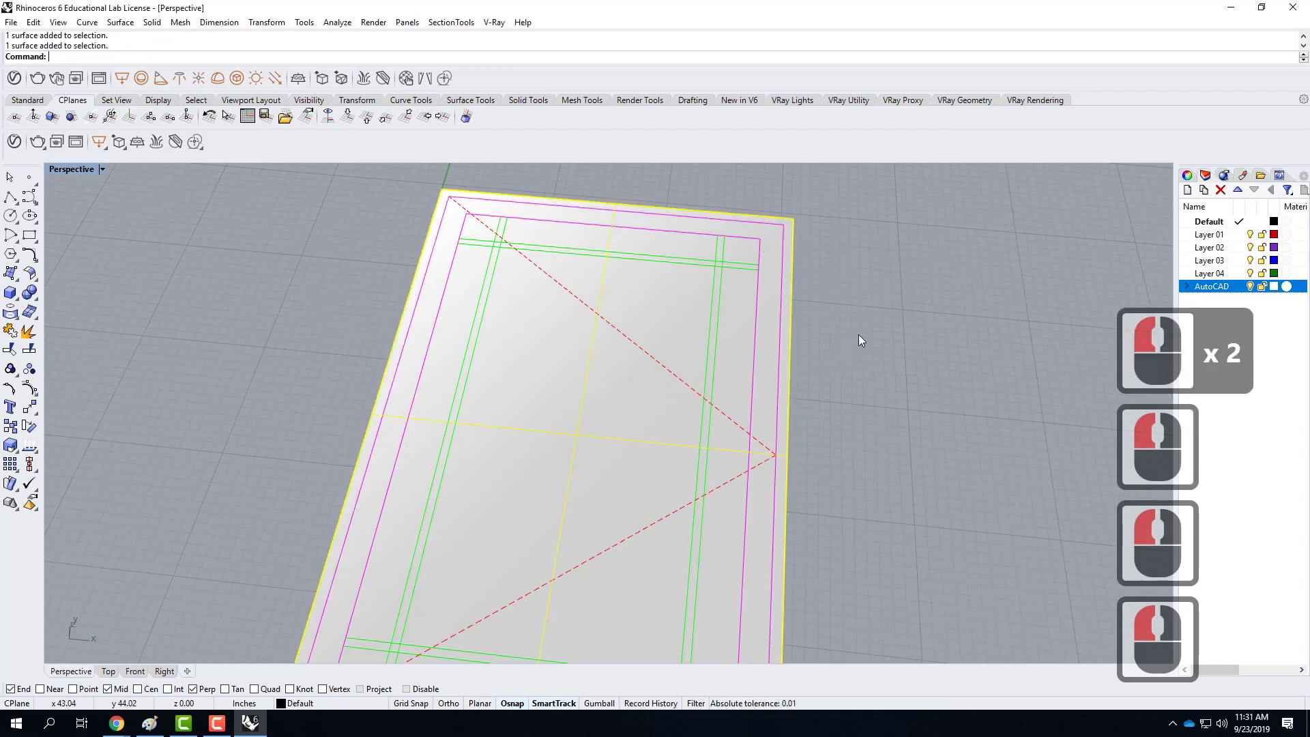
{"action": "left_click", "coordinate": [887, 300]}
{"action": "left_click", "coordinate": [779, 257]}
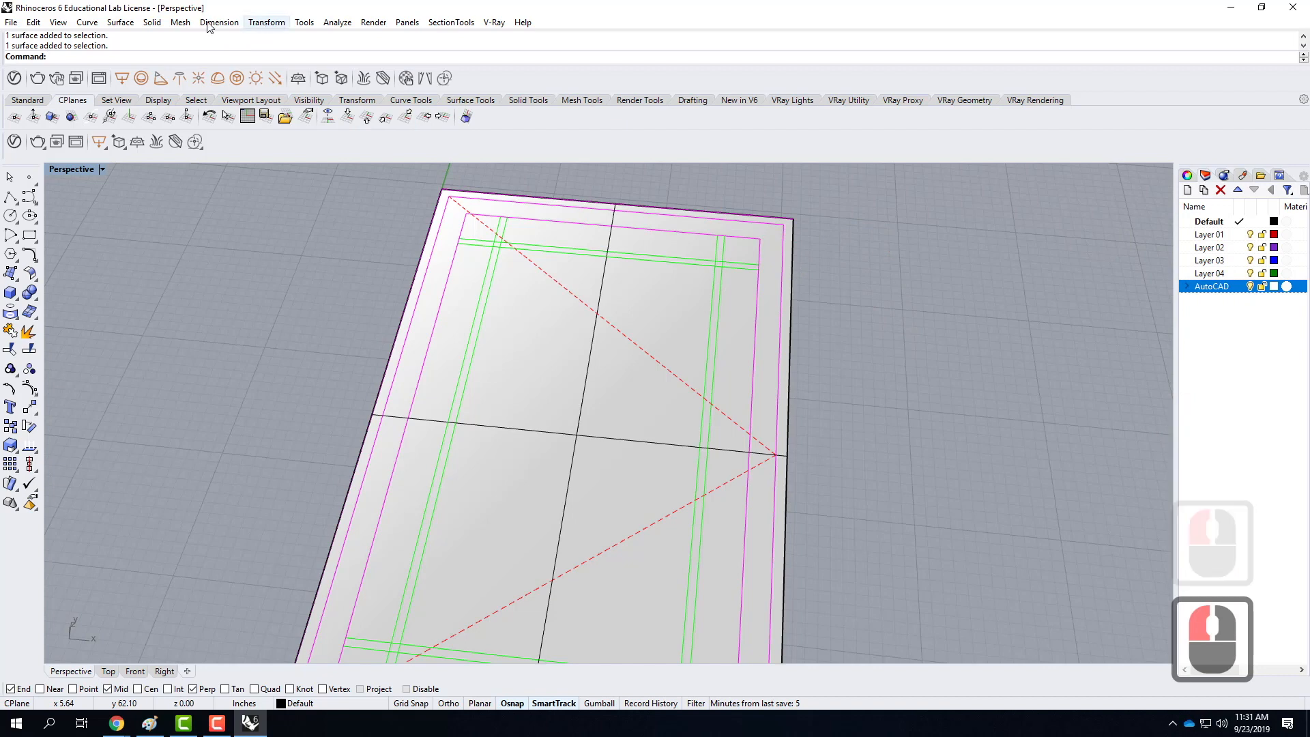
Step: Split the plane surface with the magenta outline just inside the window's outer edge
{"action": "left_click", "coordinate": [34, 23]}
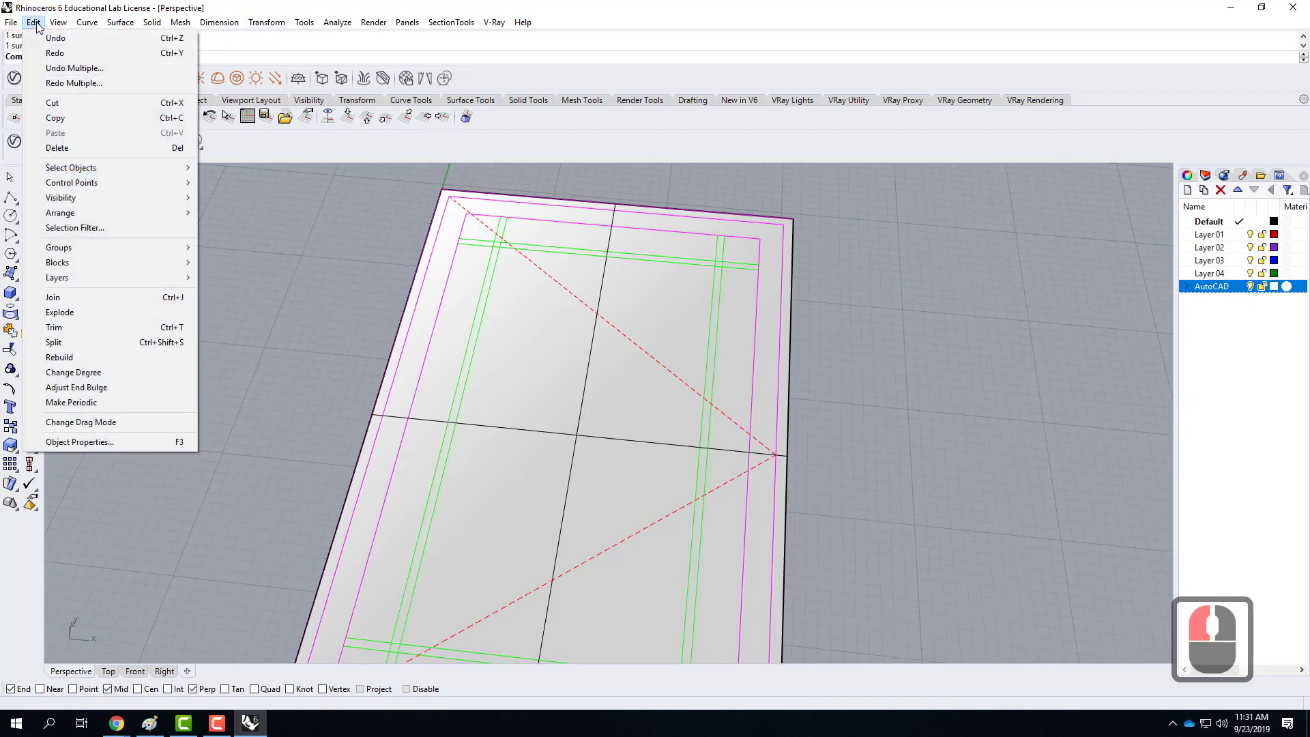
{"action": "left_click", "coordinate": [60, 345]}
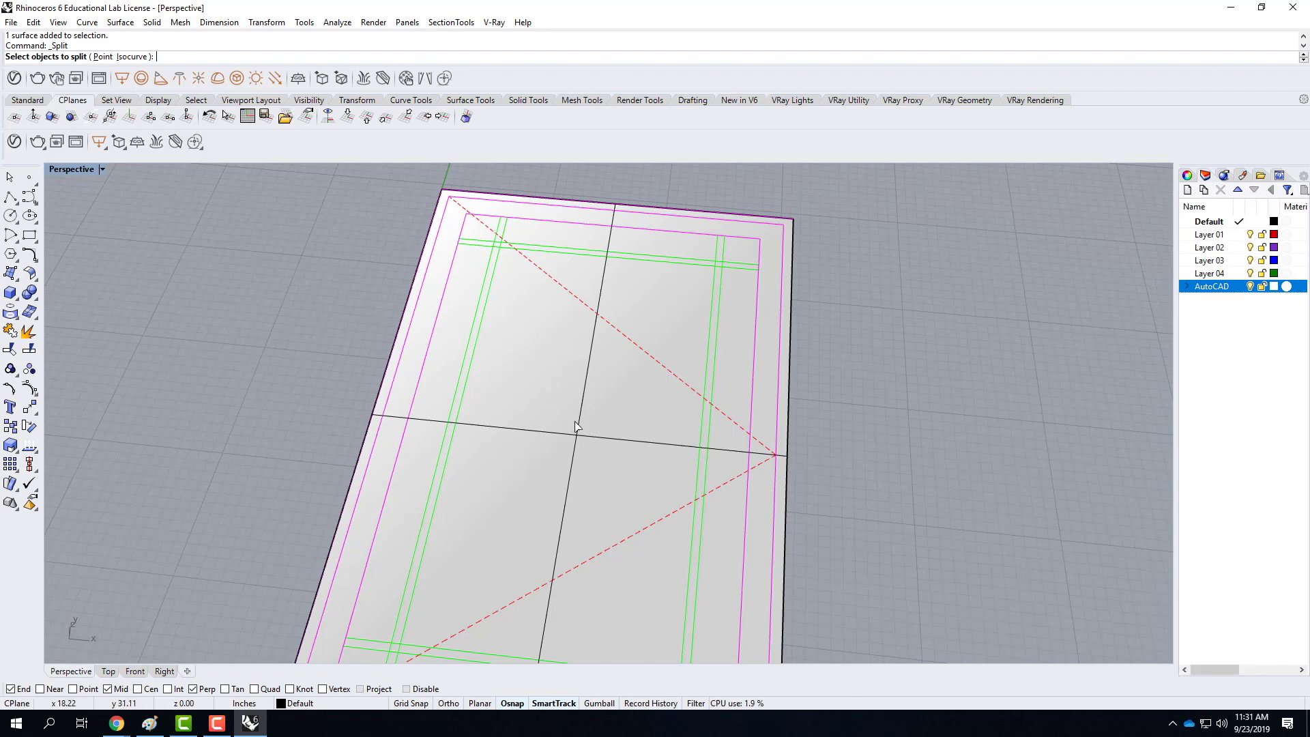
{"action": "left_click_drag", "start_coordinate": [584, 418], "coordinate": [410, 202]}
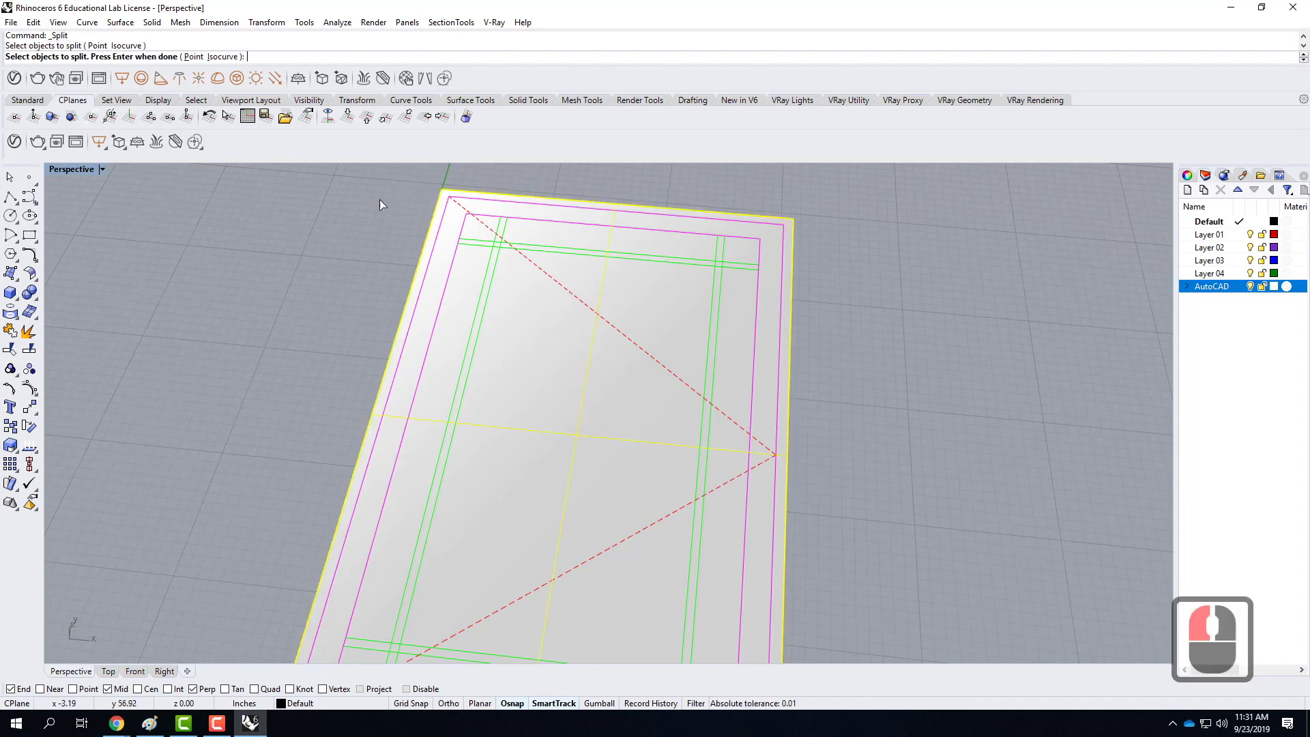
{"action": "key", "text": "Return"}
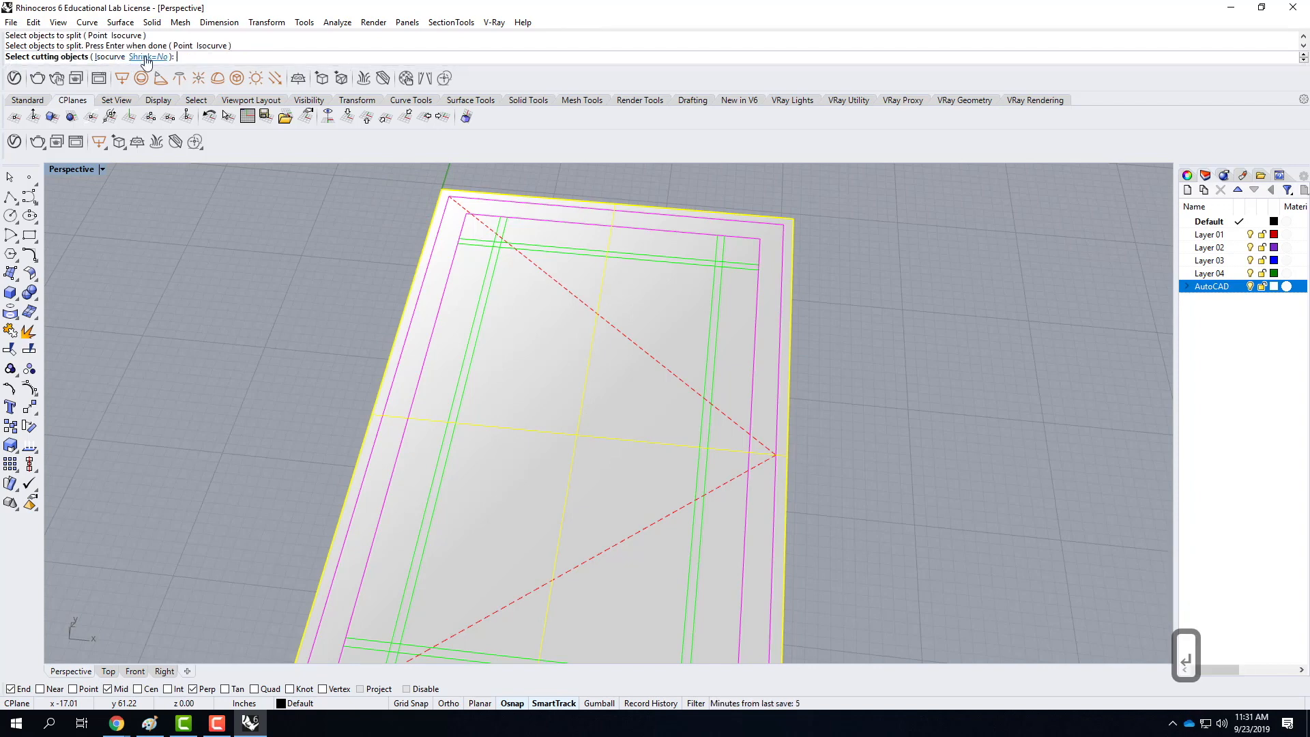
{"action": "left_click", "coordinate": [439, 220]}
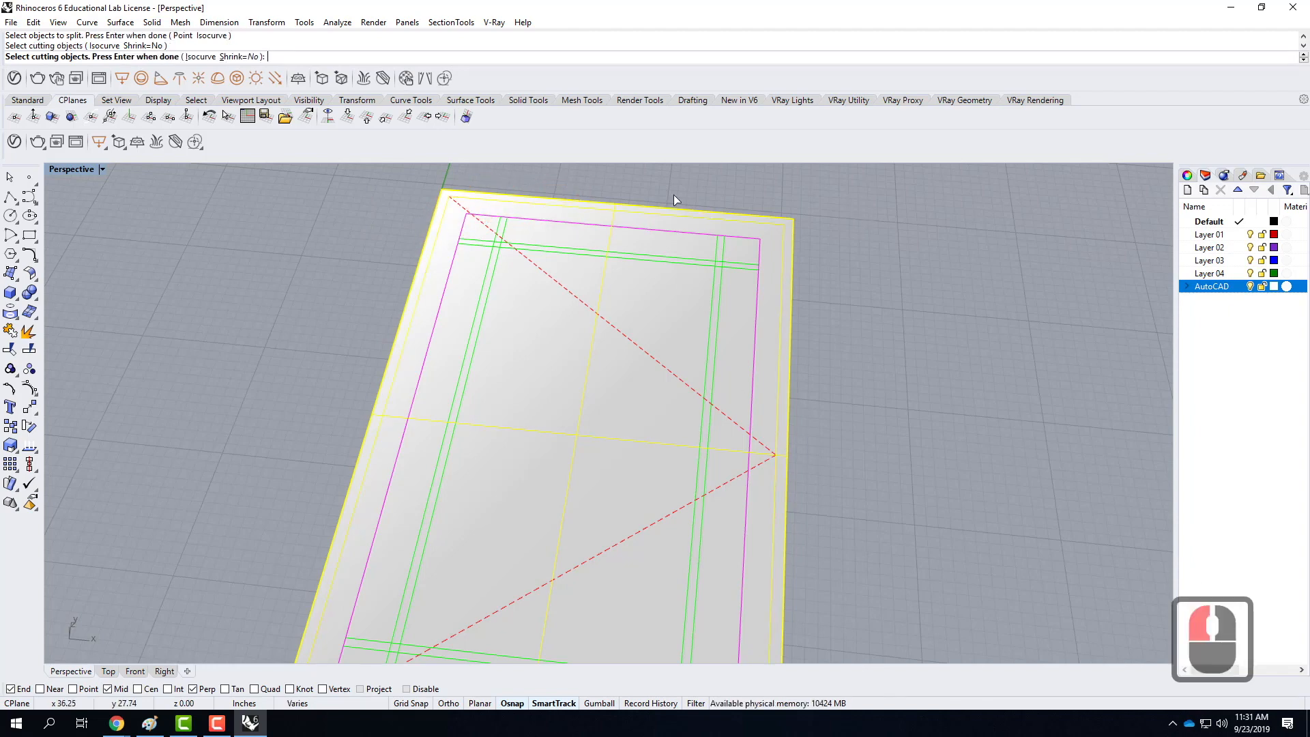
{"action": "scroll", "coordinate": [639, 164], "scroll_direction": "down", "scroll_amount": 6}
{"action": "scroll", "coordinate": [749, 440], "scroll_direction": "up", "scroll_amount": 2}
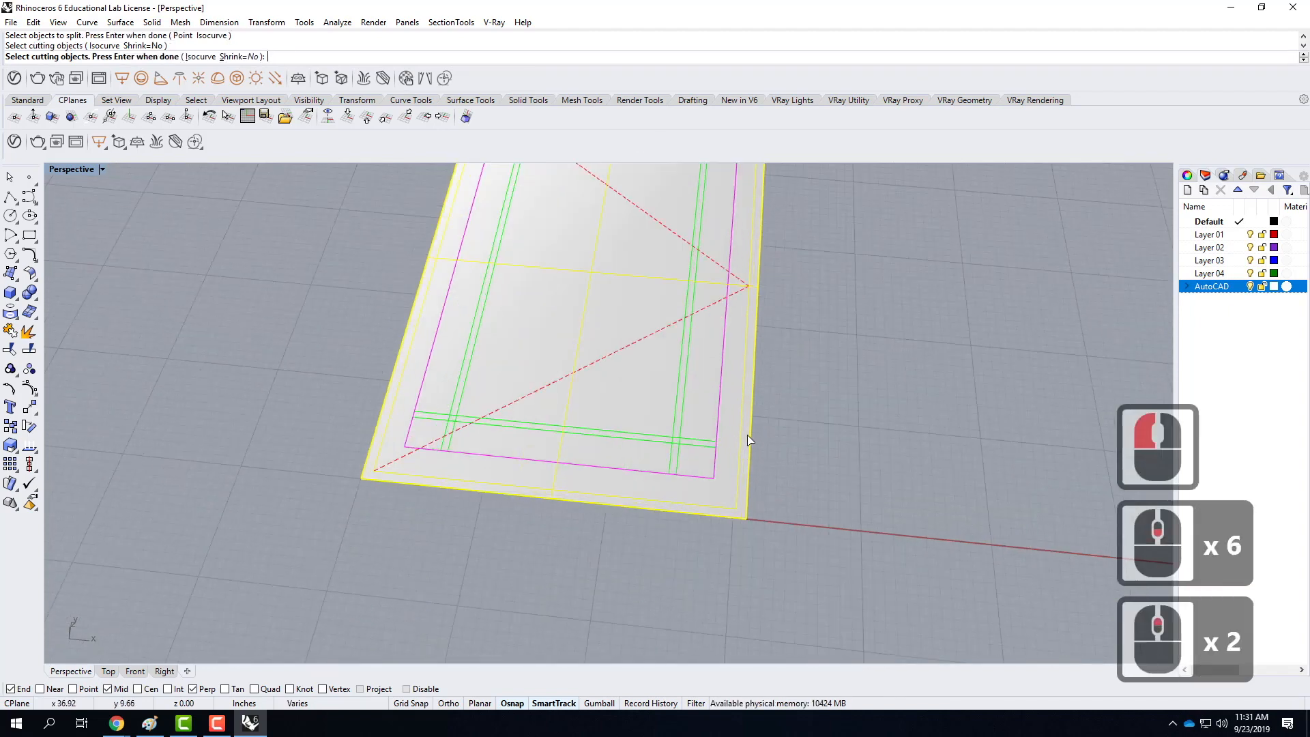
{"action": "key", "text": "Return"}
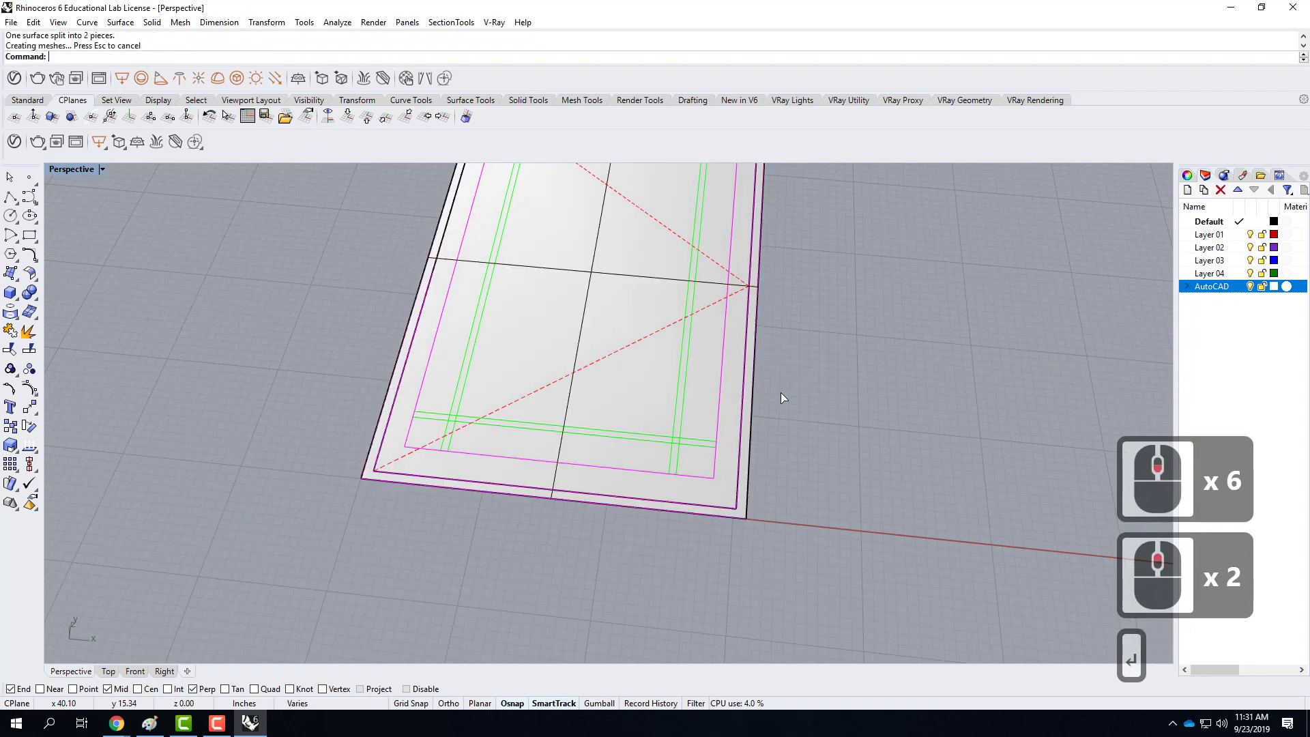
Step: Check the split by selecting the inner surface and the outer frame ring separately, then deselect them
{"action": "scroll", "coordinate": [833, 247], "scroll_direction": "up", "scroll_amount": 4}
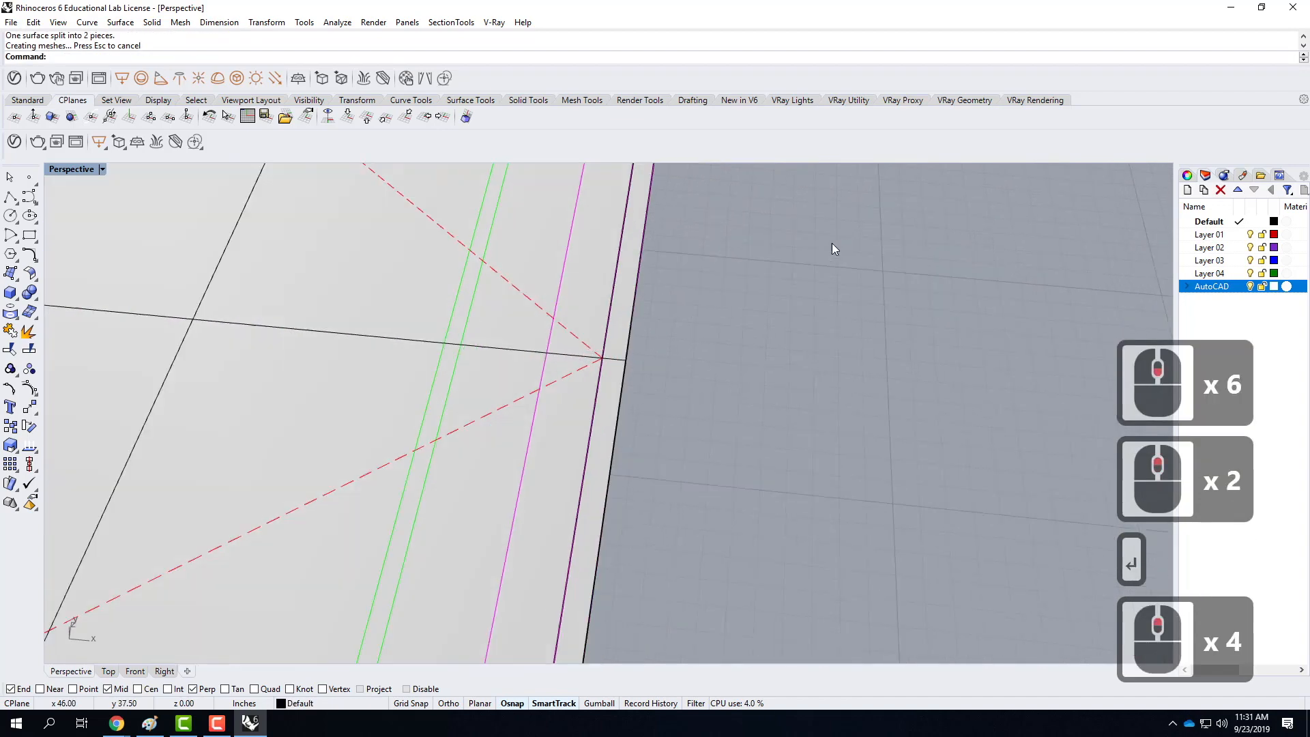
{"action": "left_click", "coordinate": [444, 350]}
{"action": "left_click", "coordinate": [378, 347]}
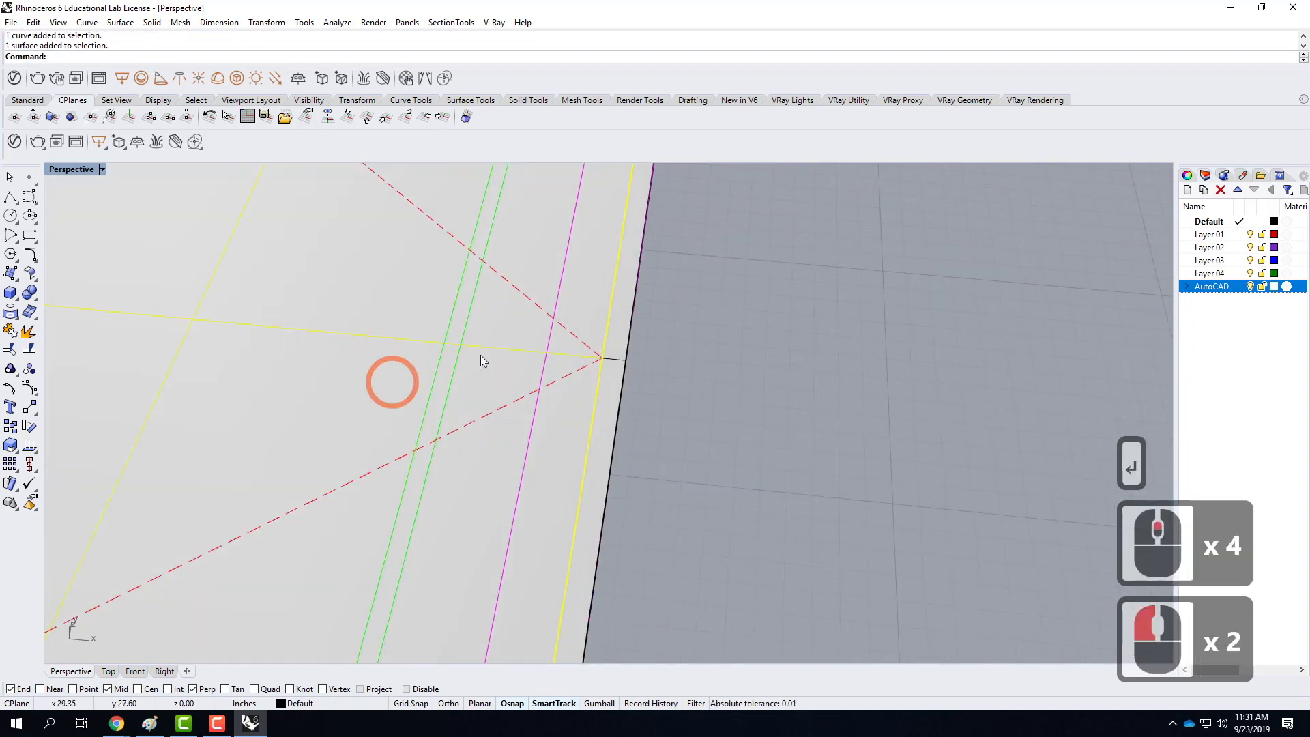
{"action": "left_click", "coordinate": [615, 358]}
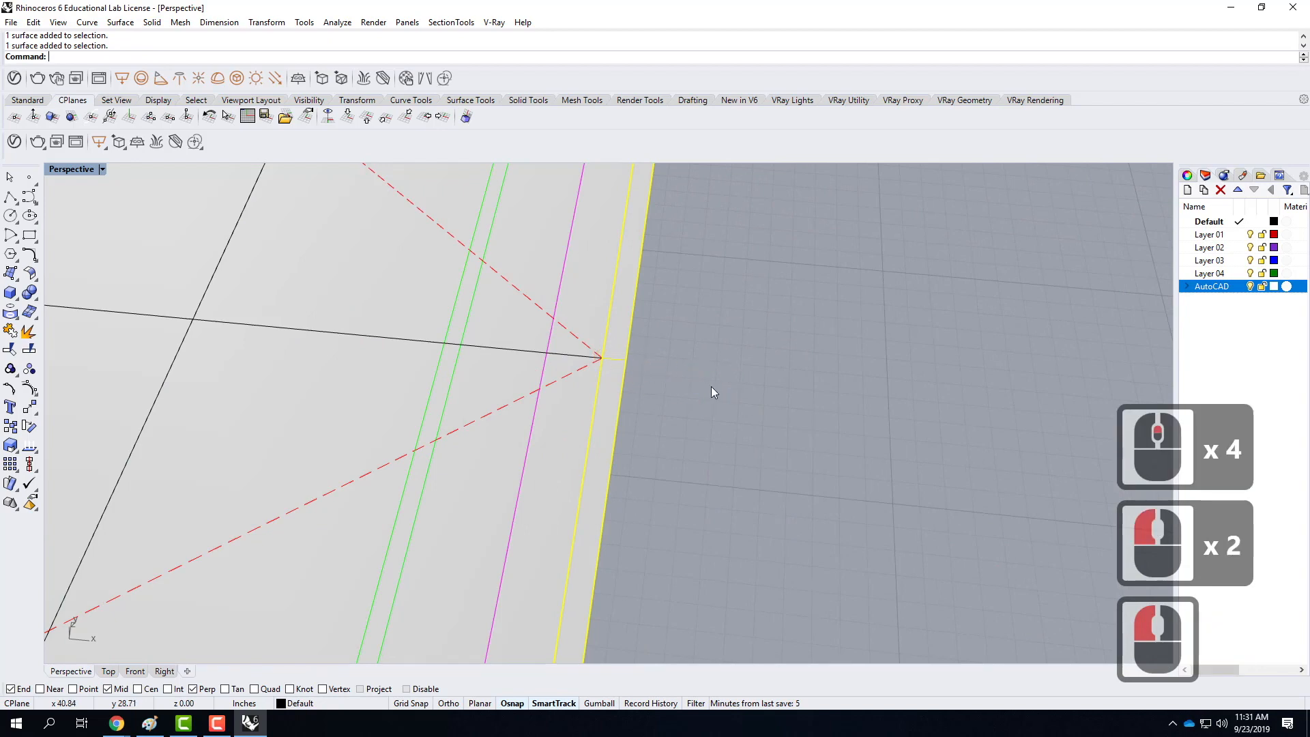
{"action": "left_click", "coordinate": [845, 385]}
{"action": "scroll", "coordinate": [878, 406], "scroll_direction": "down", "scroll_amount": 5}
{"action": "scroll", "coordinate": [817, 393], "scroll_direction": "down", "scroll_amount": 1}
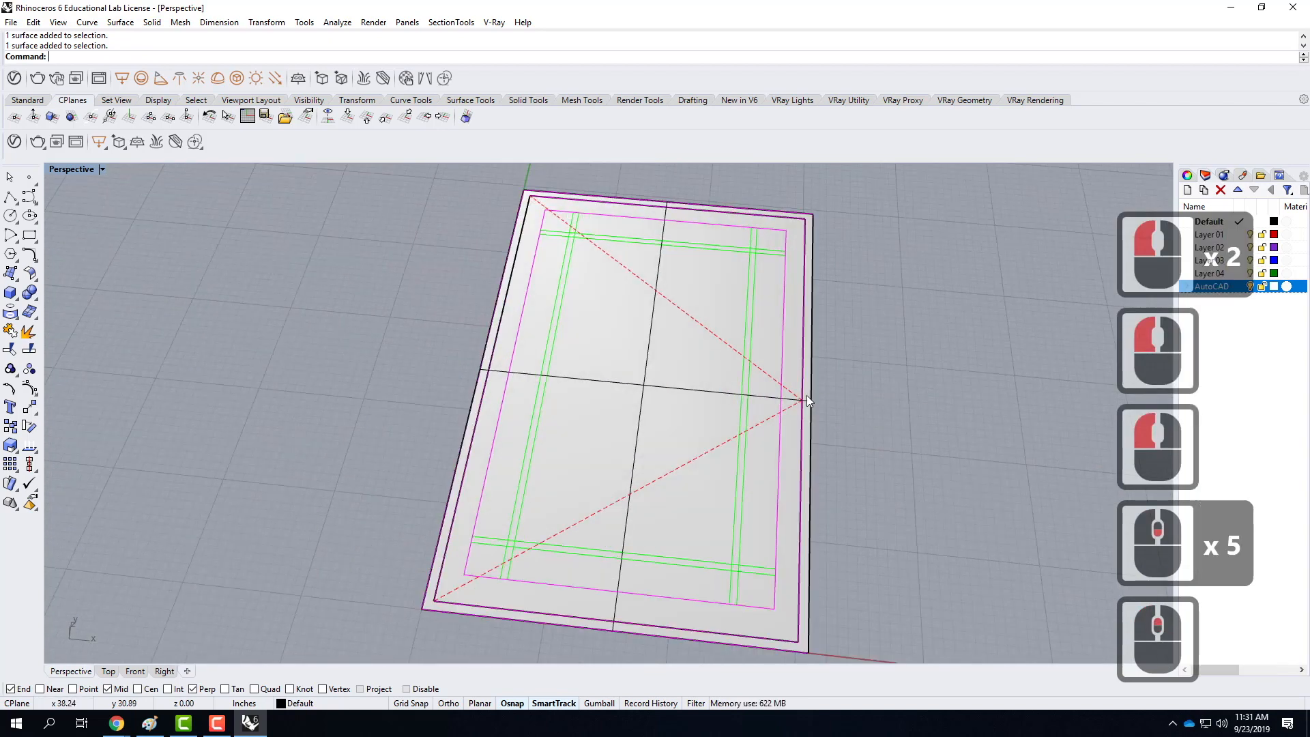
Step: Extrude the outer frame ring surface straight up 6" as a solid
{"action": "left_click", "coordinate": [805, 398]}
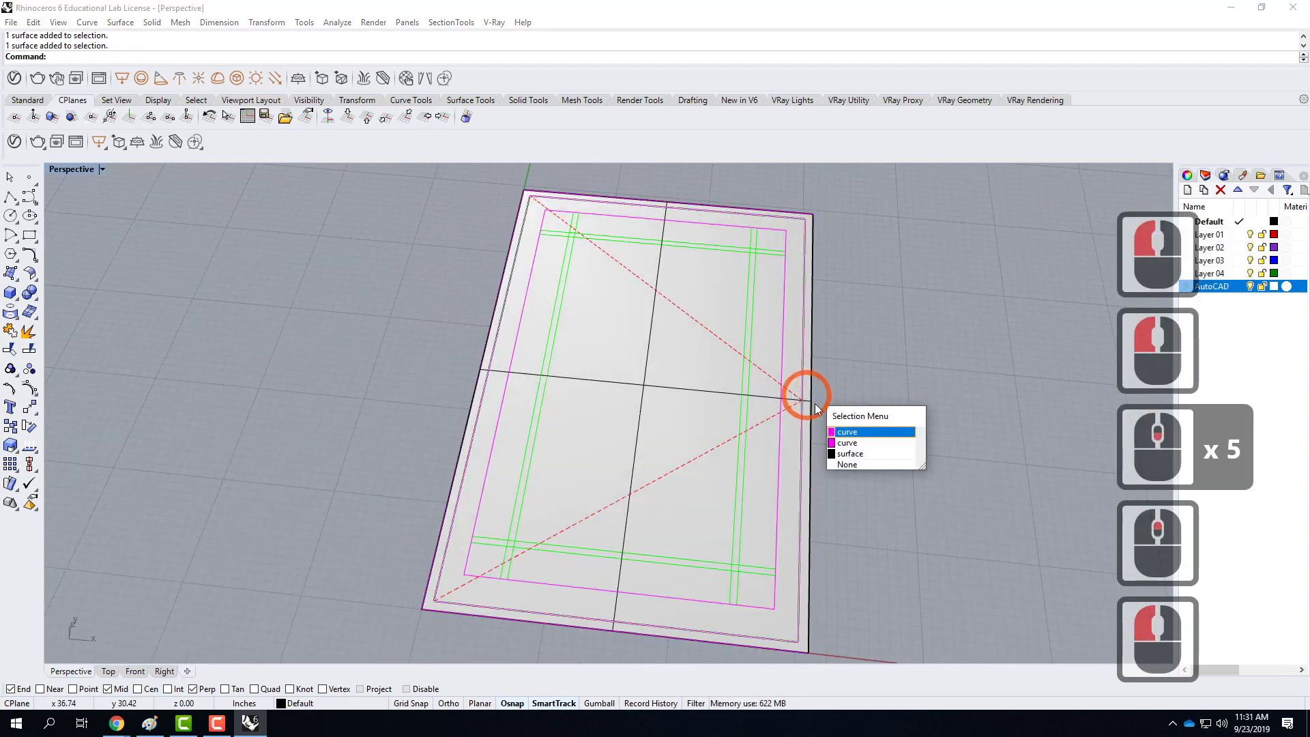
{"action": "left_click", "coordinate": [861, 453]}
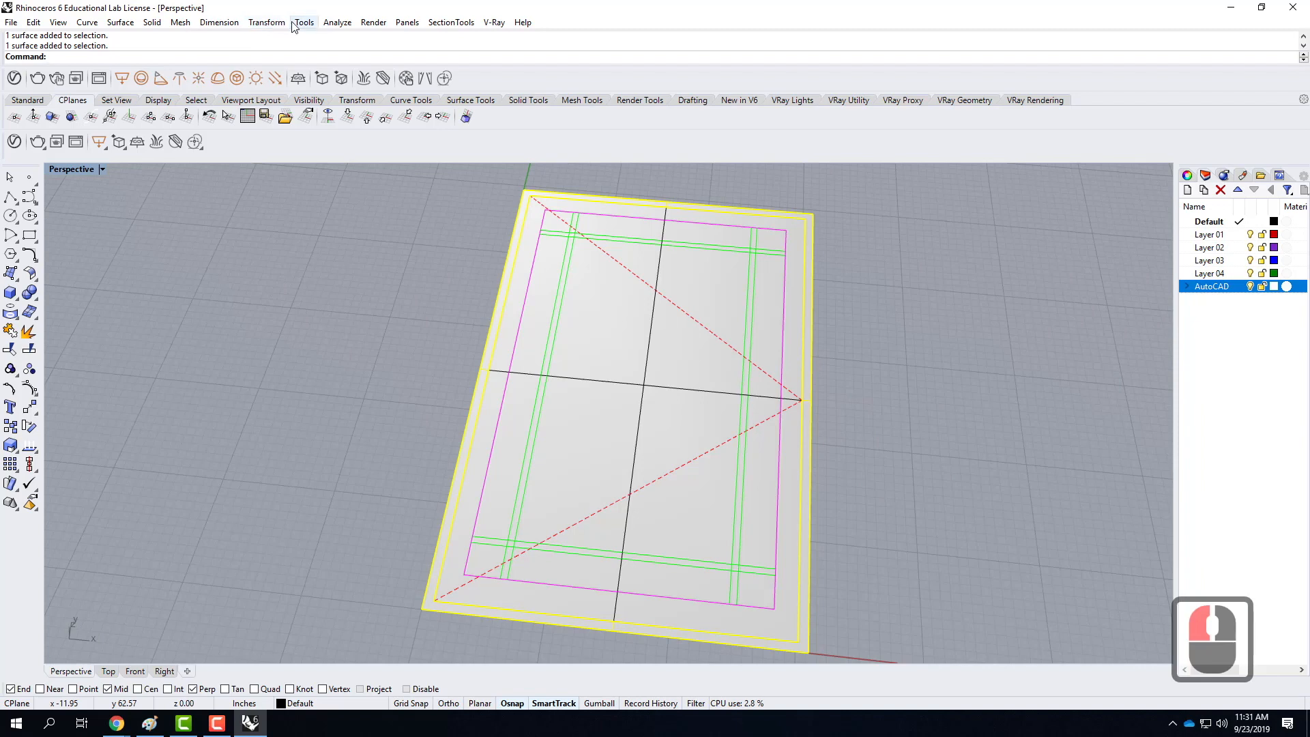
{"action": "left_click", "coordinate": [120, 22]}
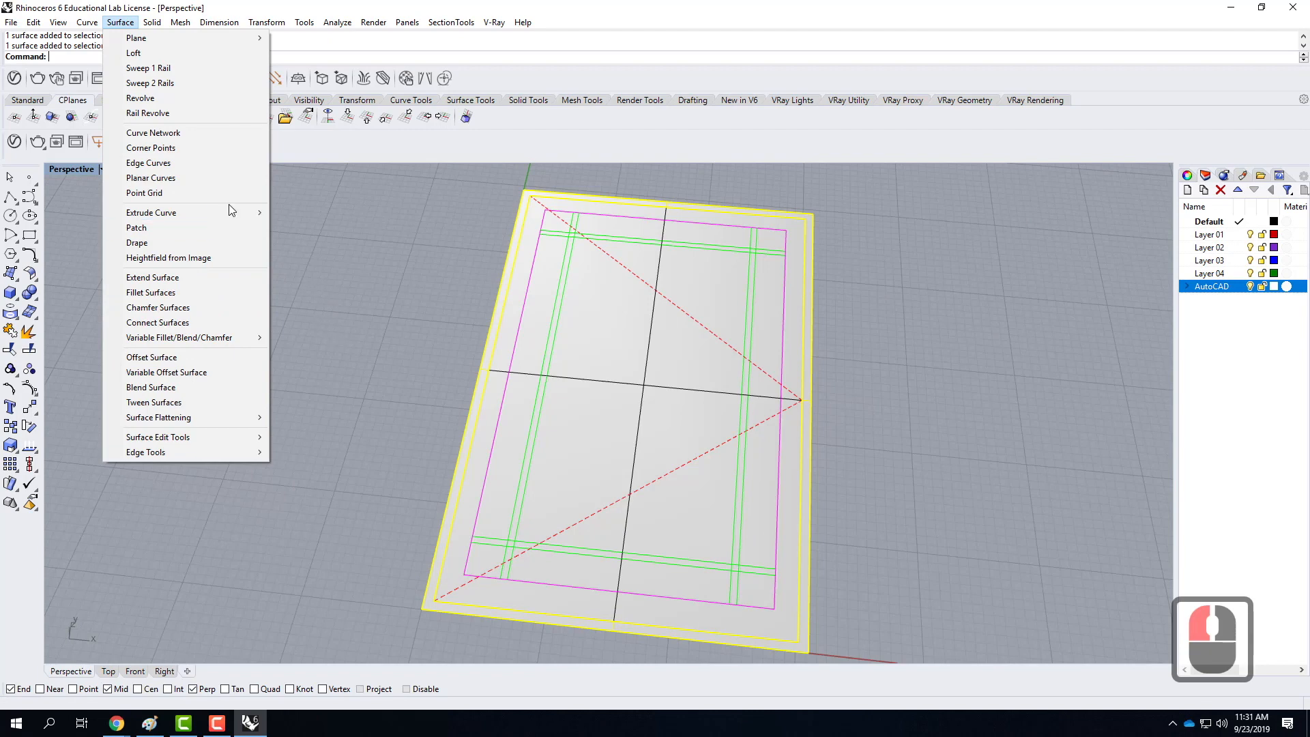
{"action": "left_click", "coordinate": [153, 23]}
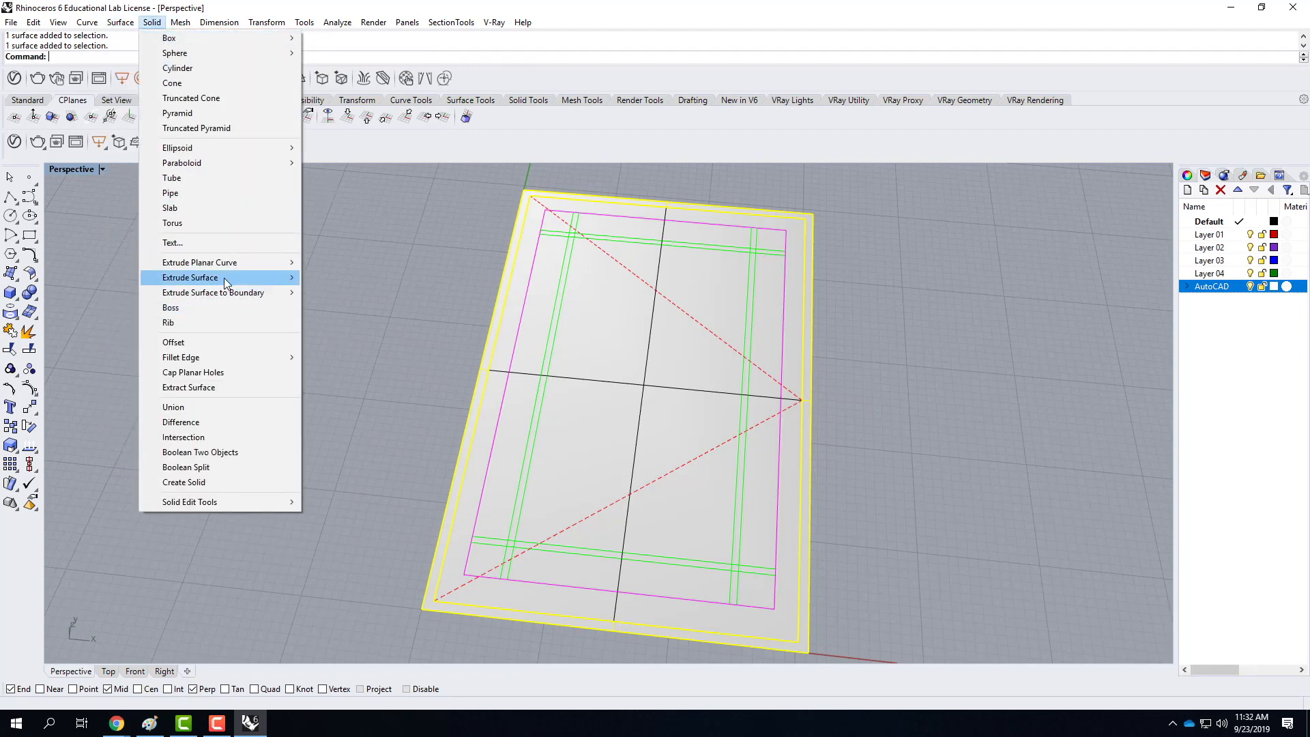
{"action": "mouse_move", "coordinate": [224, 277]}
{"action": "left_click", "coordinate": [359, 277]}
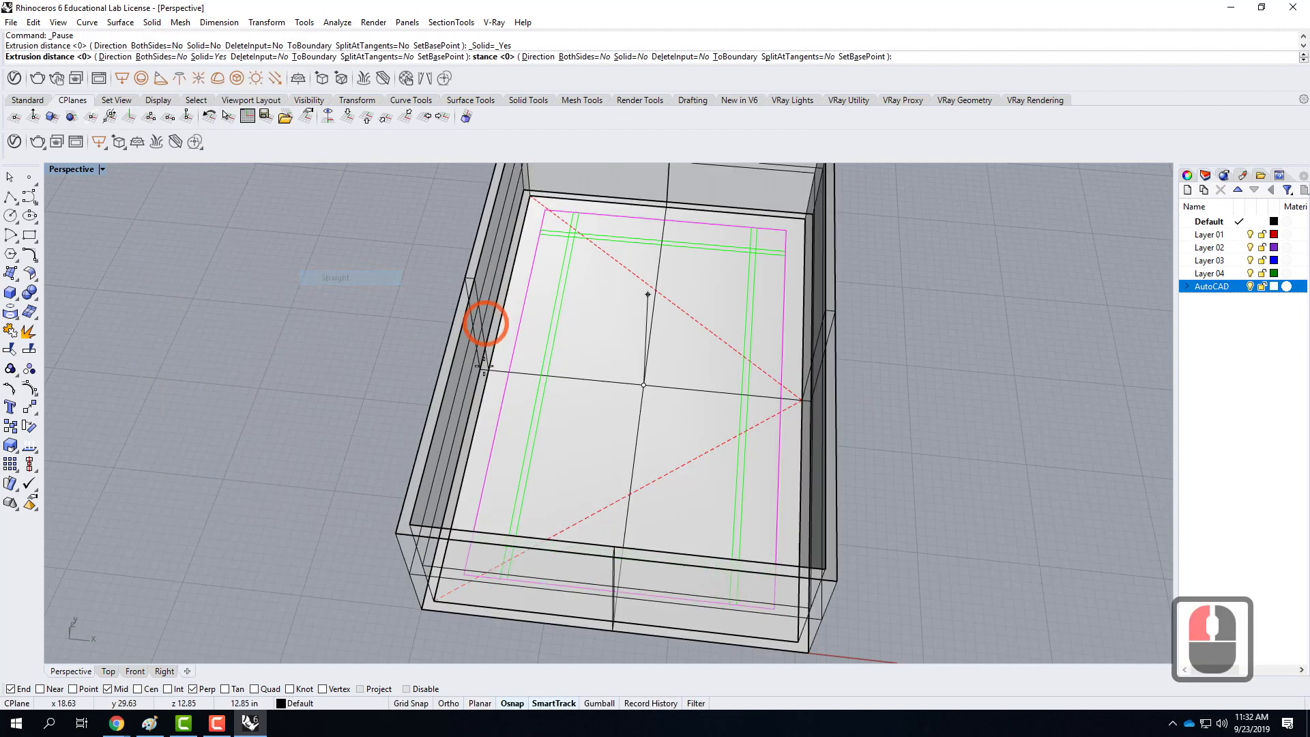
{"action": "scroll", "coordinate": [614, 328], "scroll_direction": "down", "scroll_amount": 2}
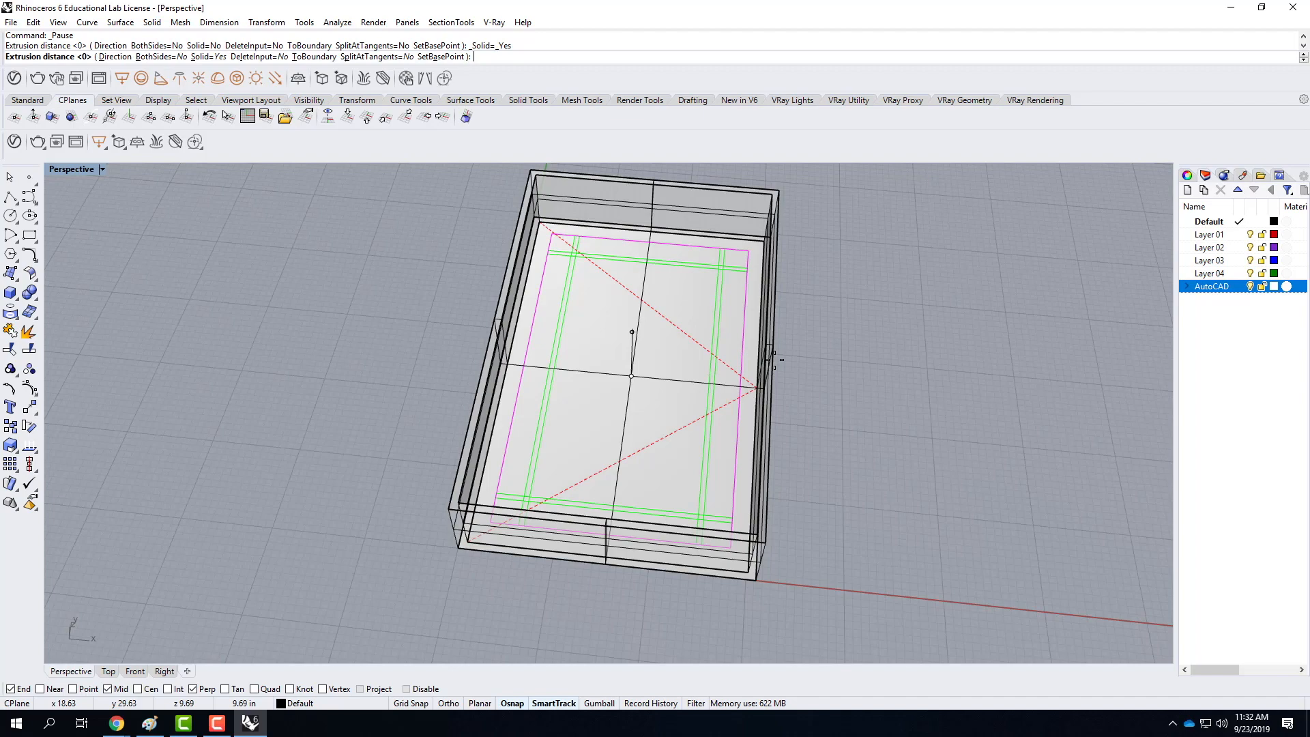
{"action": "type", "text": "6\""}
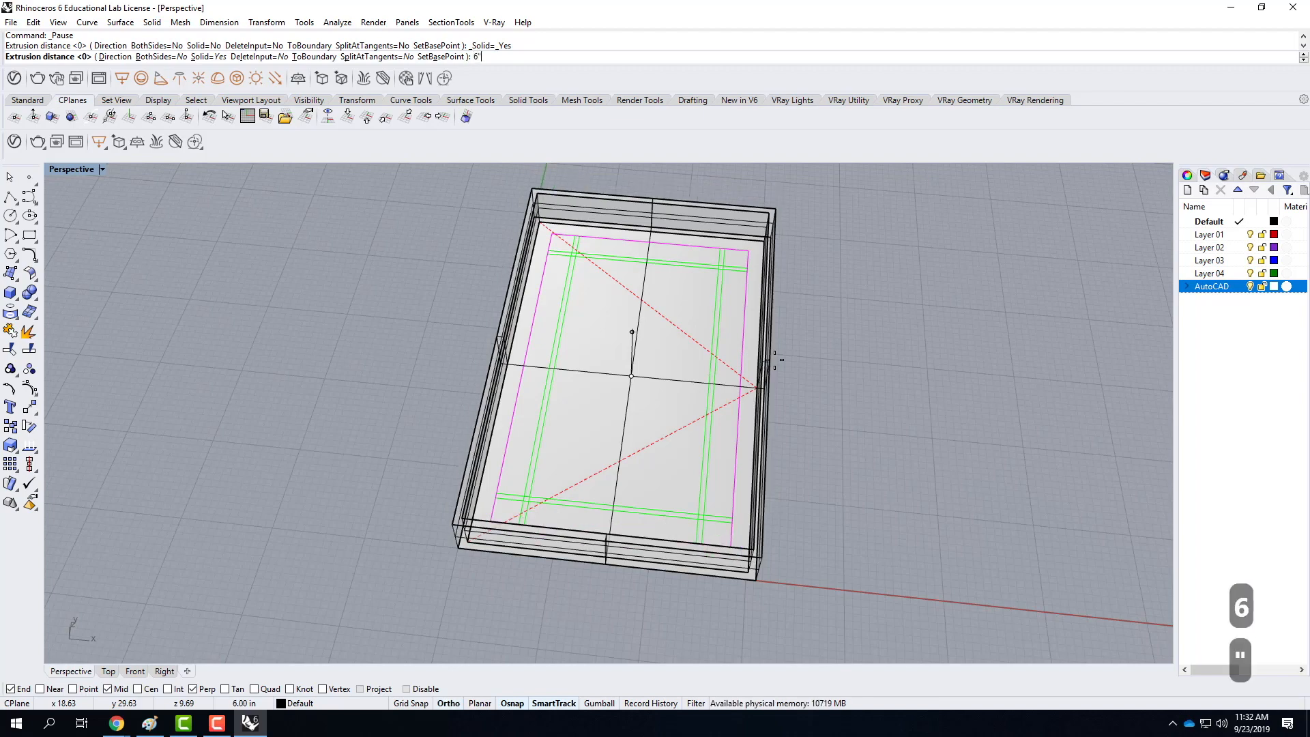
{"action": "key", "text": "Return"}
{"action": "right_click_drag", "start_coordinate": [828, 273], "coordinate": [894, 269]}
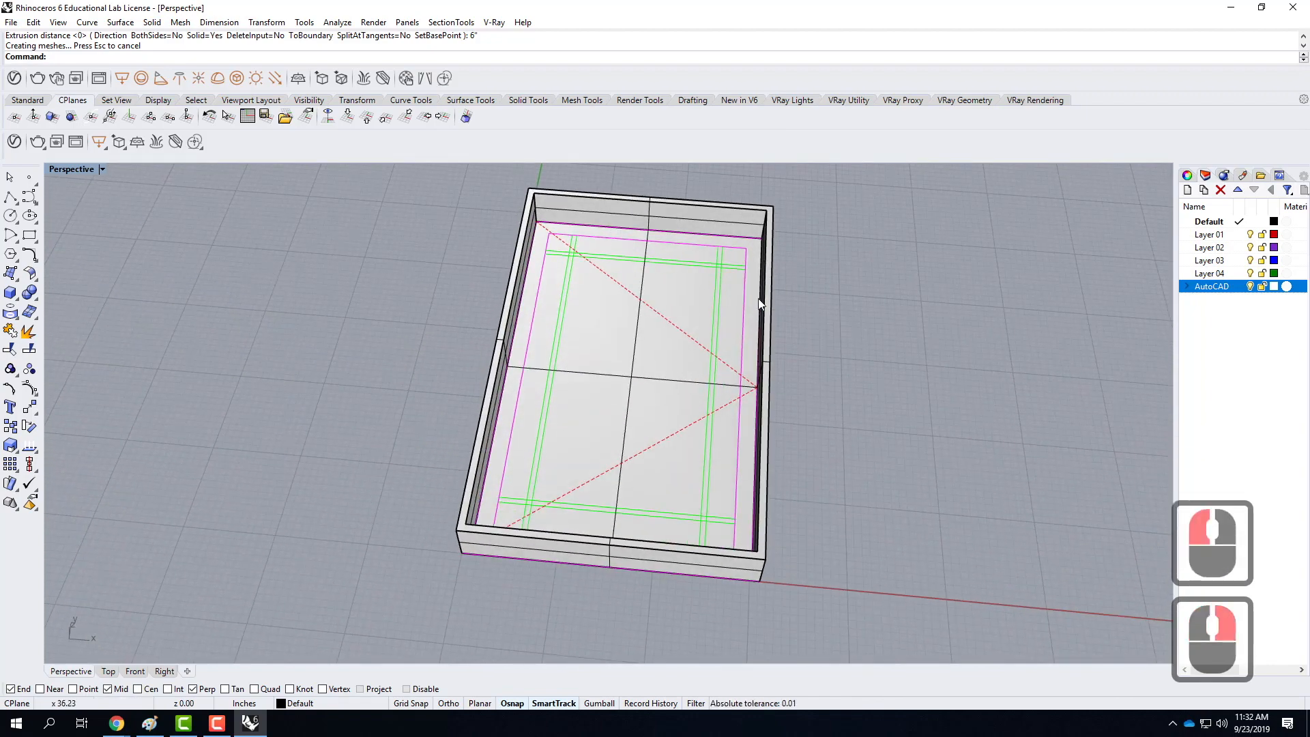
Step: Split the remaining surface inside the frame with the inner magenta sash outline
{"action": "scroll", "coordinate": [655, 376], "scroll_direction": "up", "scroll_amount": 3}
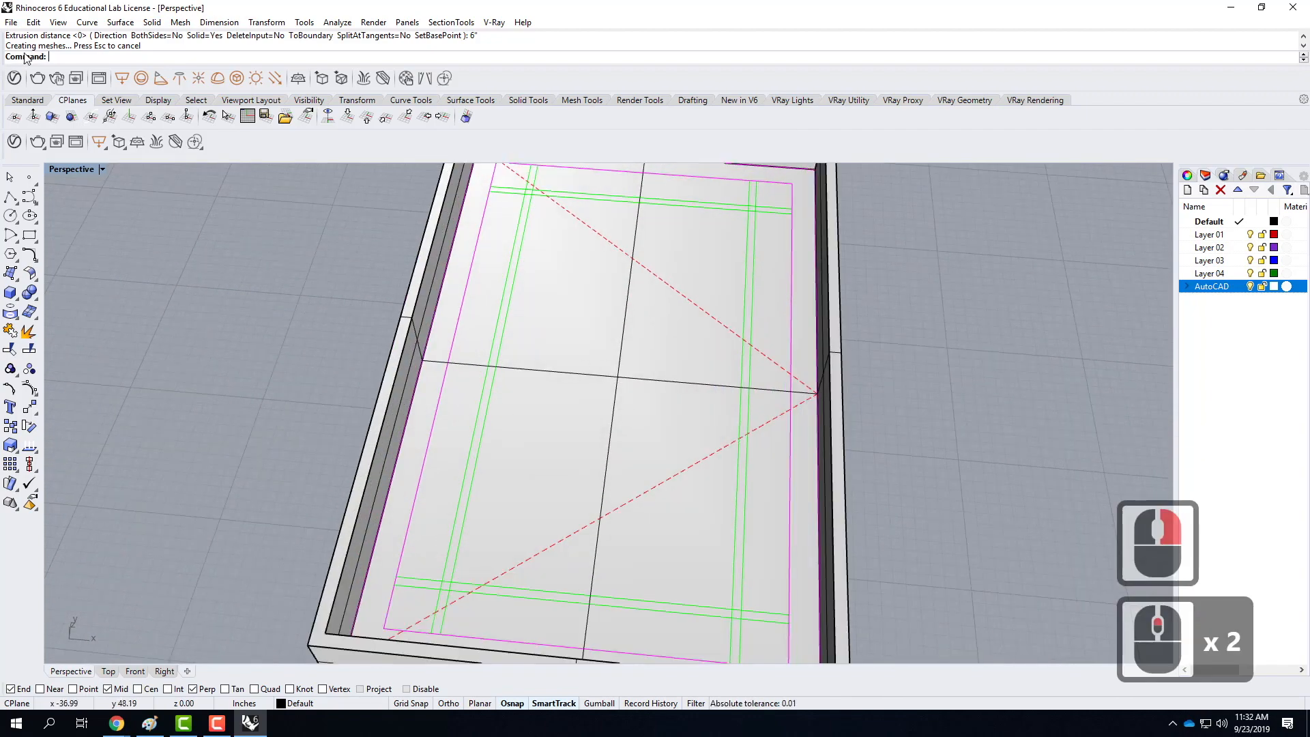
{"action": "left_click", "coordinate": [10, 23]}
{"action": "mouse_move", "coordinate": [33, 22]}
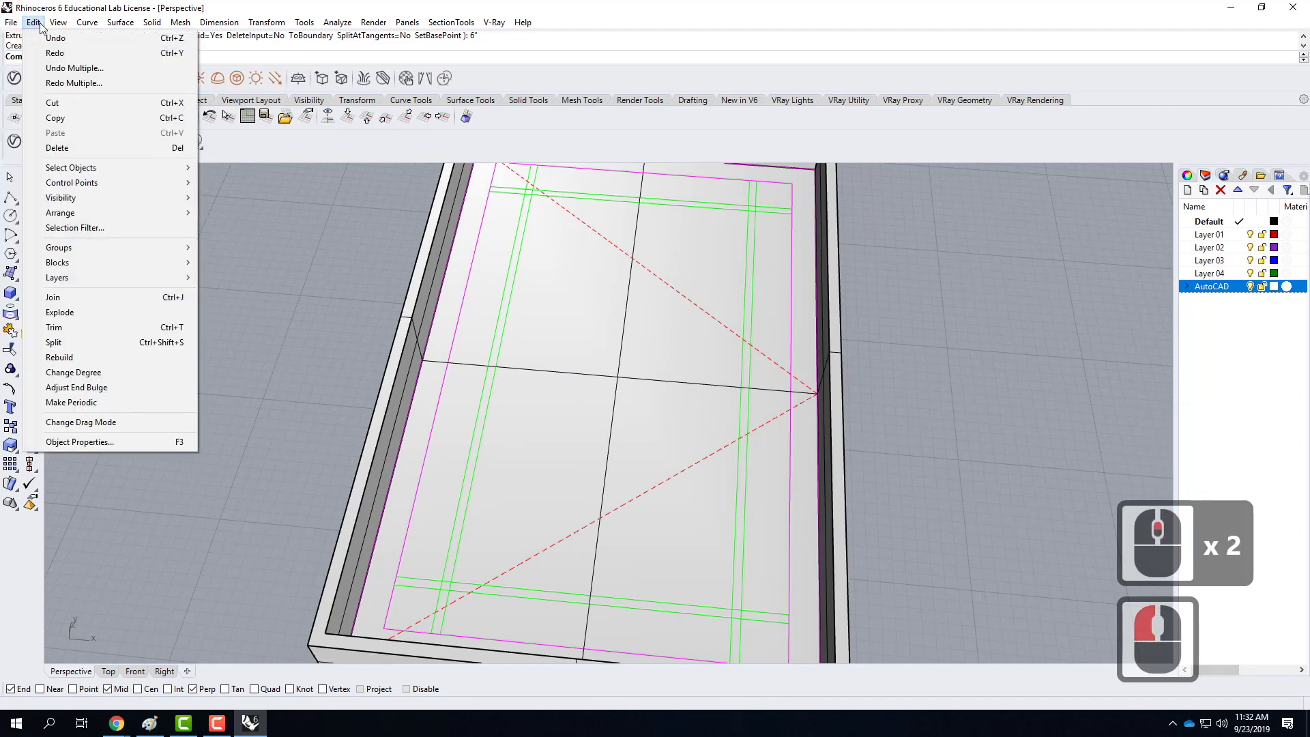
{"action": "left_click", "coordinate": [82, 343]}
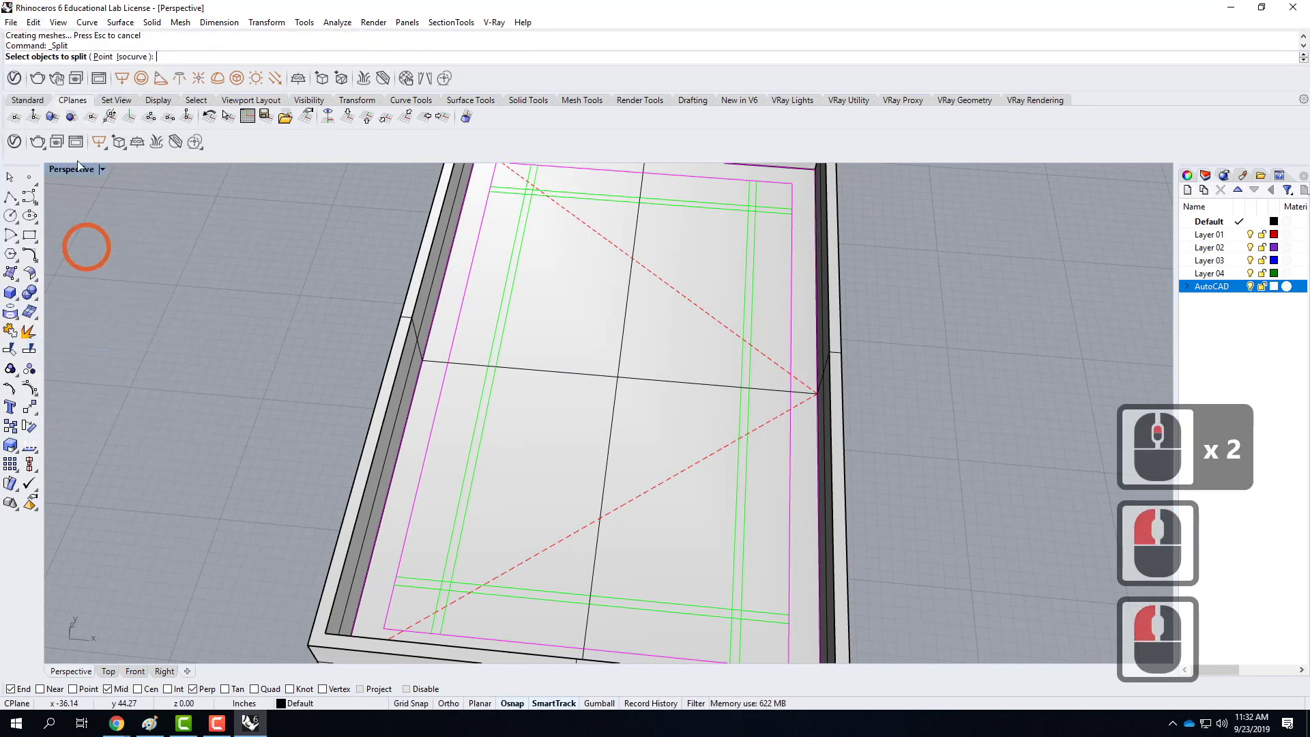
{"action": "left_click", "coordinate": [551, 446]}
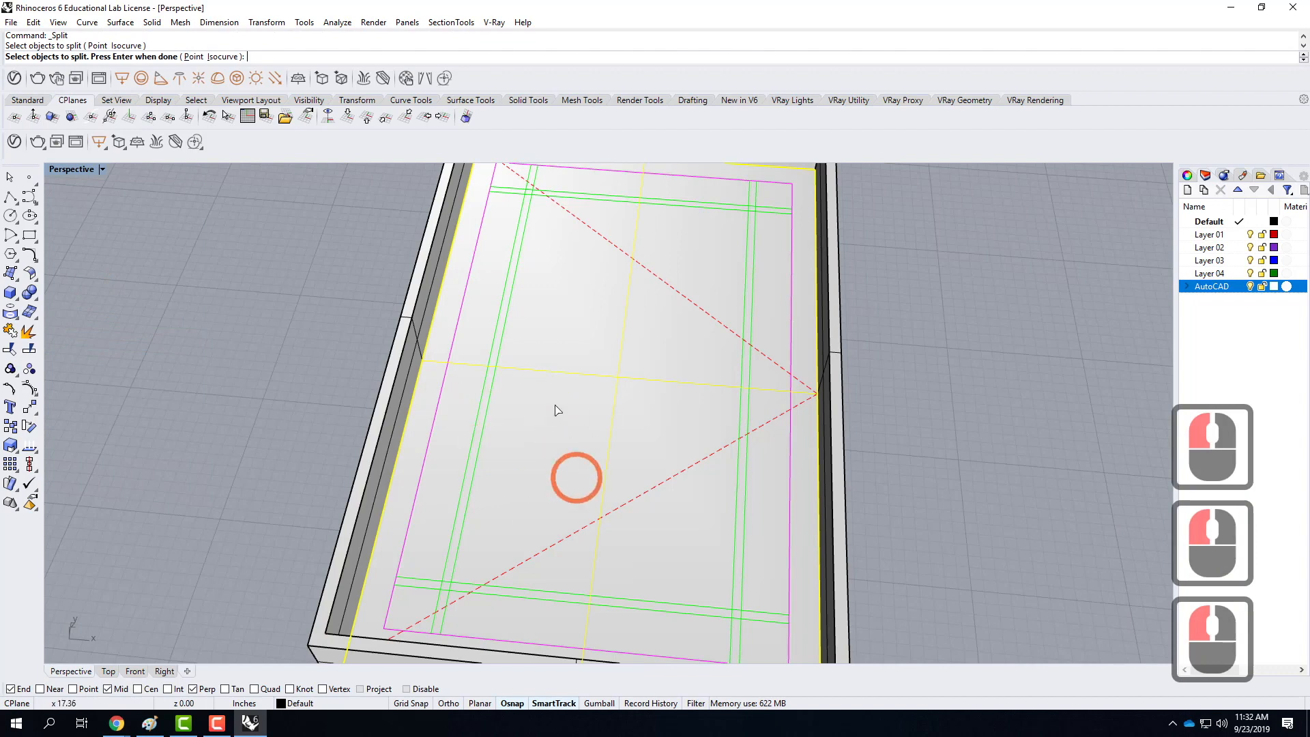
{"action": "key", "text": "Return"}
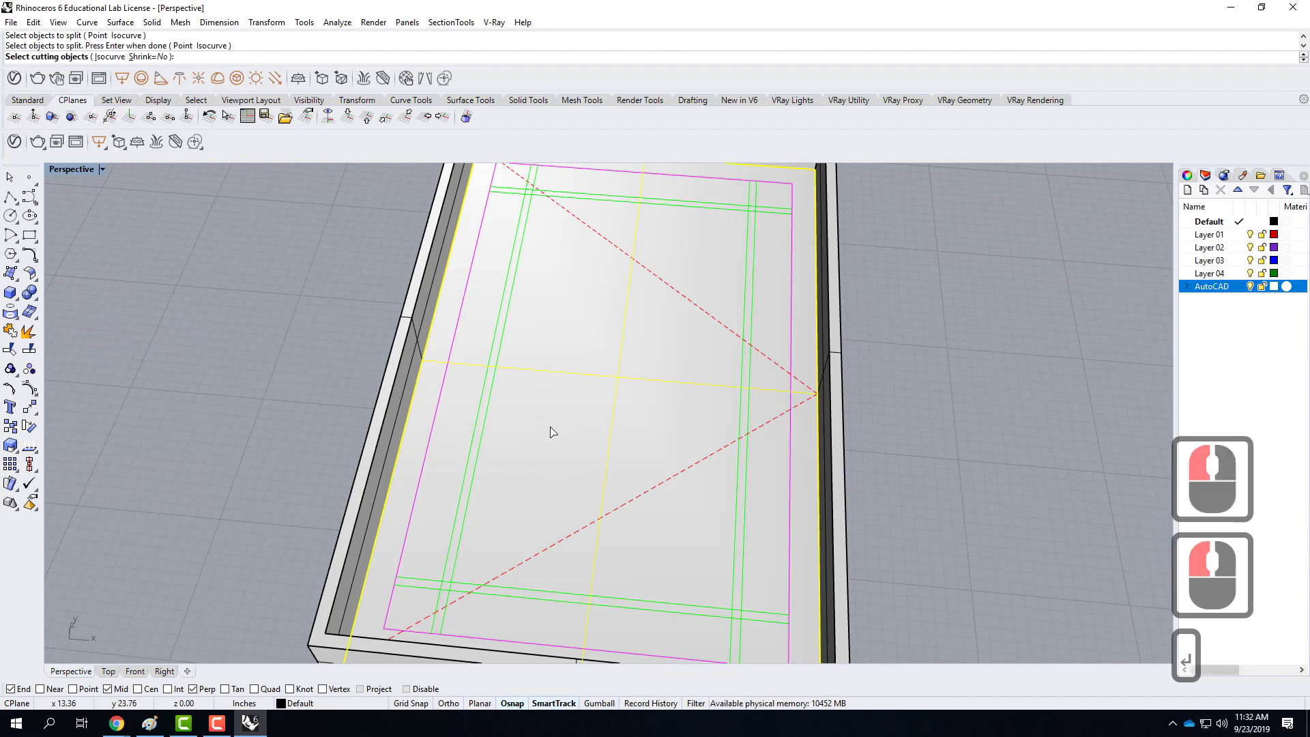
{"action": "left_click", "coordinate": [627, 476]}
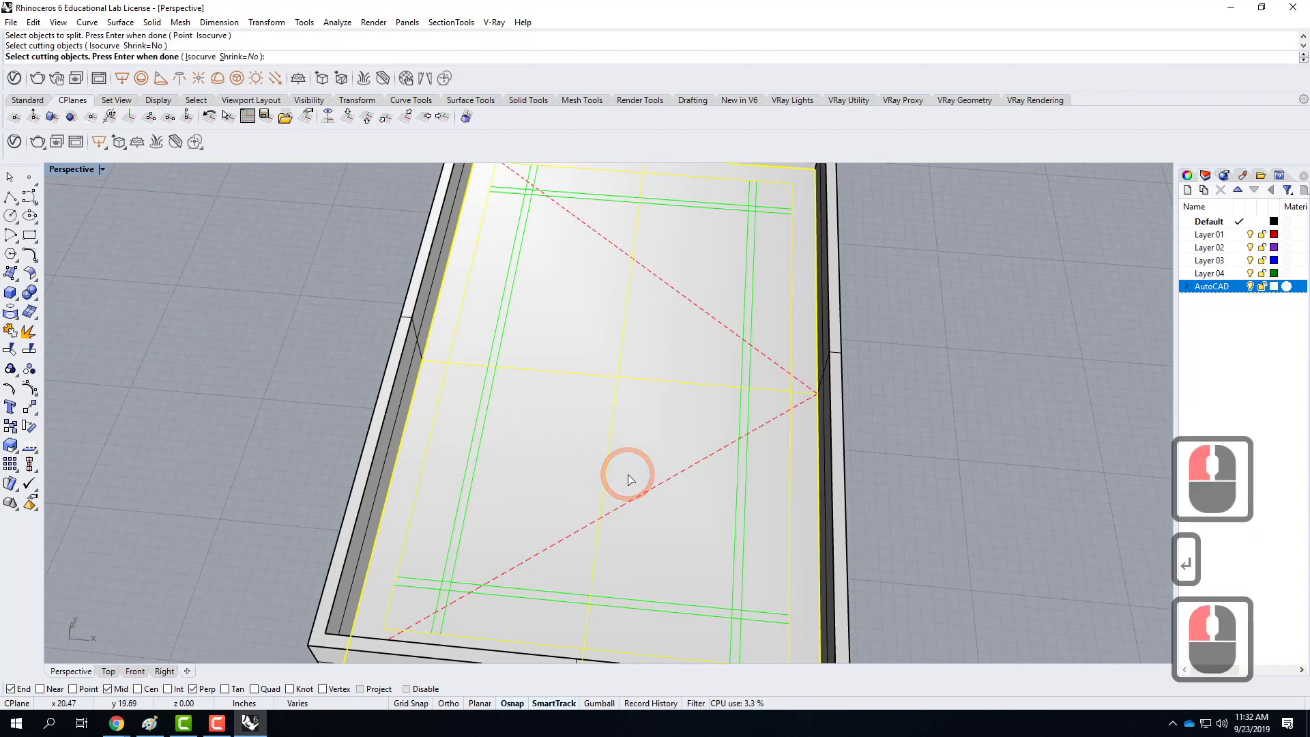
{"action": "key", "text": "Return"}
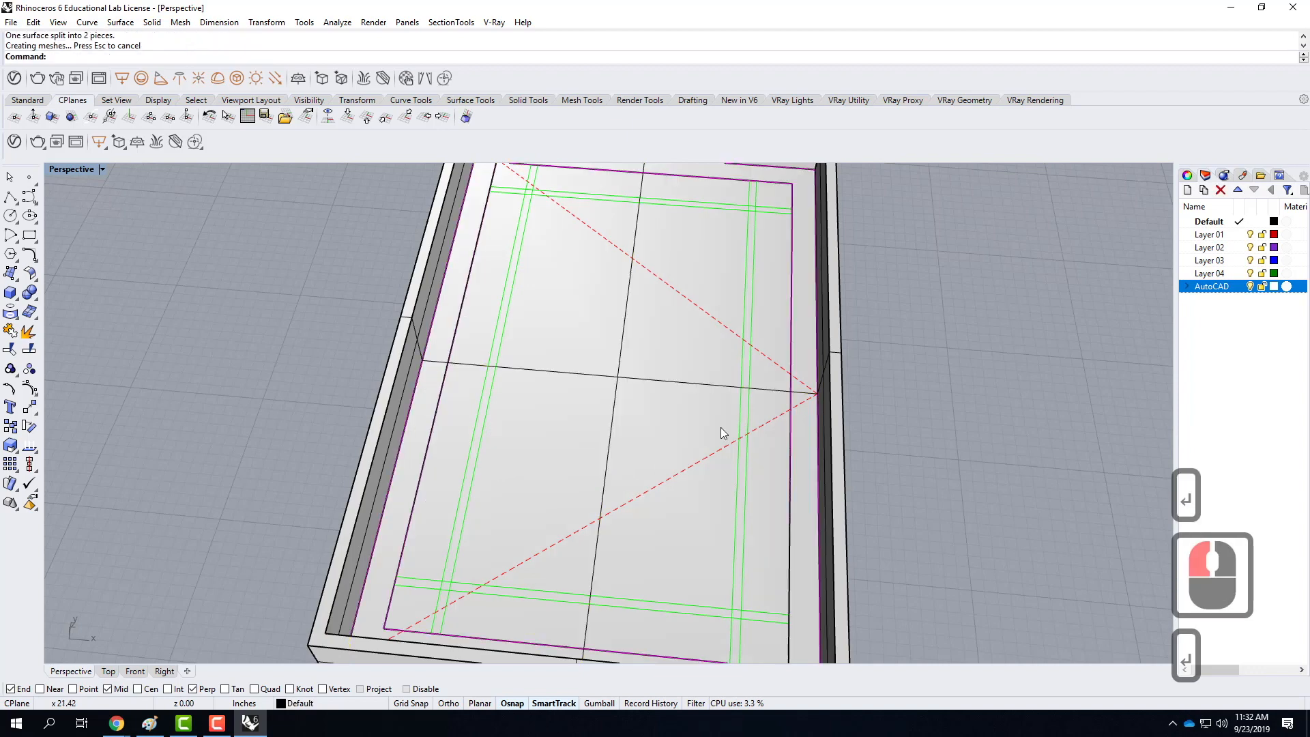
Step: Extrude the sash ring surface 1.5" as a solid using ExtrudeSrf
{"action": "left_click", "coordinate": [810, 450]}
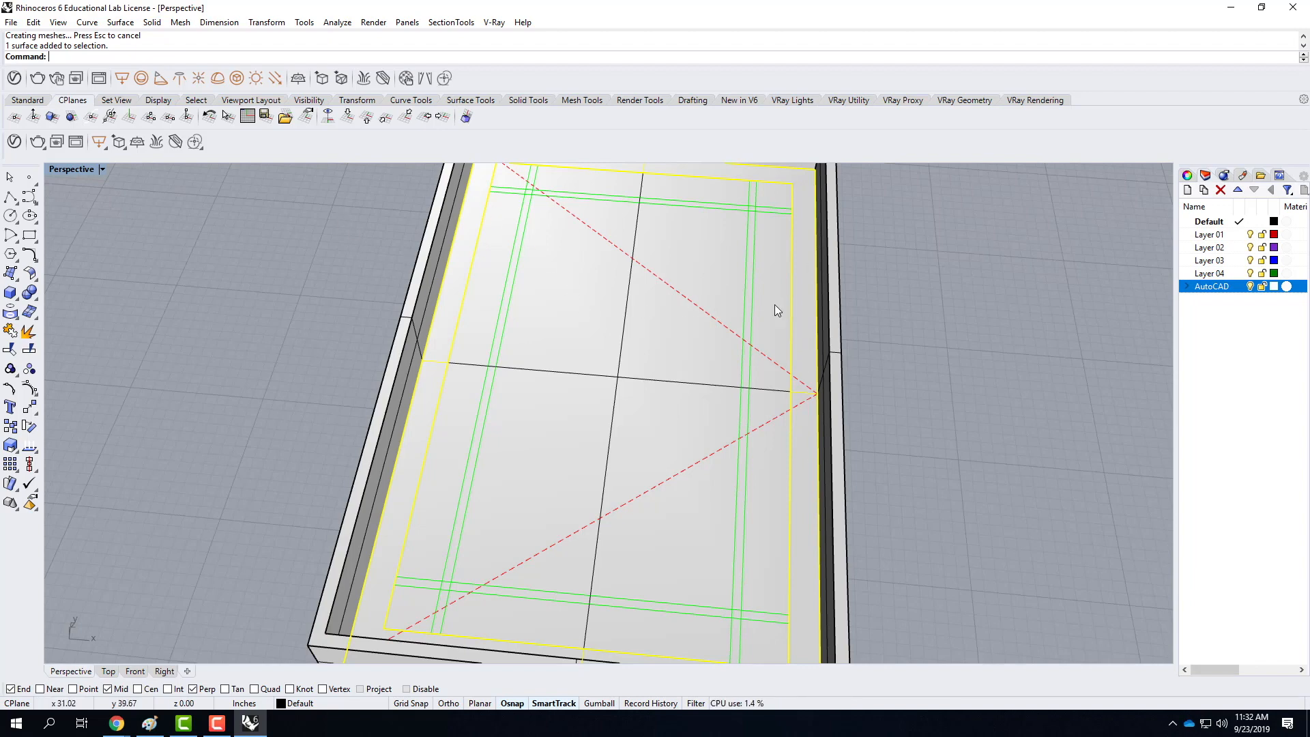
{"action": "type", "text": "extr"}
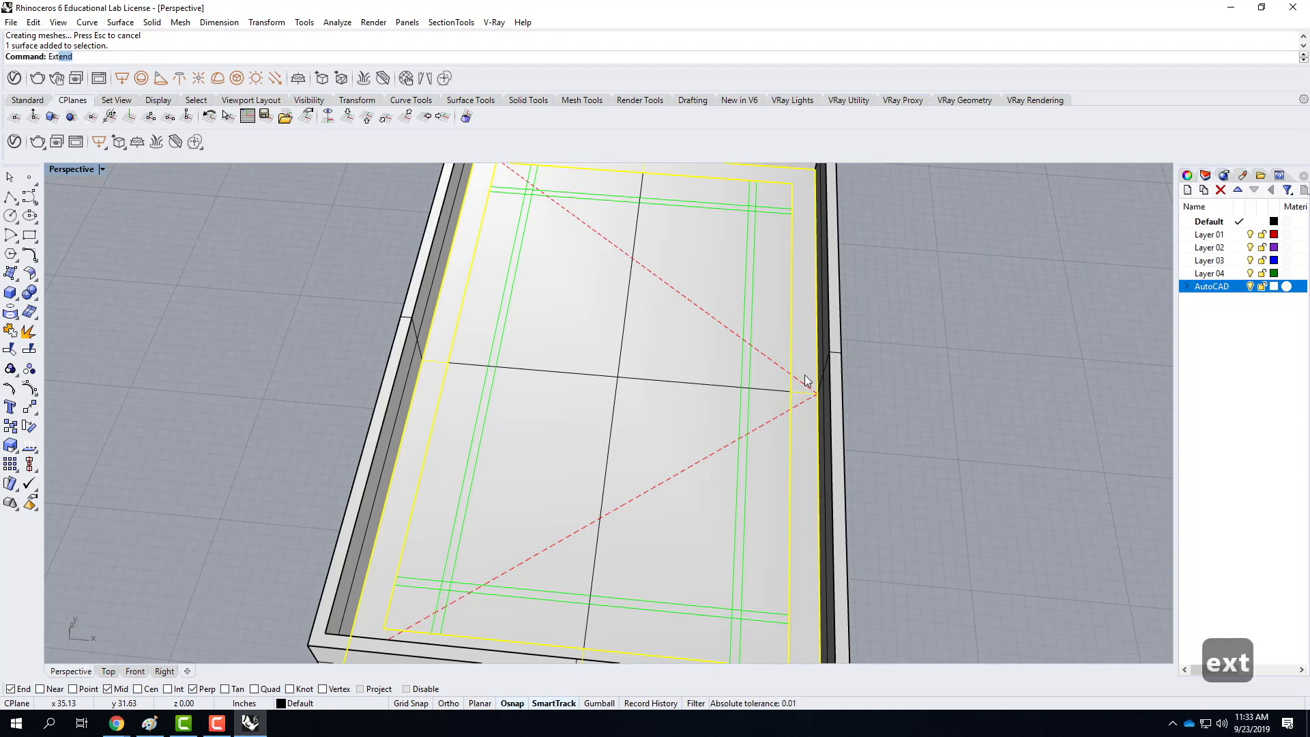
{"action": "type", "text": "udes"}
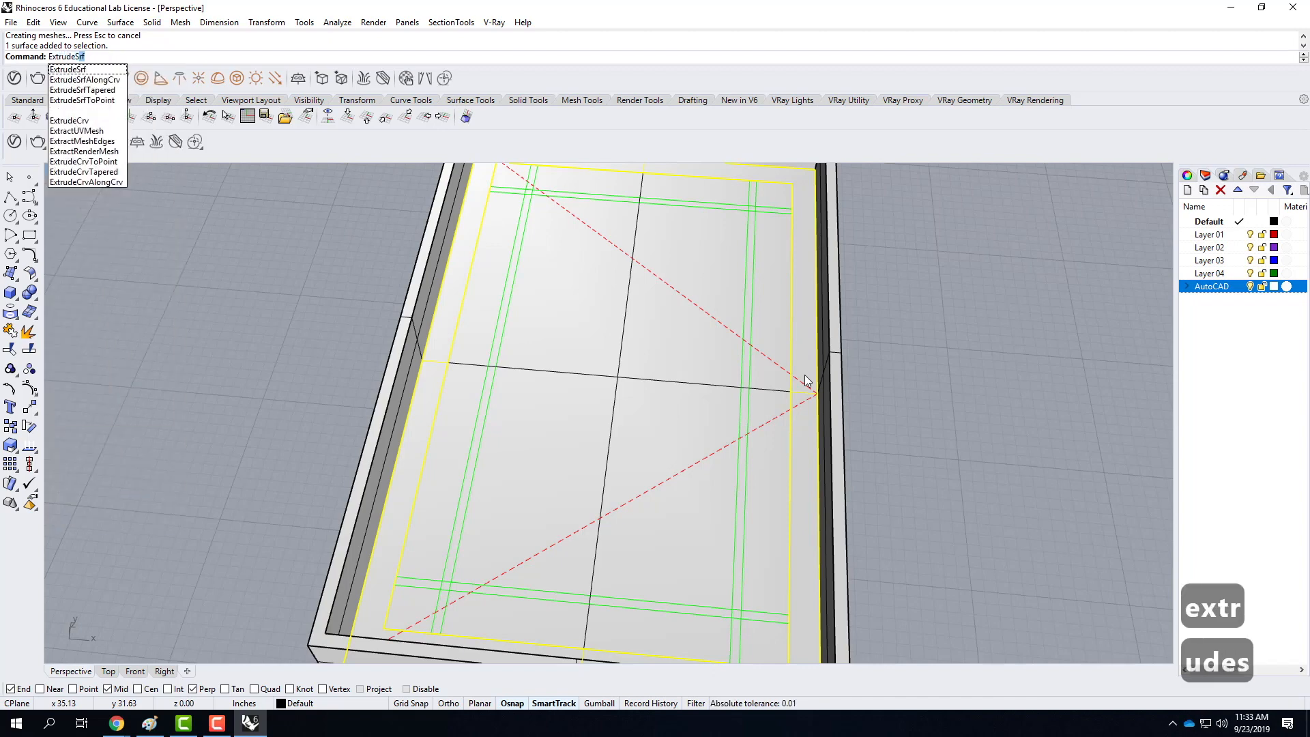
{"action": "key", "text": "Return"}
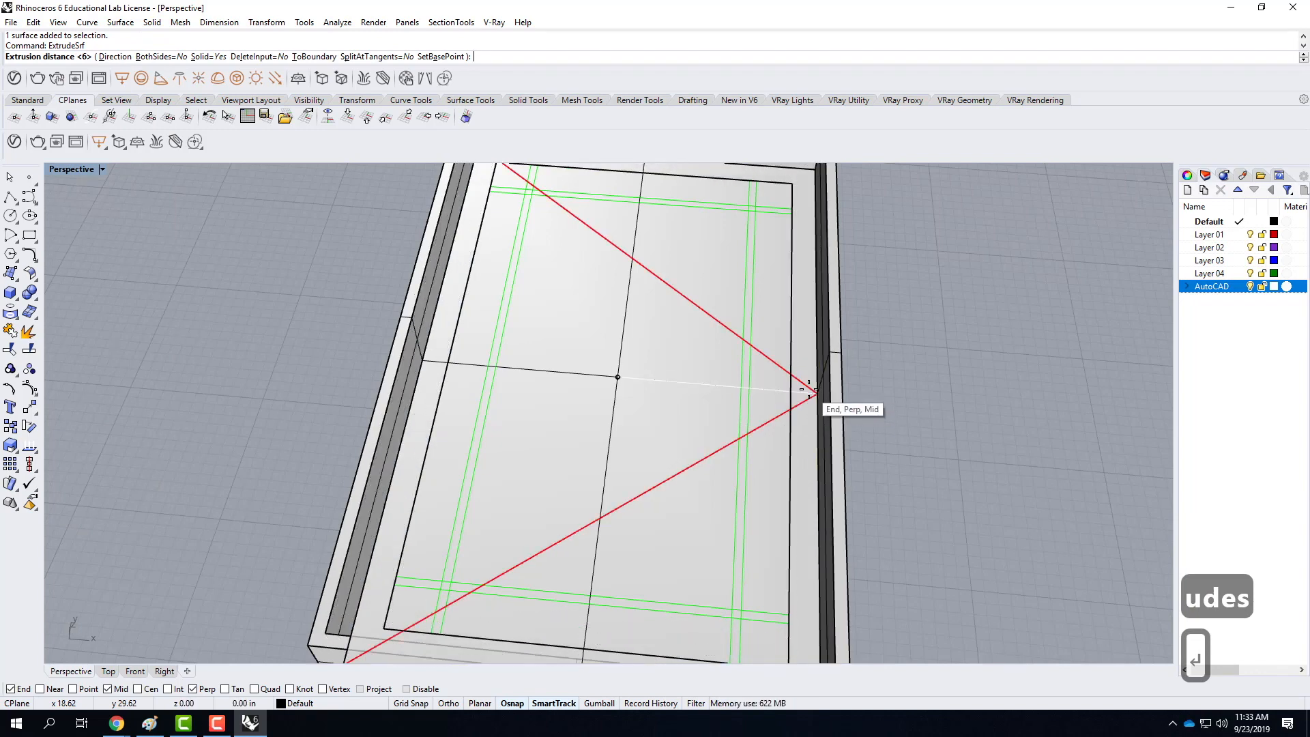
{"action": "type", "text": "1.5"}
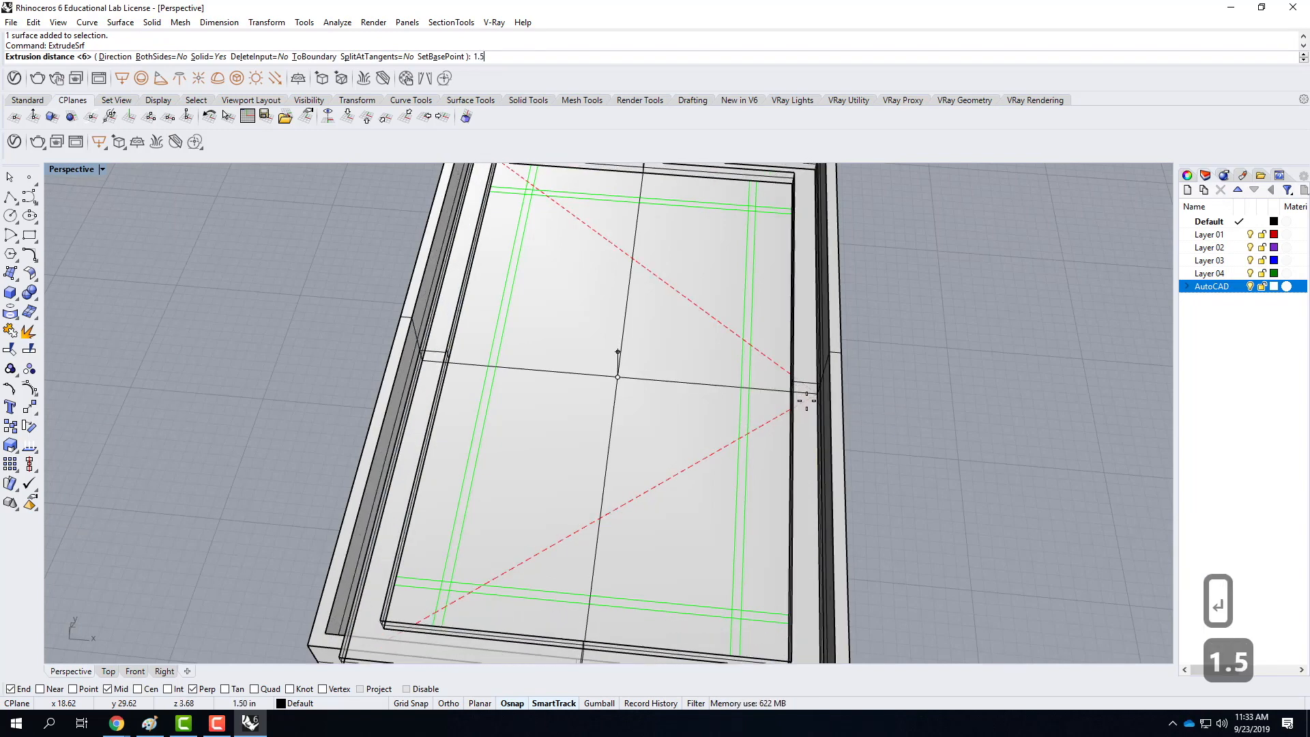
{"action": "key", "text": "Return"}
{"action": "scroll", "coordinate": [849, 421], "scroll_direction": "down", "scroll_amount": 3}
{"action": "right_click_drag", "start_coordinate": [892, 395], "coordinate": [658, 400]}
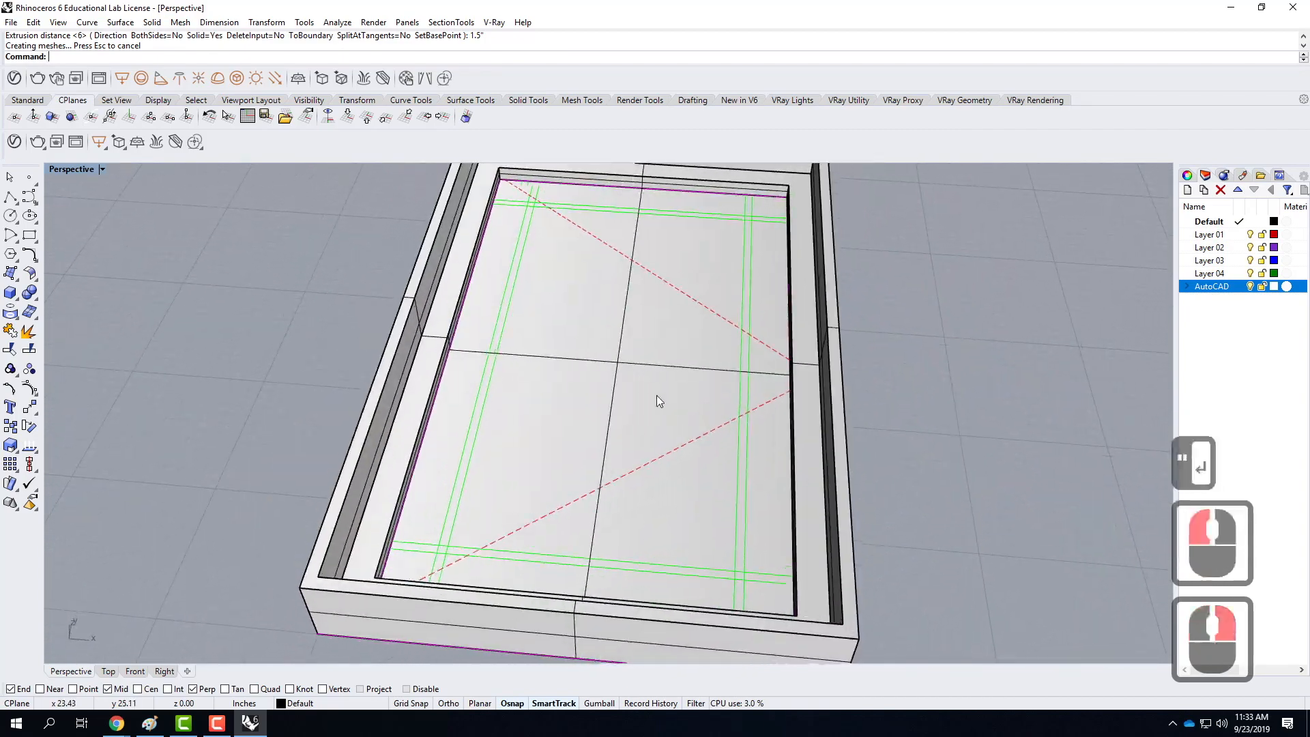
Step: Move the pane surface straight up from the sash's base to the middle of the sash's thickness
{"action": "left_click", "coordinate": [592, 370]}
{"action": "right_click_drag", "start_coordinate": [687, 272], "coordinate": [725, 318]}
{"action": "scroll", "coordinate": [732, 505], "scroll_direction": "down", "scroll_amount": 2}
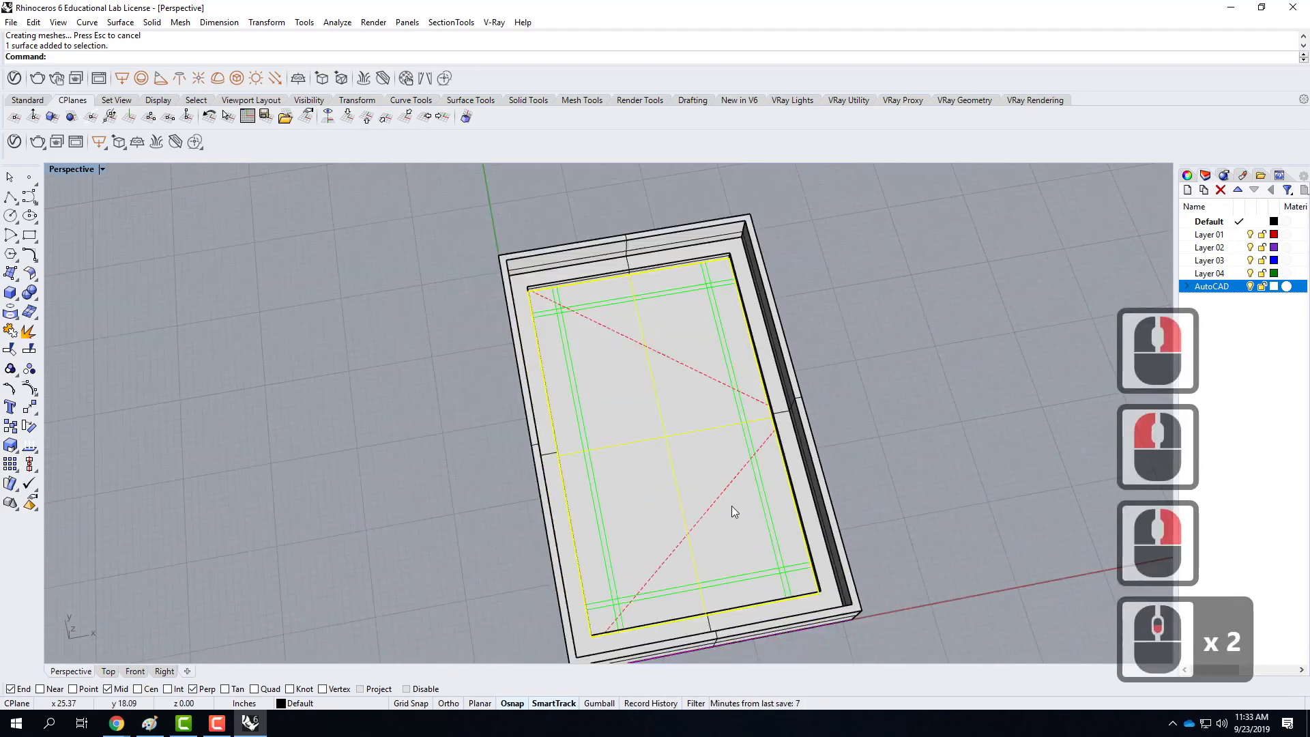
{"action": "scroll", "coordinate": [732, 269], "scroll_direction": "up", "scroll_amount": 4}
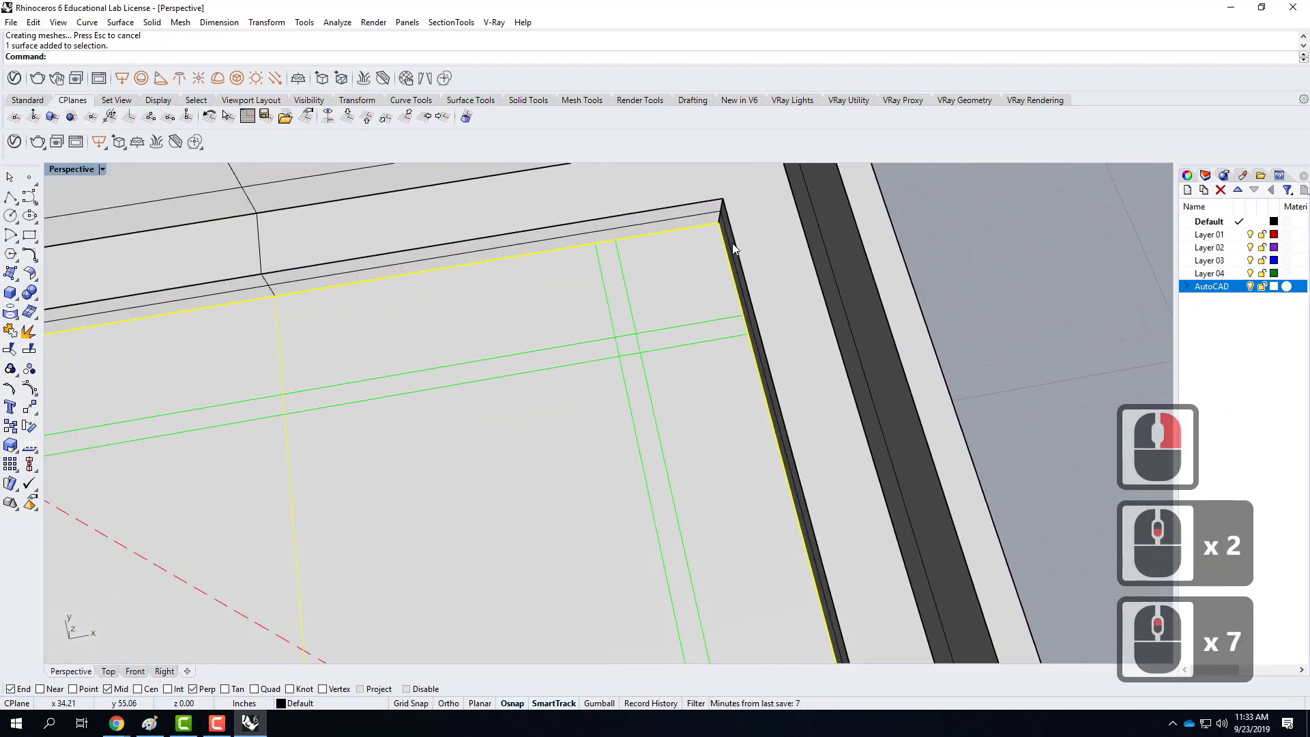
{"action": "type", "text": "move"}
{"action": "key", "text": "Return"}
{"action": "type", "text": "v"}
{"action": "key", "text": "Return"}
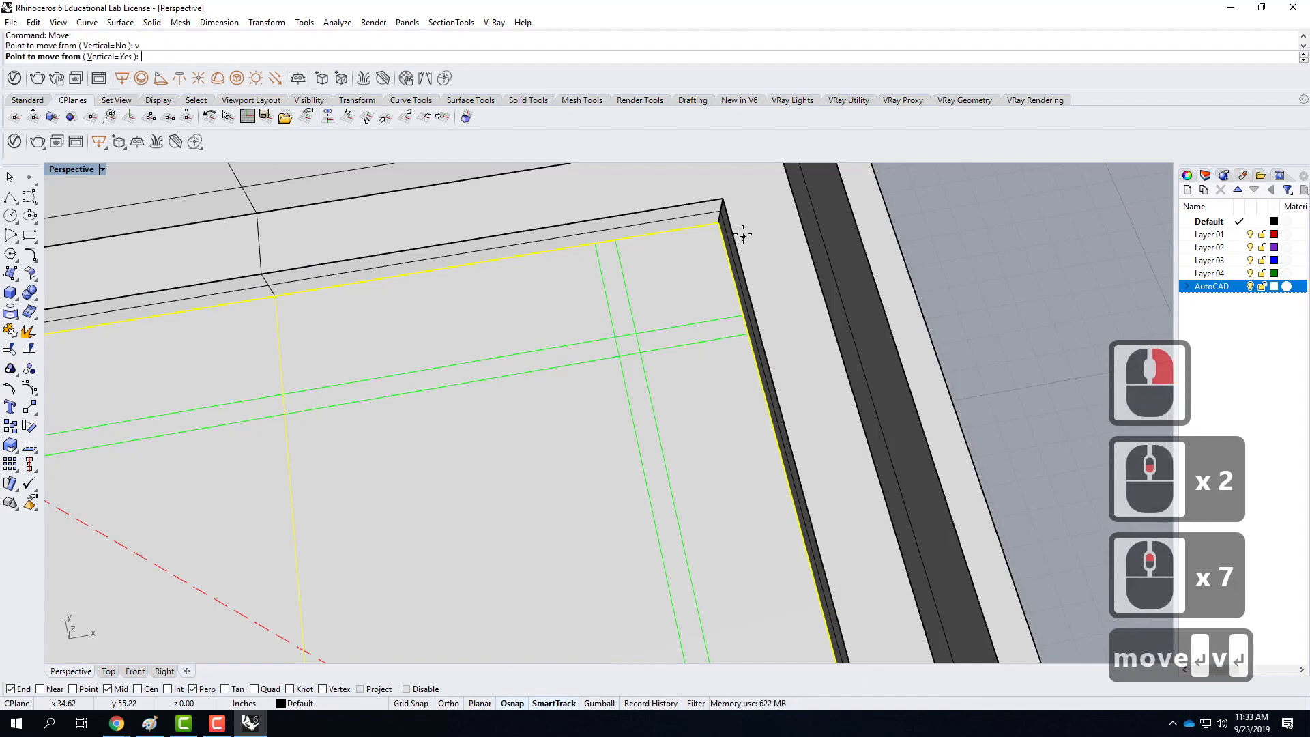
{"action": "left_click", "coordinate": [718, 216]}
{"action": "left_click", "coordinate": [788, 283]}
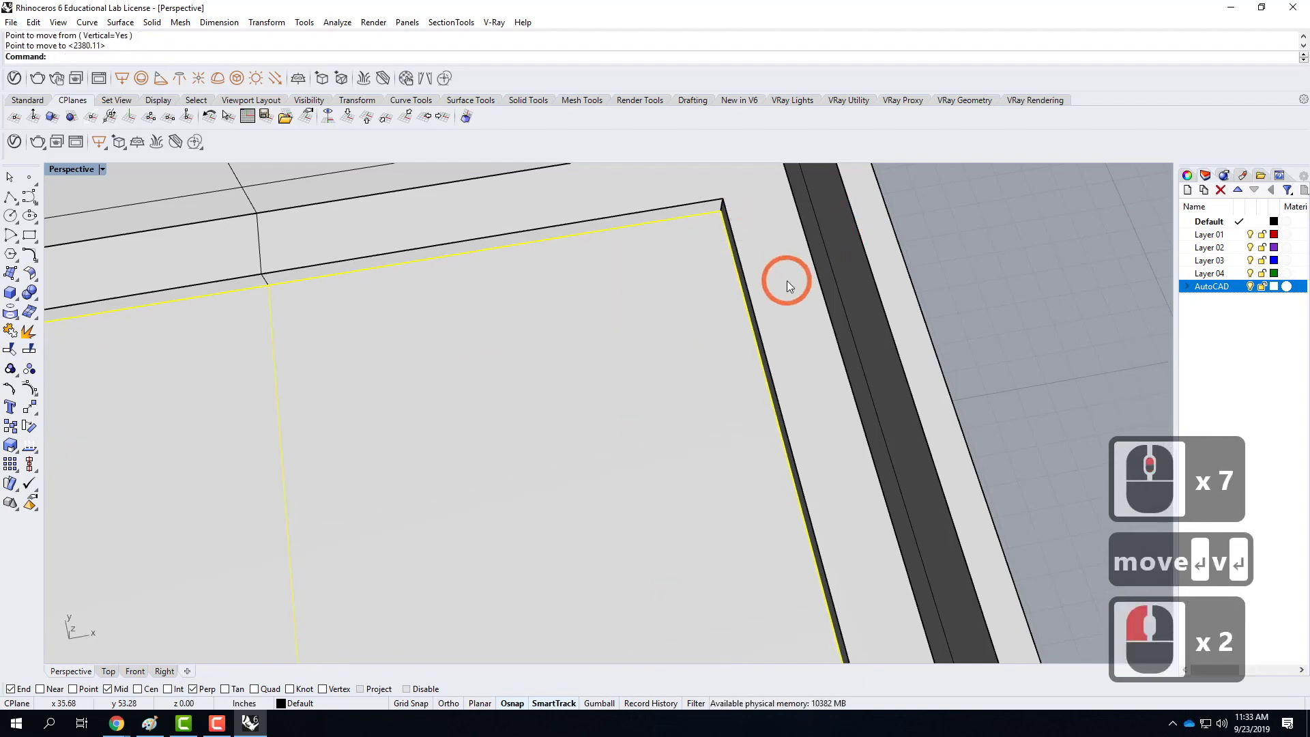
{"action": "scroll", "coordinate": [788, 280], "scroll_direction": "down", "scroll_amount": 3}
{"action": "right_click_drag", "start_coordinate": [714, 357], "coordinate": [717, 331]}
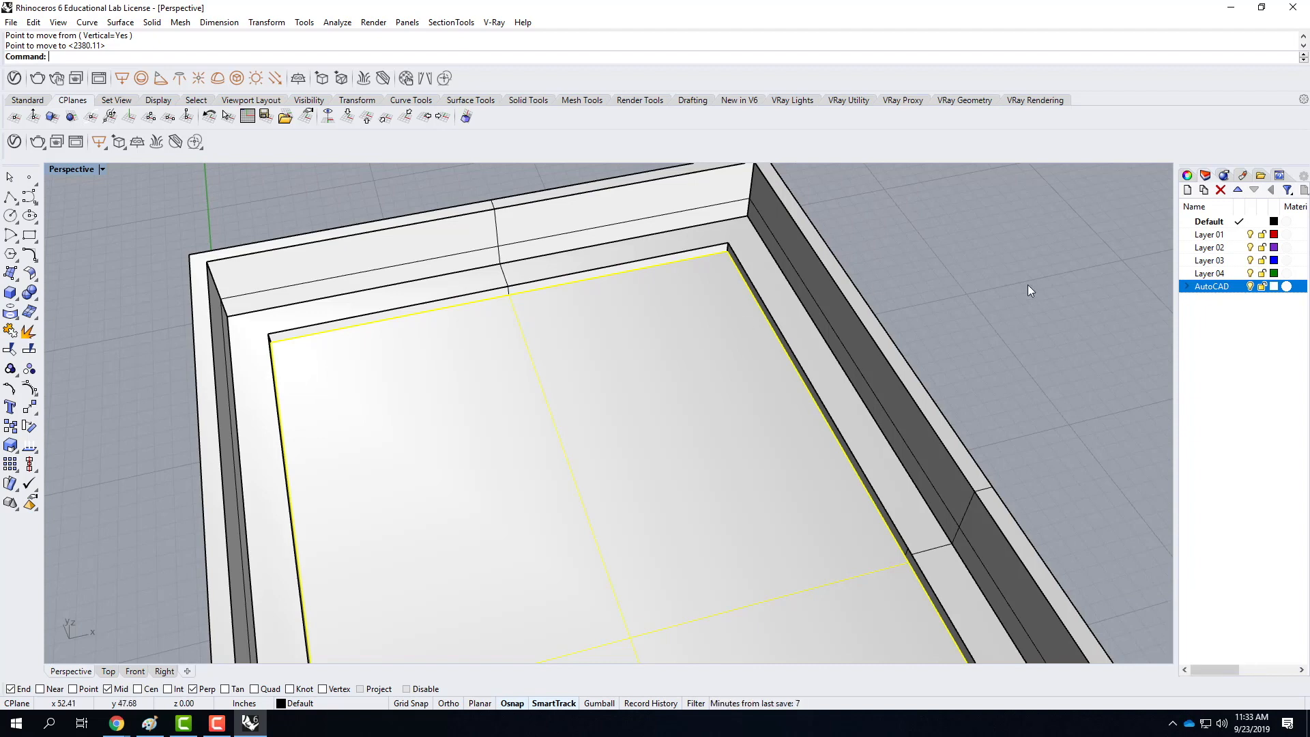
{"action": "left_click", "coordinate": [621, 454]}
{"action": "left_click", "coordinate": [584, 469]}
{"action": "left_click", "coordinate": [1030, 389]}
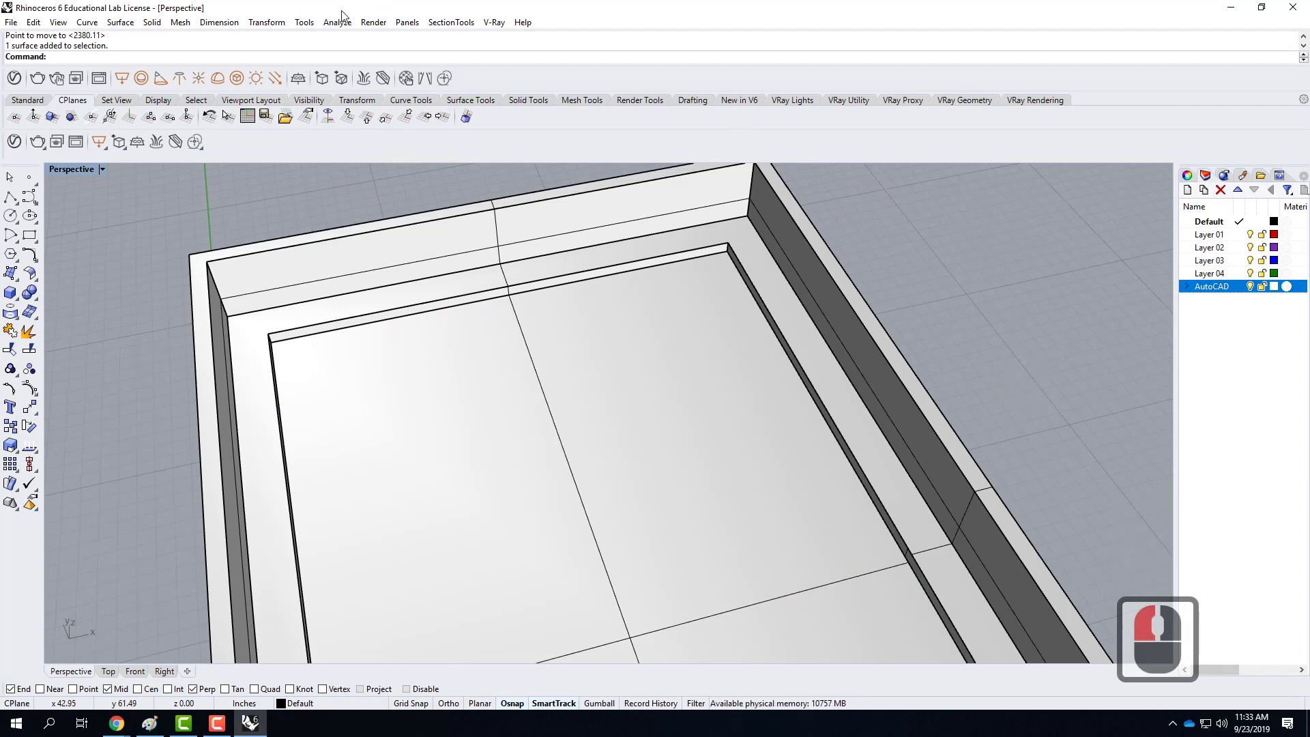
{"action": "left_click", "coordinate": [267, 23]}
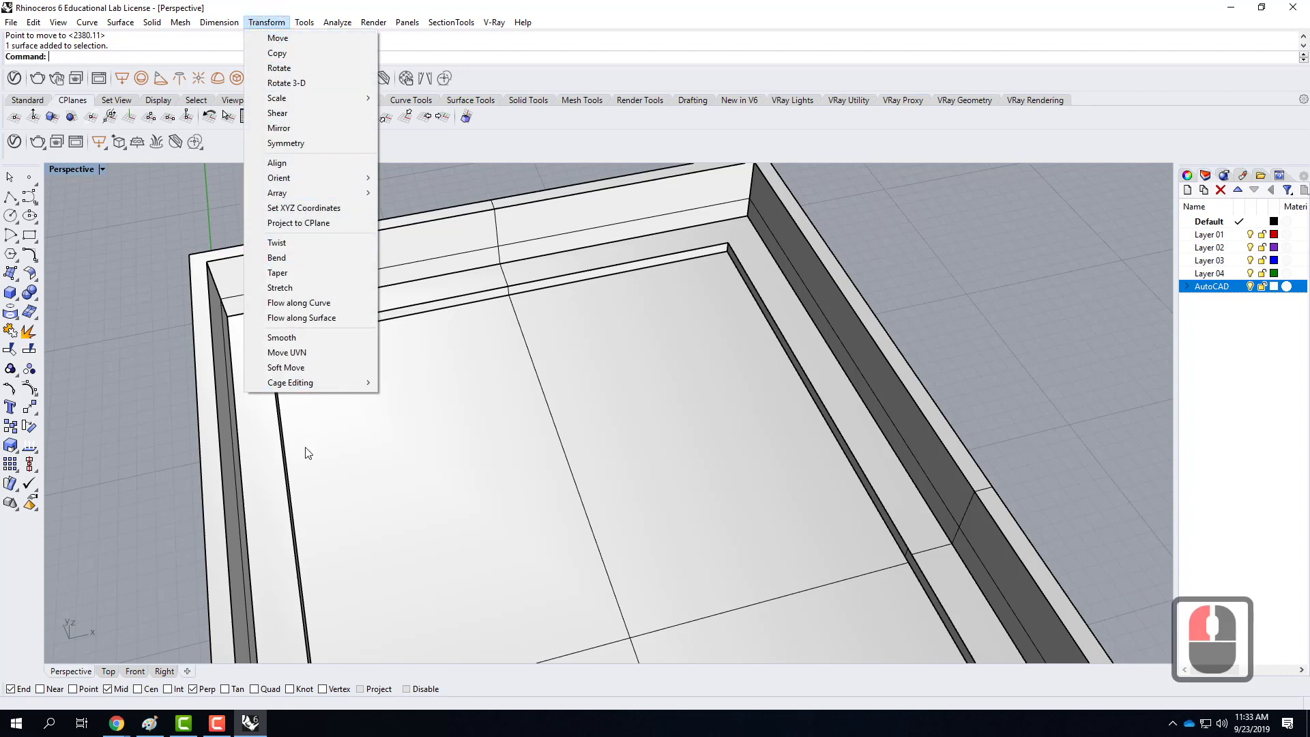
{"action": "left_click", "coordinate": [271, 20]}
{"action": "left_click", "coordinate": [267, 22]}
Step: Offset the pane surface to both sides by 0.25" as a solid, deleting the input surface
{"action": "mouse_move", "coordinate": [139, 21]}
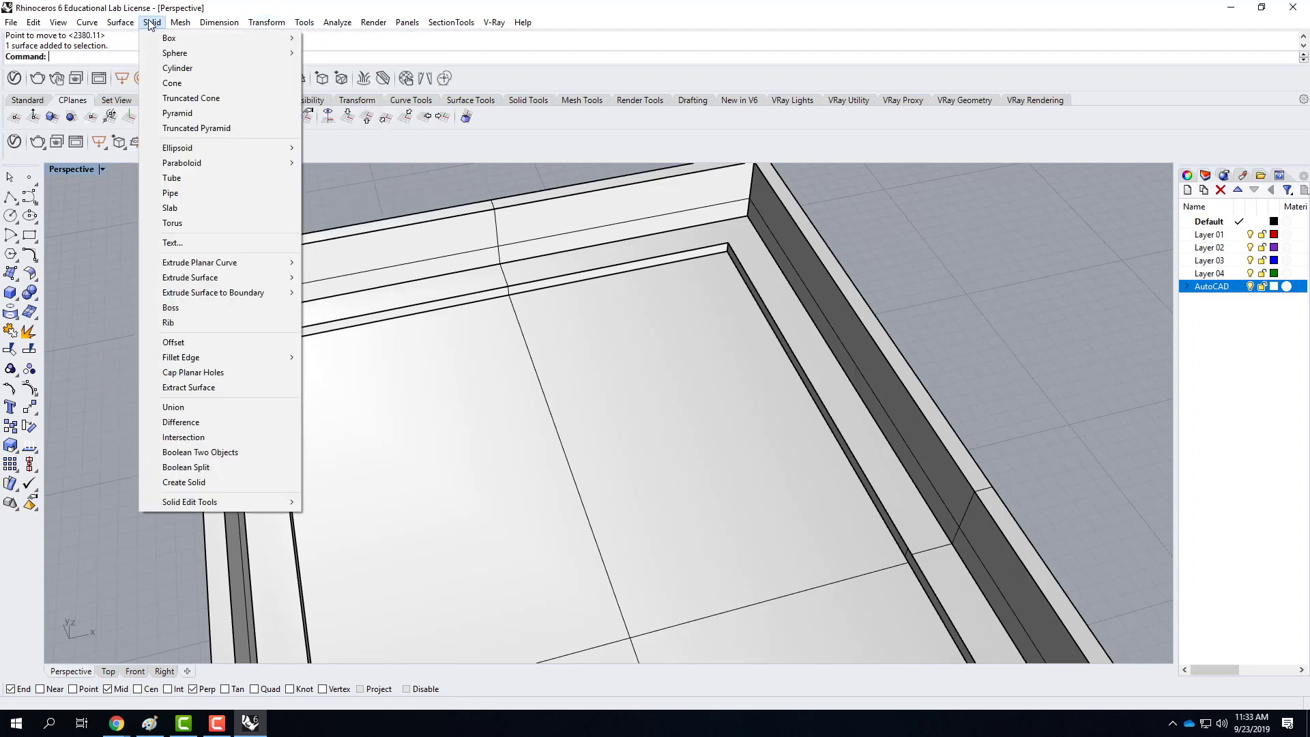
{"action": "left_click", "coordinate": [179, 347]}
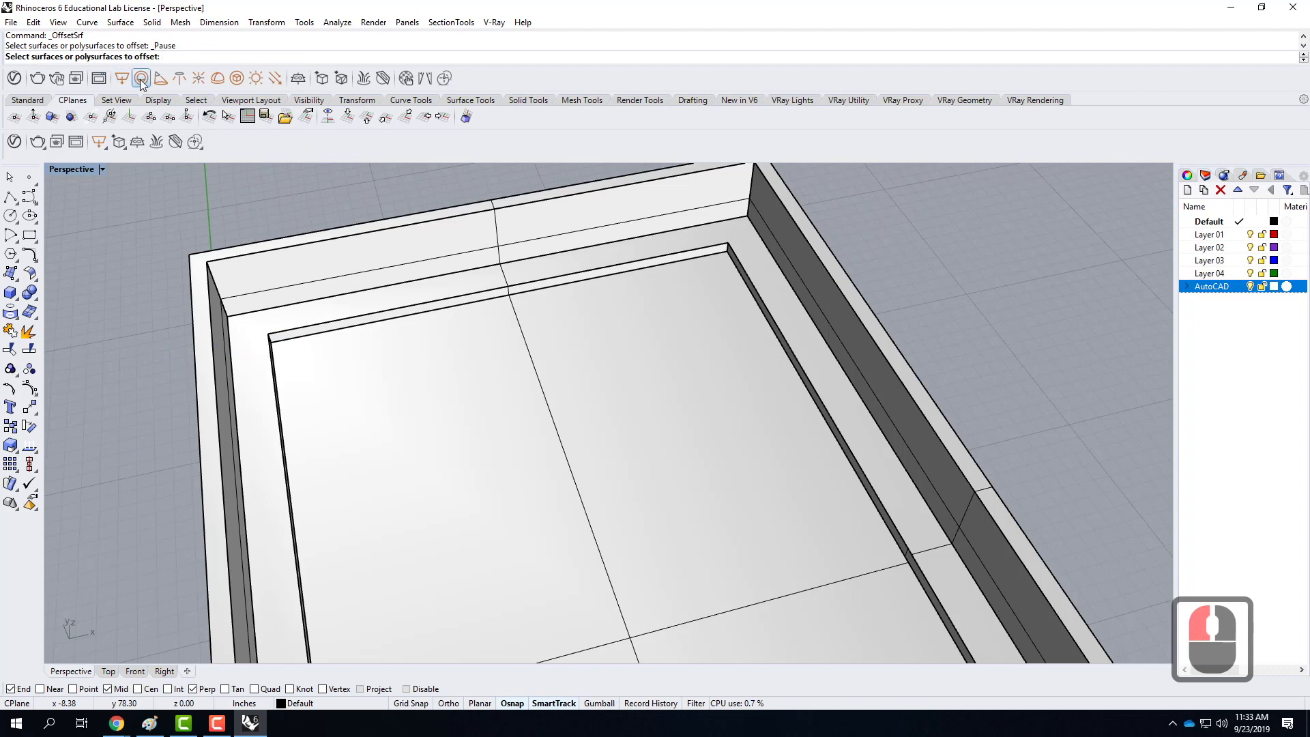
{"action": "left_click", "coordinate": [556, 520]}
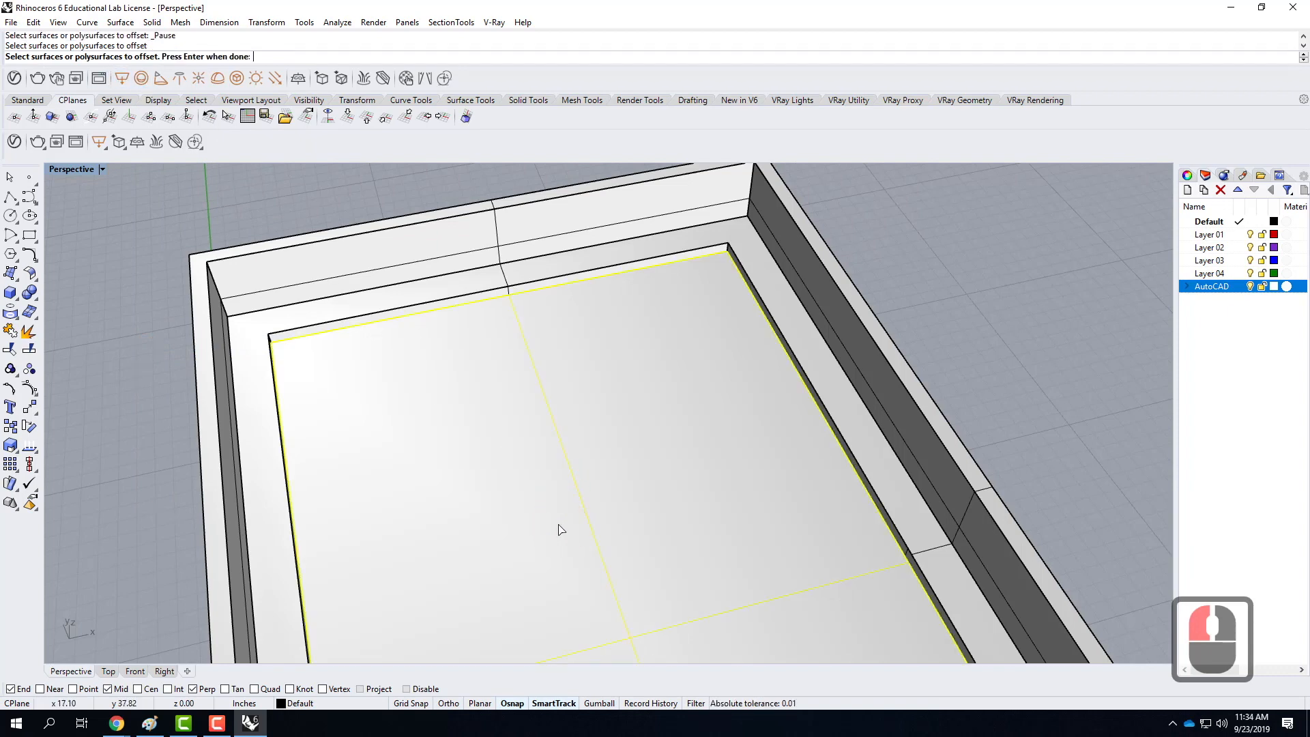
{"action": "key", "text": "Return"}
{"action": "scroll", "coordinate": [556, 526], "scroll_direction": "down", "scroll_amount": 4}
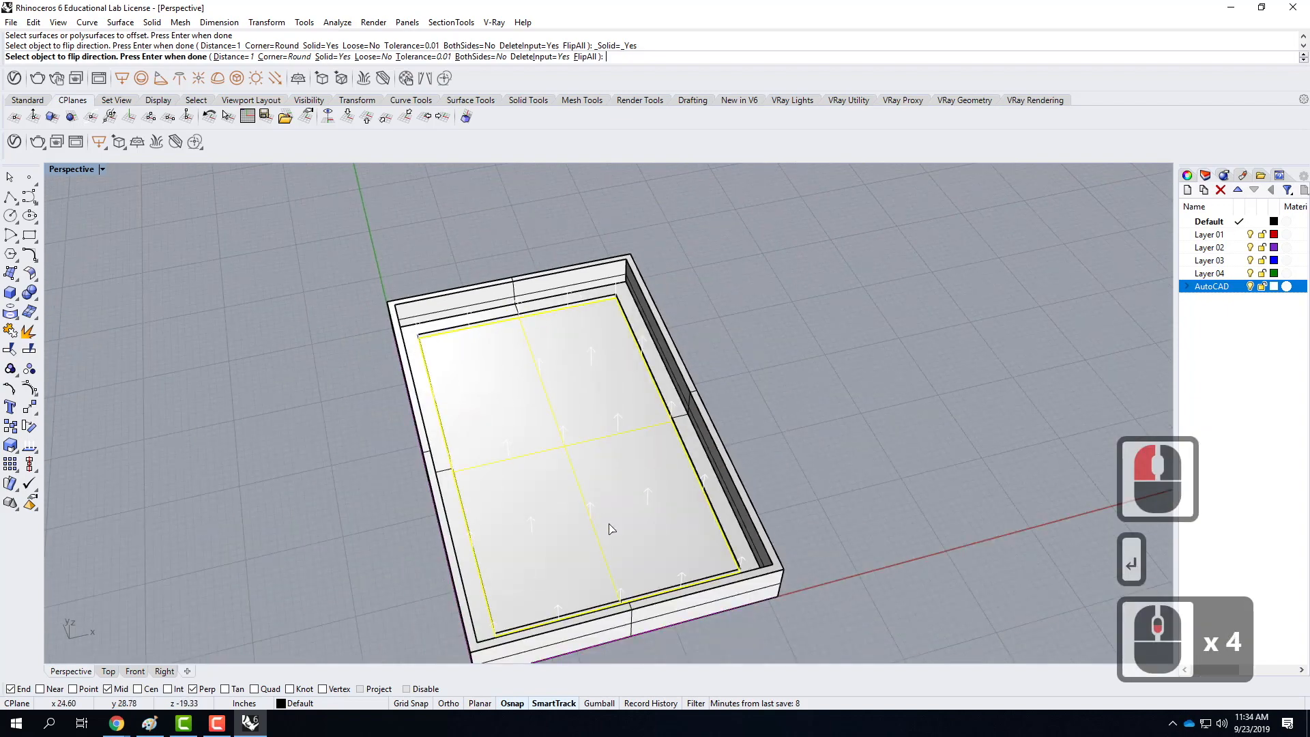
{"action": "scroll", "coordinate": [611, 531], "scroll_direction": "up", "scroll_amount": 3}
{"action": "mouse_move", "coordinate": [641, 530]}
{"action": "right_mouse_down"}
{"action": "mouse_move", "coordinate": [617, 477]}
{"action": "mouse_move", "coordinate": [625, 485]}
{"action": "right_mouse_up"}
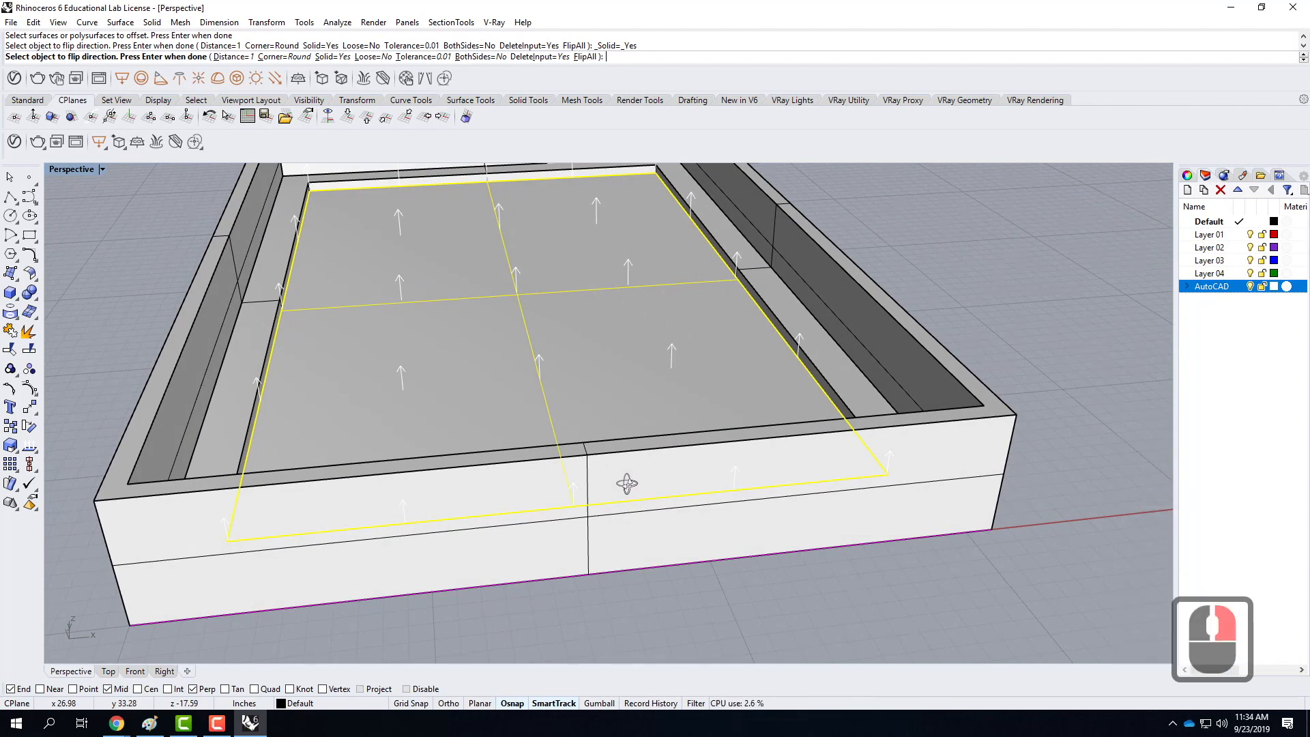
{"action": "left_click", "coordinate": [481, 57]}
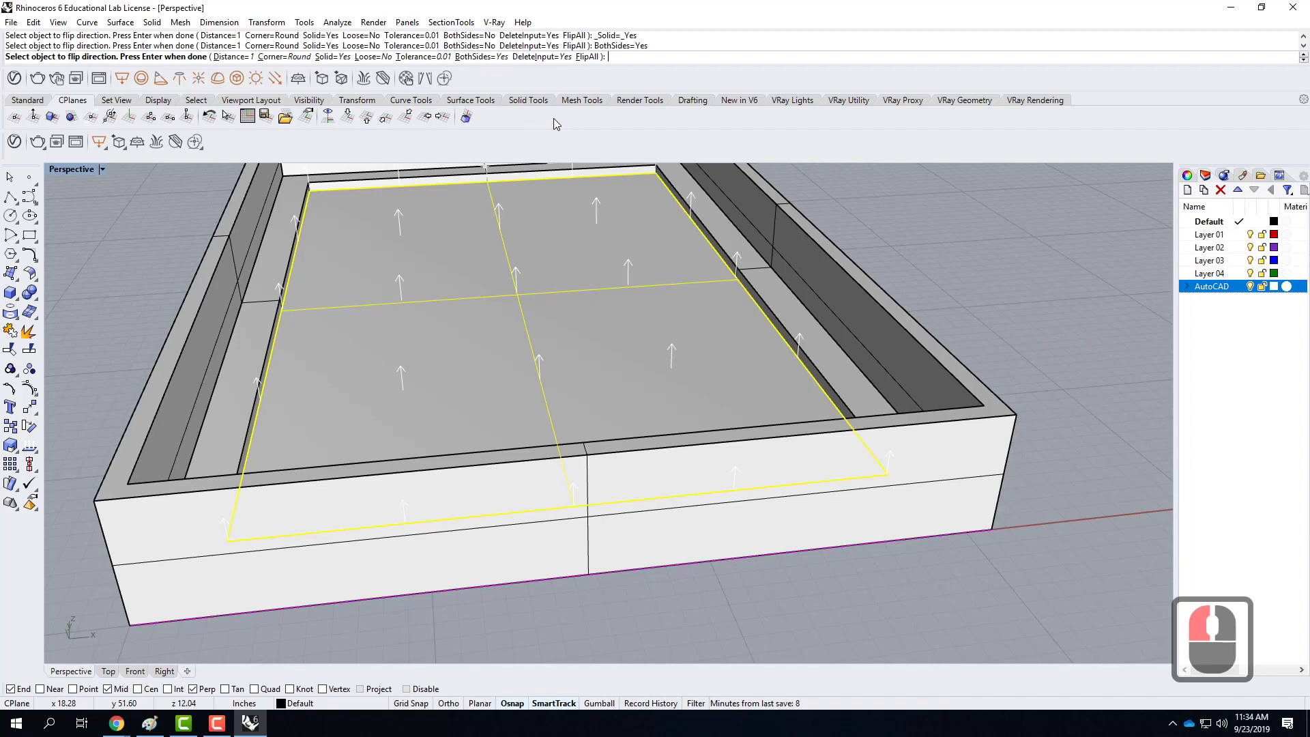
{"action": "left_click", "coordinate": [239, 57]}
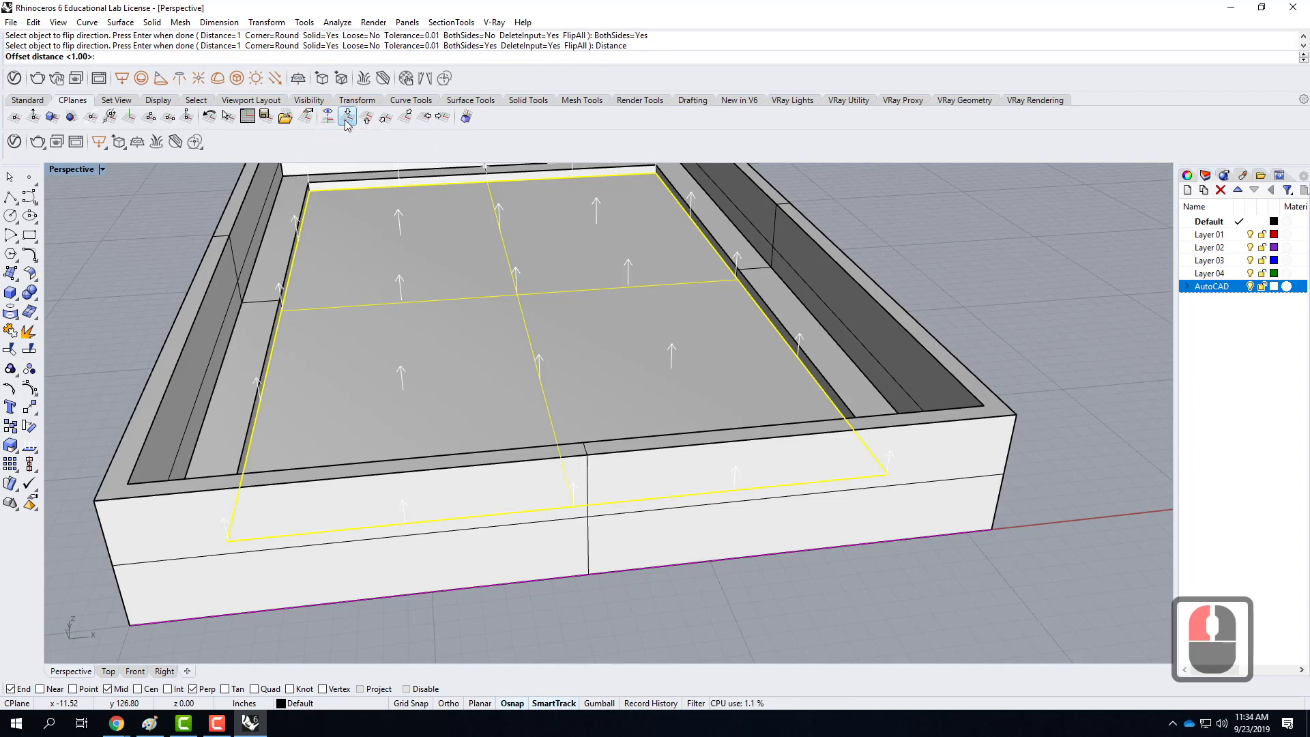
{"action": "type", "text": ".25"}
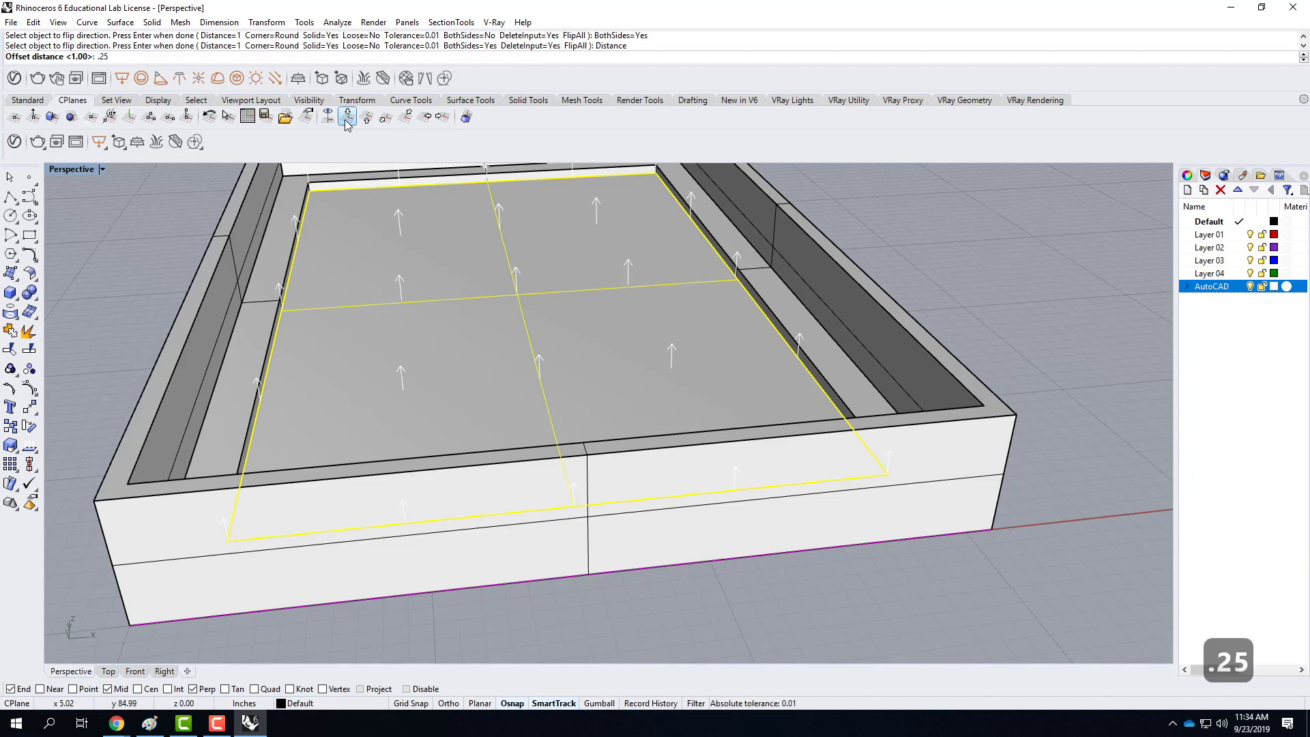
{"action": "key", "text": "Return"}
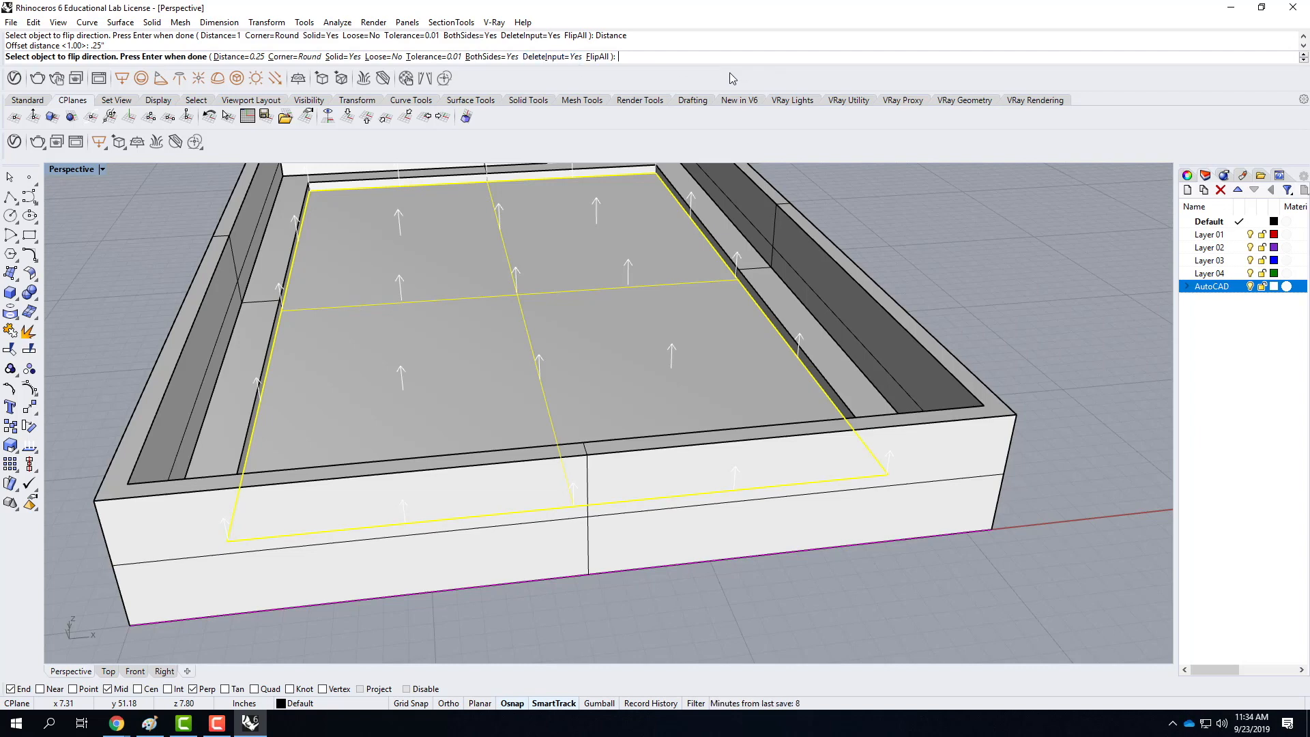
{"action": "key", "text": "Return"}
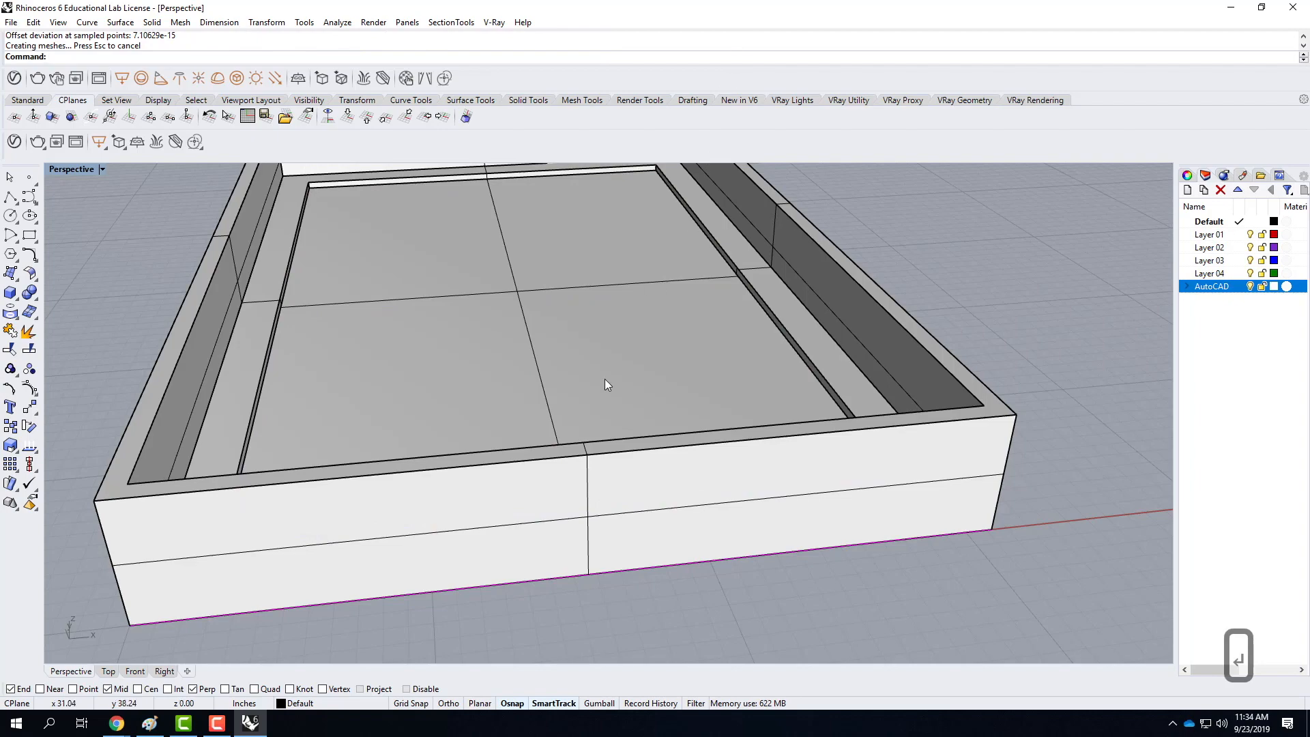
Step: Select the thickened glass pane and examine how it sits within the sash from below and from above
{"action": "right_click_drag", "start_coordinate": [437, 337], "coordinate": [676, 266]}
{"action": "left_click", "coordinate": [635, 403]}
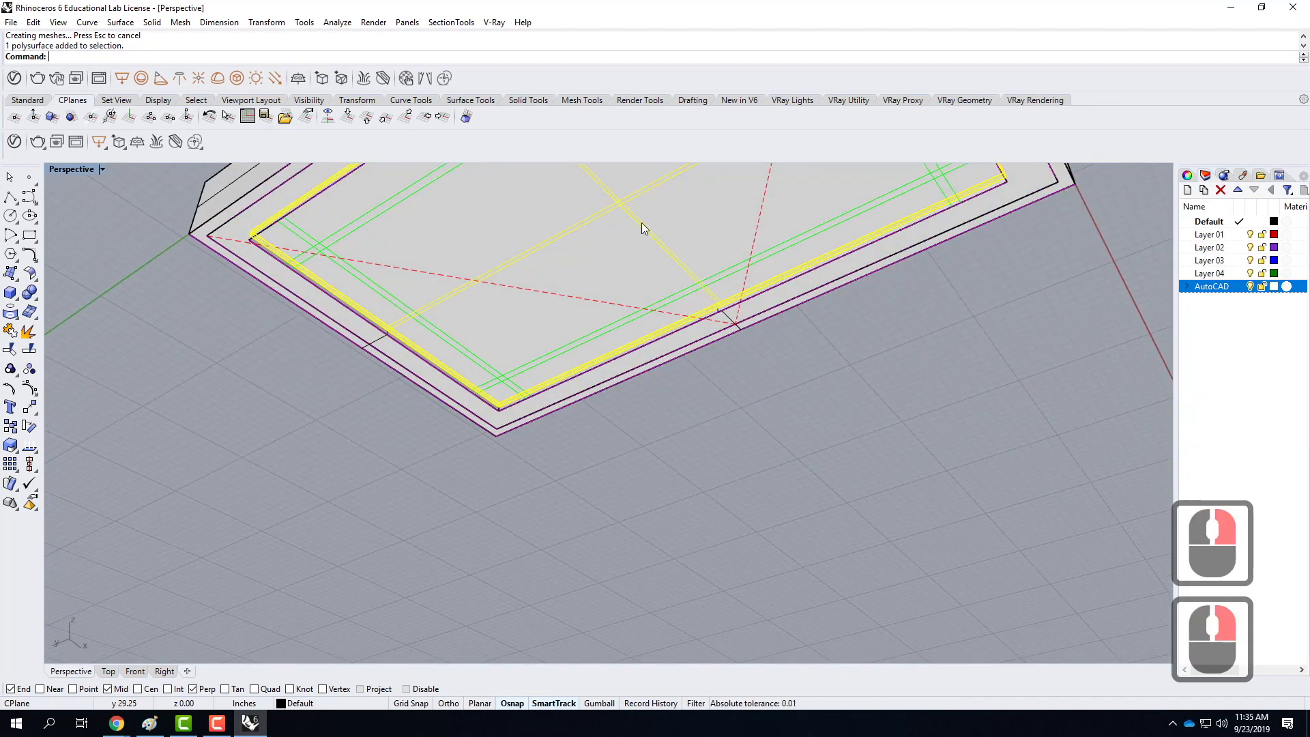
{"action": "right_click_drag", "start_coordinate": [641, 222], "coordinate": [623, 427]}
{"action": "scroll", "coordinate": [228, 342], "scroll_direction": "up", "scroll_amount": 3}
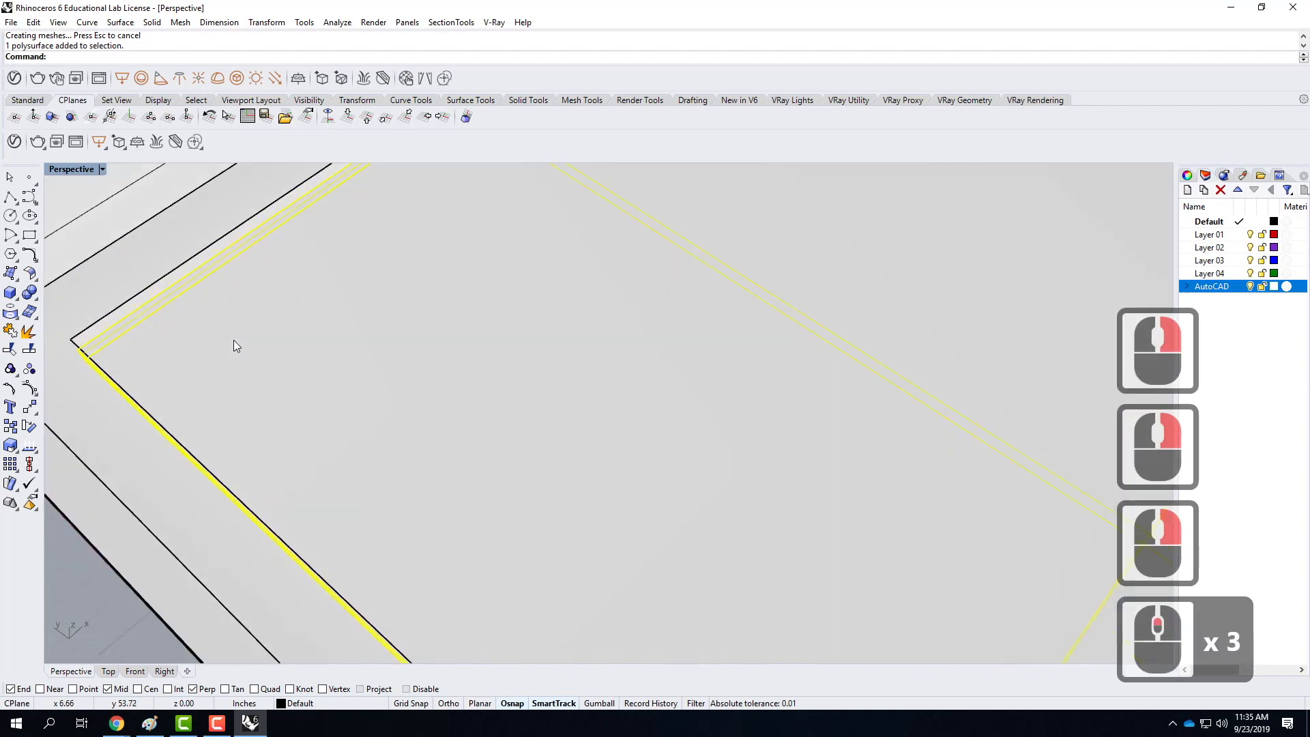
{"action": "right_click_drag", "start_coordinate": [337, 366], "coordinate": [214, 321]}
{"action": "scroll", "coordinate": [214, 321], "scroll_direction": "down", "scroll_amount": 5}
{"action": "scroll", "coordinate": [398, 235], "scroll_direction": "up", "scroll_amount": 4}
{"action": "right_click_drag", "start_coordinate": [415, 293], "coordinate": [399, 227]}
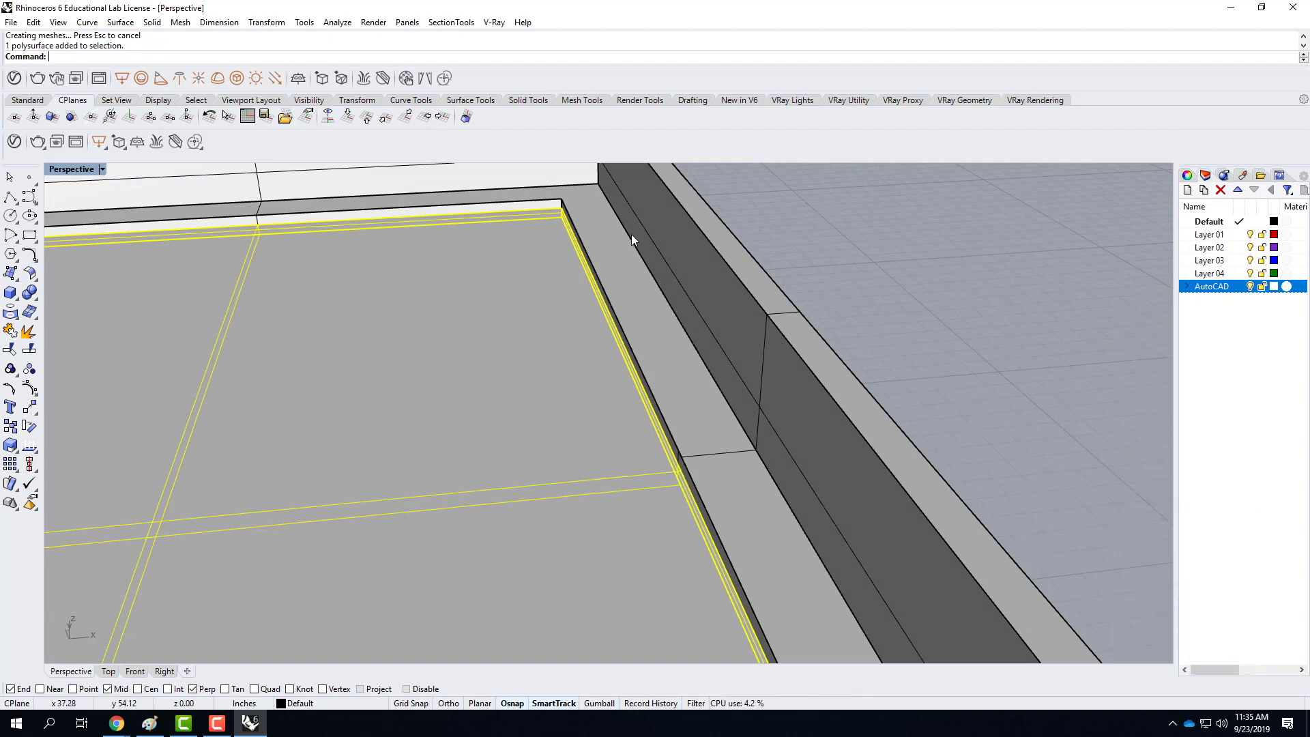
{"action": "scroll", "coordinate": [632, 235], "scroll_direction": "down", "scroll_amount": 4}
{"action": "right_click_drag", "start_coordinate": [478, 268], "coordinate": [464, 298]}
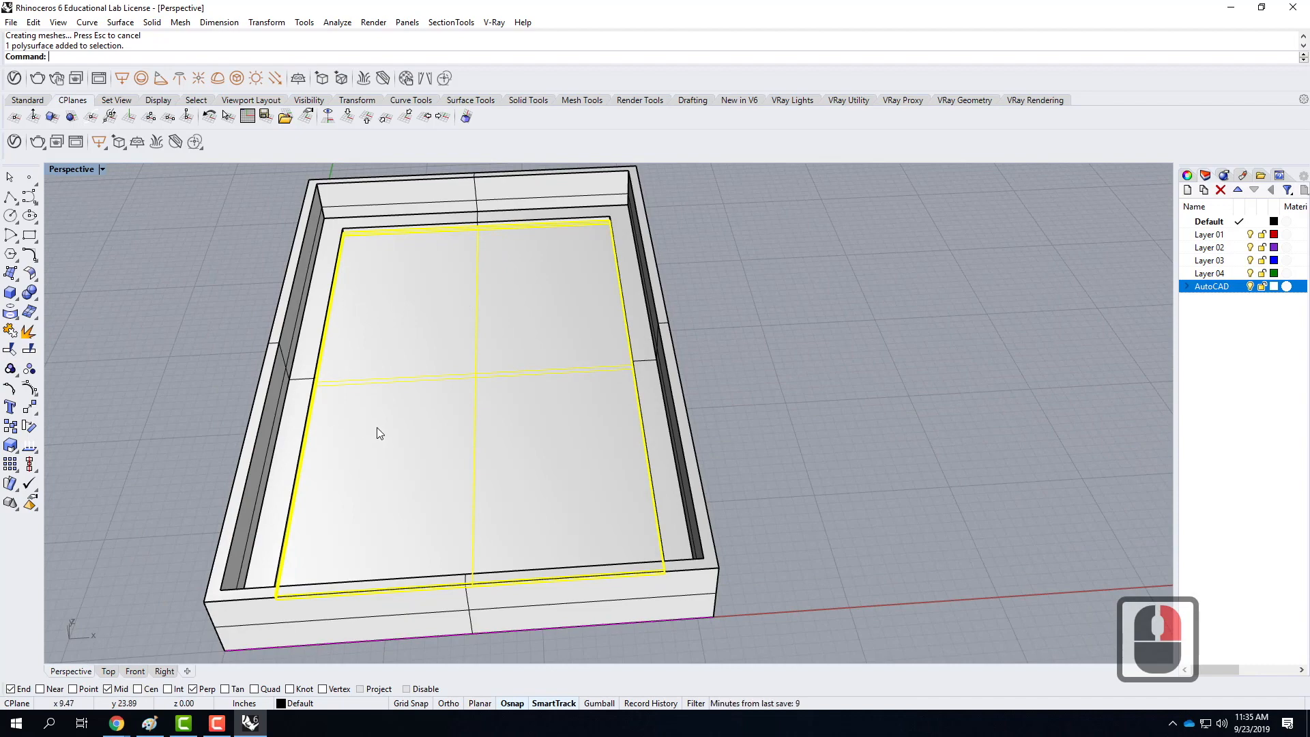
{"action": "right_click_drag", "start_coordinate": [391, 395], "coordinate": [456, 422]}
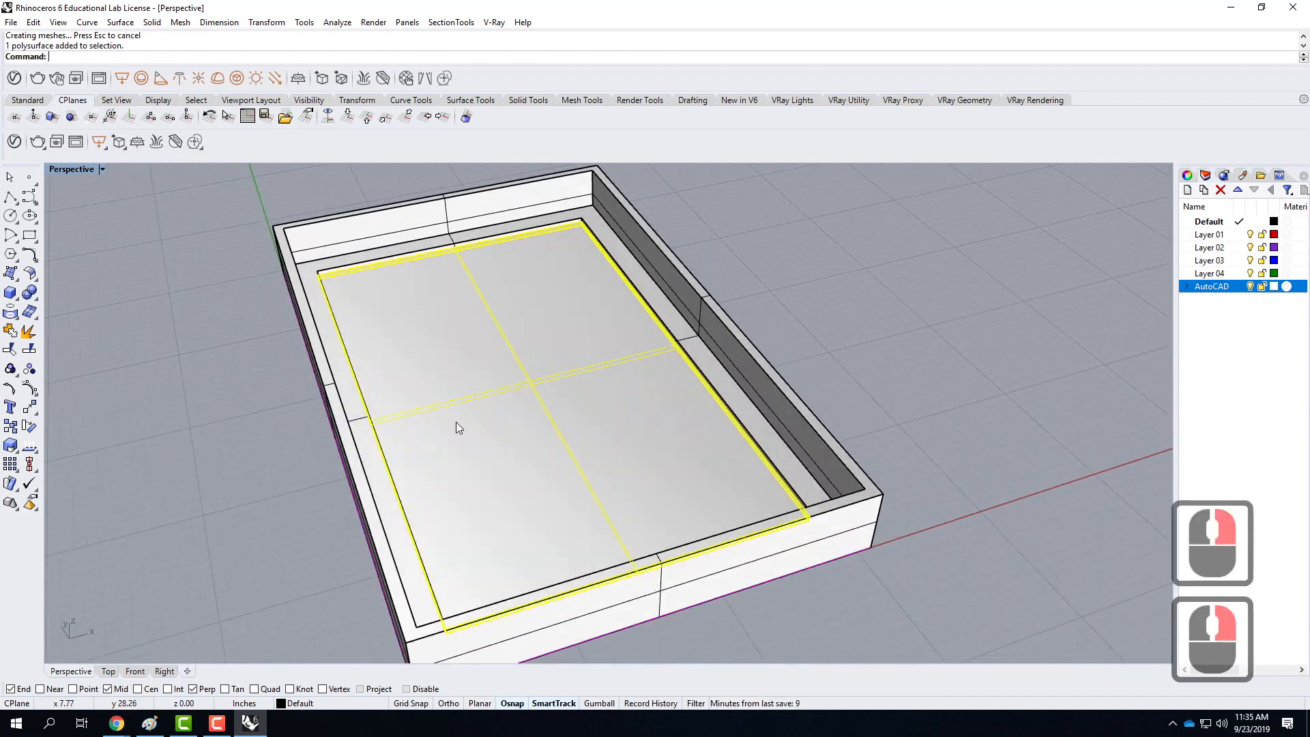
Step: Add the sash to the selected pane and move both vertically until the sash's top is flush with the outer frame's top
{"action": "left_click", "coordinate": [363, 392], "text": "shift"}
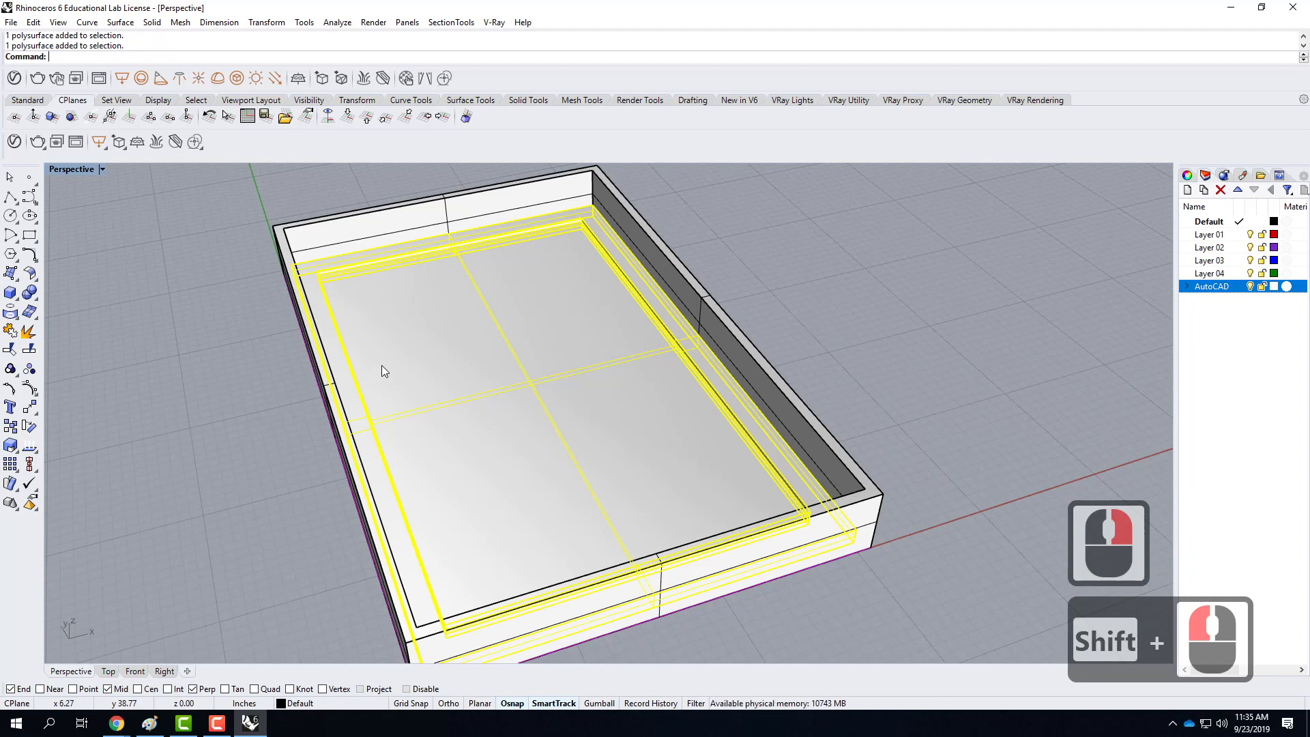
{"action": "type", "text": "move"}
{"action": "key", "text": "Return"}
{"action": "type", "text": "v"}
{"action": "key", "text": "Return"}
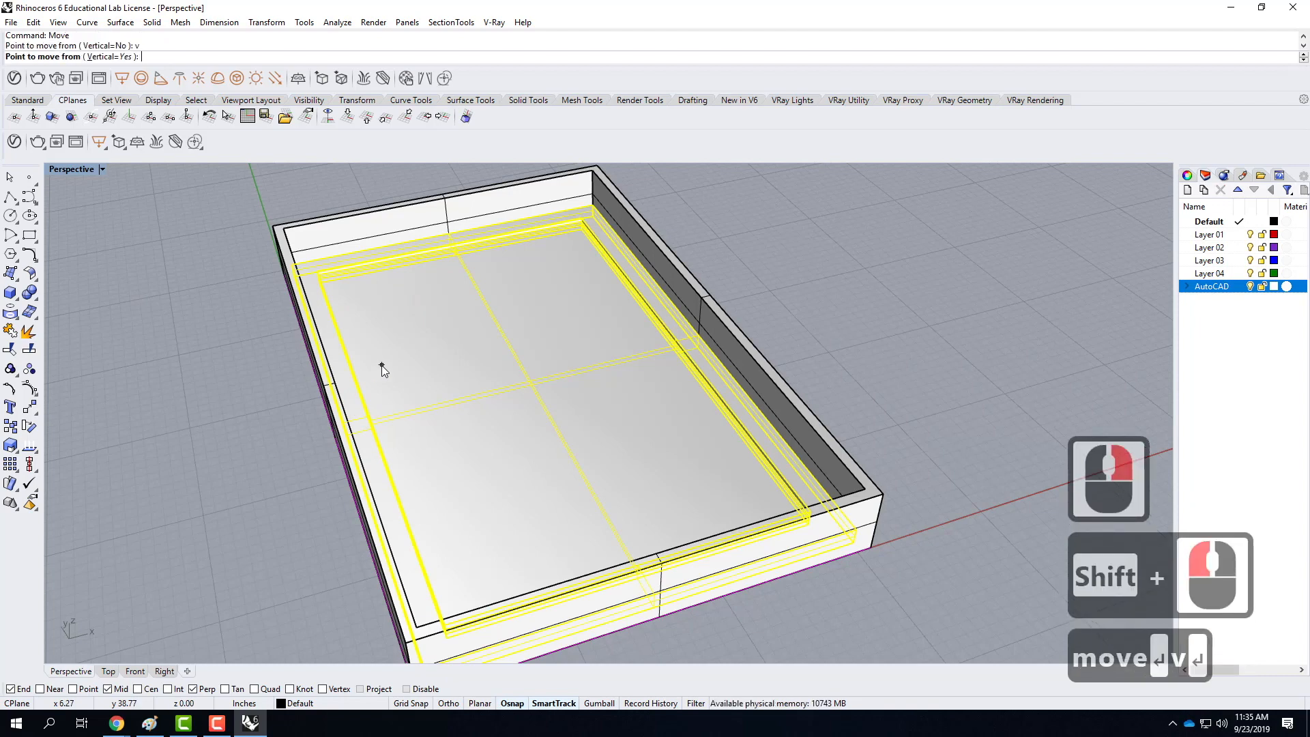
{"action": "left_click", "coordinate": [593, 205]}
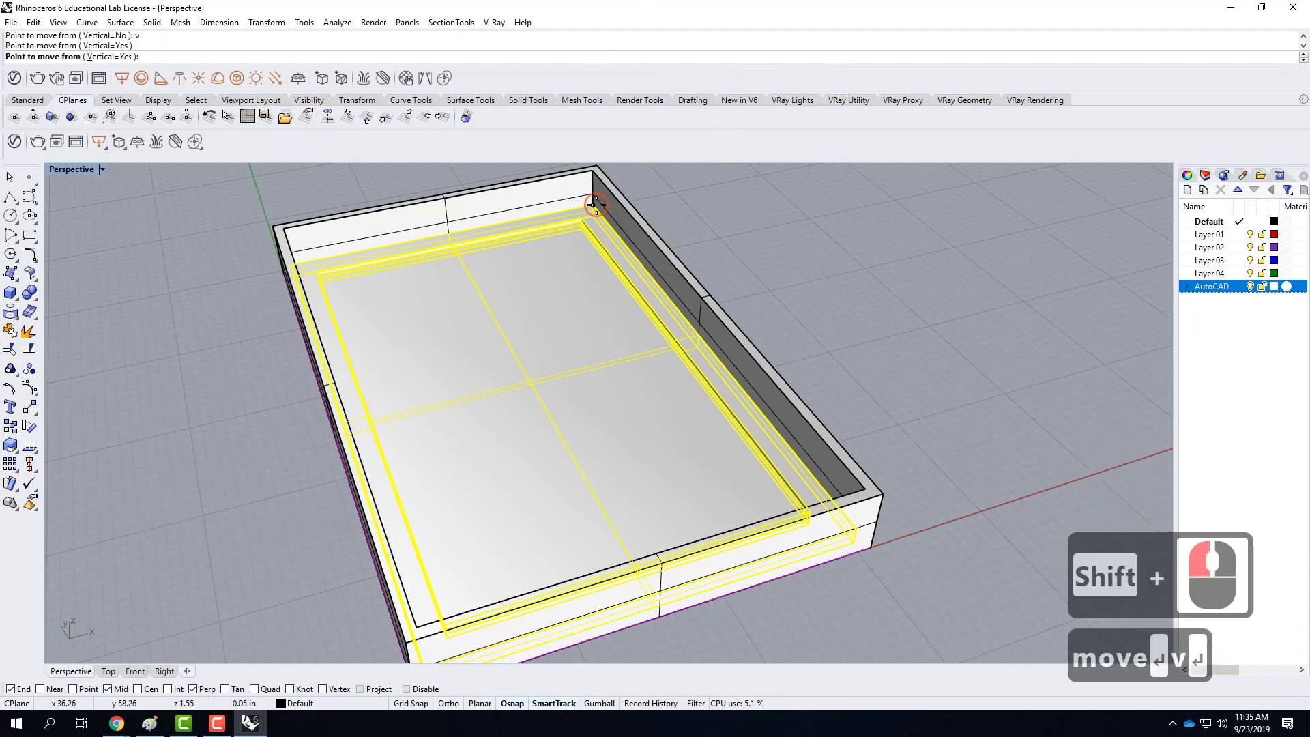
{"action": "left_click", "coordinate": [743, 217]}
{"action": "left_click", "coordinate": [875, 272]}
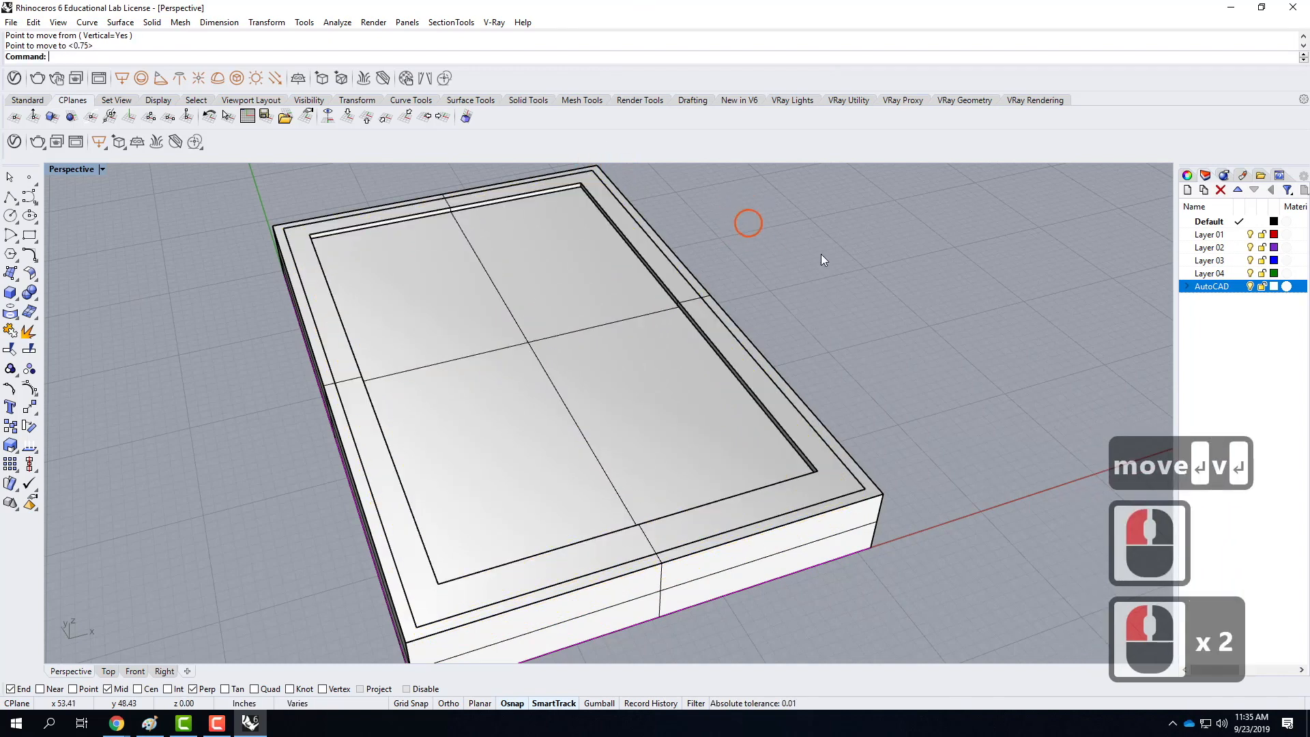
Step: Move the sash and glass pane together 0.25" straight down to recess them within the outer frame
{"action": "left_click", "coordinate": [612, 225]}
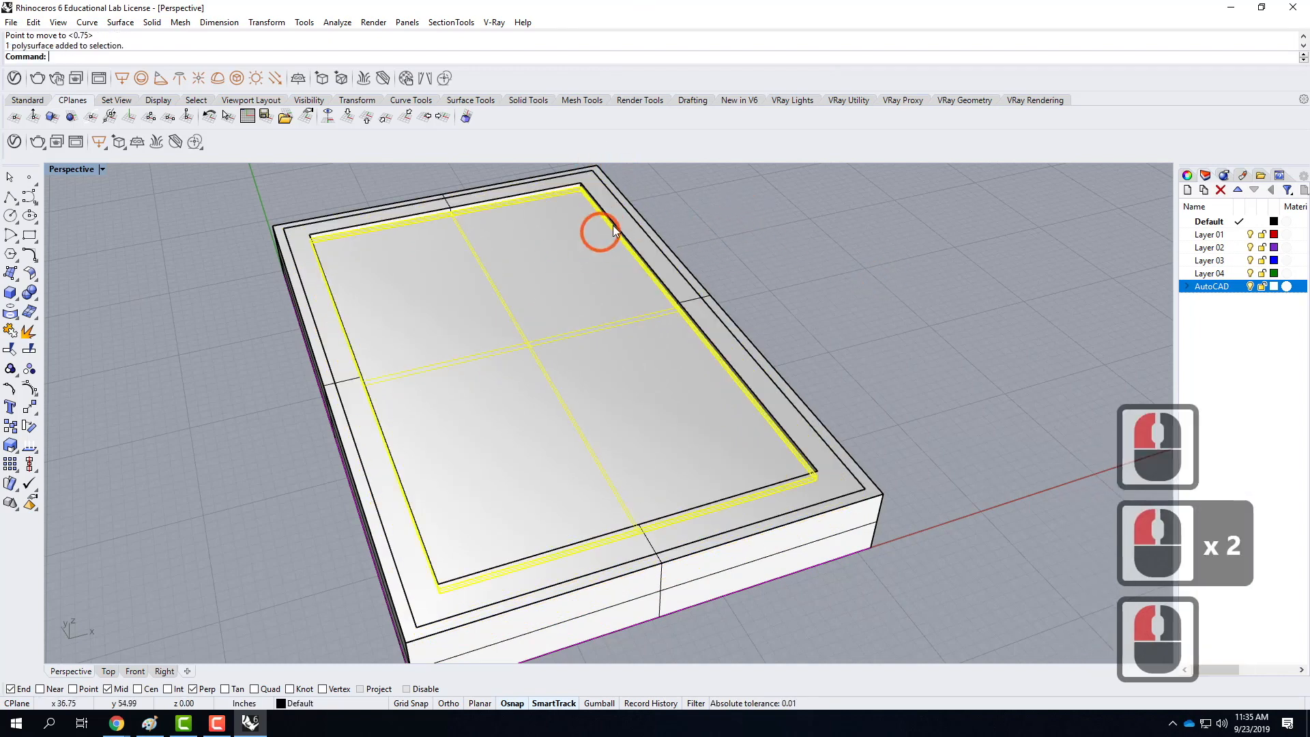
{"action": "left_click", "coordinate": [620, 224], "text": "shift"}
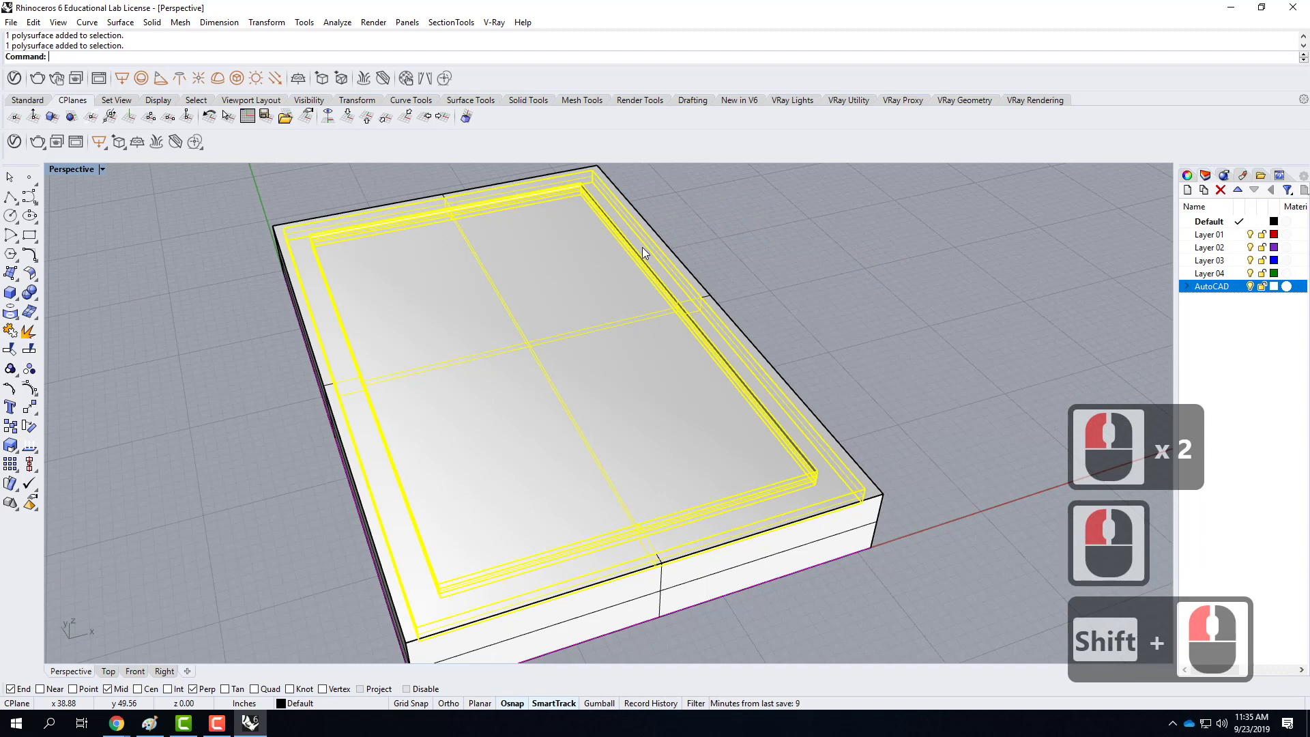
{"action": "type", "text": "move"}
{"action": "key", "text": "Return"}
{"action": "type", "text": "v"}
{"action": "key", "text": "Return"}
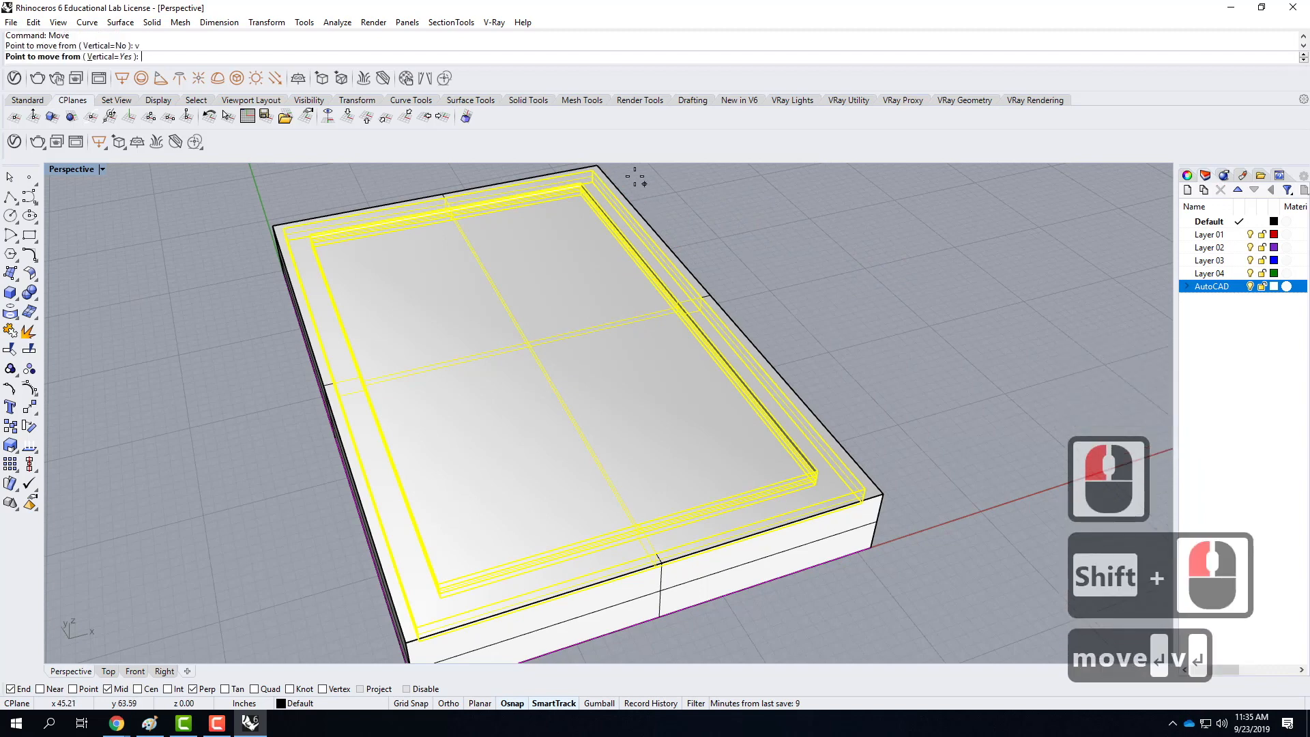
{"action": "left_click", "coordinate": [591, 170]}
{"action": "type", "text": "-"}
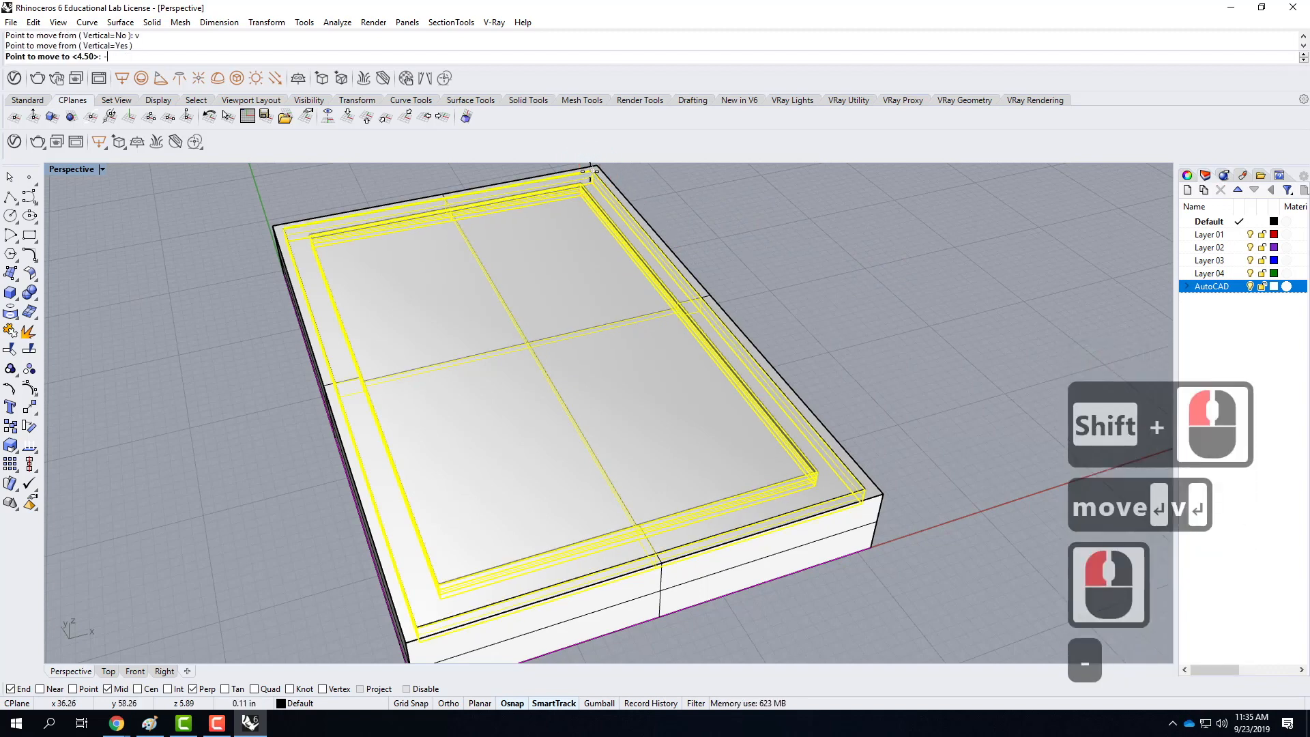
{"action": "type", "text": ".25\""}
{"action": "key", "text": "Return"}
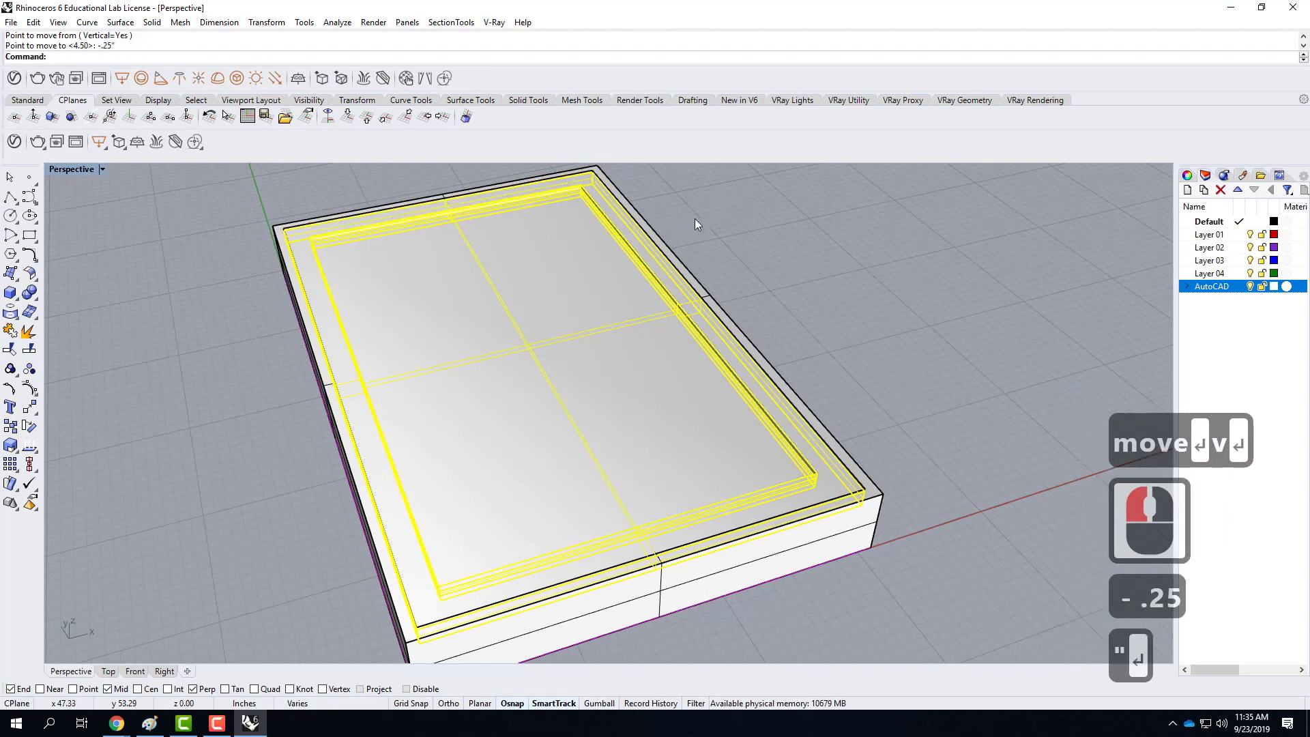
{"action": "left_click", "coordinate": [699, 216]}
Step: Examine the green glazing grid lines on the window's underside, selecting two neighbouring lengthwise lines in turn
{"action": "right_click_drag", "start_coordinate": [702, 214], "coordinate": [583, 369]}
{"action": "right_click_drag", "start_coordinate": [298, 509], "coordinate": [380, 366]}
{"action": "scroll", "coordinate": [434, 250], "scroll_direction": "up", "scroll_amount": 3}
{"action": "right_click_drag", "start_coordinate": [434, 250], "coordinate": [408, 224]}
{"action": "left_click", "coordinate": [396, 209]}
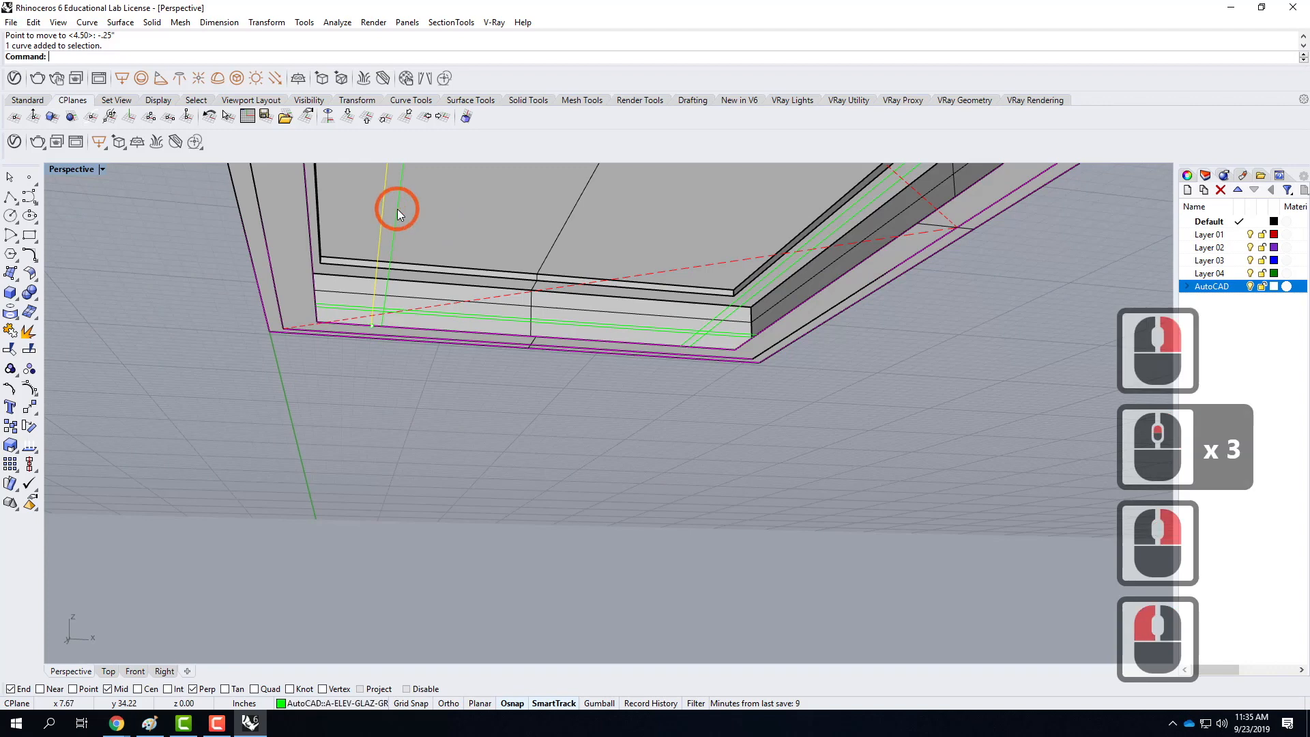
{"action": "left_click", "coordinate": [399, 210]}
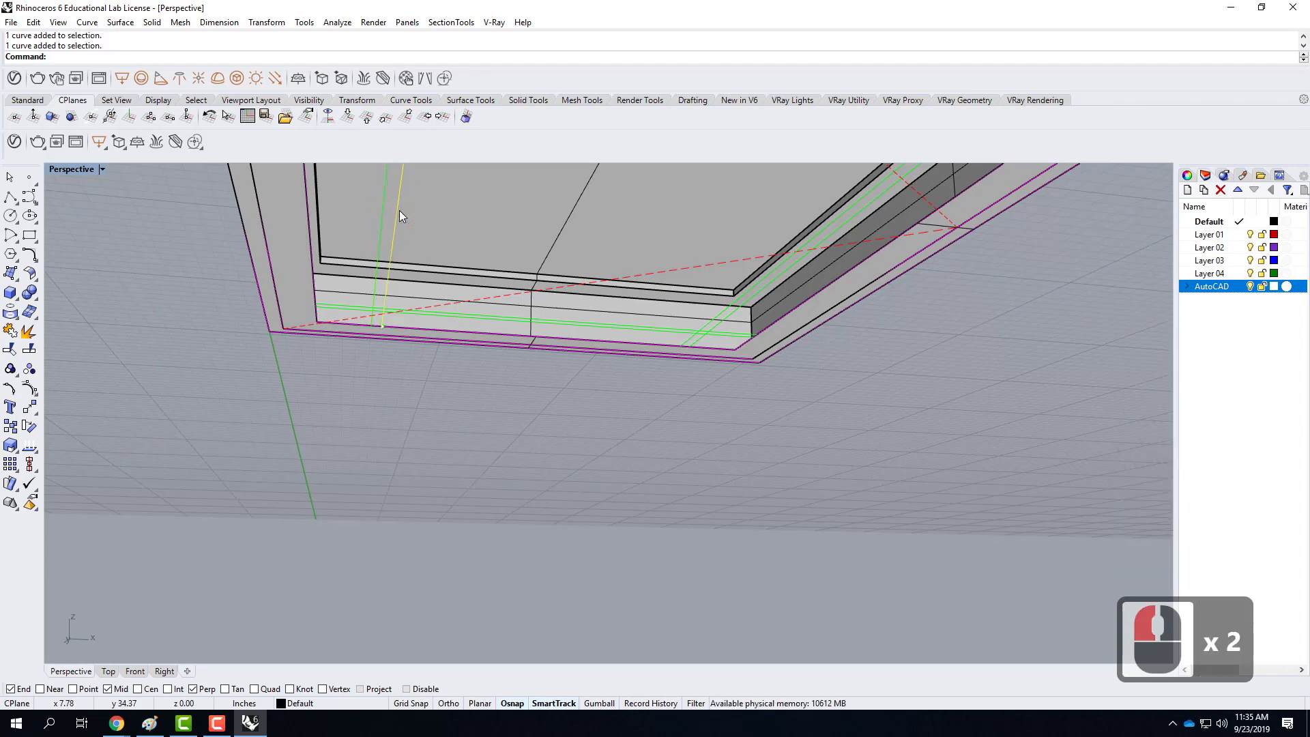
{"action": "right_click_drag", "start_coordinate": [636, 419], "coordinate": [623, 380]}
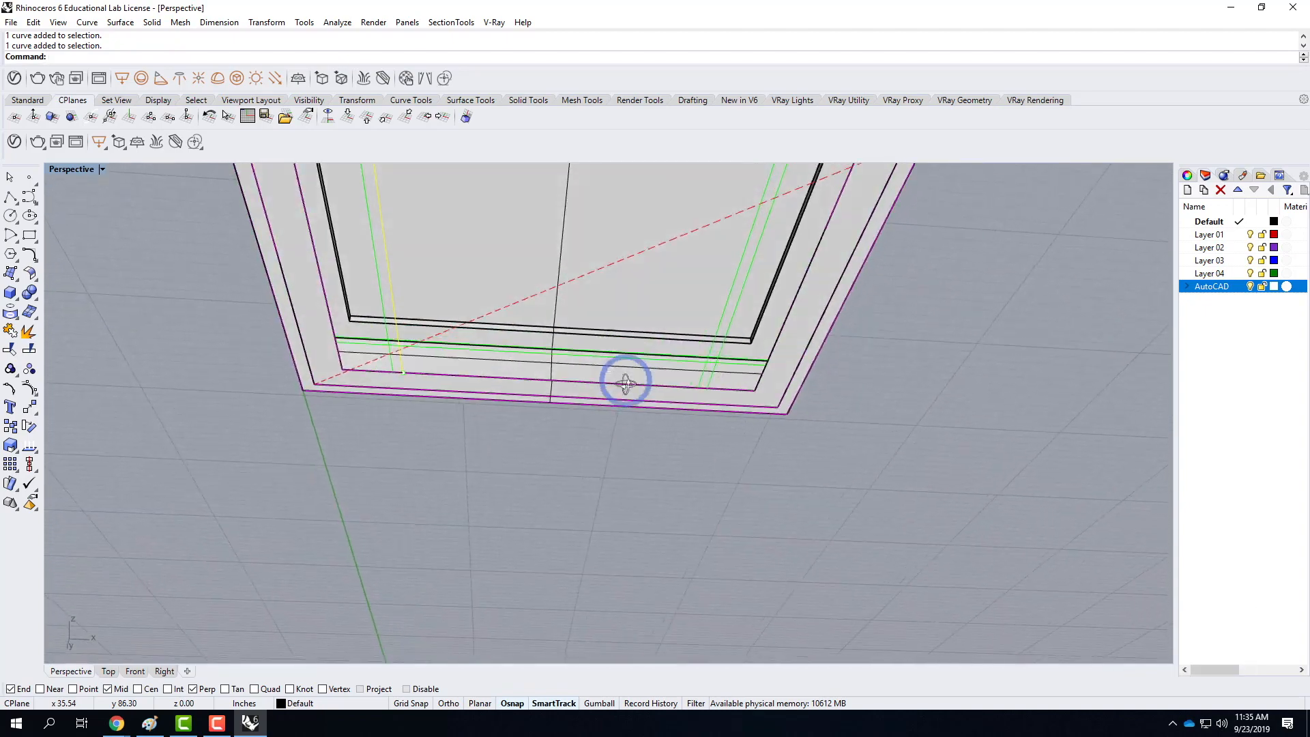
{"action": "scroll", "coordinate": [459, 400], "scroll_direction": "down", "scroll_amount": 3}
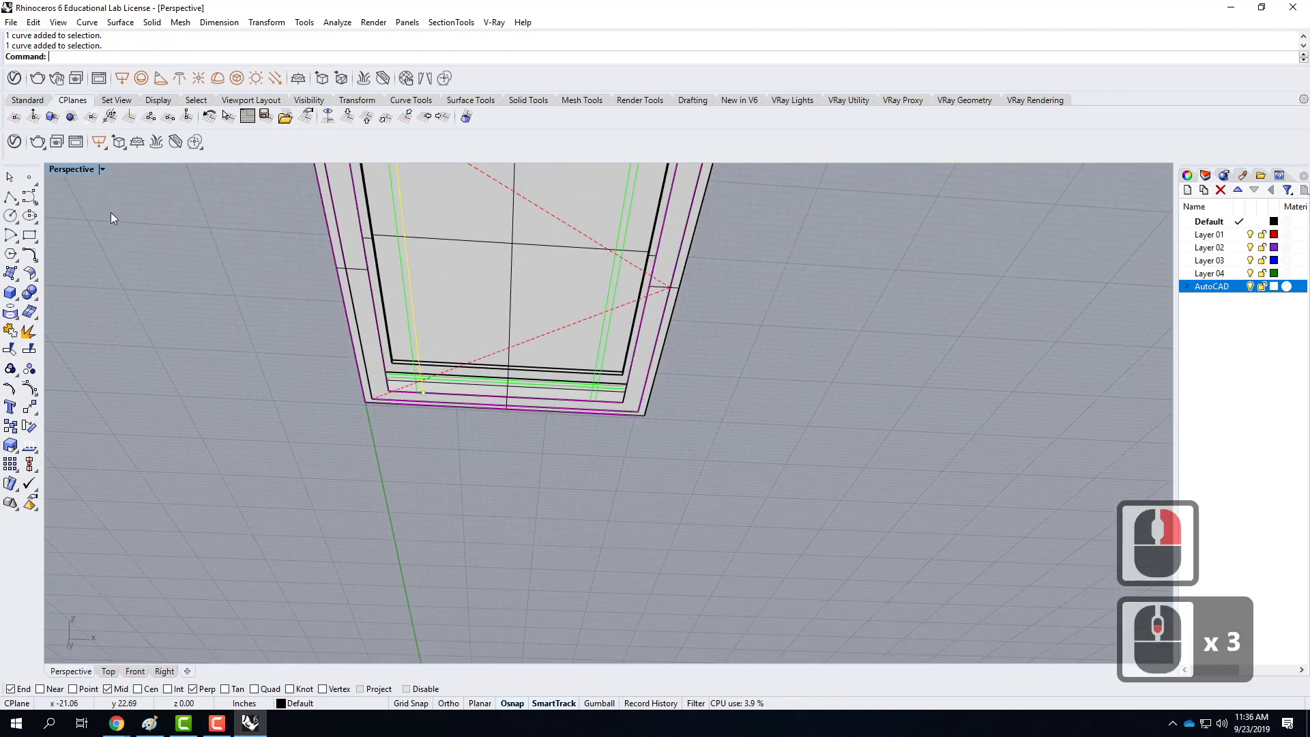
Step: Draw a 1" high box over the pair of lengthwise green grid lines nearest the Y axis, corner to corner
{"action": "left_click", "coordinate": [9, 294]}
{"action": "scroll", "coordinate": [432, 576], "scroll_direction": "down", "scroll_amount": 3}
{"action": "scroll", "coordinate": [424, 486], "scroll_direction": "up", "scroll_amount": 2}
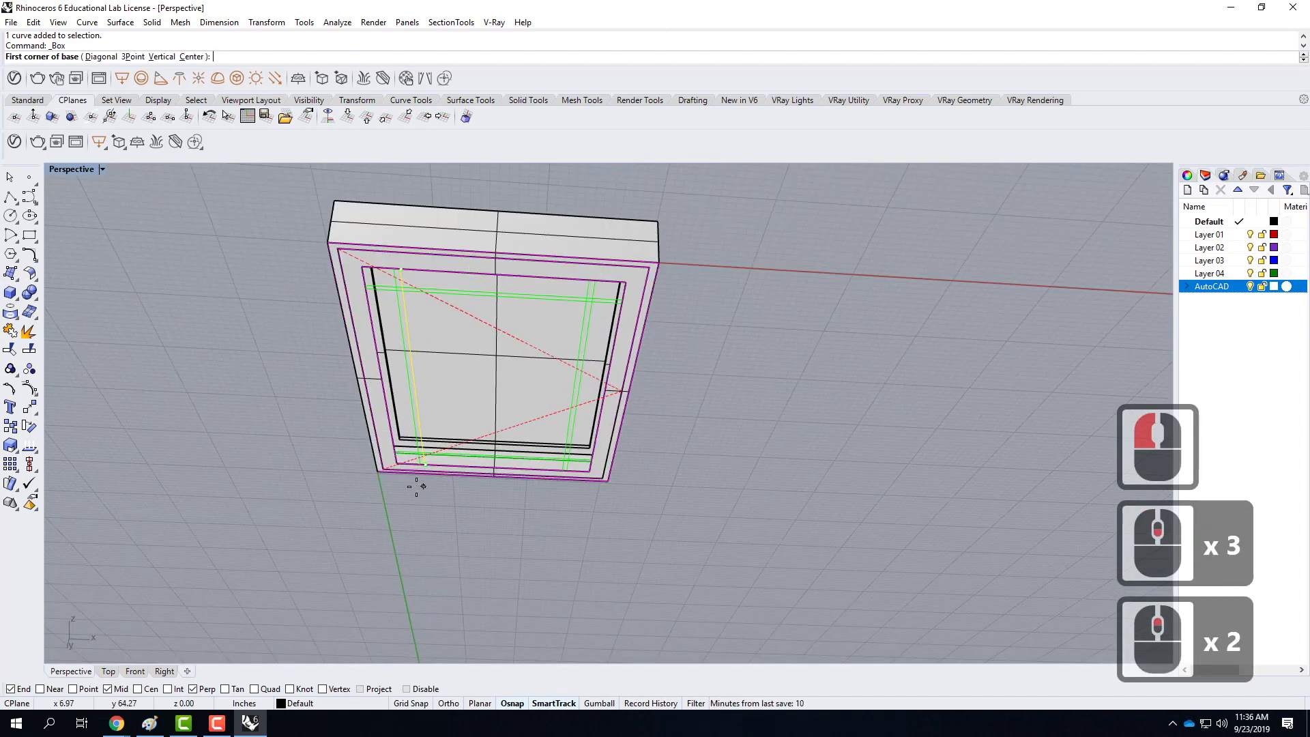
{"action": "left_click", "coordinate": [417, 463]}
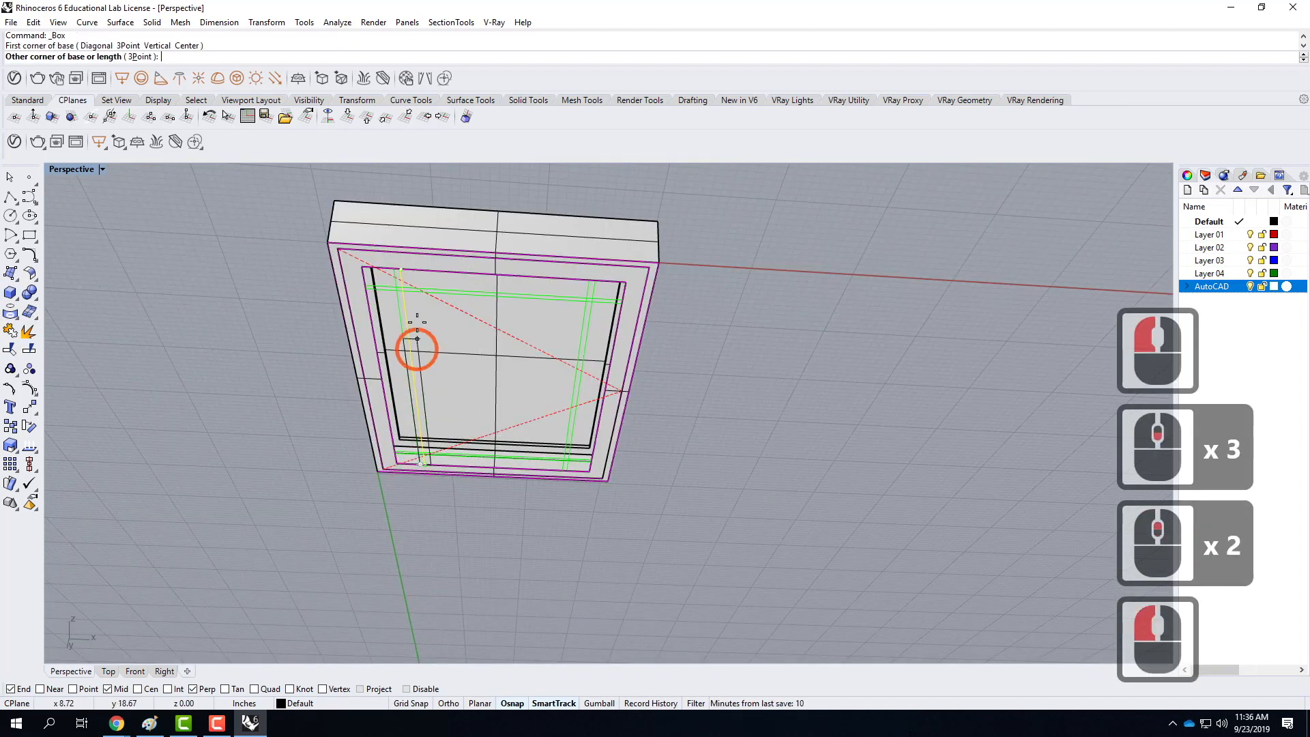
{"action": "left_click", "coordinate": [404, 268]}
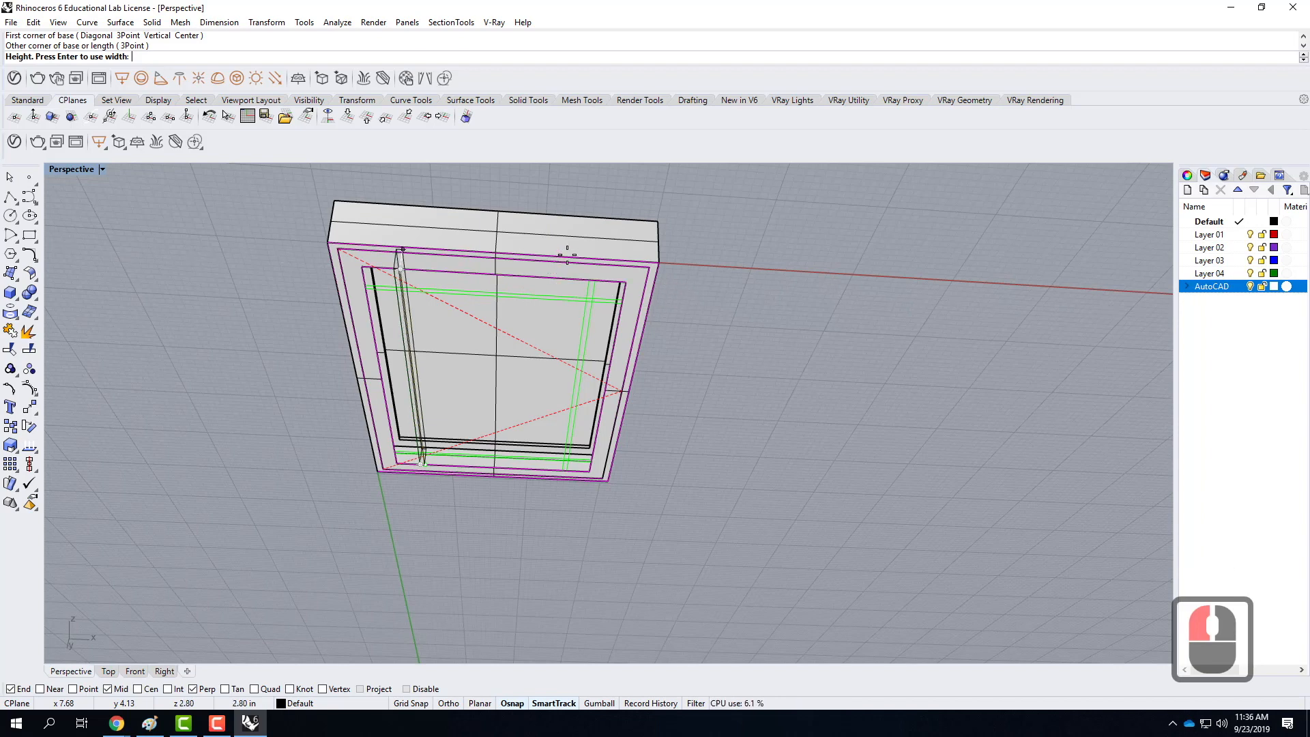
{"action": "type", "text": "1"}
{"action": "key", "text": "Return"}
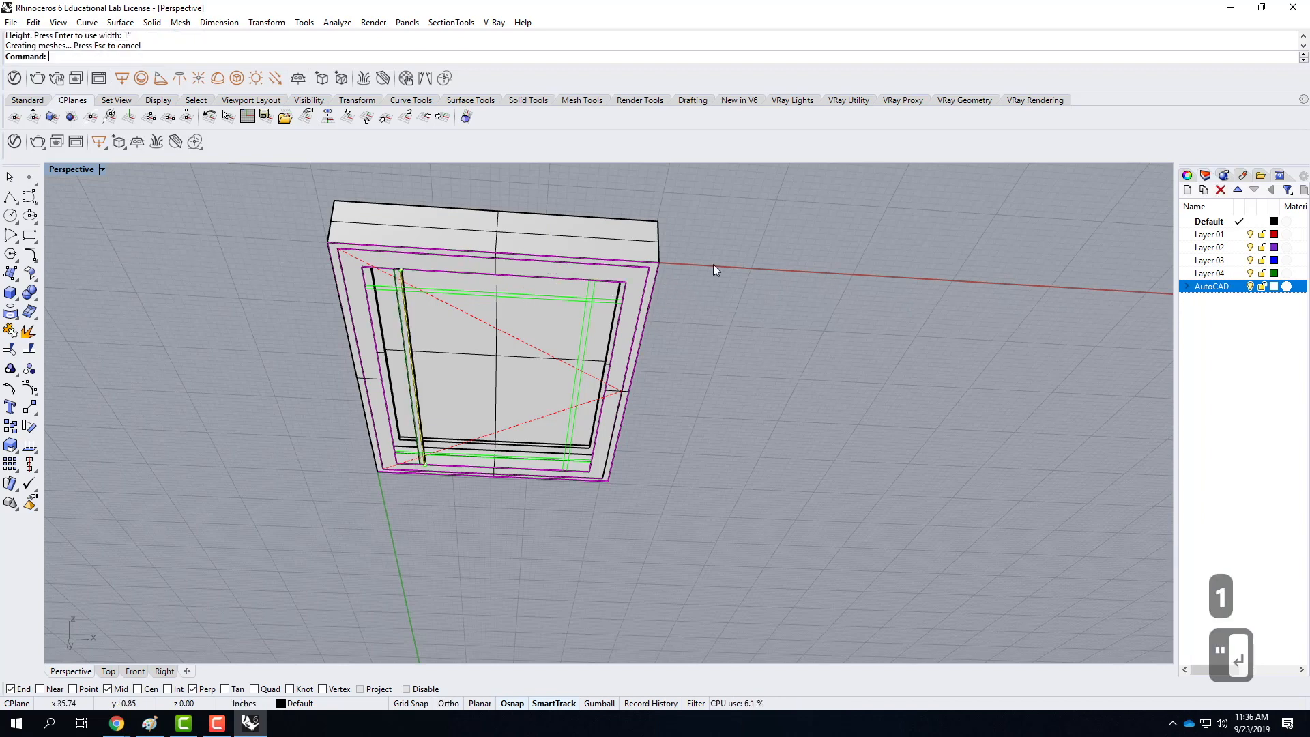
Step: Draw a 1" high box over the pair of lengthwise grid lines farthest from the Y axis
{"action": "left_click", "coordinate": [10, 292]}
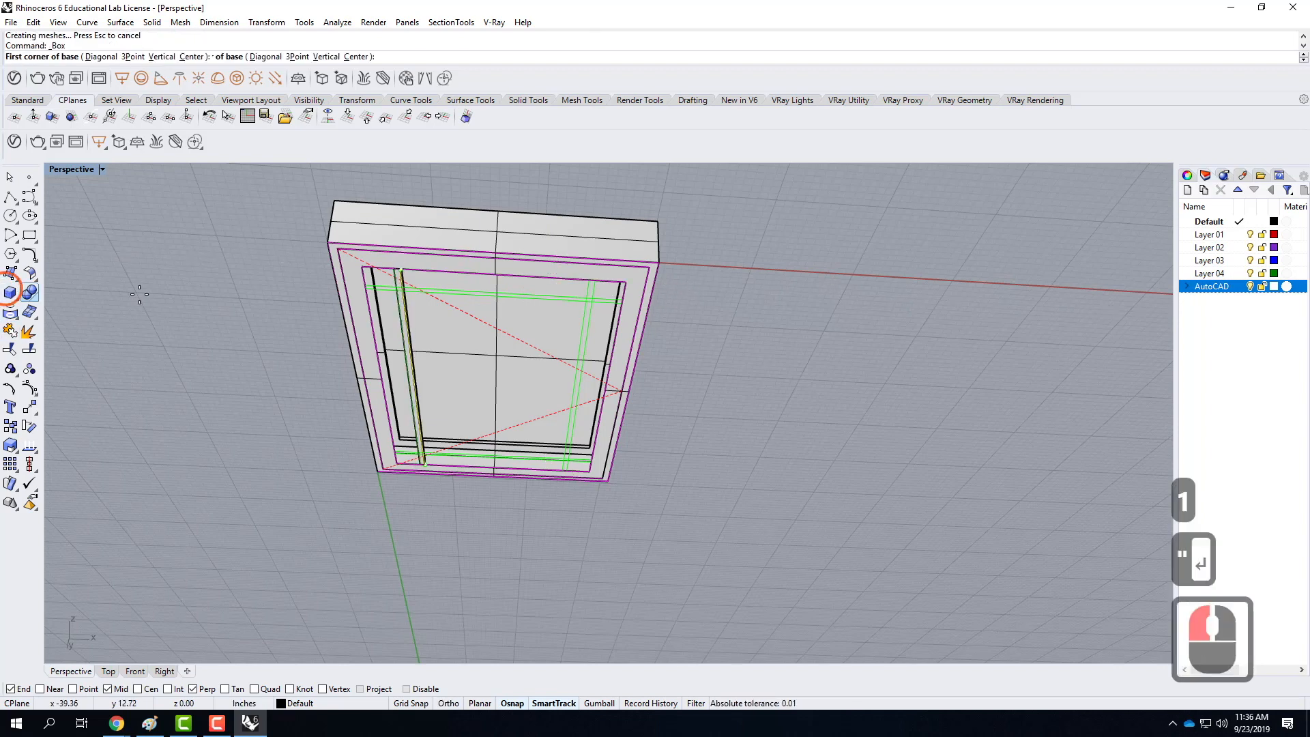
{"action": "scroll", "coordinate": [574, 483], "scroll_direction": "up", "scroll_amount": 3}
{"action": "left_click", "coordinate": [571, 453]}
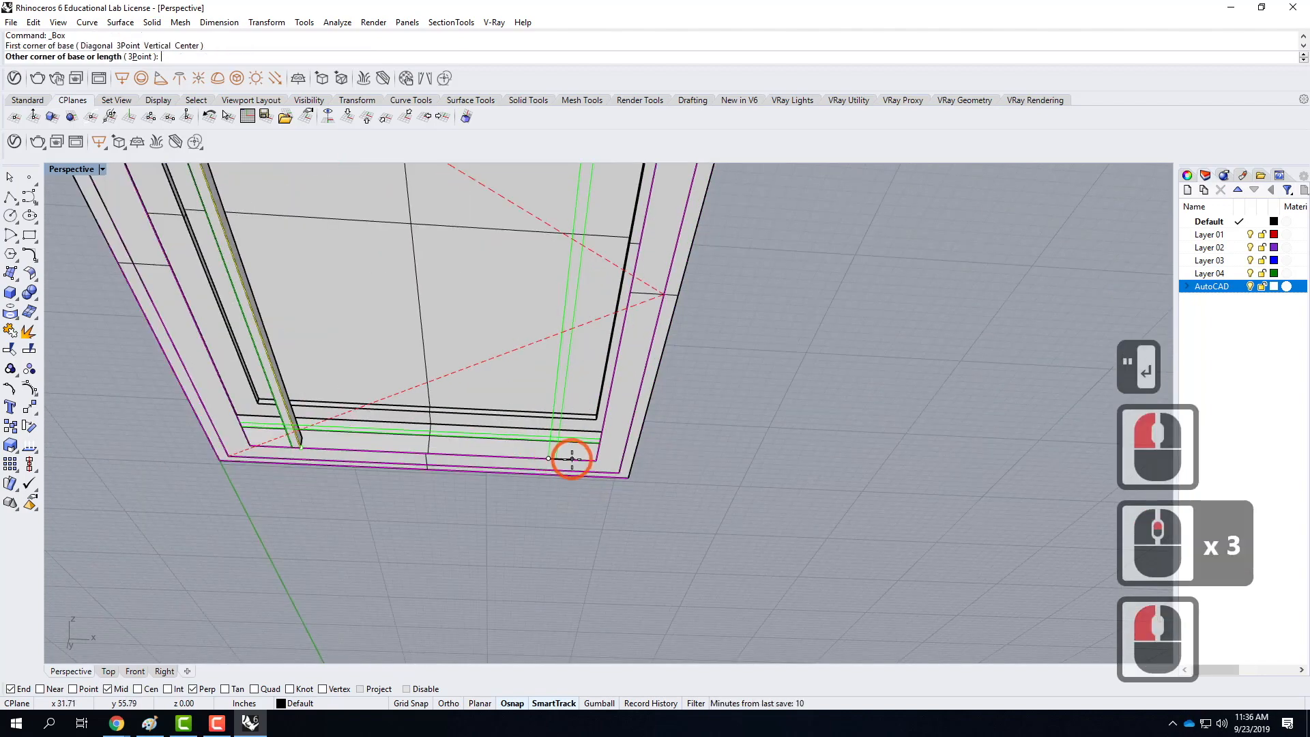
{"action": "scroll", "coordinate": [520, 503], "scroll_direction": "down", "scroll_amount": 4}
{"action": "scroll", "coordinate": [542, 387], "scroll_direction": "up", "scroll_amount": 3}
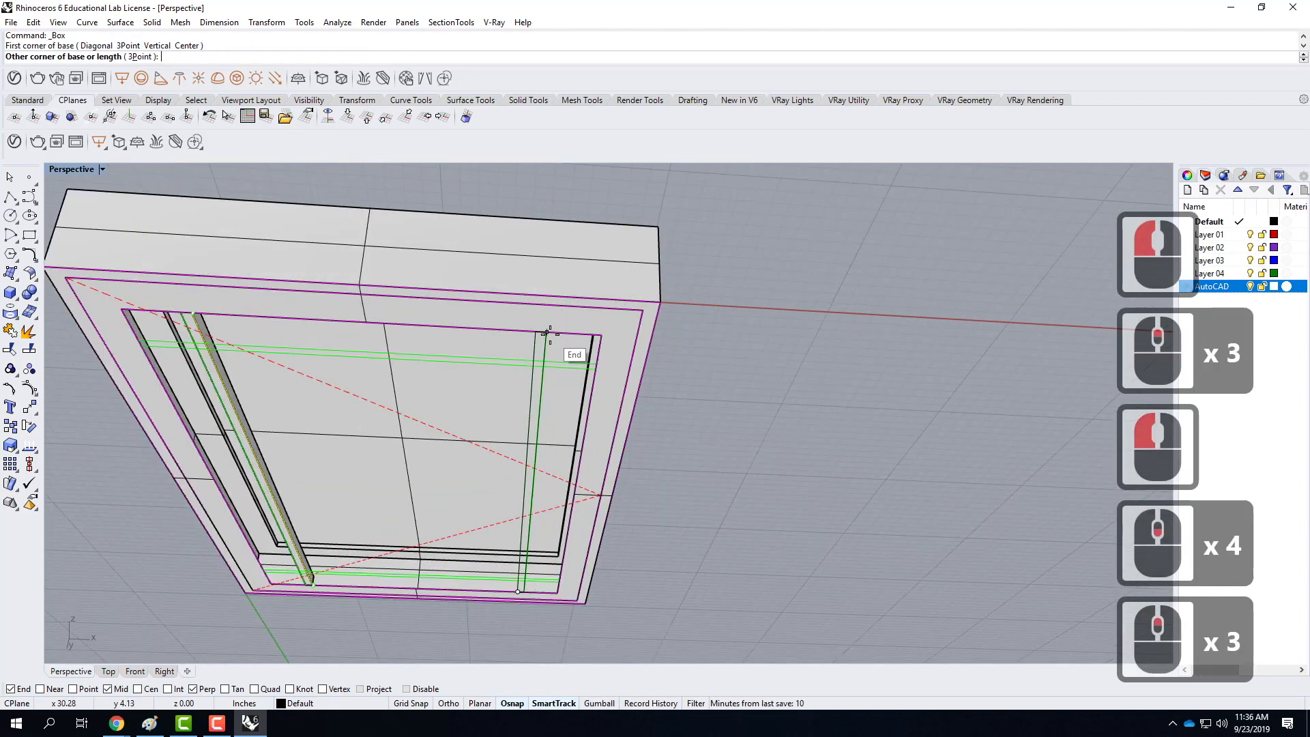
{"action": "left_click", "coordinate": [550, 334]}
{"action": "type", "text": "1"}
{"action": "key", "text": "Return"}
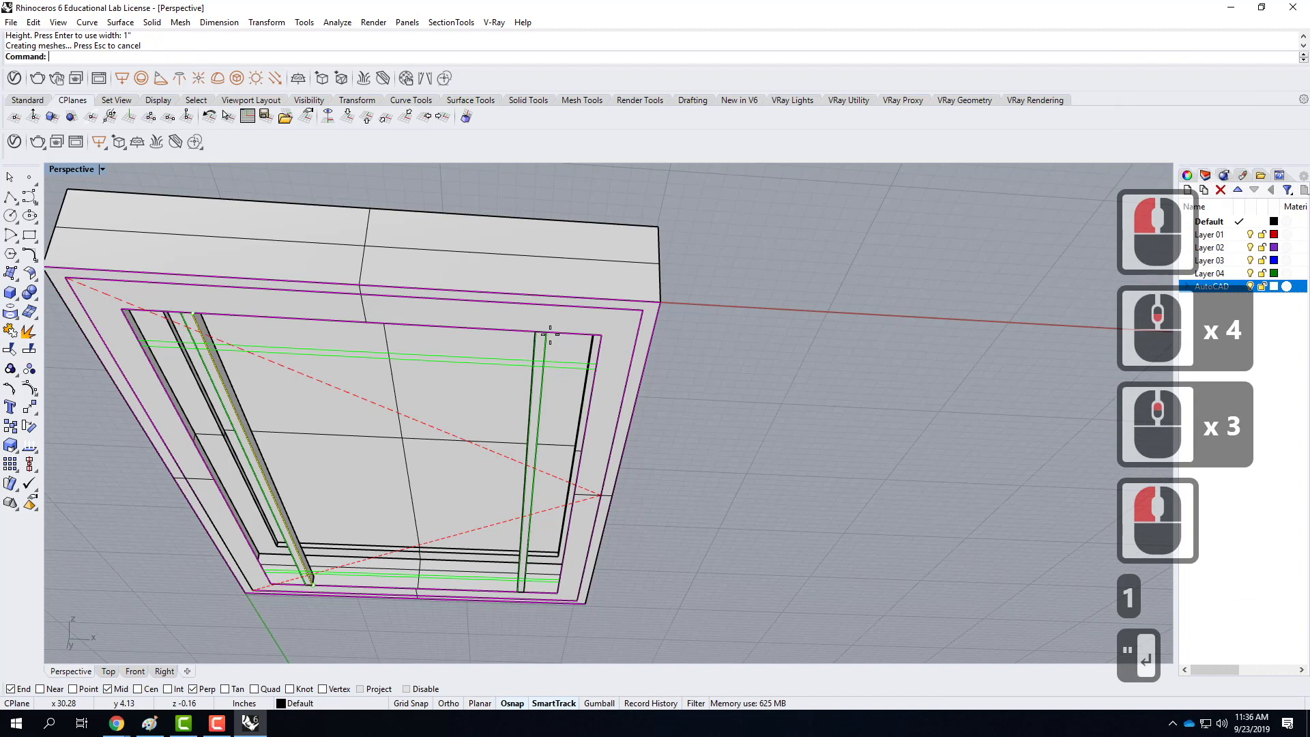
Step: Draw a 1" high box over the pair of crosswise grid lines nearest the X axis
{"action": "right_click", "coordinate": [153, 343]}
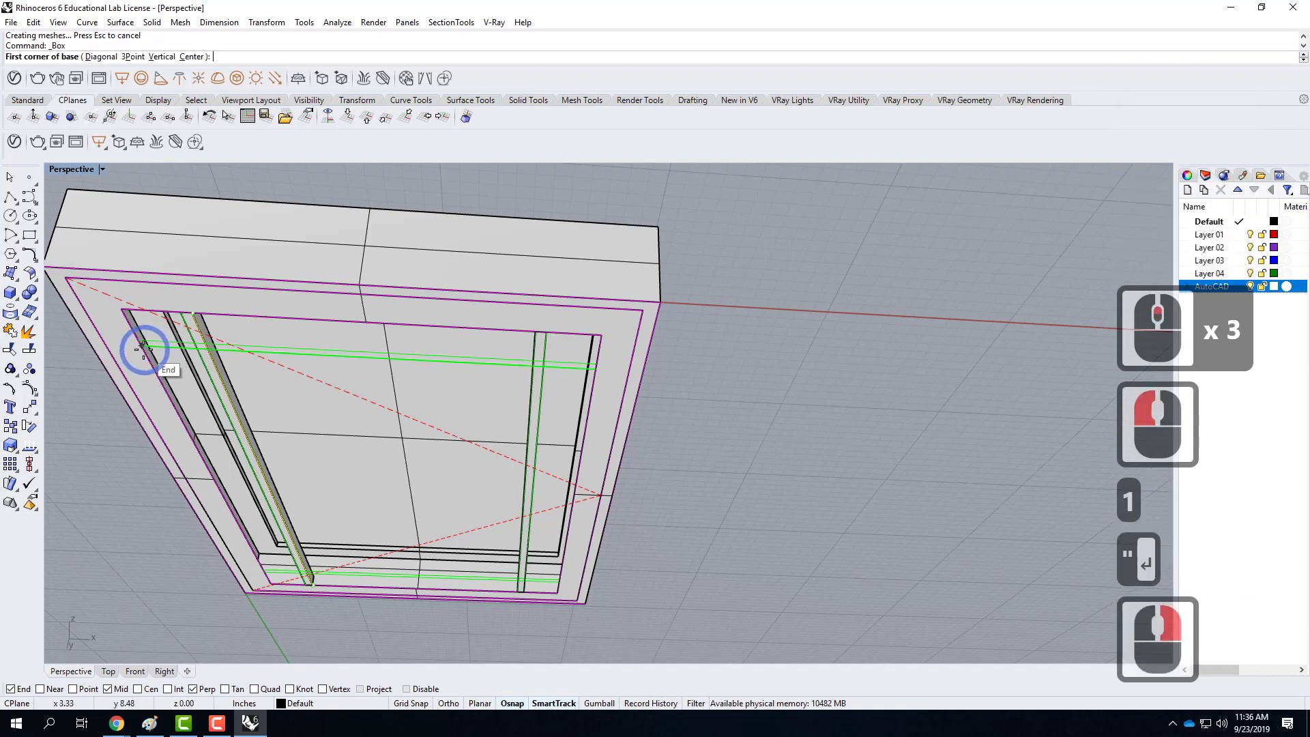
{"action": "left_click", "coordinate": [142, 345]}
{"action": "left_click", "coordinate": [600, 362]}
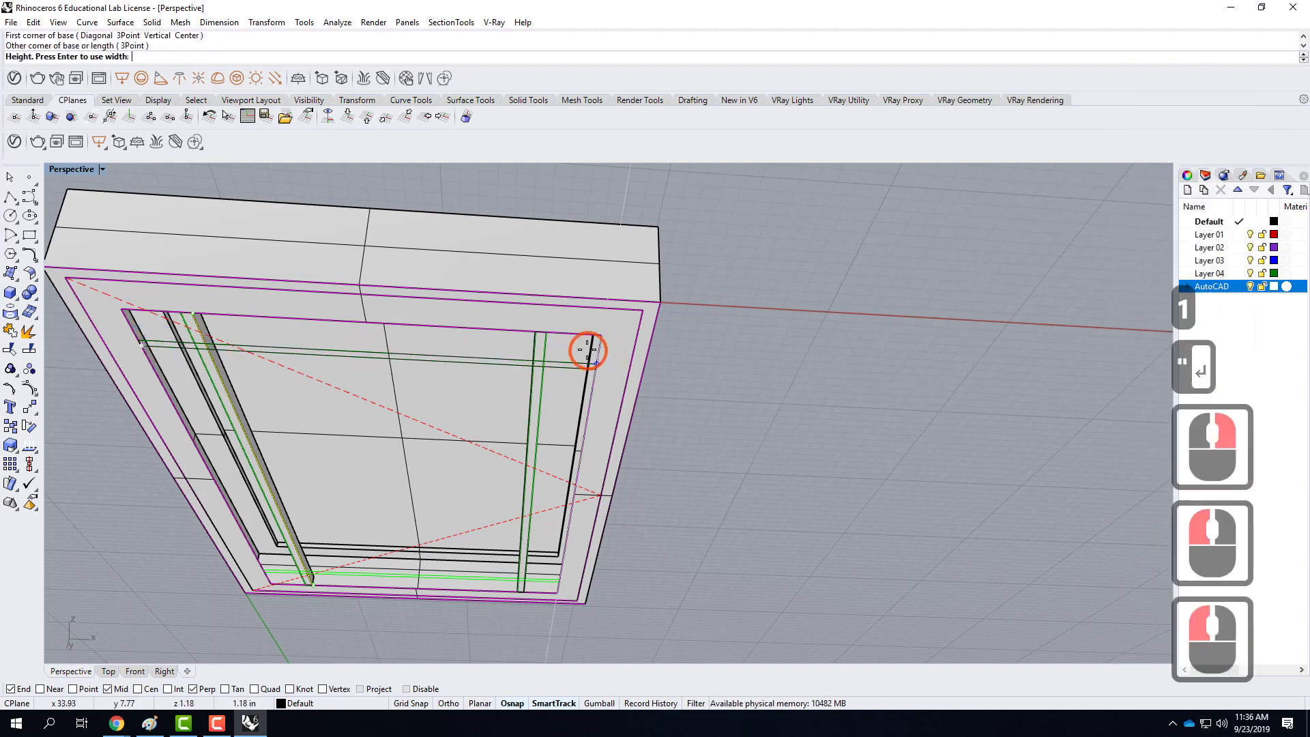
{"action": "type", "text": "1"}
{"action": "key", "text": "Return"}
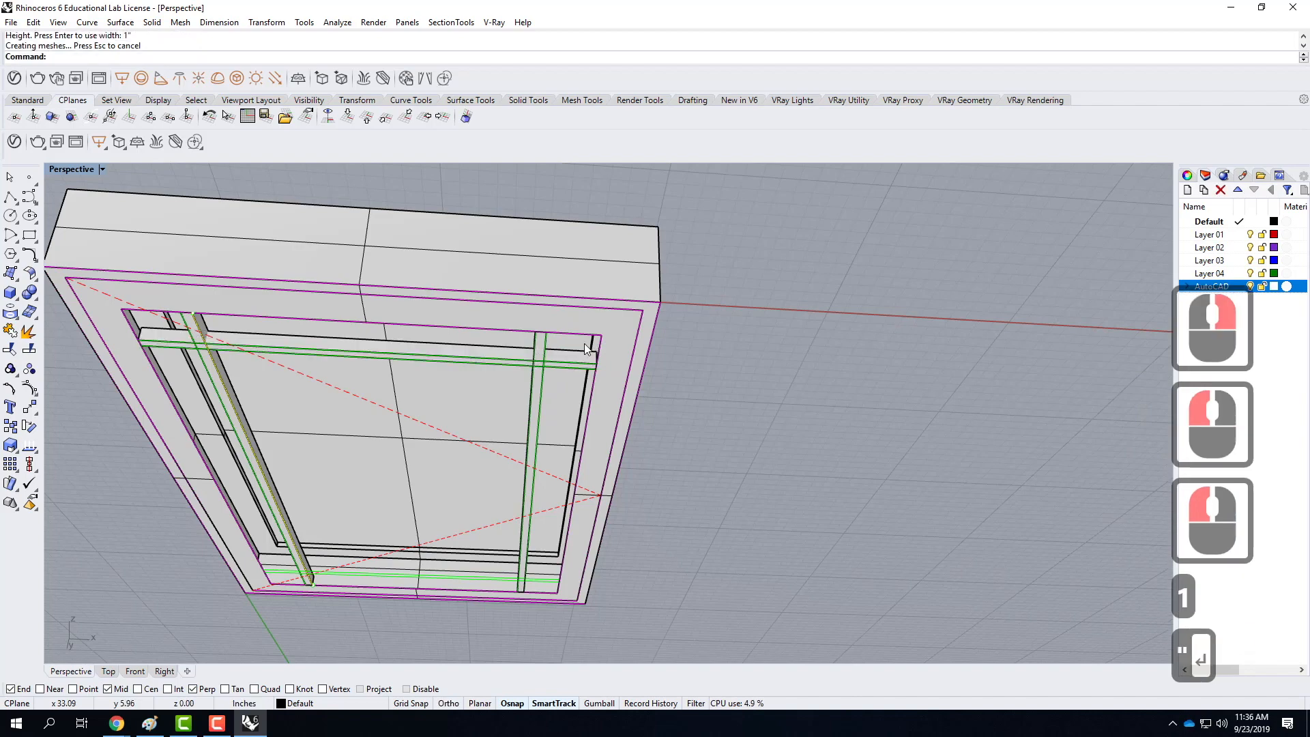
{"action": "right_click", "coordinate": [279, 558]}
{"action": "right_click_drag", "start_coordinate": [291, 587], "coordinate": [324, 563]}
{"action": "left_click", "coordinate": [548, 600]}
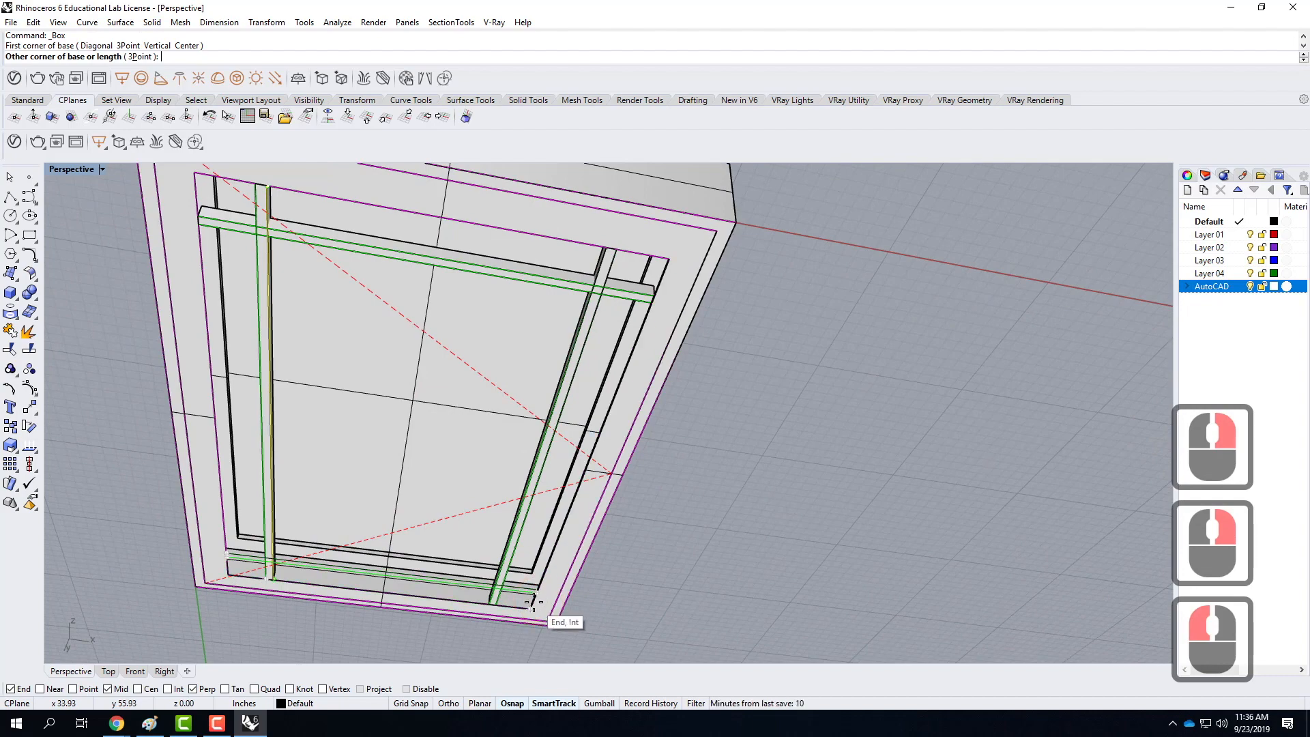
{"action": "left_click", "coordinate": [535, 599]}
{"action": "left_click", "coordinate": [535, 541]}
{"action": "key", "text": "Escape"}
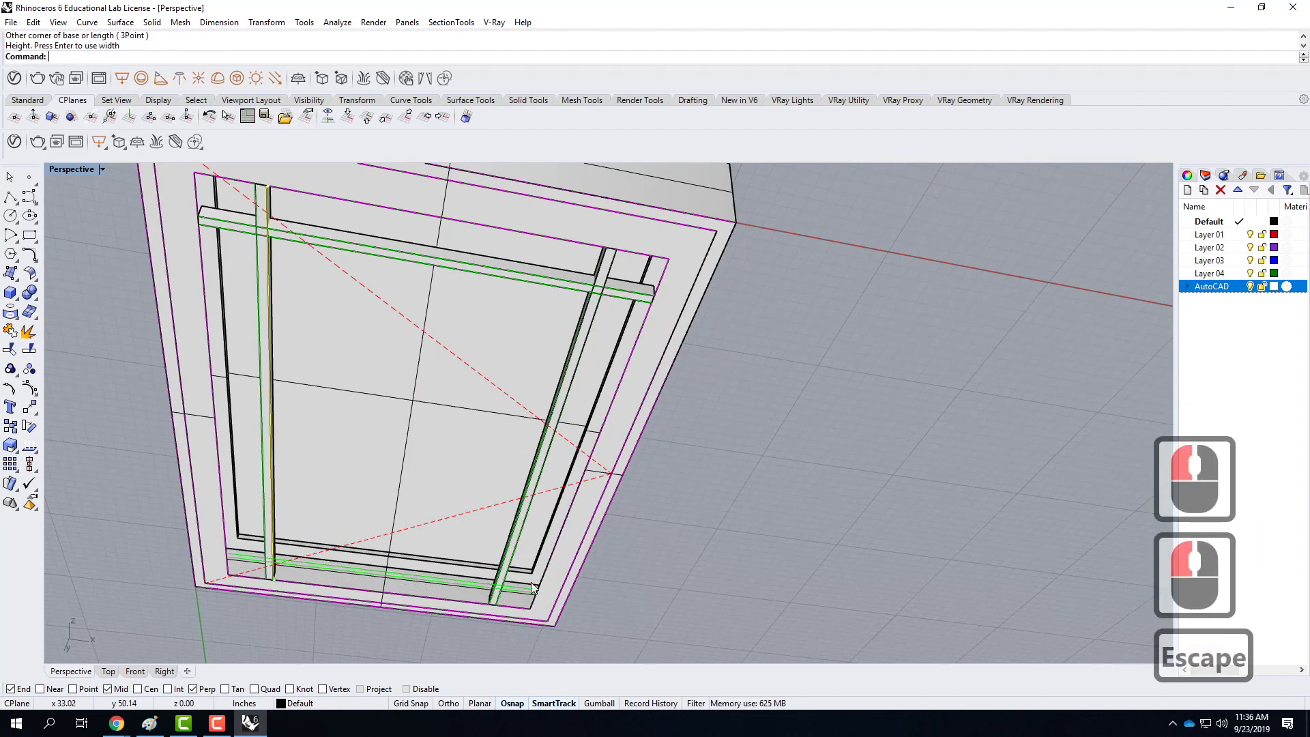
Step: Draw a 1" high box over the pair of crosswise grid lines farthest from the X axis
{"action": "scroll", "coordinate": [531, 588], "scroll_direction": "up", "scroll_amount": 5}
{"action": "right_click", "coordinate": [547, 588]}
{"action": "left_click", "coordinate": [551, 583]}
{"action": "scroll", "coordinate": [618, 592], "scroll_direction": "down", "scroll_amount": 3}
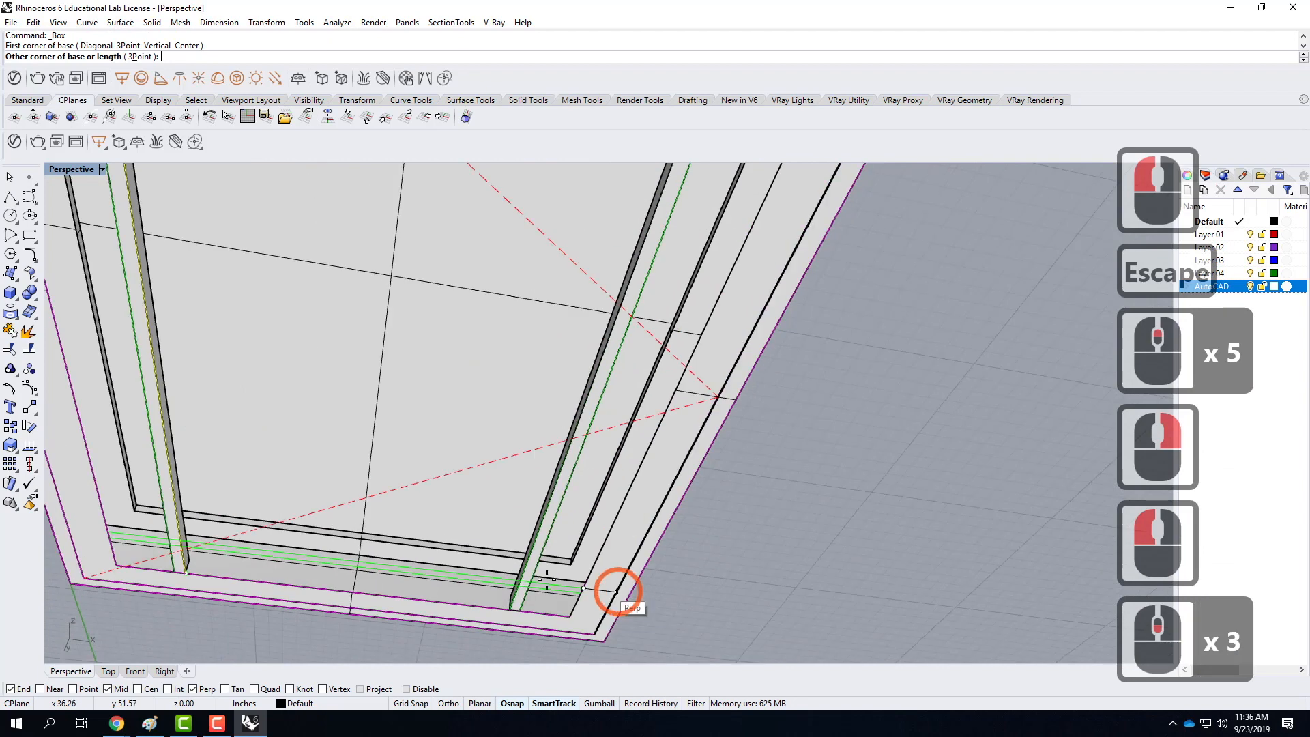
{"action": "scroll", "coordinate": [124, 548], "scroll_direction": "up", "scroll_amount": 1}
{"action": "left_click", "coordinate": [111, 531]}
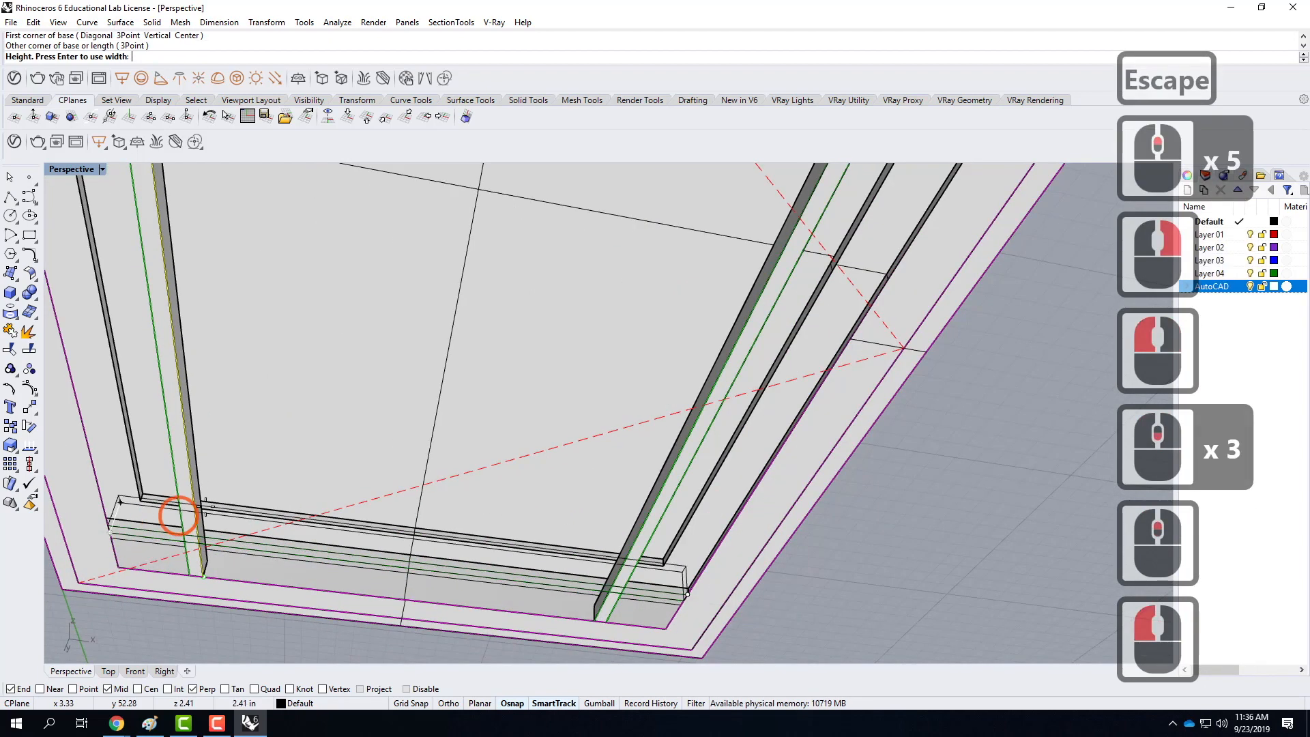
{"action": "type", "text": "1"}
{"action": "key", "text": "Return"}
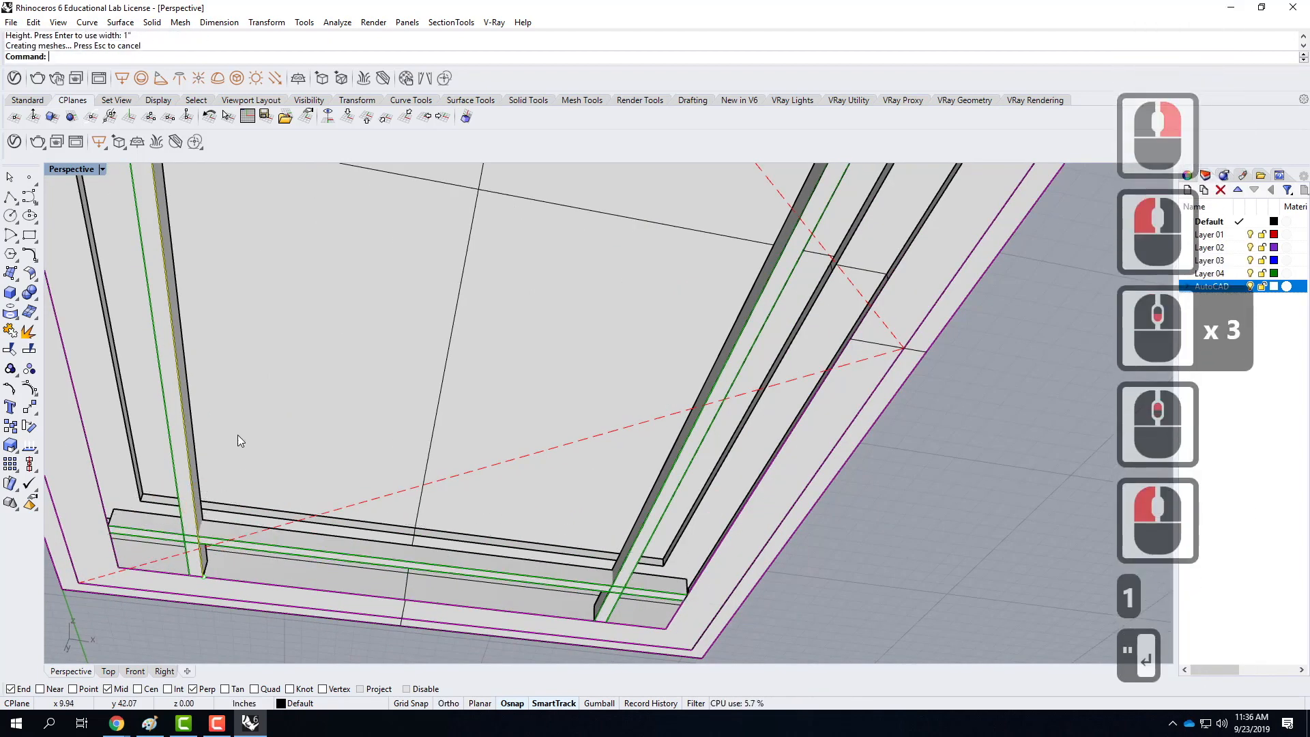
Step: Select all four grid bars and move them straight up, aligning a bar end's mid-height with the midpoint of the sash's inner corner edge, using Ghosted display
{"action": "left_click", "coordinate": [218, 527]}
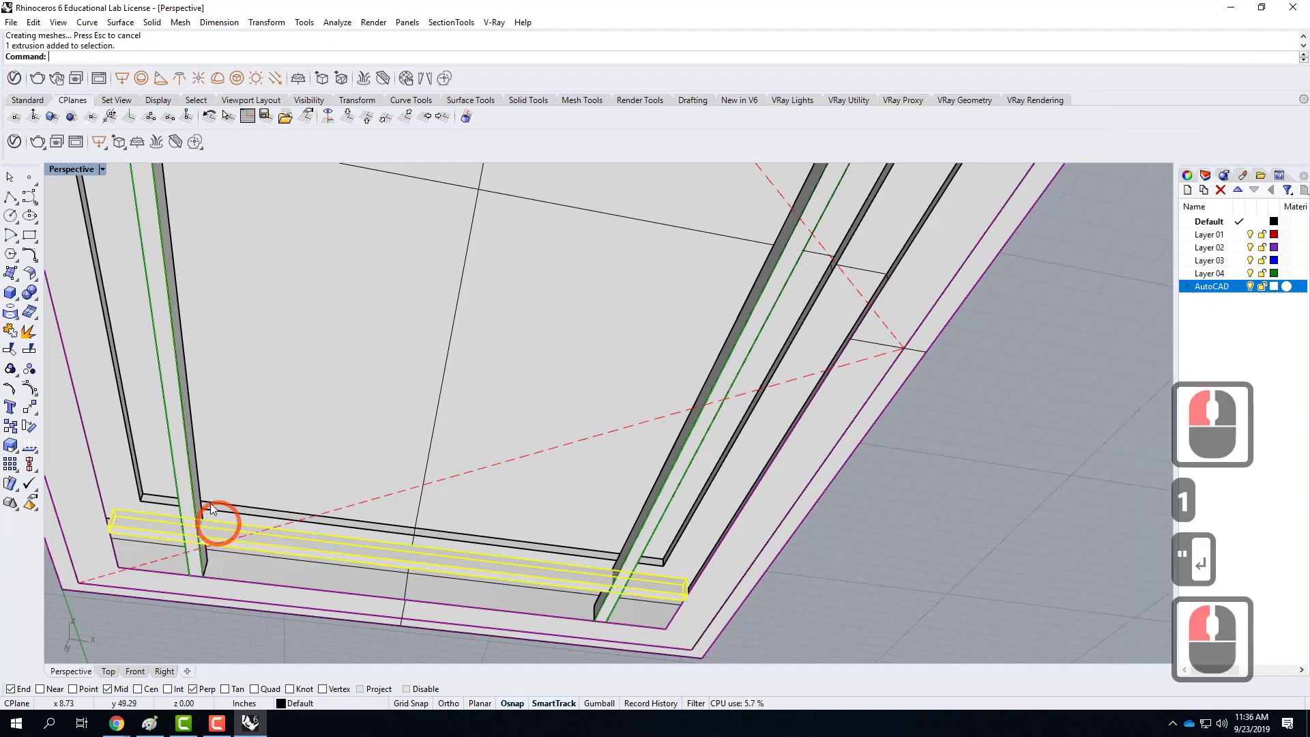
{"action": "left_click", "coordinate": [195, 480], "text": "shift"}
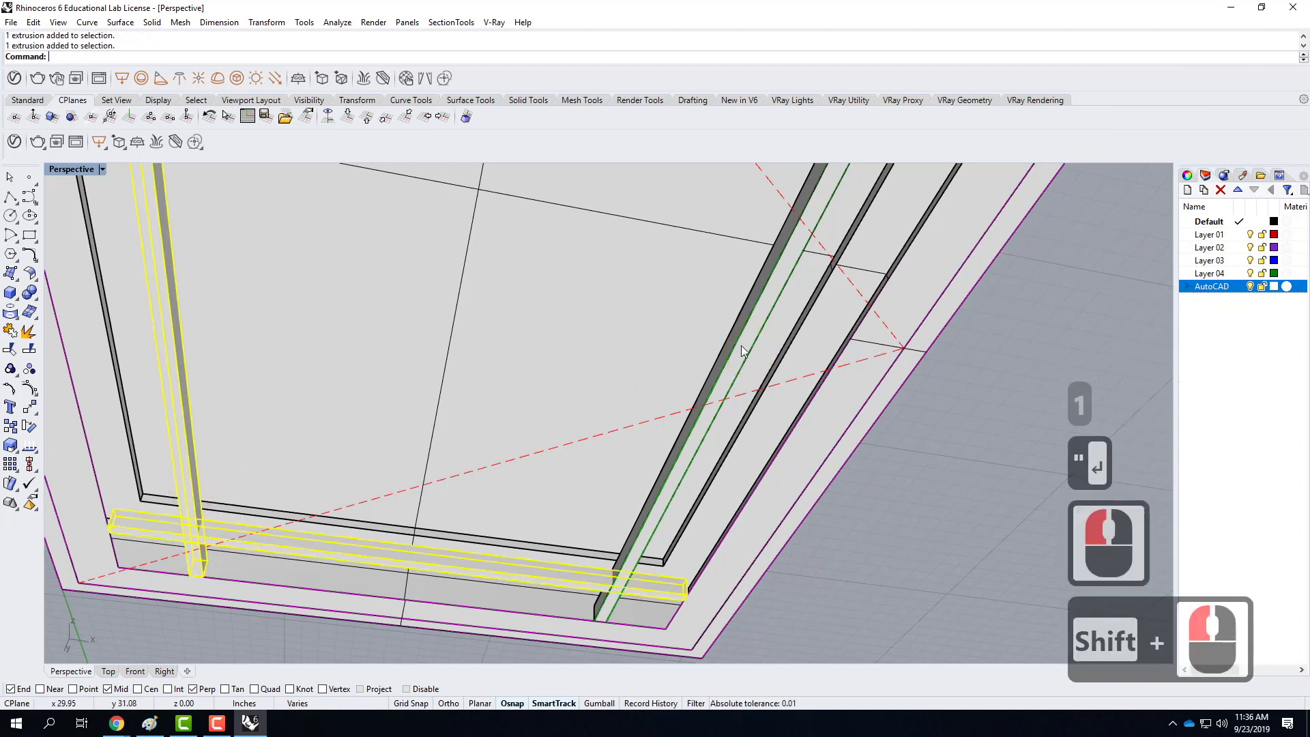
{"action": "left_click", "coordinate": [731, 330], "text": "shift"}
{"action": "scroll", "coordinate": [672, 583], "scroll_direction": "down", "scroll_amount": 3}
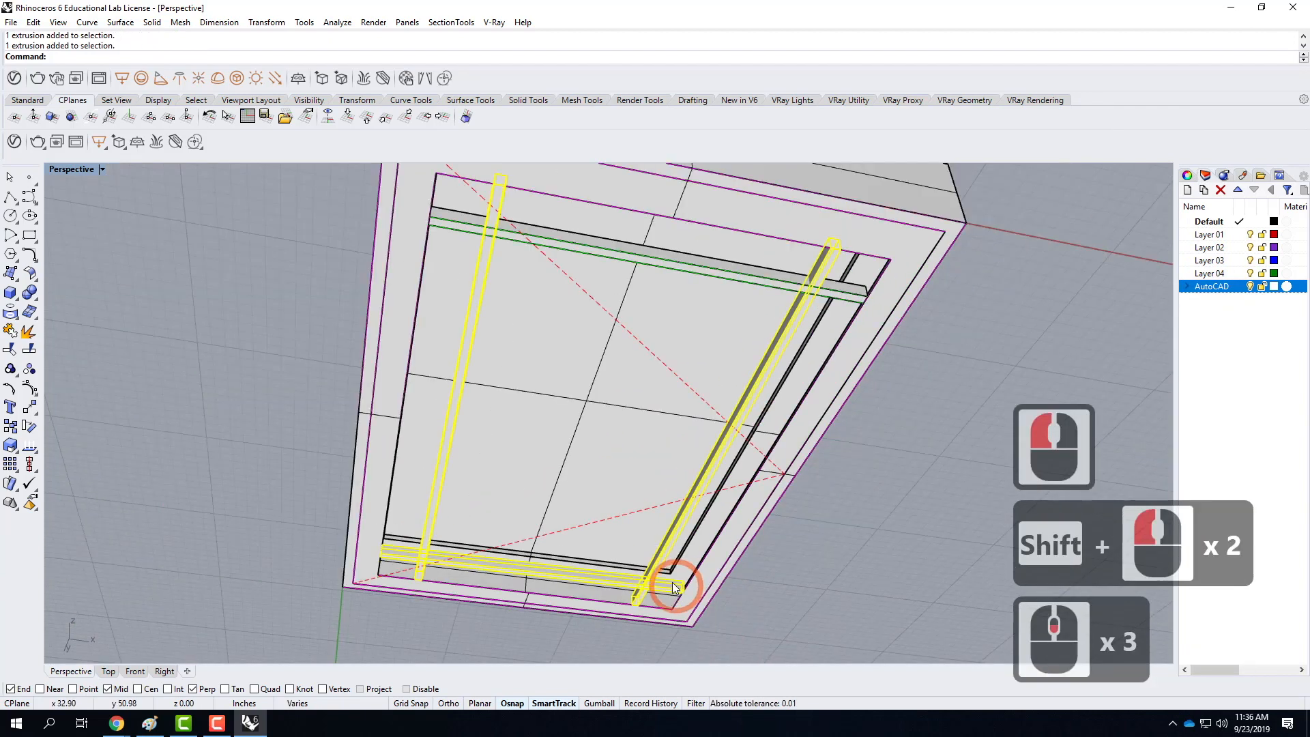
{"action": "left_click", "coordinate": [627, 245], "text": "shift"}
{"action": "right_click_drag", "start_coordinate": [626, 244], "coordinate": [781, 442]}
{"action": "scroll", "coordinate": [592, 403], "scroll_direction": "up", "scroll_amount": 4}
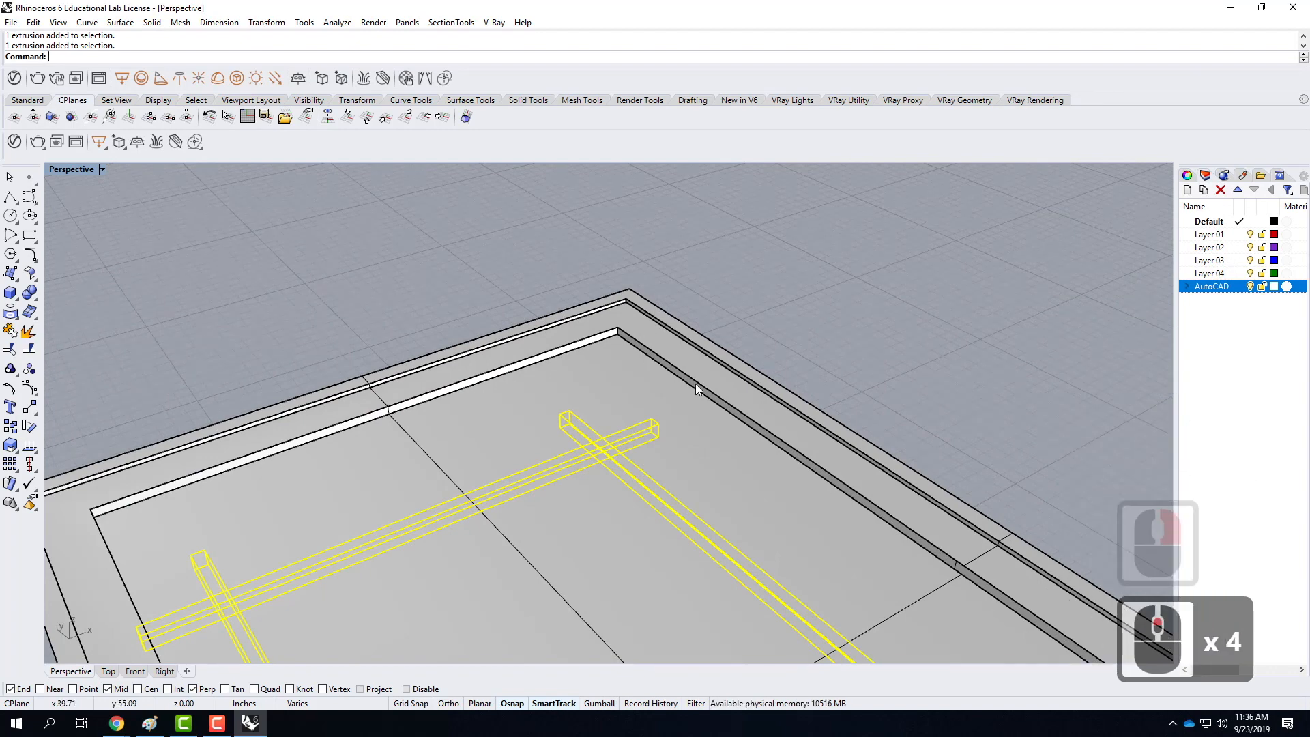
{"action": "type", "text": "move"}
{"action": "key", "text": "Return"}
{"action": "type", "text": "v"}
{"action": "key", "text": "Return"}
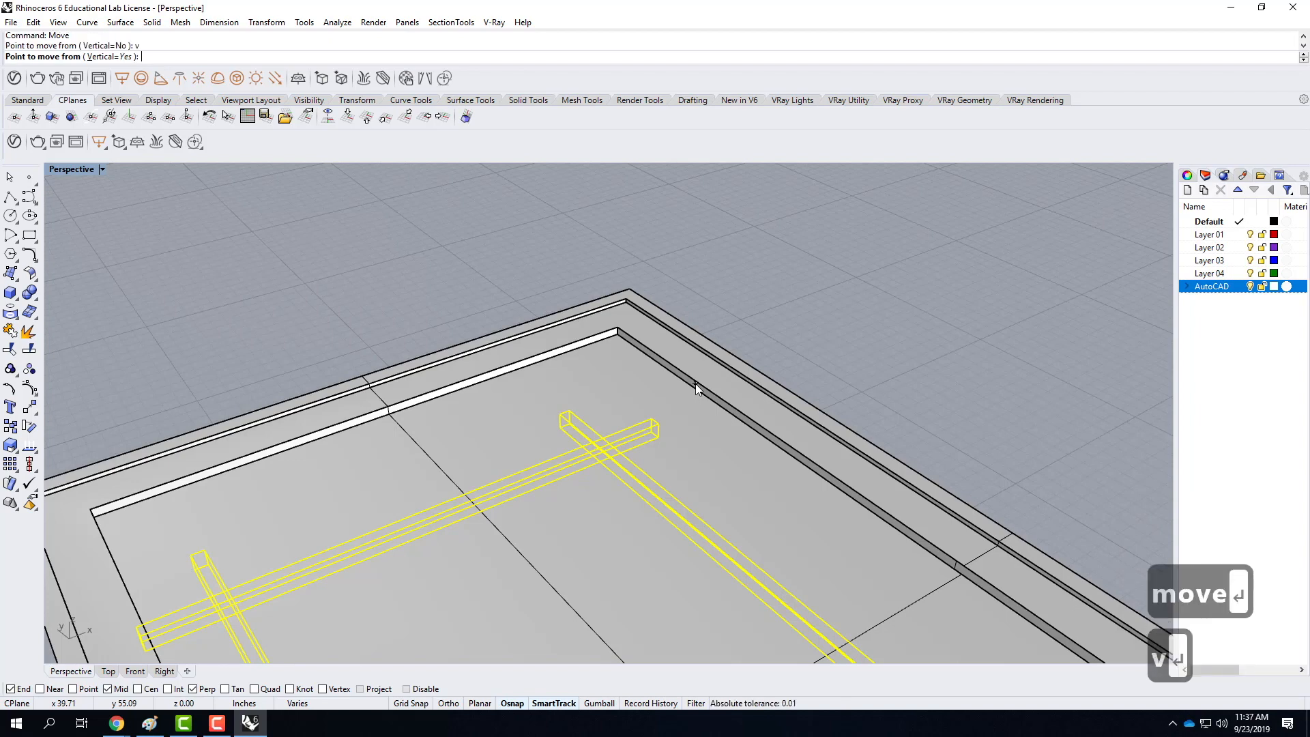
{"action": "scroll", "coordinate": [551, 437], "scroll_direction": "up", "scroll_amount": 6}
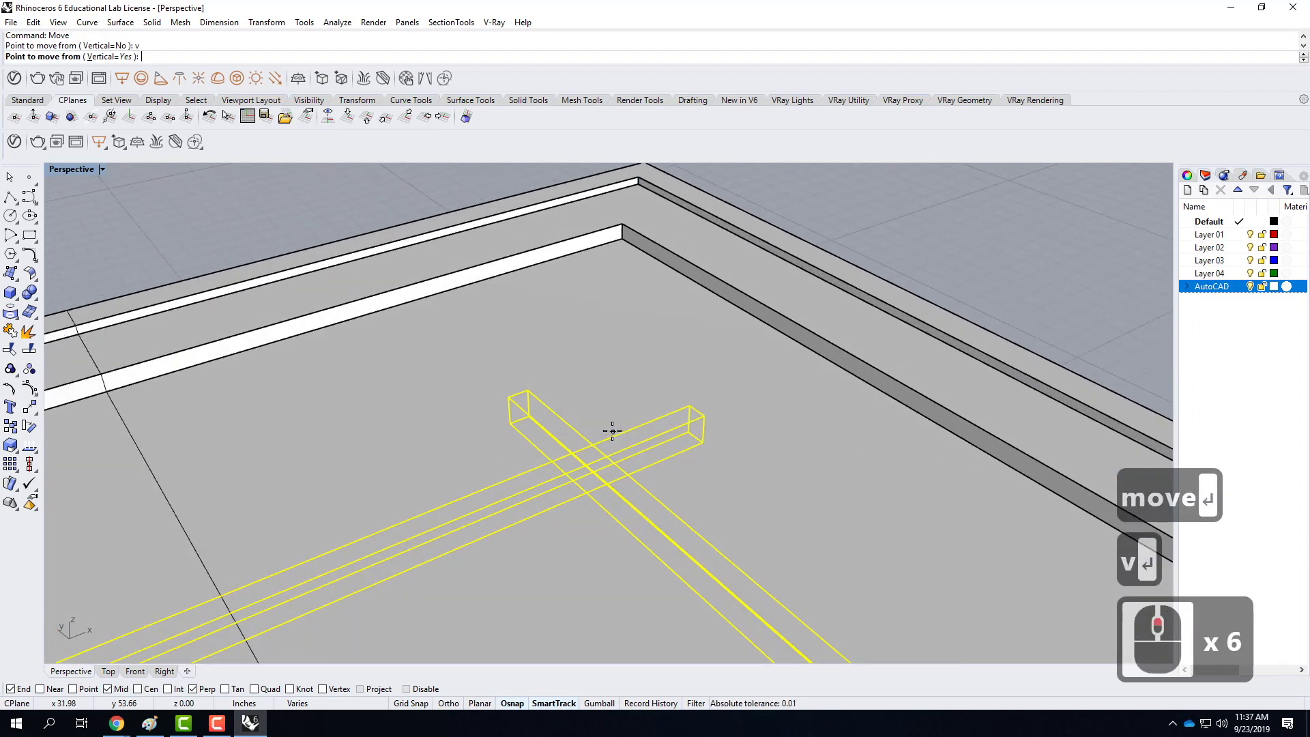
{"action": "left_click", "coordinate": [530, 403]}
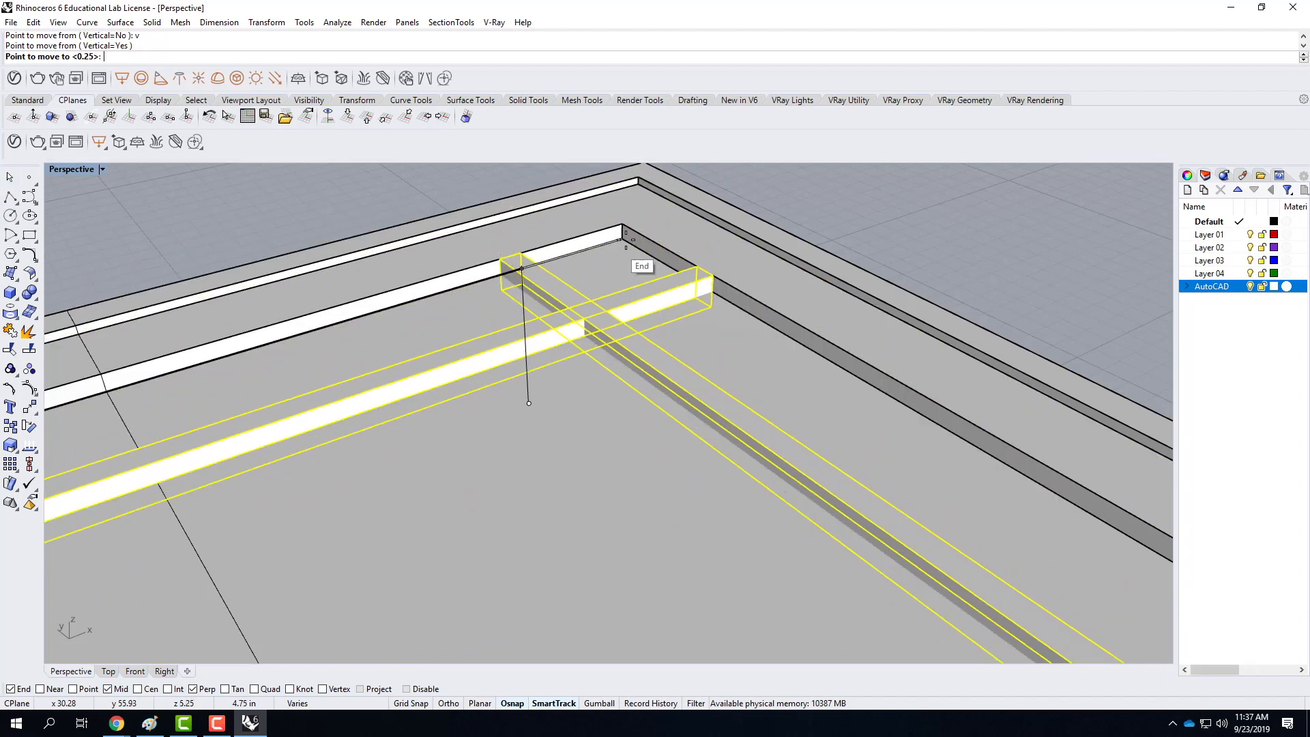
{"action": "left_click", "coordinate": [102, 170]}
{"action": "left_click", "coordinate": [103, 249]}
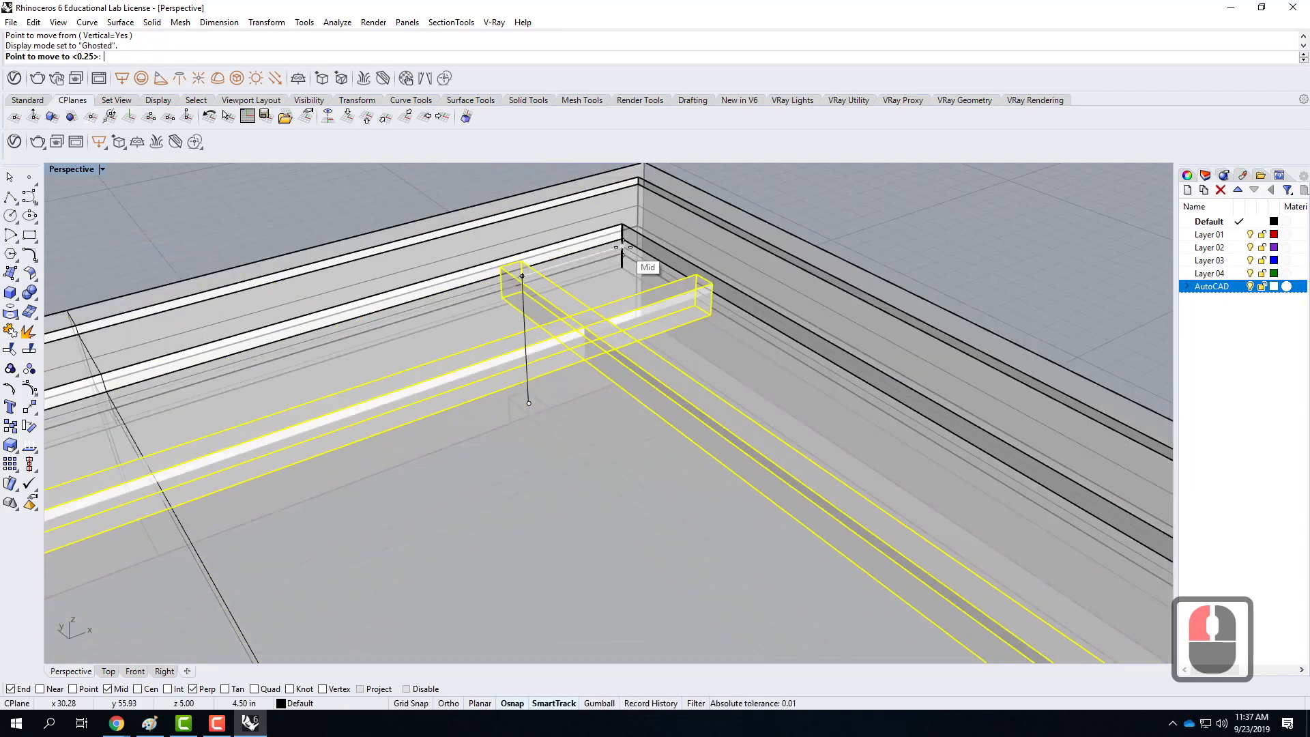
{"action": "left_click", "coordinate": [623, 248]}
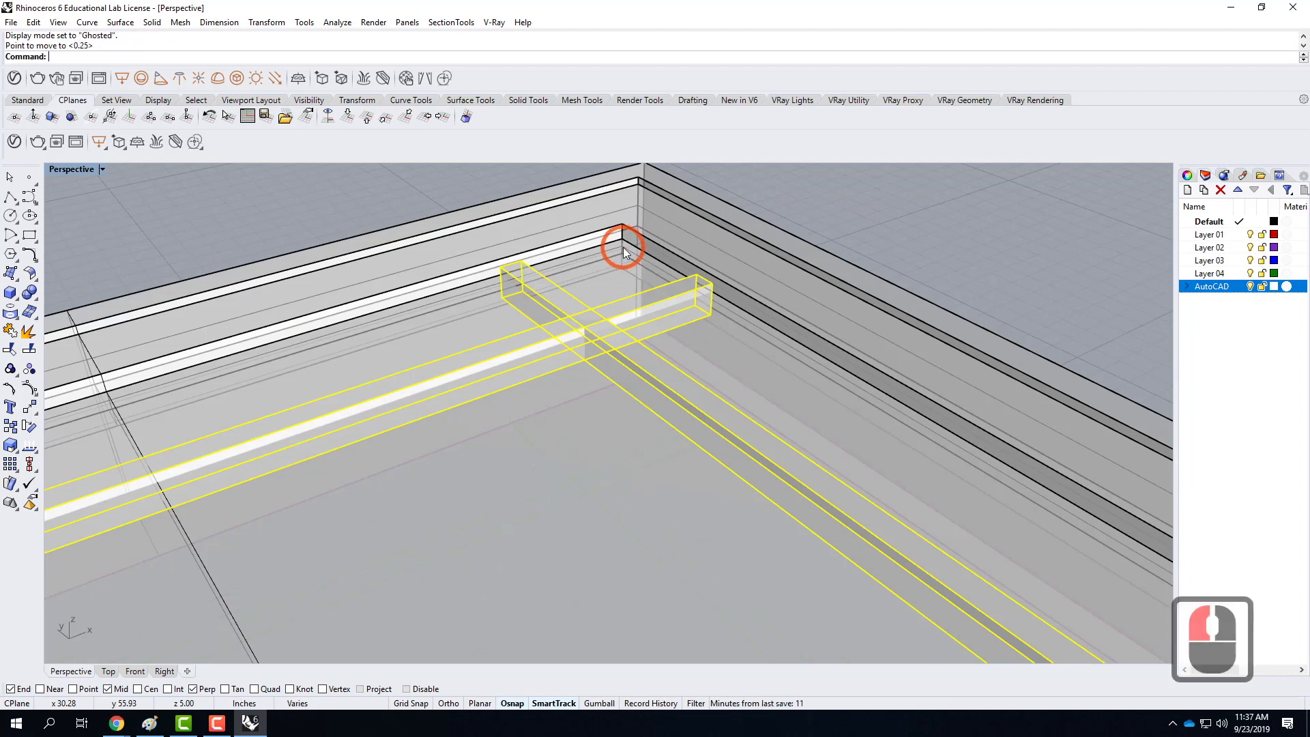
{"action": "left_click", "coordinate": [933, 224]}
{"action": "left_click", "coordinate": [805, 498]}
Step: Set the perspective view to Shaded display and examine how the crossing grid bars sit within the sash
{"action": "left_click", "coordinate": [103, 171]}
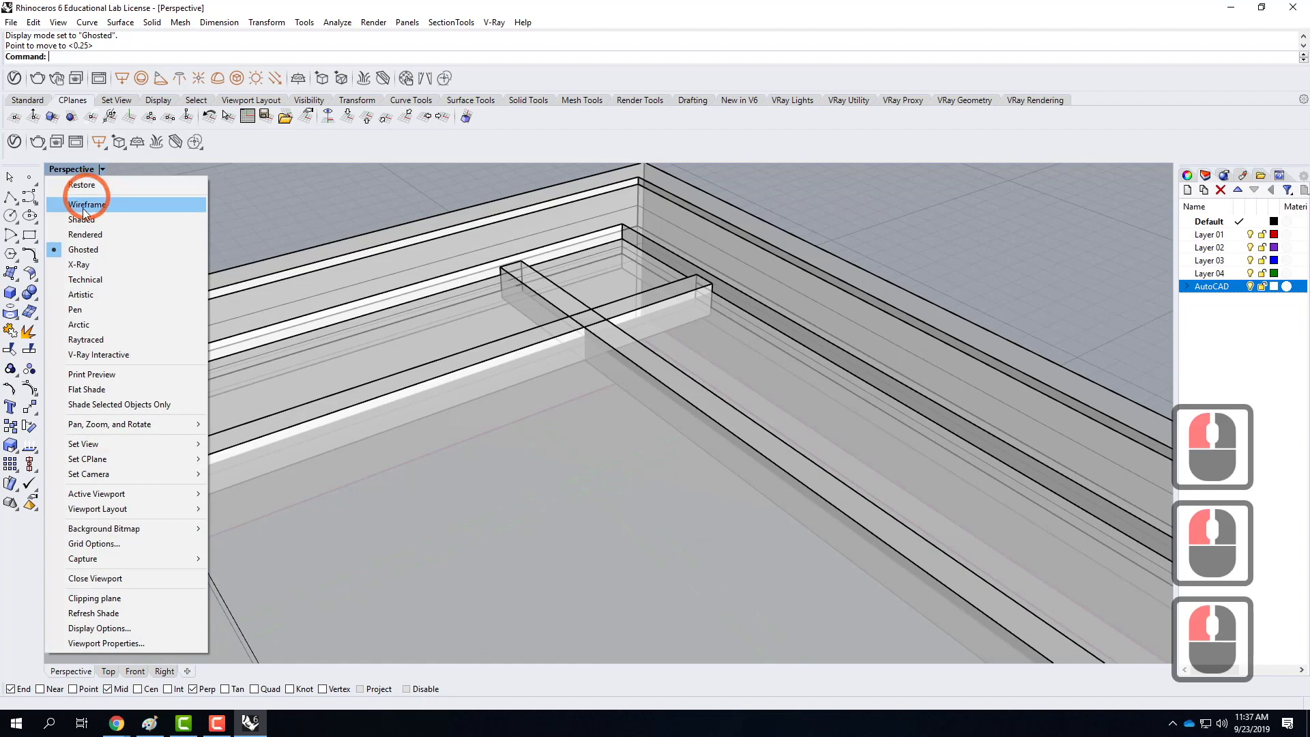
{"action": "left_click", "coordinate": [85, 220]}
{"action": "scroll", "coordinate": [746, 271], "scroll_direction": "down", "scroll_amount": 2}
{"action": "right_click_drag", "start_coordinate": [894, 310], "coordinate": [800, 304]}
{"action": "scroll", "coordinate": [800, 304], "scroll_direction": "down", "scroll_amount": 5}
{"action": "mouse_move", "coordinate": [894, 379]}
{"action": "right_mouse_down"}
{"action": "mouse_move", "coordinate": [755, 351]}
{"action": "mouse_move", "coordinate": [767, 272]}
{"action": "mouse_move", "coordinate": [810, 380]}
{"action": "mouse_move", "coordinate": [907, 391]}
{"action": "right_mouse_up"}
{"action": "scroll", "coordinate": [762, 355], "scroll_direction": "up", "scroll_amount": 6}
{"action": "scroll", "coordinate": [829, 357], "scroll_direction": "up", "scroll_amount": 5}
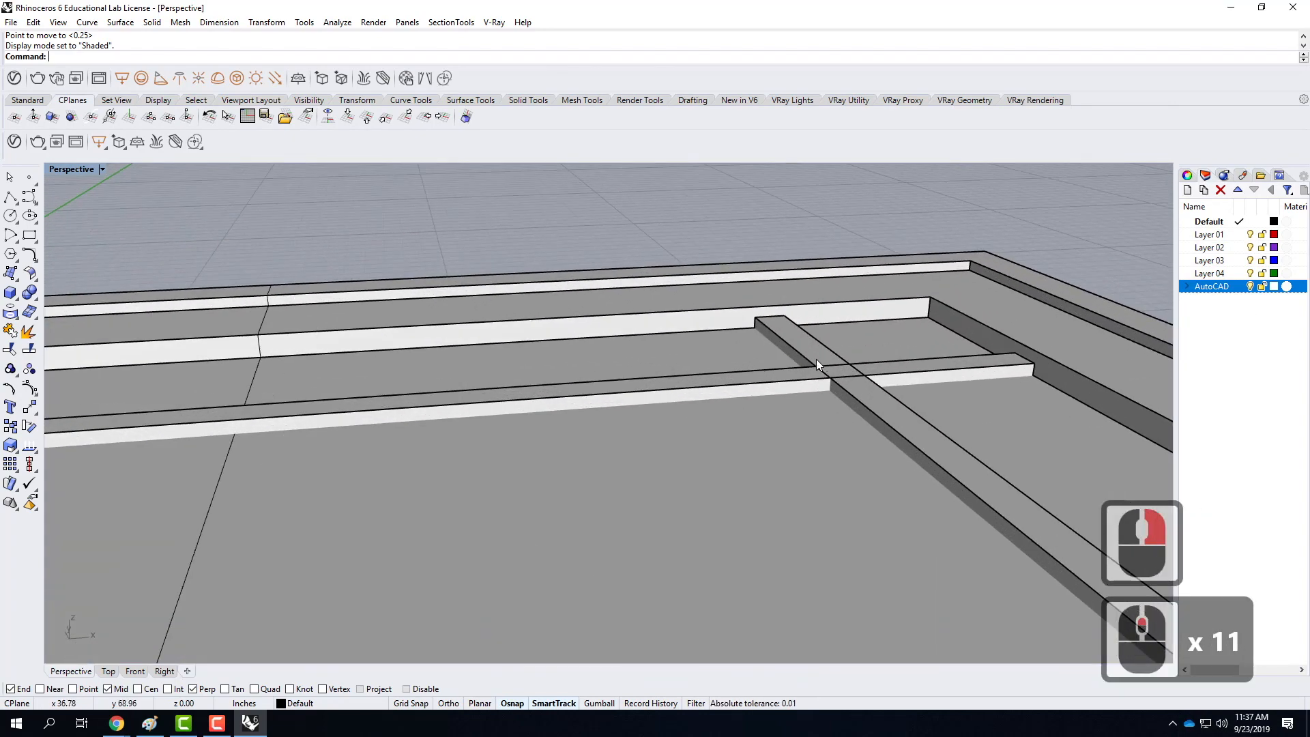
Step: Try thickening one lengthwise bar vertically with Scale 1-D about its end's mid-height to a point about 0.75" above, and undo the scaling
{"action": "left_click", "coordinate": [797, 339]}
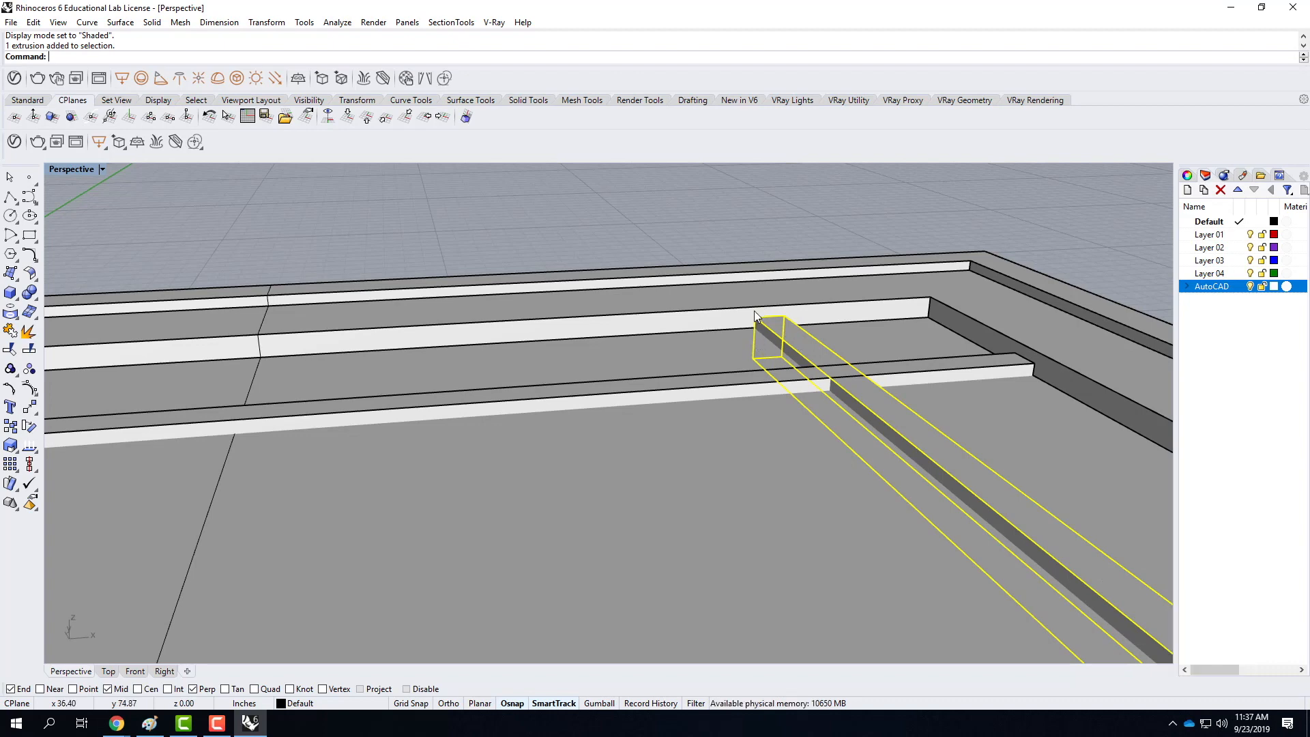
{"action": "left_click", "coordinate": [275, 25]}
{"action": "mouse_move", "coordinate": [287, 97]}
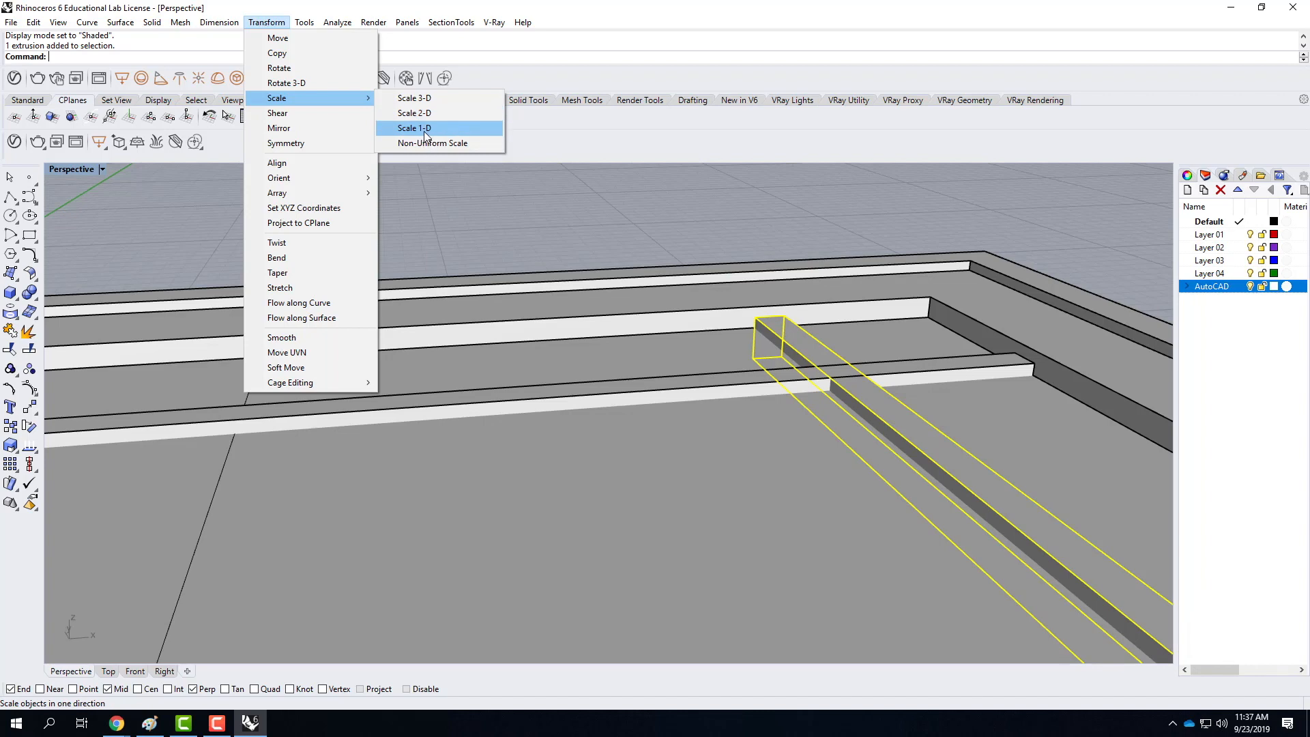
{"action": "left_click", "coordinate": [425, 129]}
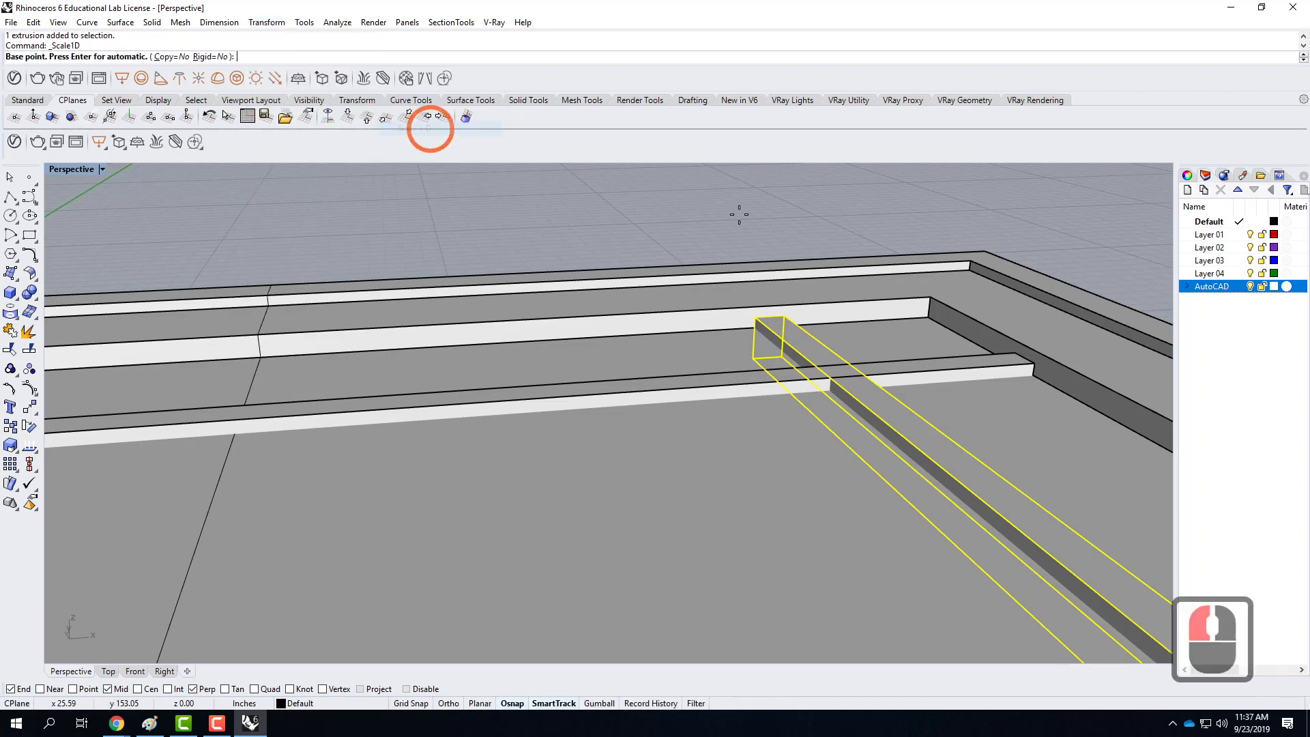
{"action": "left_click", "coordinate": [753, 337]}
{"action": "left_click", "coordinate": [755, 318]}
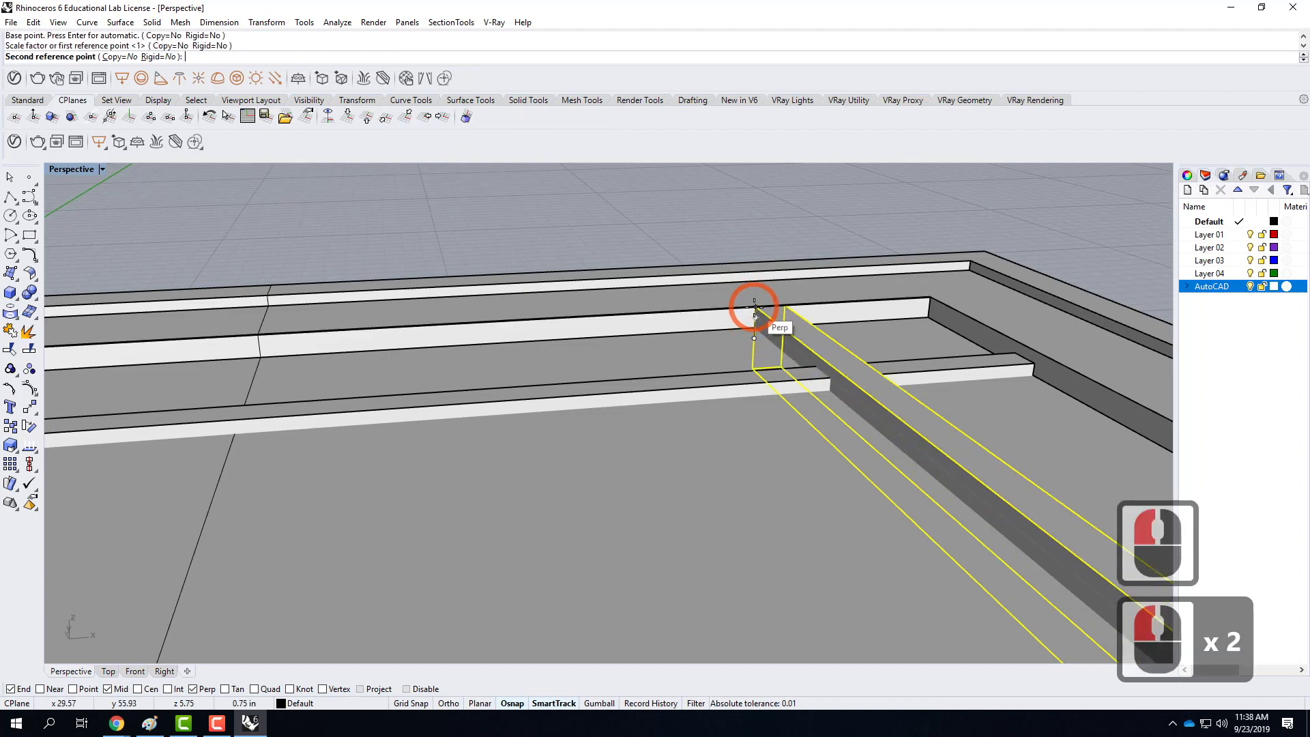
{"action": "left_click", "coordinate": [949, 263]}
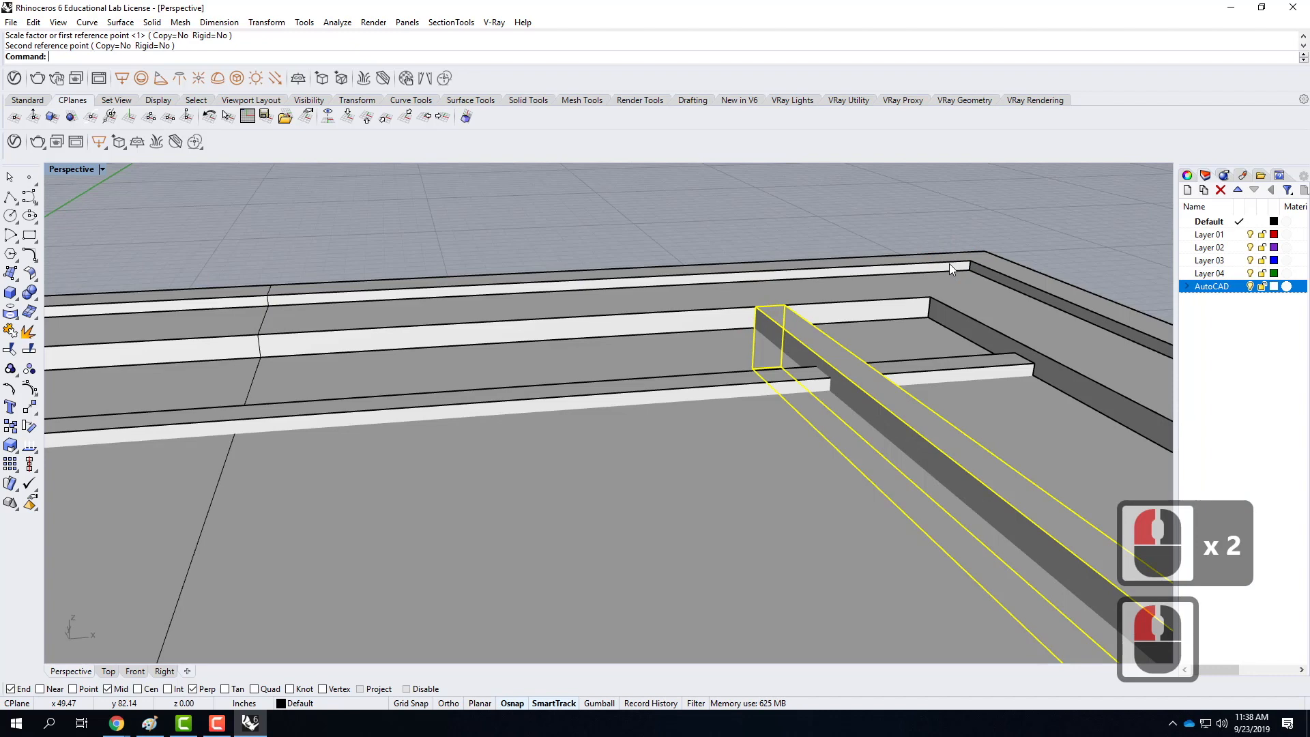
{"action": "key", "text": "ctrl+z"}
{"action": "left_click", "coordinate": [800, 216]}
Step: Boolean-union the two lengthwise and two crosswise grid bars into one solid glazing grid
{"action": "scroll", "coordinate": [640, 269], "scroll_direction": "down", "scroll_amount": 9}
{"action": "scroll", "coordinate": [636, 270], "scroll_direction": "down", "scroll_amount": 6}
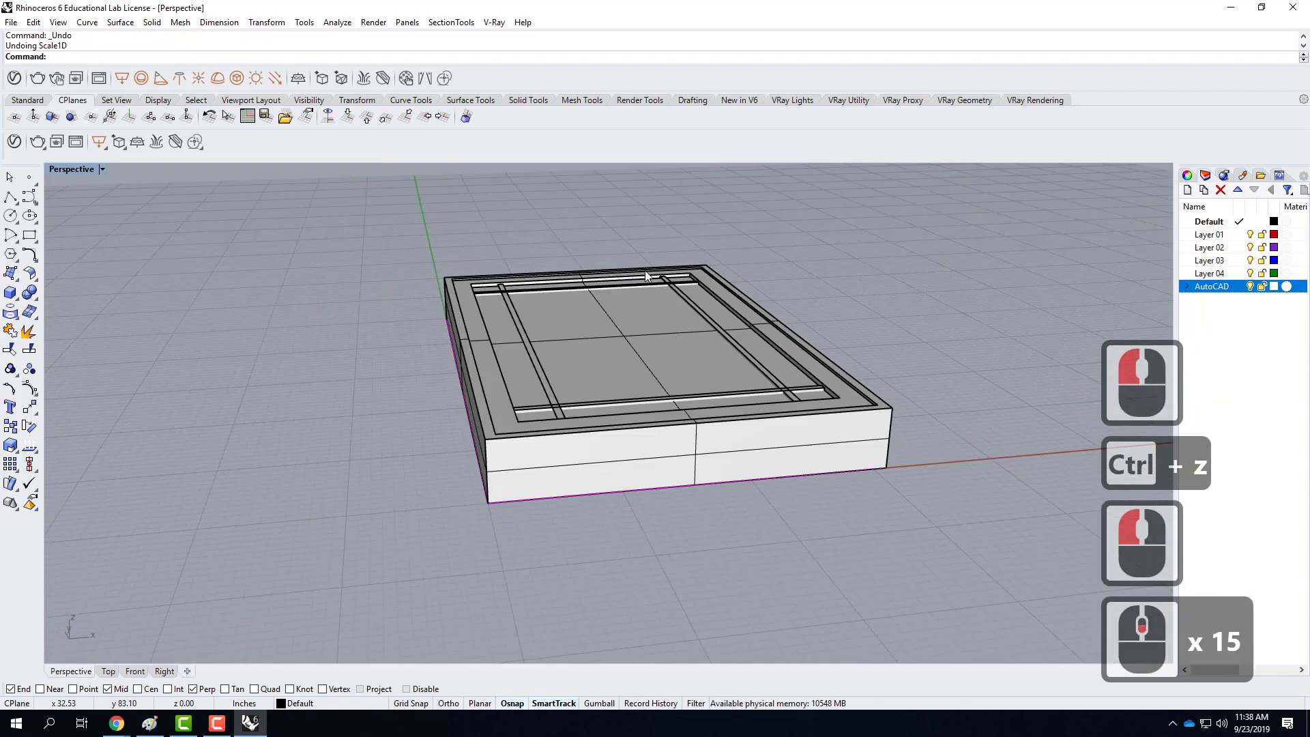
{"action": "scroll", "coordinate": [803, 394], "scroll_direction": "up", "scroll_amount": 6}
{"action": "left_click", "coordinate": [667, 403]}
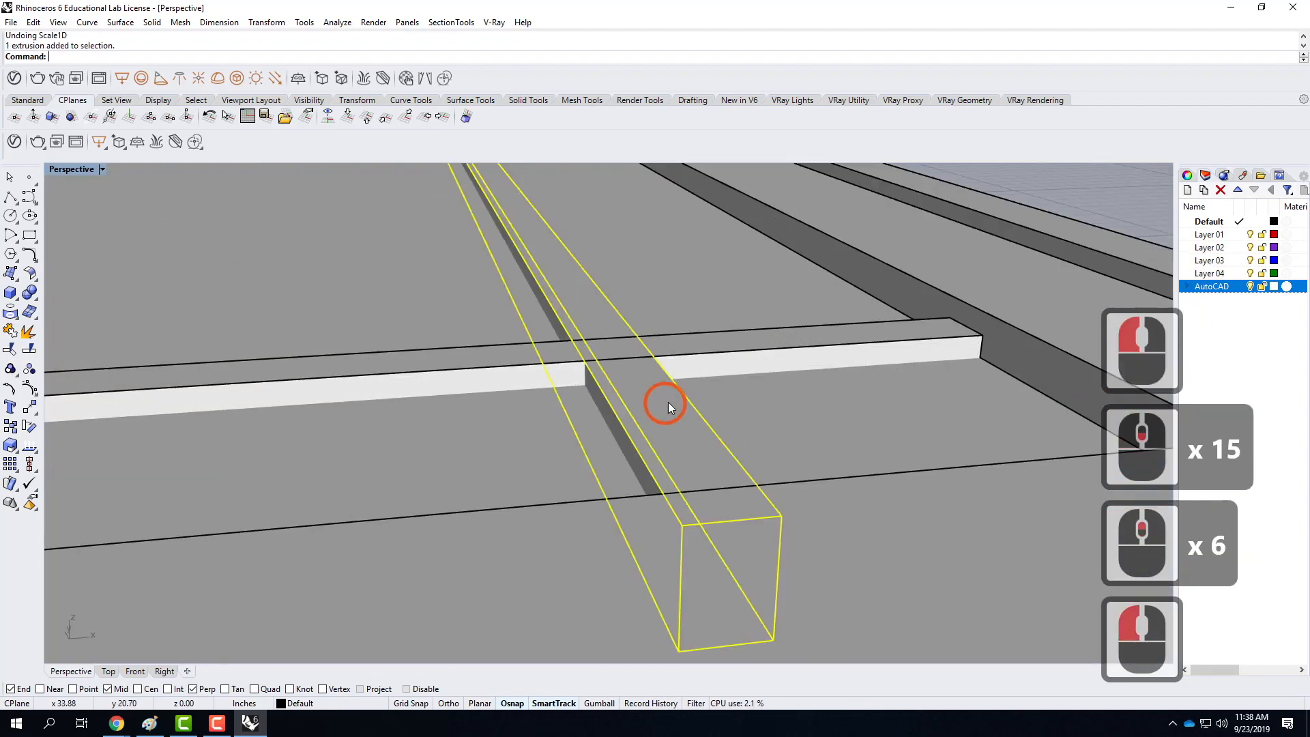
{"action": "left_click", "coordinate": [715, 342]}
{"action": "scroll", "coordinate": [768, 347], "scroll_direction": "down", "scroll_amount": 4}
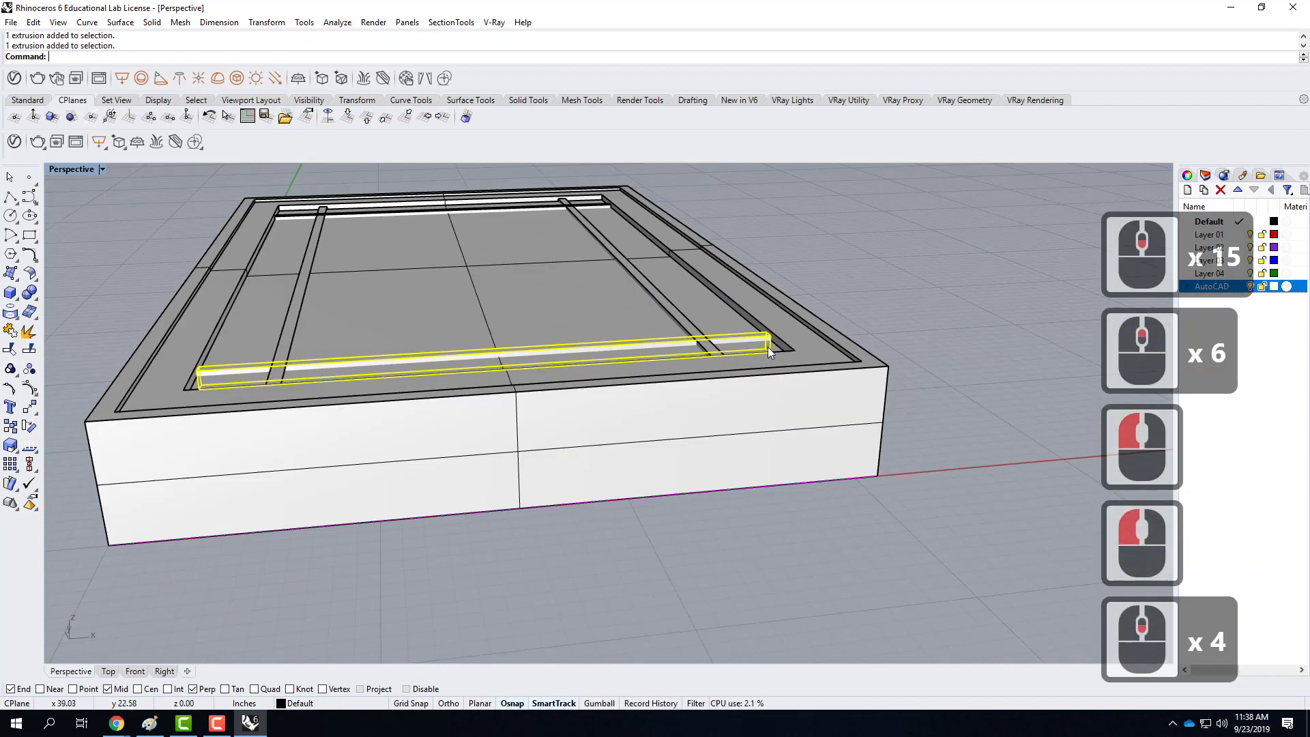
{"action": "right_click_drag", "start_coordinate": [768, 347], "coordinate": [664, 411]}
{"action": "scroll", "coordinate": [554, 468], "scroll_direction": "up", "scroll_amount": 3}
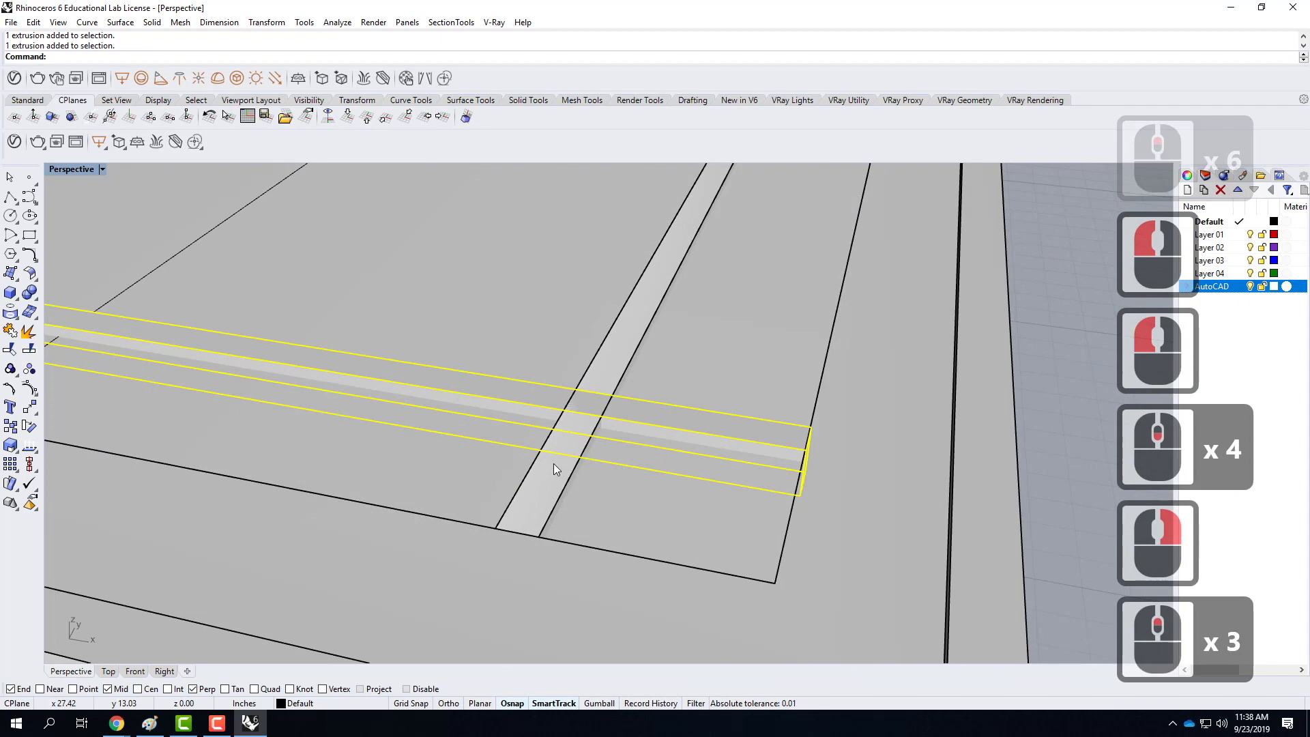
{"action": "right_click_drag", "start_coordinate": [554, 468], "coordinate": [518, 494]}
{"action": "left_click", "coordinate": [689, 420]}
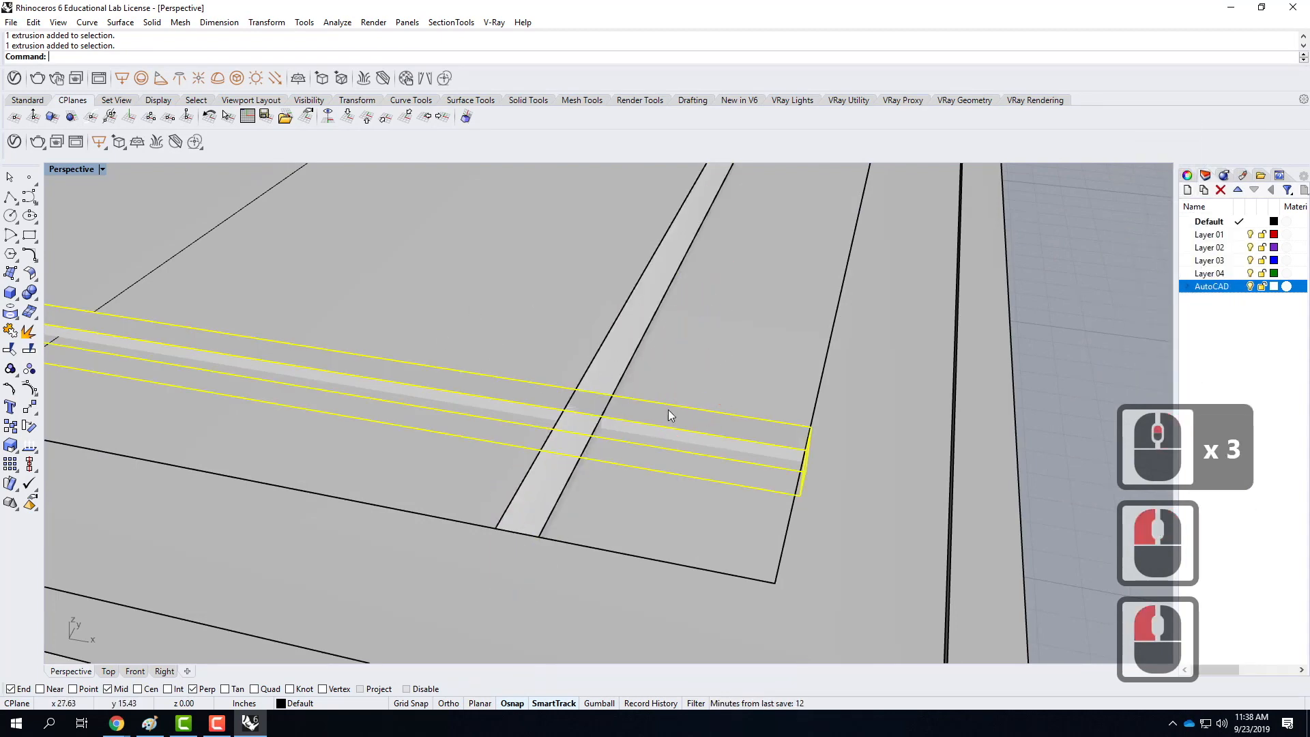
{"action": "scroll", "coordinate": [683, 418], "scroll_direction": "down", "scroll_amount": 3}
{"action": "scroll", "coordinate": [682, 418], "scroll_direction": "up", "scroll_amount": 3}
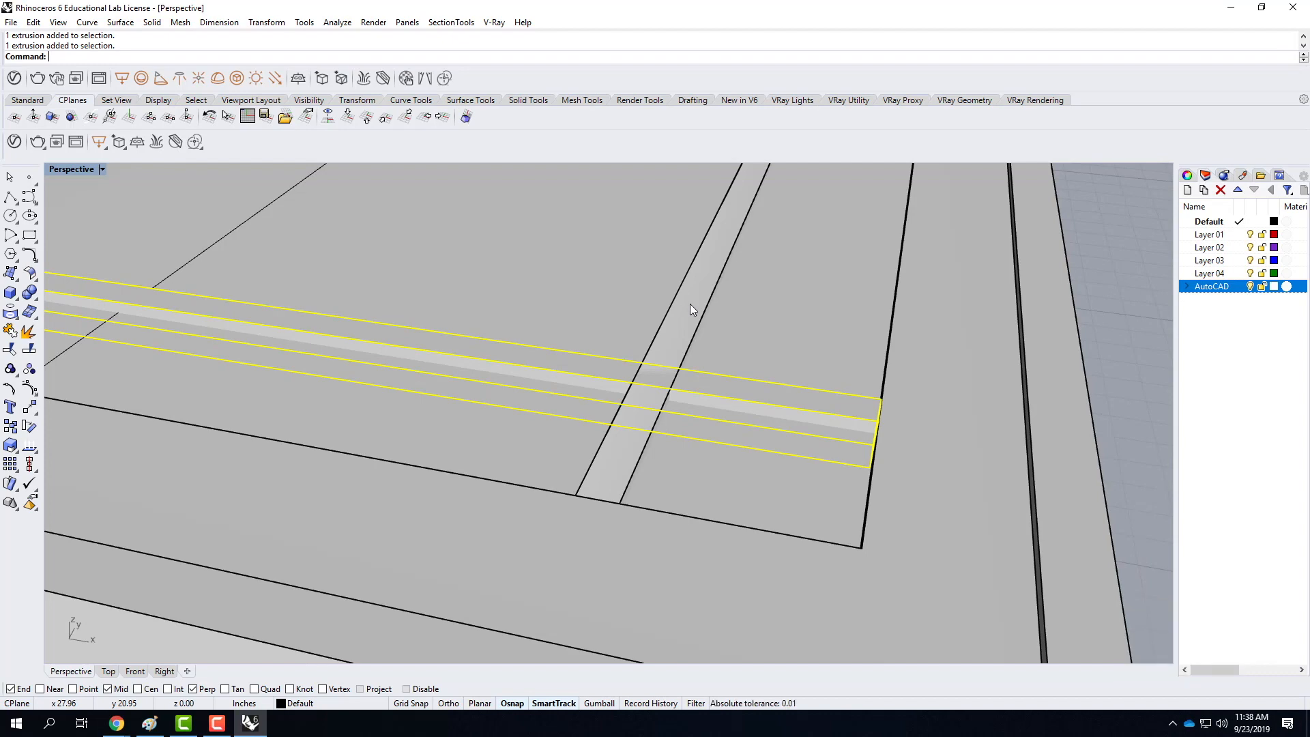
{"action": "scroll", "coordinate": [690, 304], "scroll_direction": "down", "scroll_amount": 3}
{"action": "right_click_drag", "start_coordinate": [690, 304], "coordinate": [767, 432], "text": "shift"}
{"action": "scroll", "coordinate": [767, 431], "scroll_direction": "up", "scroll_amount": 3}
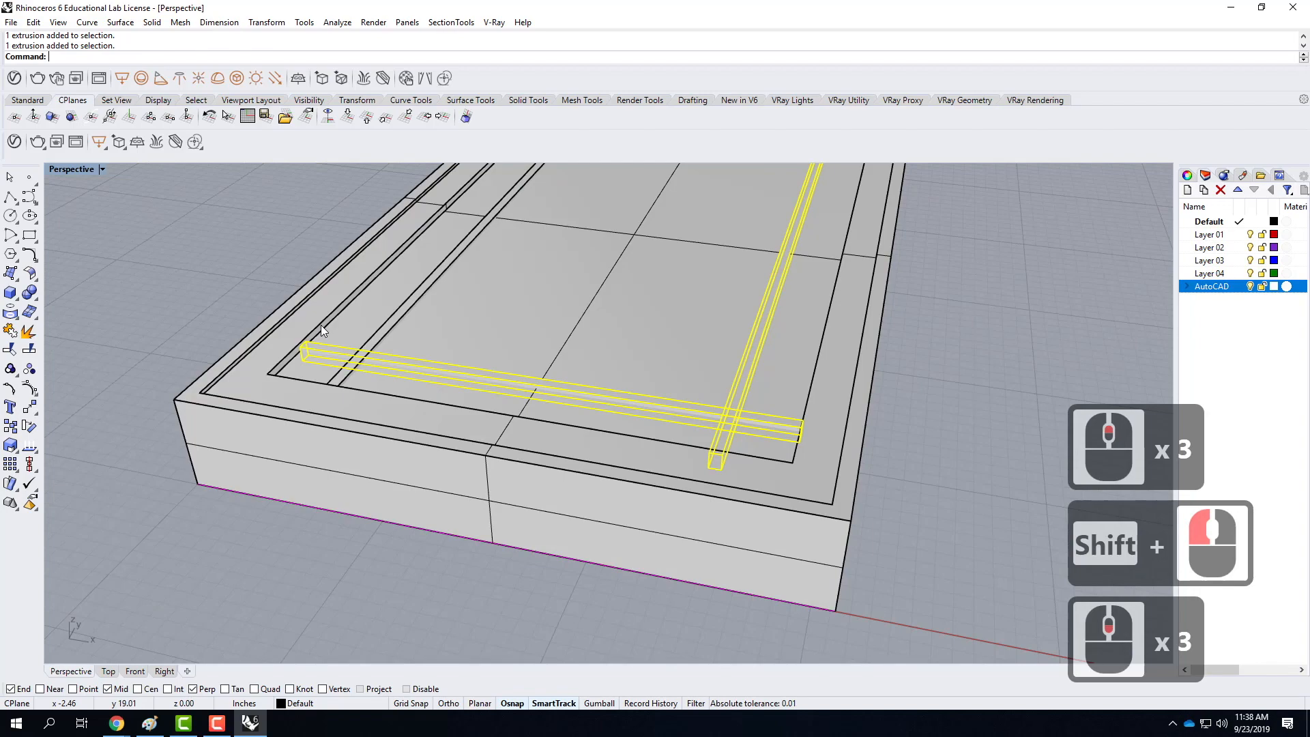
{"action": "right_click_drag", "start_coordinate": [393, 320], "coordinate": [410, 518], "text": "shift"}
{"action": "scroll", "coordinate": [497, 360], "scroll_direction": "down", "scroll_amount": 5}
{"action": "scroll", "coordinate": [502, 370], "scroll_direction": "up", "scroll_amount": 5}
{"action": "scroll", "coordinate": [501, 371], "scroll_direction": "up", "scroll_amount": 3, "text": "shift"}
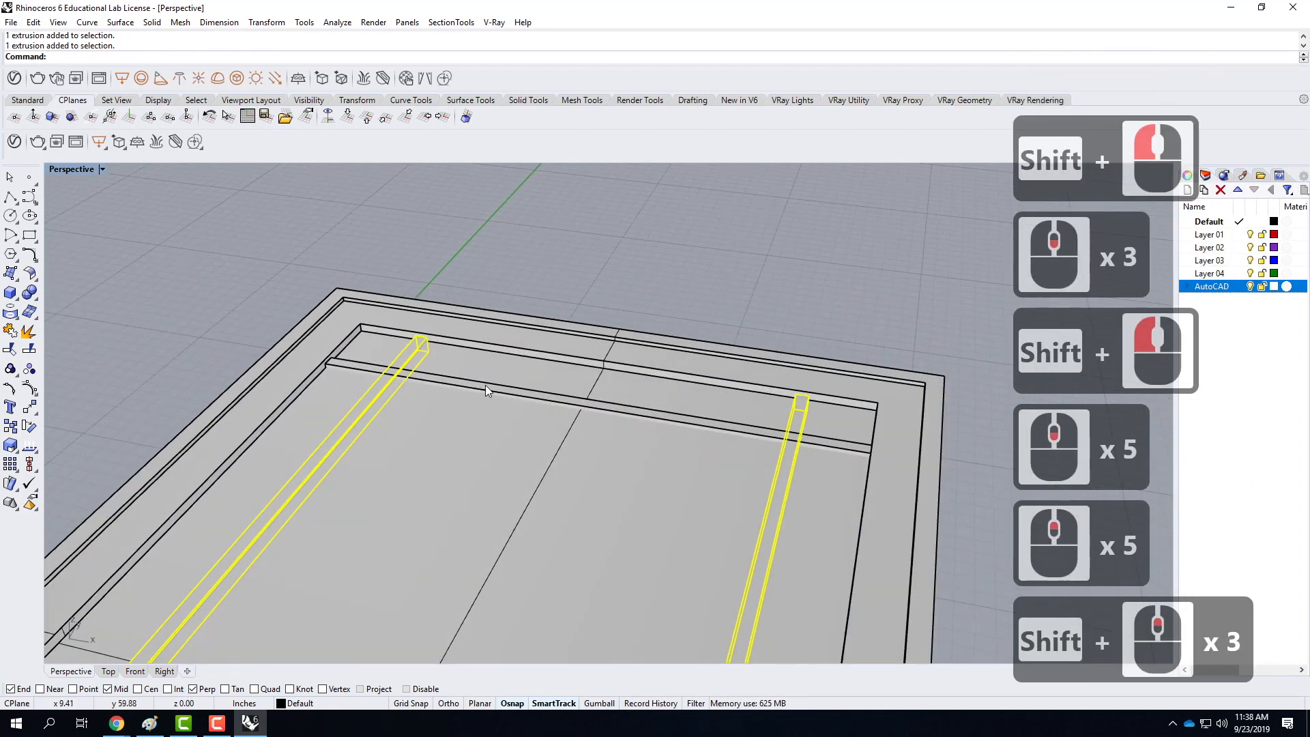
{"action": "left_click", "coordinate": [485, 385], "text": "shift"}
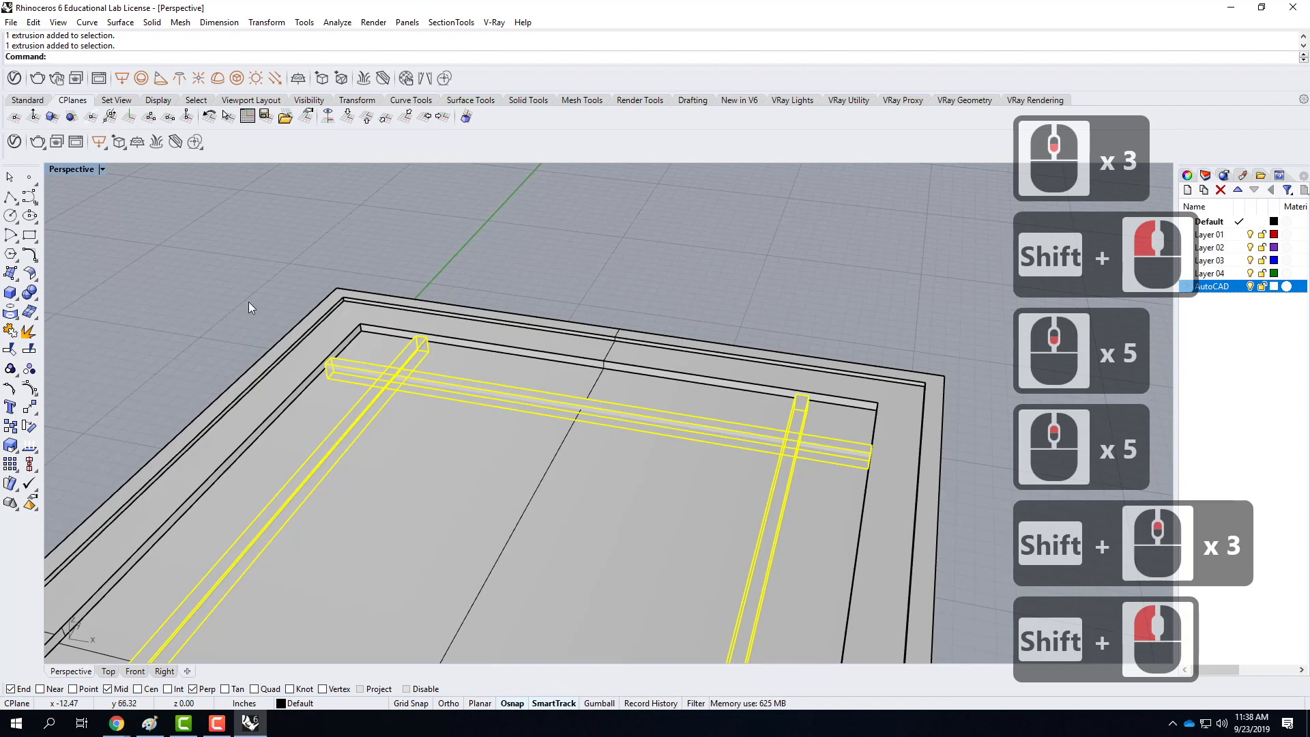
{"action": "left_click", "coordinate": [29, 294]}
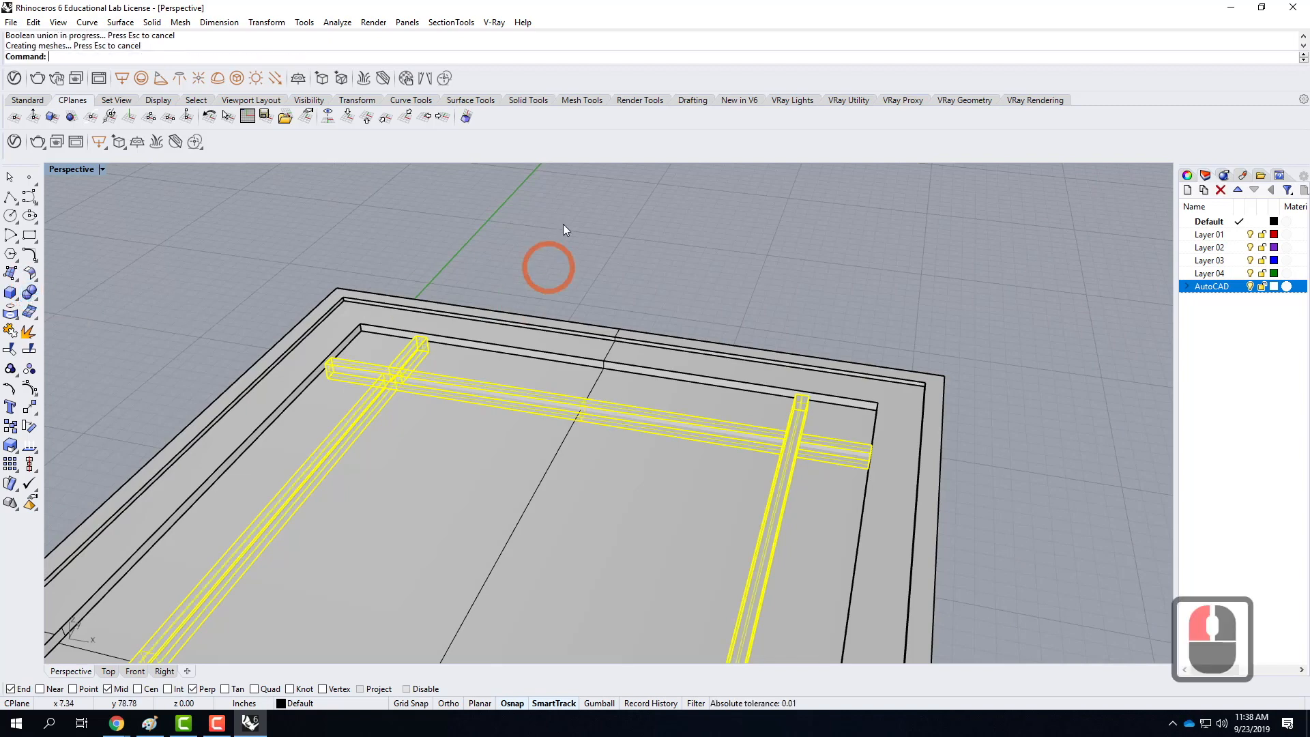
{"action": "left_click", "coordinate": [575, 241]}
Step: Select the merged glazing grid and examine the crossing joints of its bars
{"action": "scroll", "coordinate": [386, 371], "scroll_direction": "up", "scroll_amount": 6}
{"action": "left_click", "coordinate": [380, 393]}
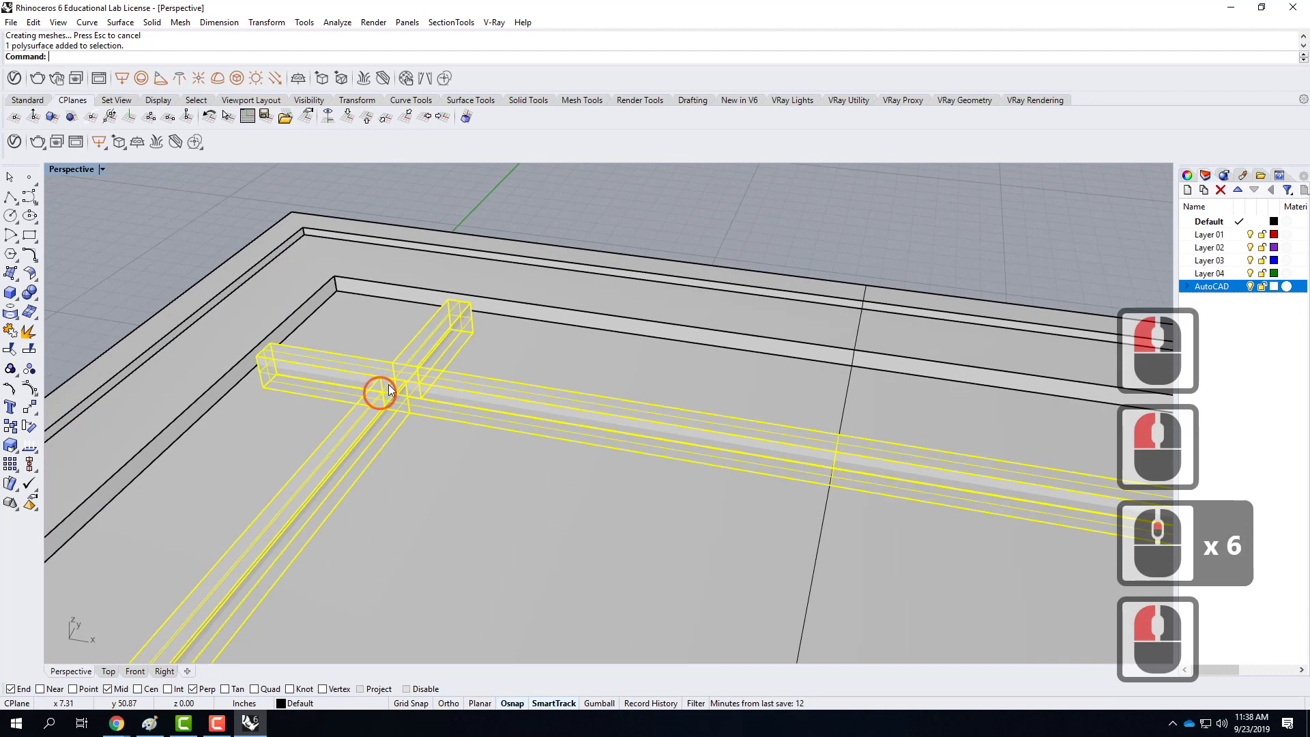
{"action": "scroll", "coordinate": [386, 363], "scroll_direction": "down", "scroll_amount": 5}
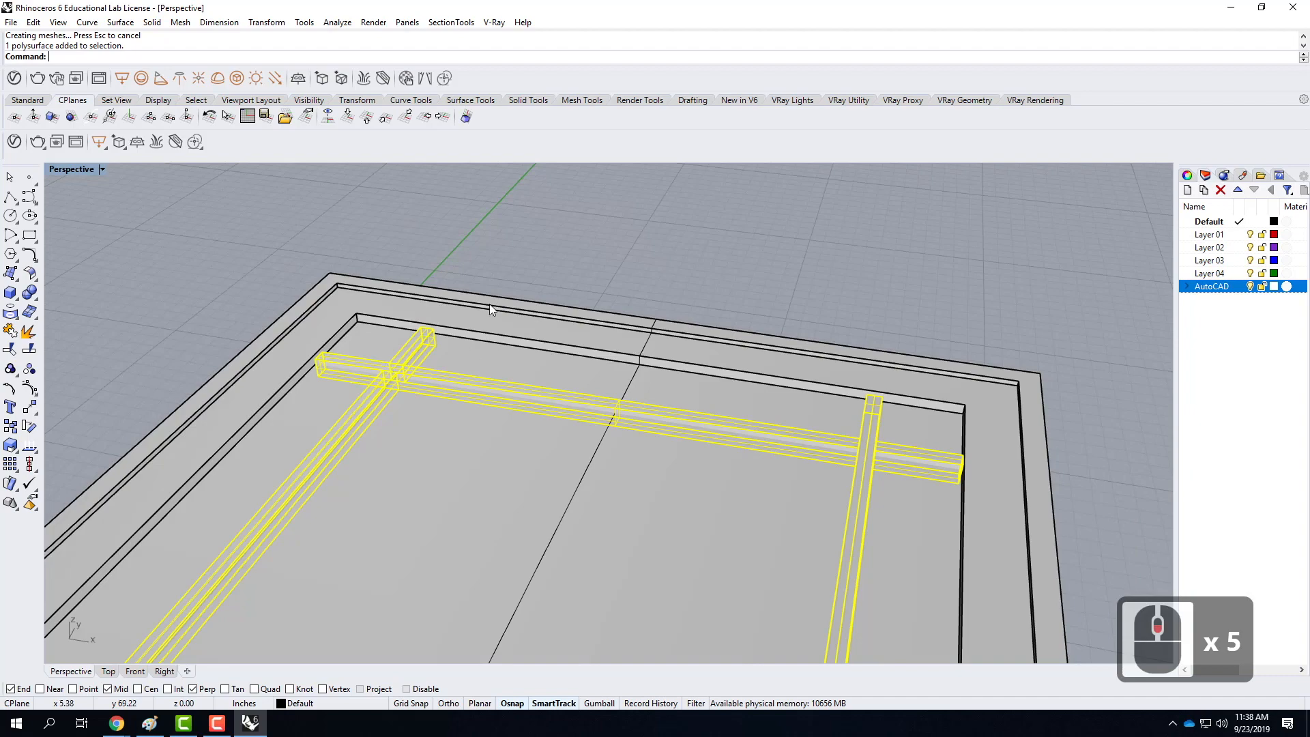
{"action": "scroll", "coordinate": [410, 351], "scroll_direction": "down", "scroll_amount": 7}
{"action": "right_click_drag", "start_coordinate": [409, 350], "coordinate": [346, 408]}
{"action": "left_click", "coordinate": [321, 335]}
Step: Stand the whole window upright by rotating it 90° in 3-D about the frame's bottom edge along the X axis
{"action": "right_click_drag", "start_coordinate": [609, 497], "coordinate": [471, 301]}
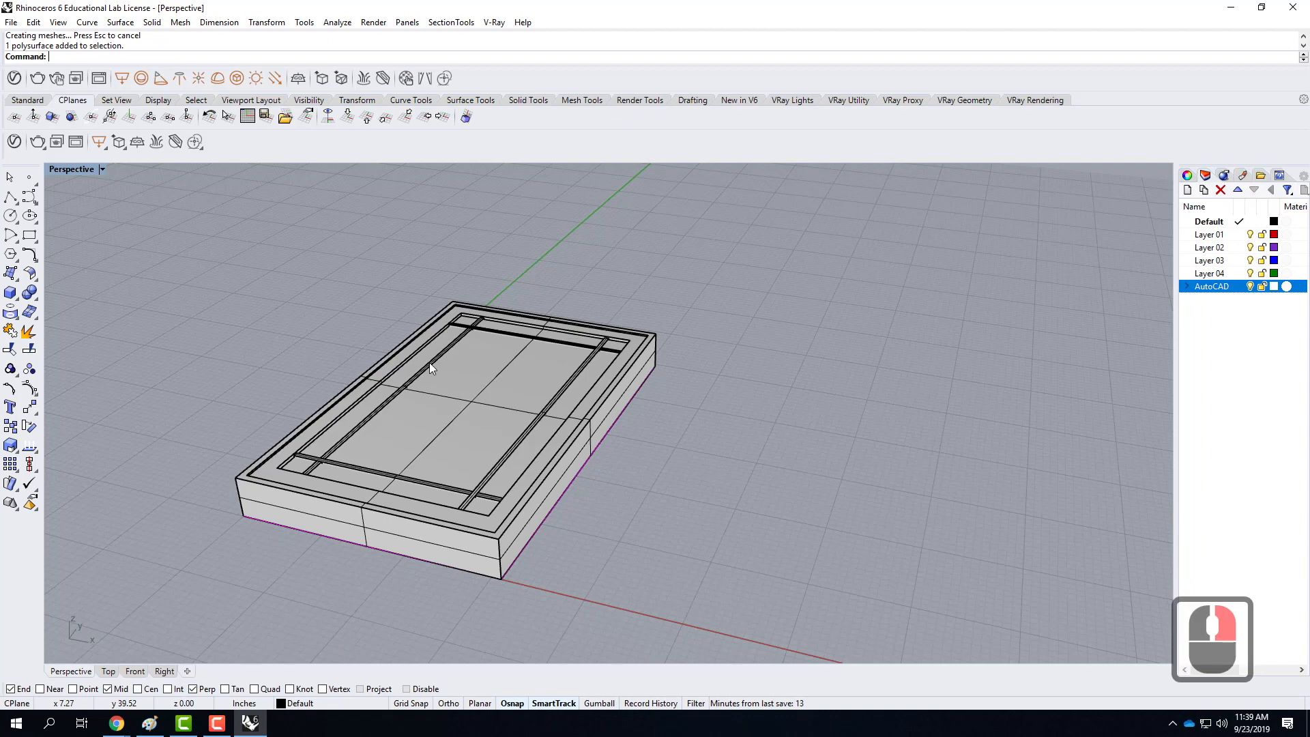
{"action": "left_click_drag", "start_coordinate": [178, 211], "coordinate": [763, 621]}
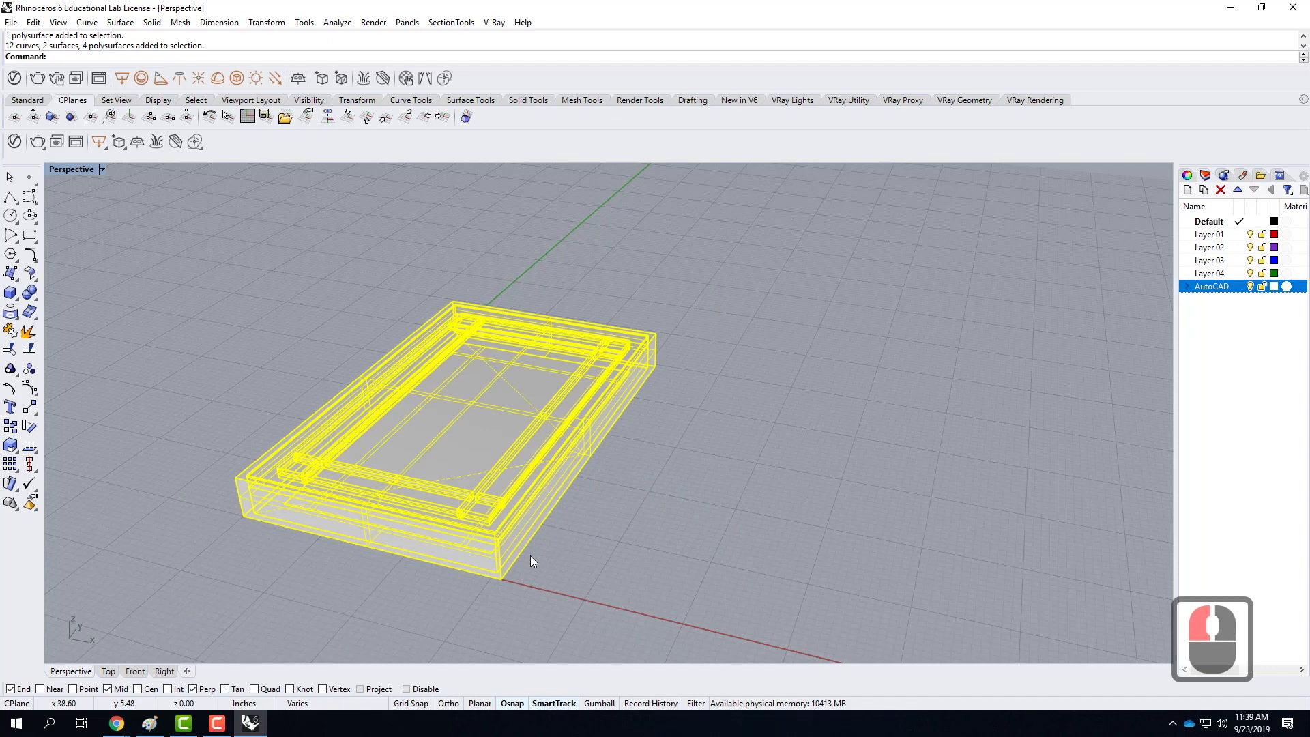
{"action": "left_click", "coordinate": [265, 23]}
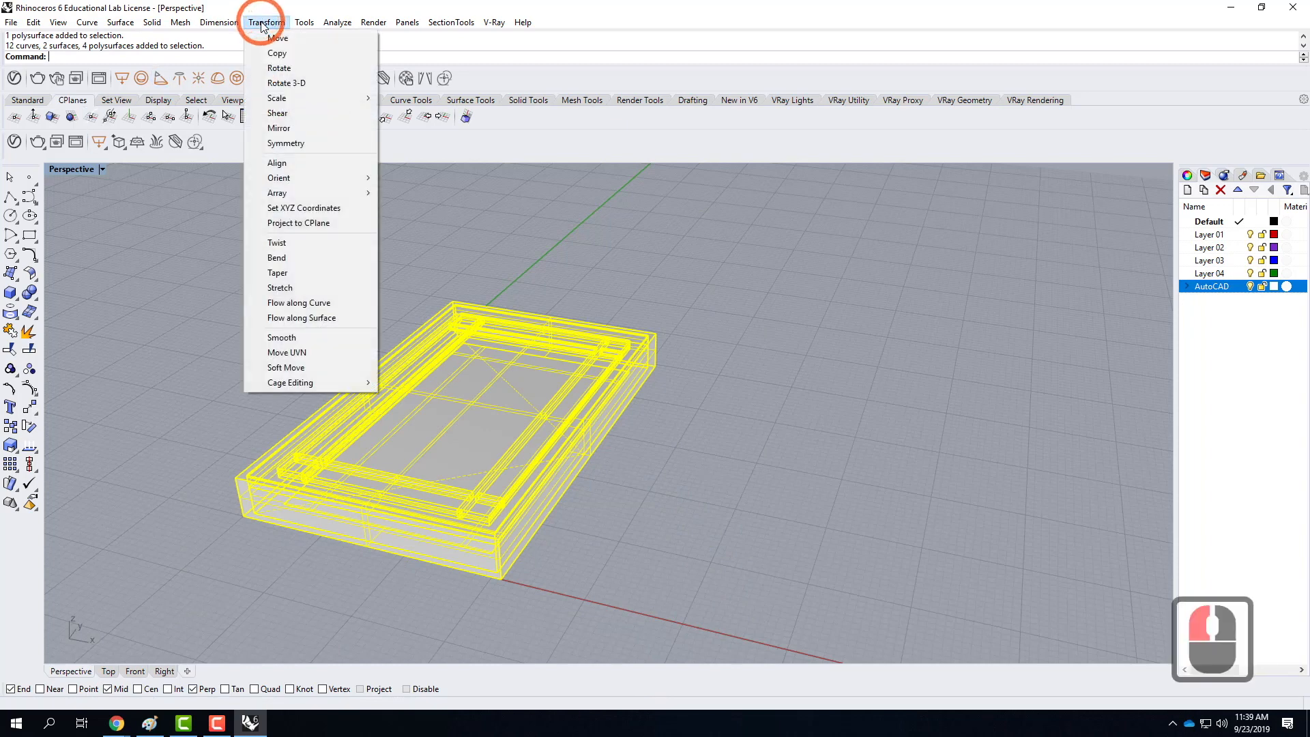
{"action": "left_click", "coordinate": [283, 84]}
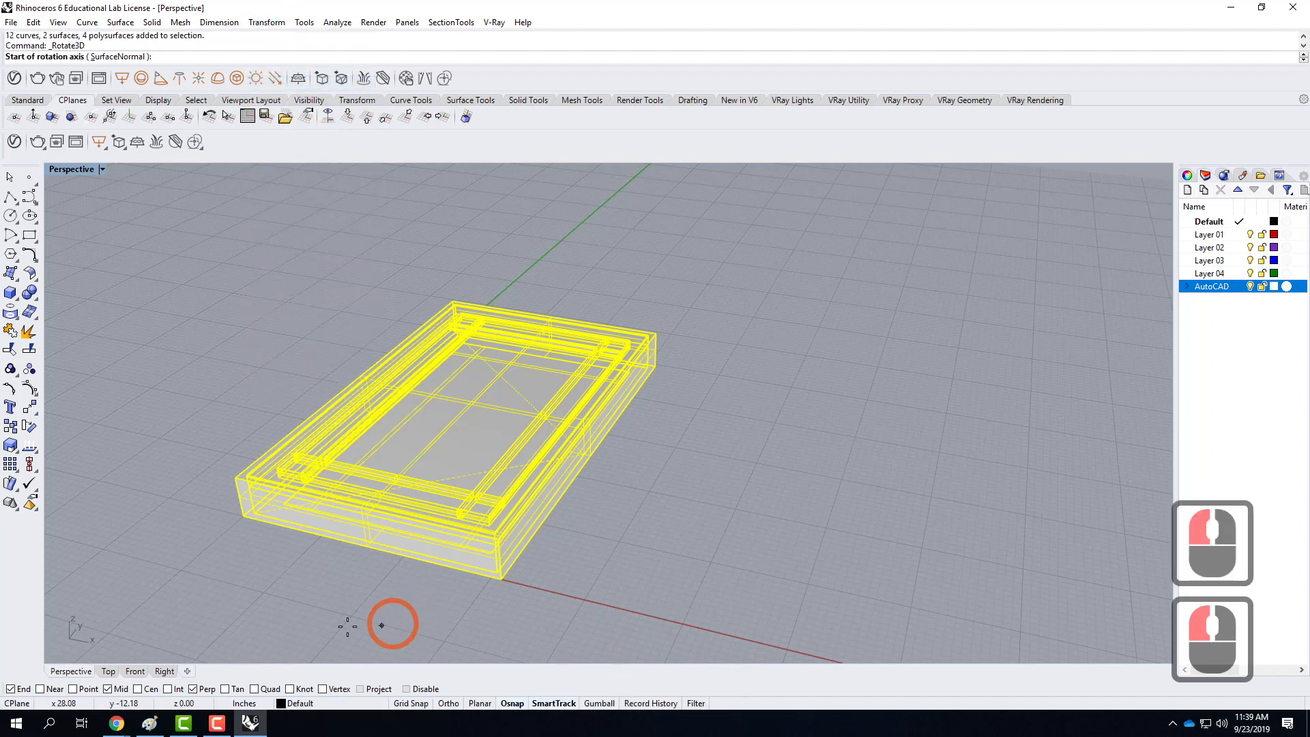
{"action": "left_click", "coordinate": [241, 517]}
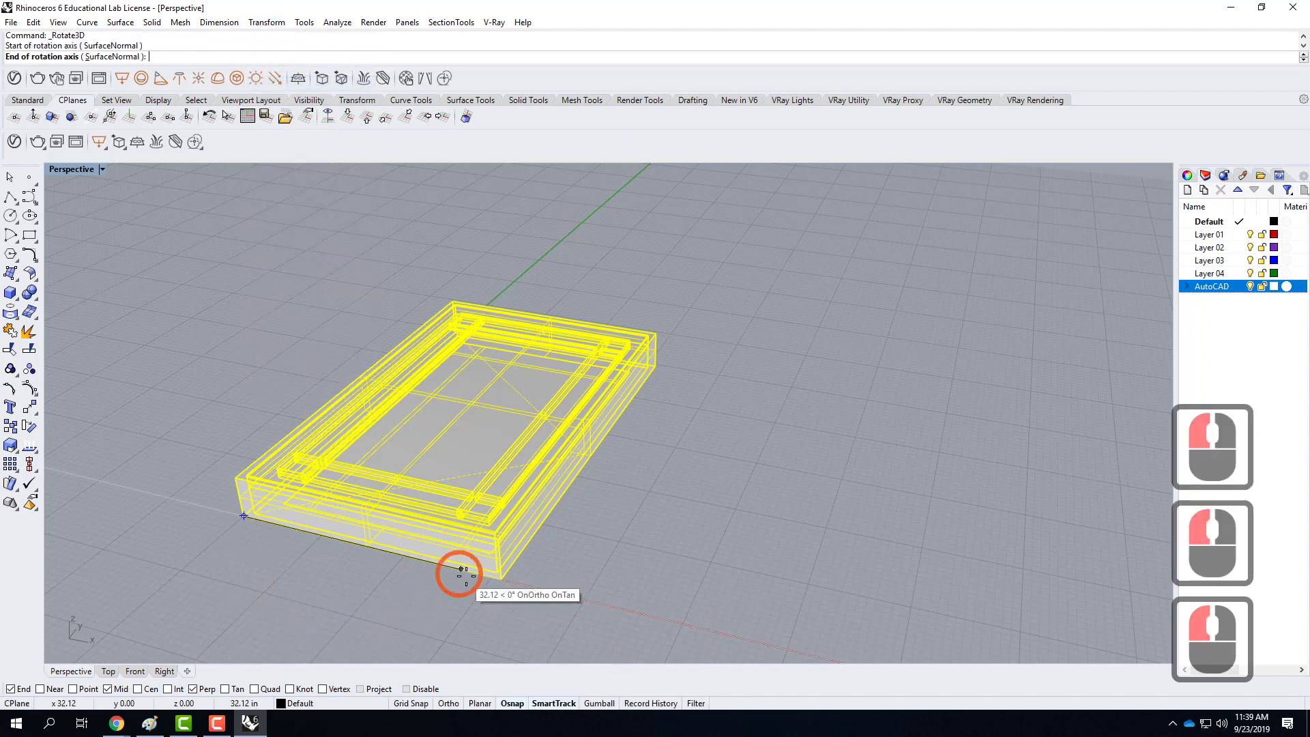
{"action": "left_click", "coordinate": [503, 578]}
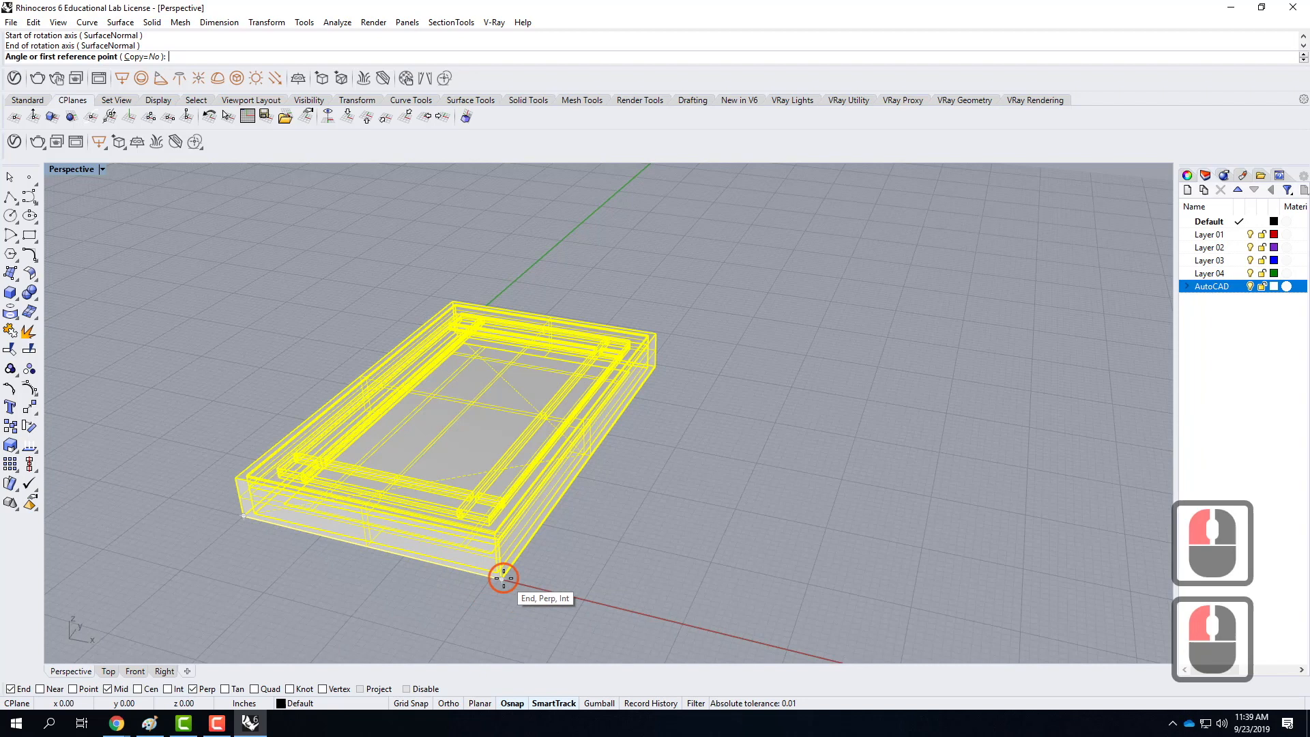
{"action": "left_click", "coordinate": [230, 471]}
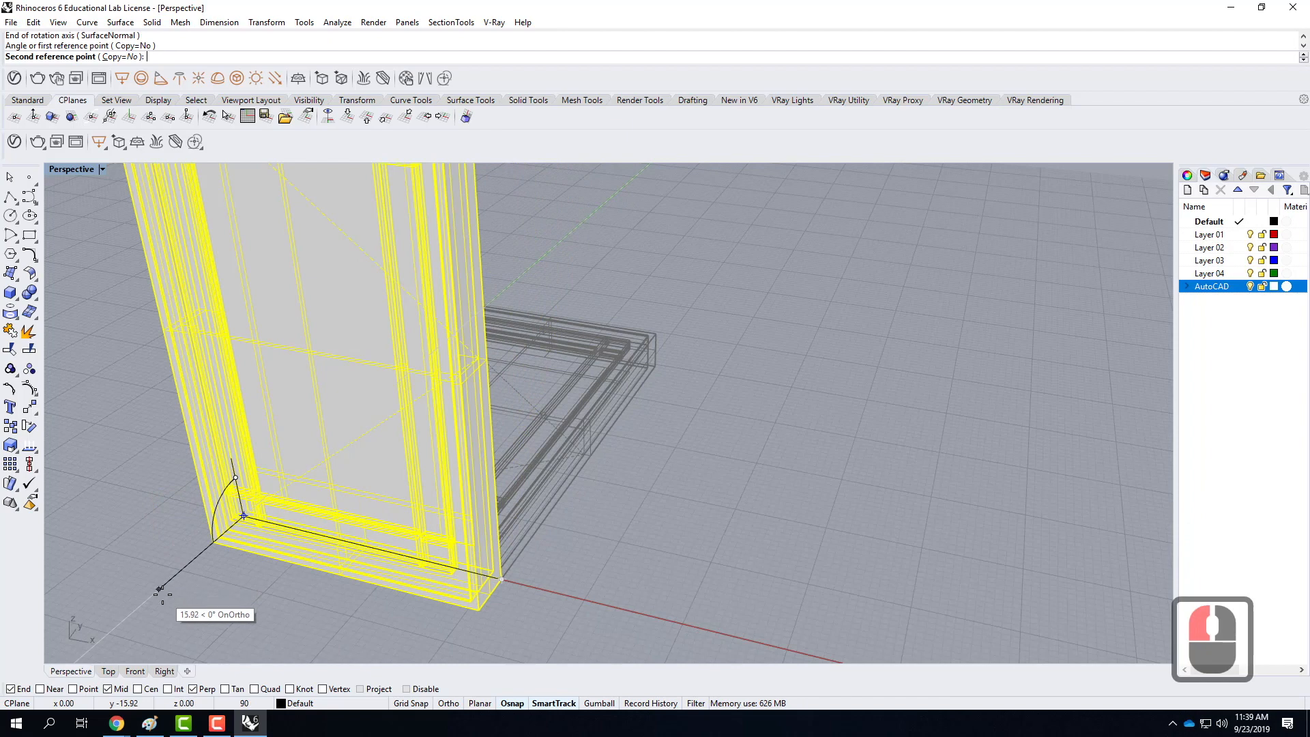
{"action": "left_click", "coordinate": [490, 526]}
{"action": "left_click", "coordinate": [628, 509]}
{"action": "scroll", "coordinate": [674, 491], "scroll_direction": "down", "scroll_amount": 5}
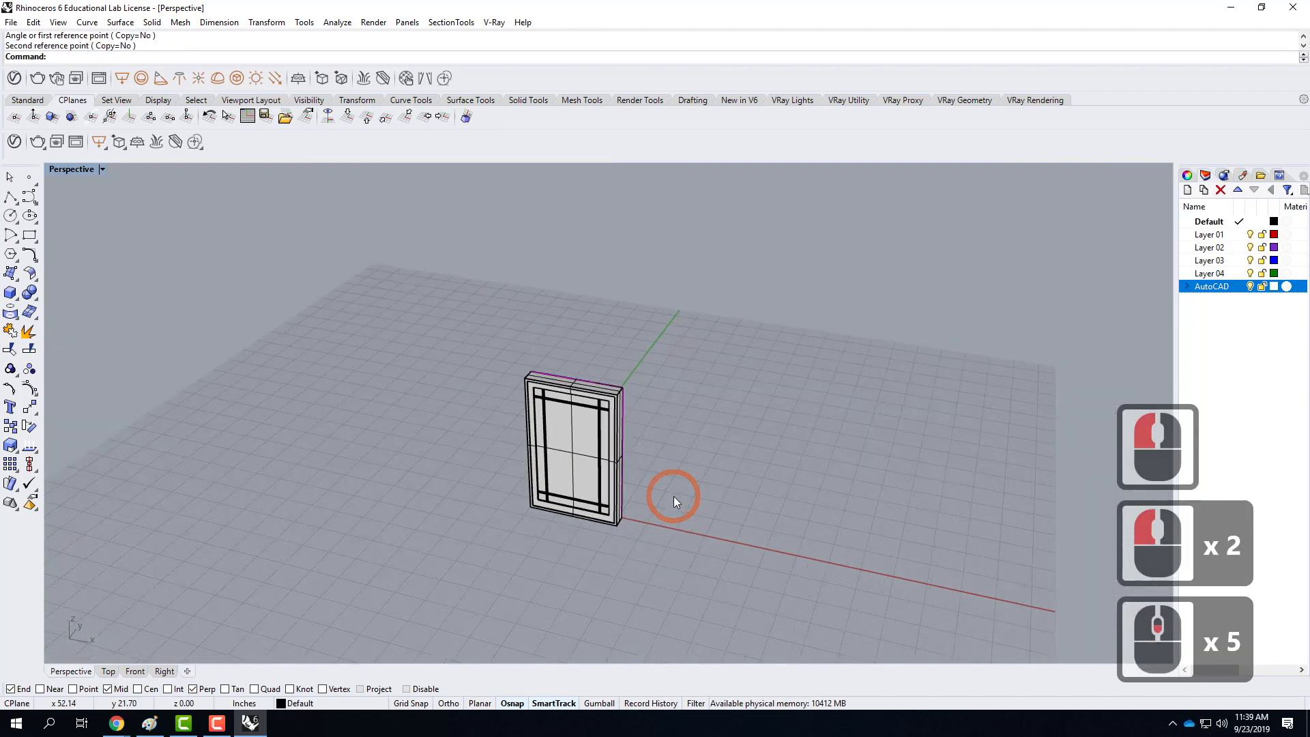
Step: Move the whole window from the frame's front bottom corner on the Y-axis side to the origin 0,0,0
{"action": "scroll", "coordinate": [673, 497], "scroll_direction": "up", "scroll_amount": 2}
{"action": "left_click_drag", "start_coordinate": [351, 286], "coordinate": [673, 581]}
{"action": "type", "text": "move"}
{"action": "key", "text": "Return"}
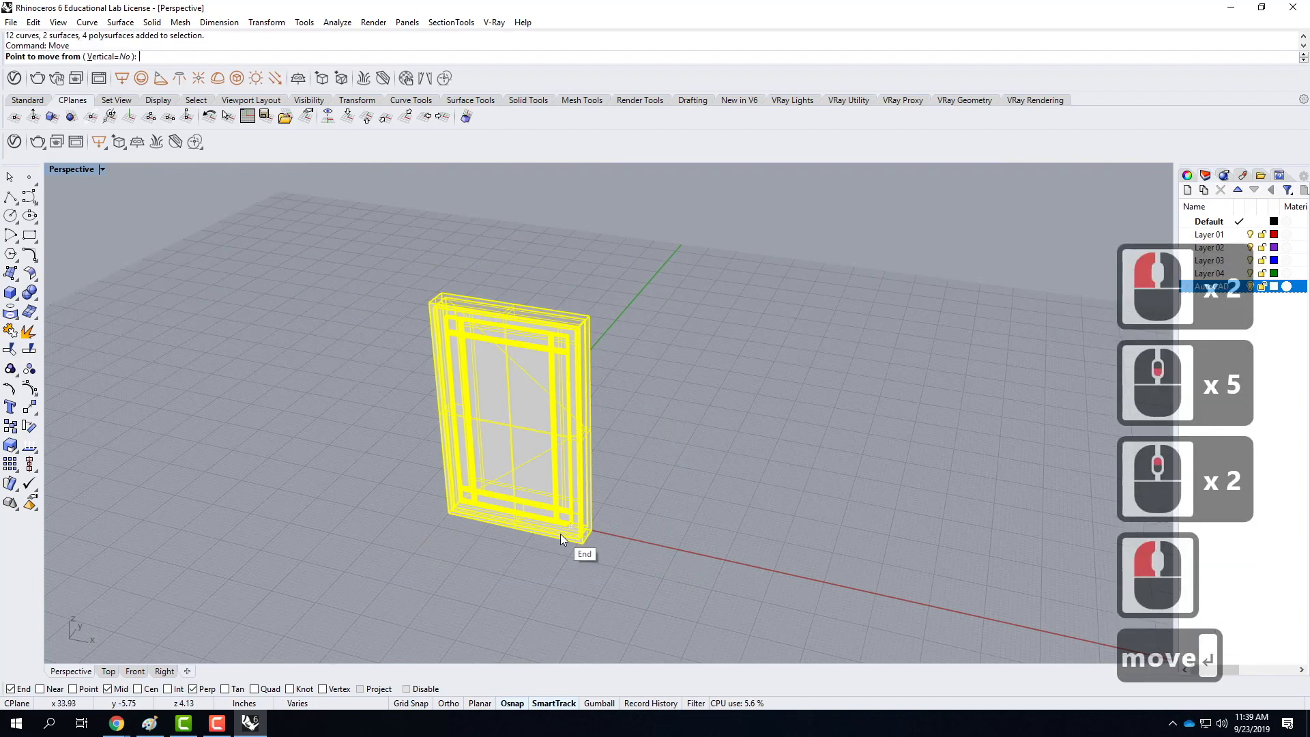
{"action": "scroll", "coordinate": [454, 535], "scroll_direction": "up", "scroll_amount": 6}
{"action": "left_click", "coordinate": [428, 434]}
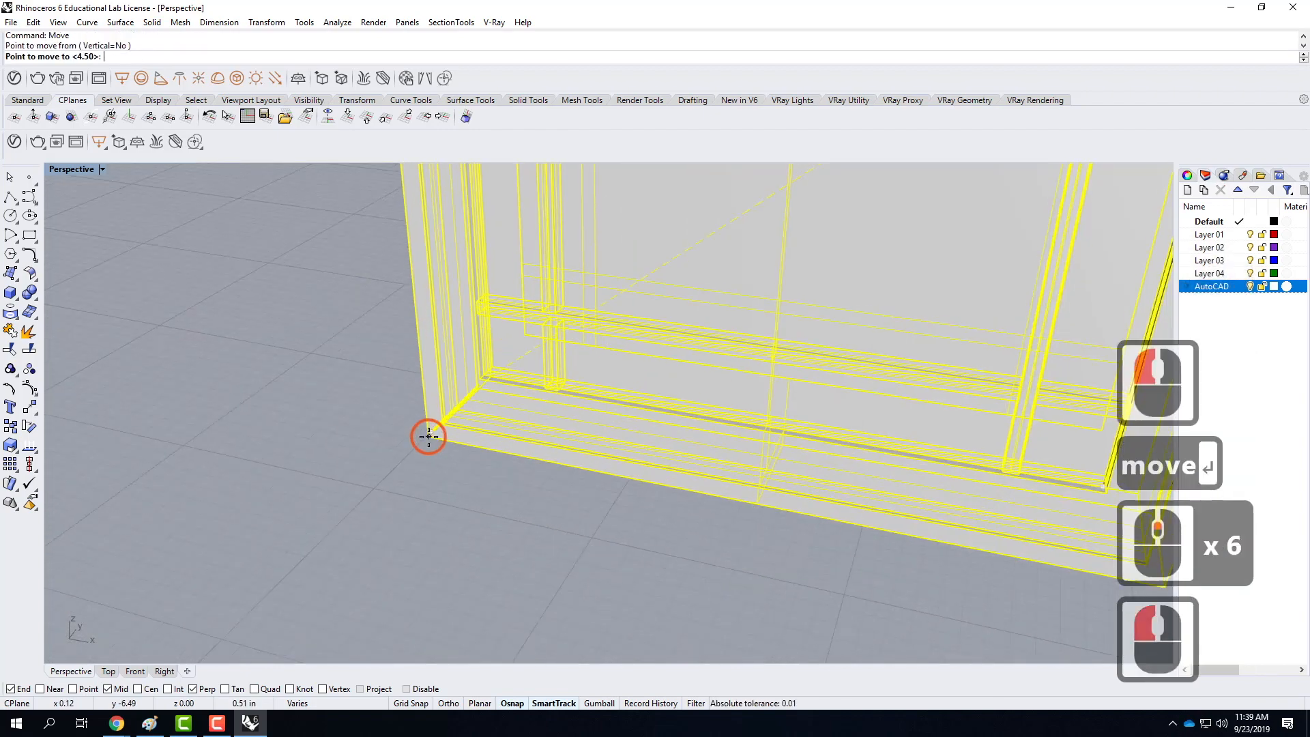
{"action": "type", "text": "0,0,0"}
{"action": "key", "text": "Return"}
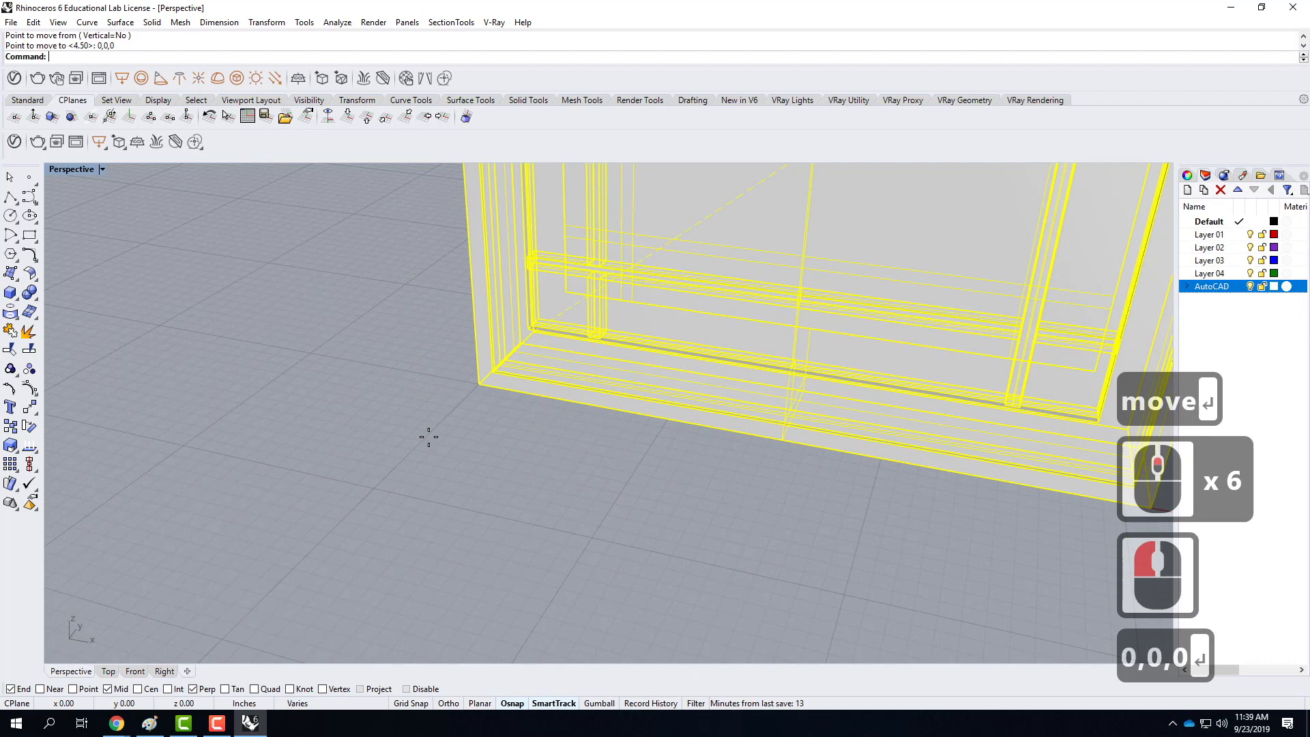
{"action": "left_click", "coordinate": [428, 436]}
{"action": "scroll", "coordinate": [348, 457], "scroll_direction": "down", "scroll_amount": 5}
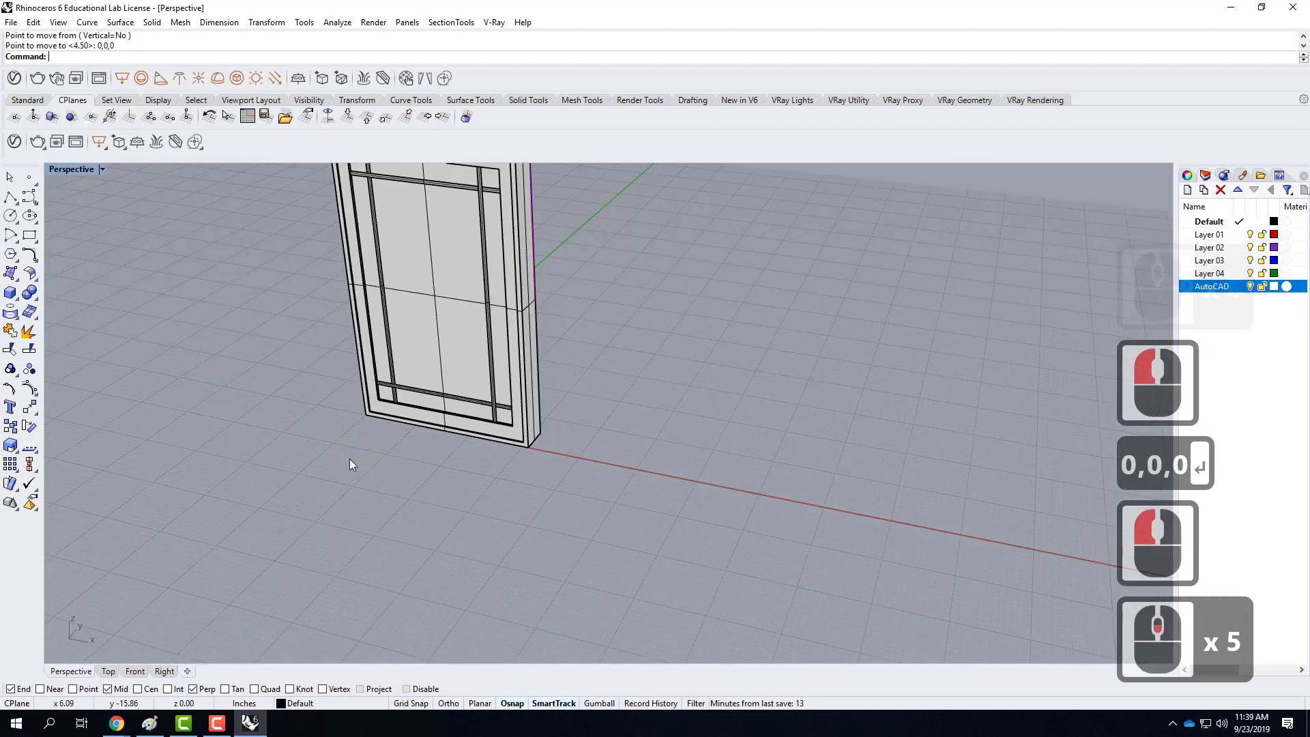
Step: Swing the sash, glass pane and glazing grid open by rotating them -15° about the sash's bottom corner on the Y-axis side
{"action": "left_click", "coordinate": [471, 421]}
{"action": "left_click", "coordinate": [492, 380], "text": "shift"}
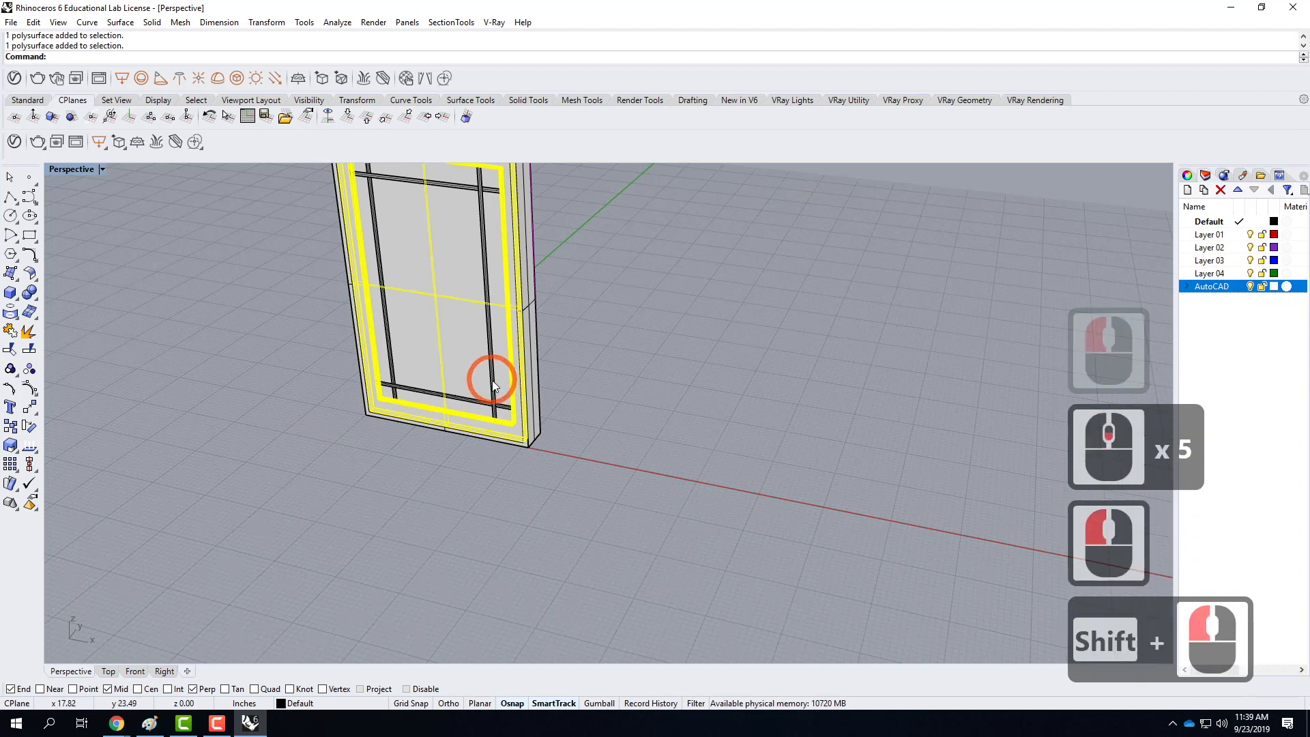
{"action": "left_click", "coordinate": [492, 381], "text": "shift"}
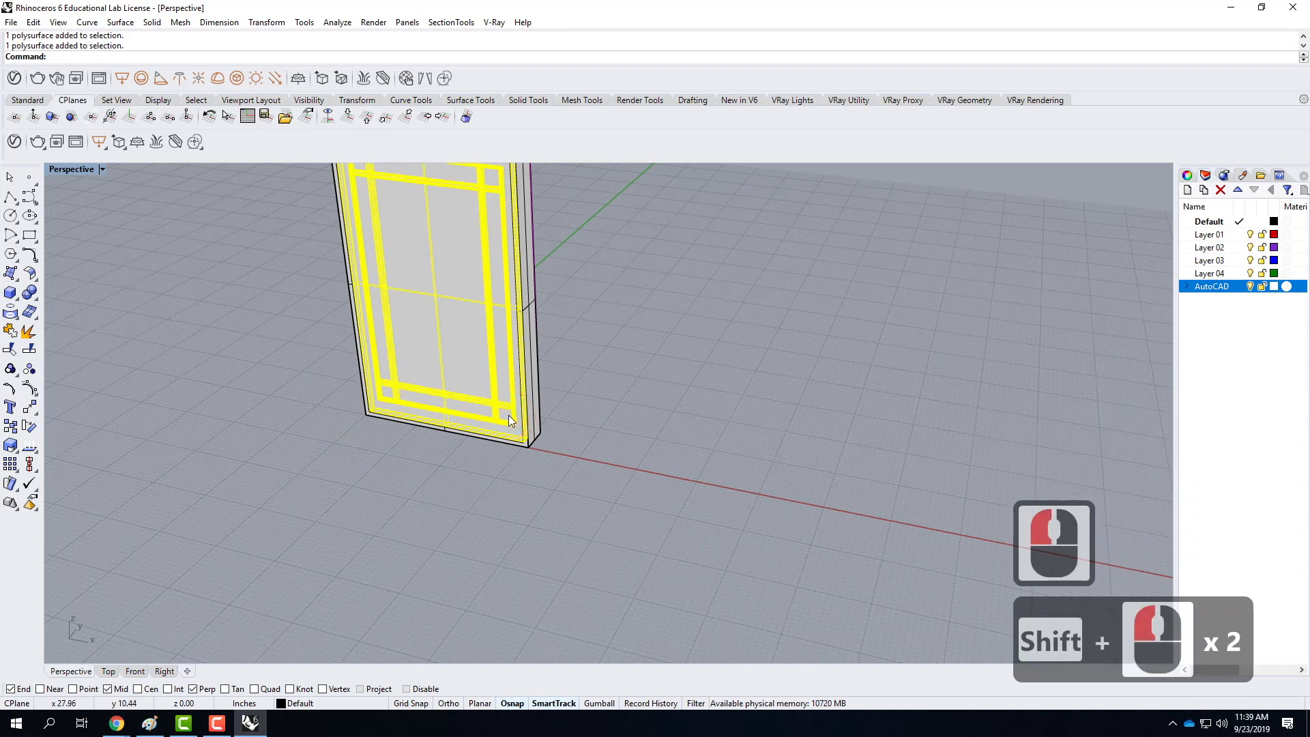
{"action": "type", "text": "rote"}
{"action": "key", "text": "BackSpace"}
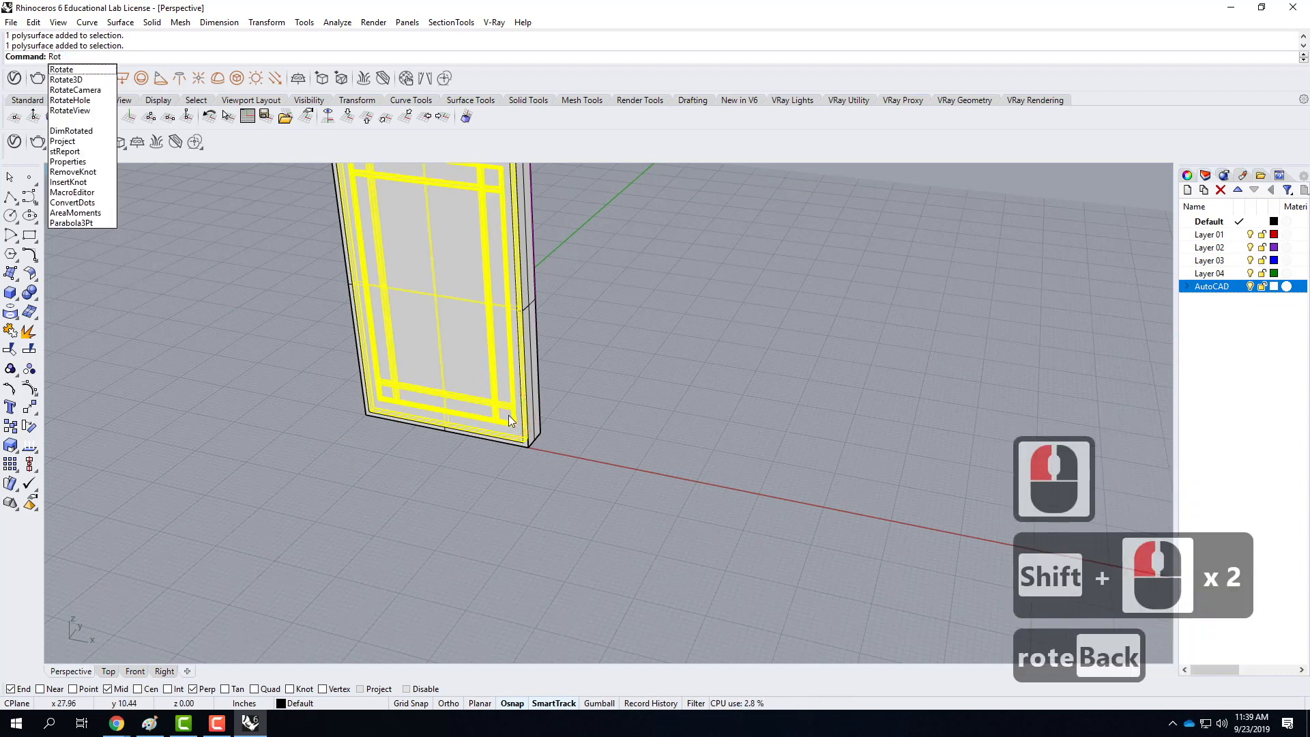
{"action": "type", "text": "ate"}
{"action": "key", "text": "Return"}
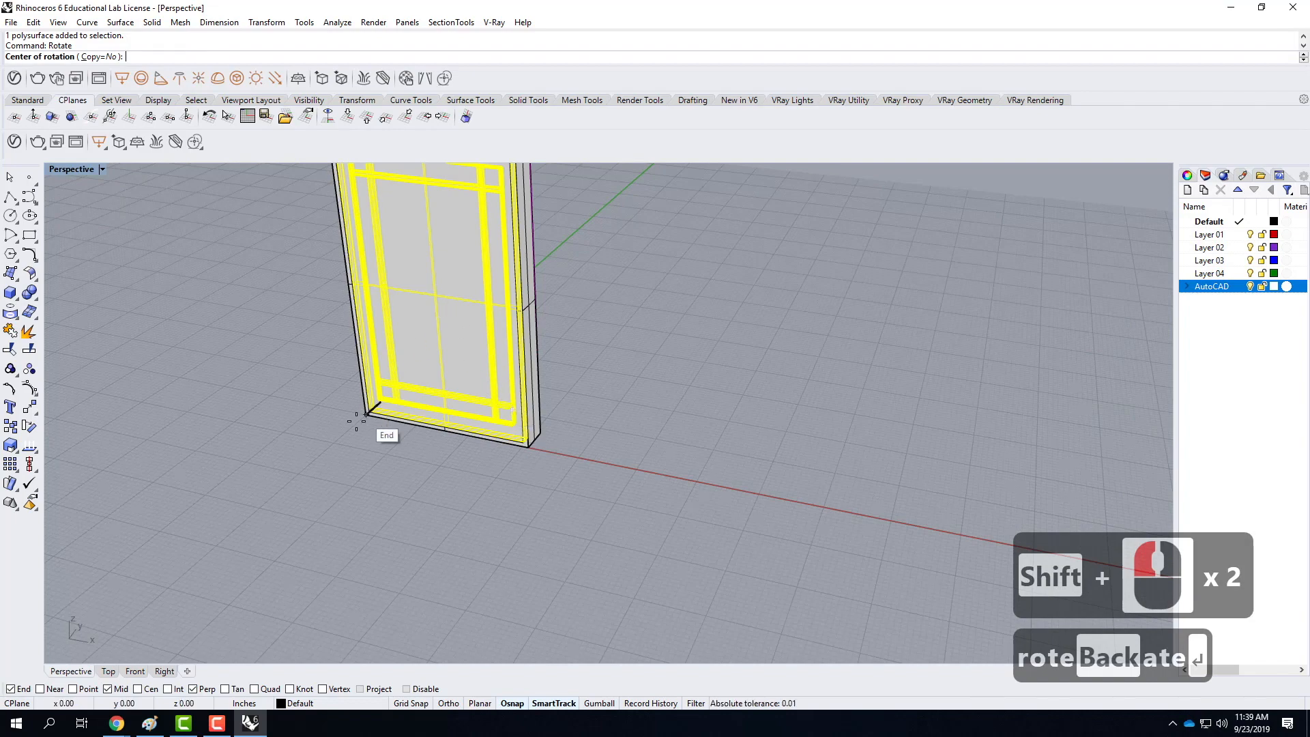
{"action": "scroll", "coordinate": [356, 422], "scroll_direction": "up", "scroll_amount": 6}
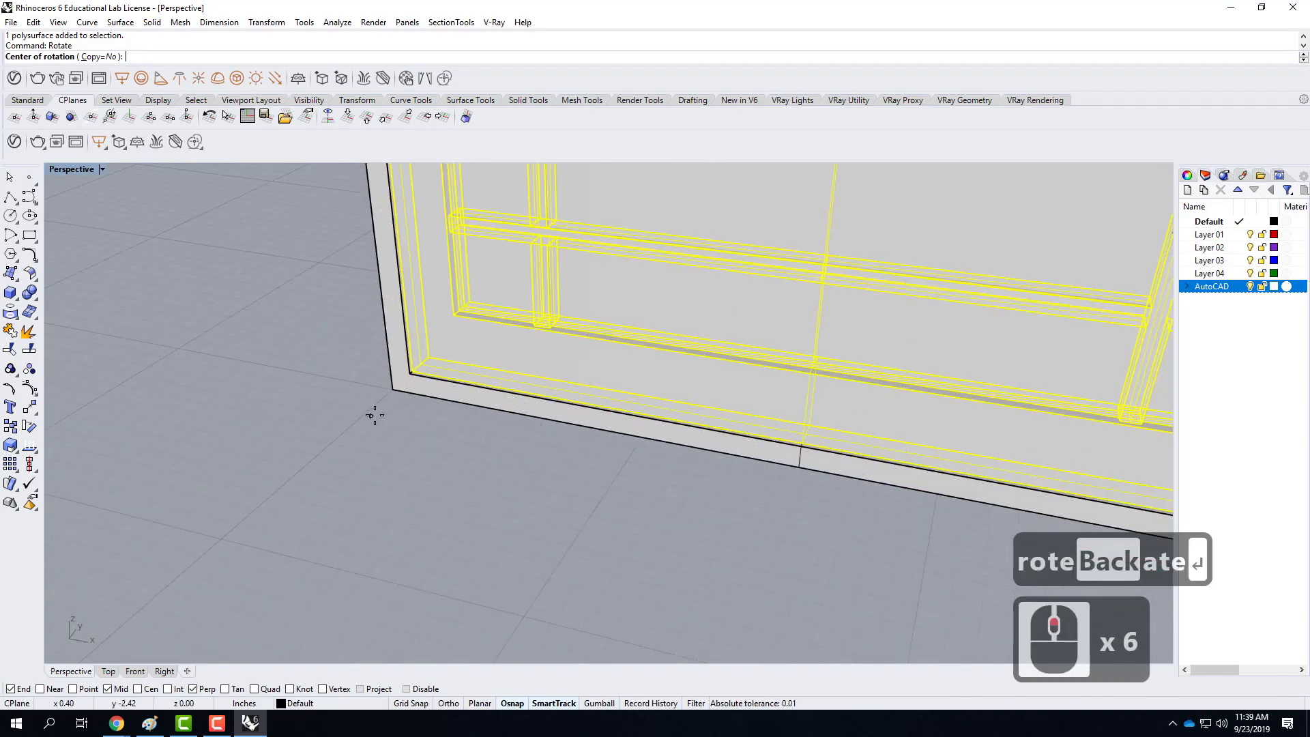
{"action": "left_click", "coordinate": [415, 371]}
{"action": "scroll", "coordinate": [380, 366], "scroll_direction": "down", "scroll_amount": 3}
{"action": "scroll", "coordinate": [731, 453], "scroll_direction": "up", "scroll_amount": 4}
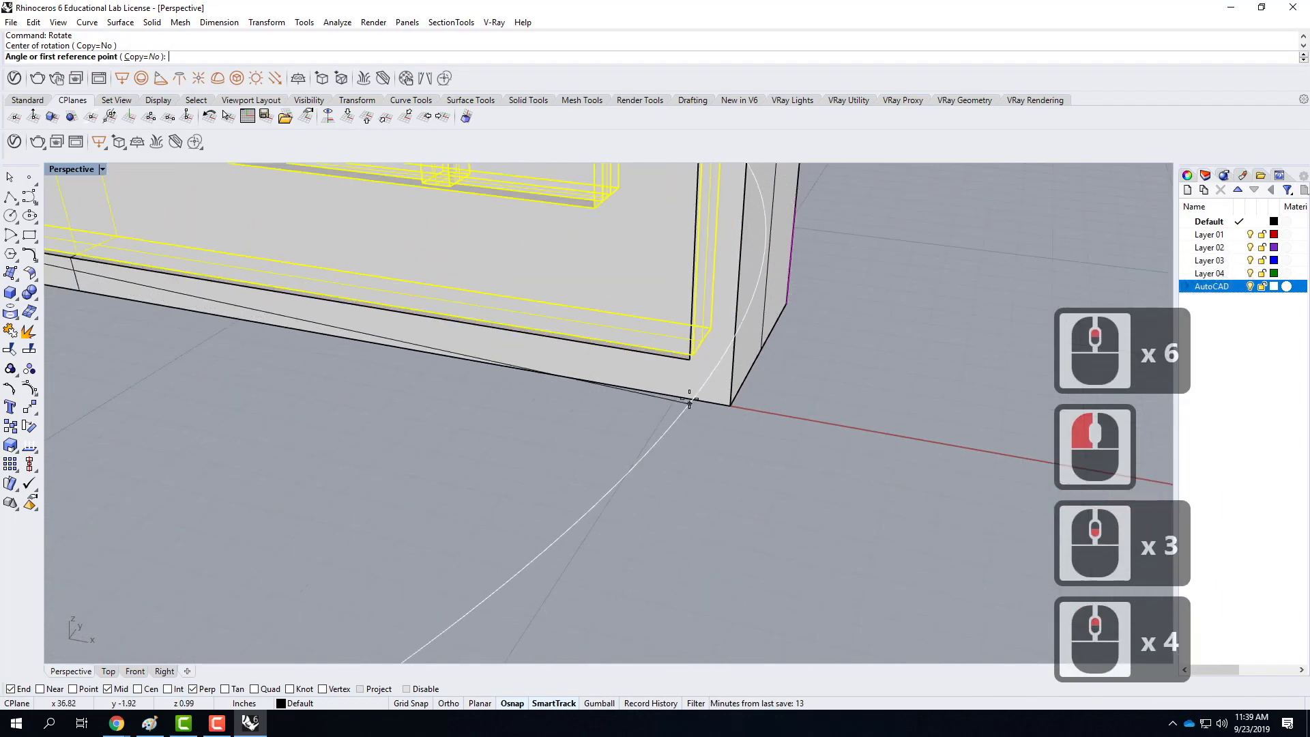
{"action": "left_click", "coordinate": [692, 355]}
{"action": "type", "text": "-15"}
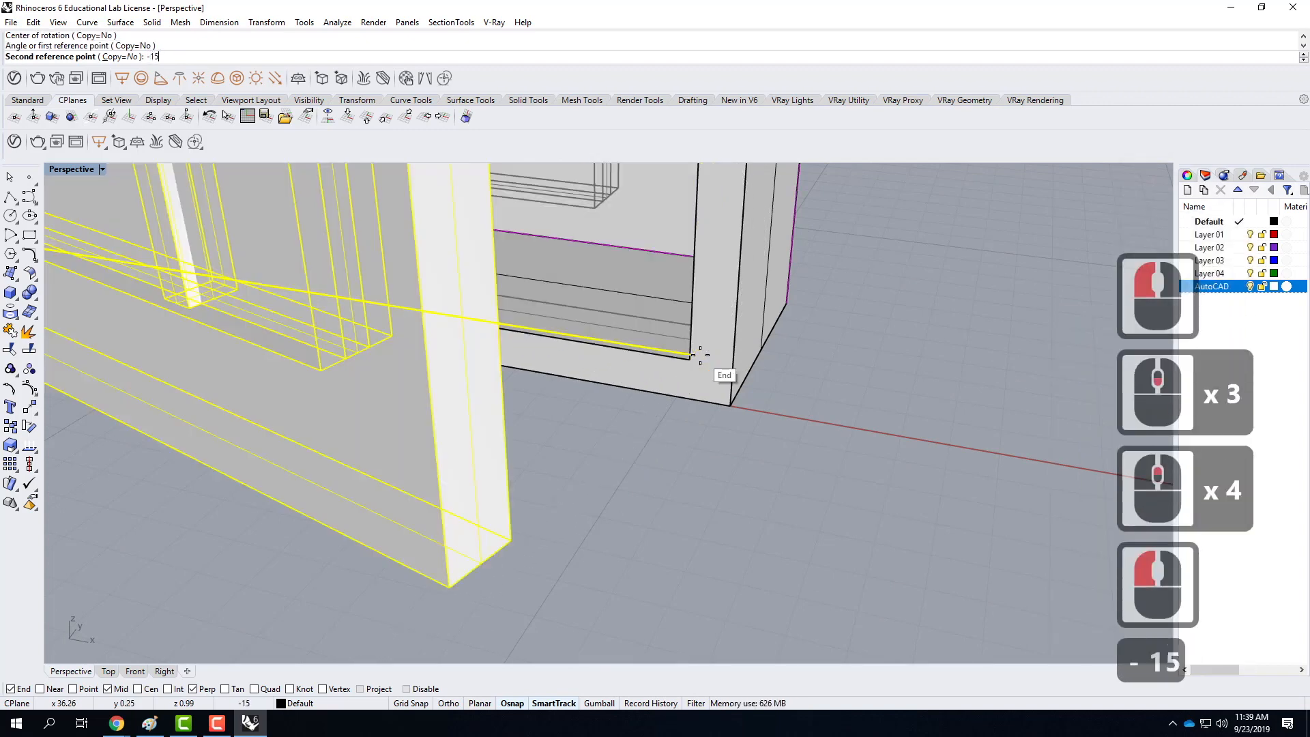
{"action": "key", "text": "Return"}
{"action": "left_click", "coordinate": [736, 462]}
{"action": "scroll", "coordinate": [740, 461], "scroll_direction": "down", "scroll_amount": 5}
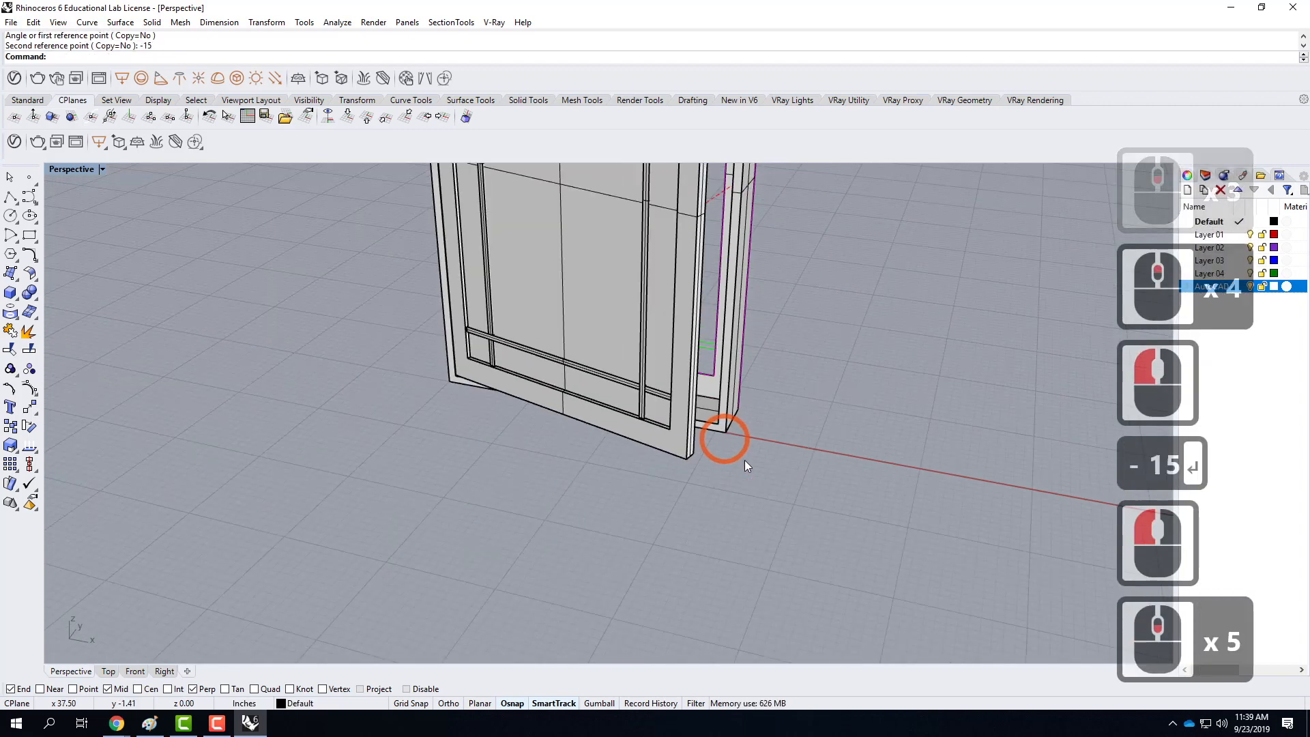
Step: Examine the opened sash against the frame from several sides
{"action": "scroll", "coordinate": [680, 472], "scroll_direction": "down", "scroll_amount": 5}
{"action": "right_click_drag", "start_coordinate": [679, 503], "coordinate": [659, 453]}
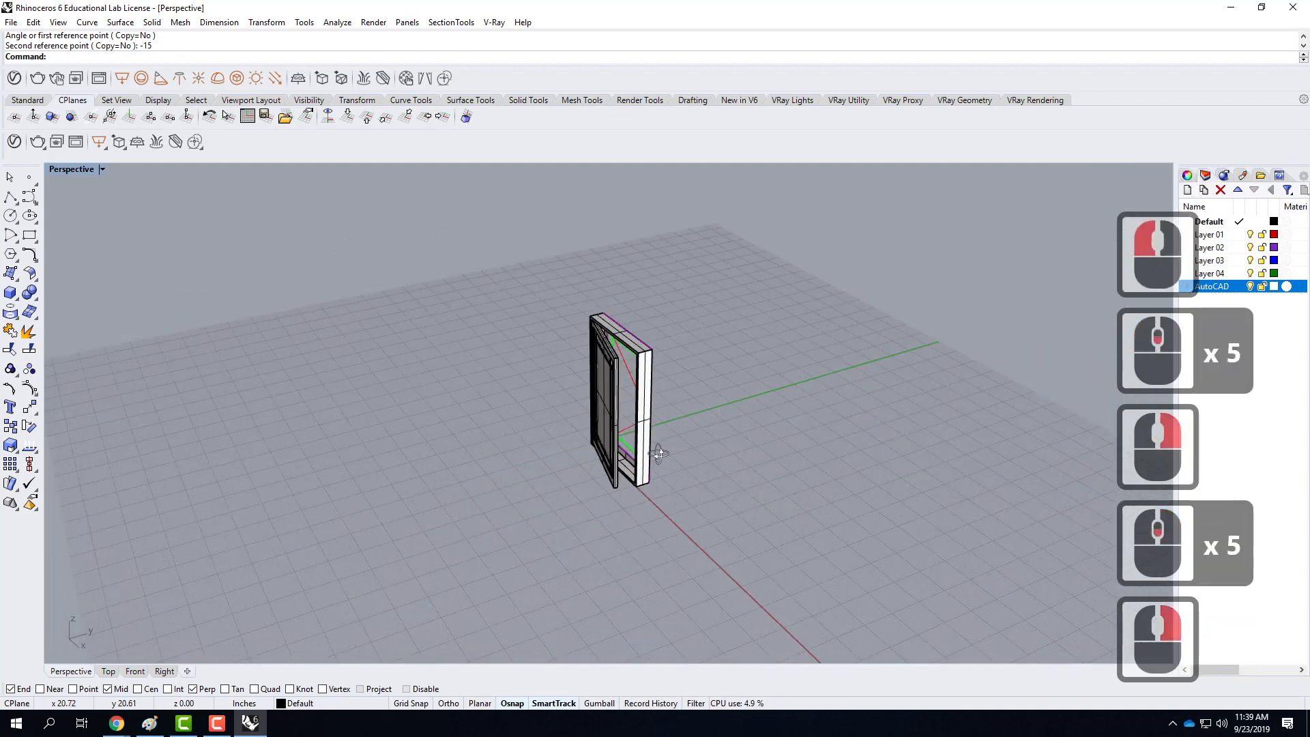
{"action": "right_click_drag", "start_coordinate": [674, 427], "coordinate": [683, 387]}
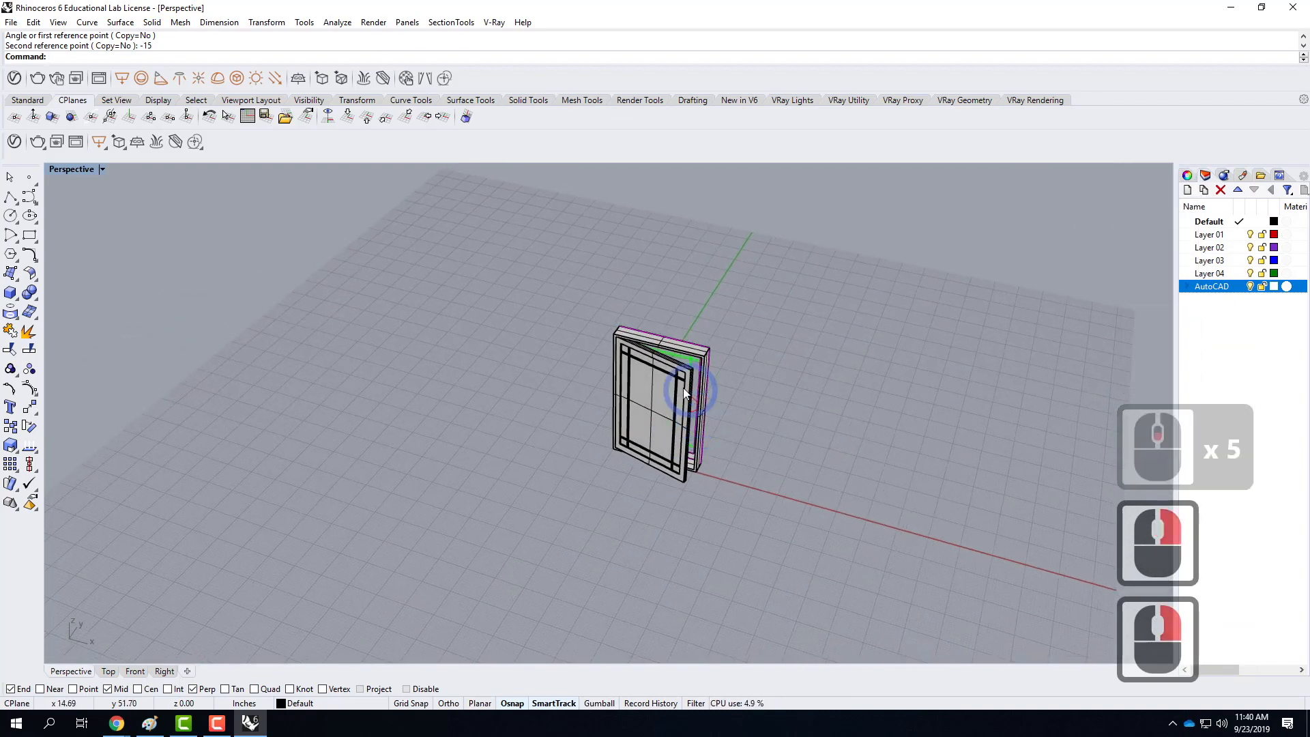
{"action": "scroll", "coordinate": [673, 342], "scroll_direction": "up", "scroll_amount": 5}
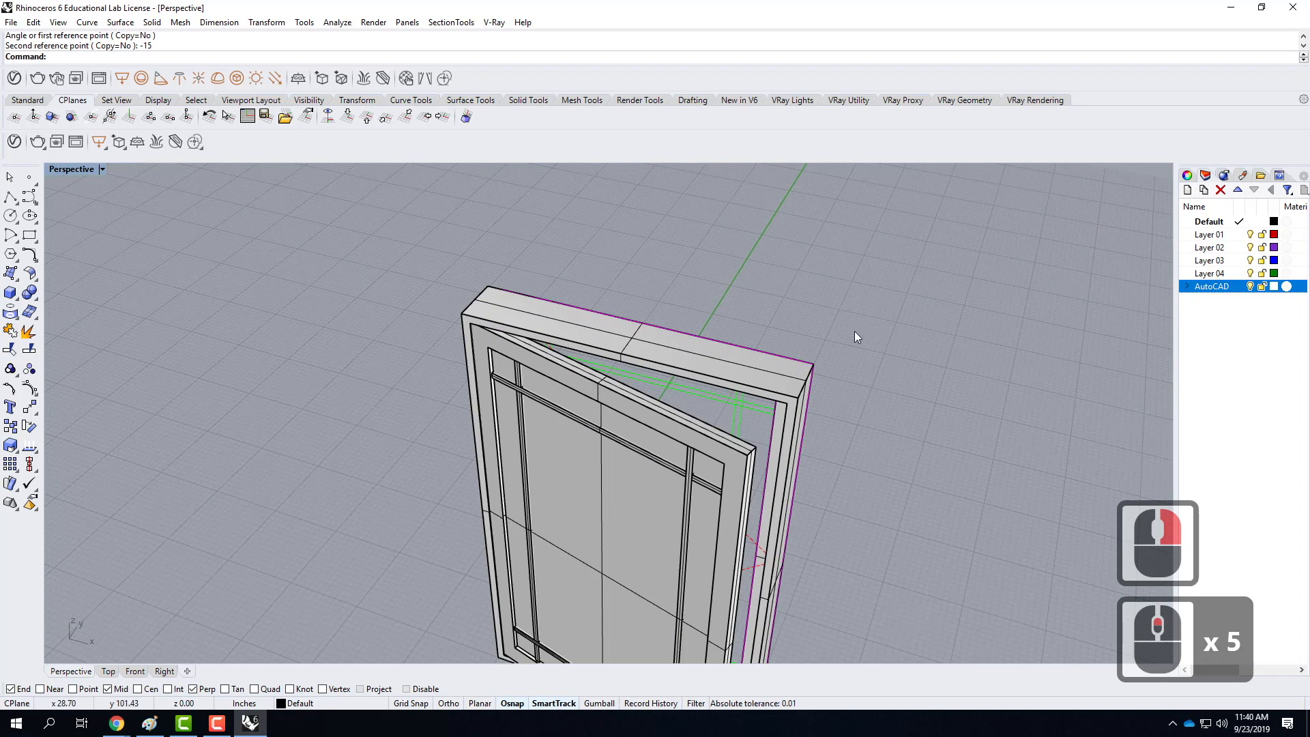
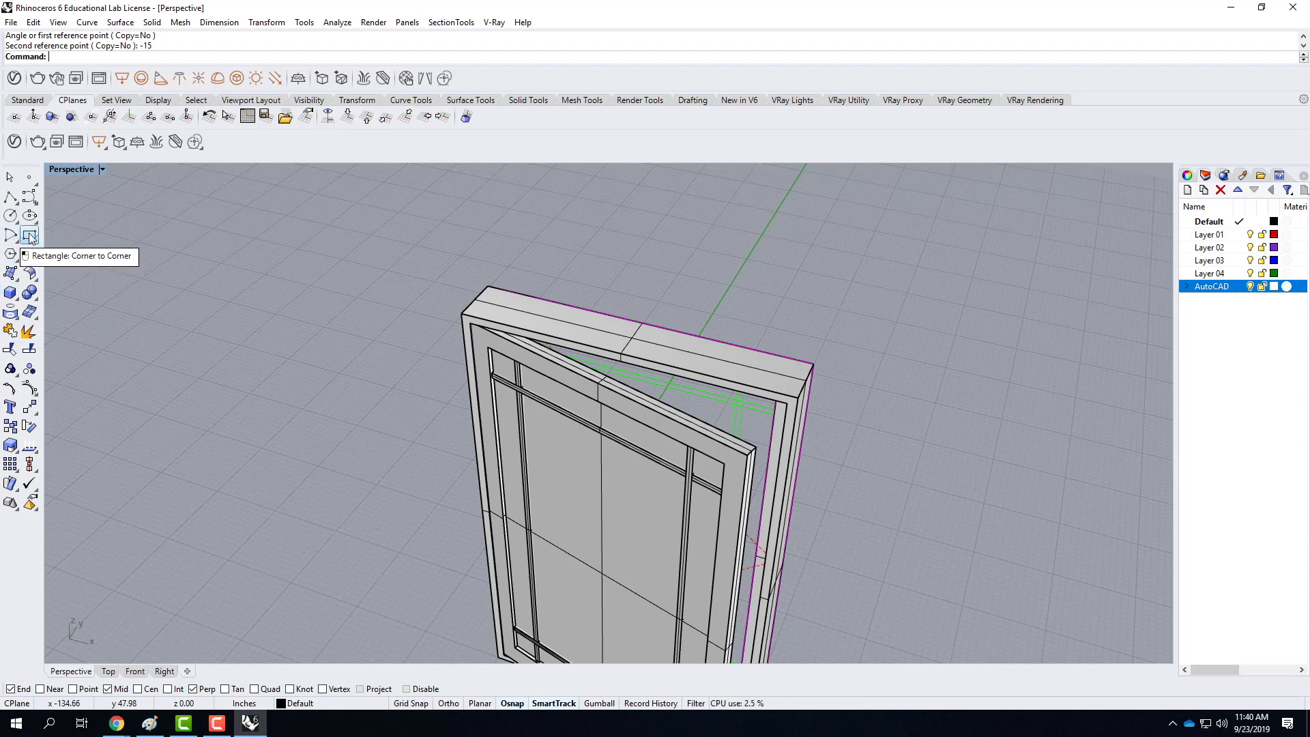
Step: Draw a three-point rectangle along the top edge of the frame opening between its inner corners, projecting 1.5" outward, and enable Ortho
{"action": "left_click_drag", "start_coordinate": [31, 237], "coordinate": [111, 270]}
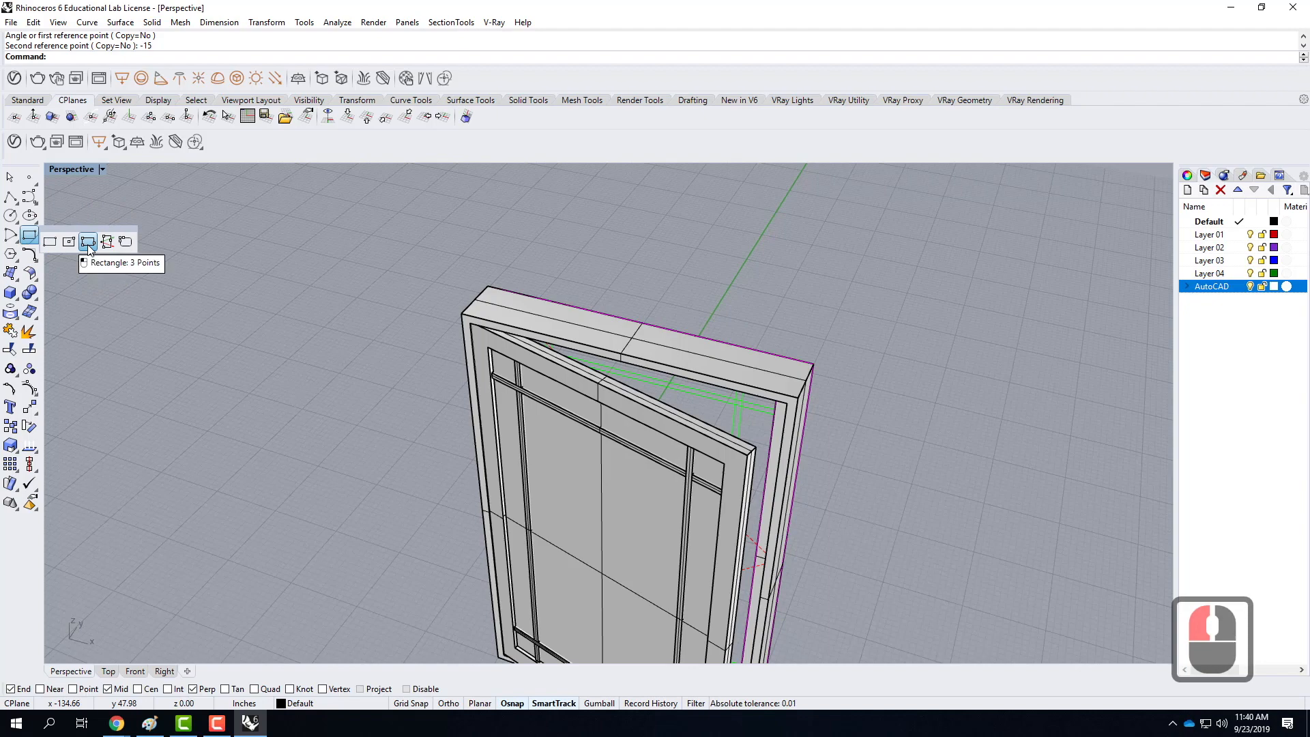
{"action": "left_click", "coordinate": [88, 241]}
{"action": "scroll", "coordinate": [409, 335], "scroll_direction": "up", "scroll_amount": 4}
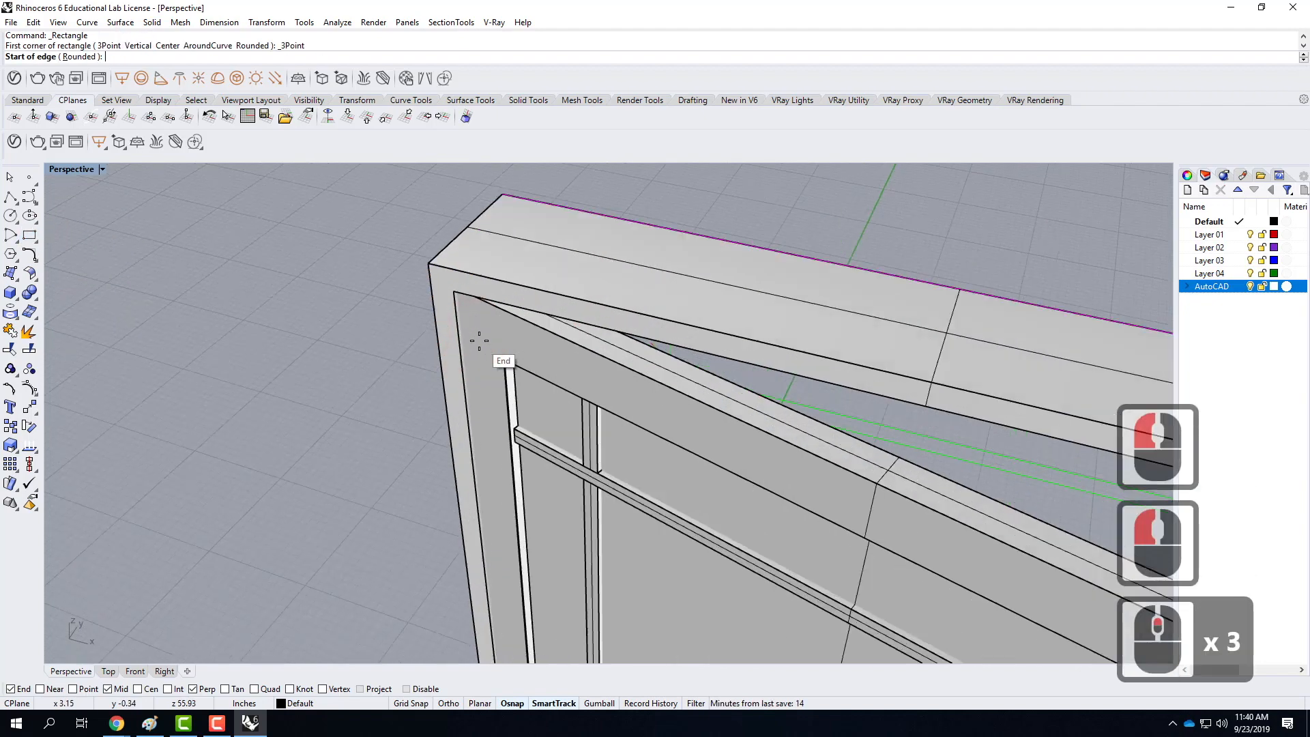
{"action": "left_click", "coordinate": [437, 259]}
{"action": "scroll", "coordinate": [342, 222], "scroll_direction": "down", "scroll_amount": 4}
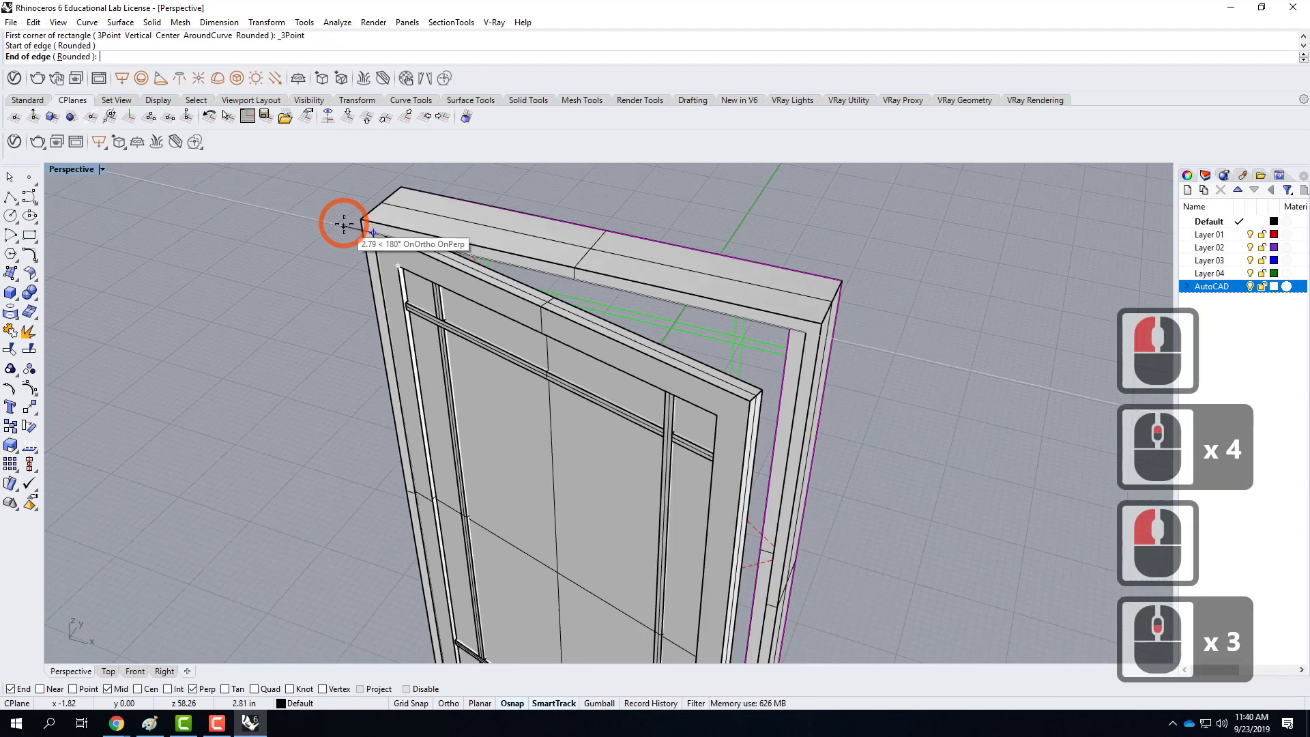
{"action": "scroll", "coordinate": [686, 298], "scroll_direction": "up", "scroll_amount": 3}
{"action": "scroll", "coordinate": [686, 298], "scroll_direction": "up", "scroll_amount": 1}
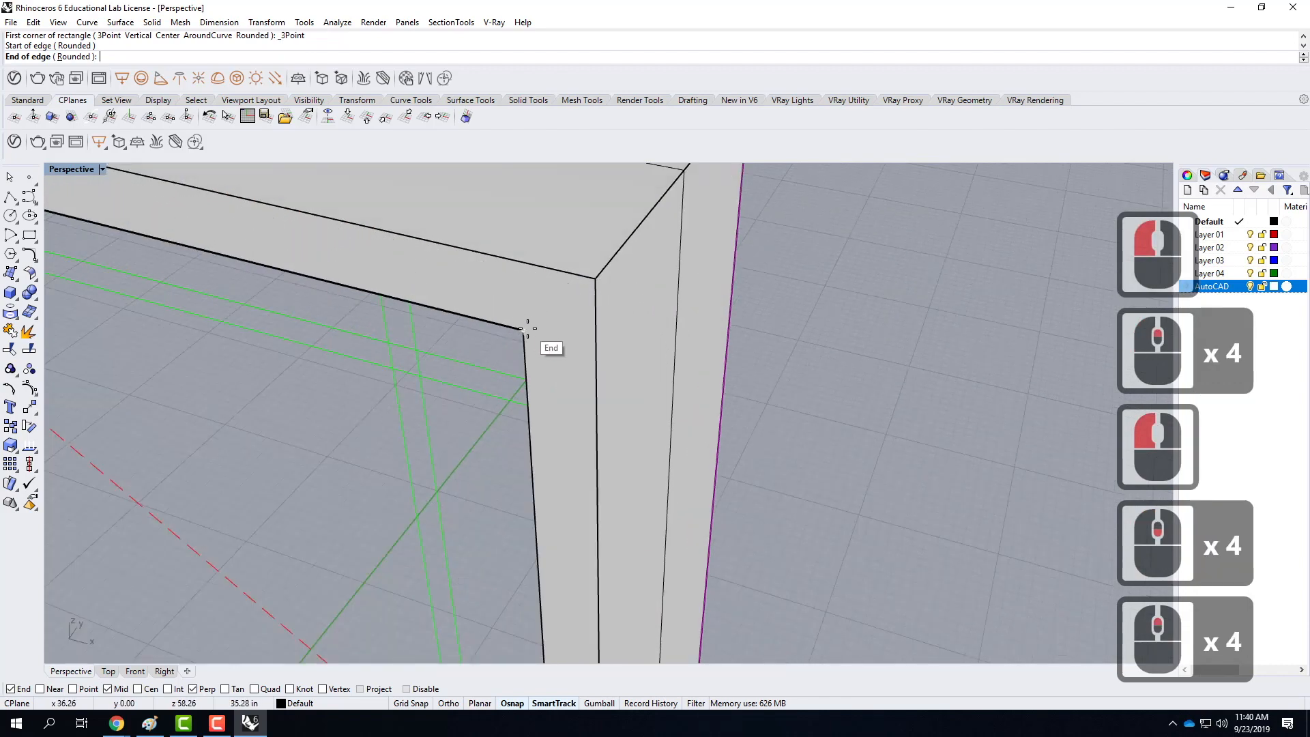
{"action": "left_click", "coordinate": [526, 328]}
{"action": "scroll", "coordinate": [646, 260], "scroll_direction": "down", "scroll_amount": 4}
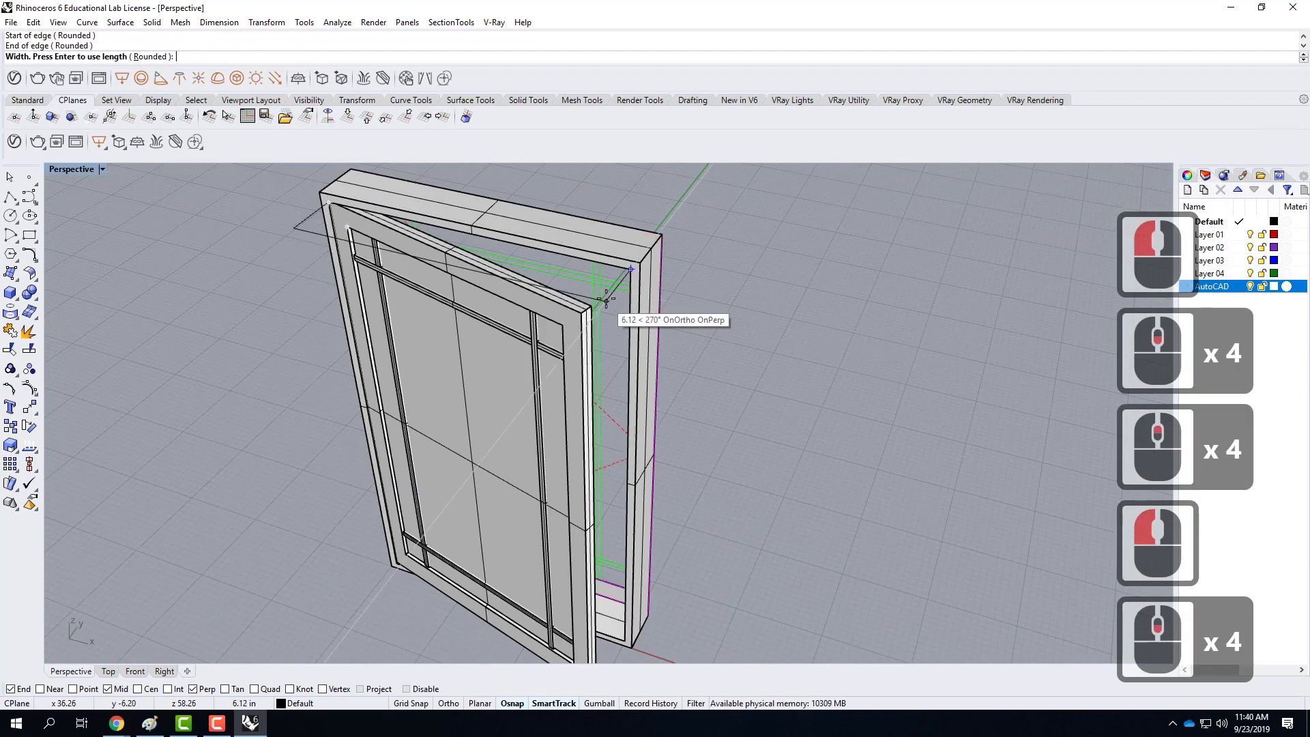
{"action": "type", "text": "1.5"}
{"action": "key", "text": "Return"}
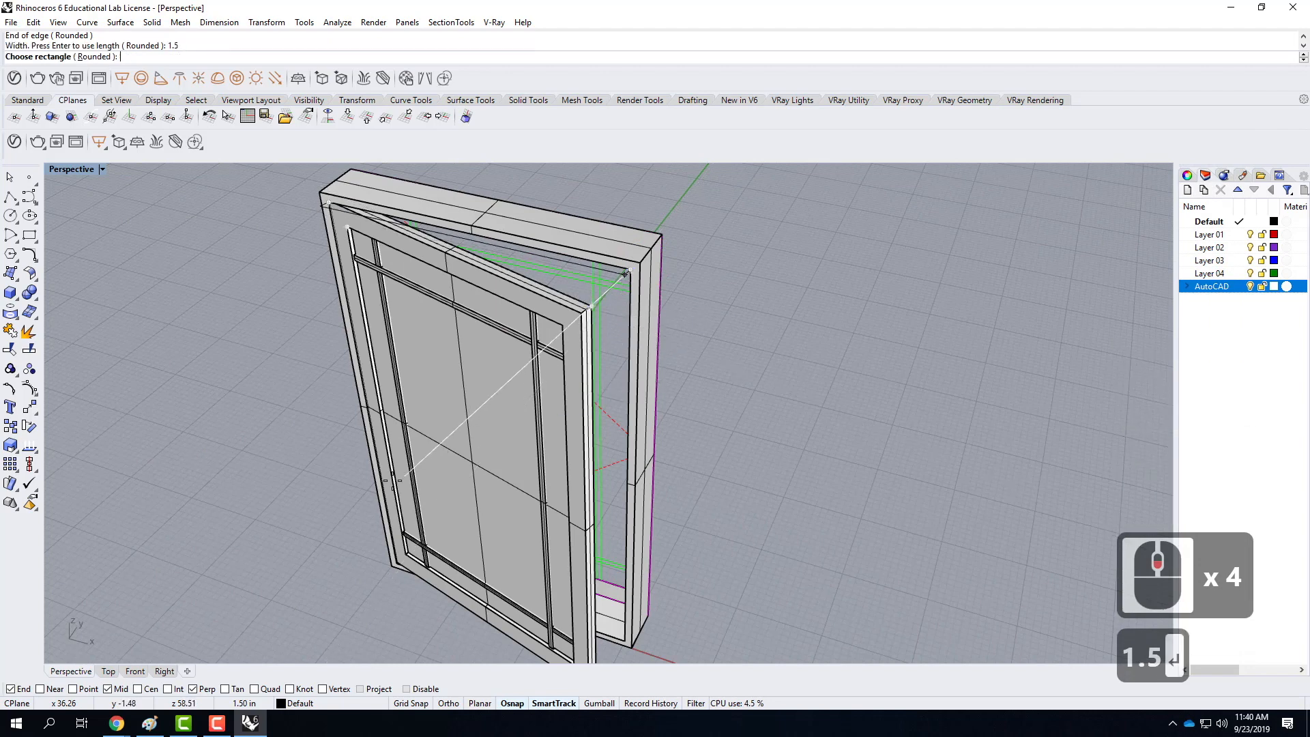
{"action": "left_click", "coordinate": [450, 703]}
{"action": "left_click", "coordinate": [497, 287]}
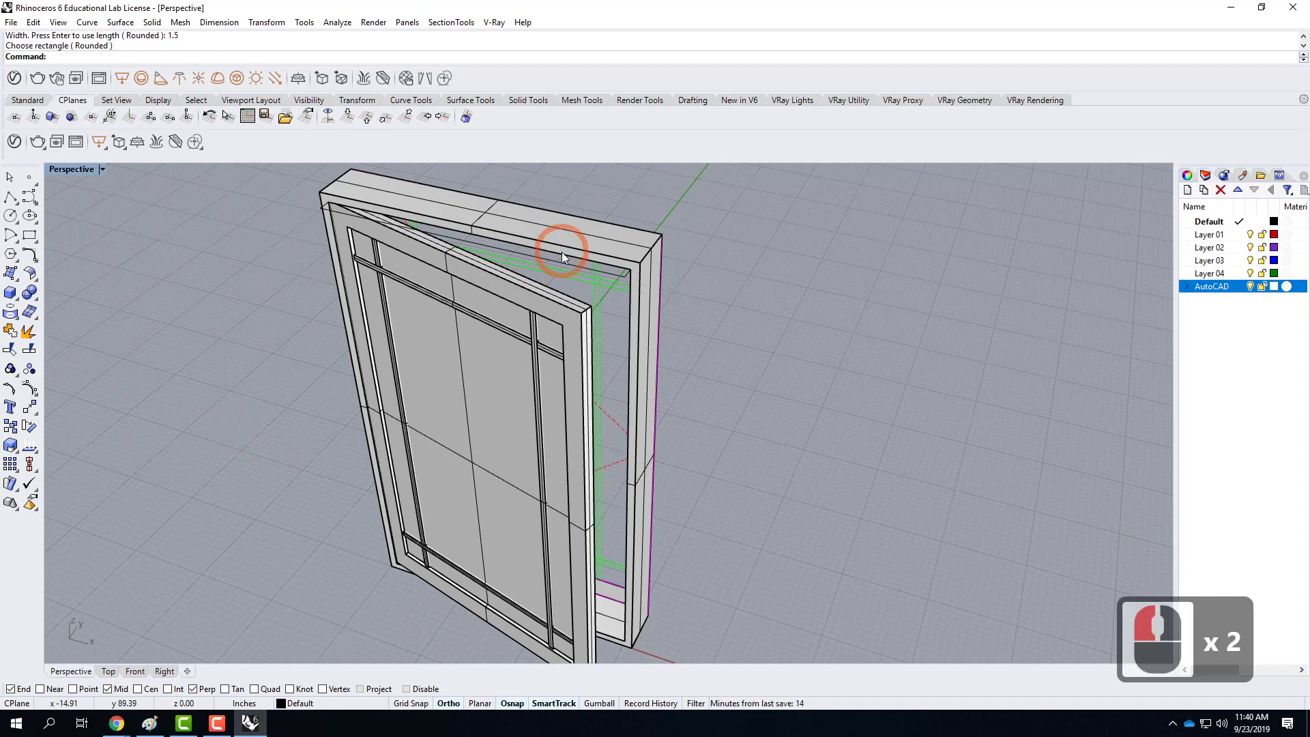
Step: Extrude the rectangle above the frame opening upward 5.5" as a head casing board
{"action": "left_click", "coordinate": [572, 249]}
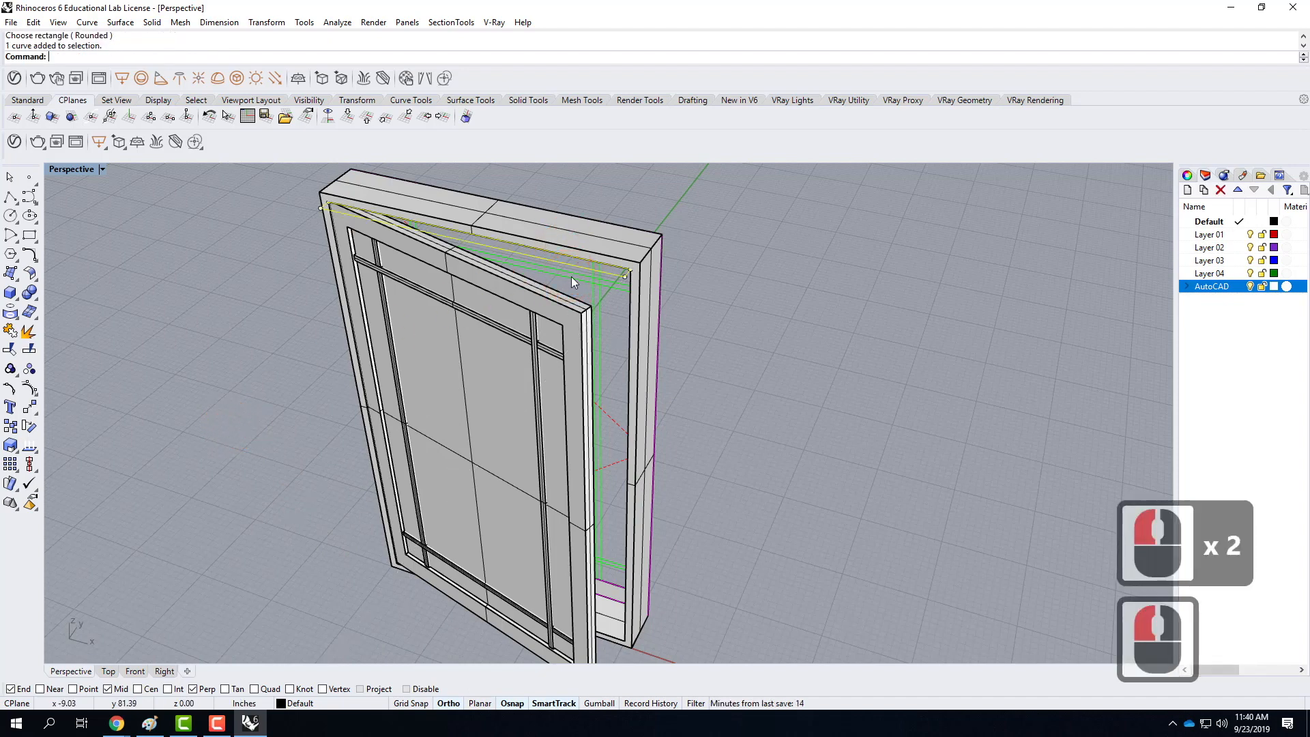
{"action": "type", "text": "extrudec"}
{"action": "key", "text": "Return"}
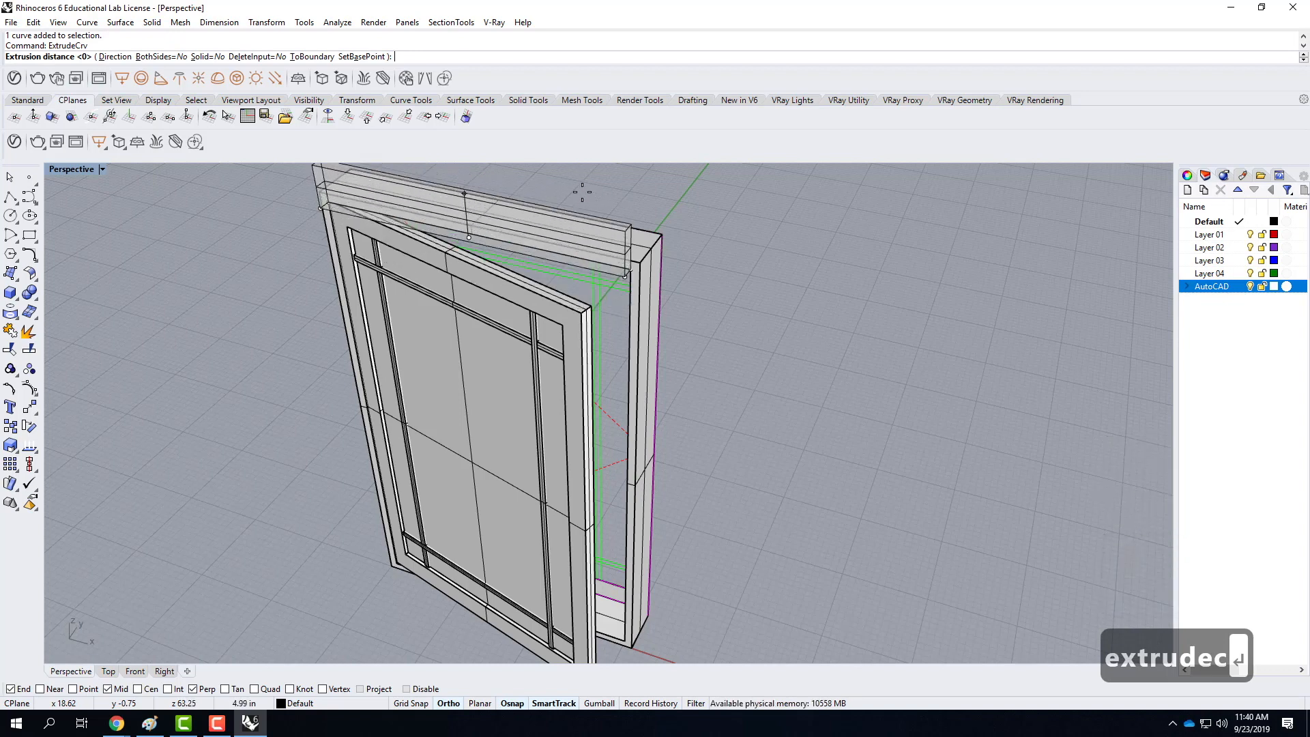
{"action": "type", "text": "5.5"}
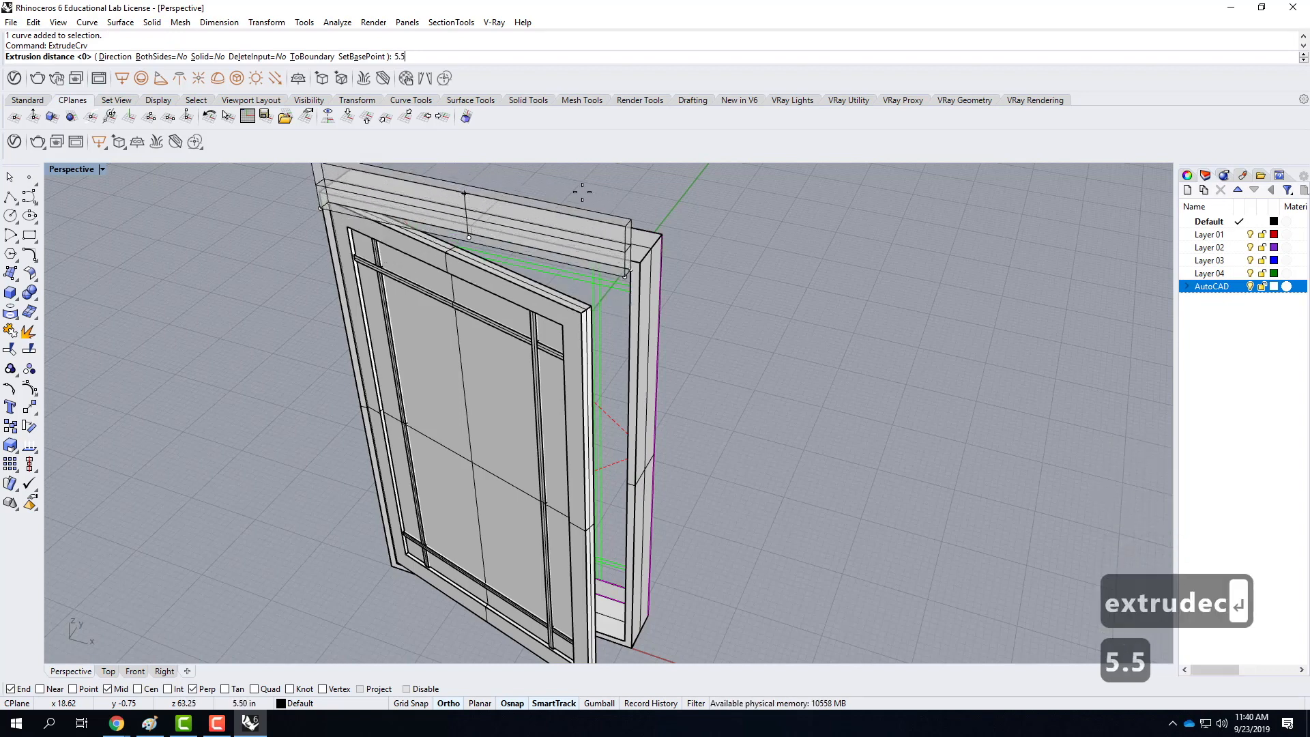
{"action": "key", "text": "Return"}
{"action": "left_click", "coordinate": [977, 316]}
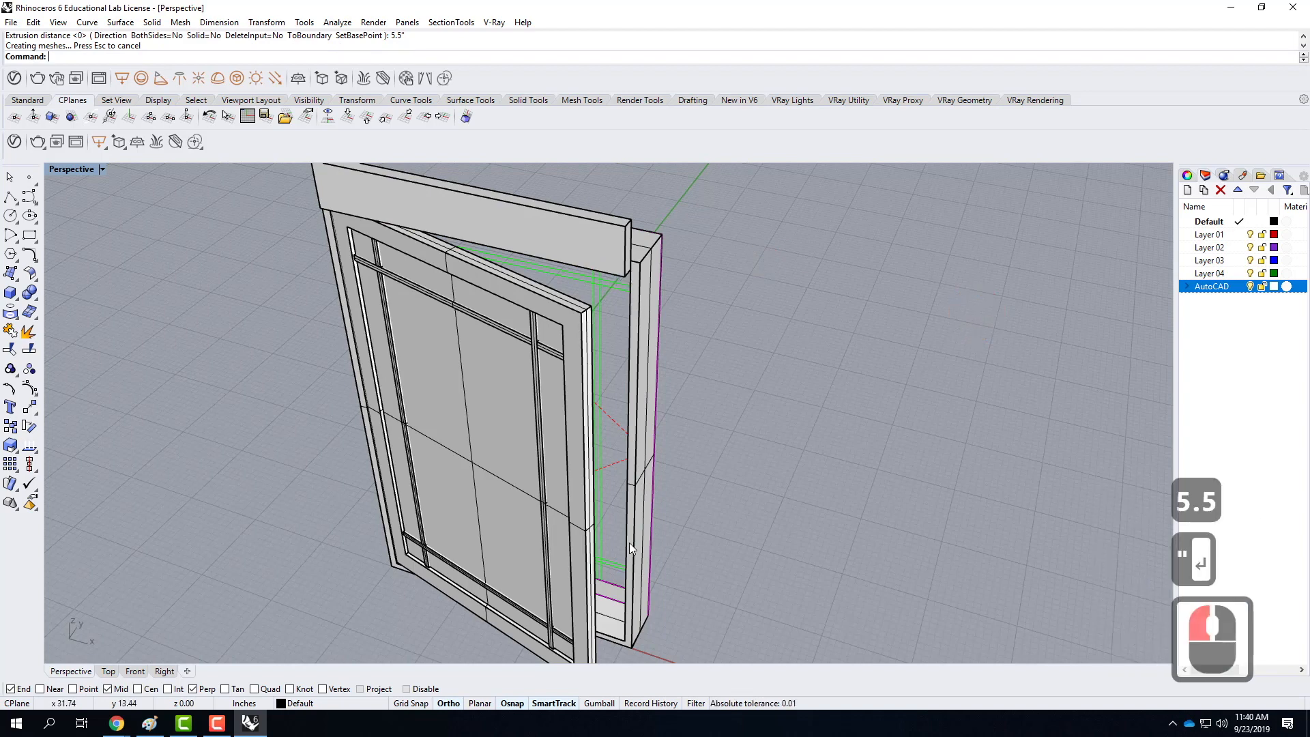
Step: Draw a three-point rectangle from the frame opening's bottom corner on the open side, 5.5" along X and 1.5" outward
{"action": "left_click", "coordinate": [36, 241]}
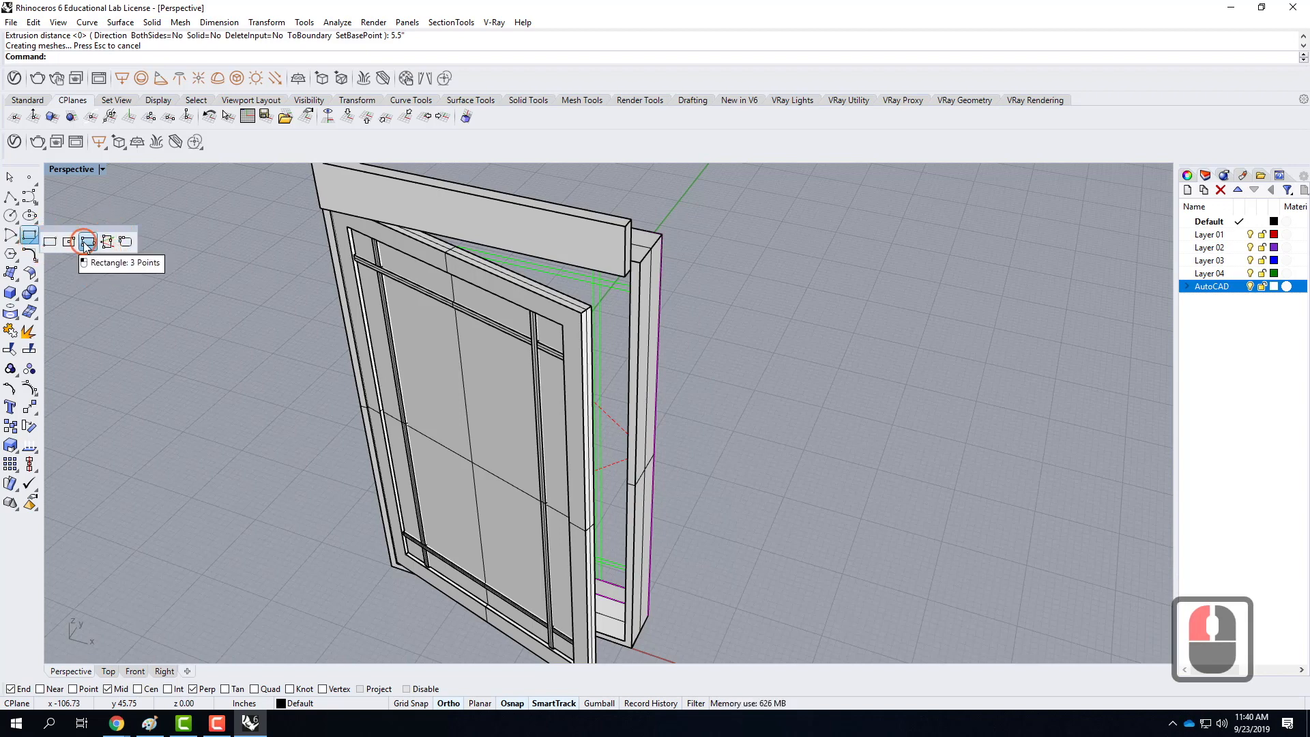
{"action": "left_click", "coordinate": [86, 244]}
{"action": "scroll", "coordinate": [505, 492], "scroll_direction": "down", "scroll_amount": 3}
{"action": "scroll", "coordinate": [517, 395], "scroll_direction": "up", "scroll_amount": 6}
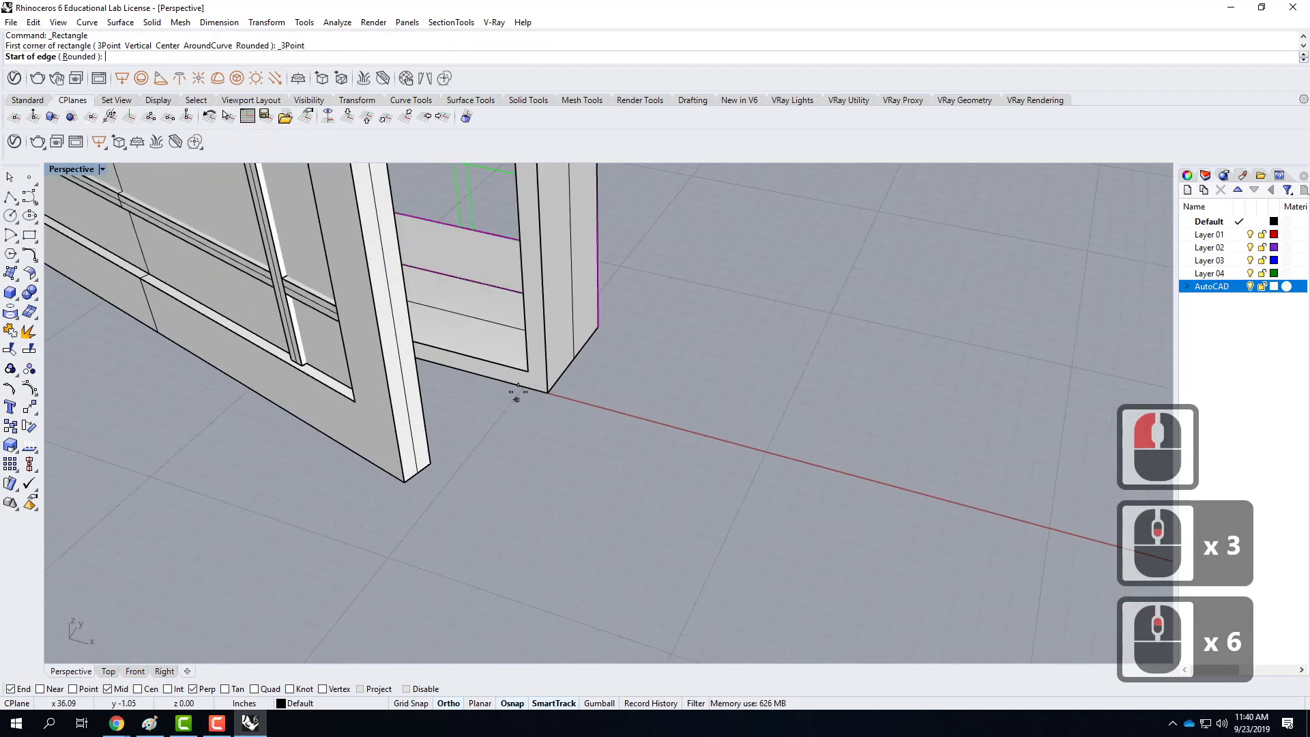
{"action": "left_click", "coordinate": [529, 372]}
{"action": "type", "text": "5"}
{"action": "key", "text": "Return"}
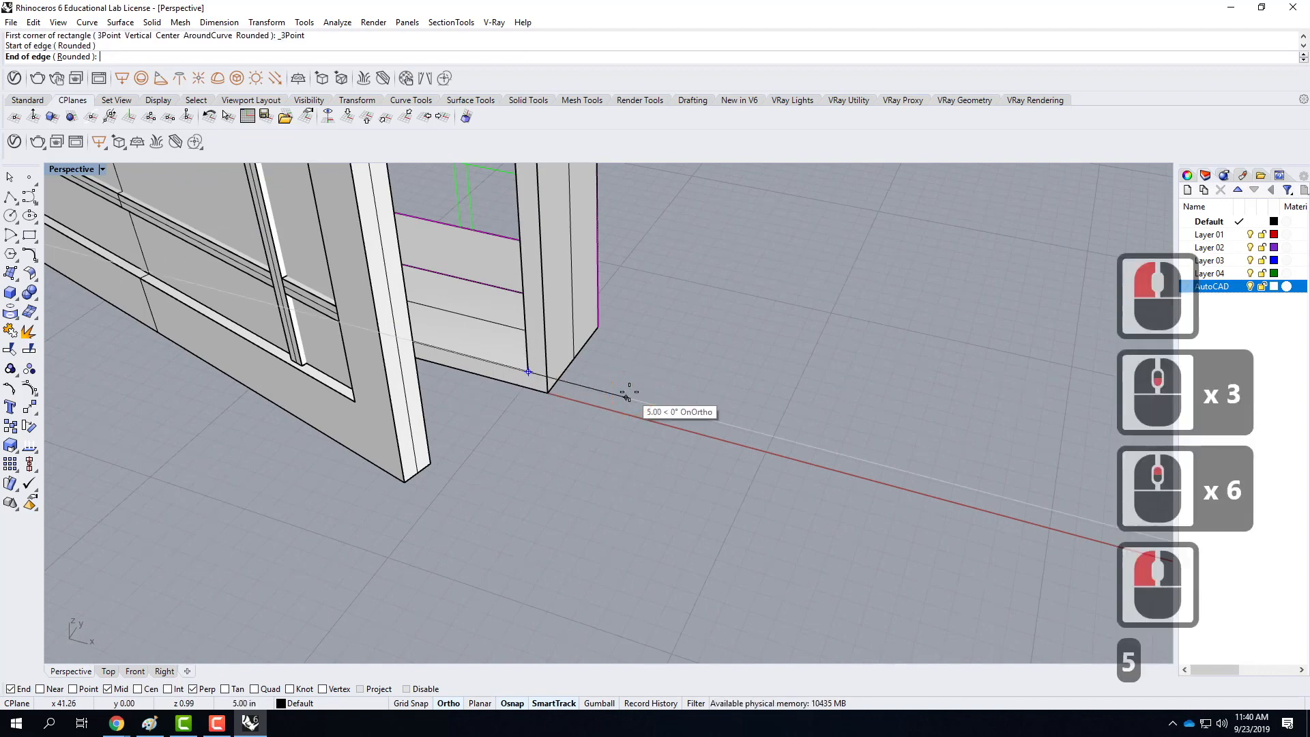
{"action": "type", "text": ".5"}
{"action": "key", "text": "Return"}
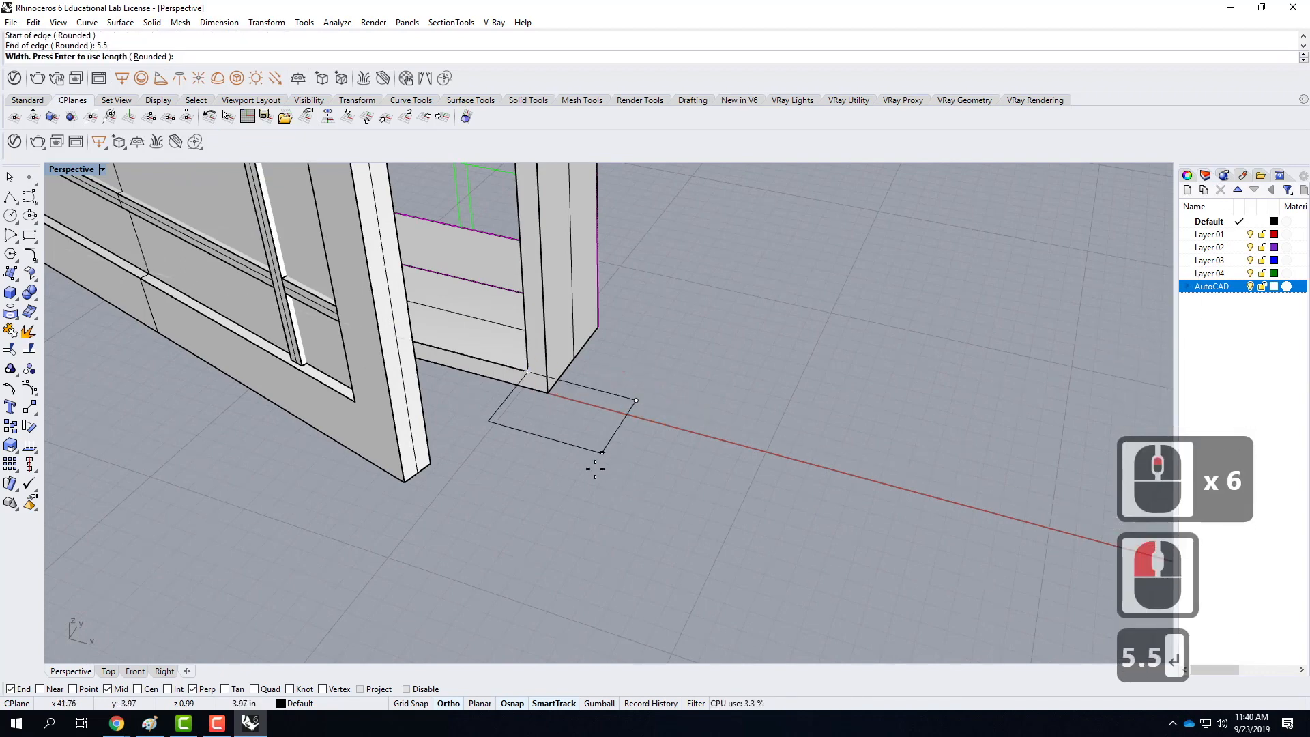
{"action": "type", "text": "1.5"}
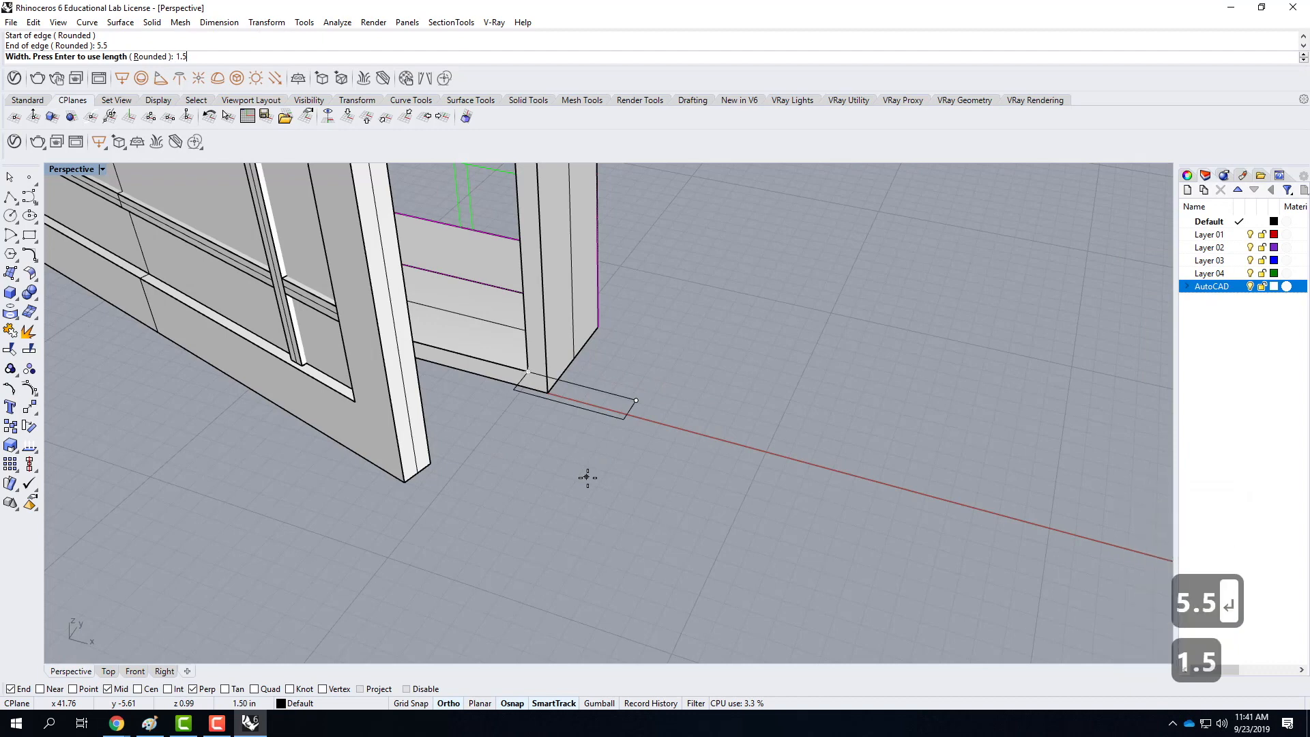
{"action": "key", "text": "Return"}
{"action": "left_click", "coordinate": [586, 481]}
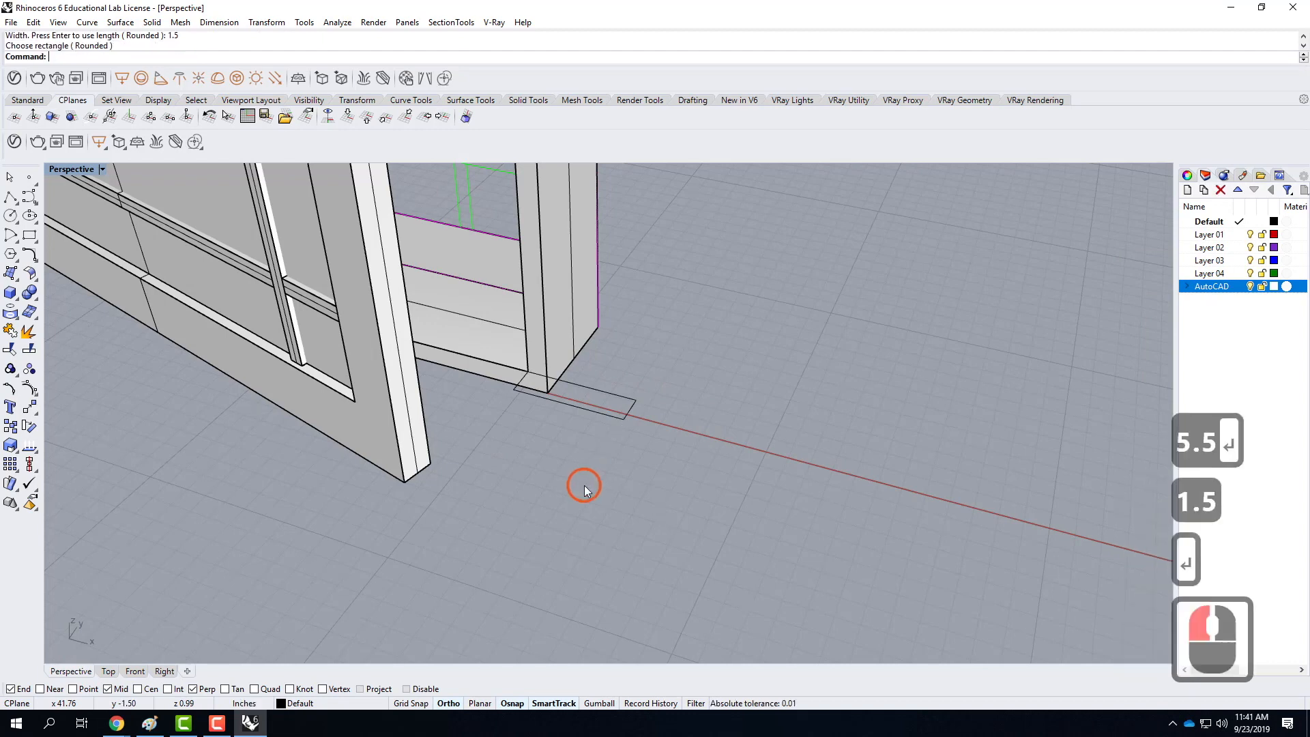
Step: Extrude the 5.5" by 1.5" rectangle as a capped solid up to the top corner of the frame opening
{"action": "left_click", "coordinate": [592, 414]}
{"action": "type", "text": "ext"}
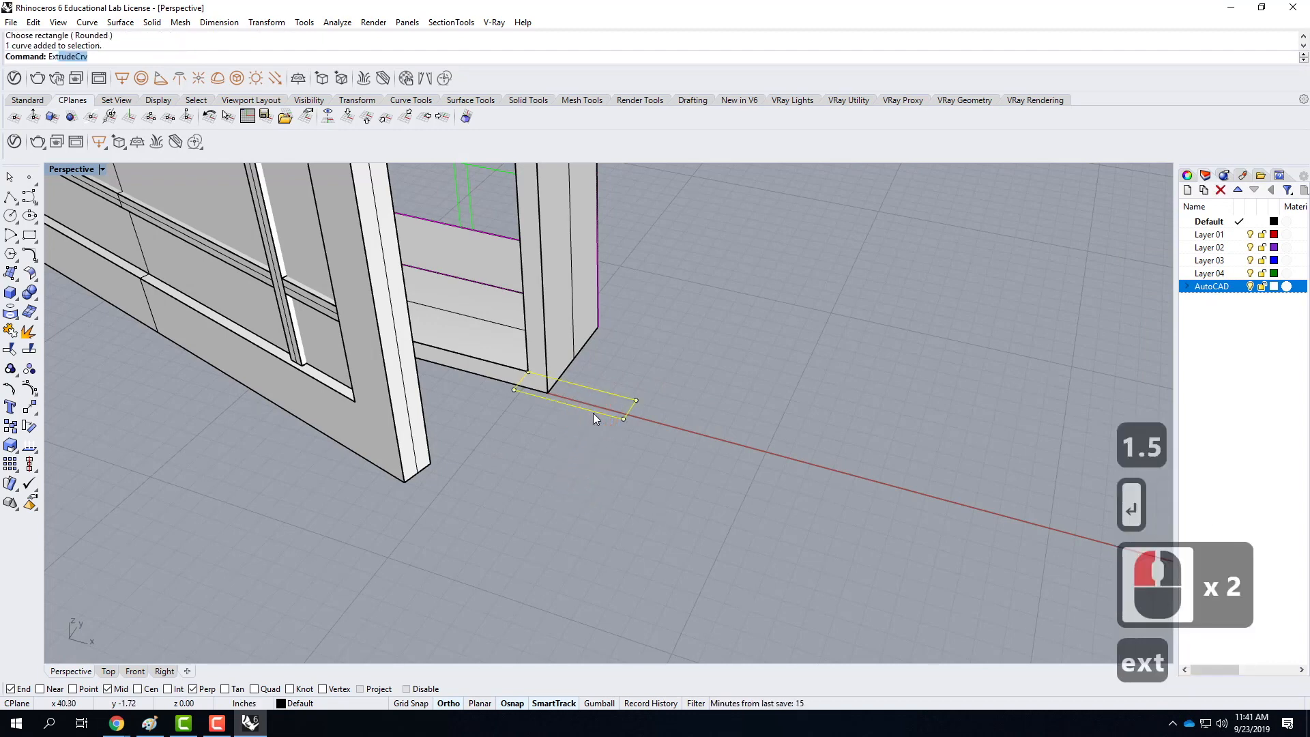
{"action": "type", "text": "r"}
{"action": "key", "text": "Return"}
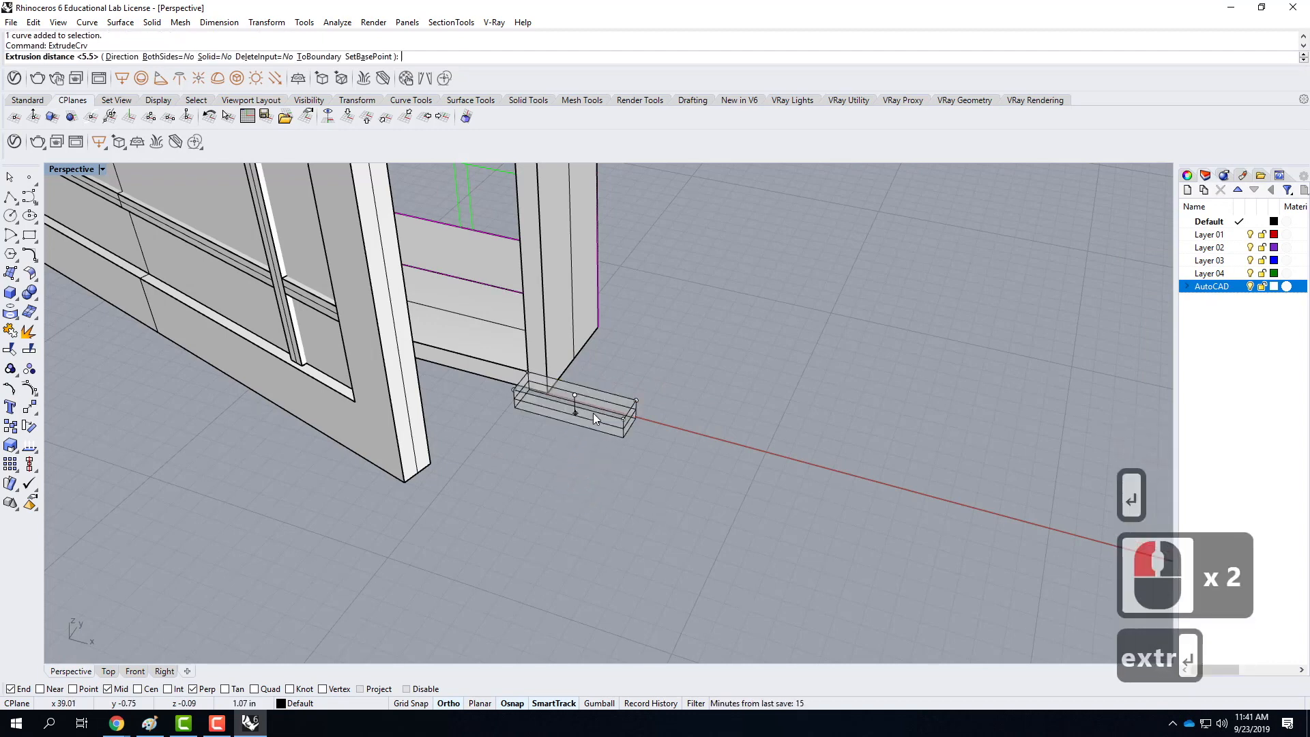
{"action": "left_click", "coordinate": [215, 60]}
{"action": "scroll", "coordinate": [604, 386], "scroll_direction": "down", "scroll_amount": 5}
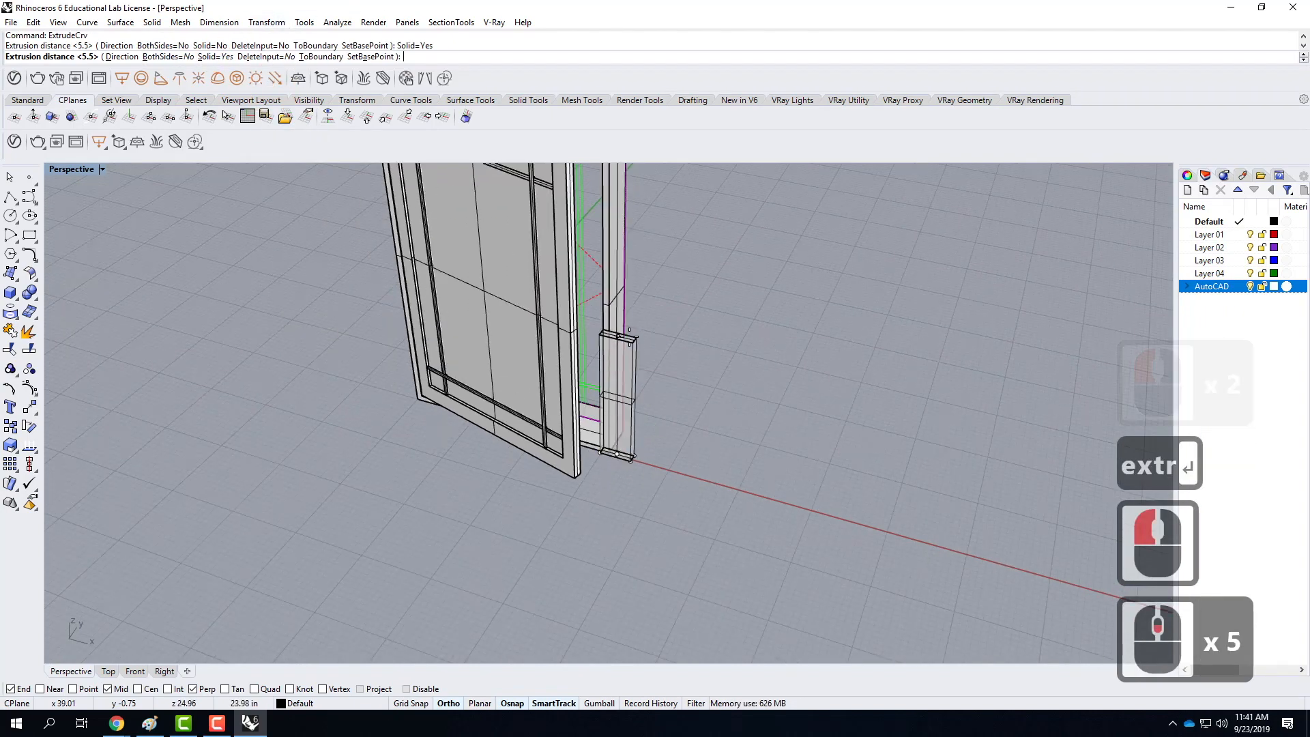
{"action": "scroll", "coordinate": [617, 337], "scroll_direction": "down", "scroll_amount": 3}
{"action": "scroll", "coordinate": [627, 235], "scroll_direction": "up", "scroll_amount": 7}
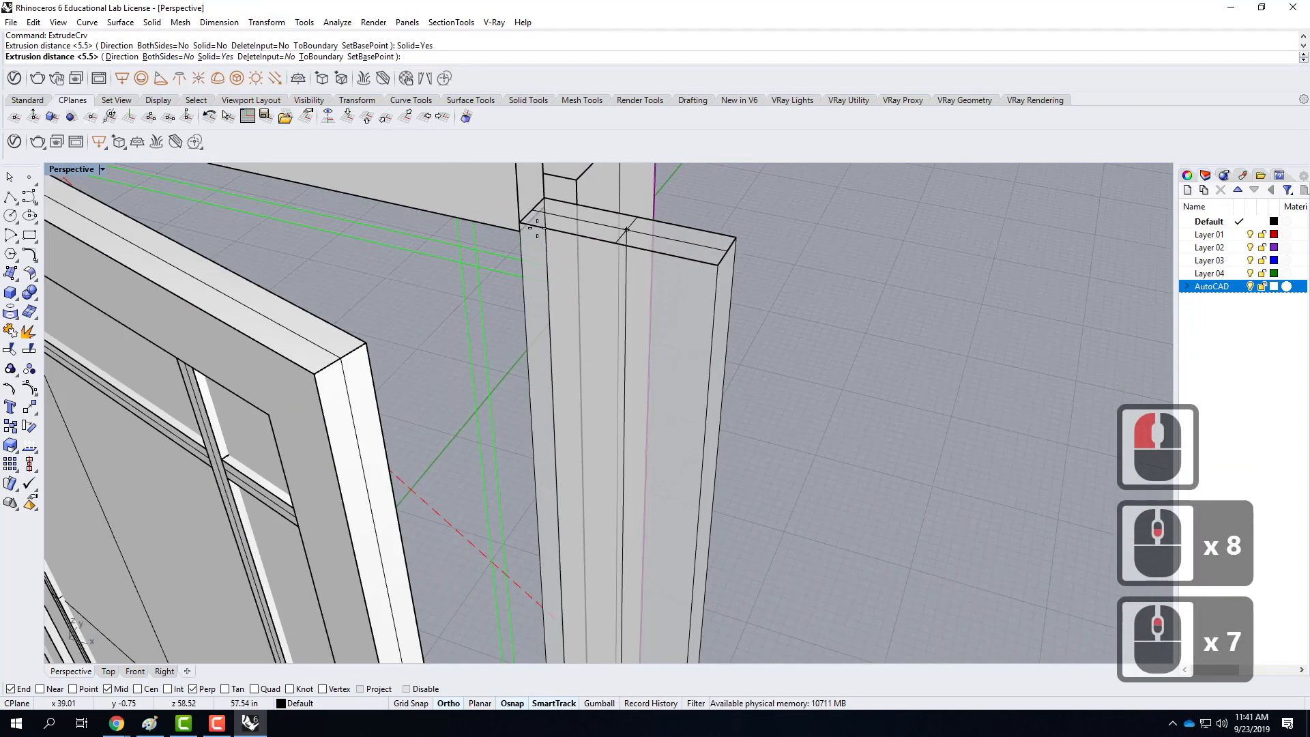
{"action": "left_click", "coordinate": [785, 245]}
{"action": "scroll", "coordinate": [788, 247], "scroll_direction": "down", "scroll_amount": 5}
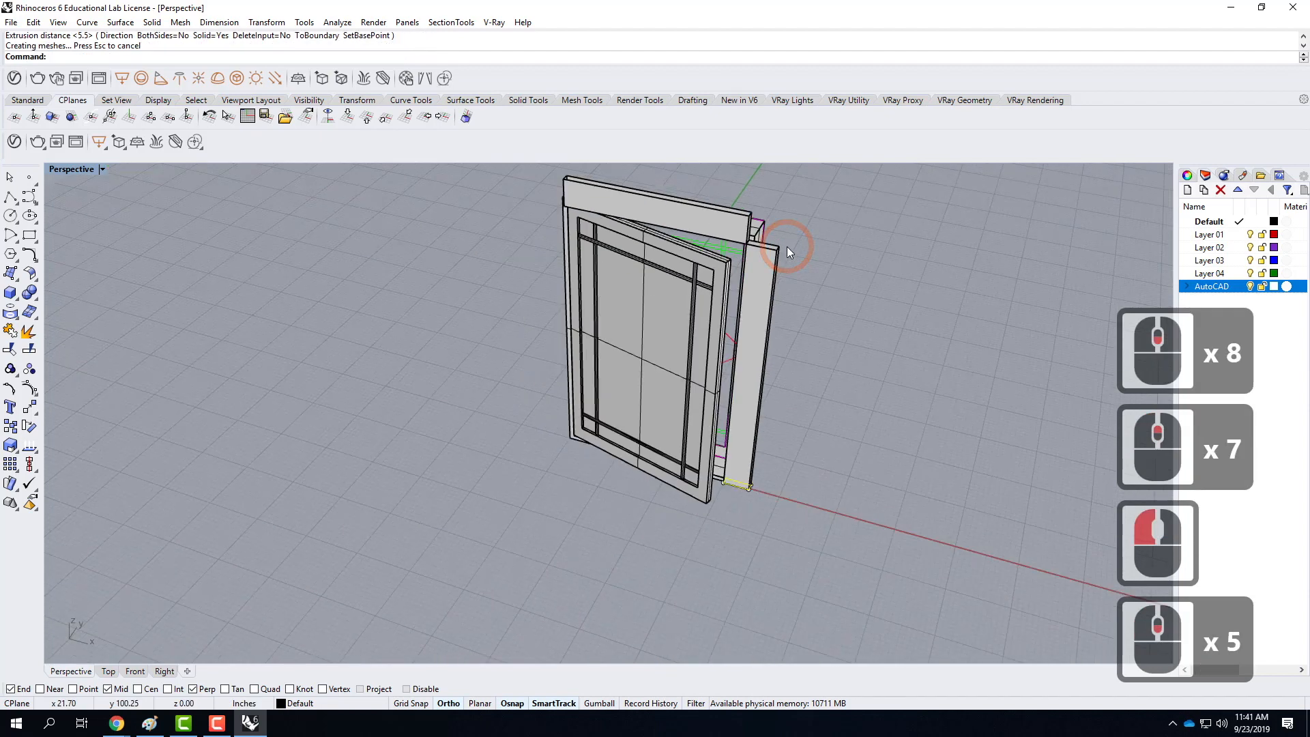
Step: Mirror a copy of the side casing to the hinge side across the midpoint of the head casing
{"action": "left_click", "coordinate": [753, 293]}
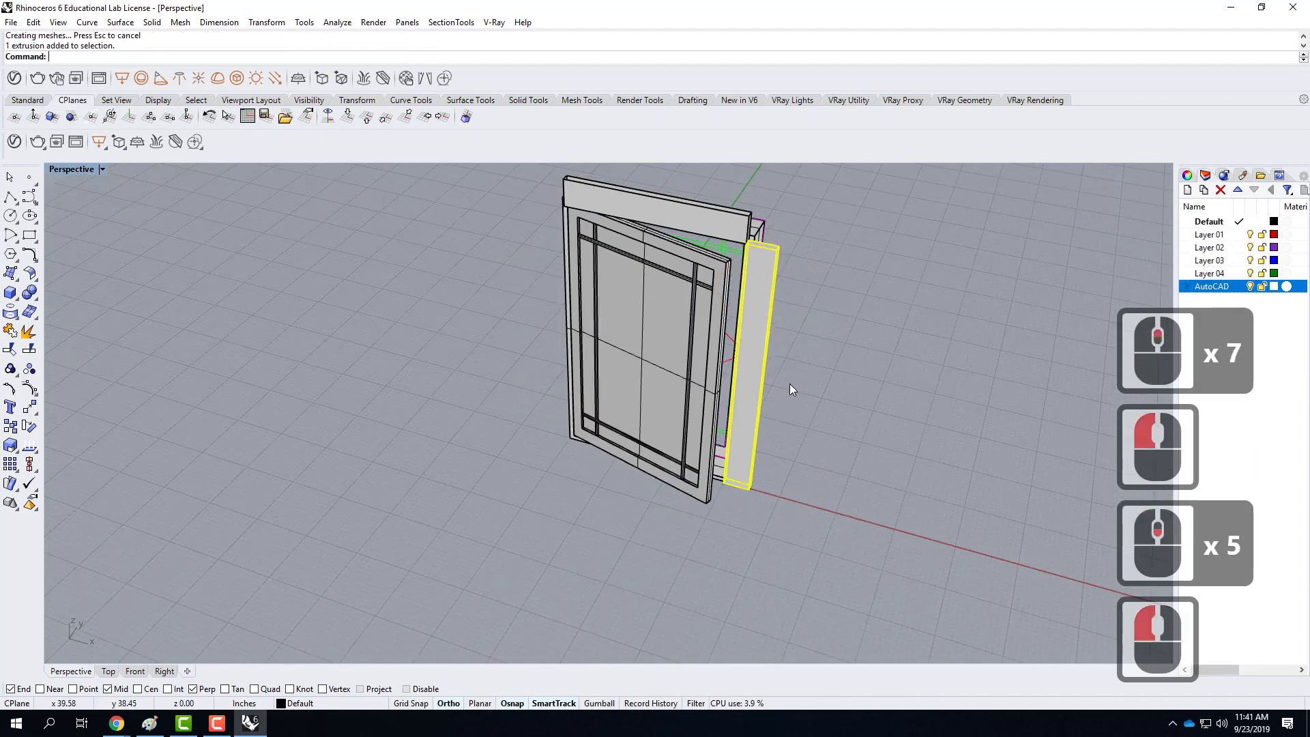
{"action": "type", "text": "mirror"}
{"action": "key", "text": "Return"}
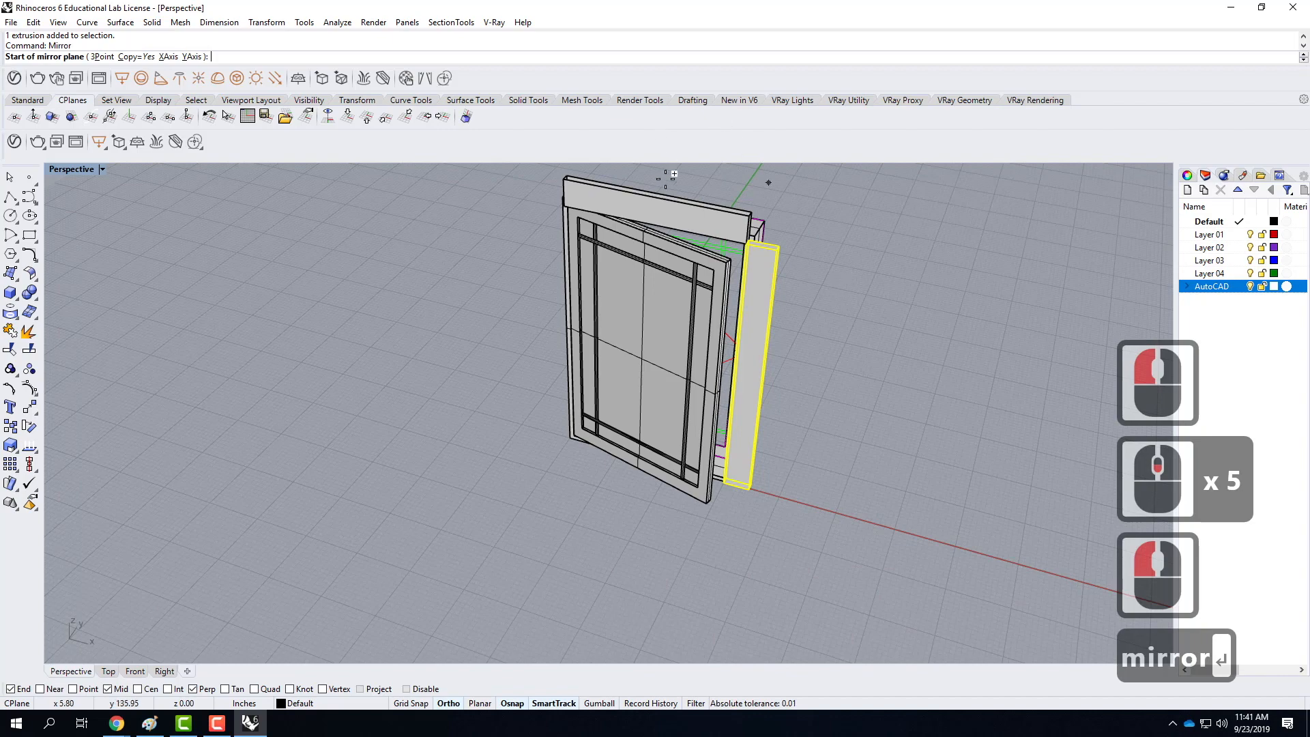
{"action": "left_click", "coordinate": [657, 198]}
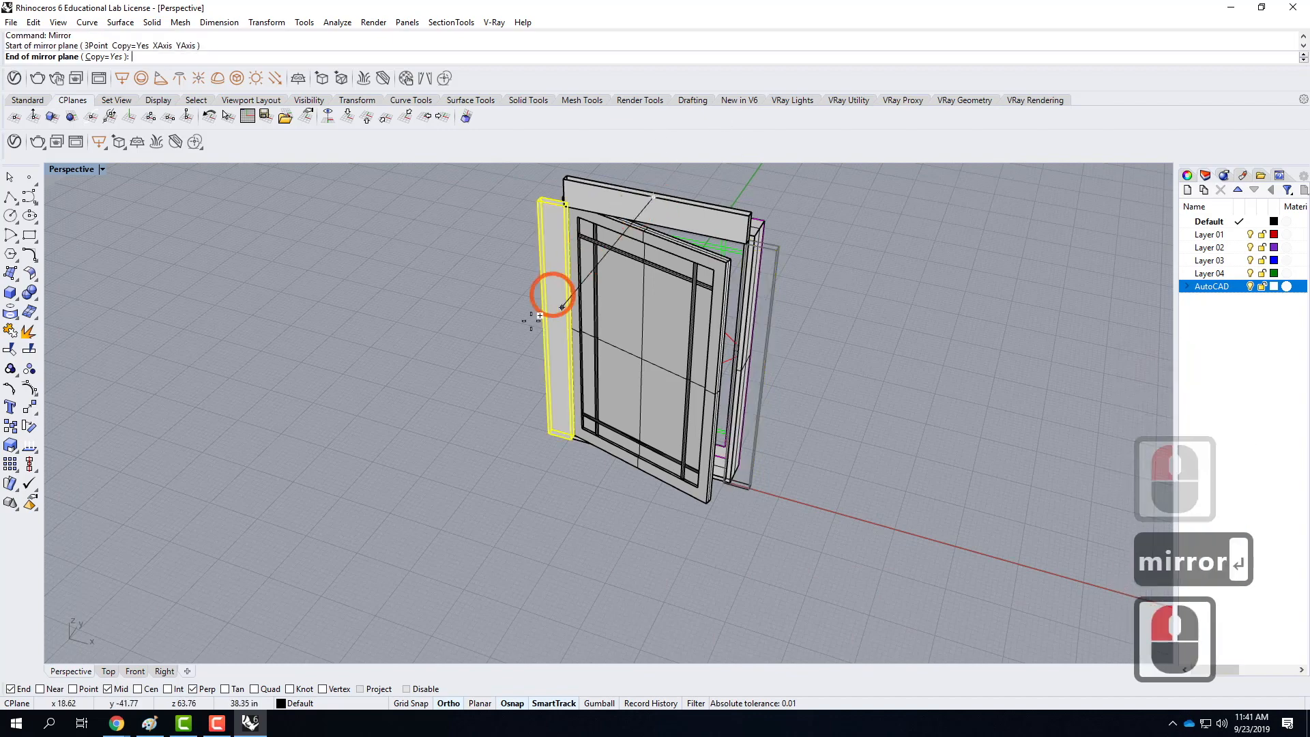
{"action": "left_click", "coordinate": [623, 459]}
Step: Delete the short head casing board above the frame opening
{"action": "mouse_move", "coordinate": [634, 527]}
{"action": "right_mouse_down"}
{"action": "mouse_move", "coordinate": [702, 456]}
{"action": "mouse_move", "coordinate": [613, 519]}
{"action": "mouse_move", "coordinate": [625, 505]}
{"action": "right_mouse_up"}
{"action": "scroll", "coordinate": [653, 207], "scroll_direction": "up", "scroll_amount": 4}
{"action": "left_click", "coordinate": [658, 265]}
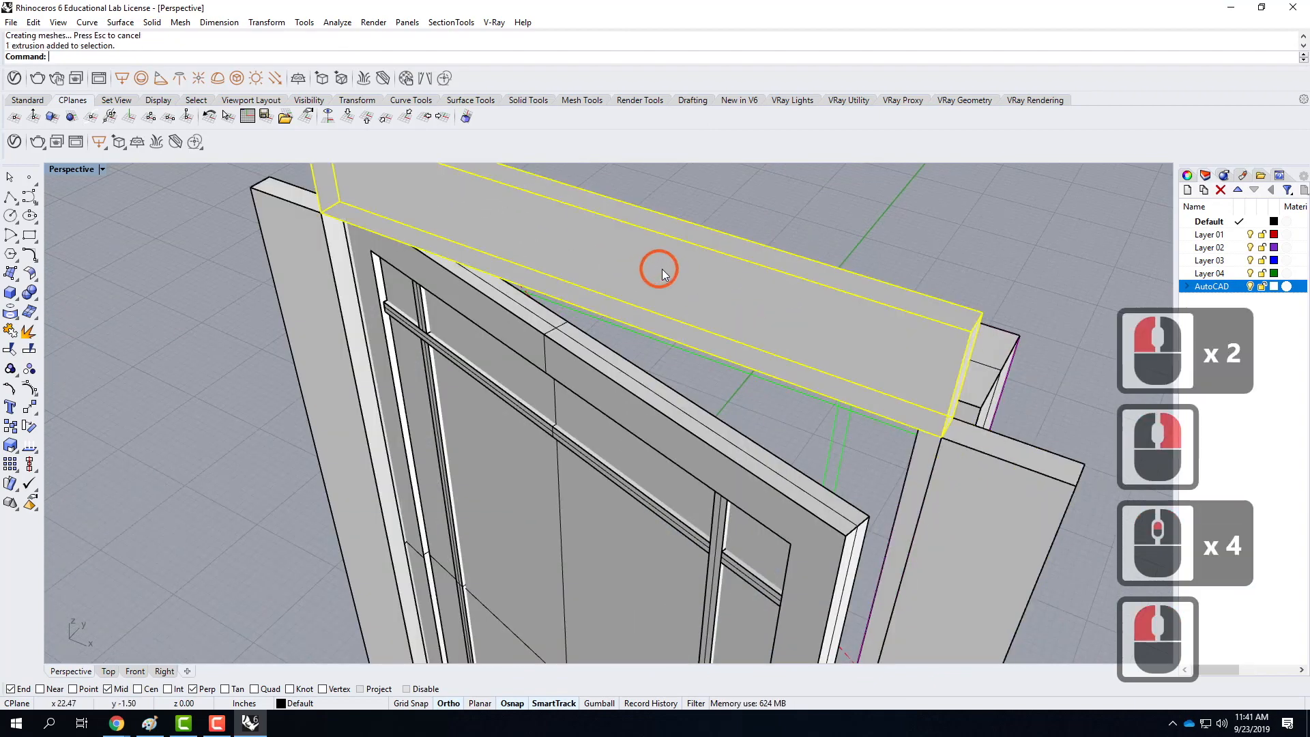
{"action": "right_click_drag", "start_coordinate": [810, 354], "coordinate": [901, 378]}
{"action": "scroll", "coordinate": [730, 295], "scroll_direction": "down", "scroll_amount": 2}
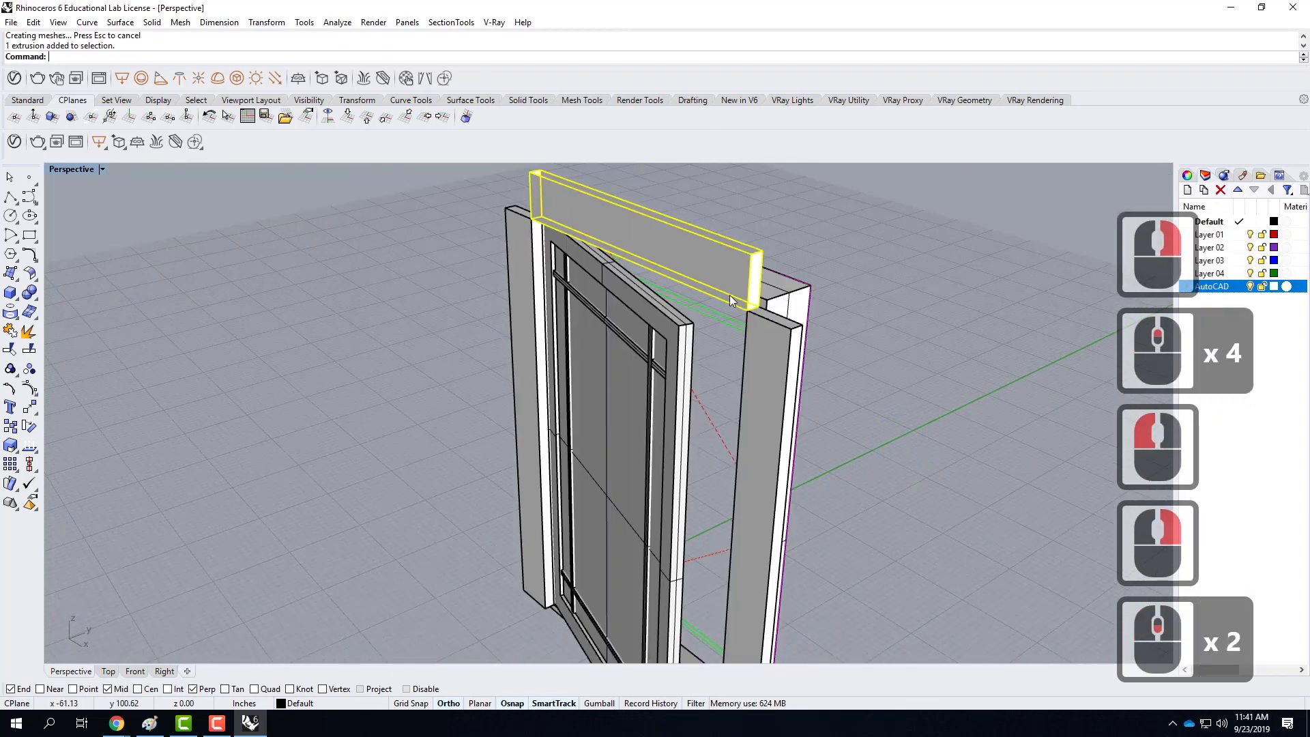
{"action": "key", "text": "Delete"}
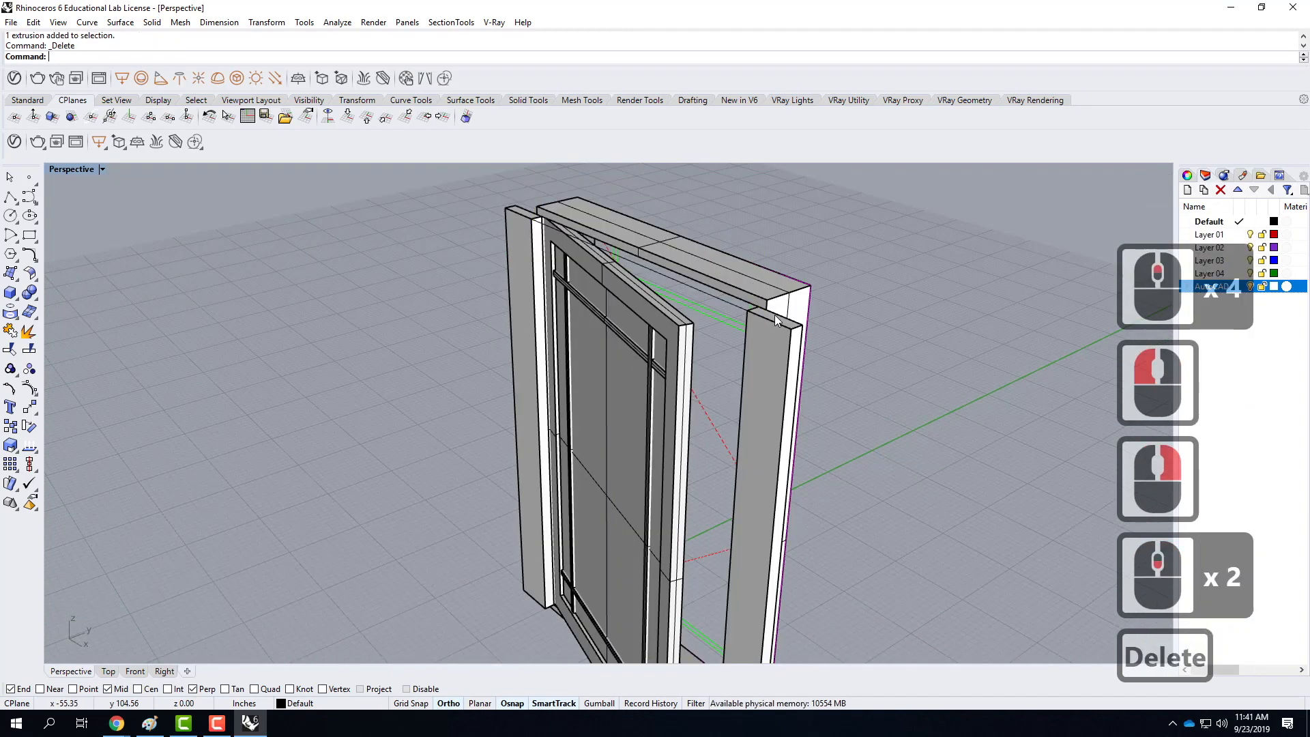
Step: Build a 5.5" high box over the tops of both side casings, spanning their outer corners as the head casing
{"action": "left_click", "coordinate": [10, 294]}
{"action": "left_click", "coordinate": [516, 204]}
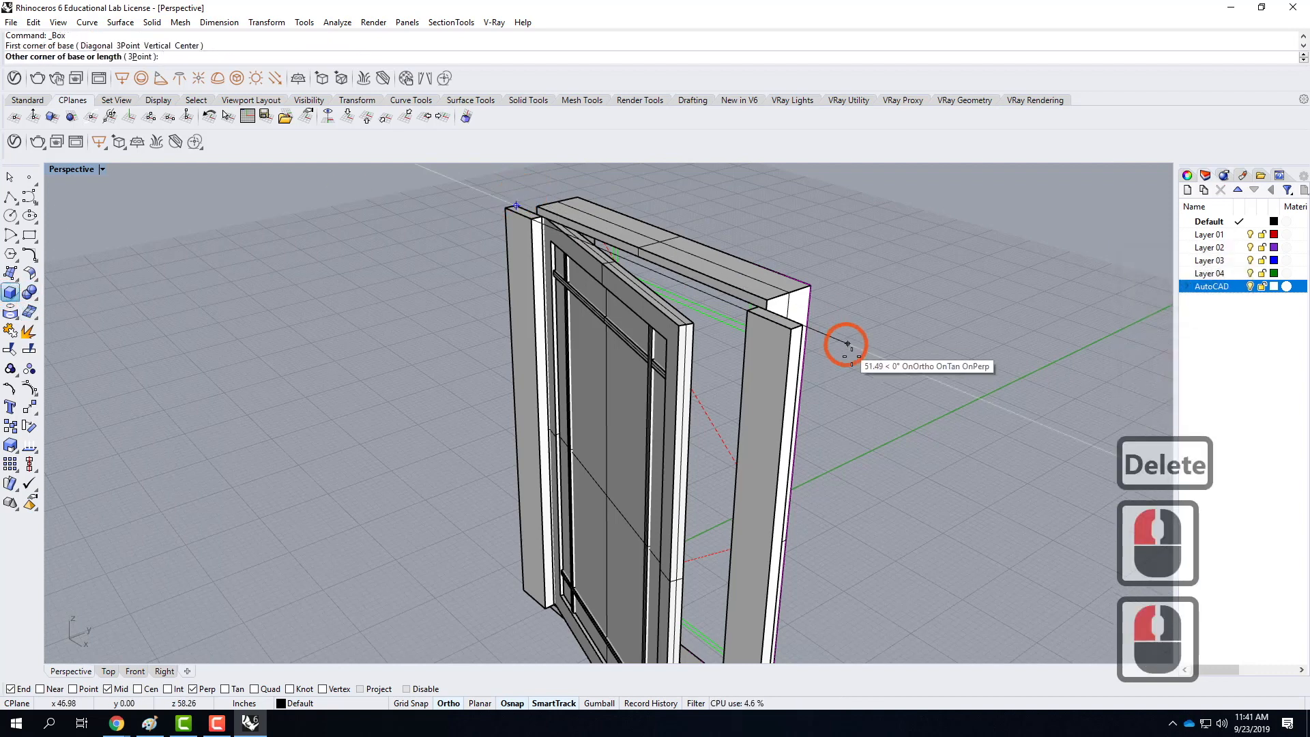
{"action": "left_click", "coordinate": [812, 334]}
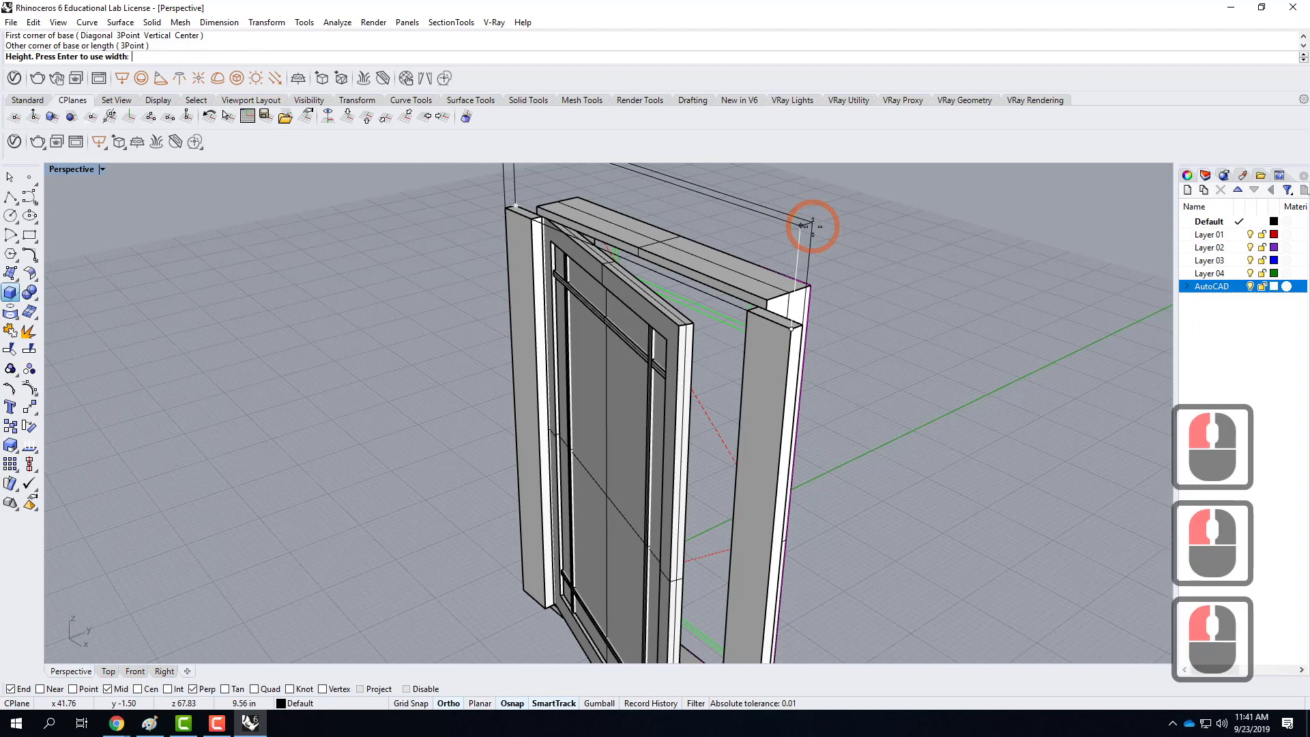
{"action": "type", "text": "5.5"}
{"action": "key", "text": "Return"}
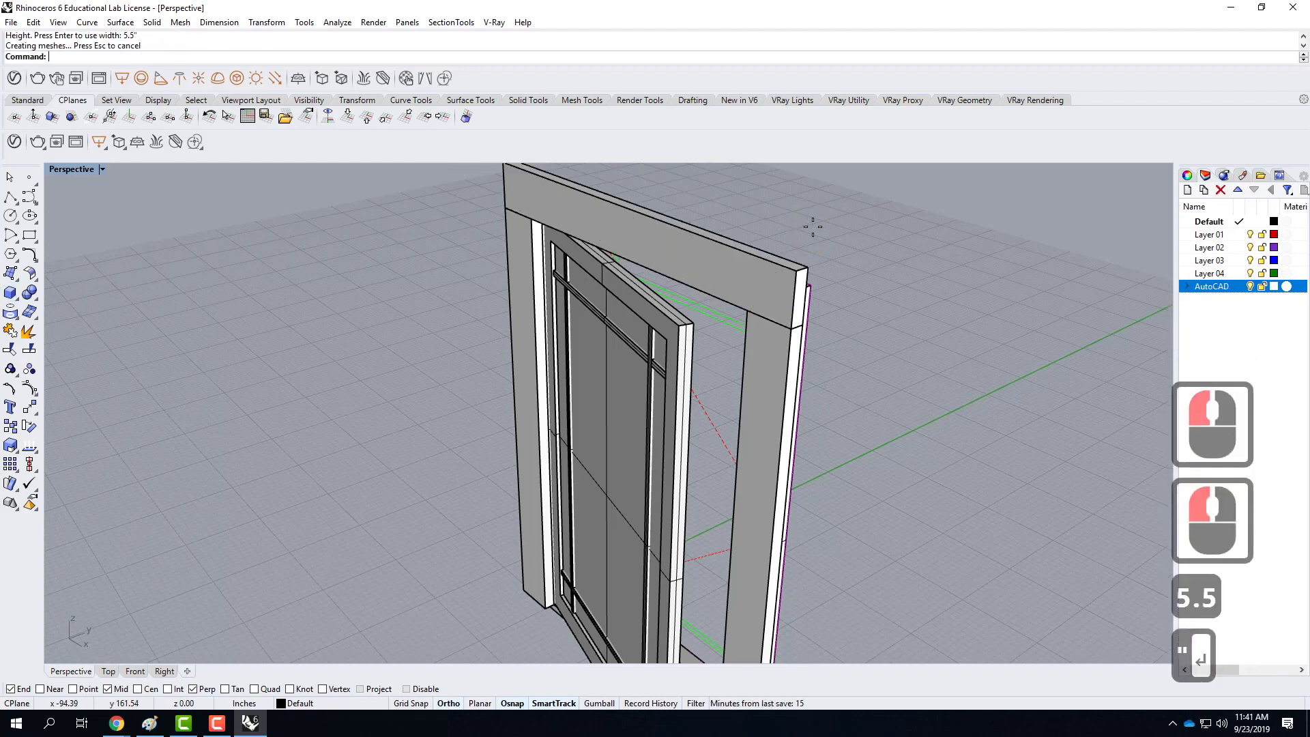
{"action": "left_click", "coordinate": [915, 298]}
Step: Examine the window's bottom edge and the lower ends of the side casings from the front and from below
{"action": "scroll", "coordinate": [916, 299], "scroll_direction": "down", "scroll_amount": 5}
{"action": "mouse_move", "coordinate": [957, 355]}
{"action": "right_mouse_down"}
{"action": "mouse_move", "coordinate": [1032, 311]}
{"action": "mouse_move", "coordinate": [959, 354]}
{"action": "right_mouse_up"}
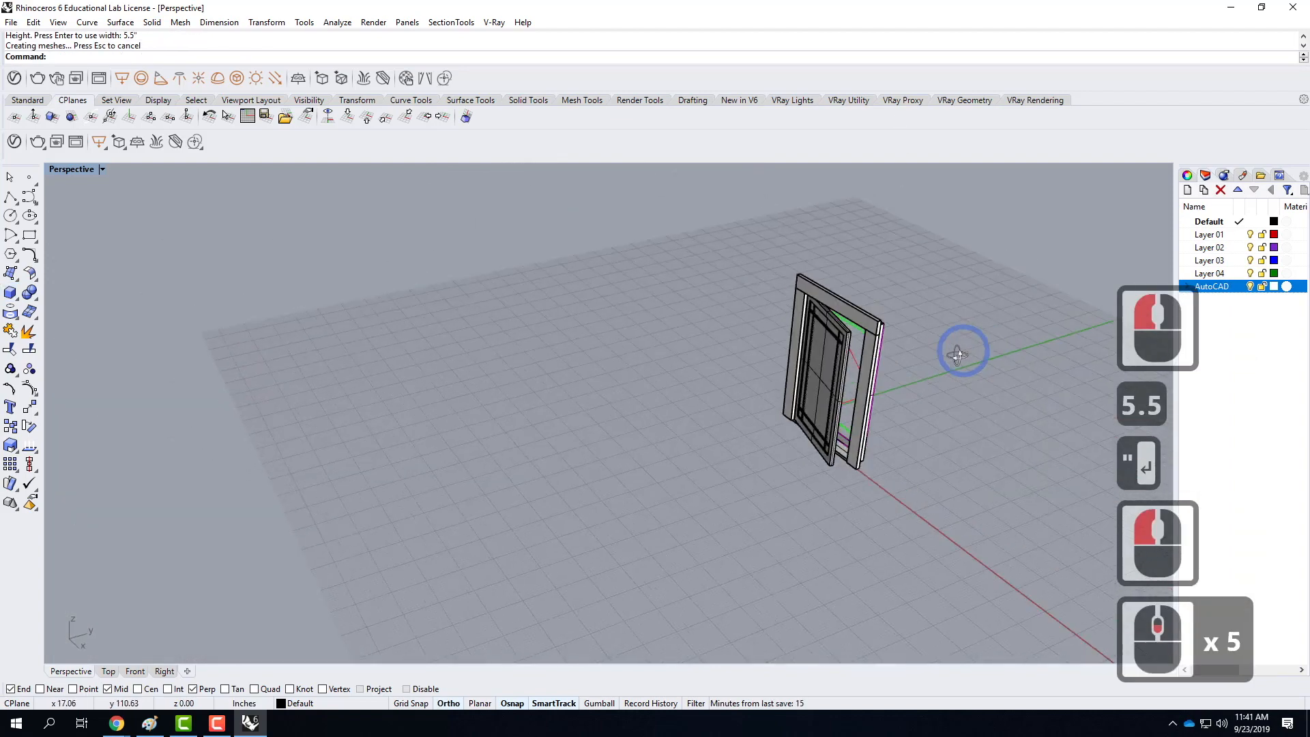
{"action": "scroll", "coordinate": [851, 484], "scroll_direction": "up", "scroll_amount": 7}
{"action": "right_click_drag", "start_coordinate": [842, 462], "coordinate": [877, 435]}
{"action": "scroll", "coordinate": [615, 394], "scroll_direction": "down", "scroll_amount": 5}
{"action": "right_click_drag", "start_coordinate": [609, 379], "coordinate": [572, 288]}
{"action": "scroll", "coordinate": [562, 329], "scroll_direction": "up", "scroll_amount": 5}
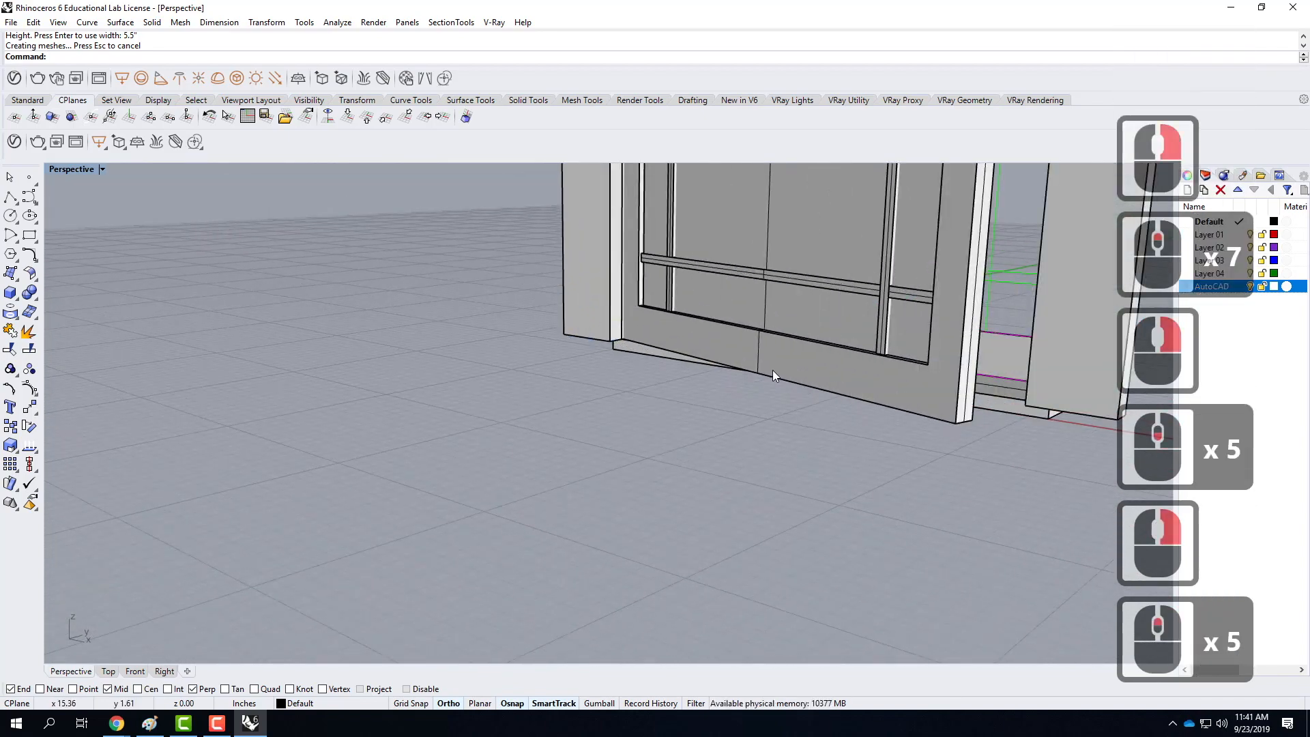
{"action": "right_click_drag", "start_coordinate": [773, 370], "coordinate": [716, 324]}
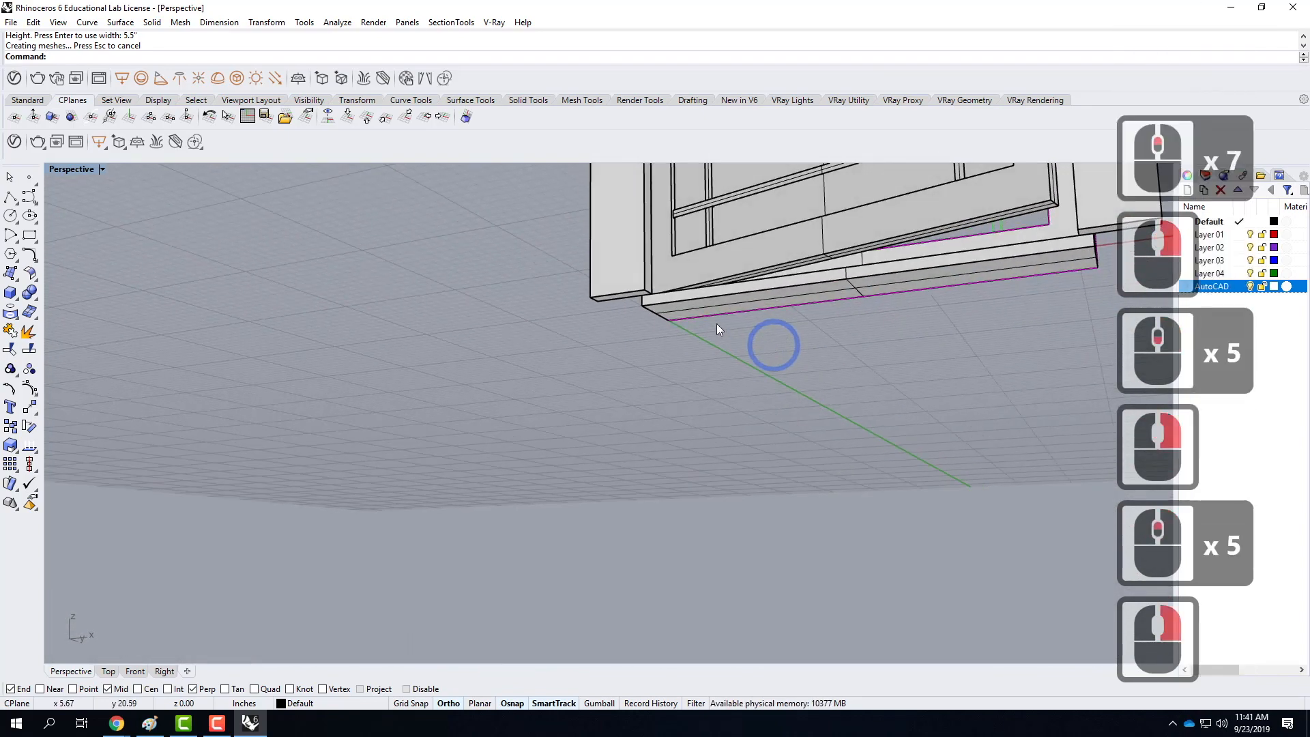
Step: Build a 5.5" high box across the lower ends of both side casings, spanning their outer corners
{"action": "left_click", "coordinate": [10, 292]}
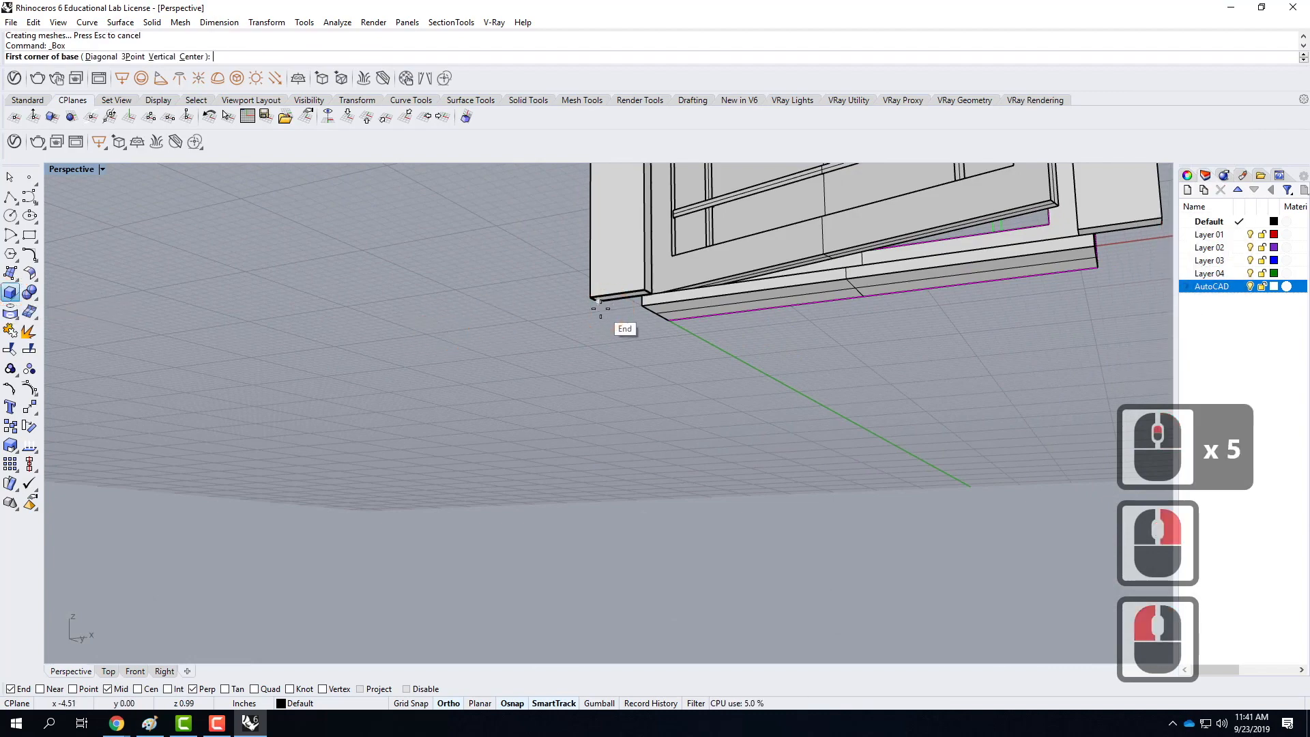
{"action": "left_click", "coordinate": [601, 308]}
{"action": "scroll", "coordinate": [498, 342], "scroll_direction": "down", "scroll_amount": 2}
{"action": "scroll", "coordinate": [849, 307], "scroll_direction": "up", "scroll_amount": 2}
{"action": "left_click", "coordinate": [875, 260]}
{"action": "type", "text": "5.5"}
{"action": "key", "text": "Return"}
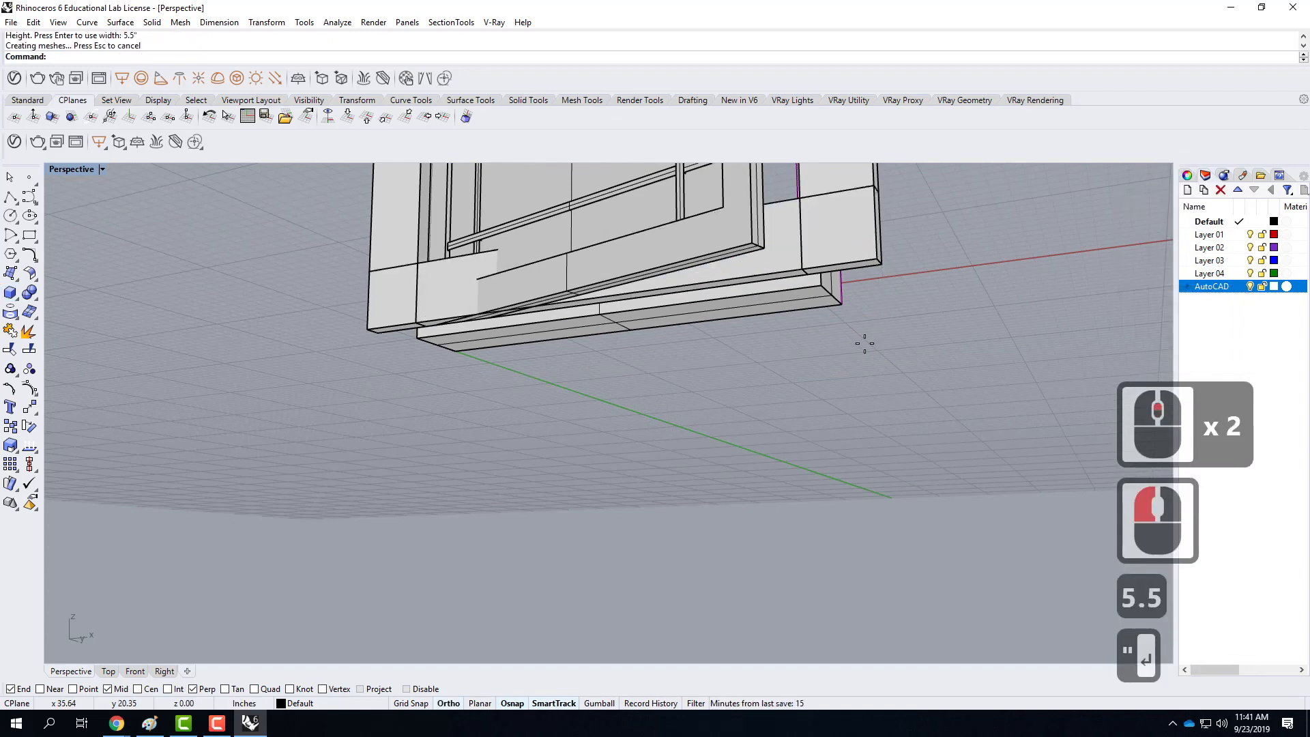
Step: Move the new bottom casing board vertically down by its own height so its top edge meets the side casings' lower ends
{"action": "left_click", "coordinate": [783, 247]}
{"action": "left_click", "coordinate": [838, 256]}
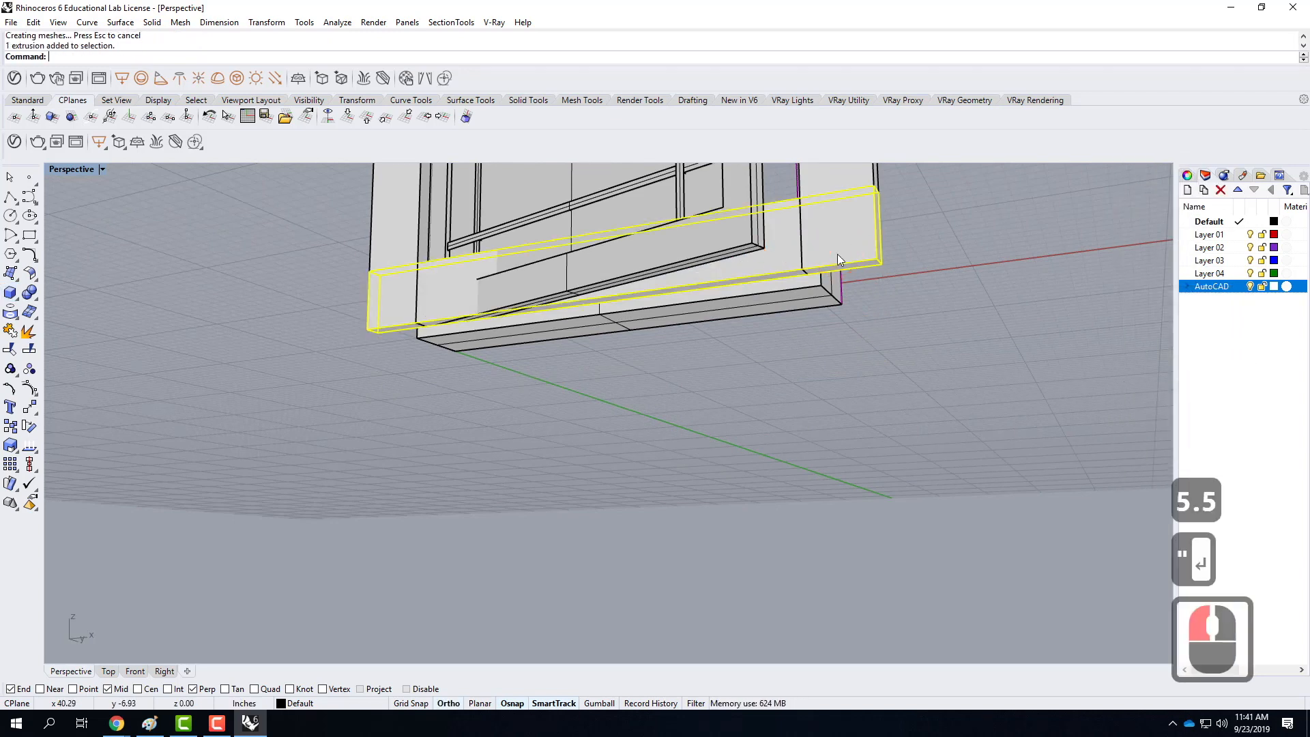
{"action": "type", "text": "move"}
{"action": "key", "text": "Return"}
{"action": "type", "text": "v"}
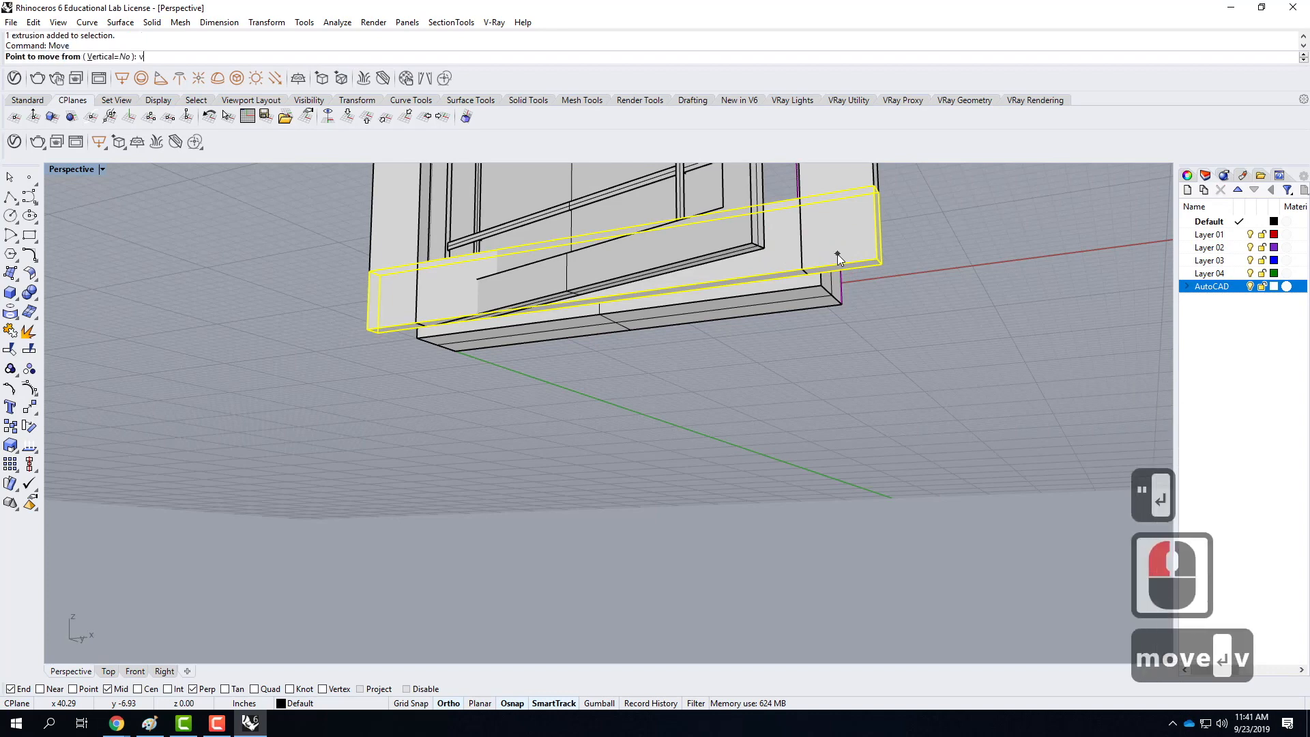
{"action": "key", "text": "Return"}
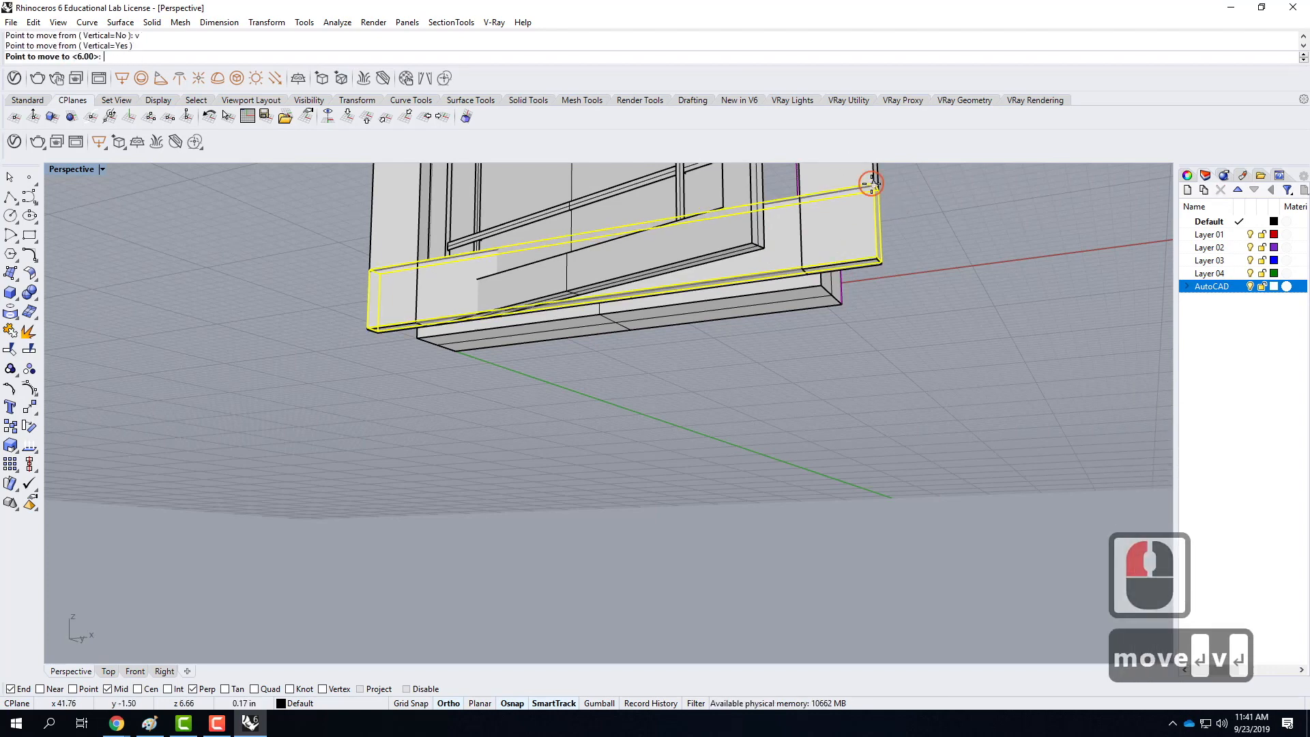
{"action": "left_click", "coordinate": [874, 185]}
{"action": "left_click", "coordinate": [883, 274]}
{"action": "left_click", "coordinate": [957, 347]}
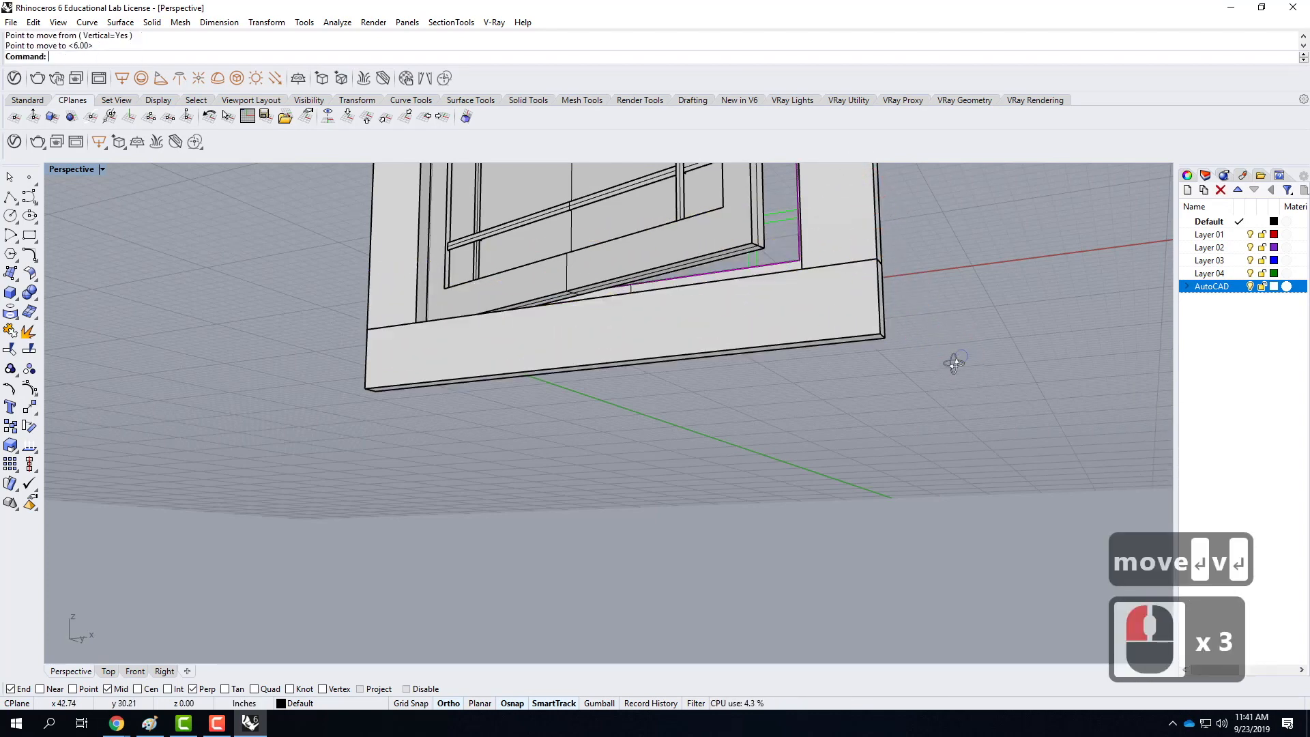
Step: Lower the bottom casing board another 1.5" vertically to leave a gap beneath the side casings
{"action": "right_click_drag", "start_coordinate": [892, 407], "coordinate": [800, 412]}
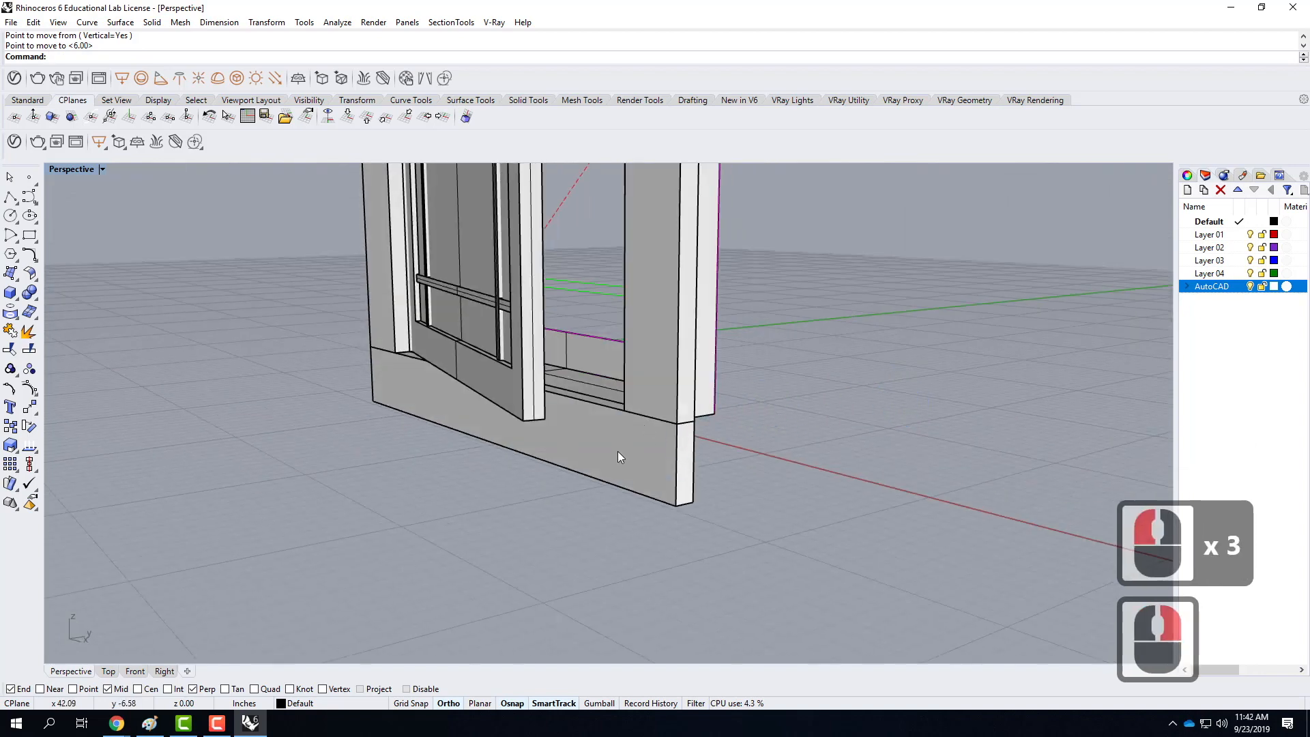
{"action": "left_click", "coordinate": [715, 409]}
{"action": "type", "text": "move"}
{"action": "key", "text": "Return"}
{"action": "type", "text": "v"}
{"action": "key", "text": "Return"}
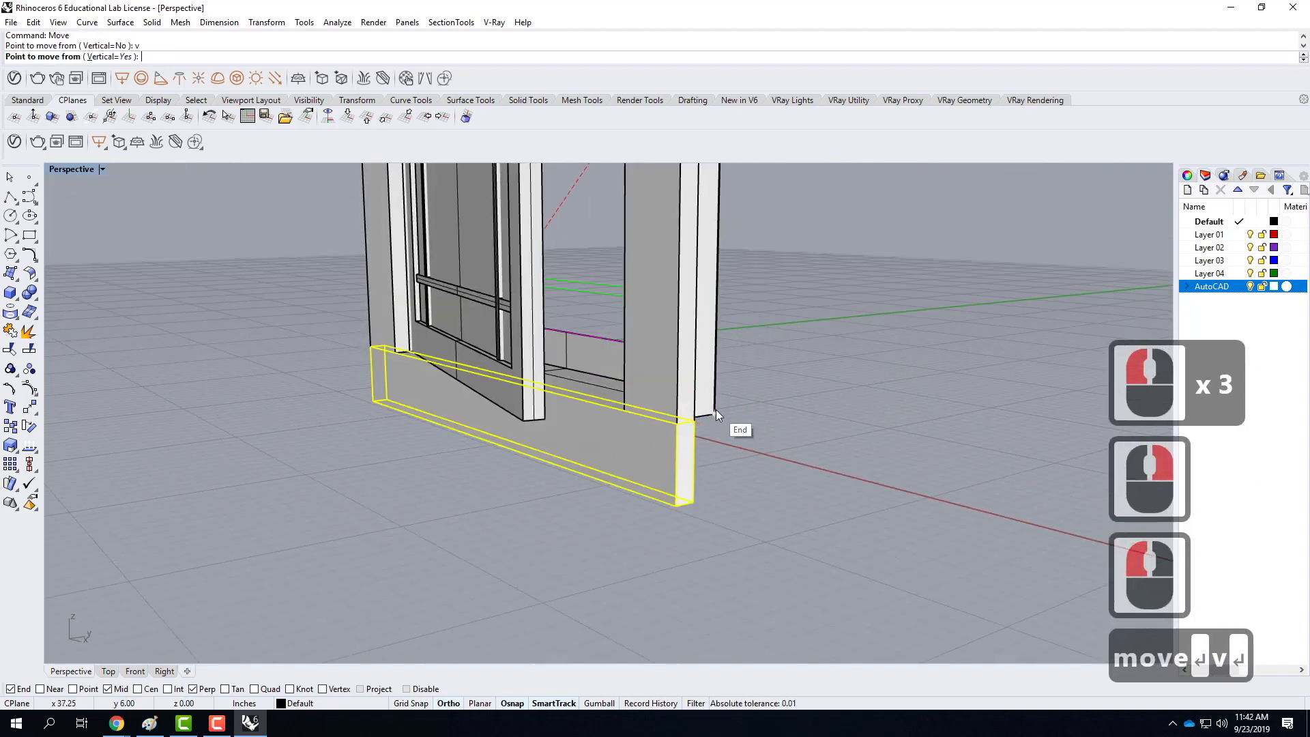
{"action": "left_click", "coordinate": [694, 419]}
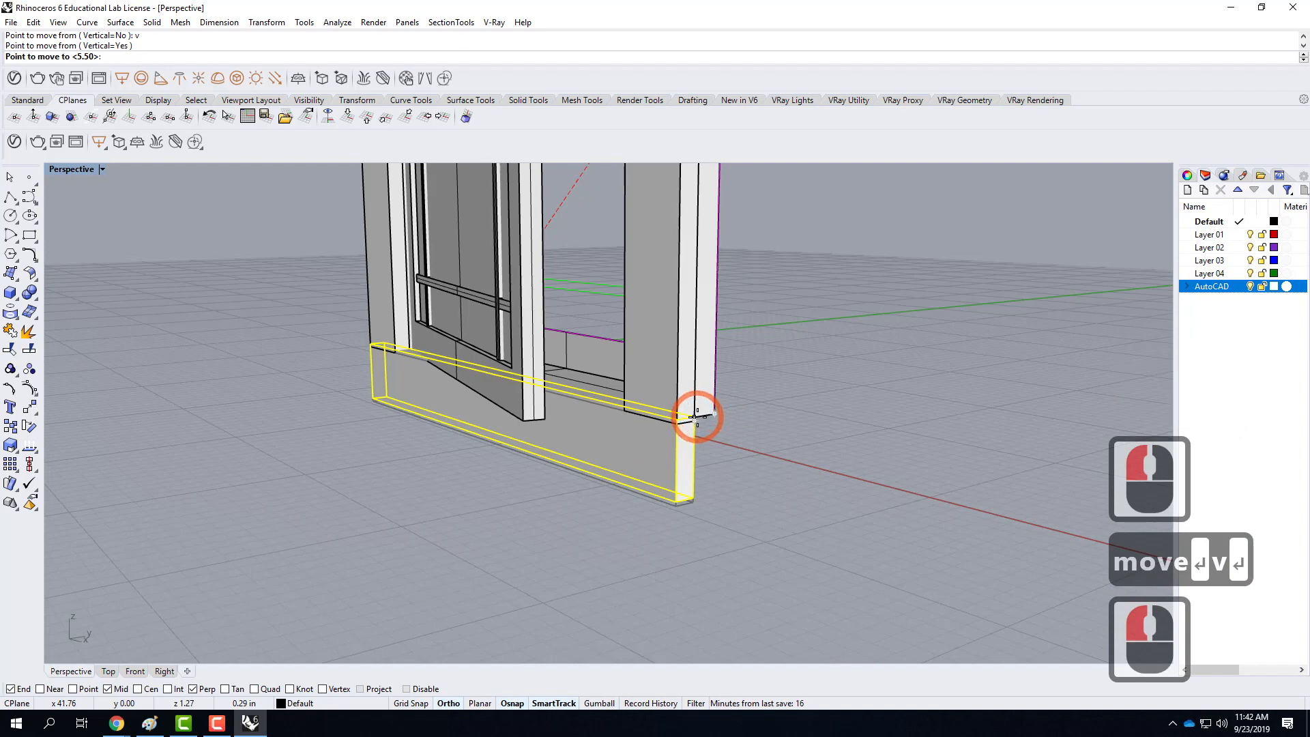
{"action": "type", "text": "-1.5\""}
{"action": "key", "text": "Return"}
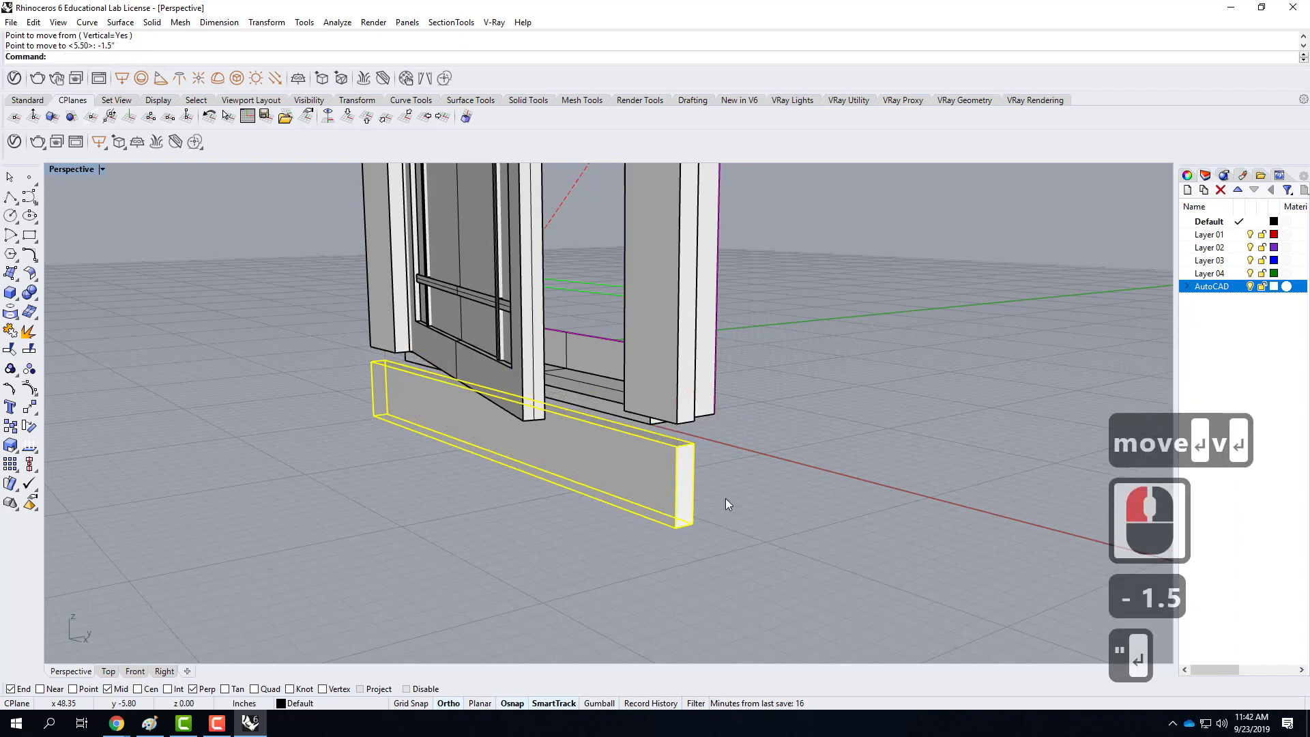
{"action": "left_click", "coordinate": [648, 444]}
Step: Fill the gap between the side casings and the bottom casing board with a full-width box as the sill
{"action": "left_click", "coordinate": [15, 142]}
{"action": "left_click", "coordinate": [8, 311]}
{"action": "left_click", "coordinate": [388, 363]}
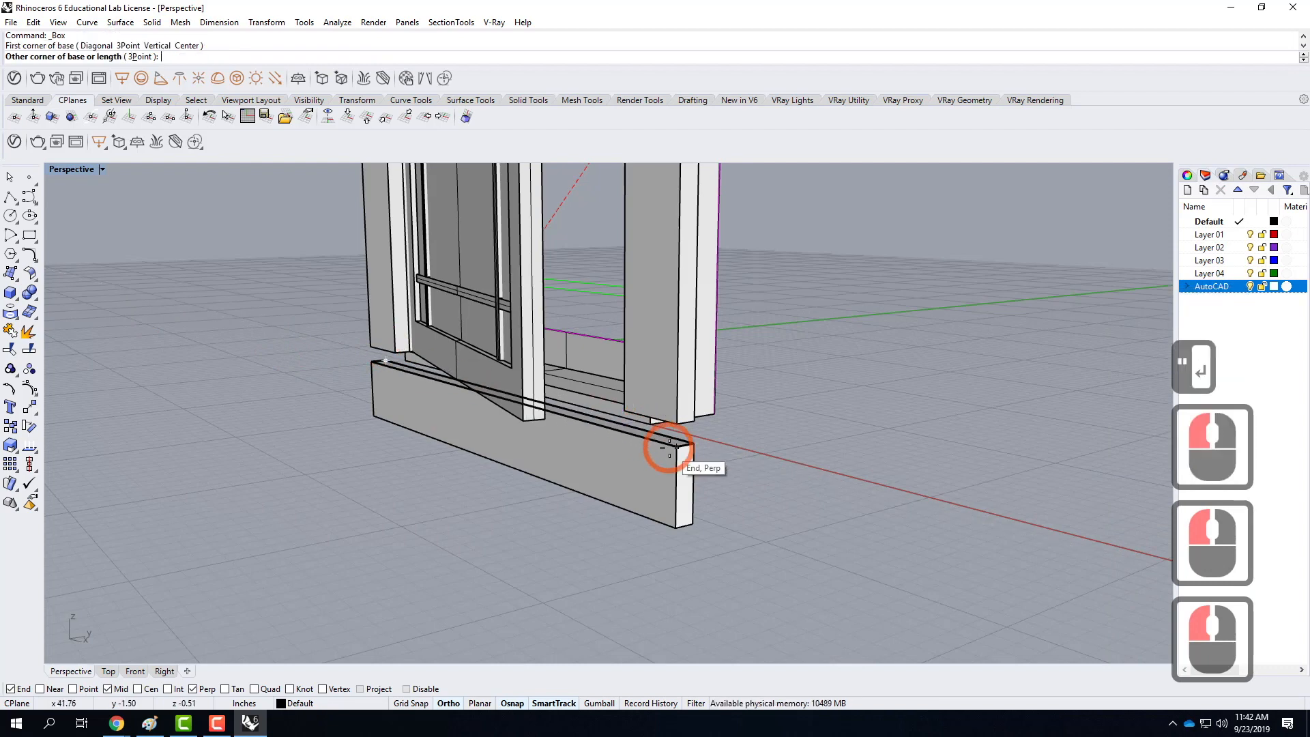
{"action": "left_click", "coordinate": [664, 420]}
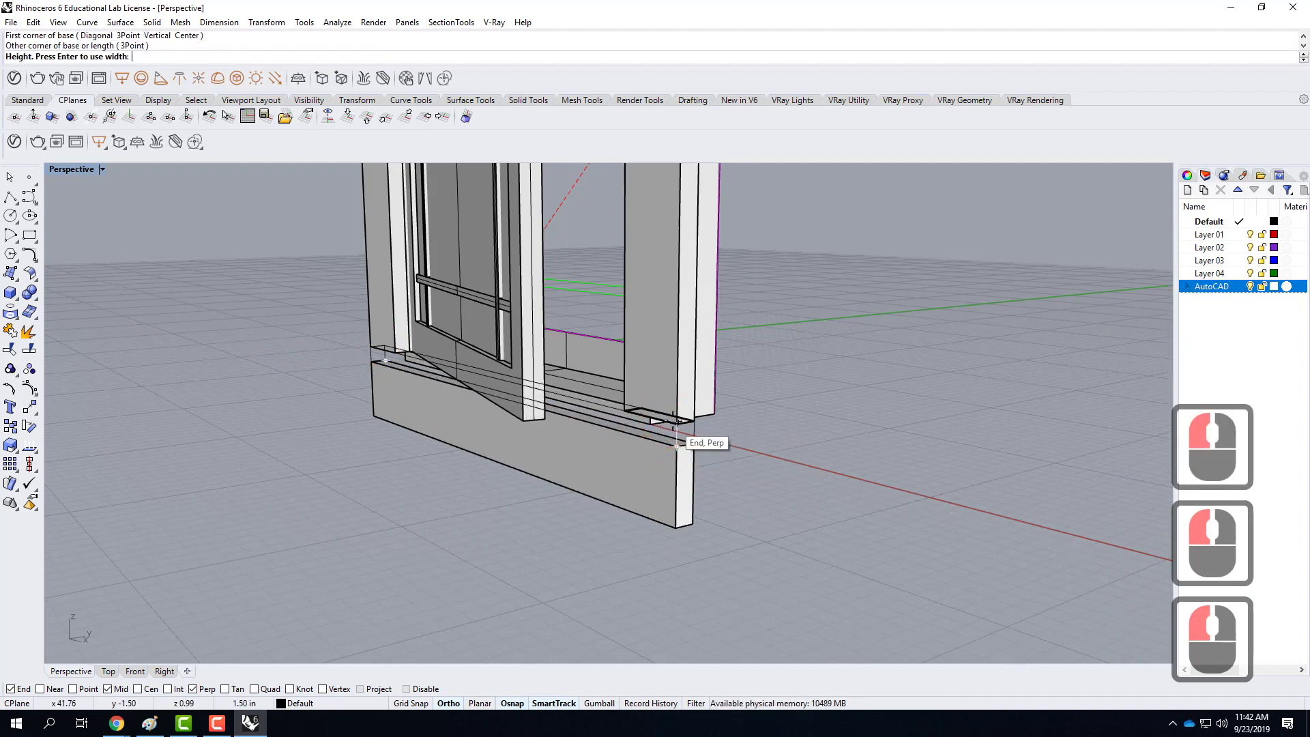
{"action": "left_click", "coordinate": [675, 425]}
Step: Scale the sill in one direction to a depth of 3.5", extending it outward beyond the casing face
{"action": "left_click", "coordinate": [679, 432]}
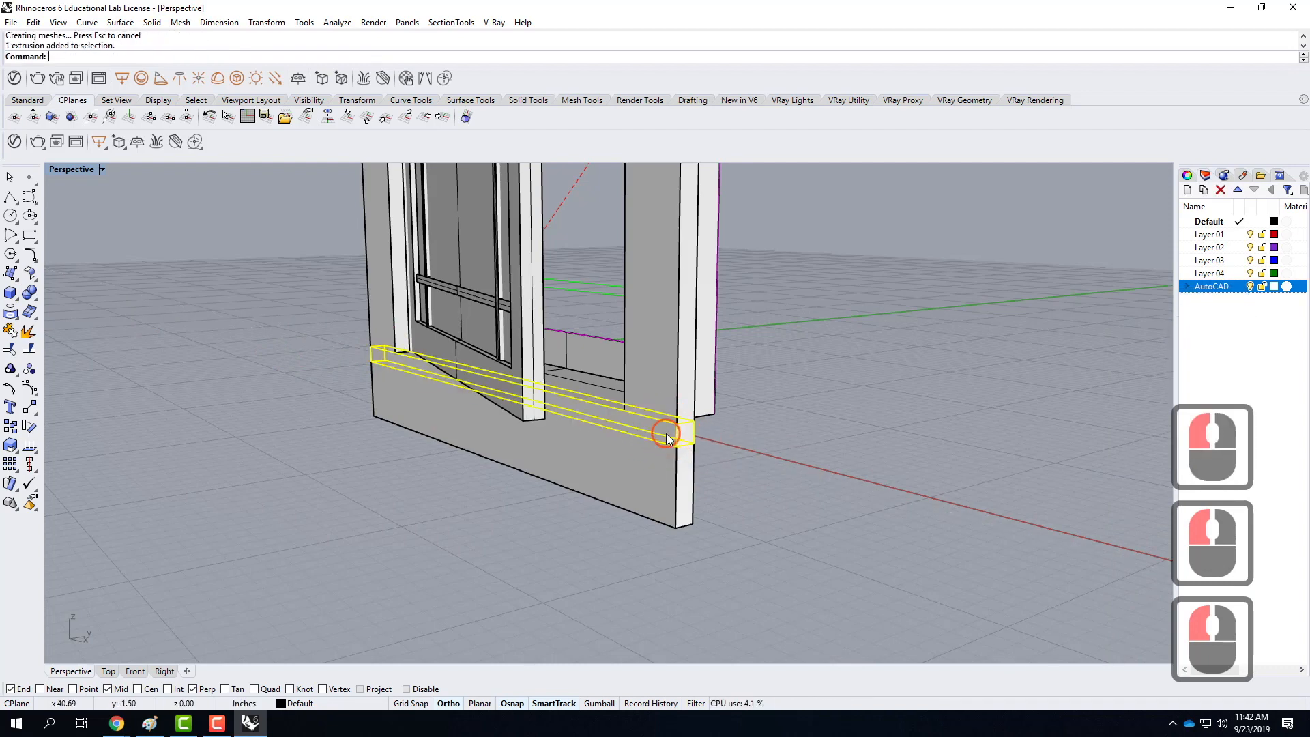
{"action": "left_click", "coordinate": [267, 23]}
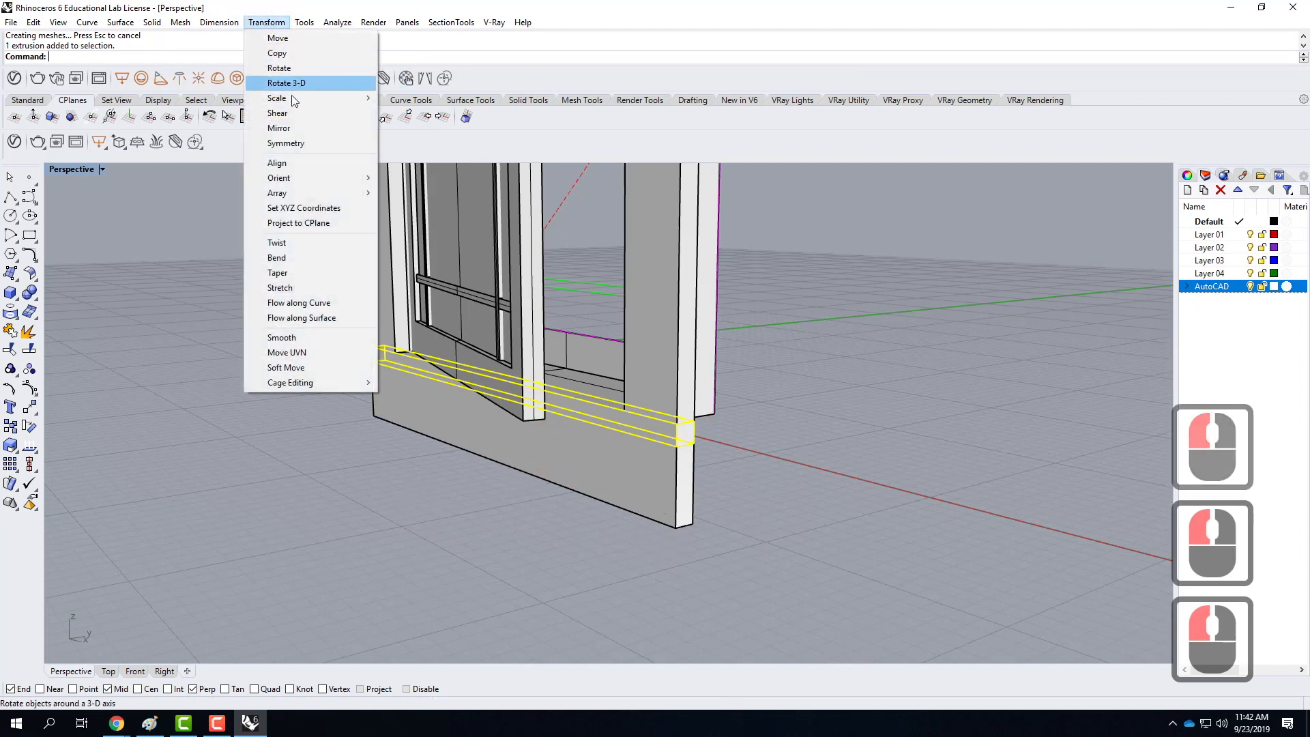
{"action": "mouse_move", "coordinate": [292, 96]}
{"action": "left_click", "coordinate": [431, 128]}
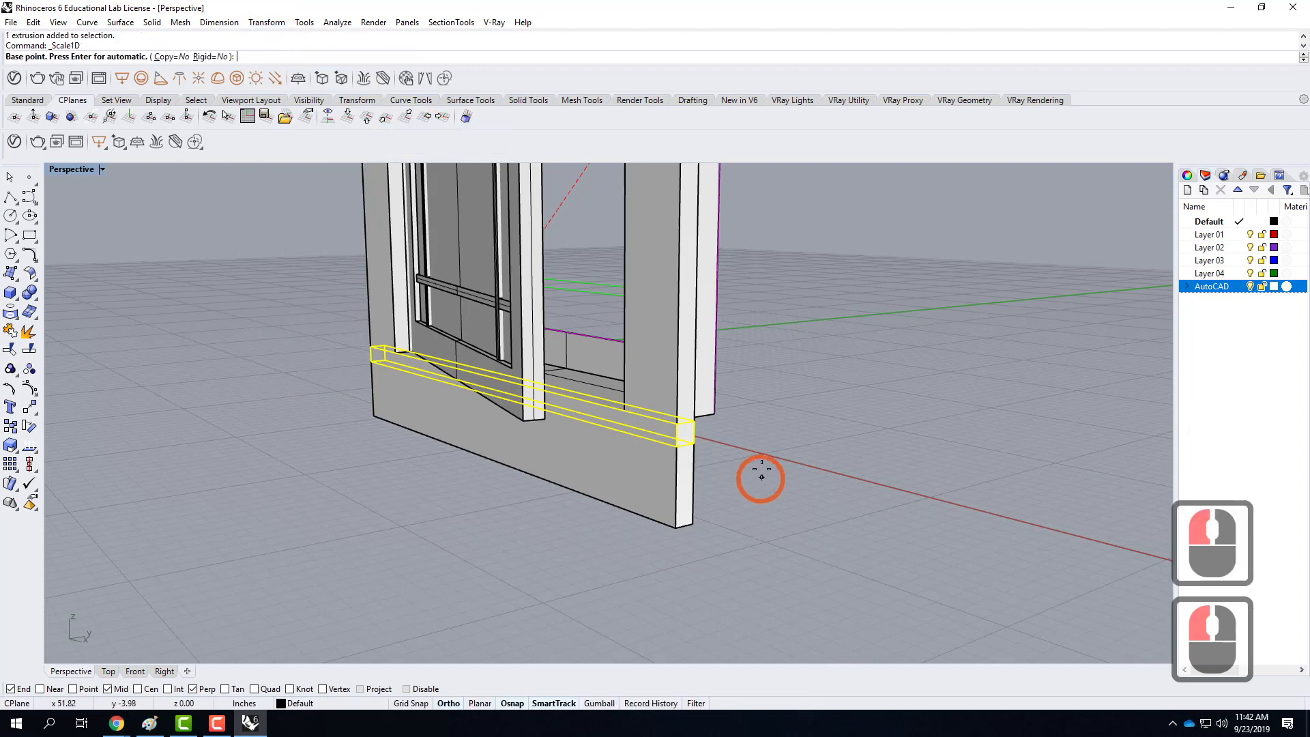
{"action": "left_click", "coordinate": [678, 446]}
{"action": "left_click", "coordinate": [679, 446]}
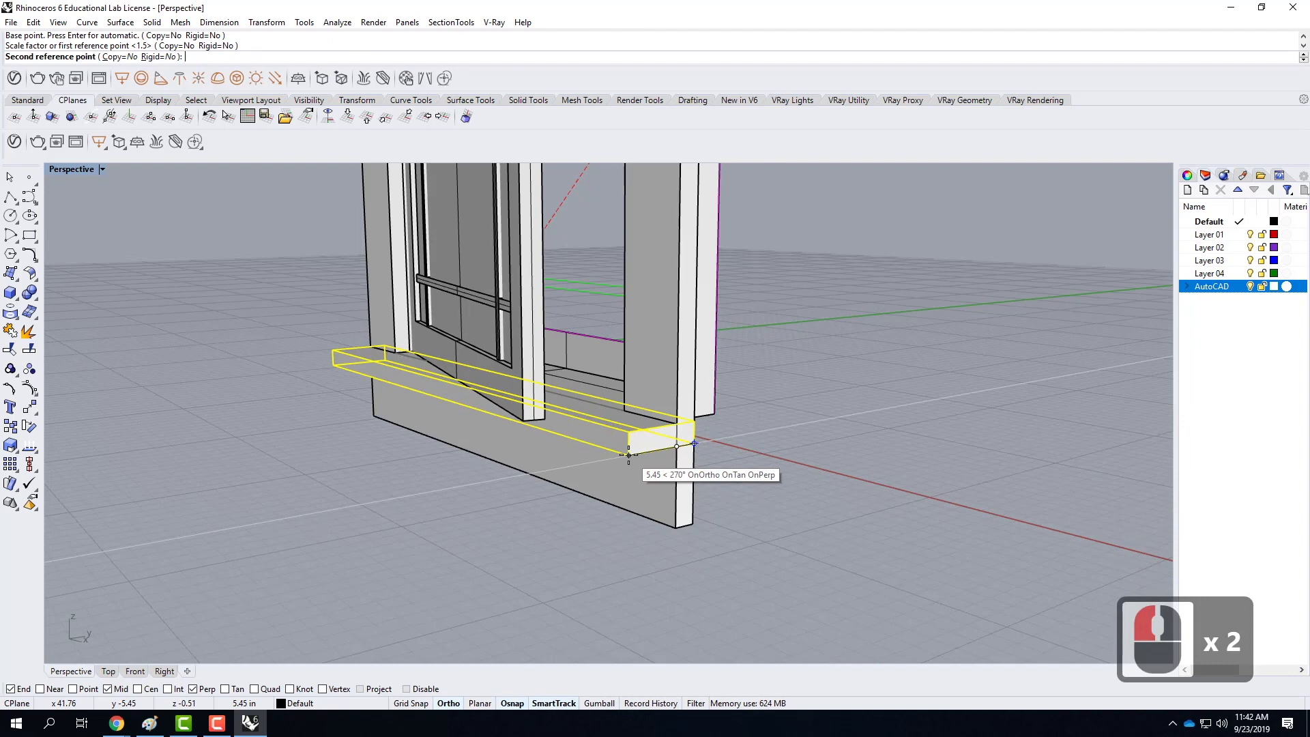
{"action": "type", "text": "2"}
{"action": "key", "text": "BackSpace"}
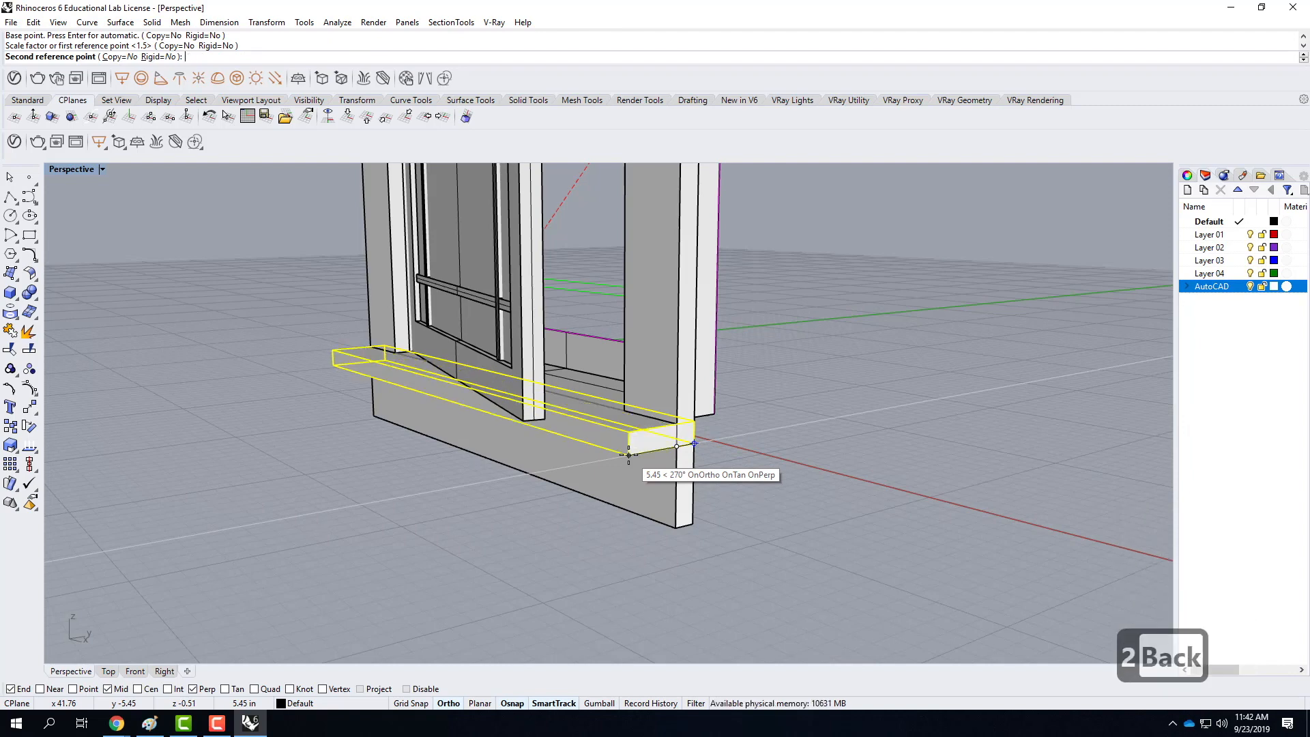
{"action": "type", "text": "3.5\""}
{"action": "key", "text": "Return"}
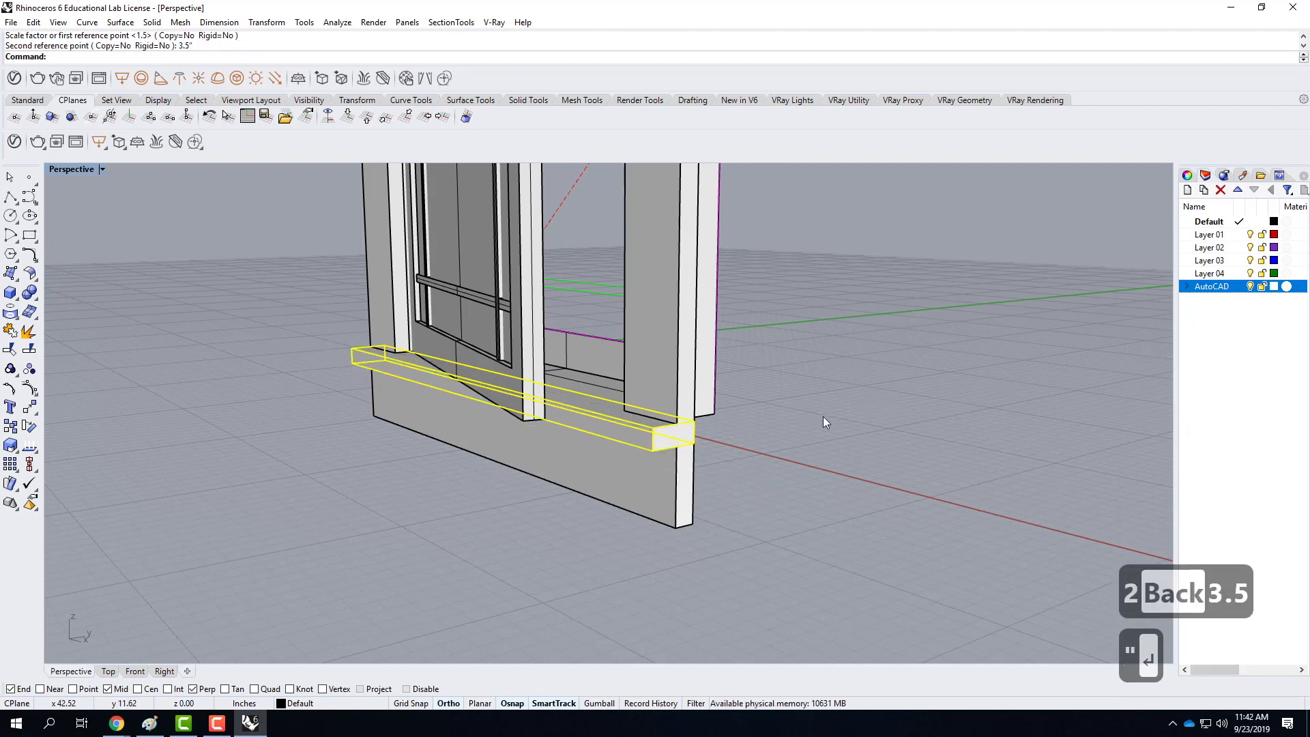
Step: Examine the projecting sill from the end and at its hinge-side front corner
{"action": "right_click_drag", "start_coordinate": [824, 417], "coordinate": [755, 390]}
{"action": "scroll", "coordinate": [776, 522], "scroll_direction": "down", "scroll_amount": 3}
{"action": "right_click_drag", "start_coordinate": [776, 521], "coordinate": [695, 509]}
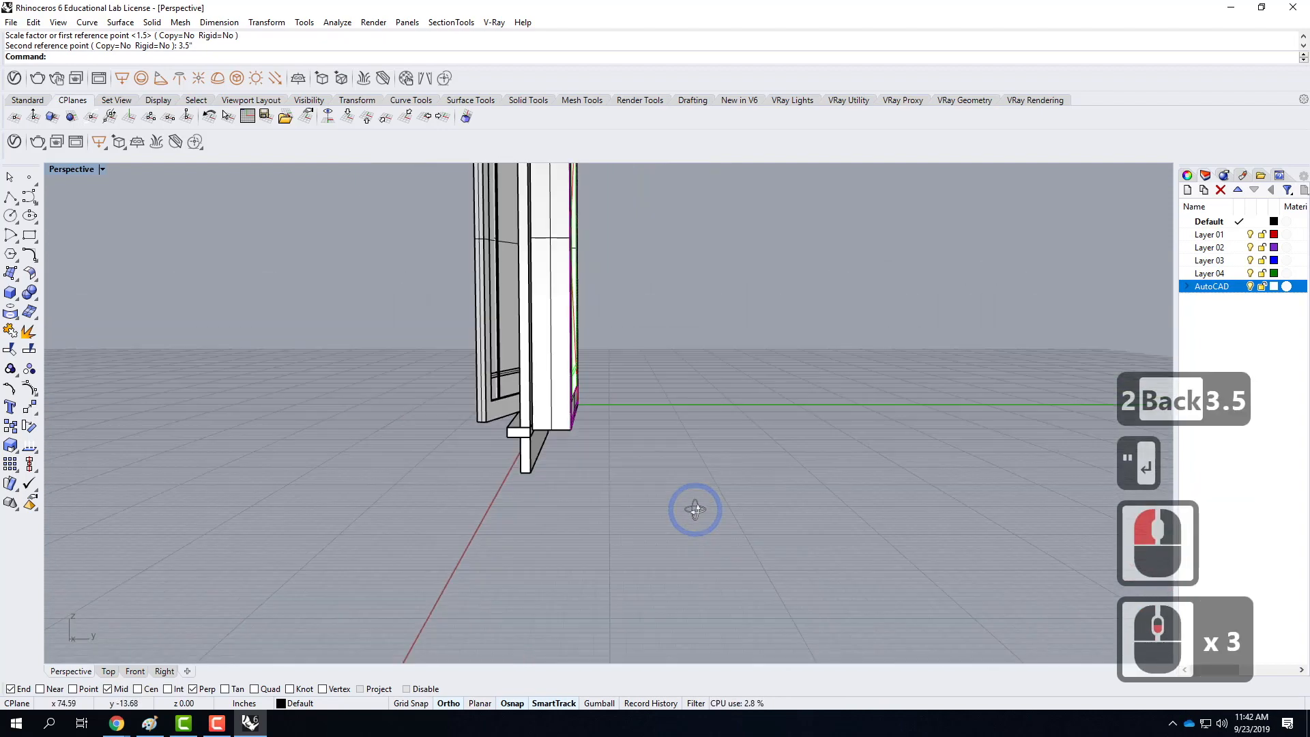
{"action": "right_click_drag", "start_coordinate": [632, 485], "coordinate": [650, 434]}
{"action": "scroll", "coordinate": [609, 509], "scroll_direction": "up", "scroll_amount": 4}
{"action": "scroll", "coordinate": [635, 423], "scroll_direction": "up", "scroll_amount": 3}
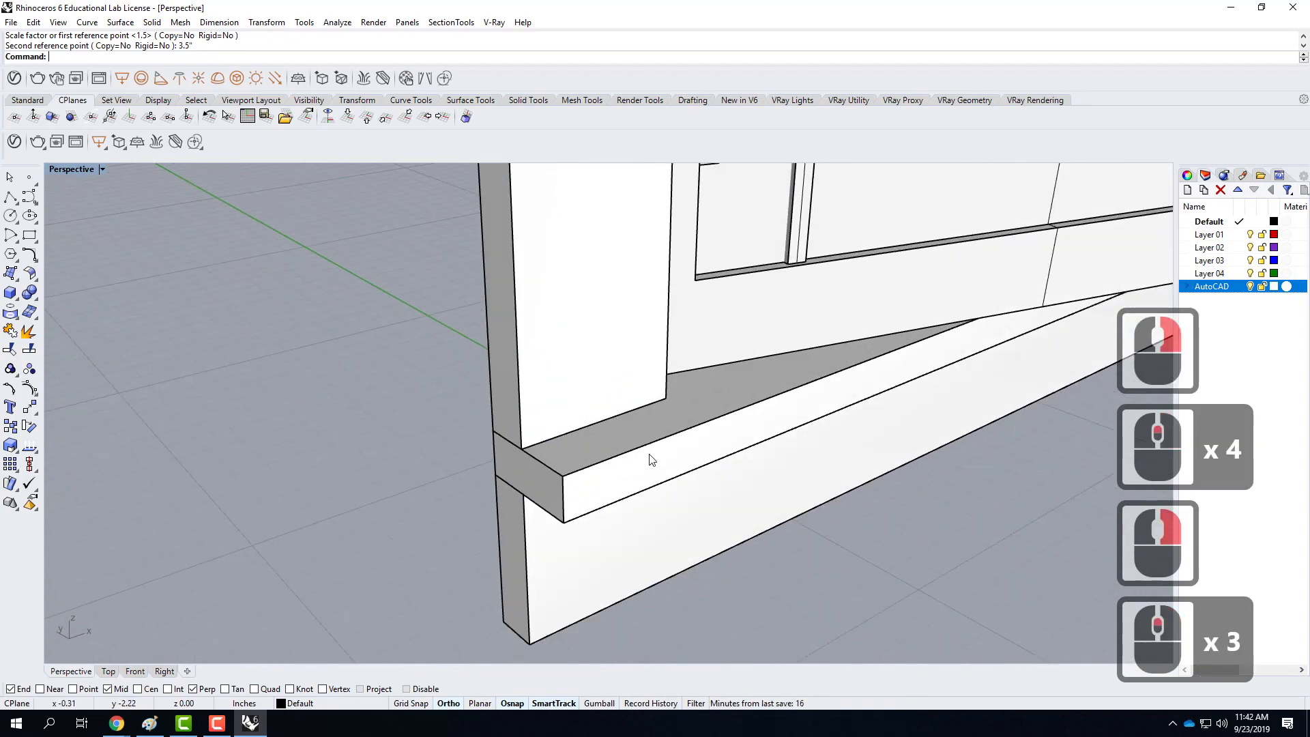
{"action": "scroll", "coordinate": [411, 429], "scroll_direction": "down", "scroll_amount": 3}
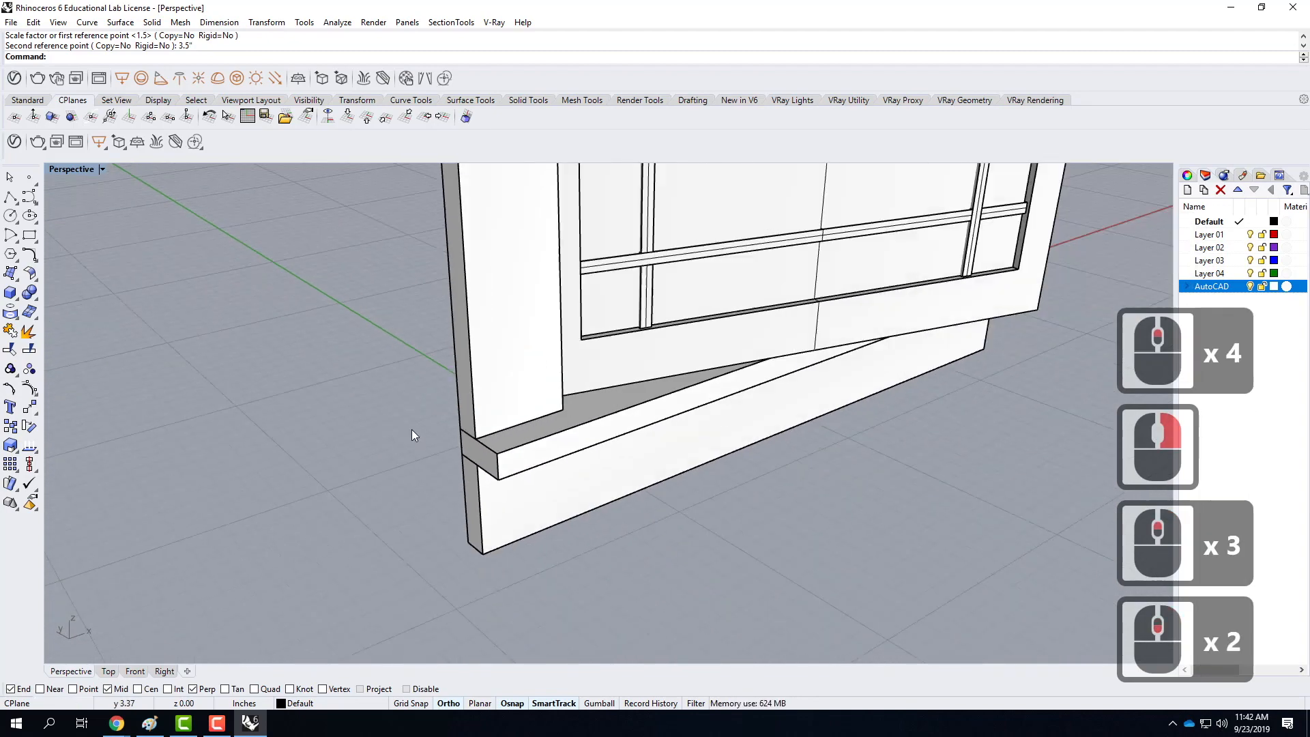
{"action": "scroll", "coordinate": [402, 478], "scroll_direction": "up", "scroll_amount": 3}
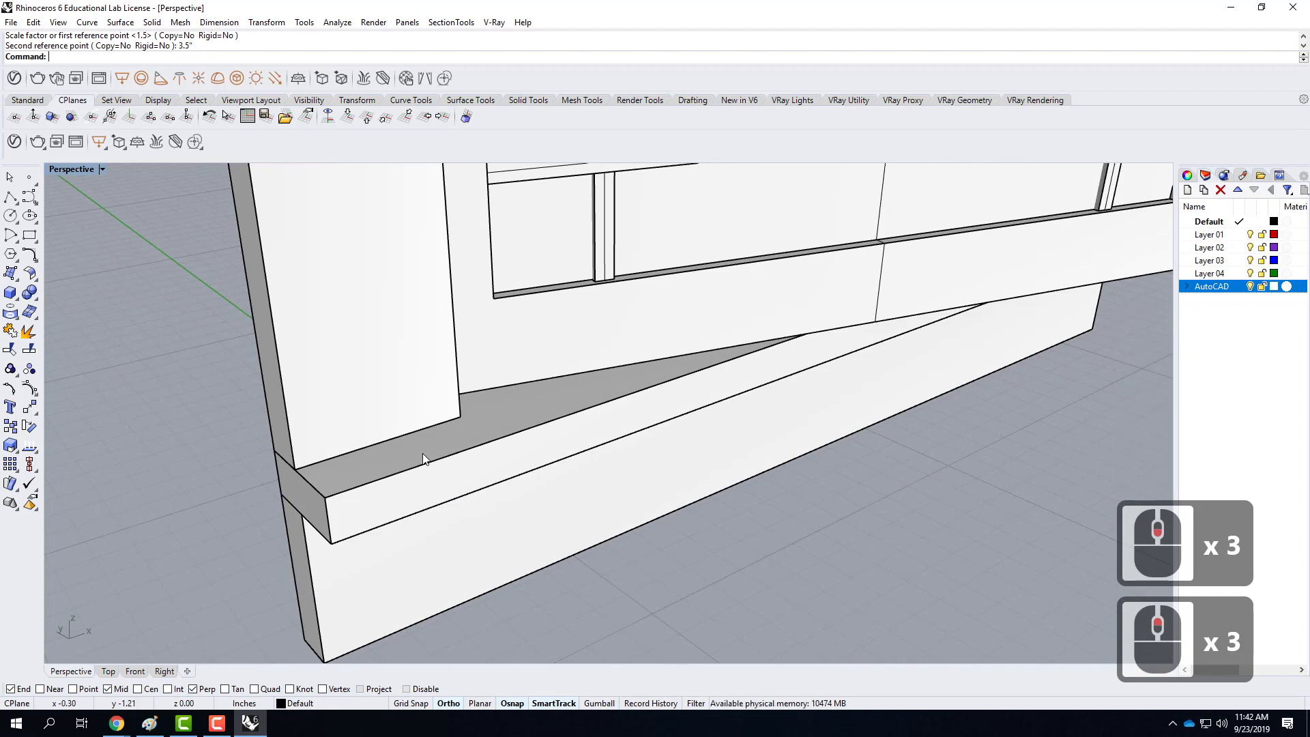
Step: Try to chamfer the sill's top and front surfaces with a 0.25" chamfer distance
{"action": "type", "text": "chamfr"}
{"action": "key", "text": "BackSpace"}
{"action": "type", "text": "ers"}
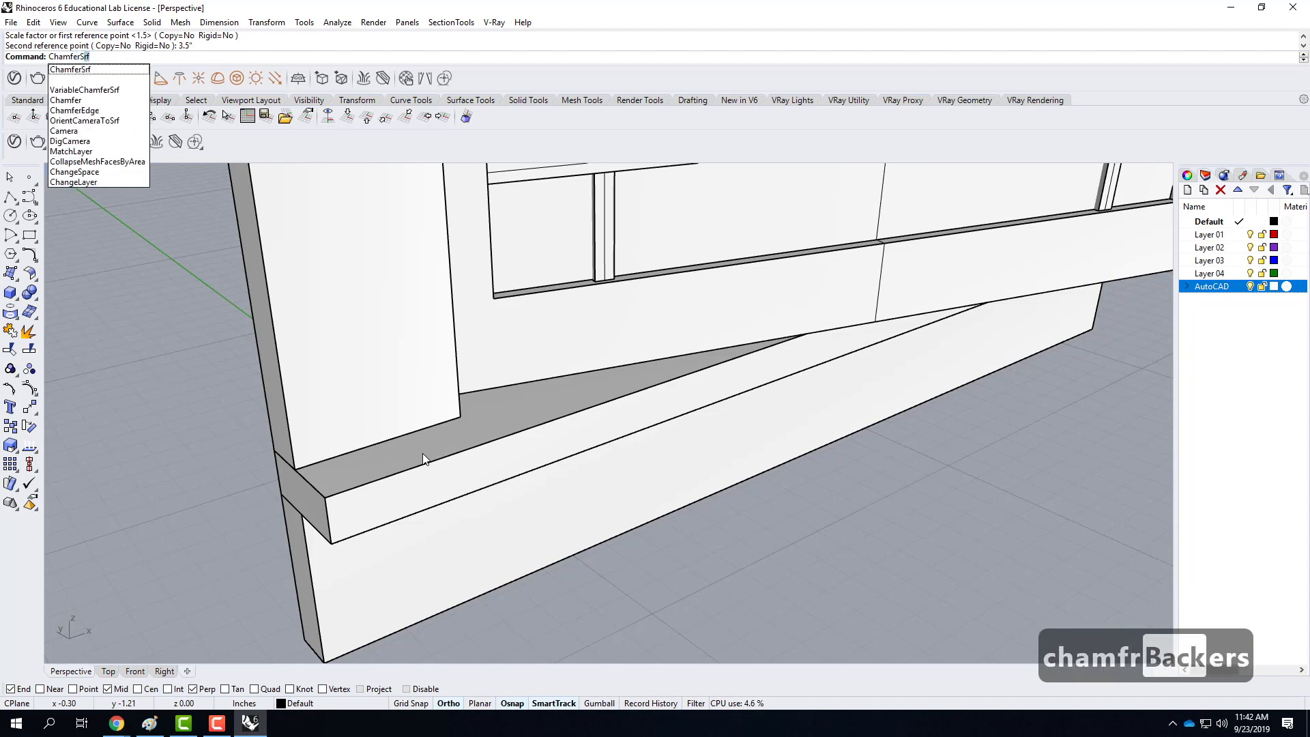
{"action": "key", "text": "Return"}
{"action": "left_click", "coordinate": [155, 55]}
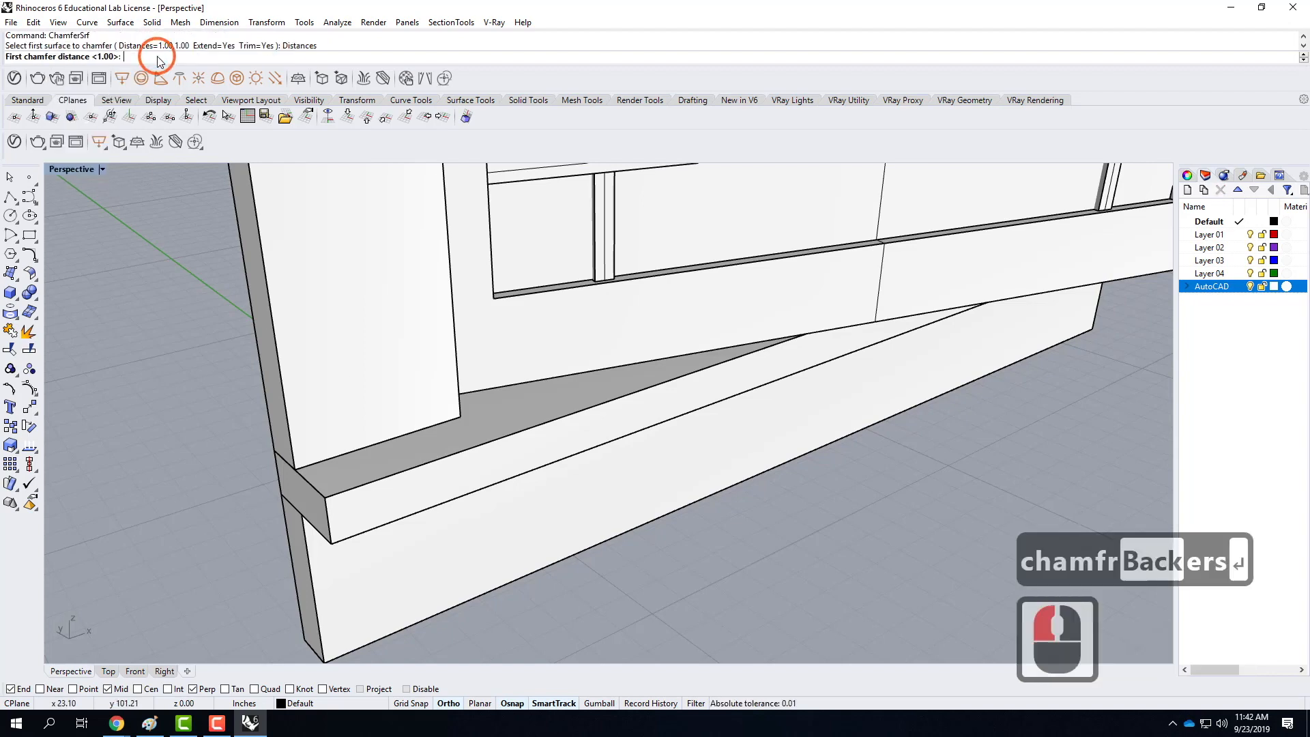
{"action": "type", "text": "0.25\""}
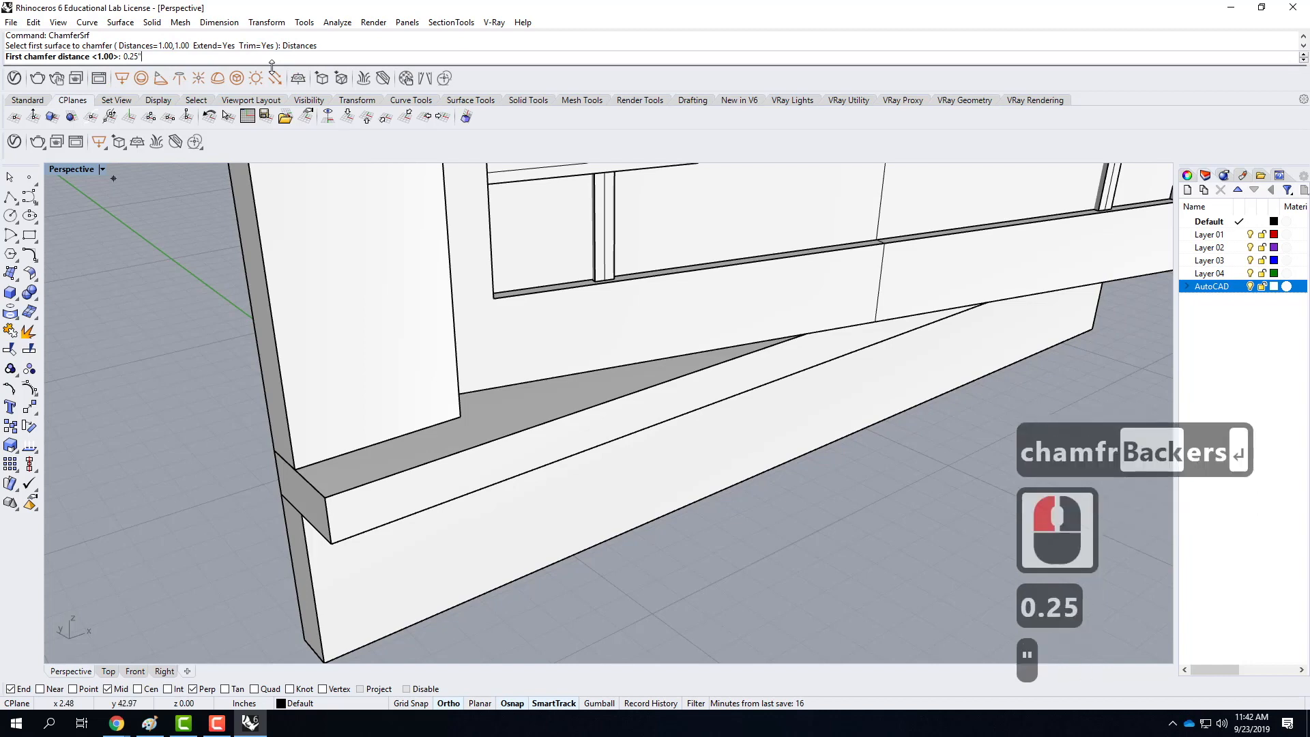
{"action": "key", "text": "Return"}
{"action": "key", "text": "Return"}
{"action": "left_click", "coordinate": [541, 432]}
{"action": "left_click", "coordinate": [582, 444]}
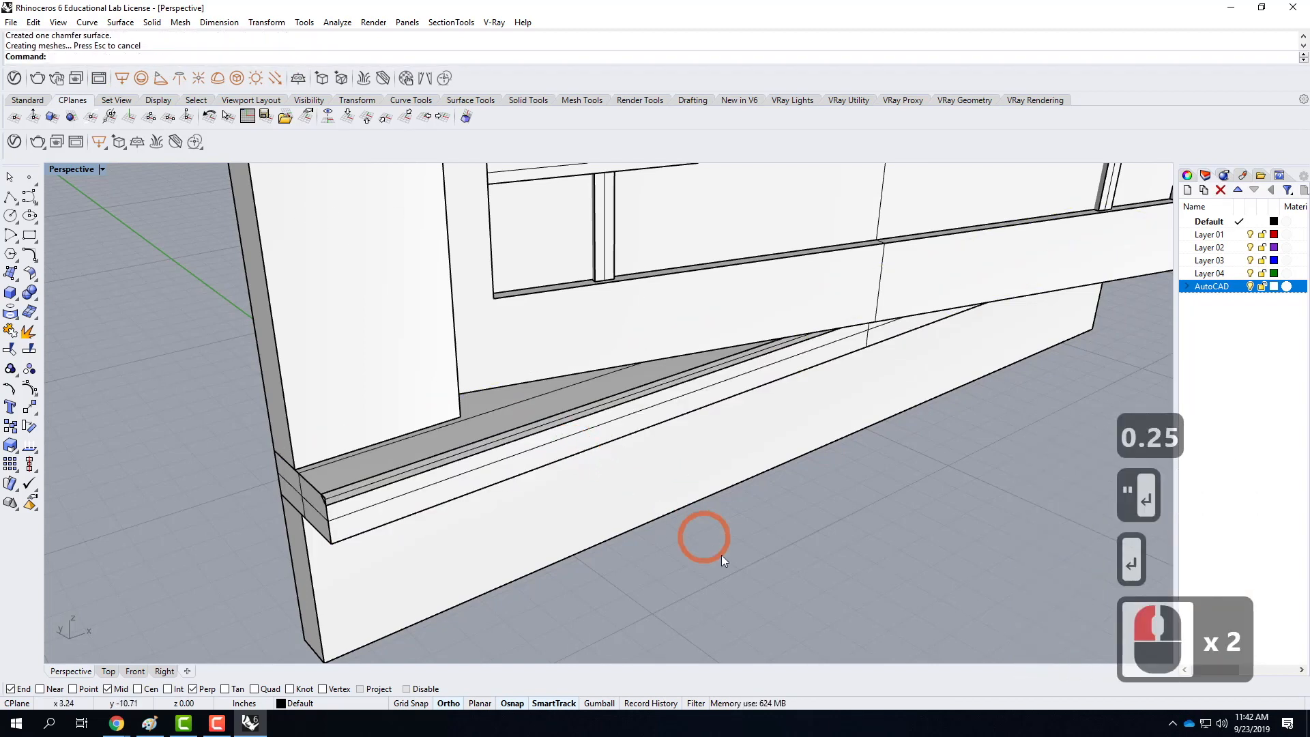
Step: Undo the surface chamfer on the sill
{"action": "left_click", "coordinate": [785, 574]}
{"action": "scroll", "coordinate": [759, 550], "scroll_direction": "down", "scroll_amount": 3}
{"action": "right_click_drag", "start_coordinate": [757, 550], "coordinate": [586, 507]}
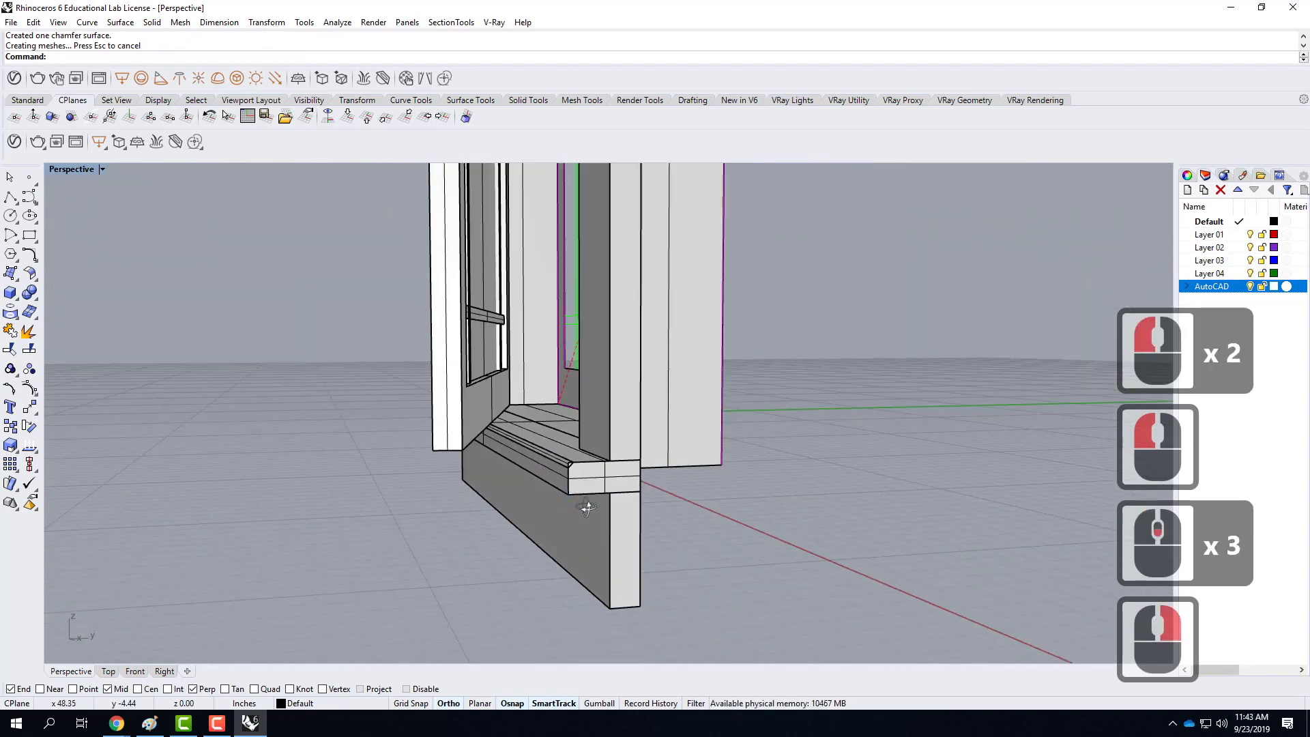
{"action": "key", "text": "ctrl+z"}
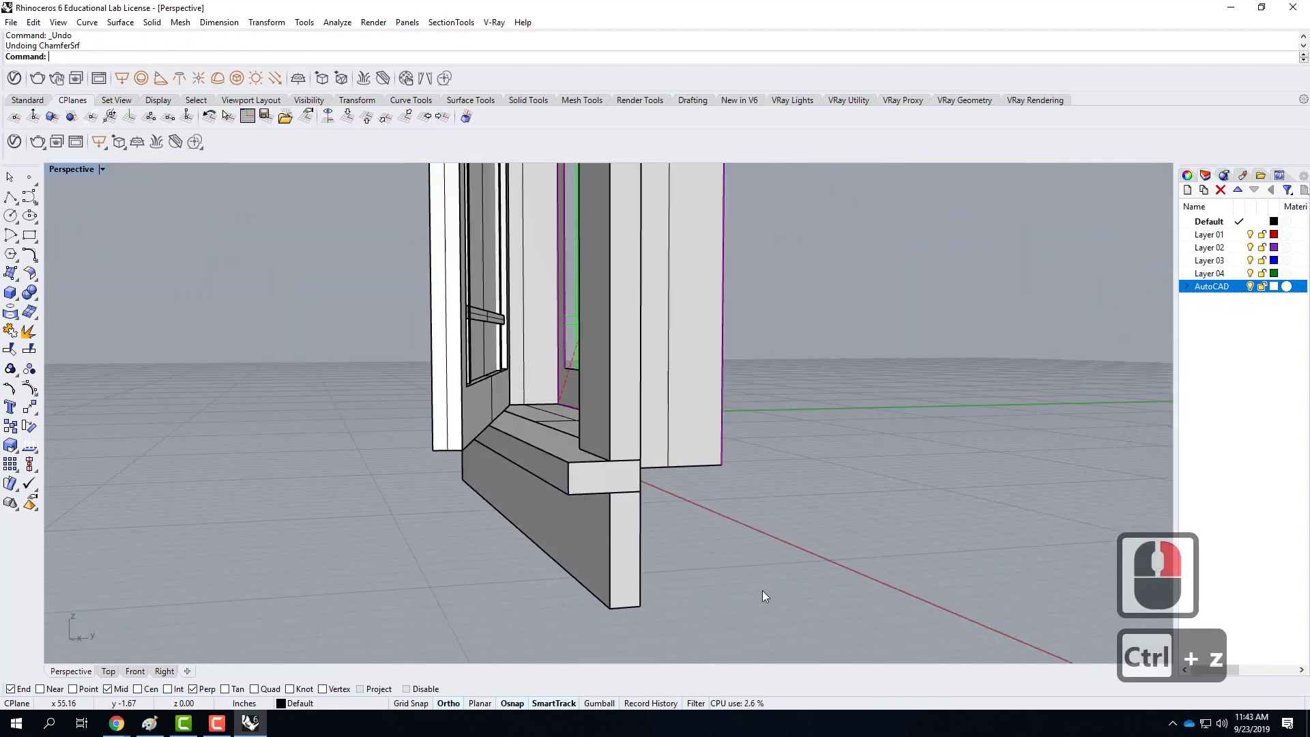
Step: Examine the whole window with its casings and sill from the frame side, the end and the lower edge
{"action": "left_click", "coordinate": [757, 552]}
{"action": "scroll", "coordinate": [718, 551], "scroll_direction": "down", "scroll_amount": 5}
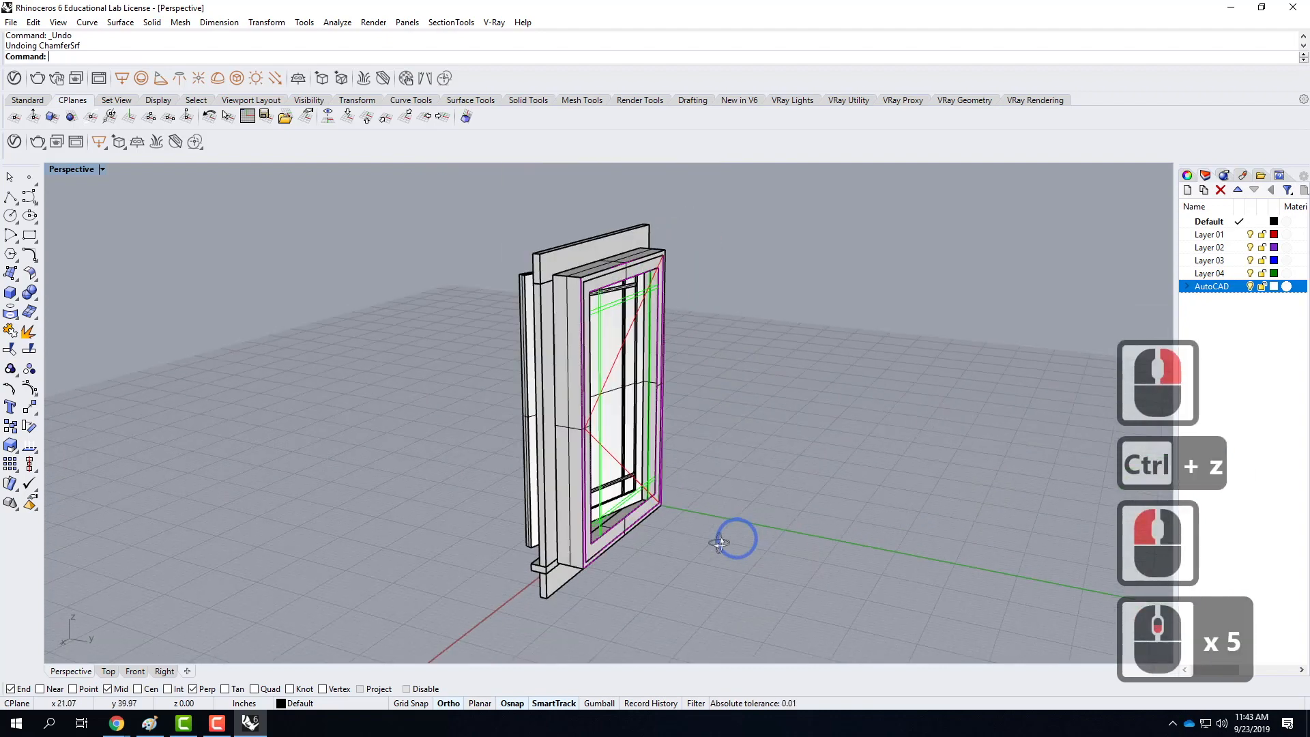
{"action": "right_click_drag", "start_coordinate": [488, 323], "coordinate": [463, 264]}
{"action": "scroll", "coordinate": [534, 315], "scroll_direction": "up", "scroll_amount": 3}
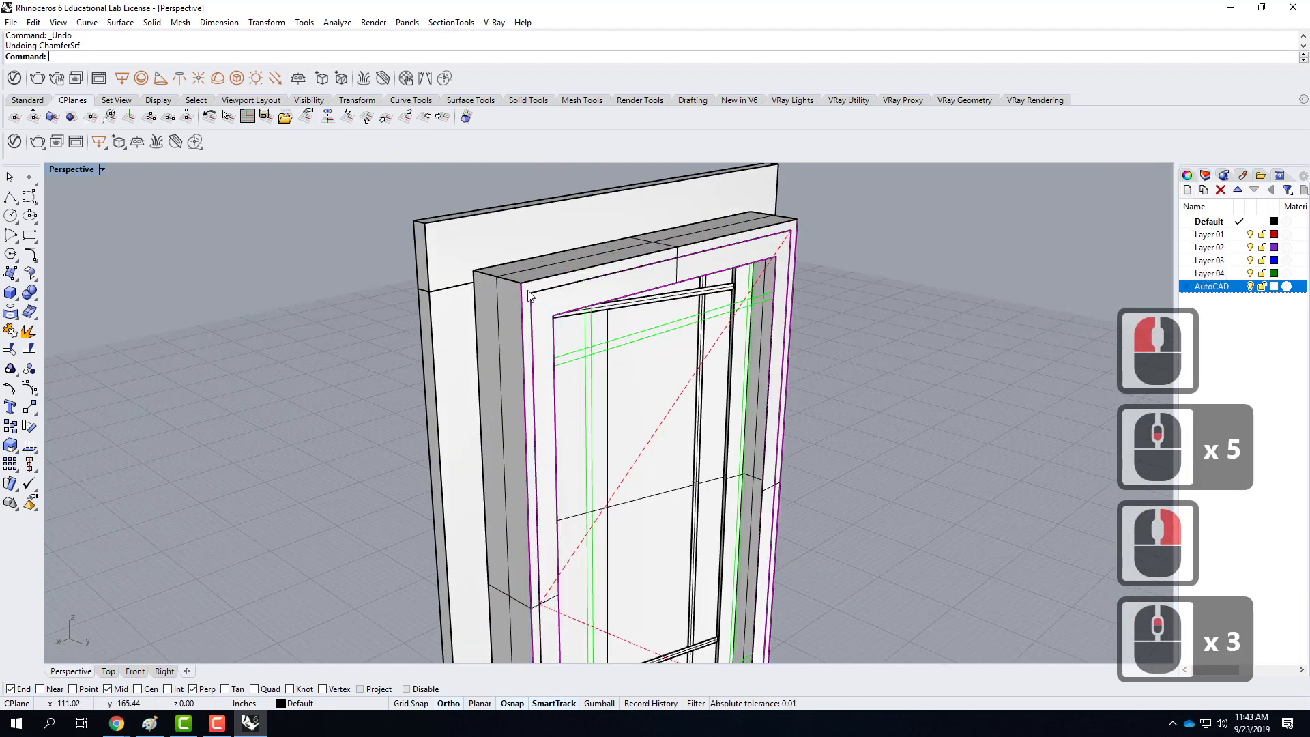
{"action": "scroll", "coordinate": [423, 305], "scroll_direction": "down", "scroll_amount": 3}
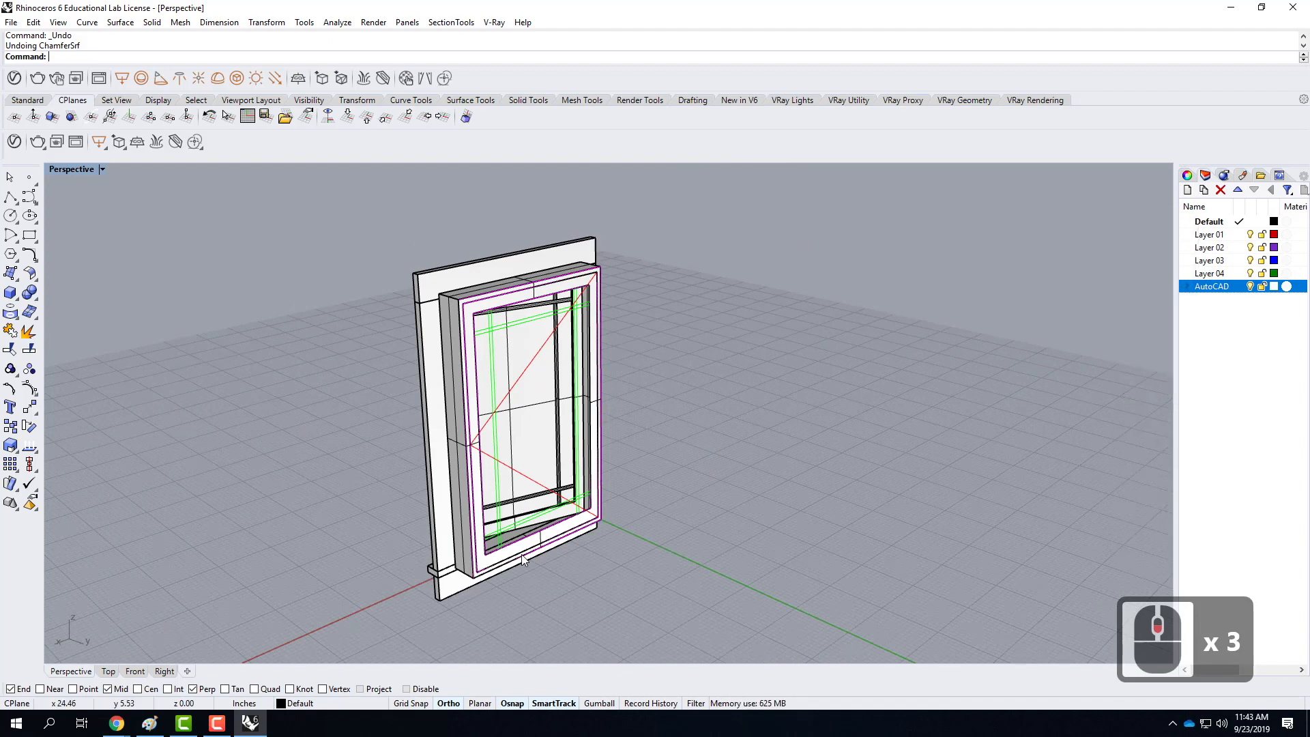
{"action": "right_click_drag", "start_coordinate": [430, 362], "coordinate": [662, 358]}
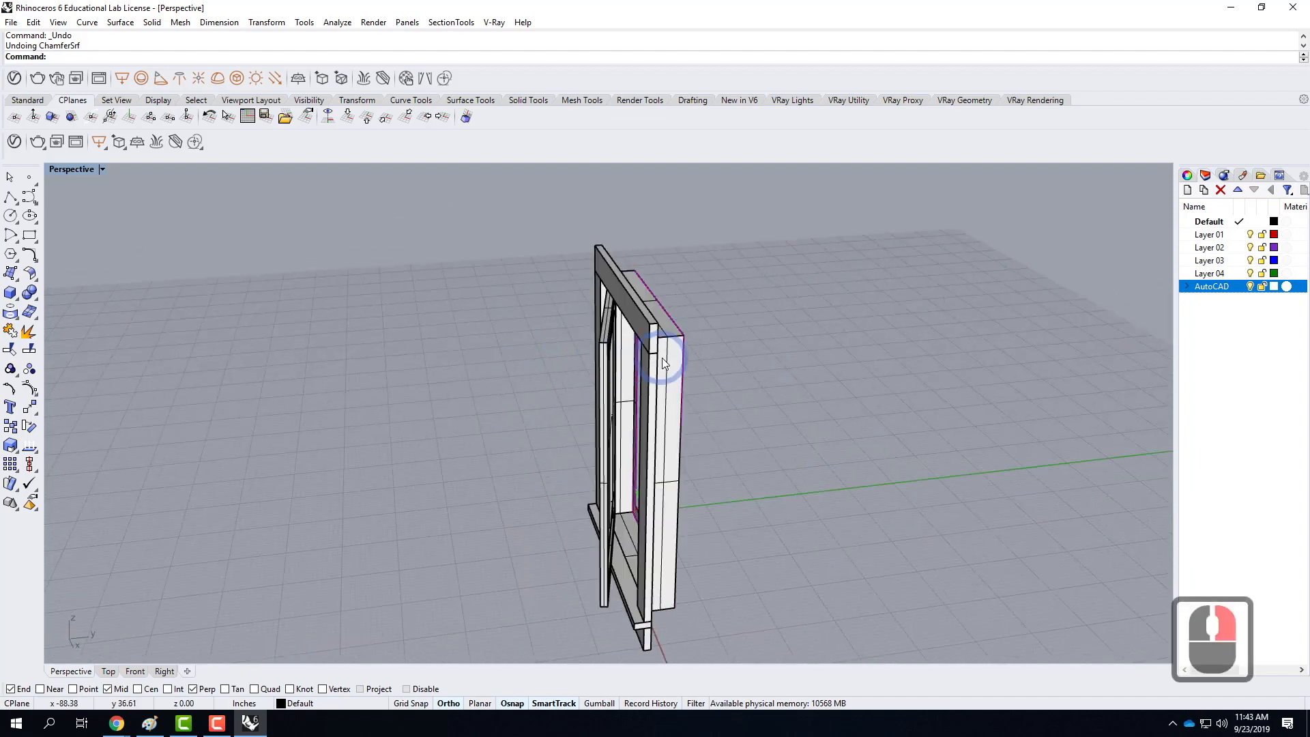
{"action": "right_click_drag", "start_coordinate": [834, 445], "coordinate": [517, 396]}
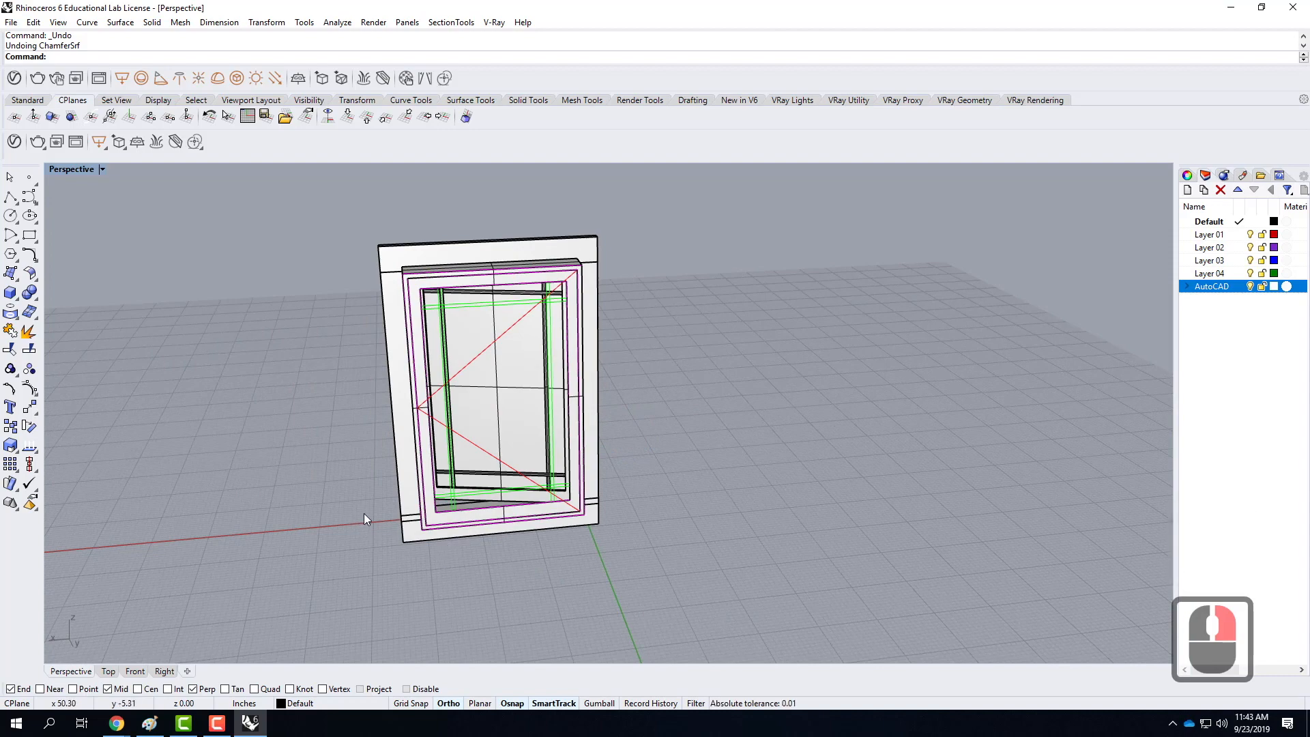
{"action": "scroll", "coordinate": [497, 467], "scroll_direction": "down", "scroll_amount": 2}
{"action": "right_click_drag", "start_coordinate": [497, 467], "coordinate": [509, 535]}
{"action": "scroll", "coordinate": [502, 538], "scroll_direction": "up", "scroll_amount": 5}
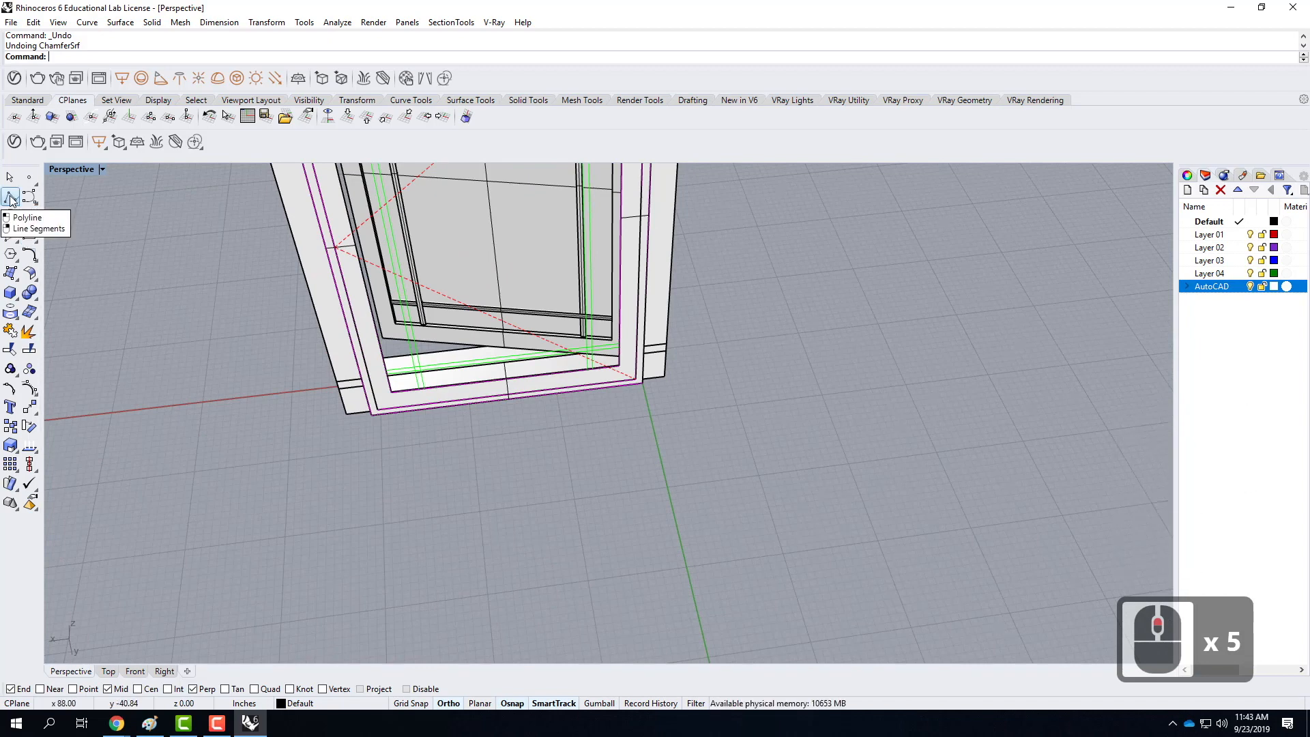
Step: Draw a polyline on the ground plane in front of the window with a 0.5" segment and a perpendicular 2.5" segment
{"action": "left_click", "coordinate": [10, 198]}
{"action": "left_click", "coordinate": [666, 494]}
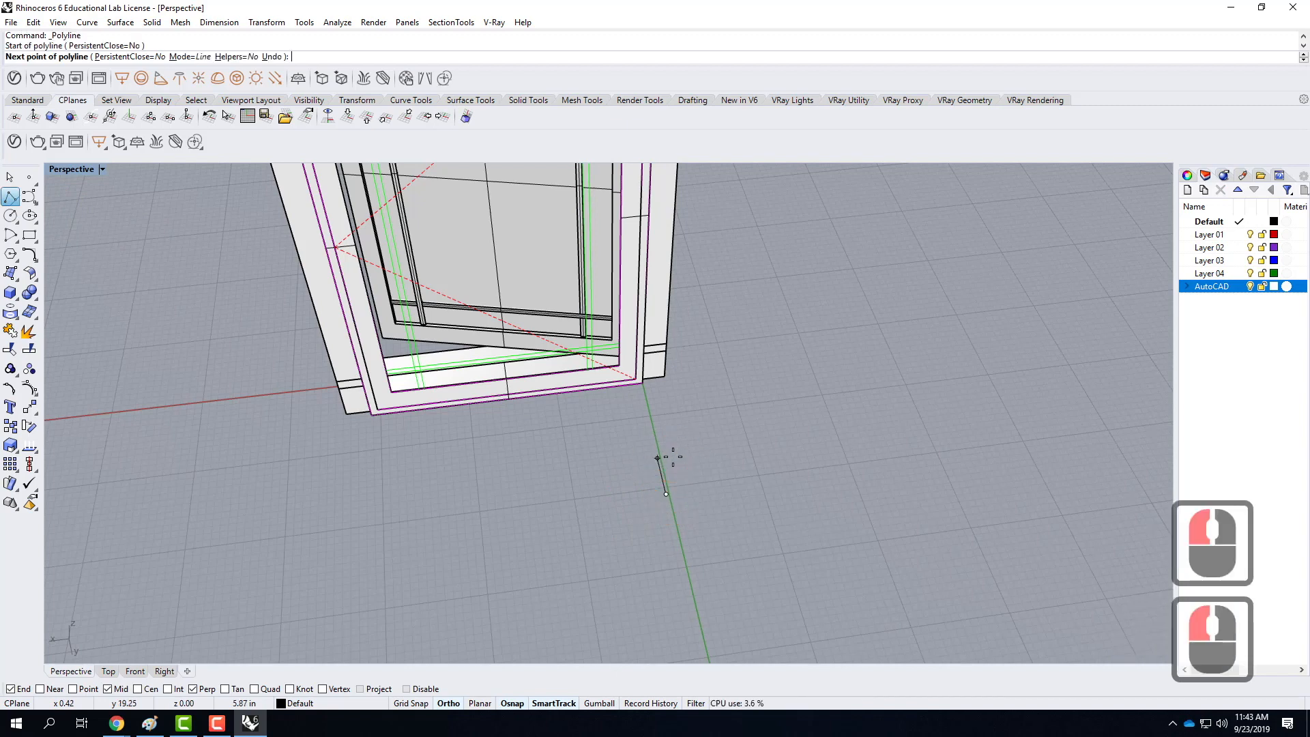
{"action": "type", "text": ".5\""}
{"action": "key", "text": "Return"}
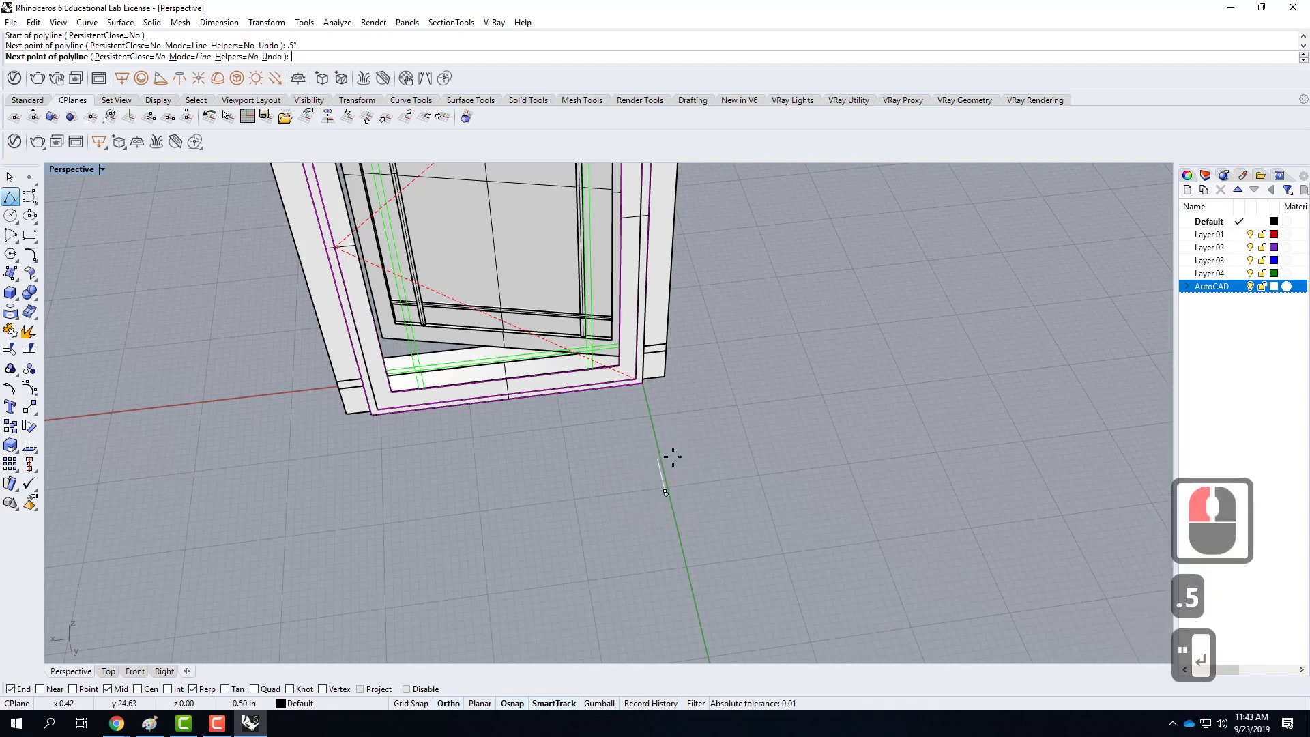
{"action": "left_click", "coordinate": [671, 447]}
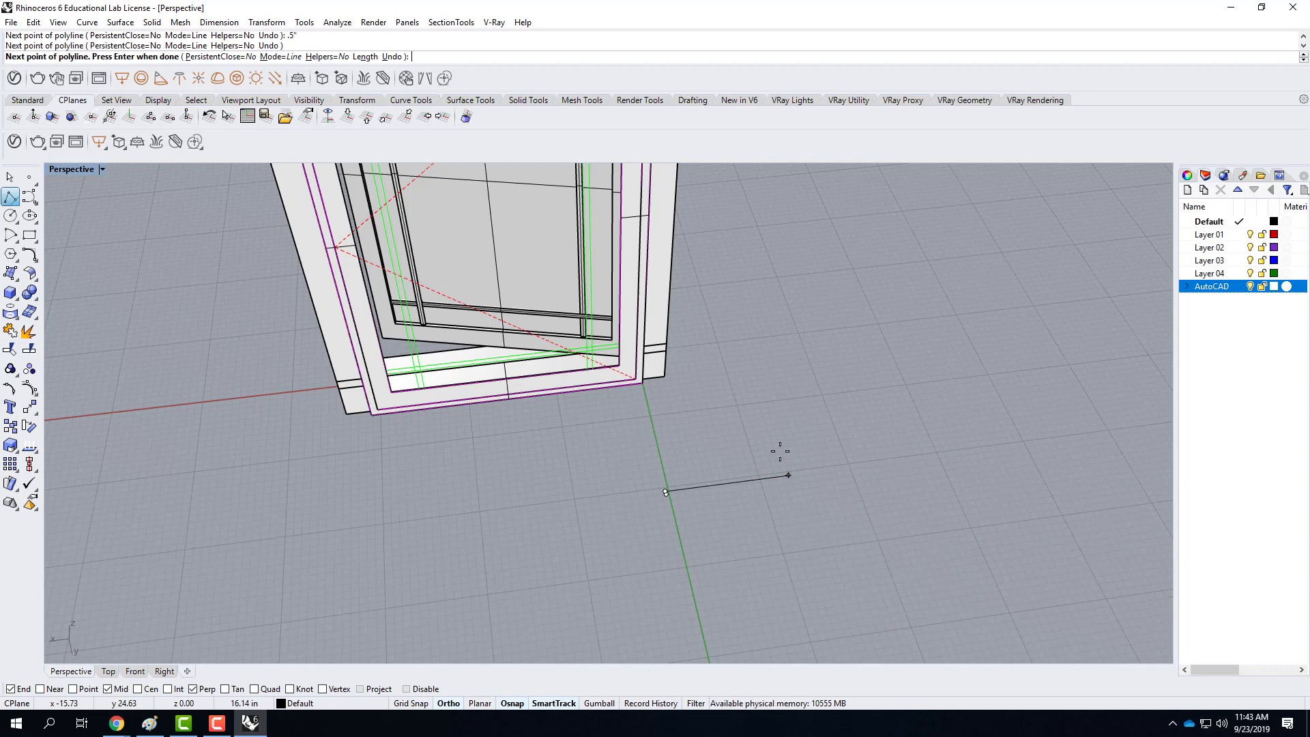
{"action": "type", "text": "2.5\""}
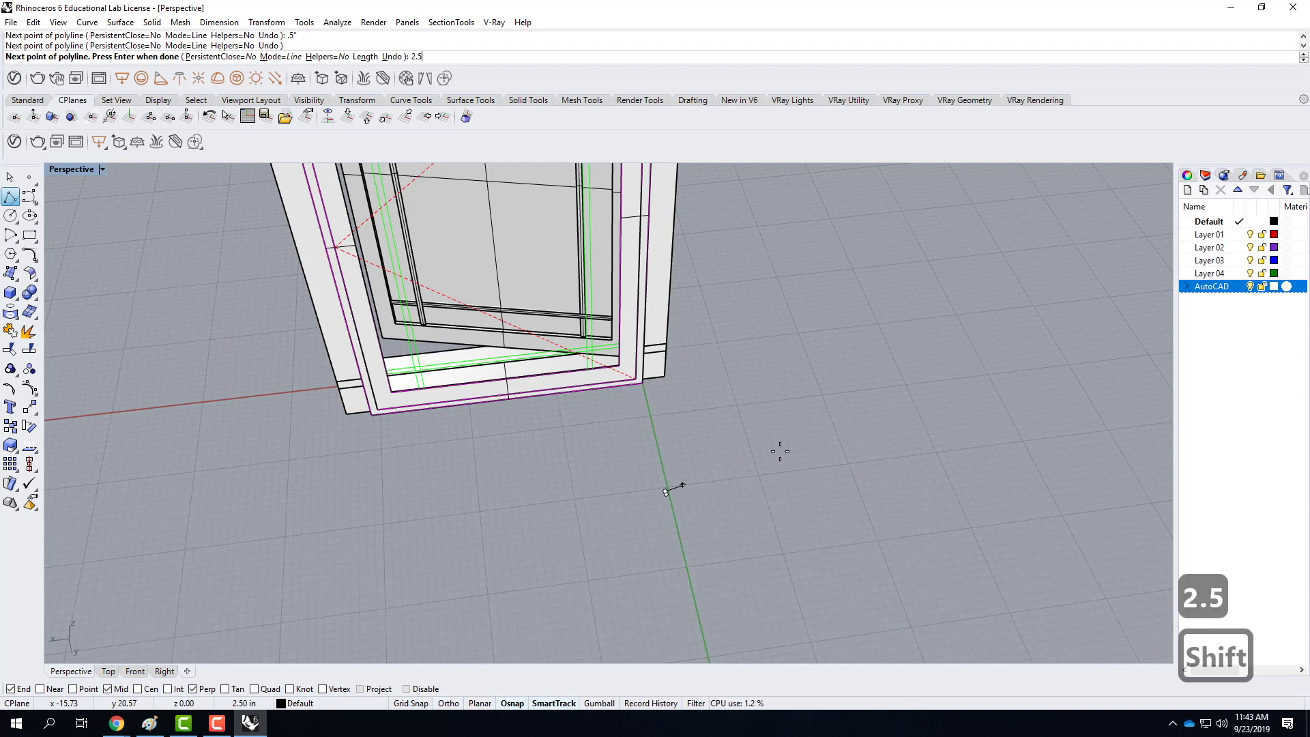
{"action": "key", "text": "Return"}
{"action": "left_click", "coordinate": [769, 488]}
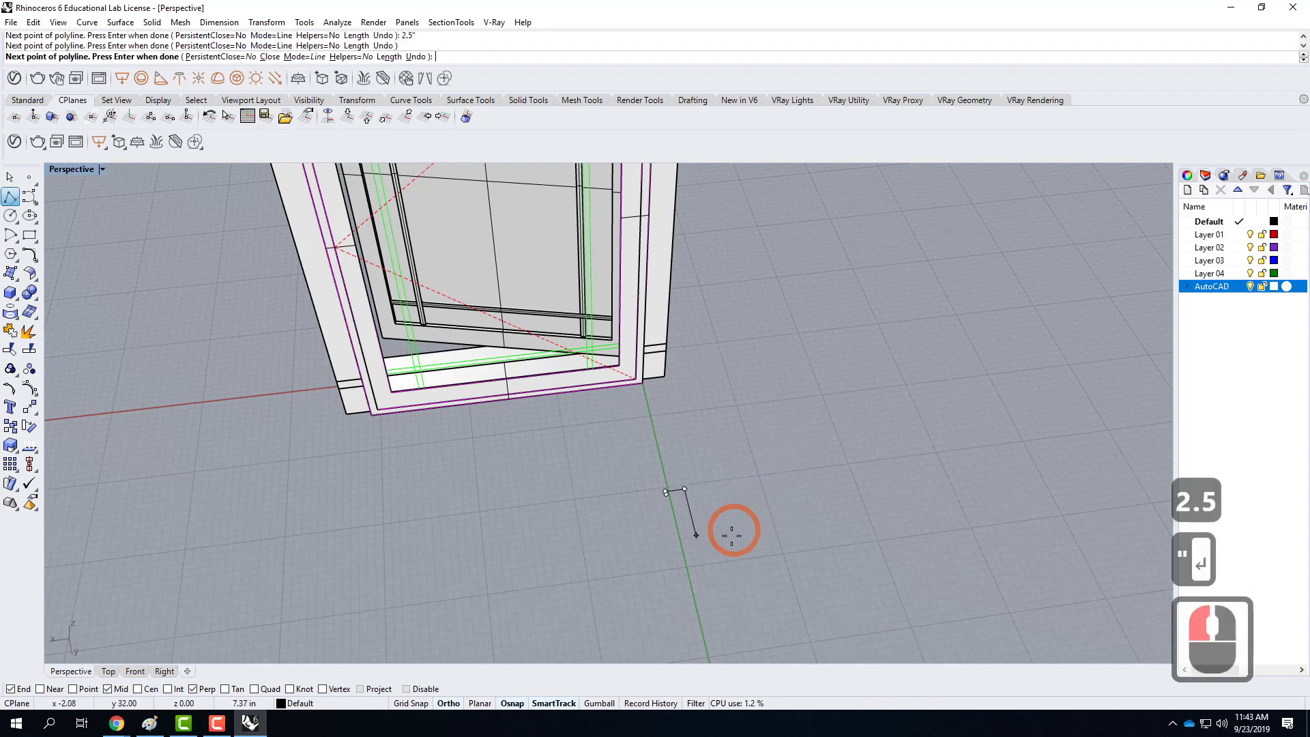
Step: Try to add a 0.5" return segment at the free end of the 2.5" segment and finish the polyline
{"action": "scroll", "coordinate": [689, 498], "scroll_direction": "up", "scroll_amount": 3}
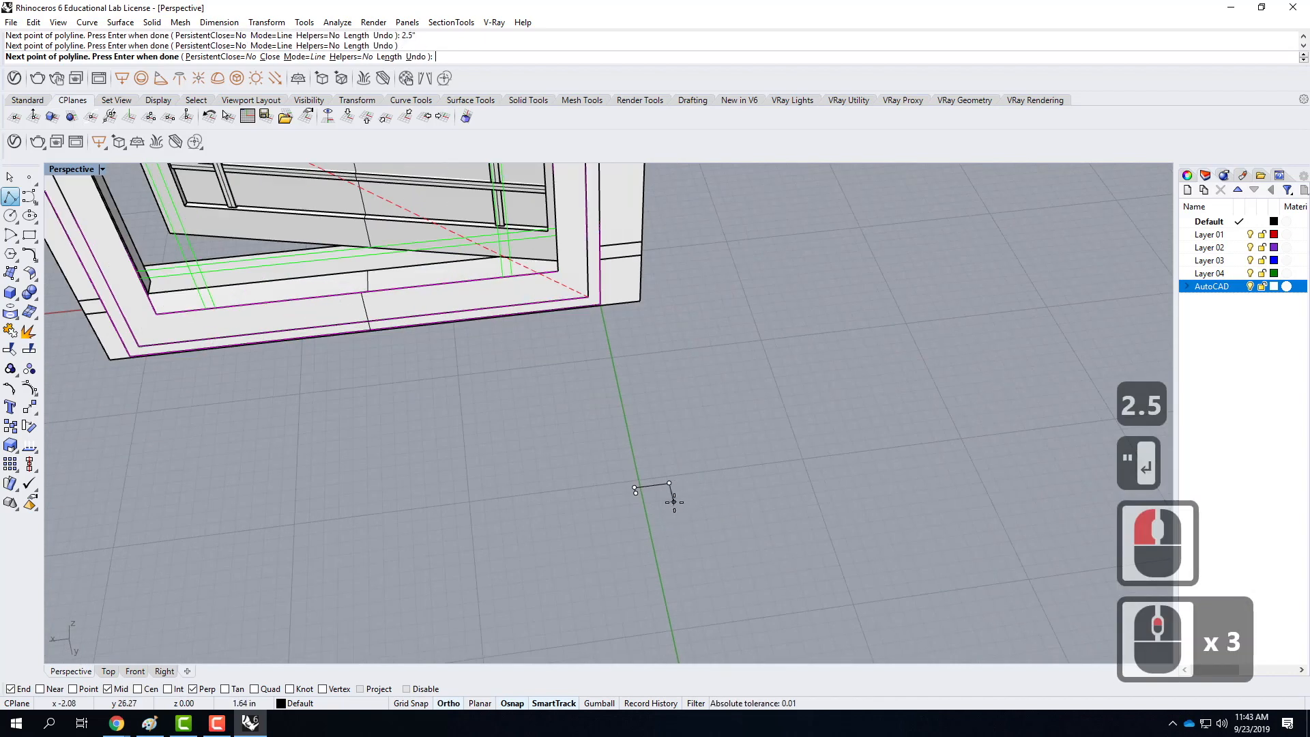
{"action": "type", "text": ".5"}
{"action": "key", "text": "Return"}
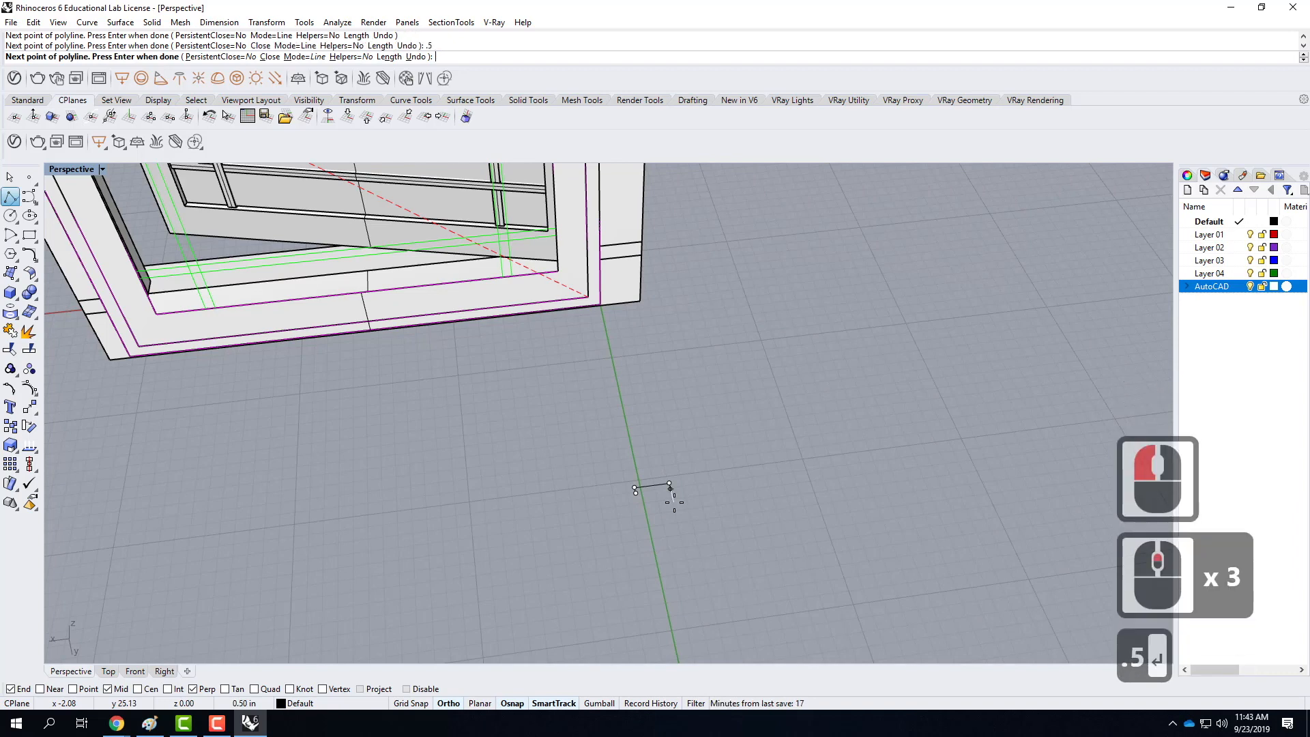
{"action": "key", "text": "Return"}
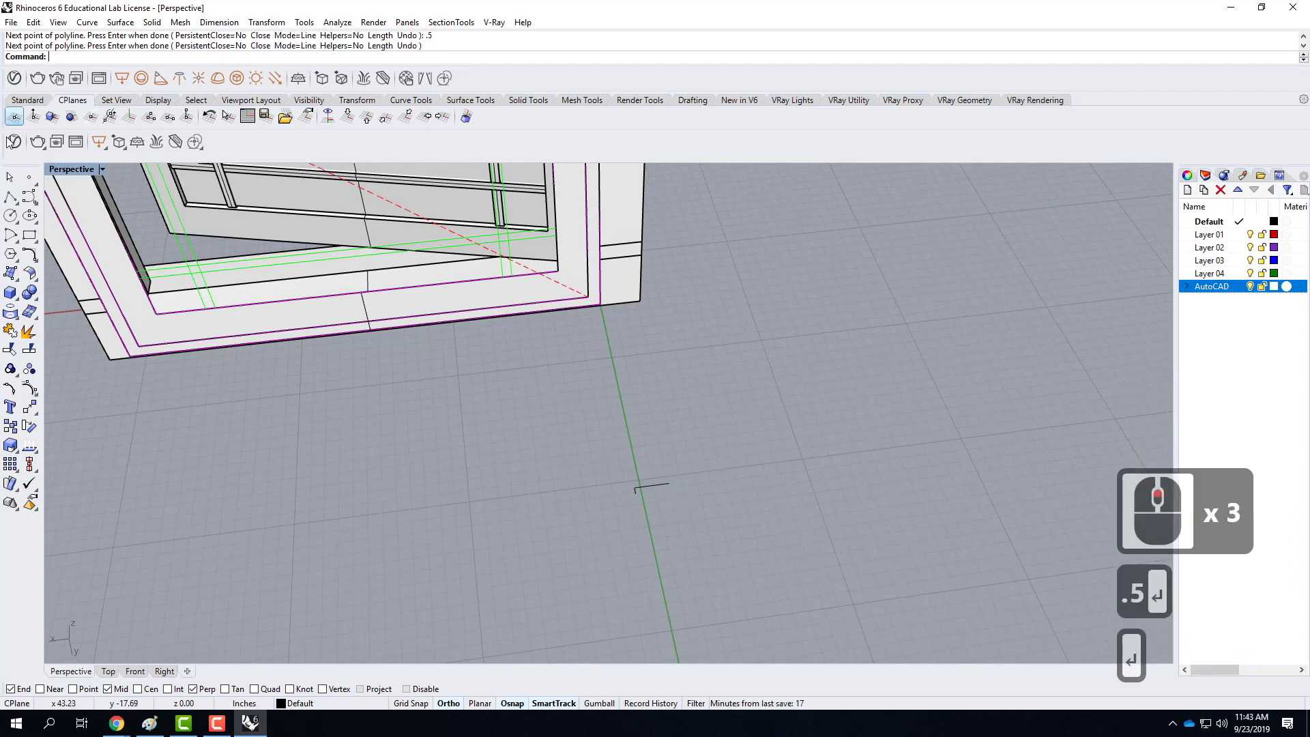
Step: Complete the U-shaped profile by drawing a 0.5" leg from the open end of its long segment
{"action": "left_click", "coordinate": [10, 197]}
{"action": "scroll", "coordinate": [746, 498], "scroll_direction": "up", "scroll_amount": 4}
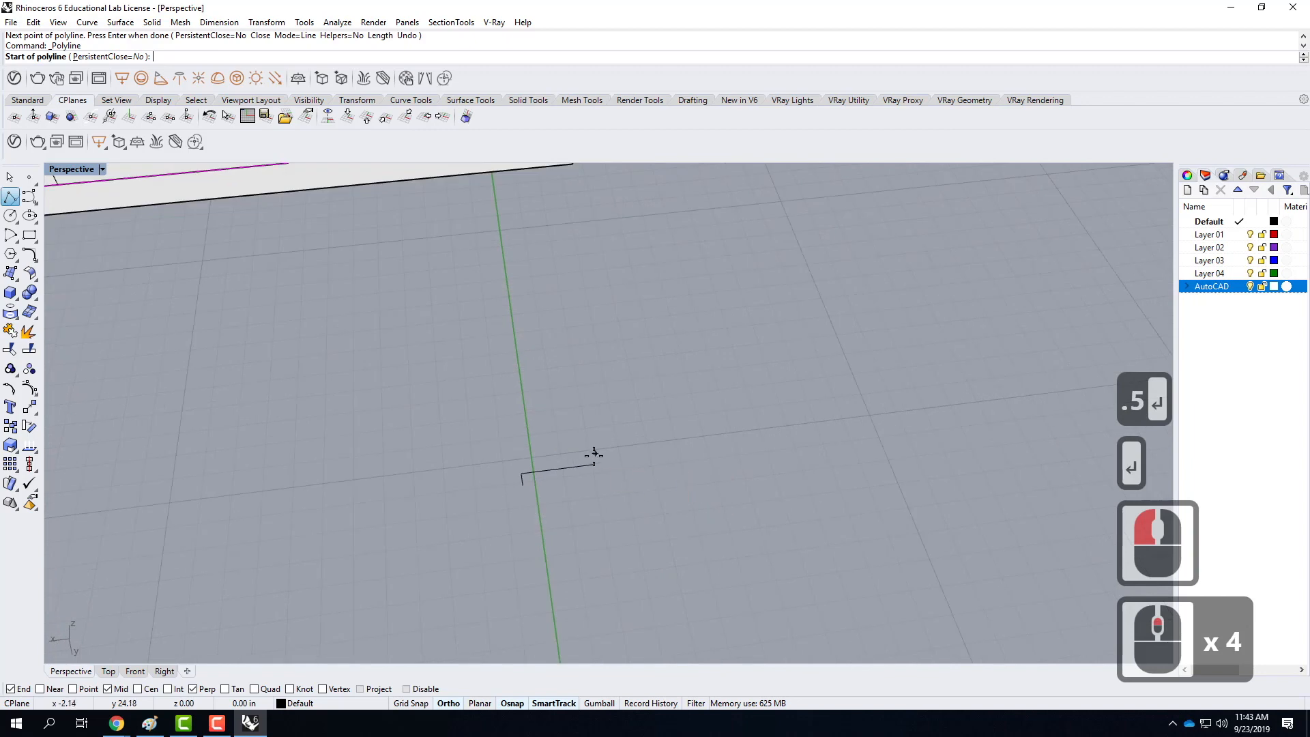
{"action": "left_click", "coordinate": [594, 464]}
{"action": "type", "text": ".5\""}
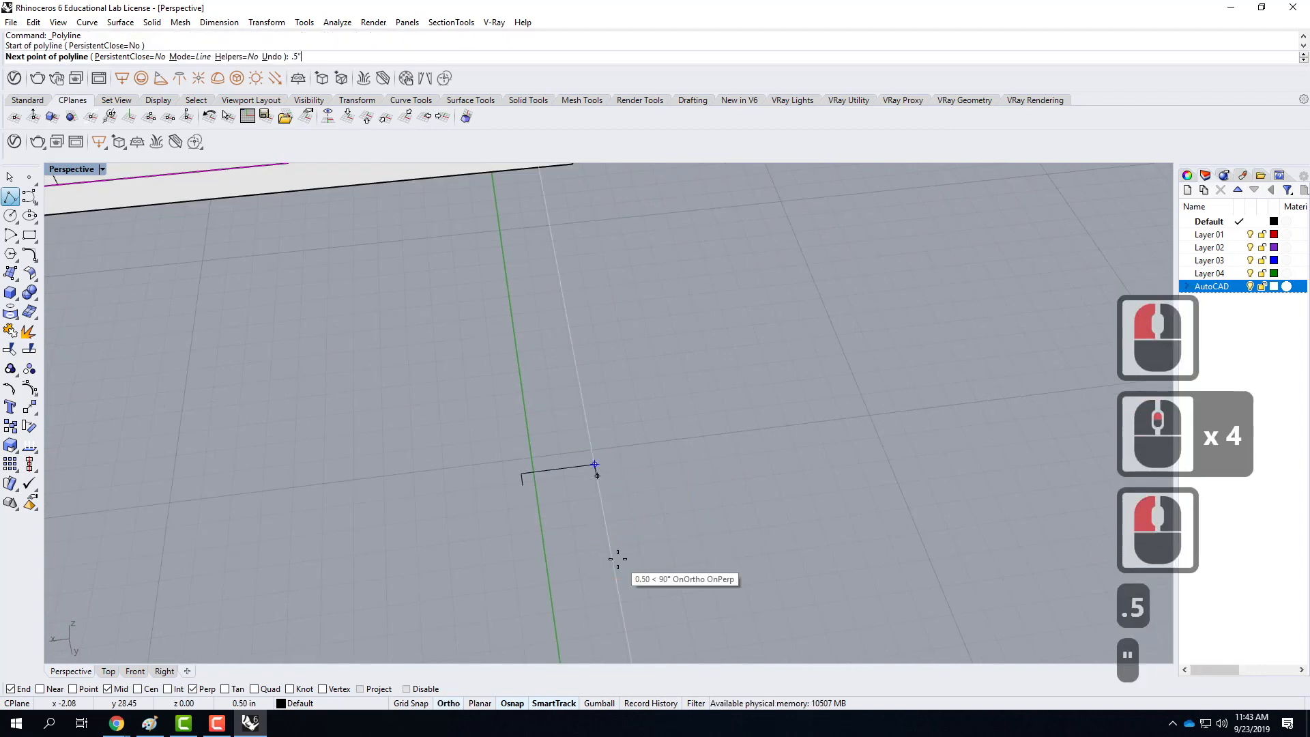
{"action": "key", "text": "Return"}
{"action": "key", "text": "Return"}
{"action": "scroll", "coordinate": [566, 447], "scroll_direction": "up", "scroll_amount": 5}
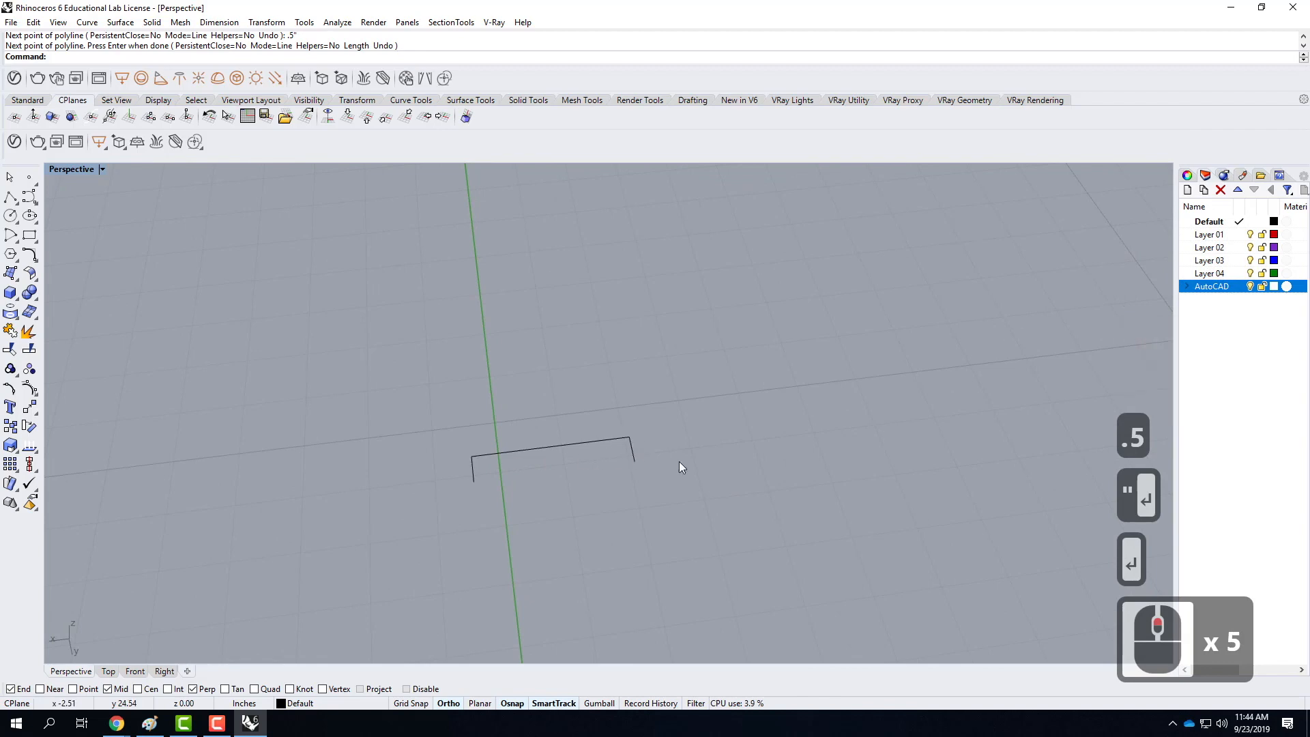
Step: Fillet both corners of the U-shaped profile with a radius of 0.125
{"action": "type", "text": "f"}
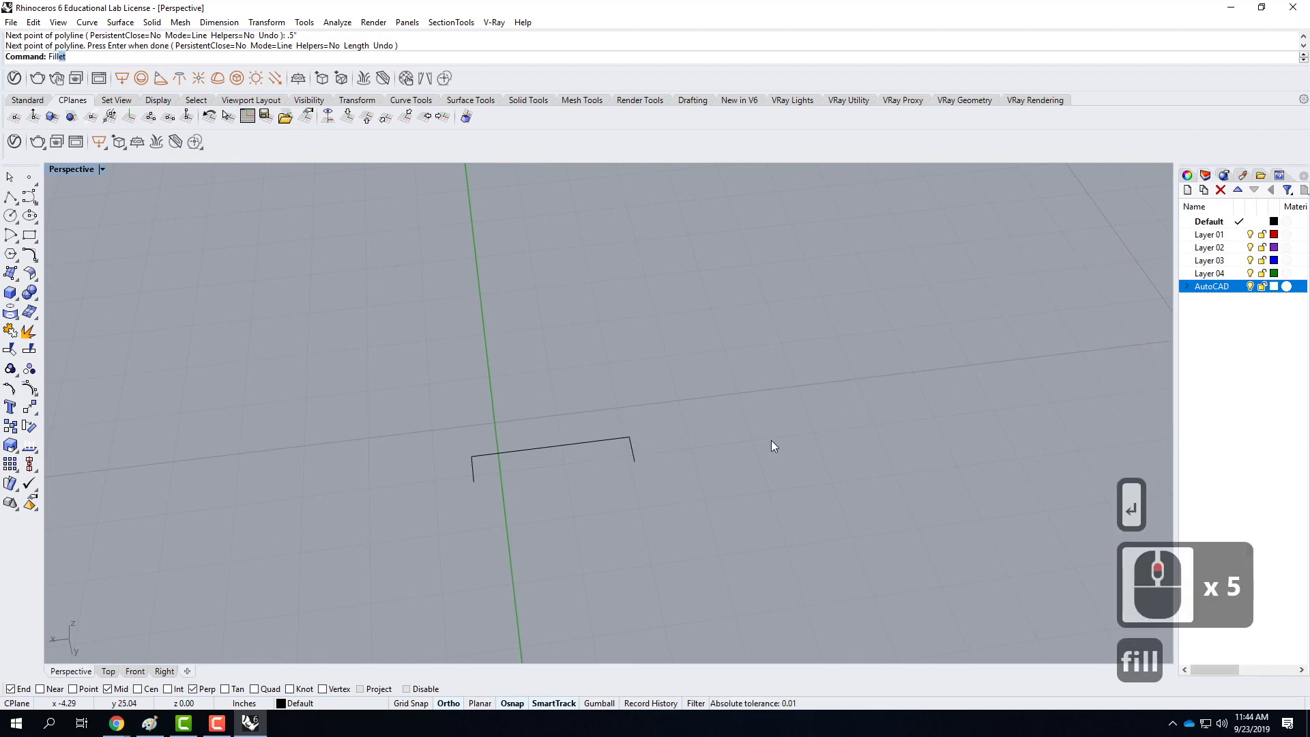
{"action": "type", "text": "ill"}
{"action": "key", "text": "Return"}
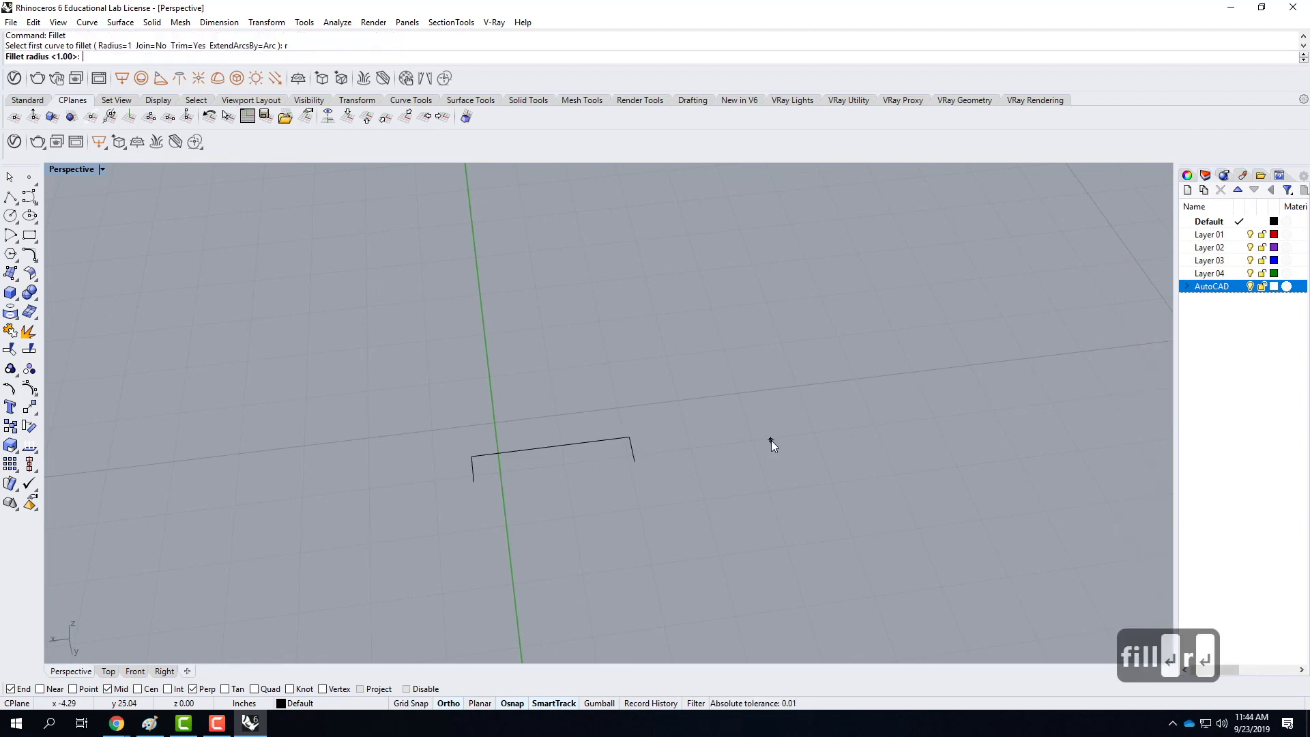
{"action": "type", "text": "r"}
{"action": "key", "text": "Return"}
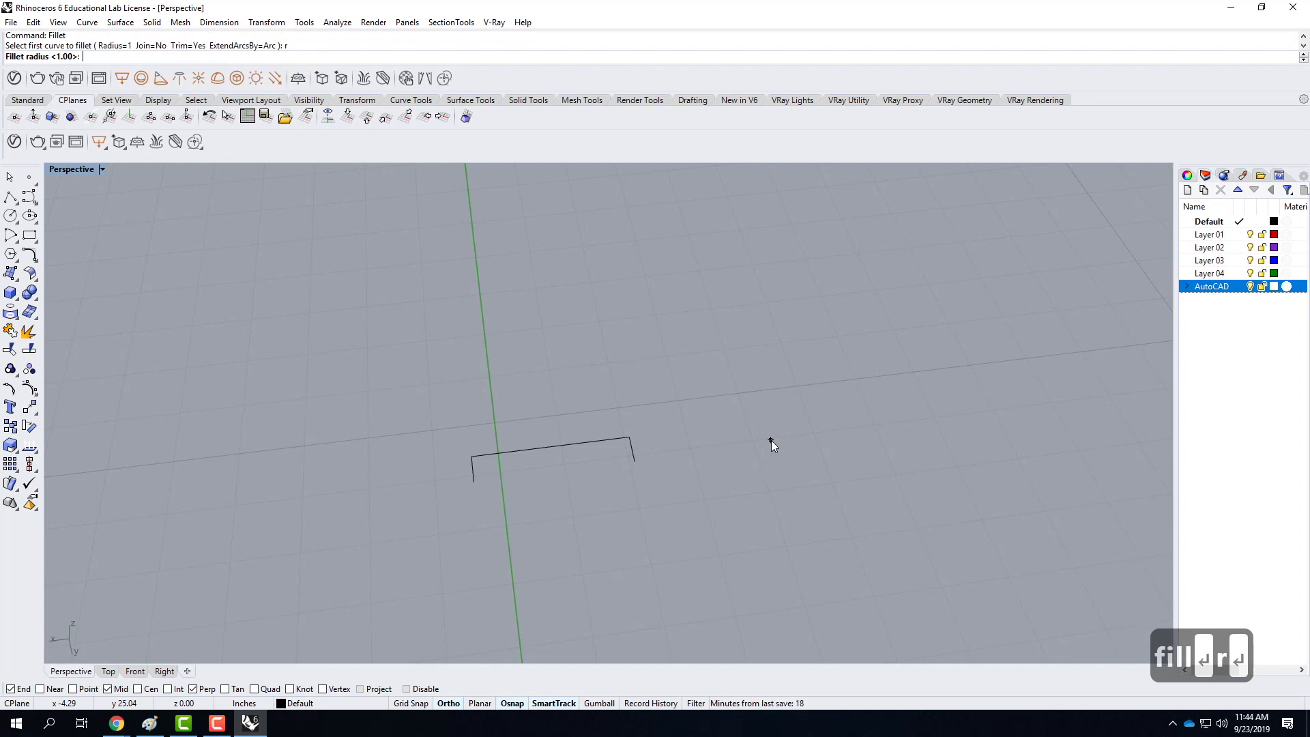
{"action": "type", "text": ".125"}
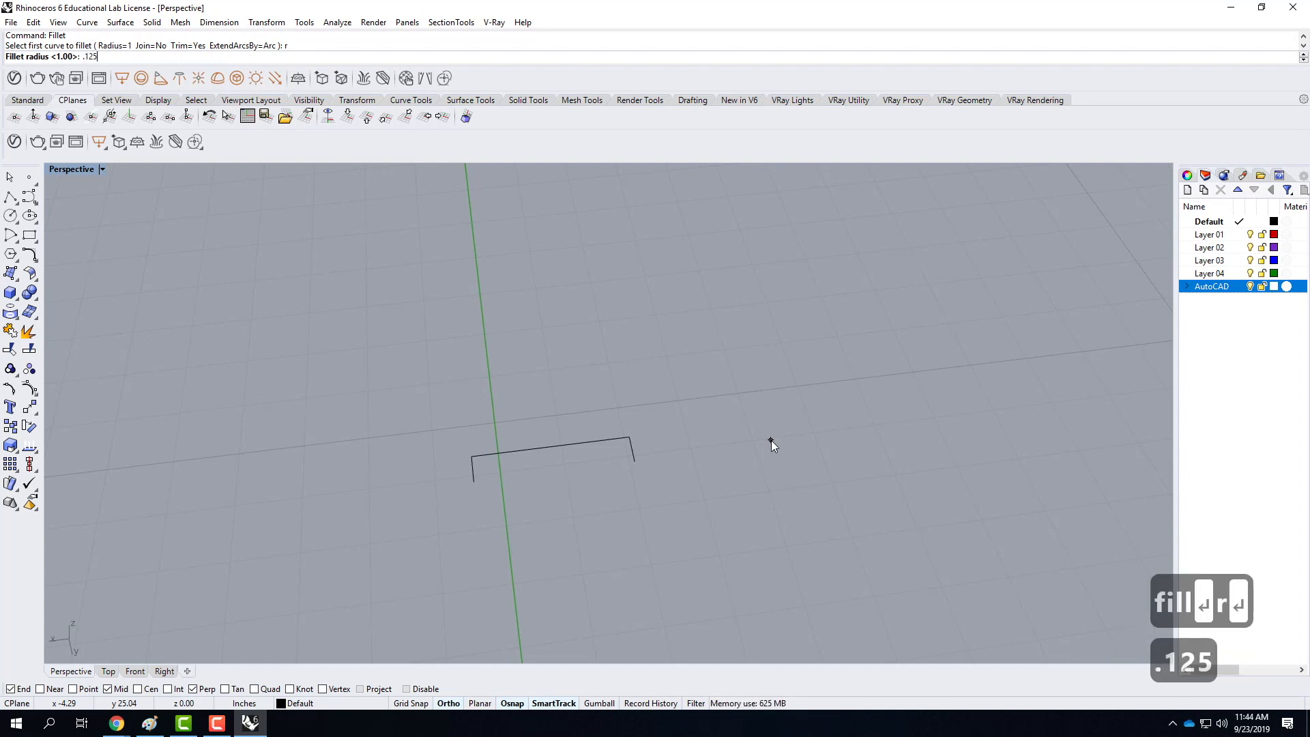
{"action": "key", "text": "Return"}
{"action": "left_click", "coordinate": [474, 461]}
{"action": "left_click", "coordinate": [486, 455]}
{"action": "right_click", "coordinate": [600, 445]}
{"action": "left_click", "coordinate": [618, 440]}
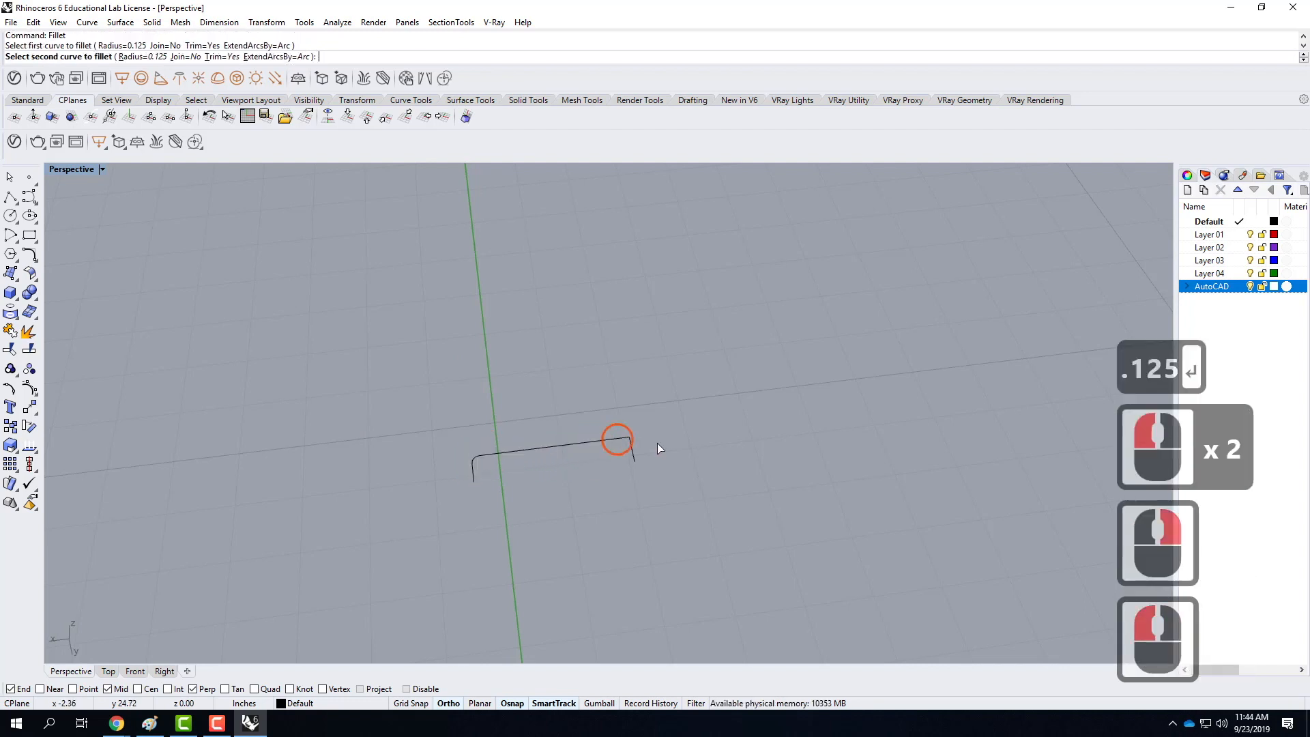
{"action": "left_click", "coordinate": [633, 450]}
Step: Select all the curves of the filleted profile and join them into one open curve
{"action": "left_click_drag", "start_coordinate": [398, 375], "coordinate": [694, 532]}
{"action": "type", "text": "jion"}
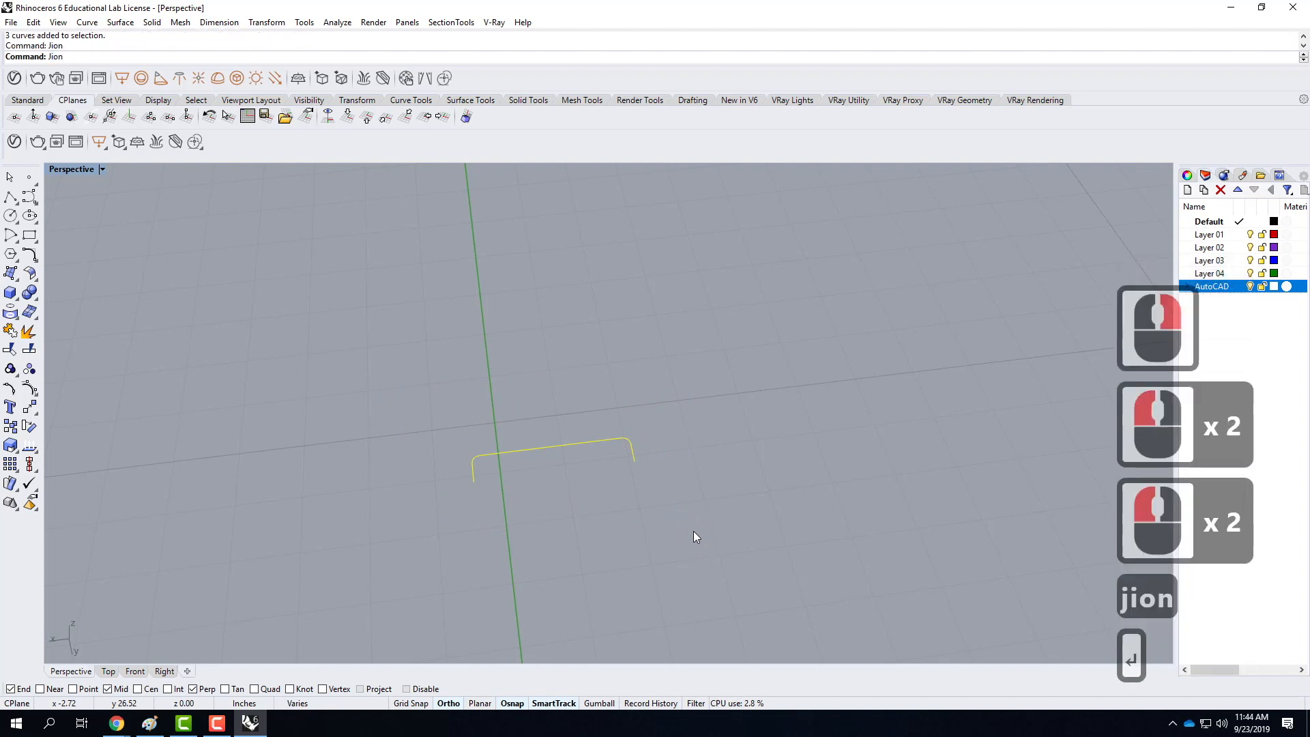
{"action": "key", "text": "Return"}
{"action": "type", "text": "join"}
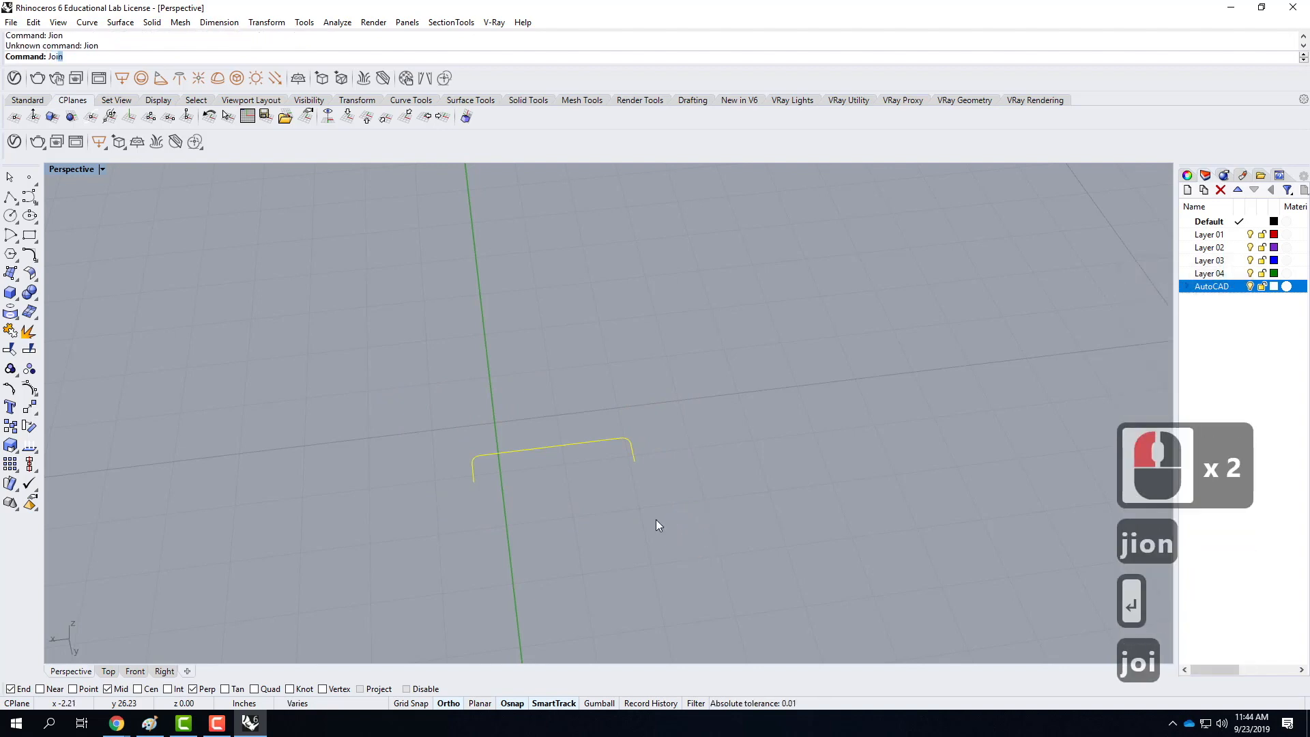
{"action": "key", "text": "Return"}
Step: Start a second profile polyline beside the filleted one with a 0.5" leg and a perpendicular 0.5" segment
{"action": "left_click", "coordinate": [11, 197]}
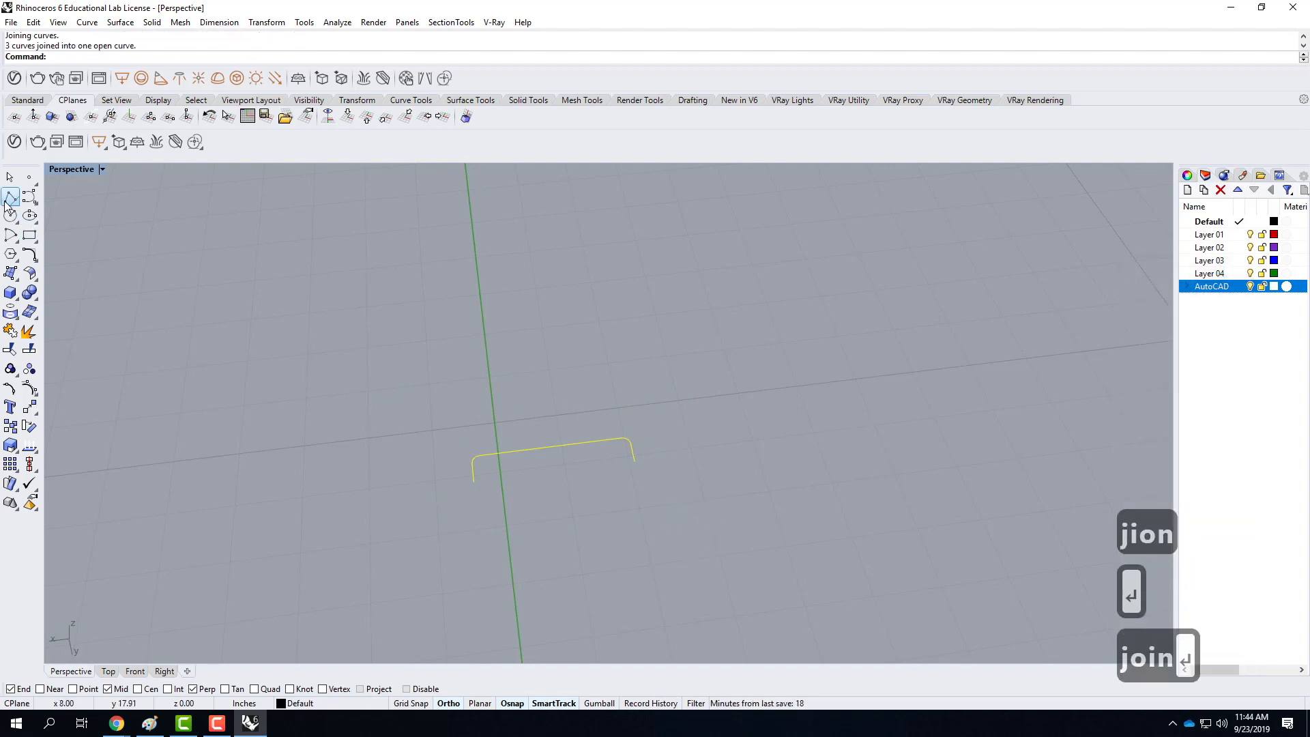
{"action": "left_click", "coordinate": [711, 453]}
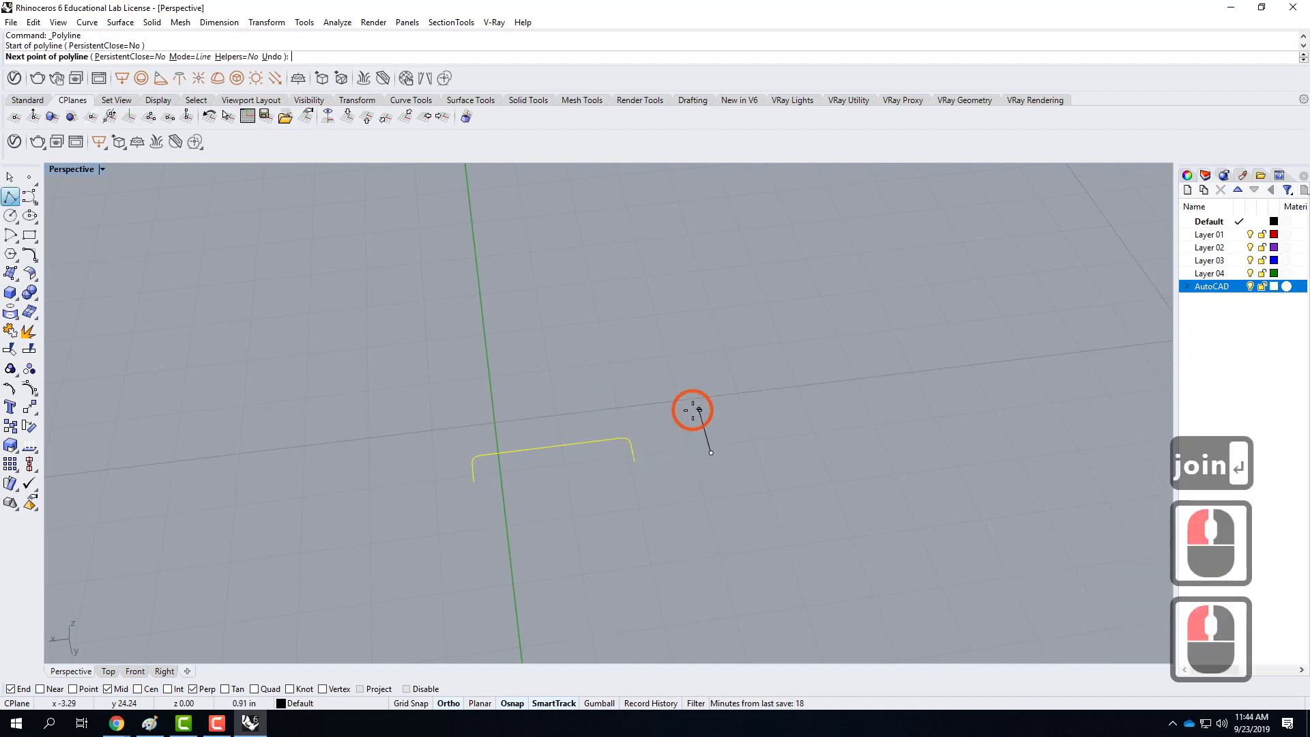
{"action": "type", "text": ".5\""}
{"action": "key", "text": "Return"}
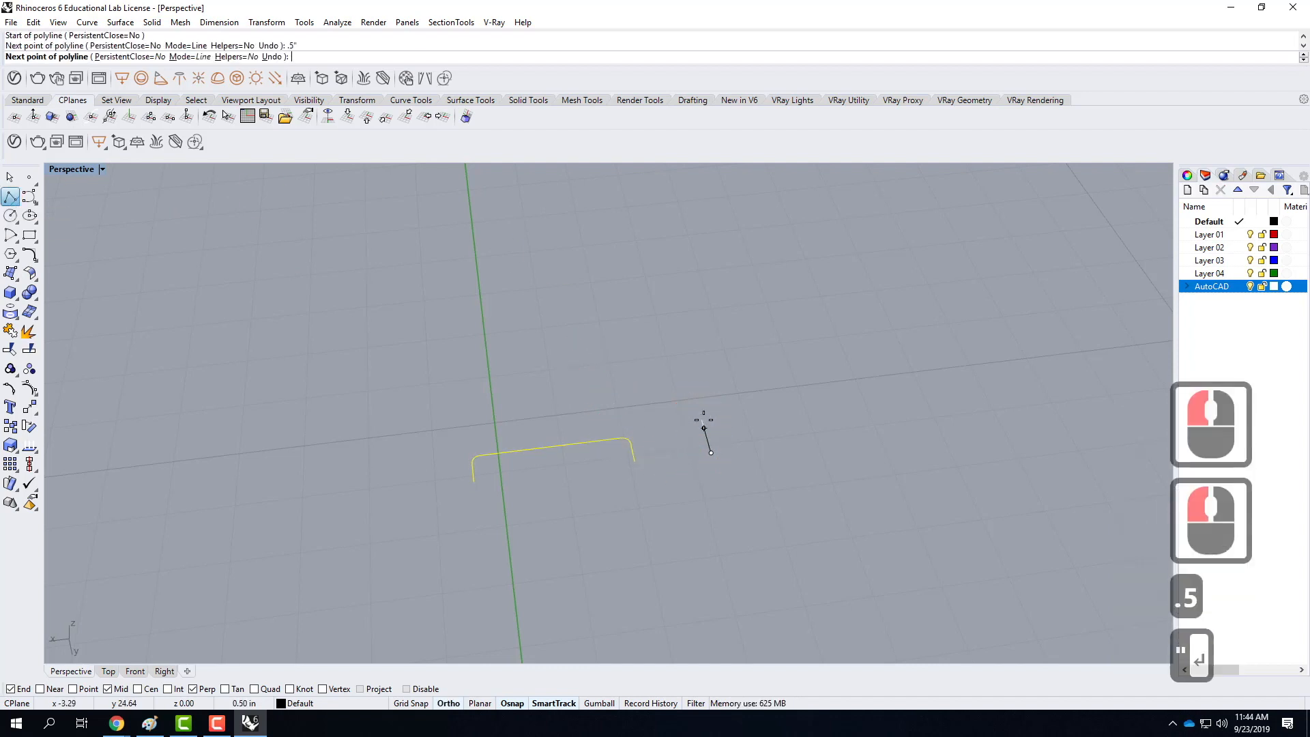
{"action": "left_click", "coordinate": [782, 403]}
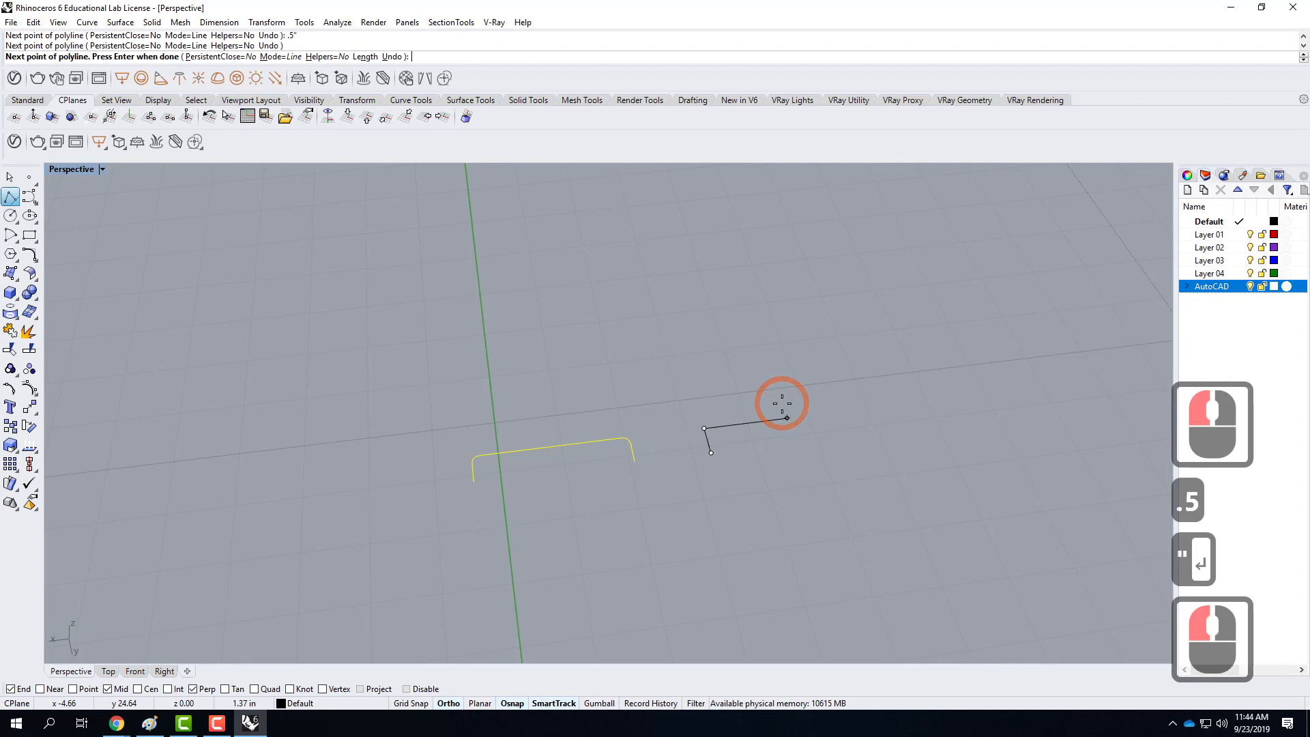
{"action": "type", "text": ".5\""}
{"action": "key", "text": "Return"}
{"action": "left_click", "coordinate": [782, 403]}
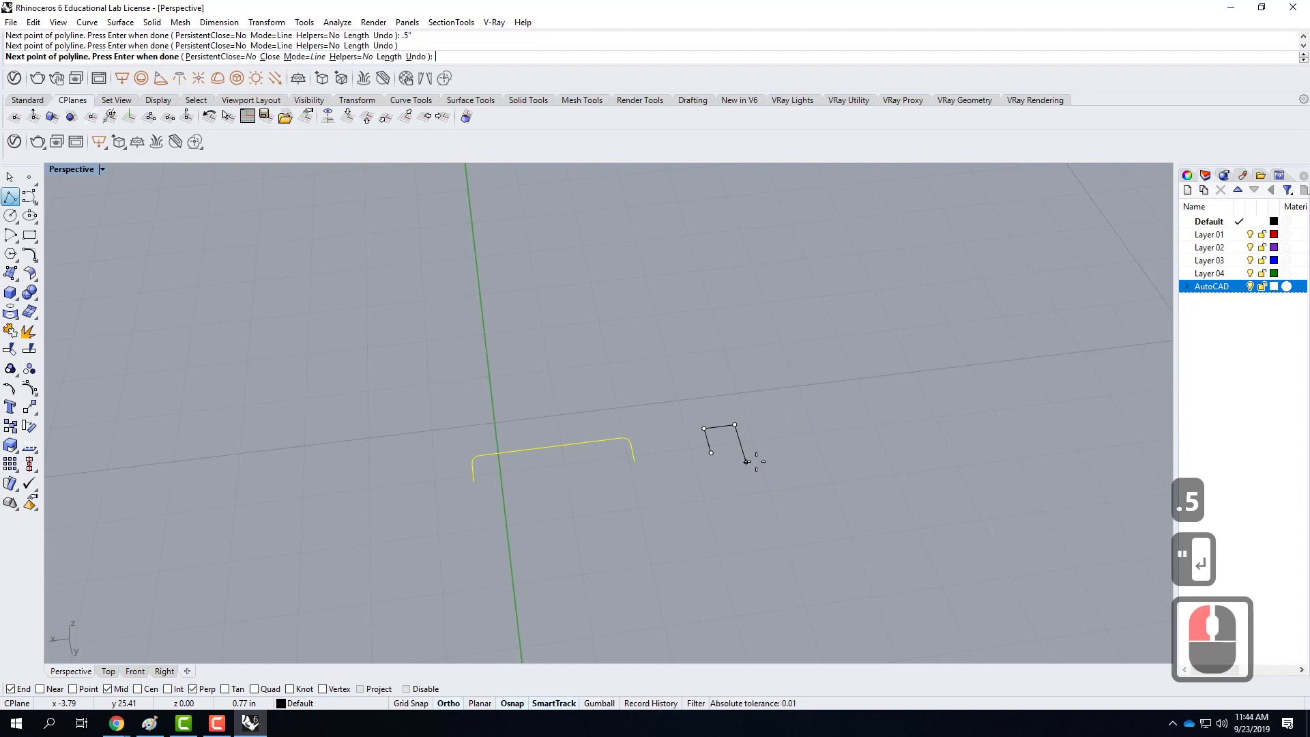
Step: Continue the polyline with a 0.0625" step inward and a 1.5" segment forming the recessed middle
{"action": "type", "text": ".0625"}
{"action": "key", "text": "Return"}
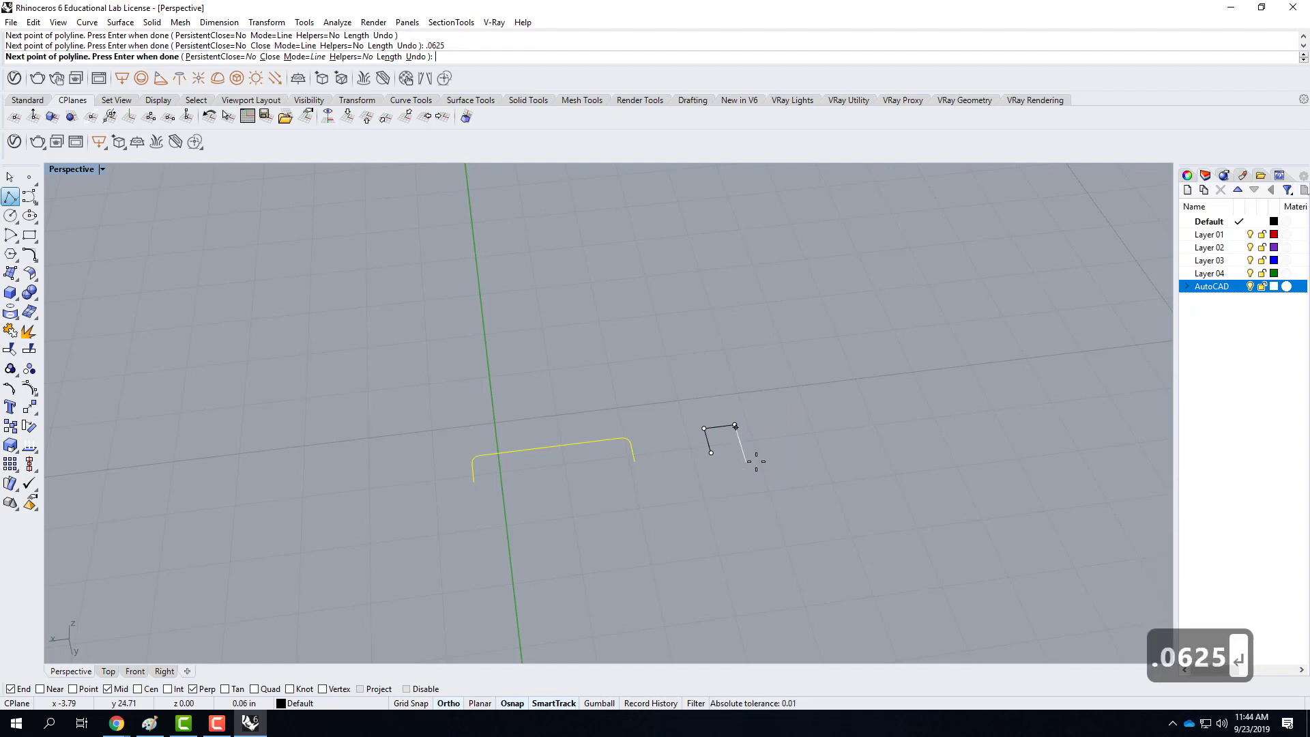
{"action": "left_click", "coordinate": [828, 428]}
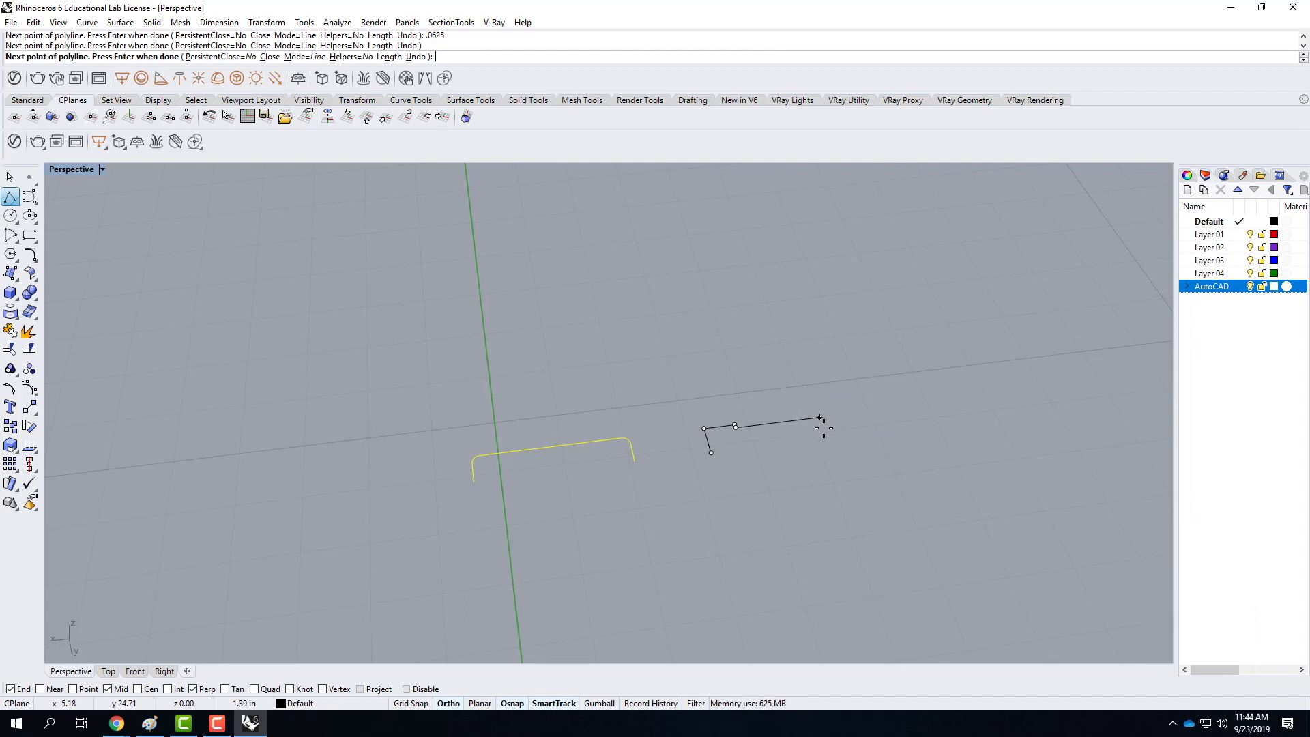
{"action": "type", "text": "1.5\""}
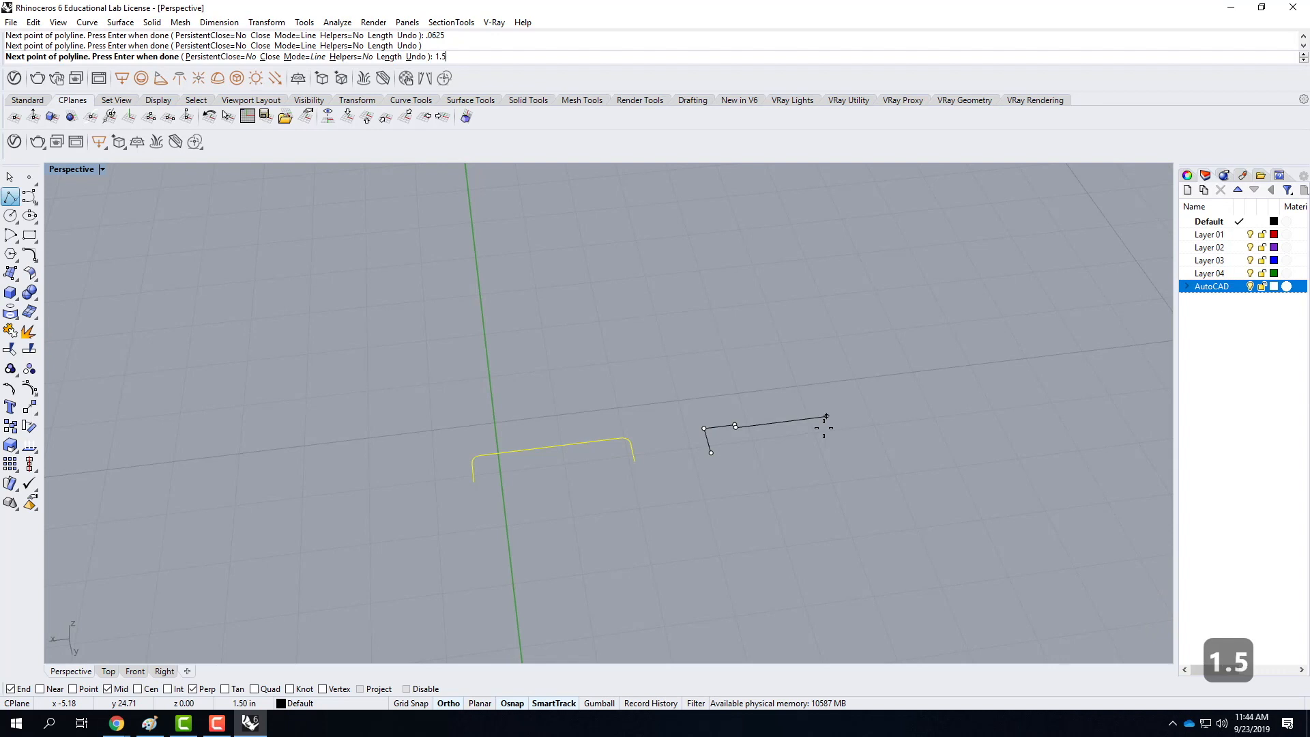
{"action": "key", "text": "Return"}
{"action": "left_click", "coordinate": [825, 428]}
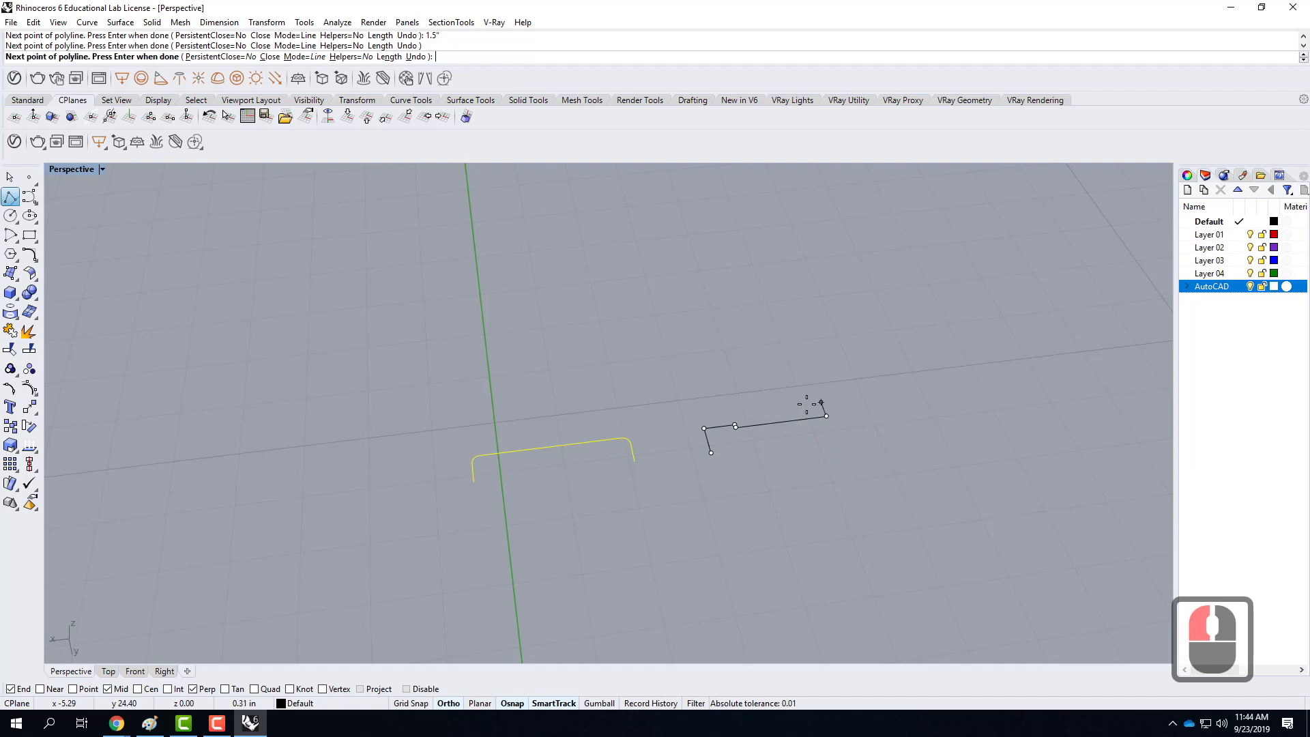
Step: Add a 0.0625" step back outward at the end of the recessed segment
{"action": "type", "text": ".5"}
{"action": "key", "text": "shift"}
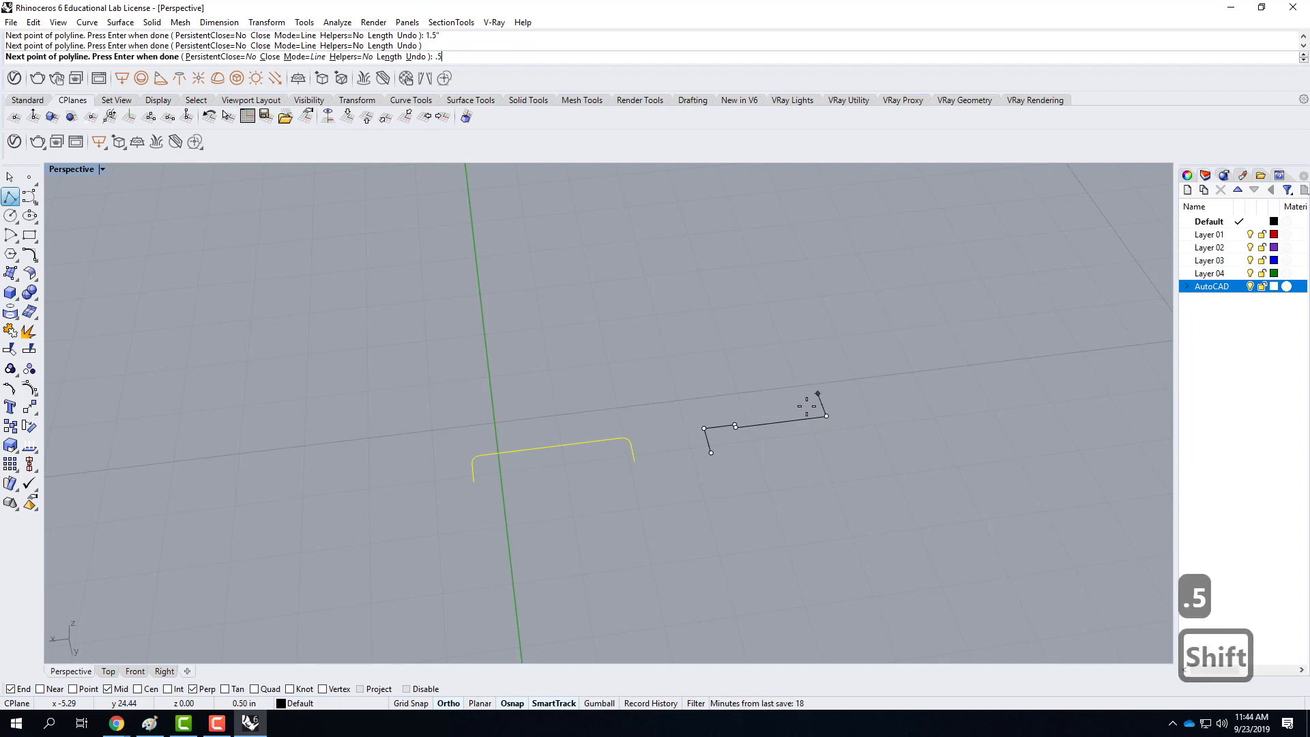
{"action": "key", "text": "BackSpace"}
{"action": "key", "text": "BackSpace"}
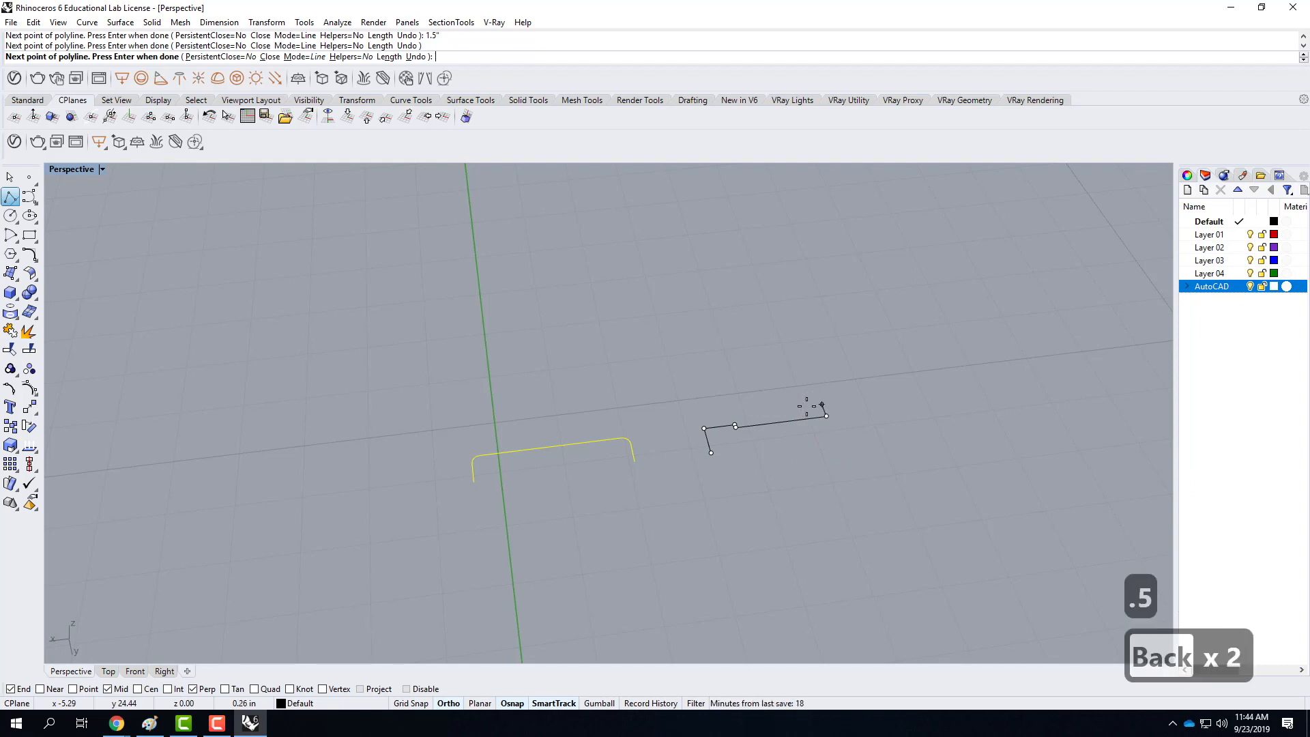
{"action": "type", "text": ".06"}
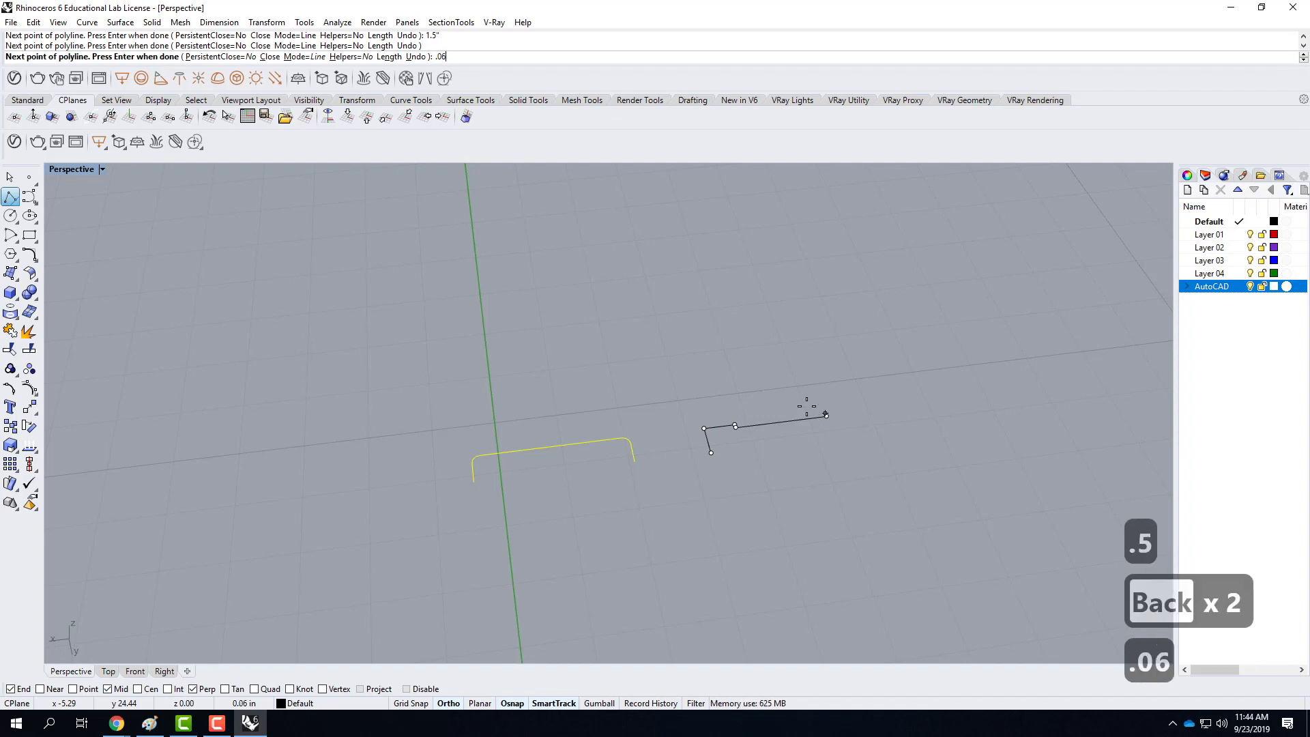
{"action": "type", "text": "25\""}
{"action": "key", "text": "Return"}
{"action": "left_click", "coordinate": [921, 396]}
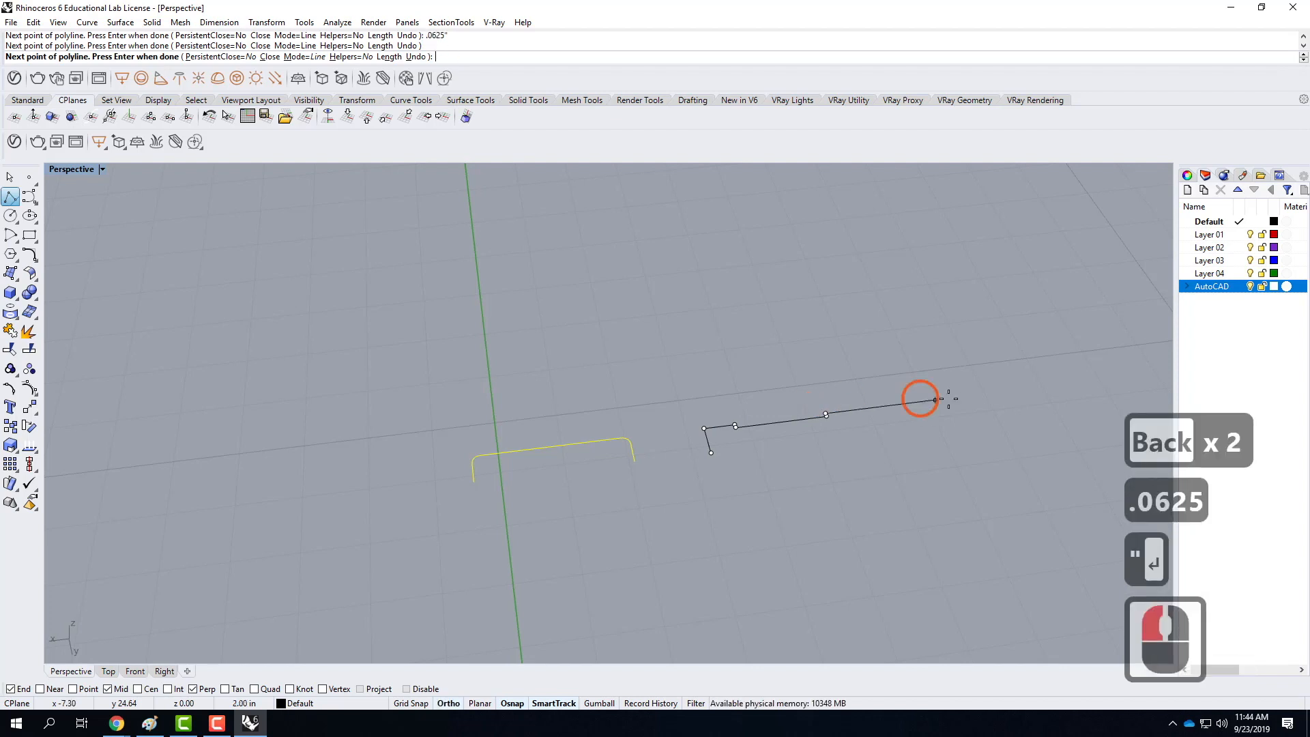
Step: Finish the second profile with a 0.5" segment along its face and a 0.5" leg parallel to the first
{"action": "type", "text": ".5"}
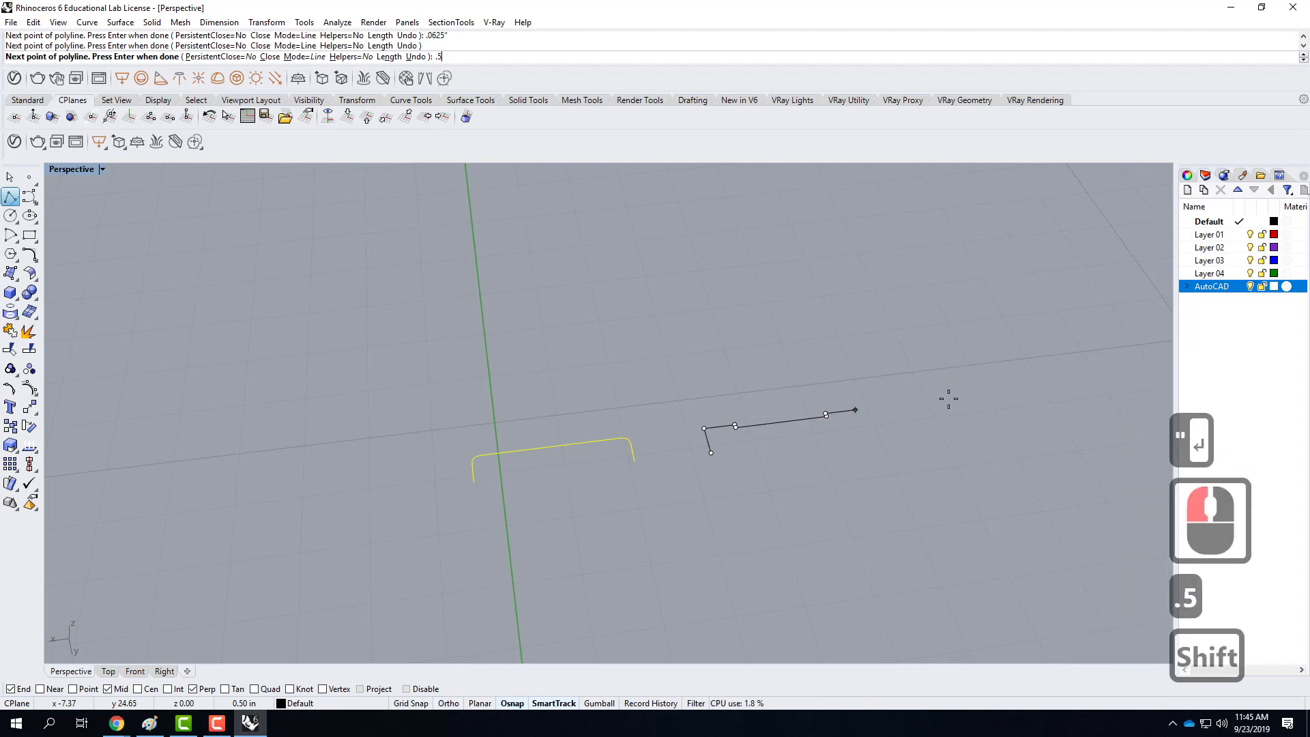
{"action": "type", "text": "\""}
{"action": "key", "text": "Return"}
{"action": "left_click", "coordinate": [907, 557]}
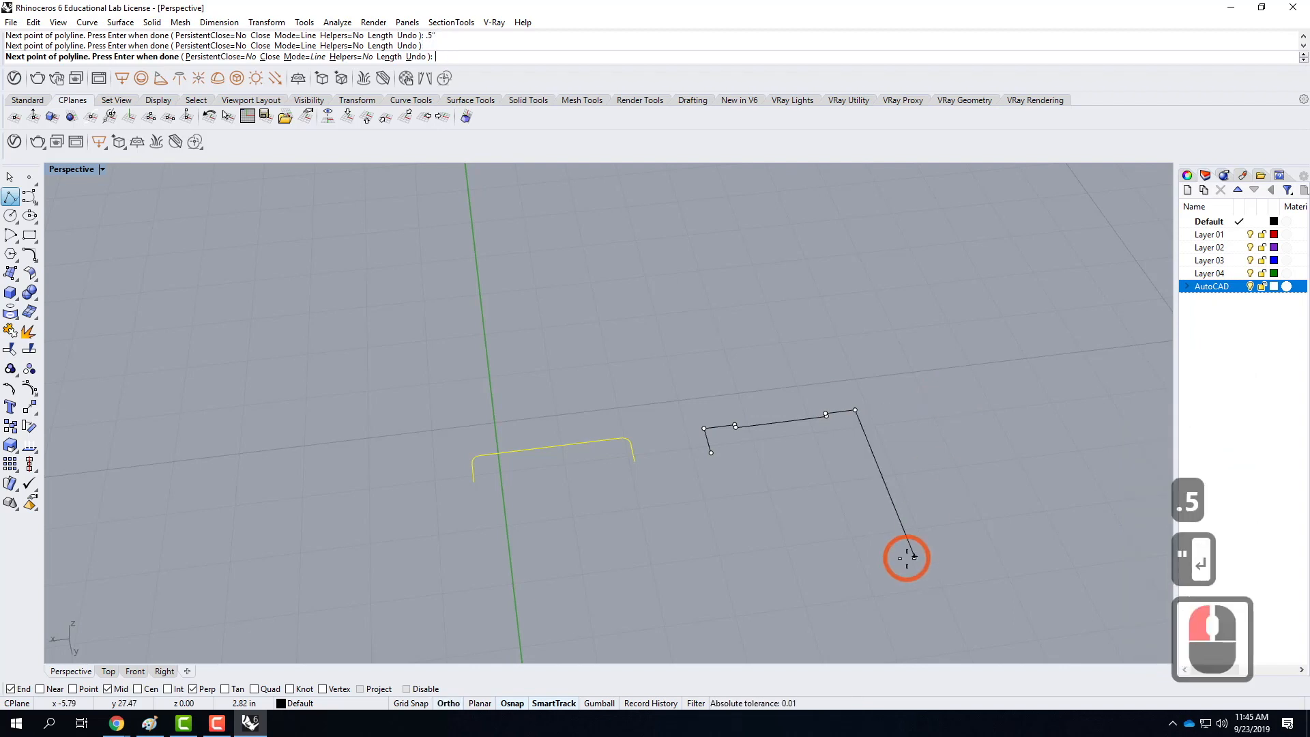
{"action": "type", "text": ".5\""}
{"action": "key", "text": "Return"}
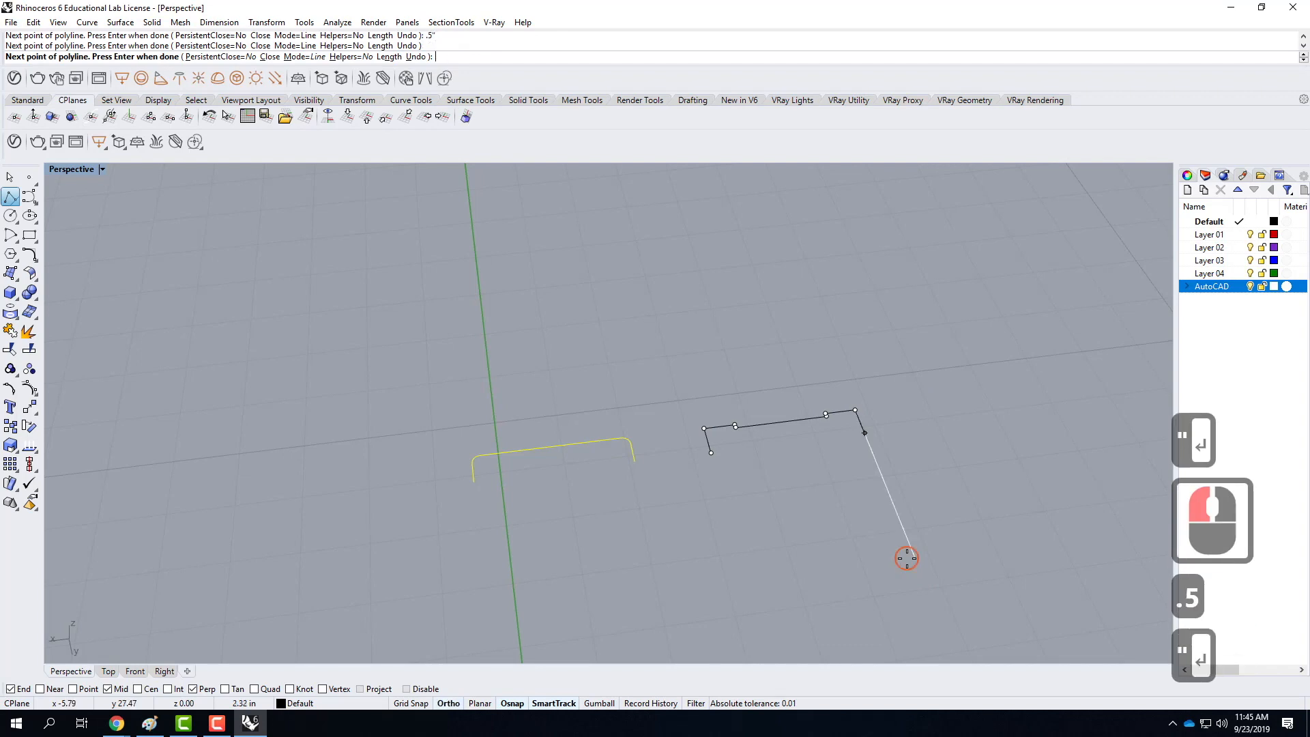
{"action": "left_click", "coordinate": [907, 543]}
{"action": "key", "text": "Return"}
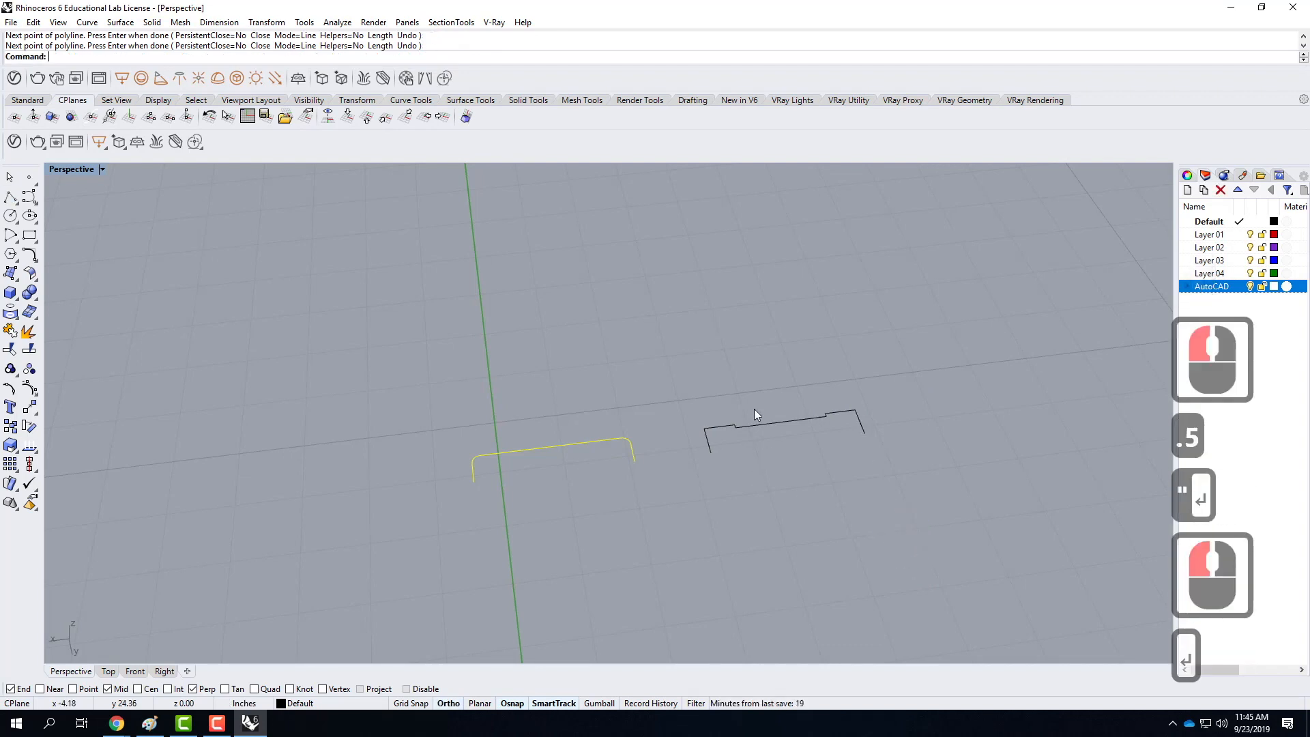
Step: Move the filleted profile by the endpoint of its leg to the lower-left corner of the purple outline on the frame
{"action": "left_click", "coordinate": [765, 423]}
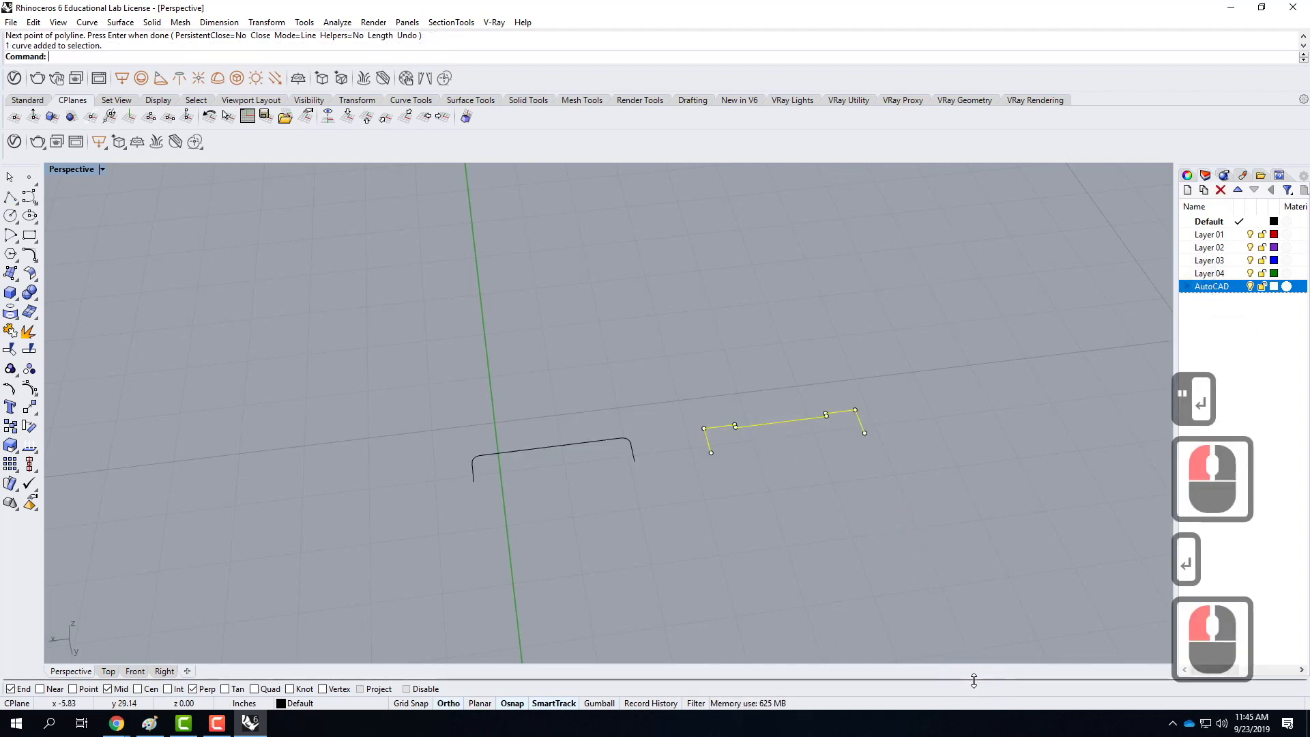
{"action": "scroll", "coordinate": [926, 508], "scroll_direction": "down", "scroll_amount": 2}
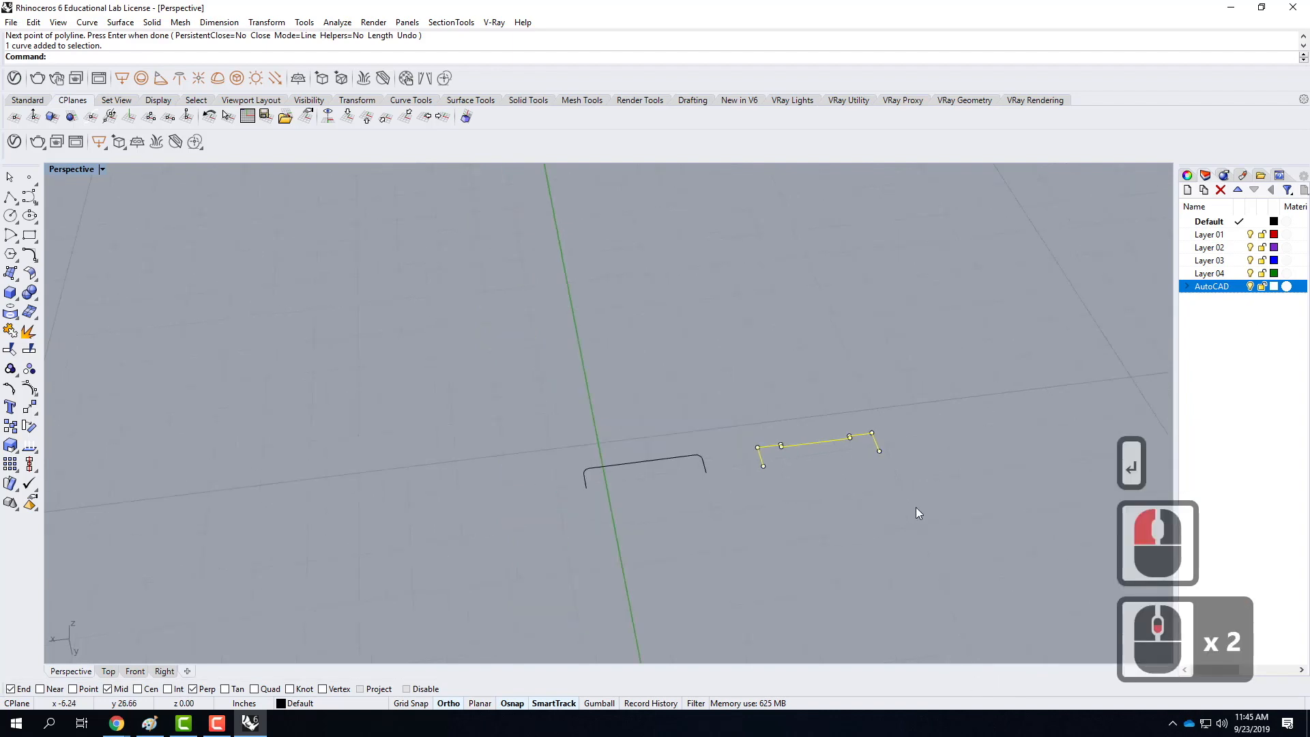
{"action": "left_click", "coordinate": [647, 464]}
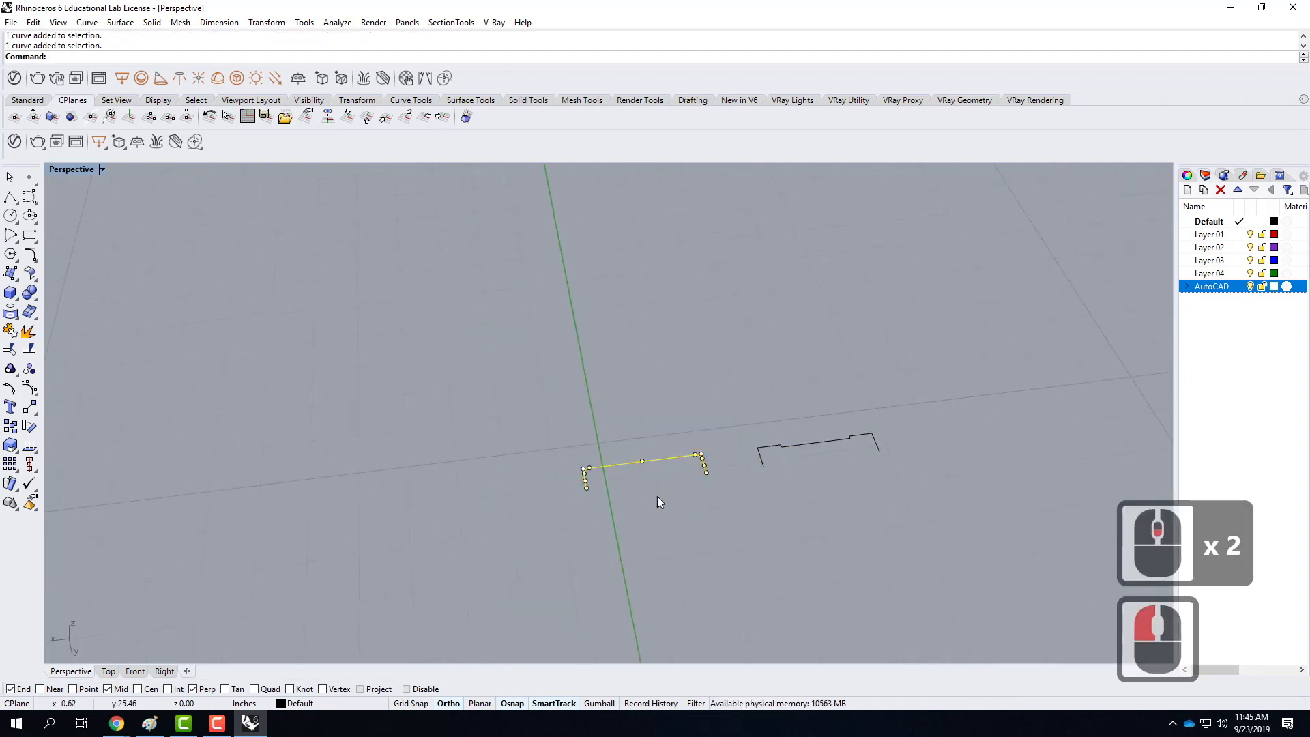
{"action": "scroll", "coordinate": [669, 536], "scroll_direction": "down", "scroll_amount": 8}
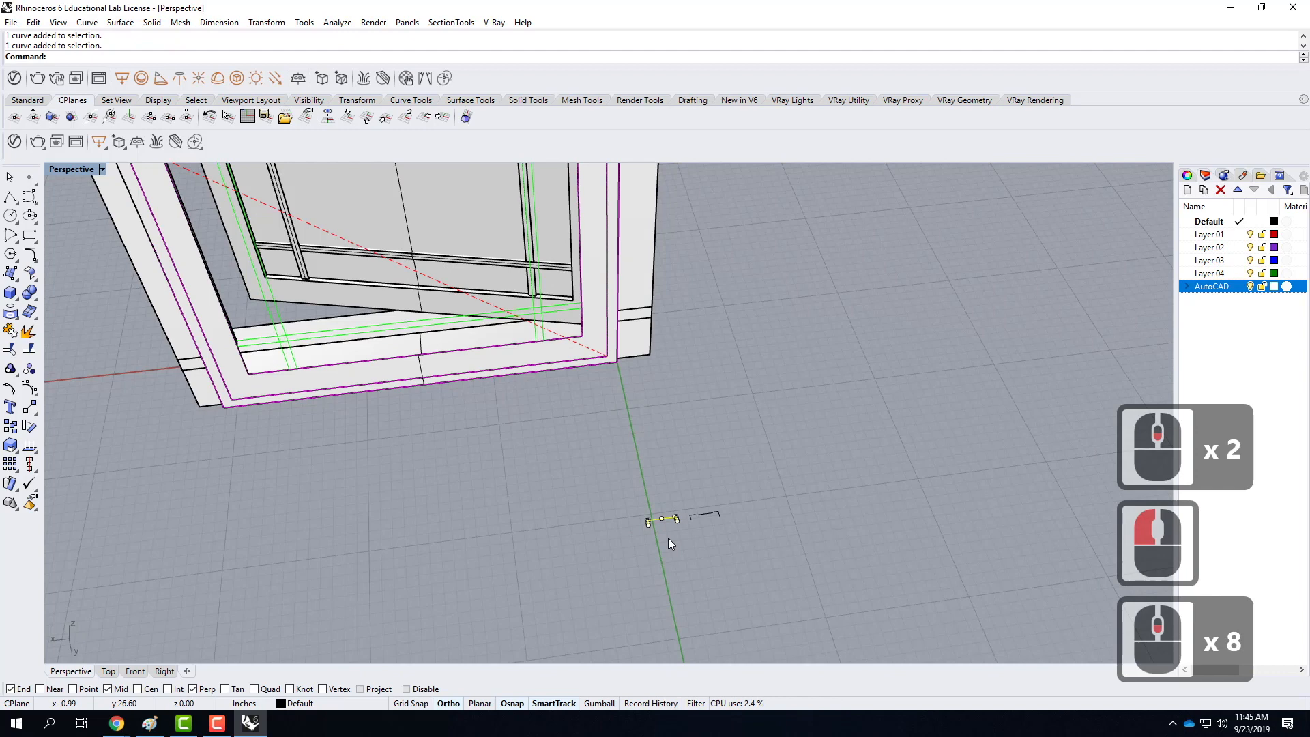
{"action": "type", "text": "move"}
{"action": "key", "text": "Return"}
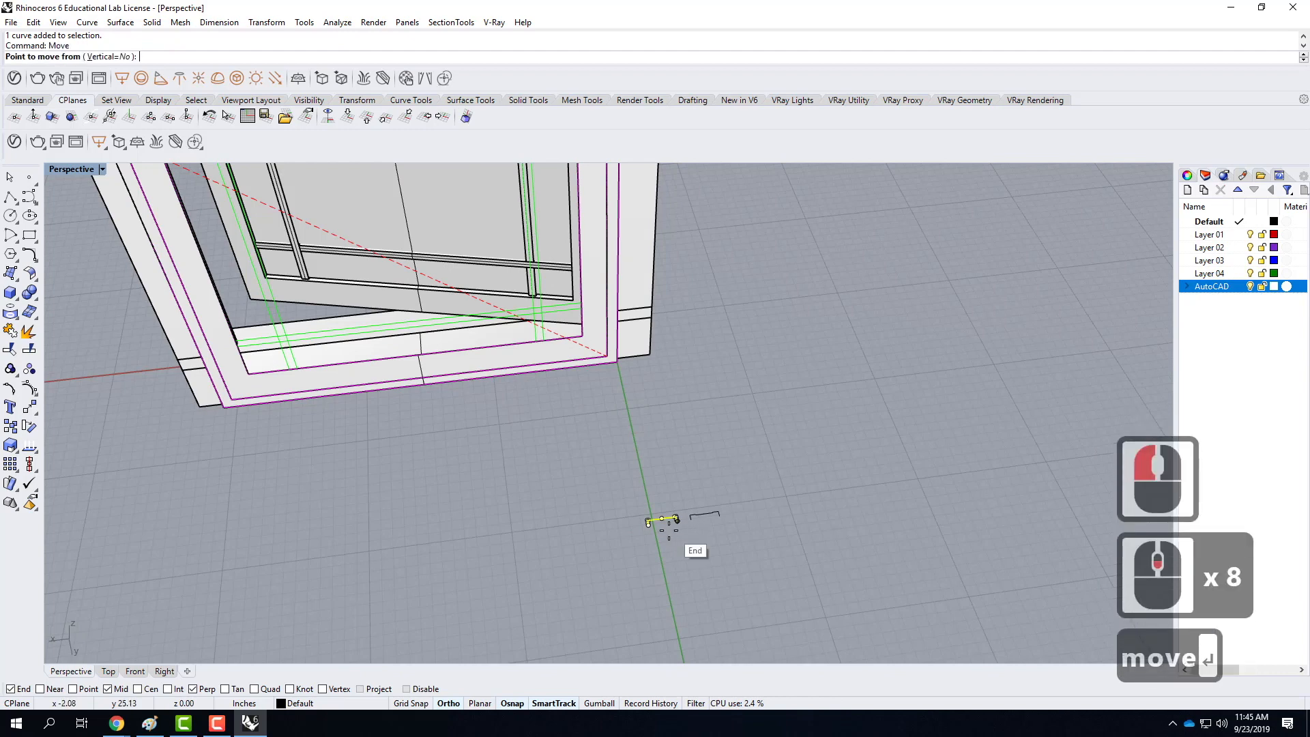
{"action": "scroll", "coordinate": [688, 521], "scroll_direction": "up", "scroll_amount": 5}
{"action": "left_click", "coordinate": [687, 509]}
{"action": "scroll", "coordinate": [689, 519], "scroll_direction": "down", "scroll_amount": 4}
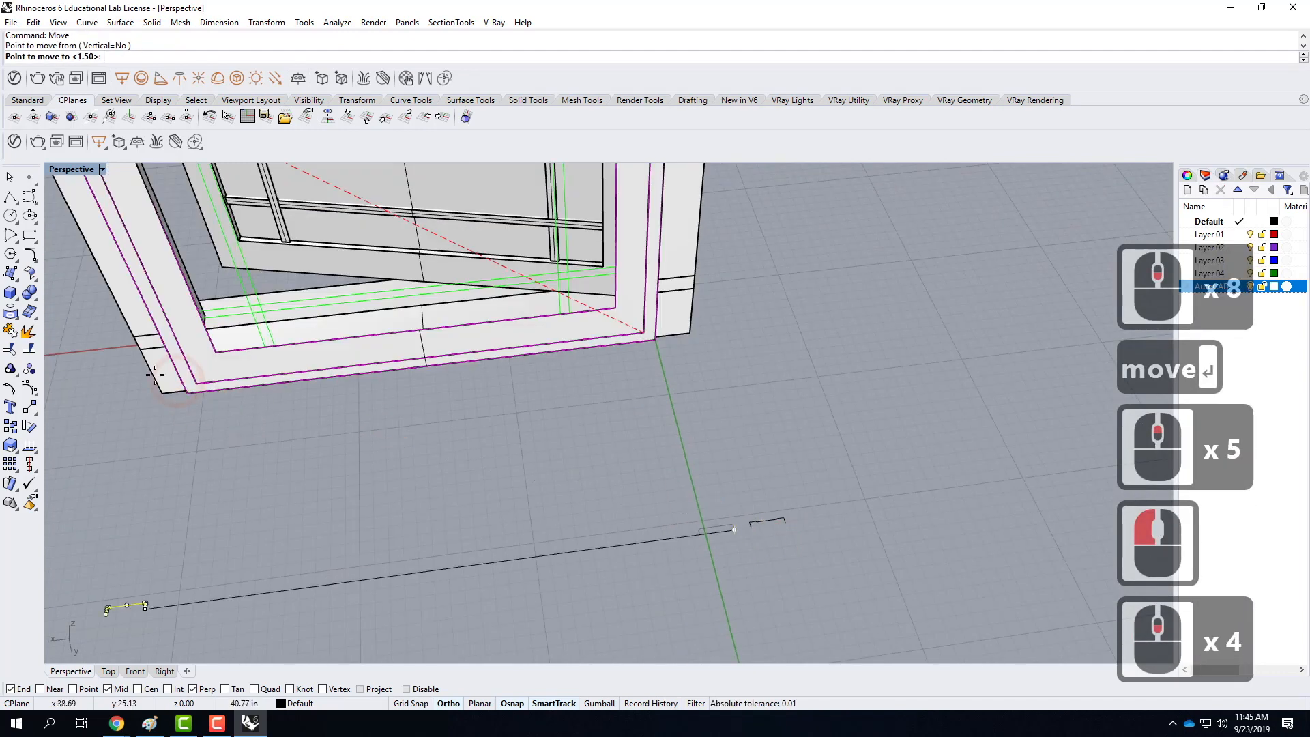
{"action": "left_click", "coordinate": [187, 394]}
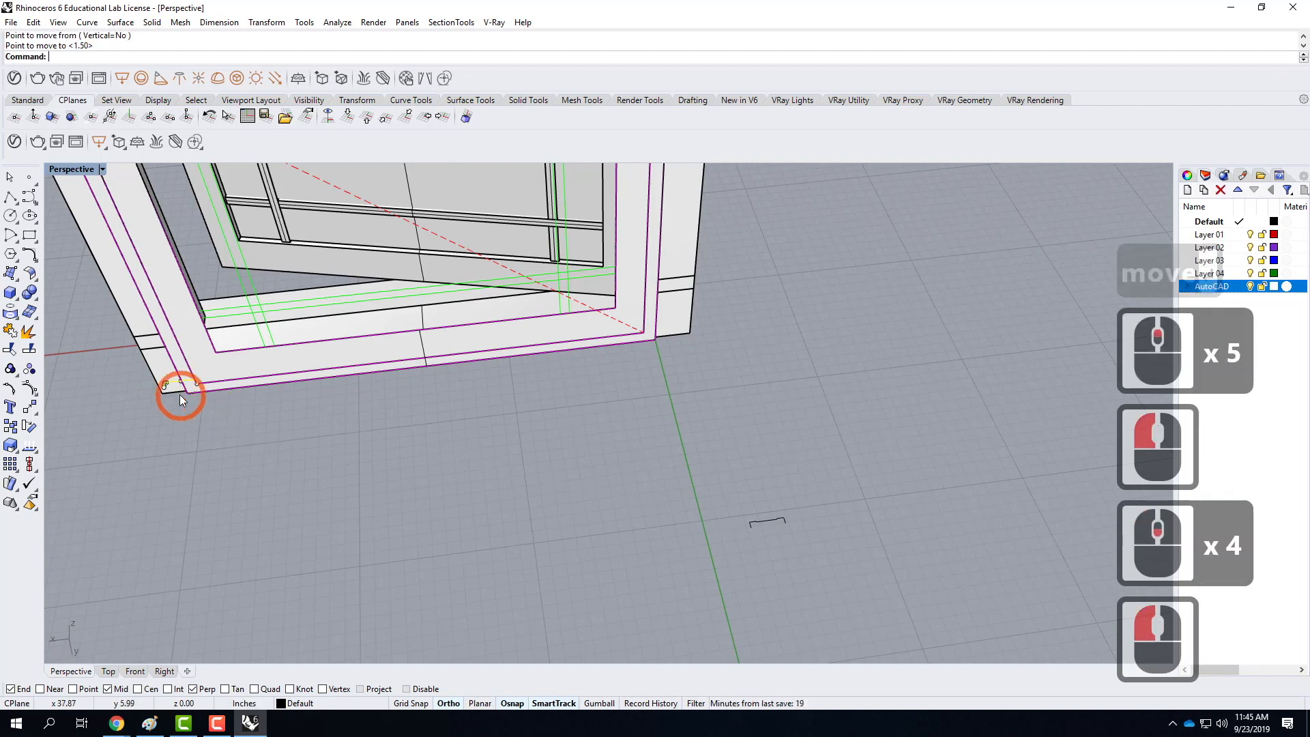
{"action": "scroll", "coordinate": [179, 394], "scroll_direction": "up", "scroll_amount": 4}
{"action": "scroll", "coordinate": [203, 391], "scroll_direction": "up", "scroll_amount": 5}
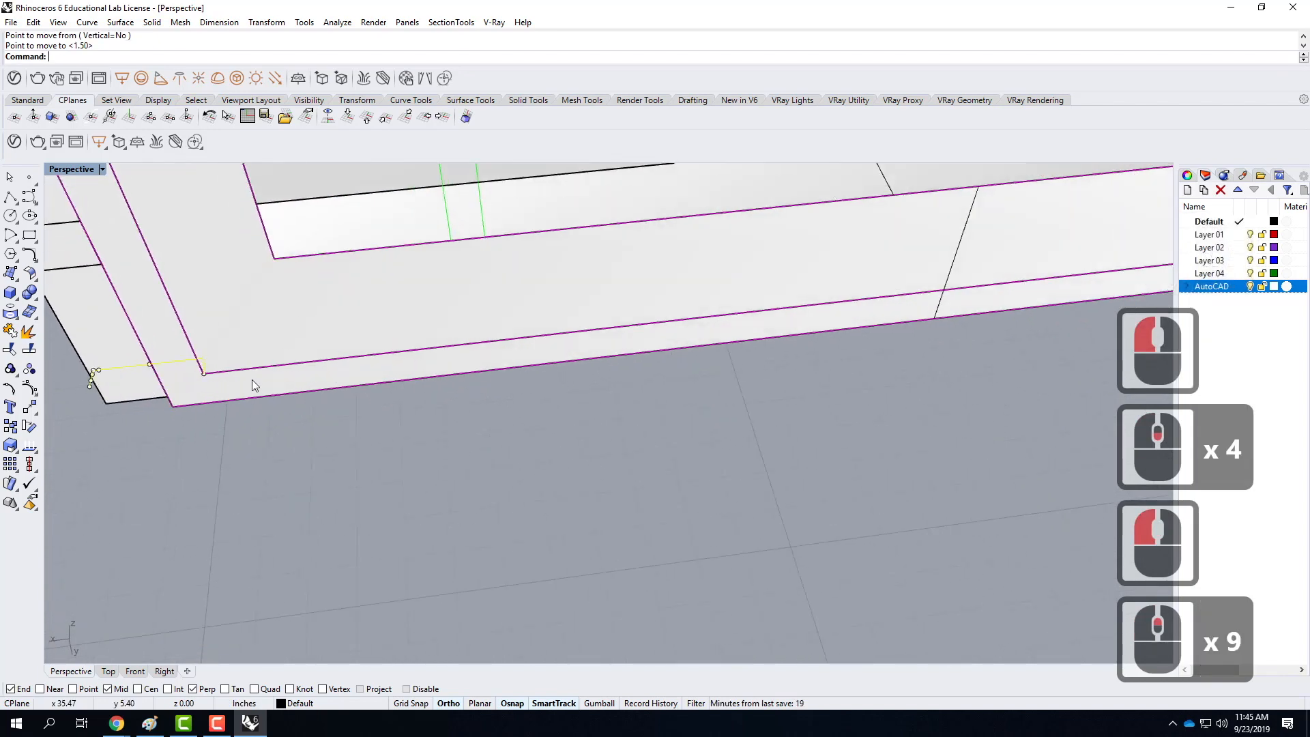
Step: Rotate the filleted profile 90 degrees in 3D about the line through its two ends so its legs stand perpendicular to the frame's face
{"action": "type", "text": "rotate3d"}
{"action": "key", "text": "Return"}
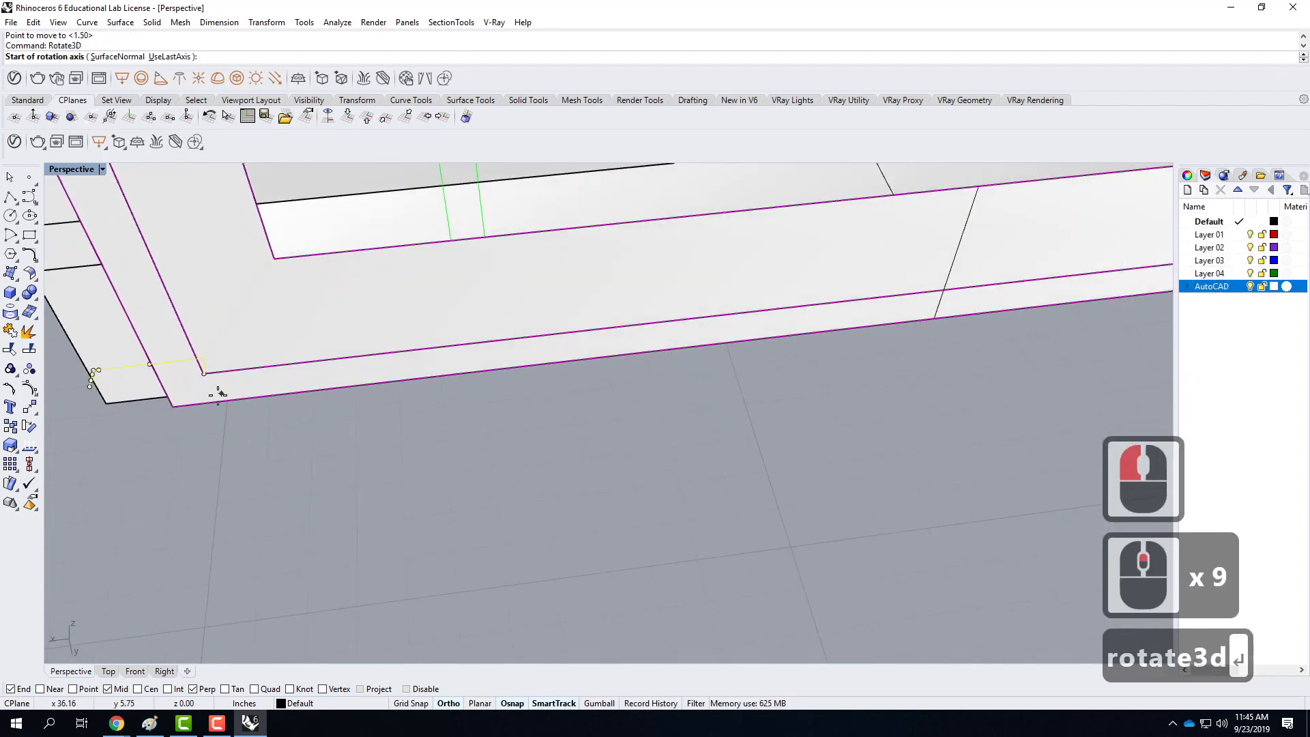
{"action": "left_click", "coordinate": [203, 374]}
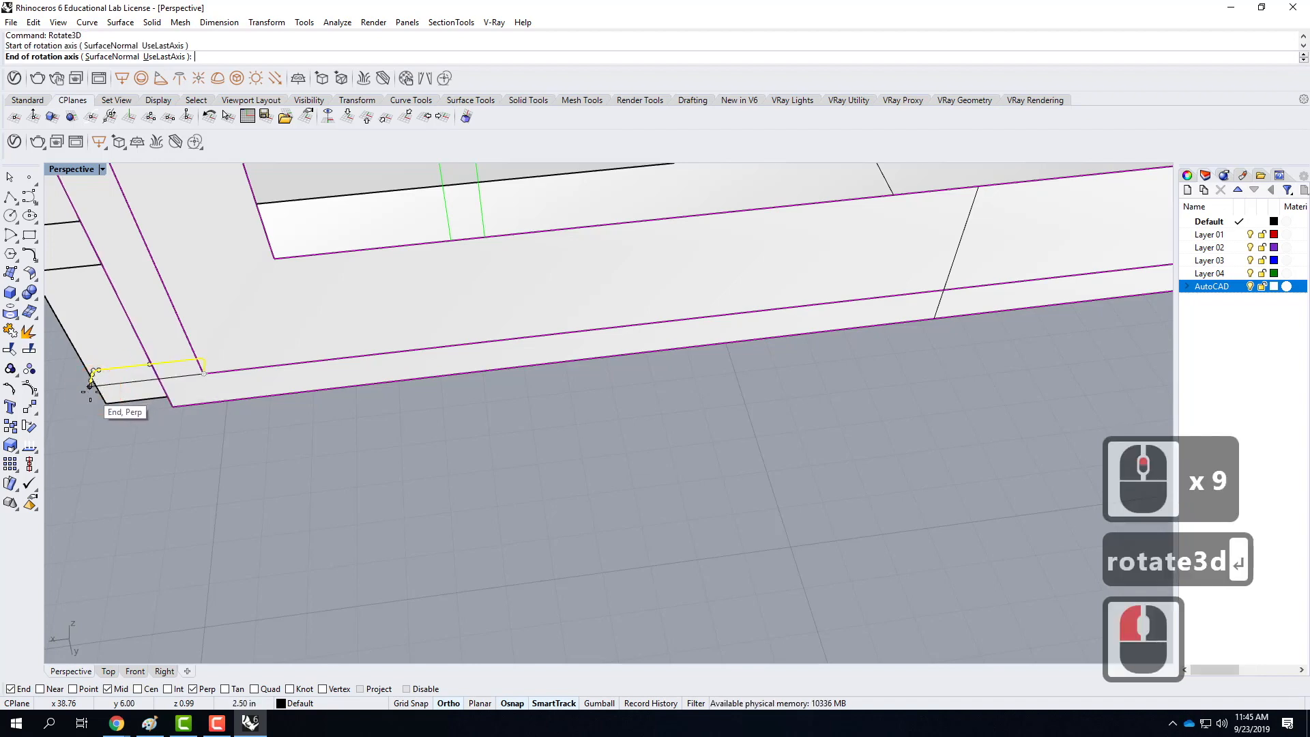
{"action": "left_click", "coordinate": [175, 388]}
{"action": "left_click", "coordinate": [211, 319]}
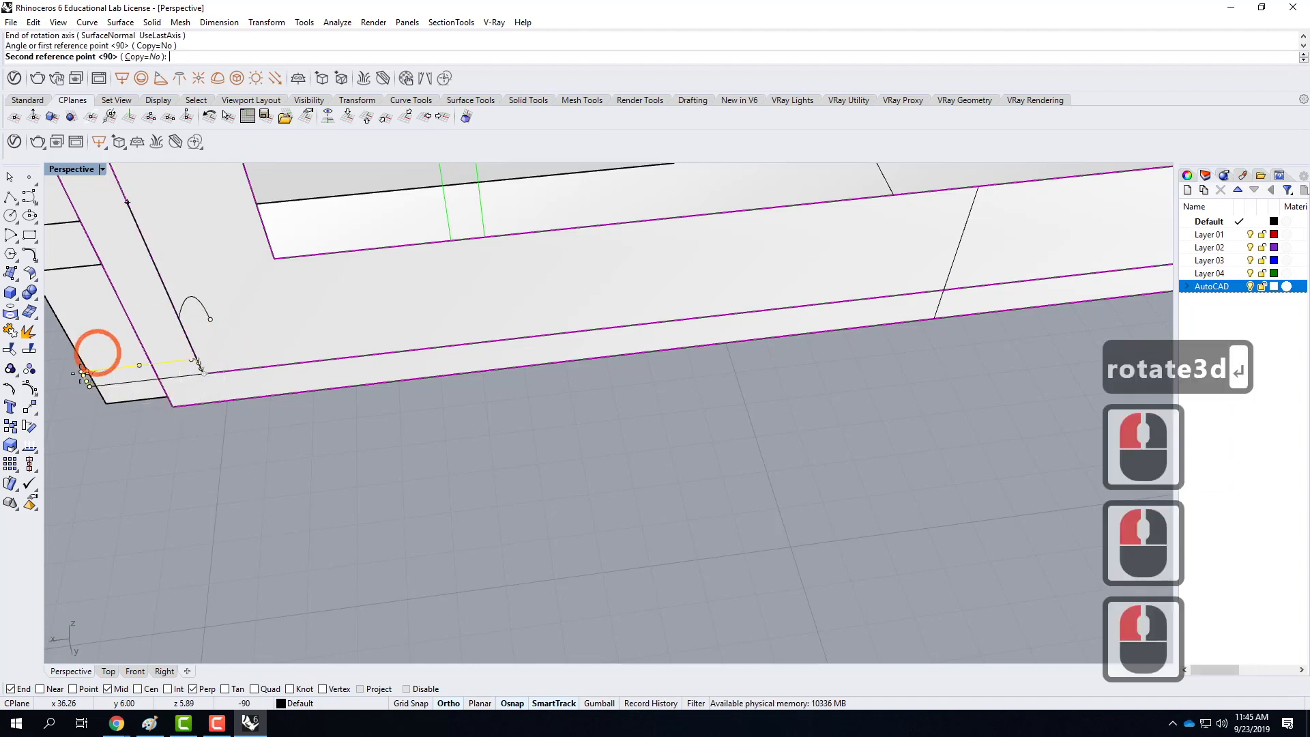
{"action": "left_click", "coordinate": [75, 468]}
{"action": "right_click_drag", "start_coordinate": [146, 467], "coordinate": [447, 372]}
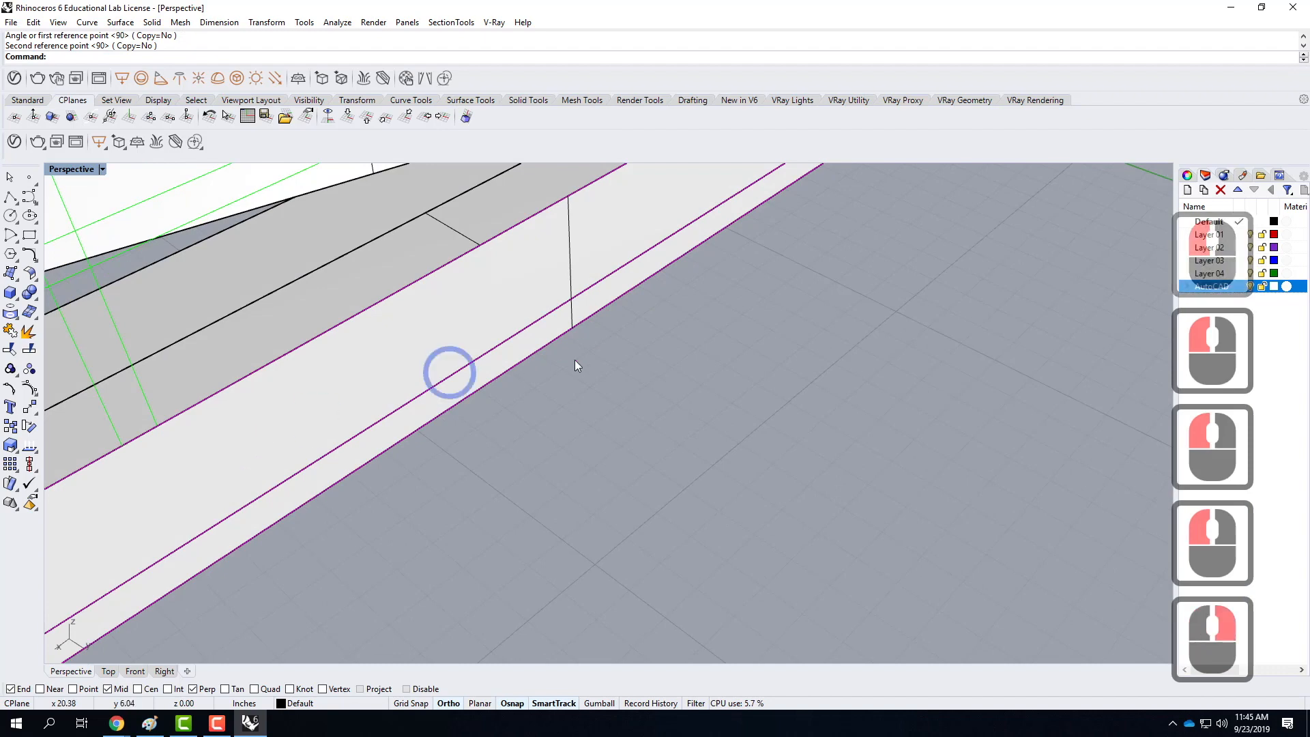
{"action": "scroll", "coordinate": [592, 367], "scroll_direction": "up", "scroll_amount": 8}
{"action": "scroll", "coordinate": [407, 486], "scroll_direction": "up", "scroll_amount": 4}
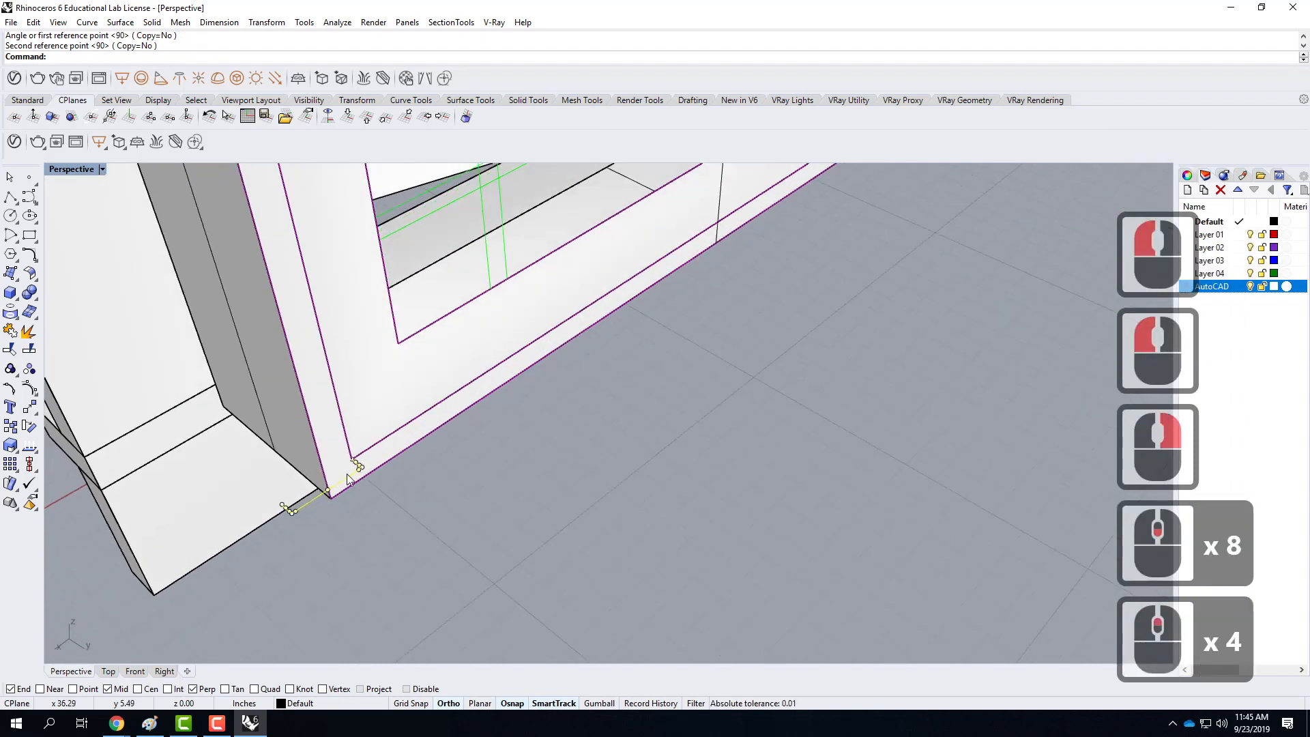
{"action": "key", "text": "Escape"}
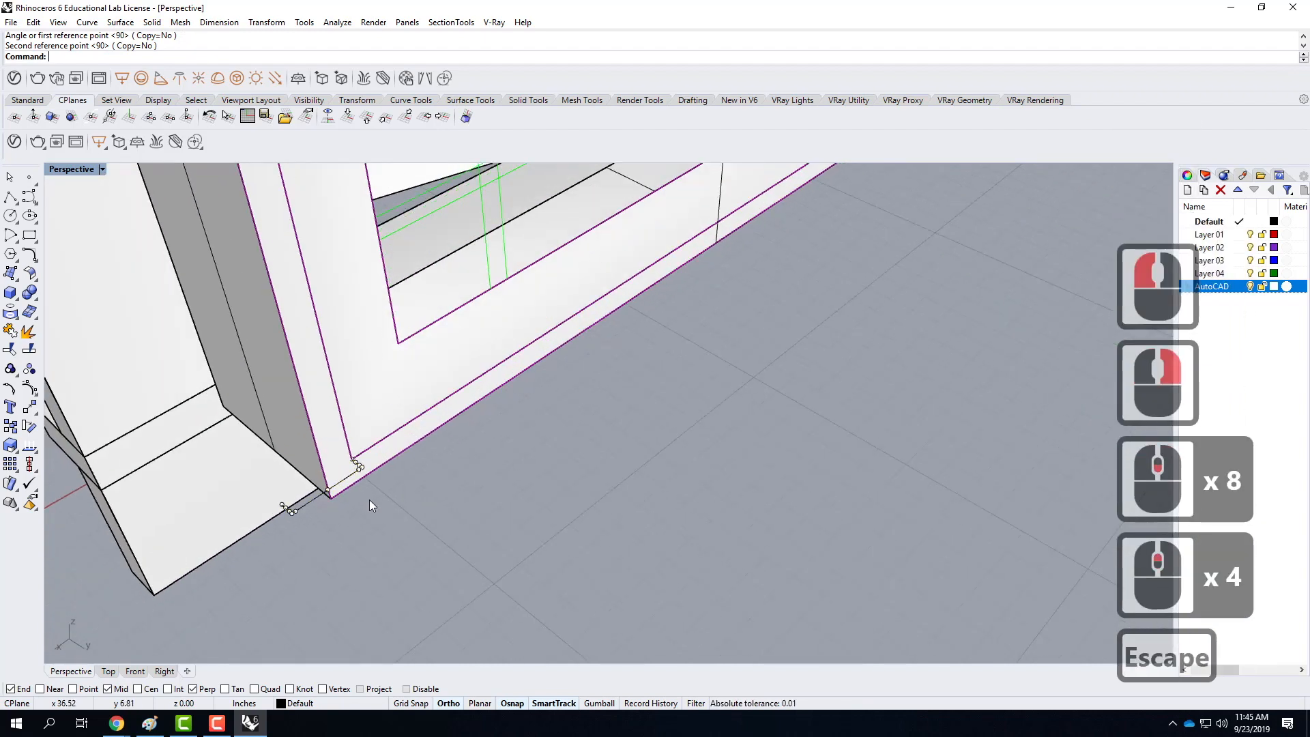
{"action": "scroll", "coordinate": [366, 471], "scroll_direction": "up", "scroll_amount": 3}
{"action": "key", "text": "Escape"}
{"action": "scroll", "coordinate": [365, 466], "scroll_direction": "up", "scroll_amount": 1}
{"action": "left_click", "coordinate": [350, 457]}
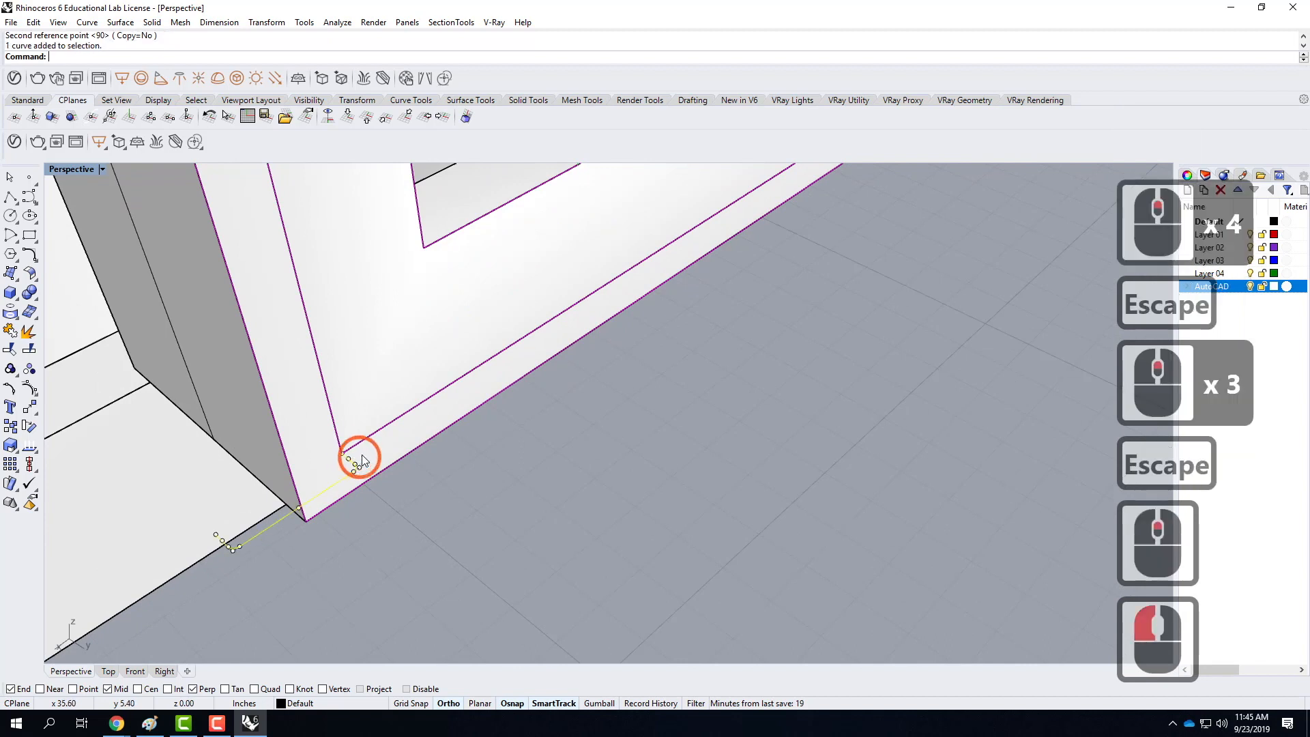
{"action": "key", "text": "Escape"}
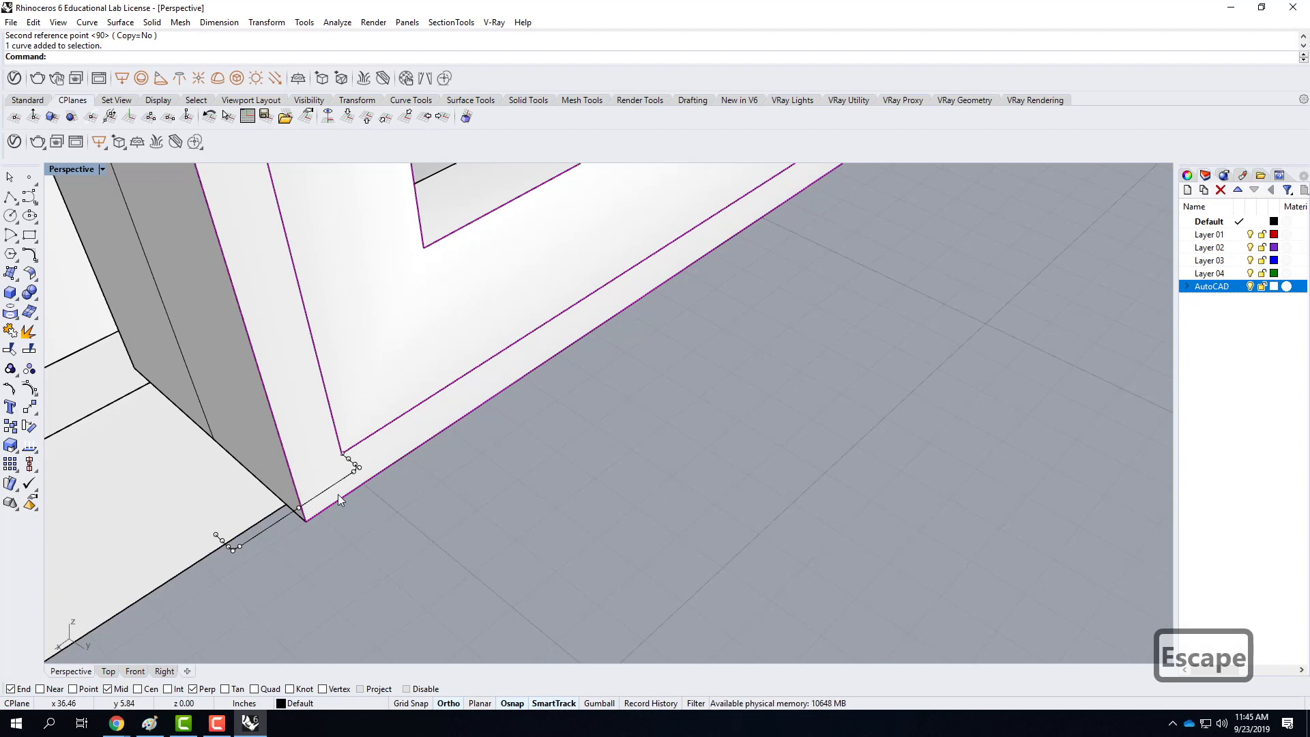
Step: Rotate the filleted profile 45 degrees in 3D about an axis through the outline corner perpendicular to the frame's face
{"action": "left_click", "coordinate": [349, 509]}
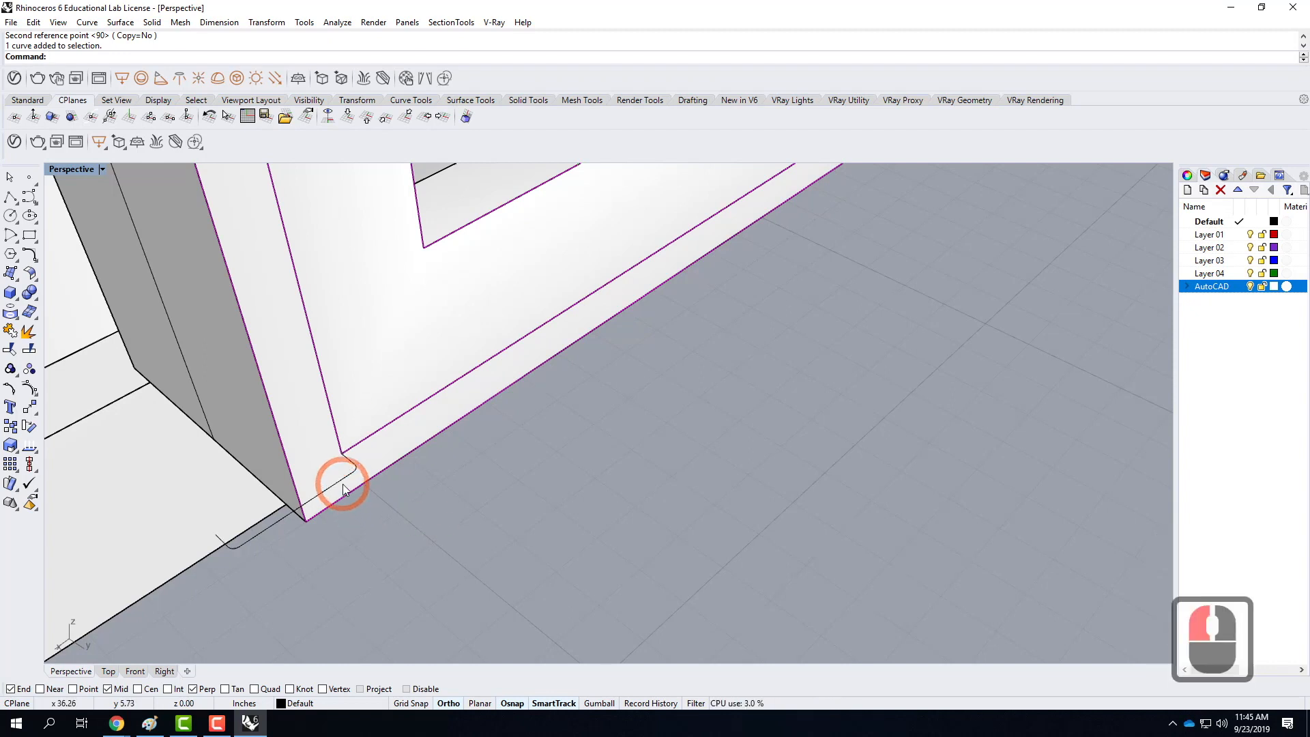
{"action": "left_click", "coordinate": [363, 456]}
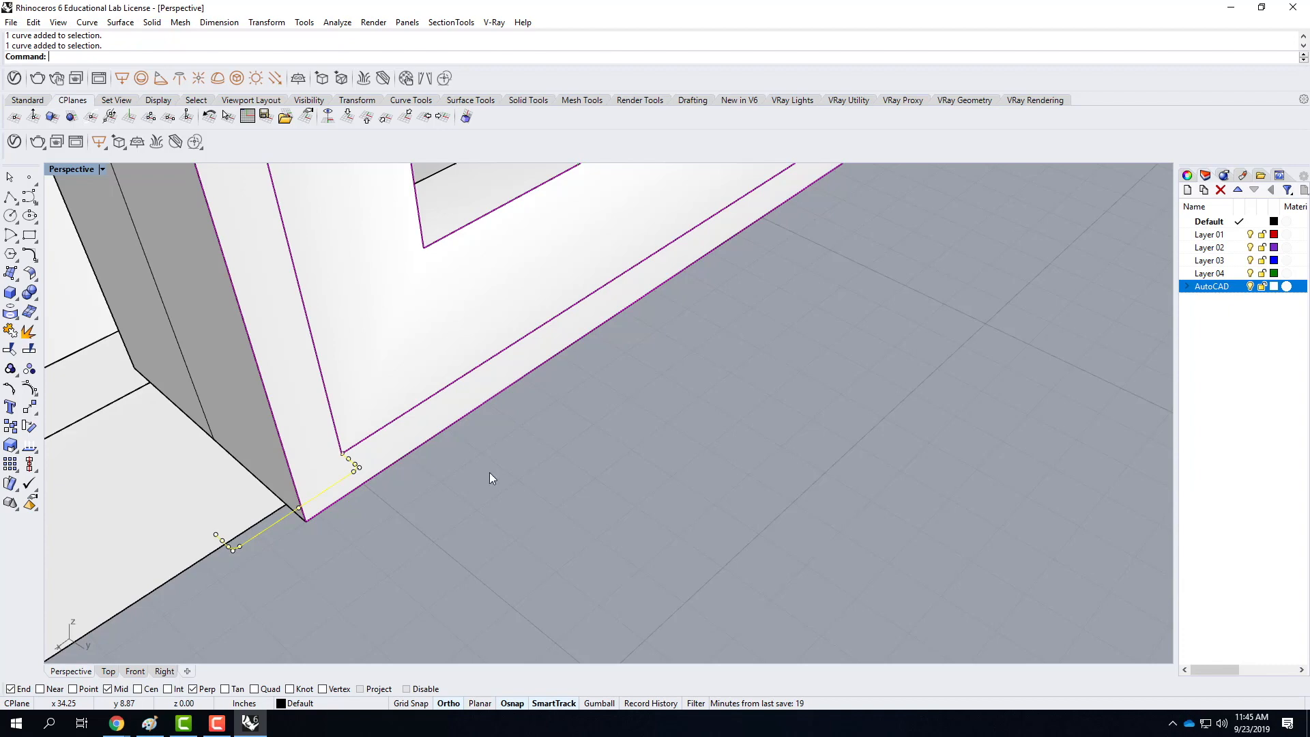
{"action": "key", "text": "BackSpace"}
{"action": "key", "text": "BackSpace"}
{"action": "key", "text": "BackSpace"}
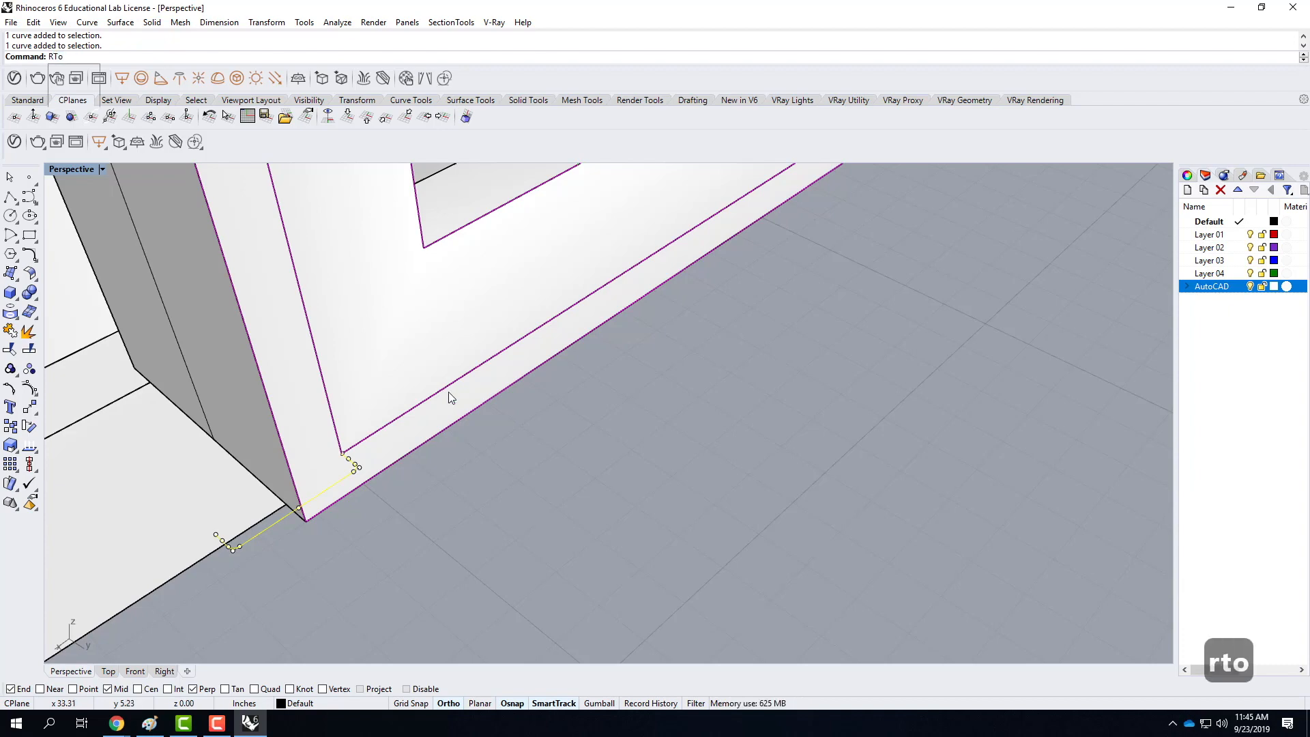
{"action": "type", "text": "rotat"}
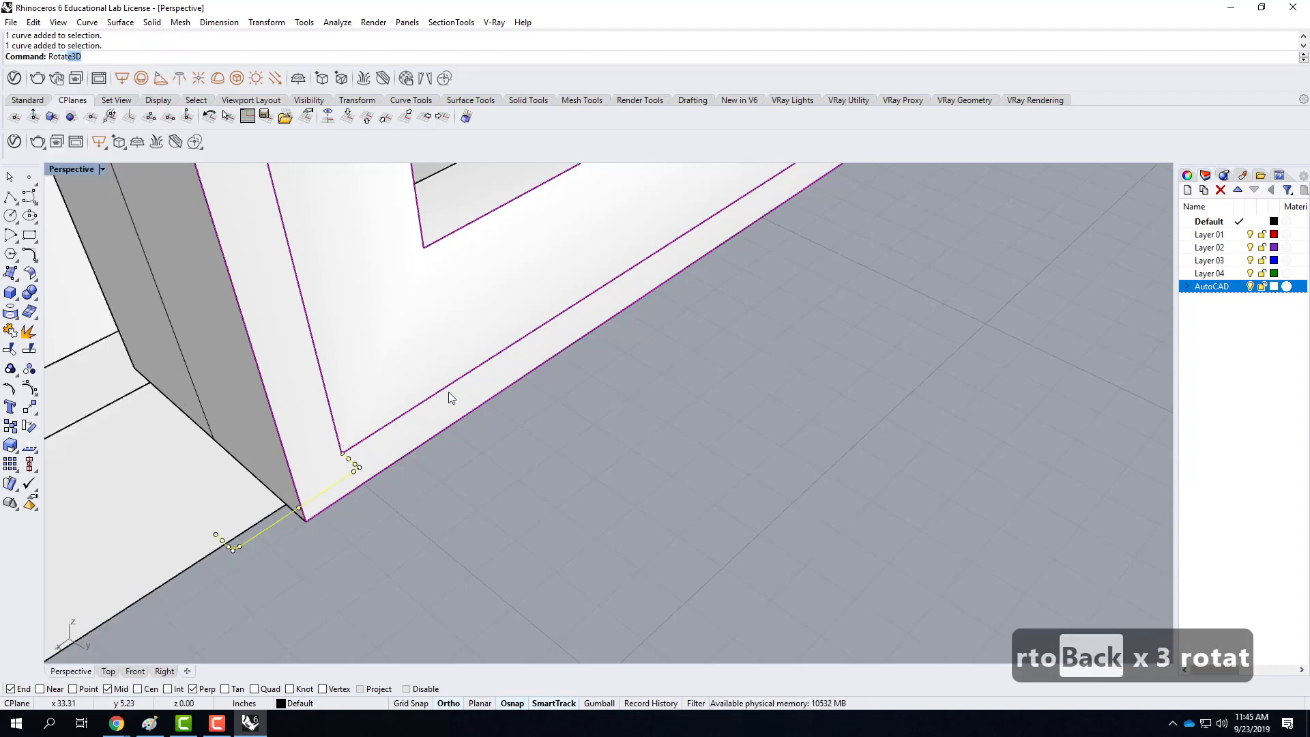
{"action": "key", "text": "Return"}
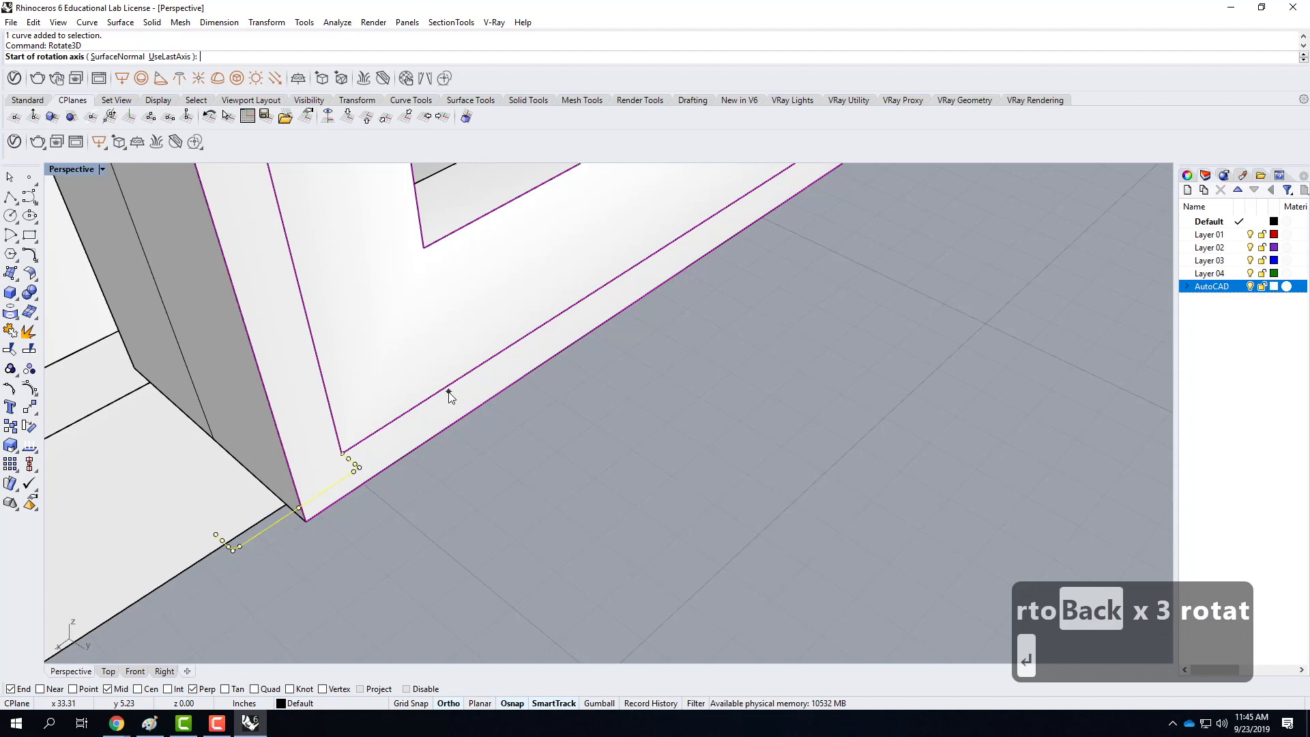
{"action": "left_click", "coordinate": [341, 453]}
{"action": "left_click", "coordinate": [447, 537]}
{"action": "left_click", "coordinate": [484, 403]}
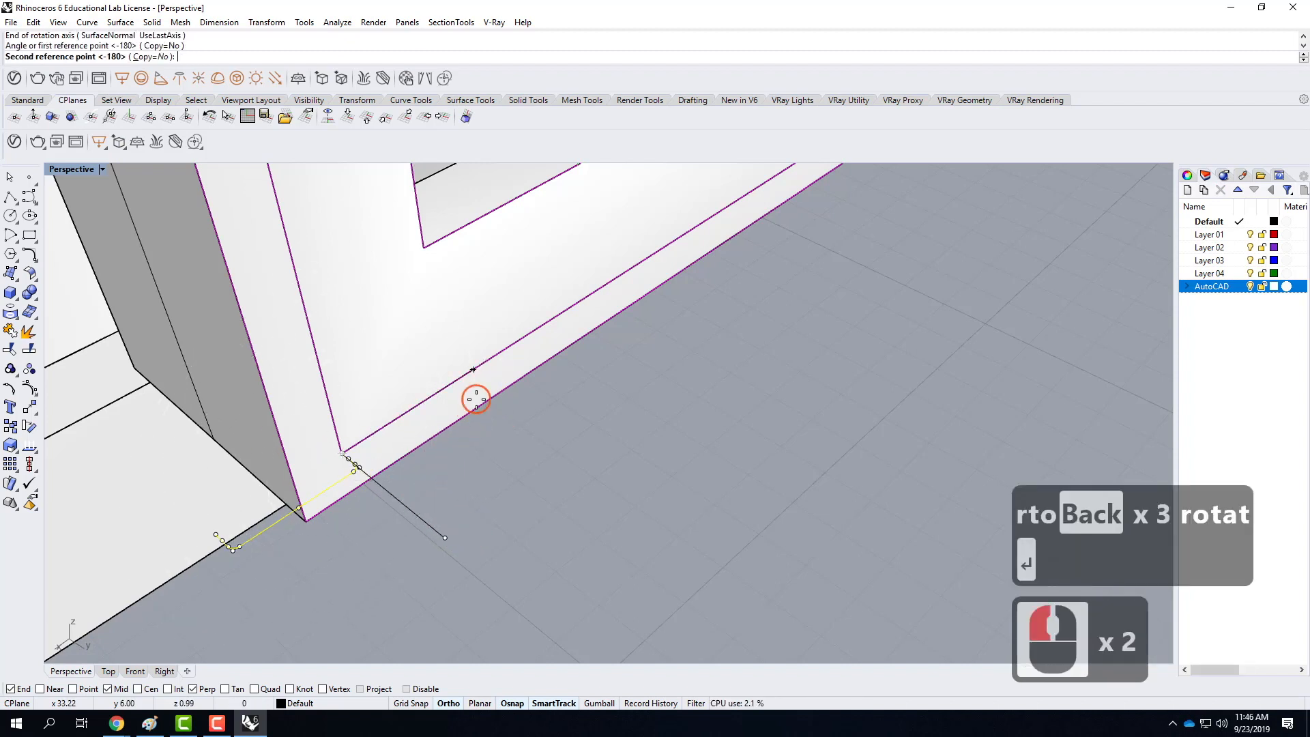
{"action": "type", "text": "45"}
{"action": "key", "text": "Return"}
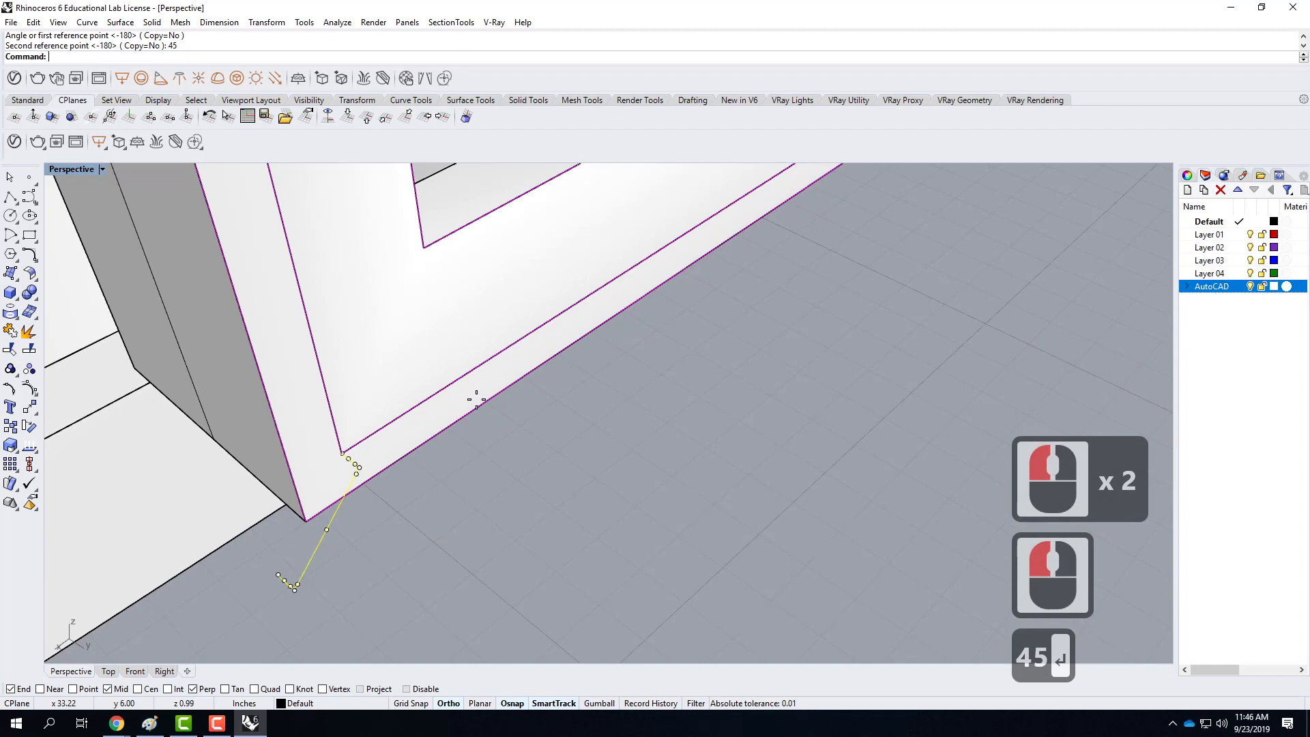
{"action": "left_click", "coordinate": [533, 534]}
Step: Sweep the filleted profile along the middle purple outline curve with Sweep1, using the Freeform frame style and unchanged cross sections
{"action": "scroll", "coordinate": [523, 435], "scroll_direction": "down", "scroll_amount": 3}
{"action": "right_click_drag", "start_coordinate": [584, 508], "coordinate": [623, 474]}
{"action": "scroll", "coordinate": [528, 482], "scroll_direction": "down", "scroll_amount": 3}
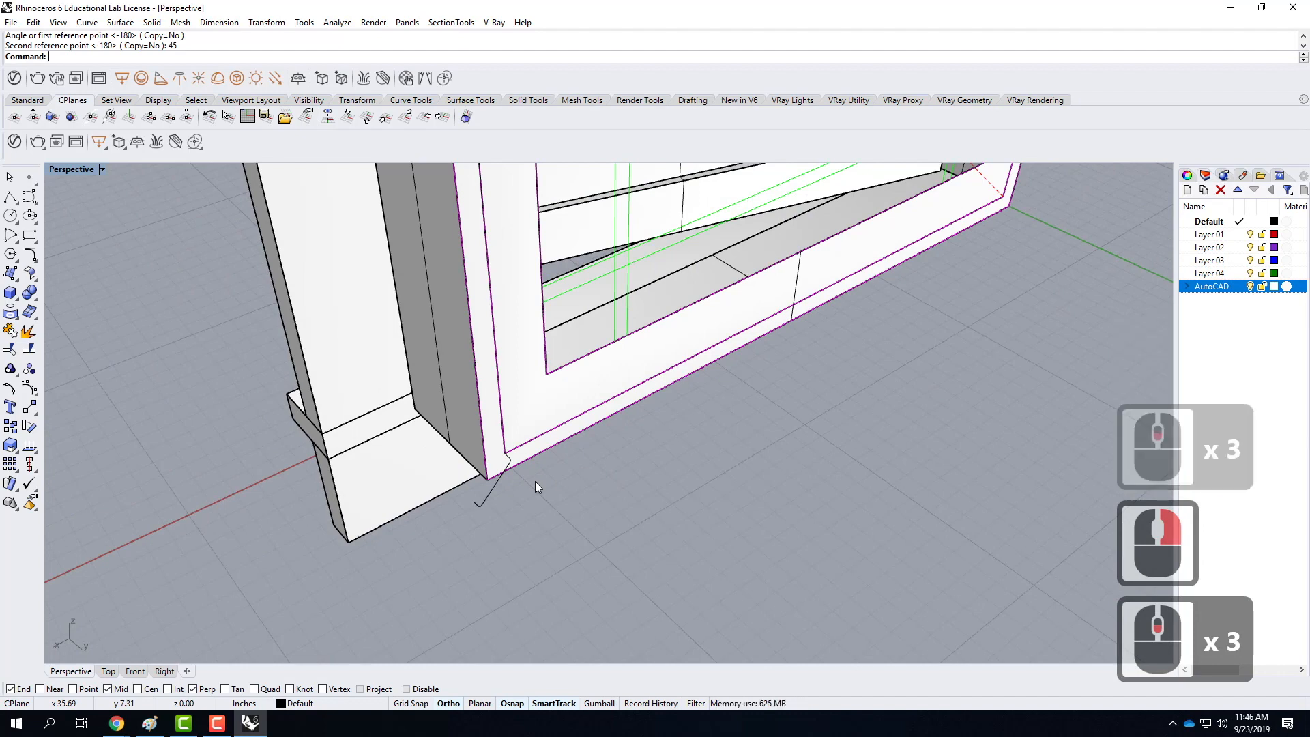
{"action": "type", "text": "s"}
{"action": "key", "text": "BackSpace"}
{"action": "type", "text": "swe"}
{"action": "key", "text": "Return"}
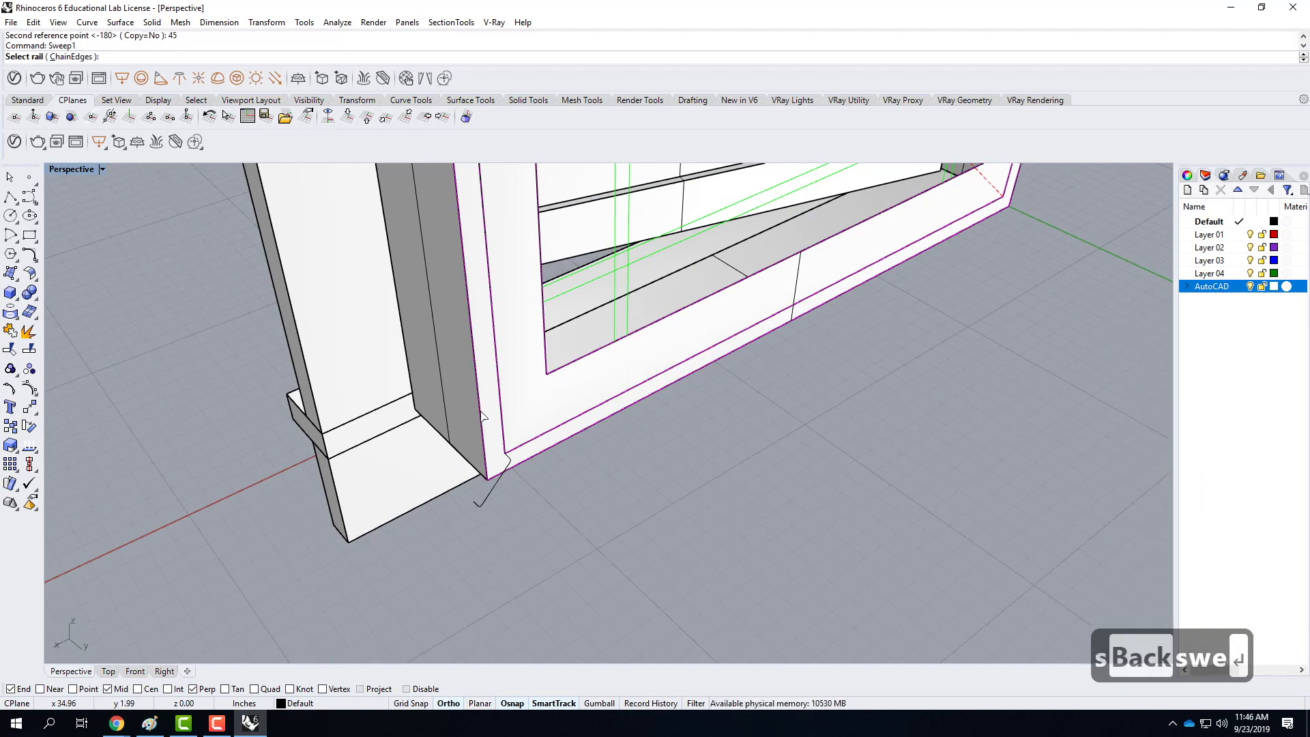
{"action": "left_click", "coordinate": [503, 424]}
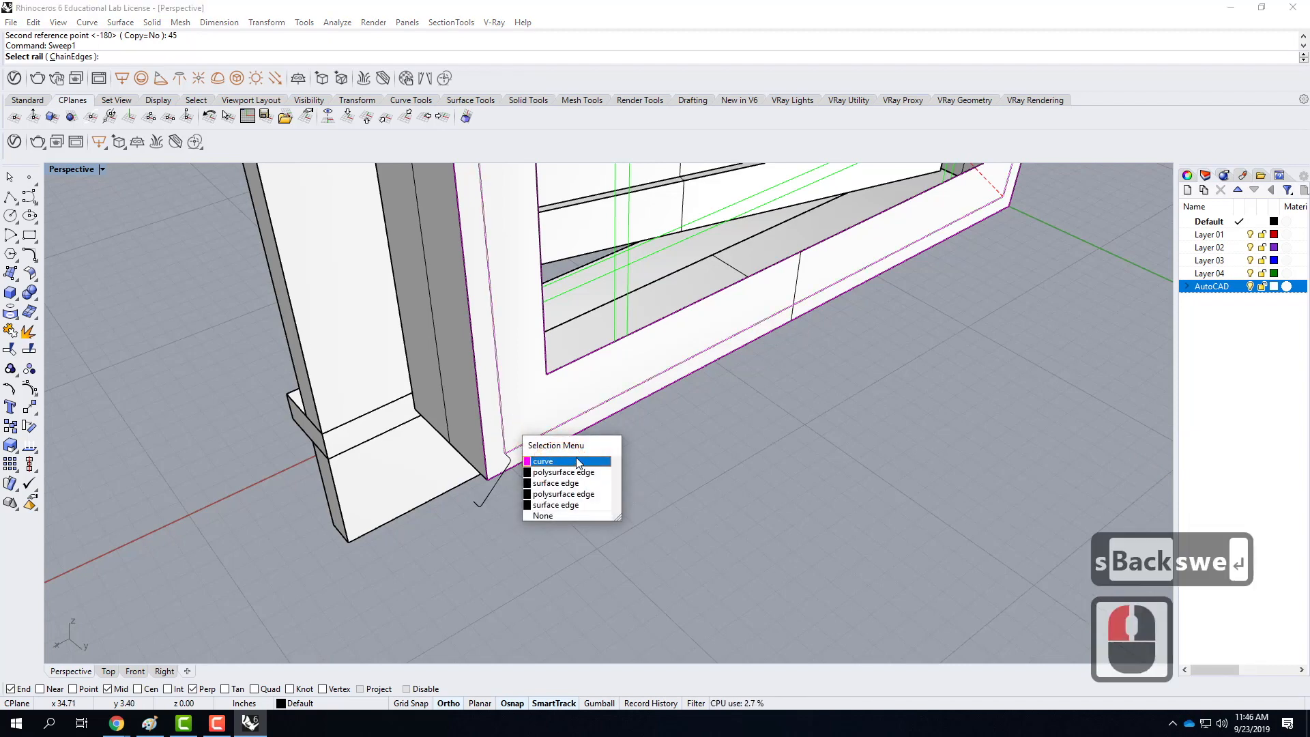
{"action": "left_click", "coordinate": [579, 465]}
{"action": "left_click", "coordinate": [497, 477]}
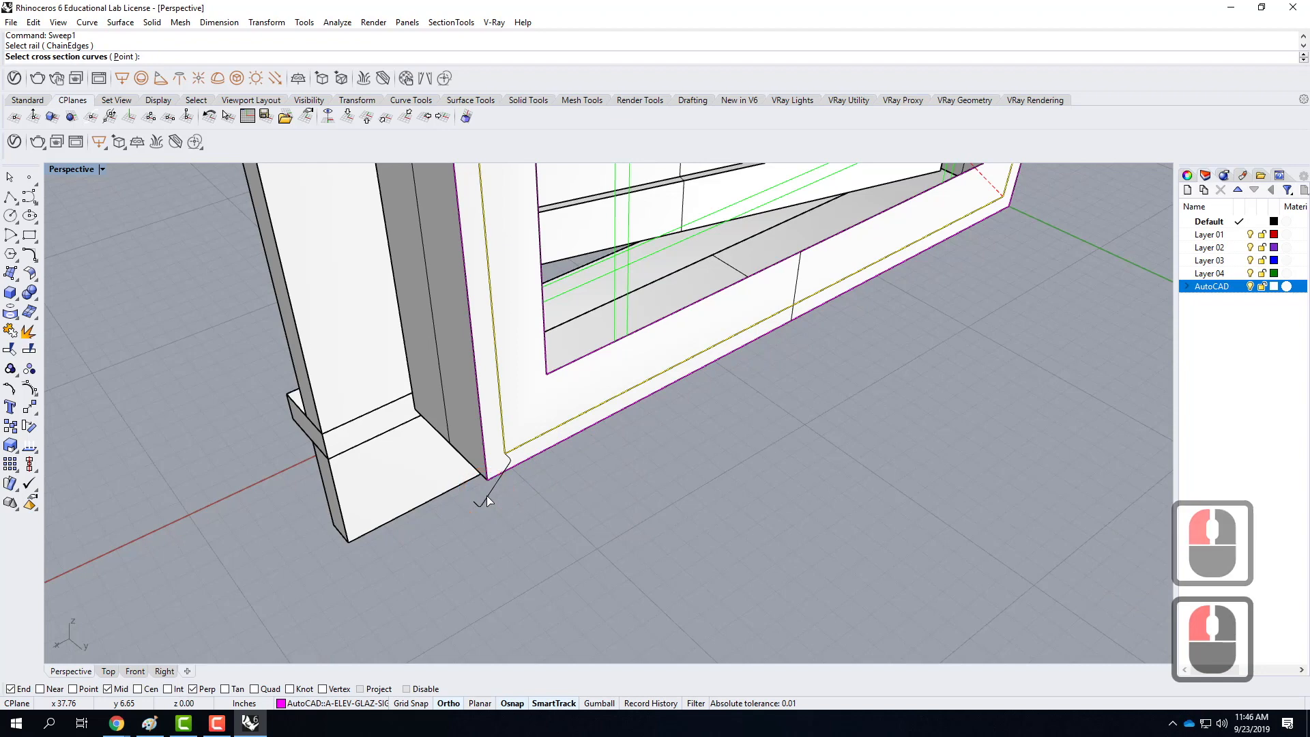
{"action": "left_click", "coordinate": [522, 496]}
{"action": "left_click", "coordinate": [605, 506]}
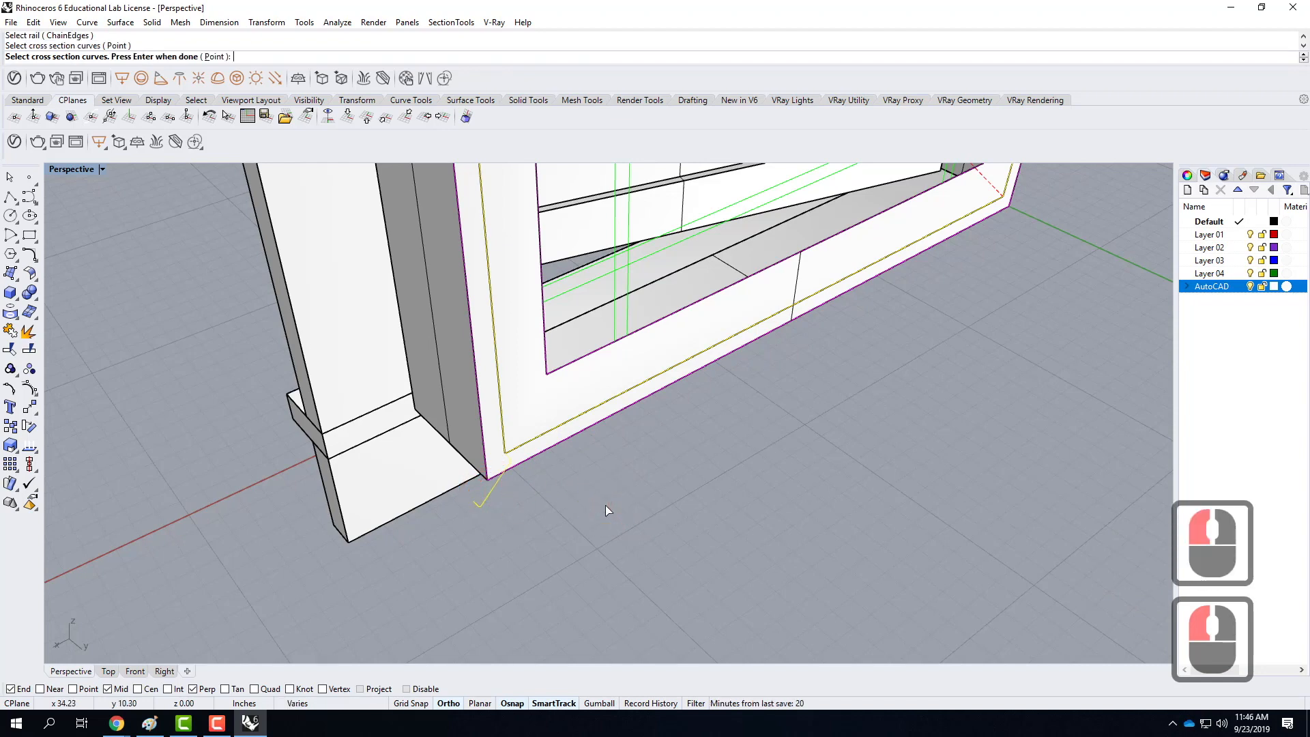
{"action": "key", "text": "Return"}
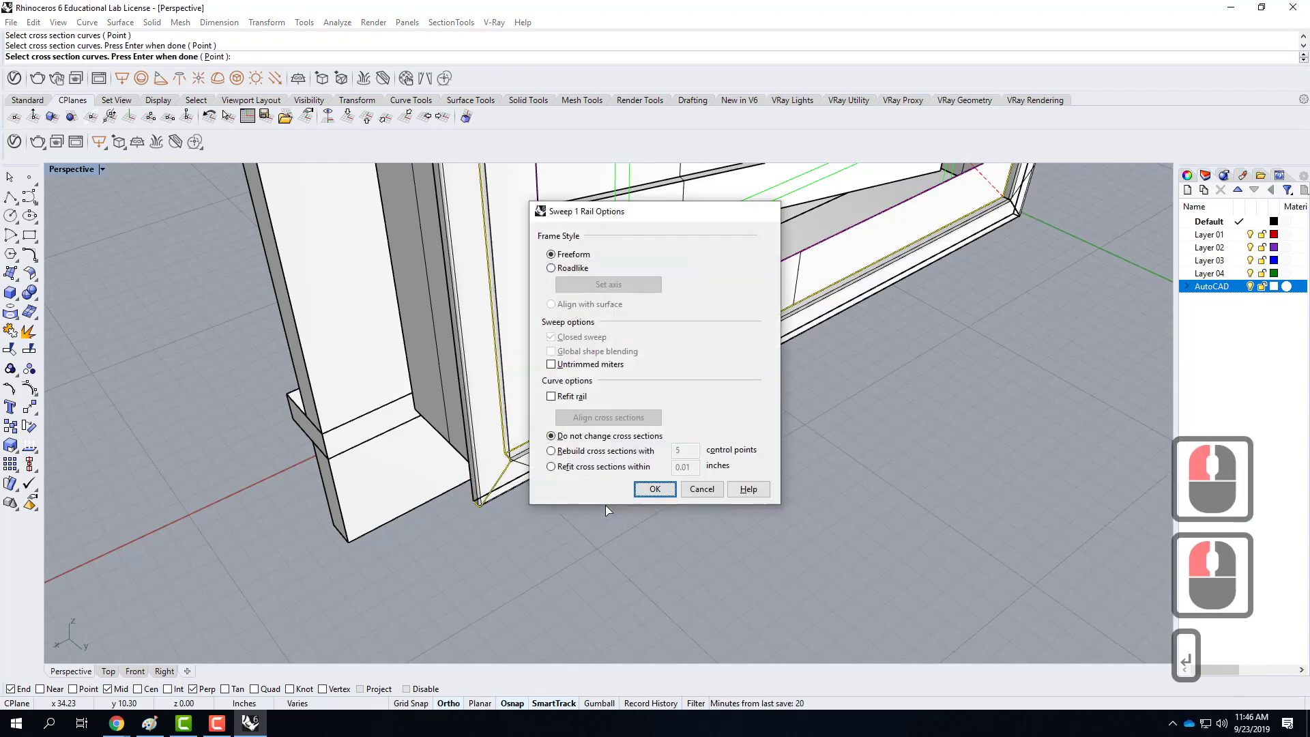
{"action": "key", "text": "Return"}
Step: Examine the swept trim around the whole frame and at its lower mitred corner
{"action": "left_click", "coordinate": [570, 536]}
{"action": "scroll", "coordinate": [613, 539], "scroll_direction": "down", "scroll_amount": 5}
{"action": "right_click_drag", "start_coordinate": [613, 535], "coordinate": [638, 503]}
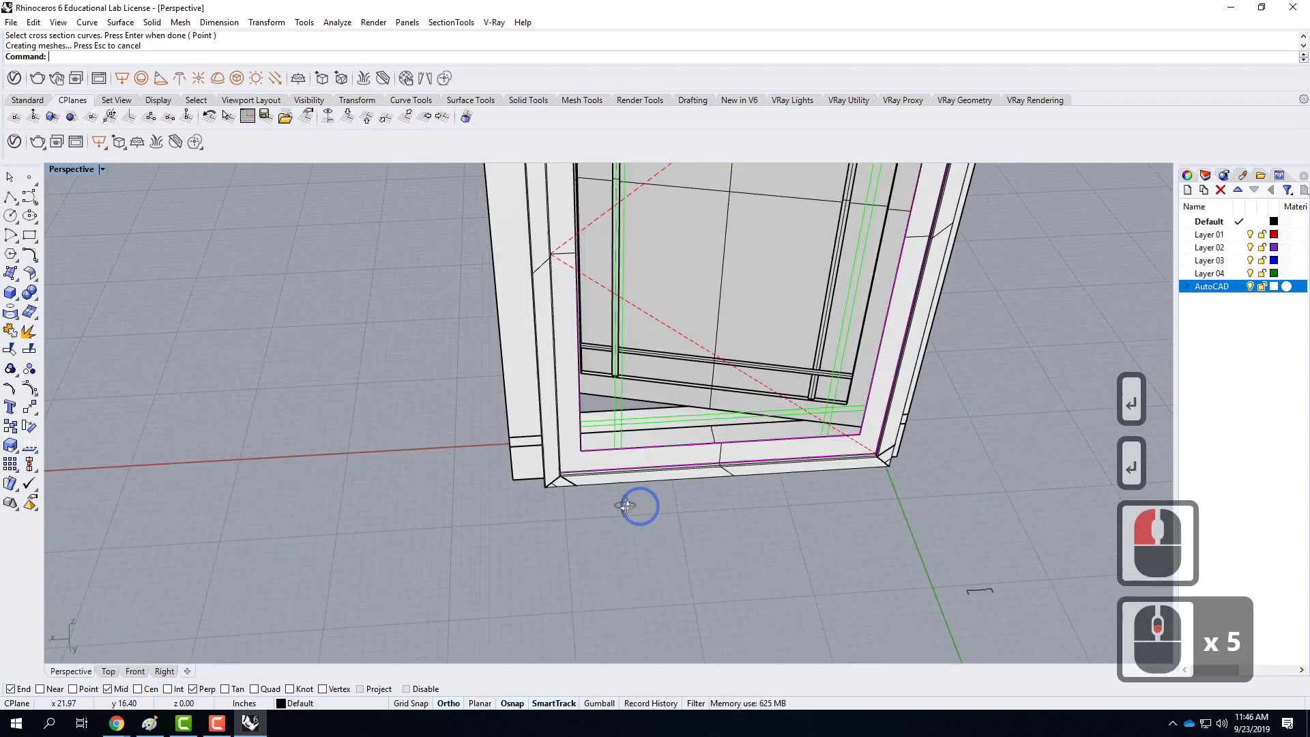
{"action": "scroll", "coordinate": [560, 500], "scroll_direction": "down", "scroll_amount": 5}
{"action": "scroll", "coordinate": [658, 334], "scroll_direction": "up", "scroll_amount": 4}
{"action": "right_click_drag", "start_coordinate": [658, 334], "coordinate": [753, 266]}
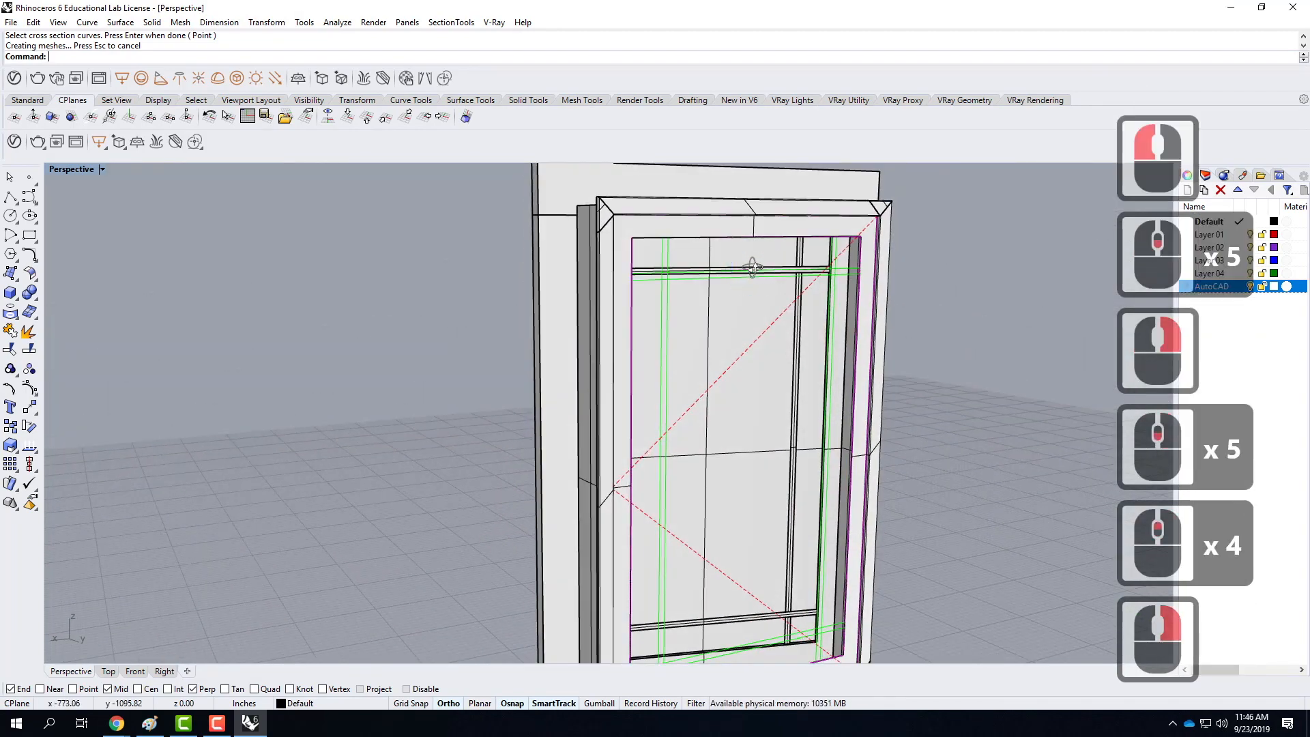
{"action": "scroll", "coordinate": [629, 294], "scroll_direction": "down", "scroll_amount": 3}
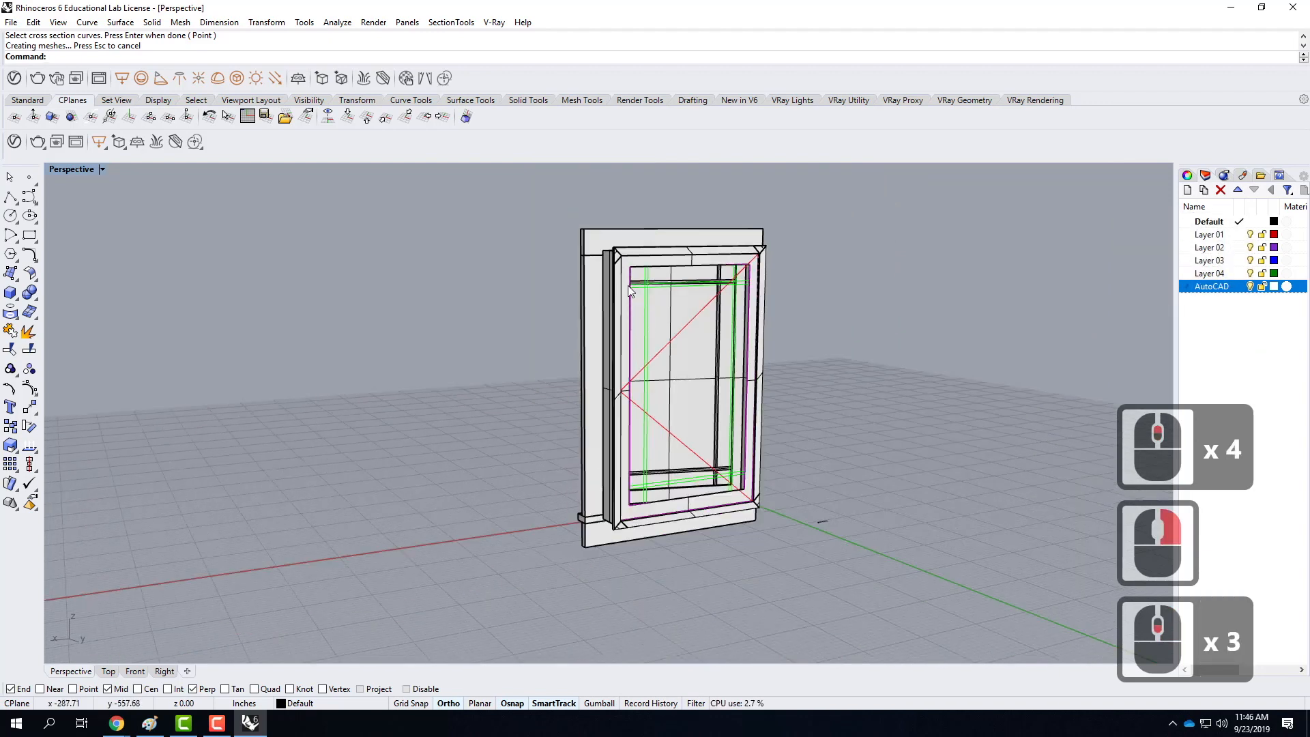
{"action": "scroll", "coordinate": [621, 544], "scroll_direction": "up", "scroll_amount": 10}
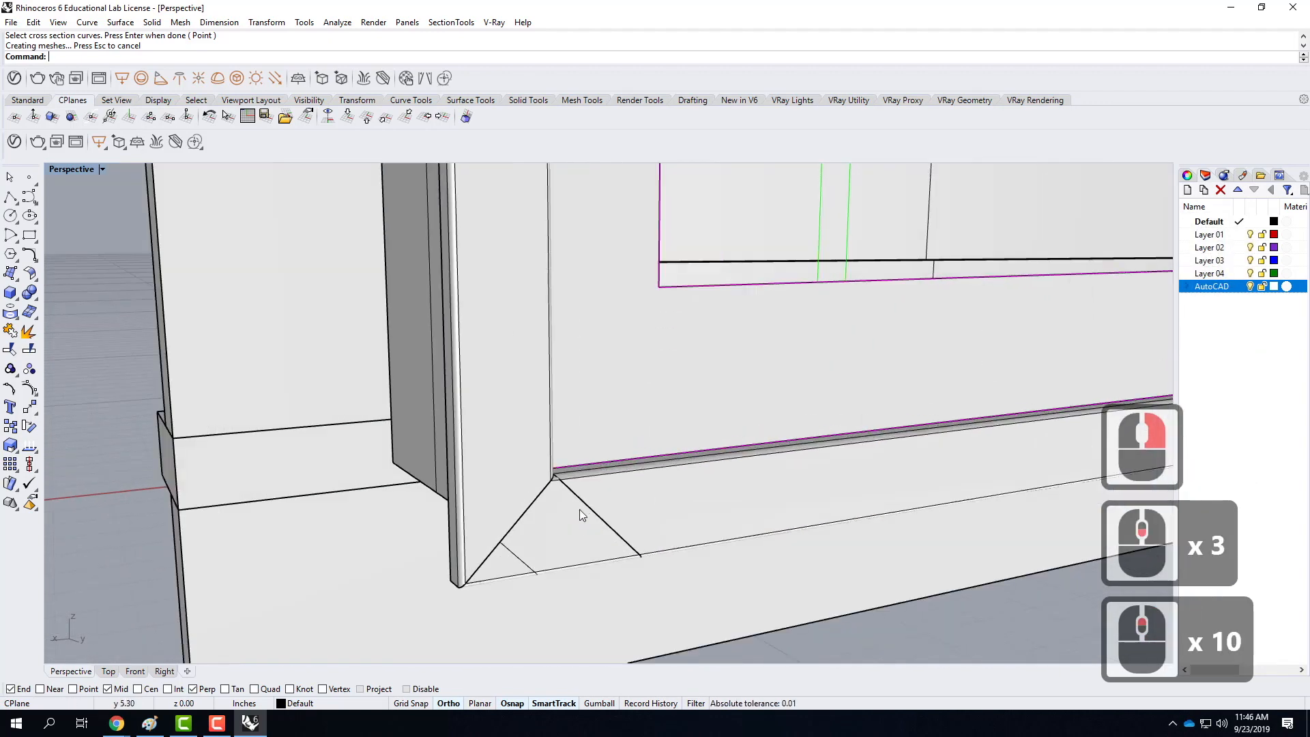
{"action": "left_click", "coordinate": [647, 513]}
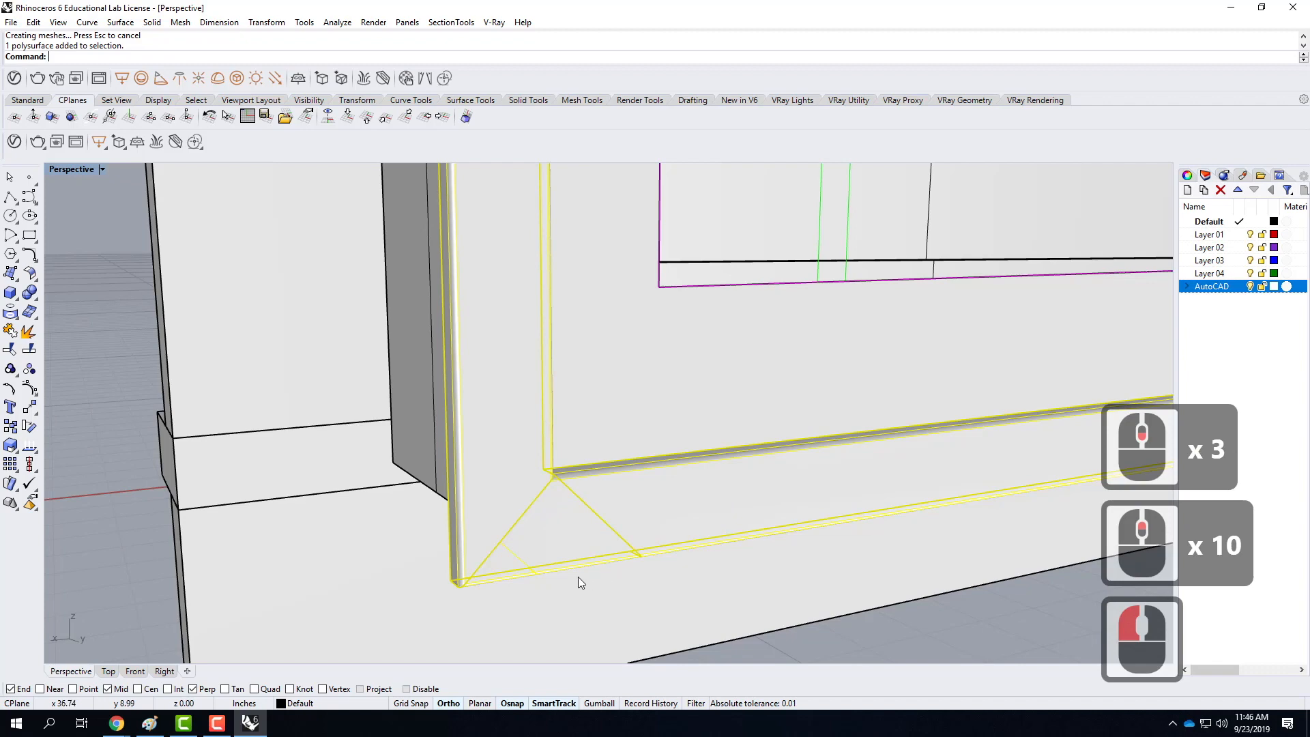
{"action": "scroll", "coordinate": [431, 591], "scroll_direction": "down", "scroll_amount": 5}
{"action": "key", "text": "Escape"}
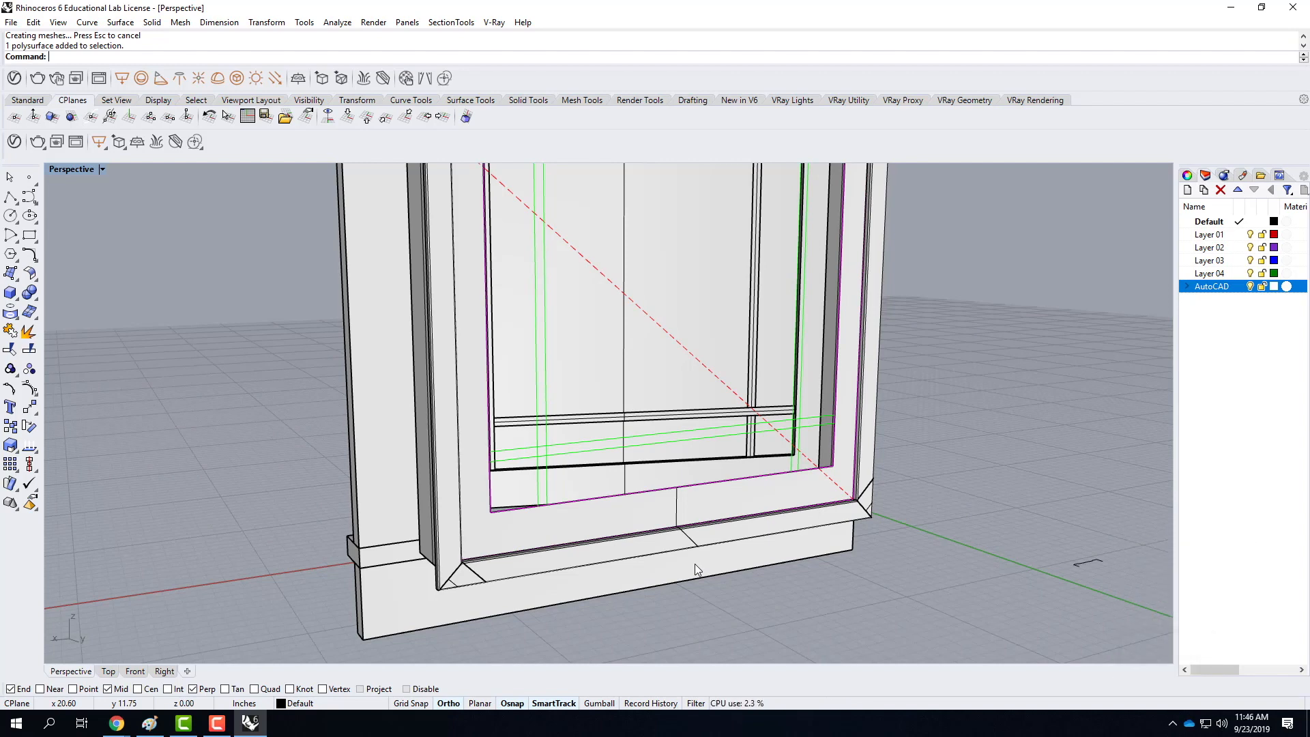
Step: Delete the flat front surface of the frame inside the swept trim
{"action": "right_click_drag", "start_coordinate": [693, 557], "coordinate": [715, 507]}
{"action": "left_click", "coordinate": [728, 492]}
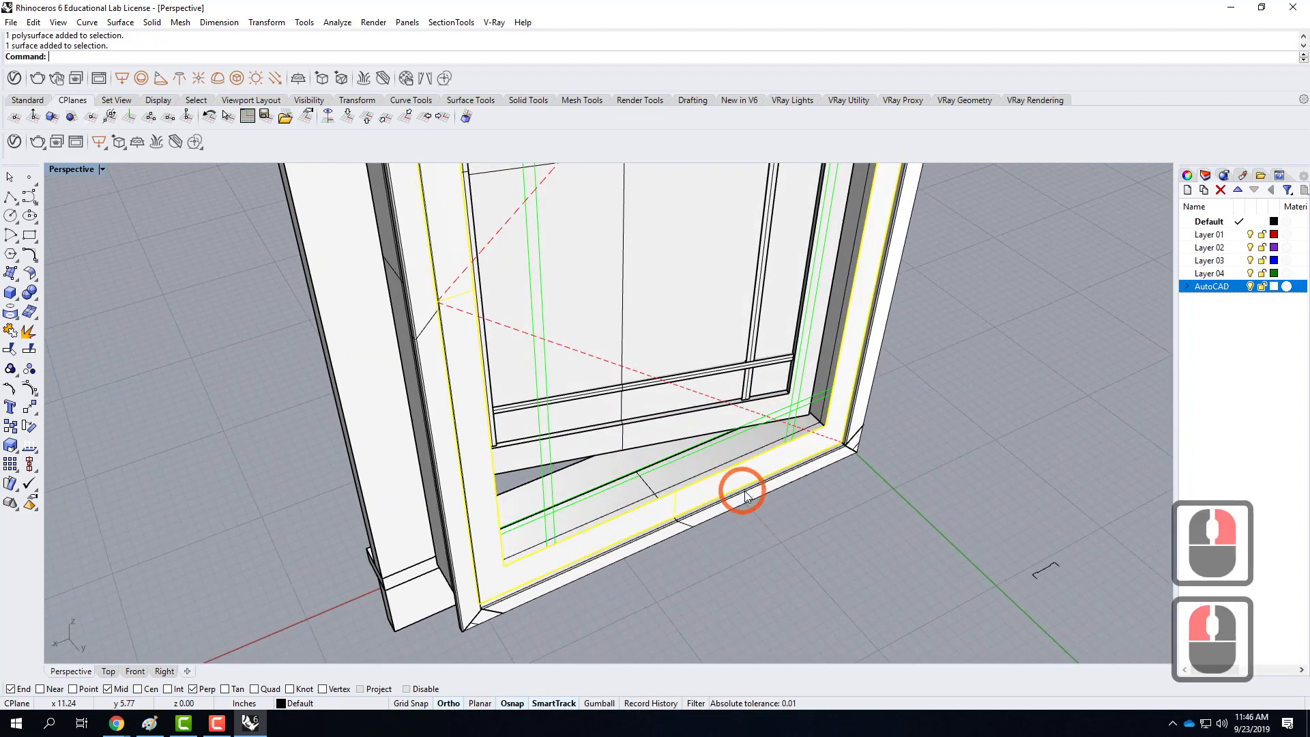
{"action": "key", "text": "Delete"}
Step: Inspect the window from its opposite side, selecting the whole assembly and zooming to the selection
{"action": "right_click_drag", "start_coordinate": [908, 508], "coordinate": [936, 514]}
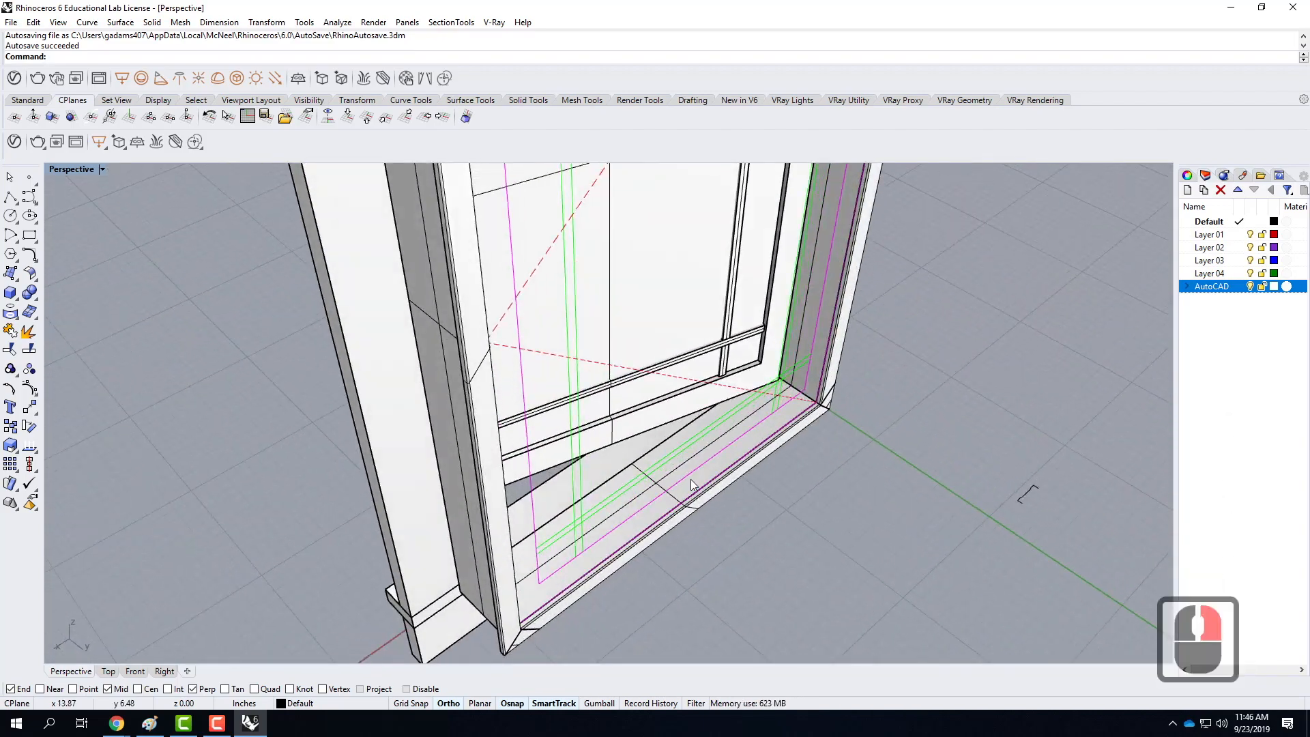
{"action": "scroll", "coordinate": [547, 487], "scroll_direction": "down", "scroll_amount": 4}
{"action": "right_click_drag", "start_coordinate": [547, 487], "coordinate": [675, 515]}
{"action": "scroll", "coordinate": [584, 546], "scroll_direction": "down", "scroll_amount": 5}
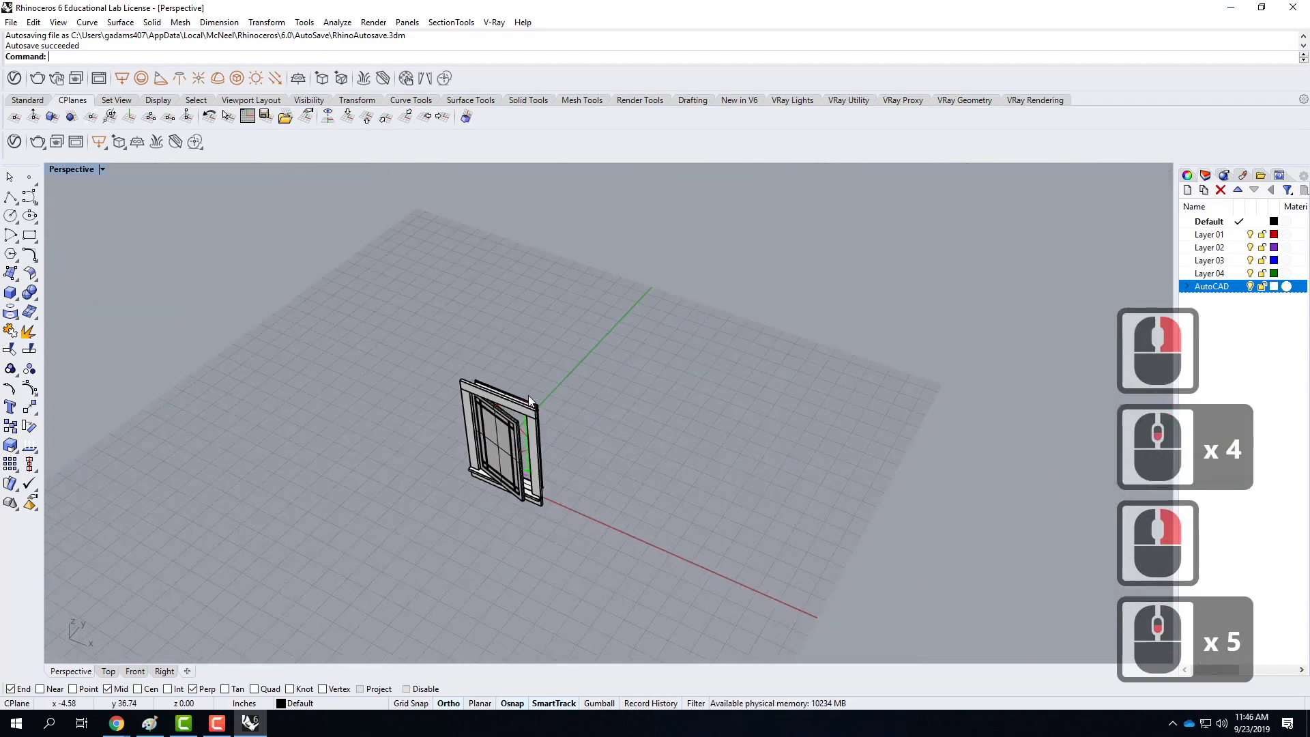
{"action": "scroll", "coordinate": [395, 379], "scroll_direction": "up", "scroll_amount": 4}
{"action": "scroll", "coordinate": [439, 330], "scroll_direction": "down", "scroll_amount": 2}
{"action": "right_click_drag", "start_coordinate": [439, 330], "coordinate": [419, 322]}
{"action": "left_click_drag", "start_coordinate": [334, 280], "coordinate": [631, 638]}
{"action": "type", "text": "z"}
{"action": "key", "text": "Return"}
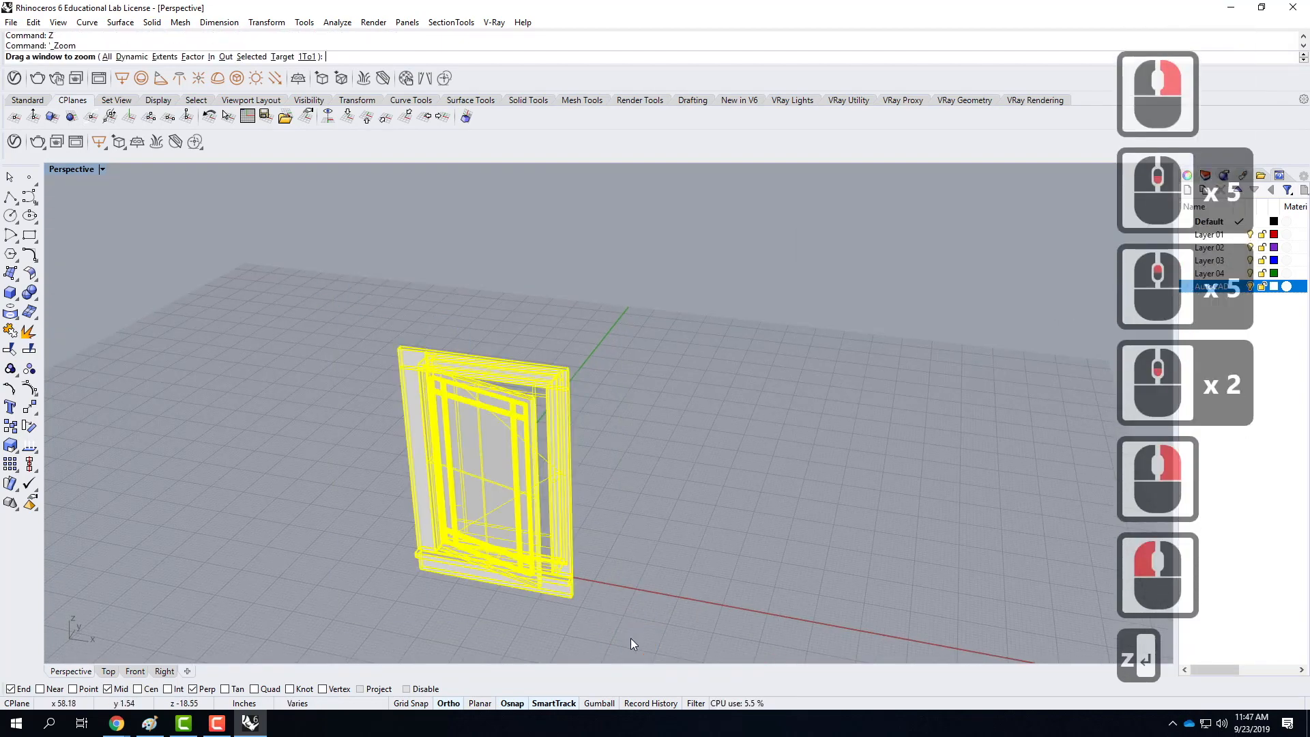
{"action": "type", "text": "s"}
{"action": "key", "text": "Return"}
{"action": "mouse_move", "coordinate": [878, 417]}
{"action": "right_mouse_down"}
{"action": "mouse_move", "coordinate": [667, 357]}
{"action": "mouse_move", "coordinate": [893, 375]}
{"action": "mouse_move", "coordinate": [810, 370]}
{"action": "right_mouse_up"}
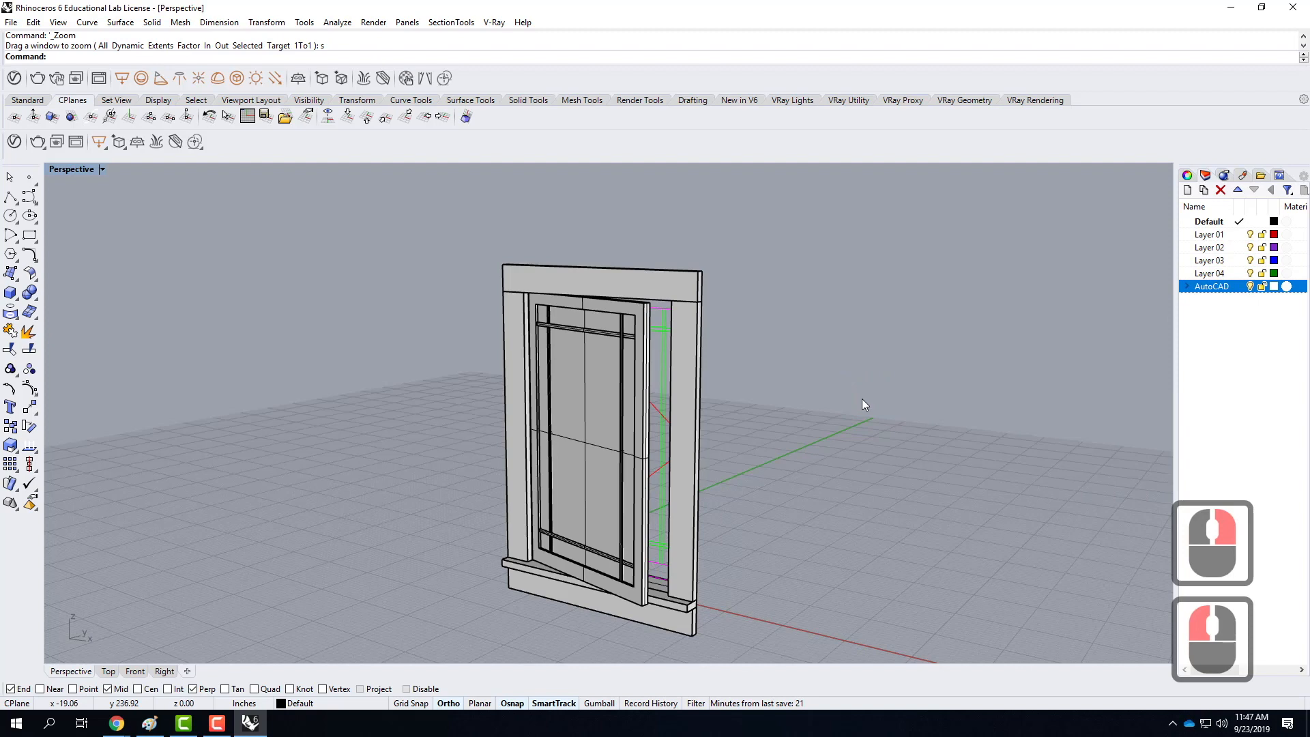
Step: Open the V-Ray Asset Editor and expand its material library categories
{"action": "left_click", "coordinate": [14, 141]}
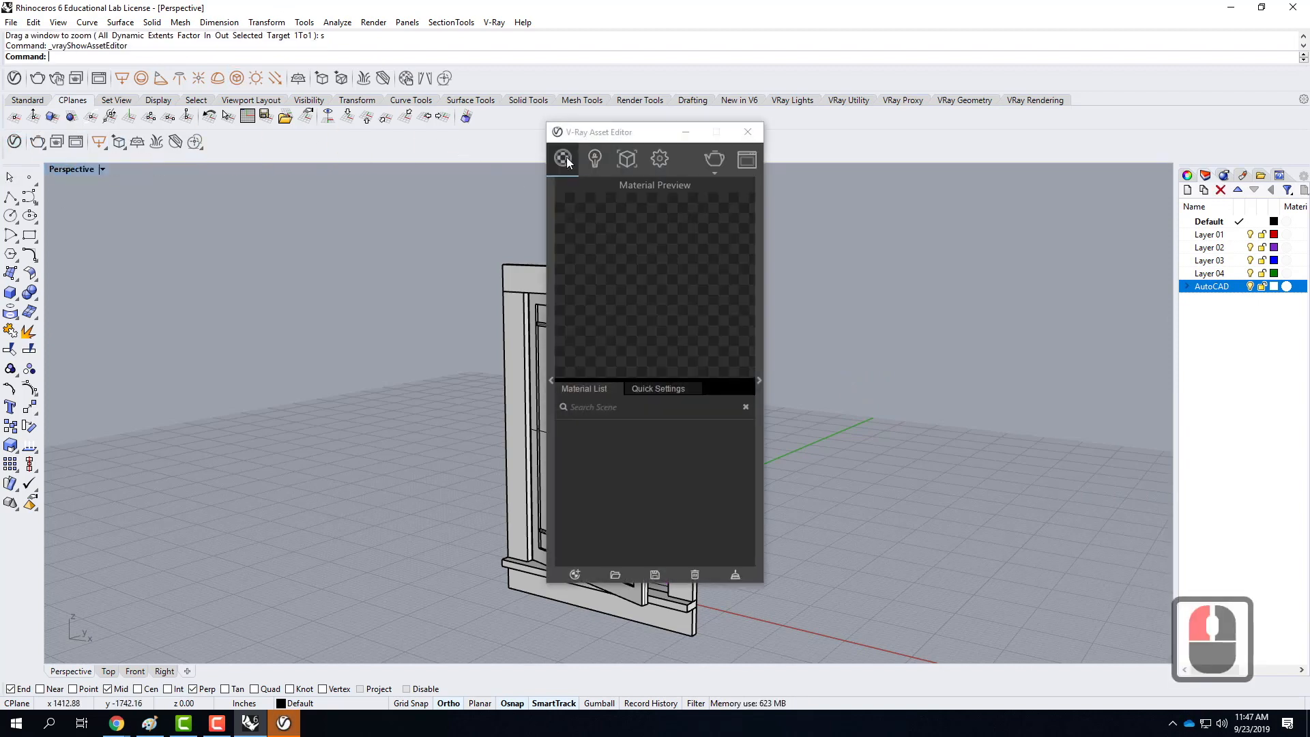
{"action": "left_click", "coordinate": [549, 376]}
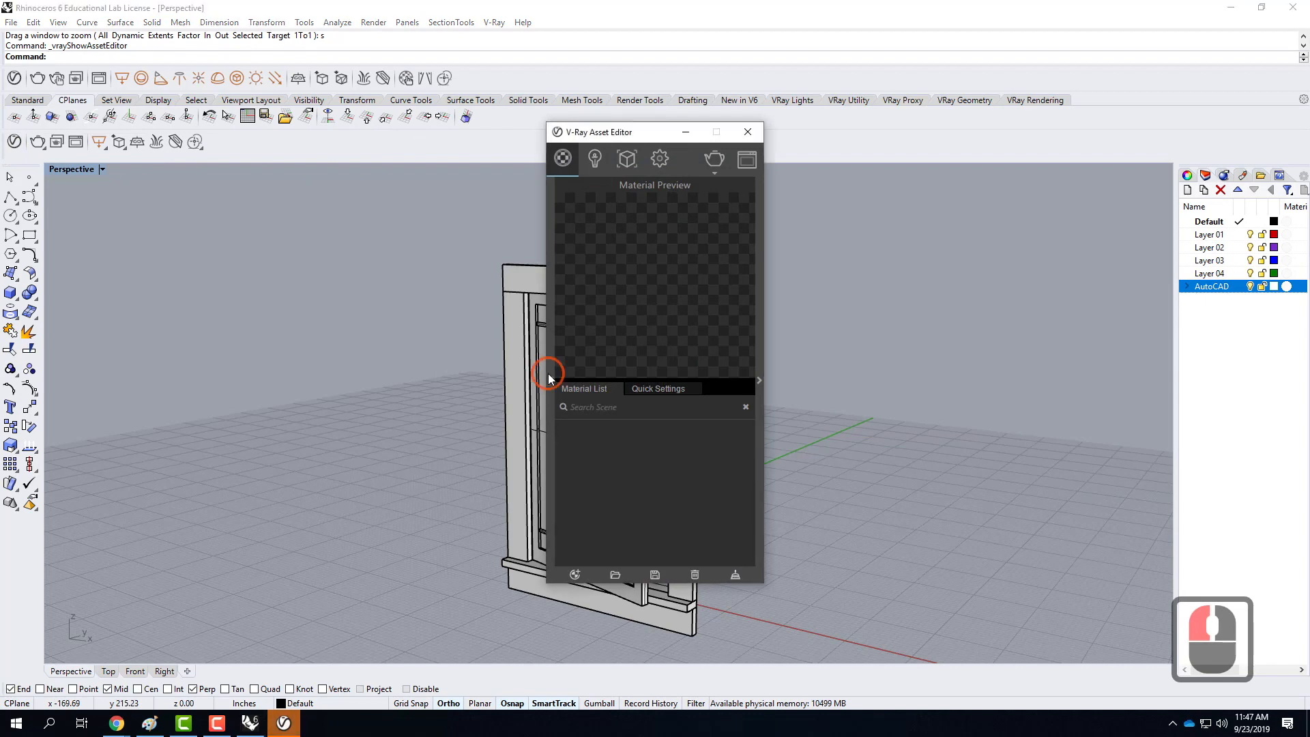
{"action": "left_click", "coordinate": [473, 259]}
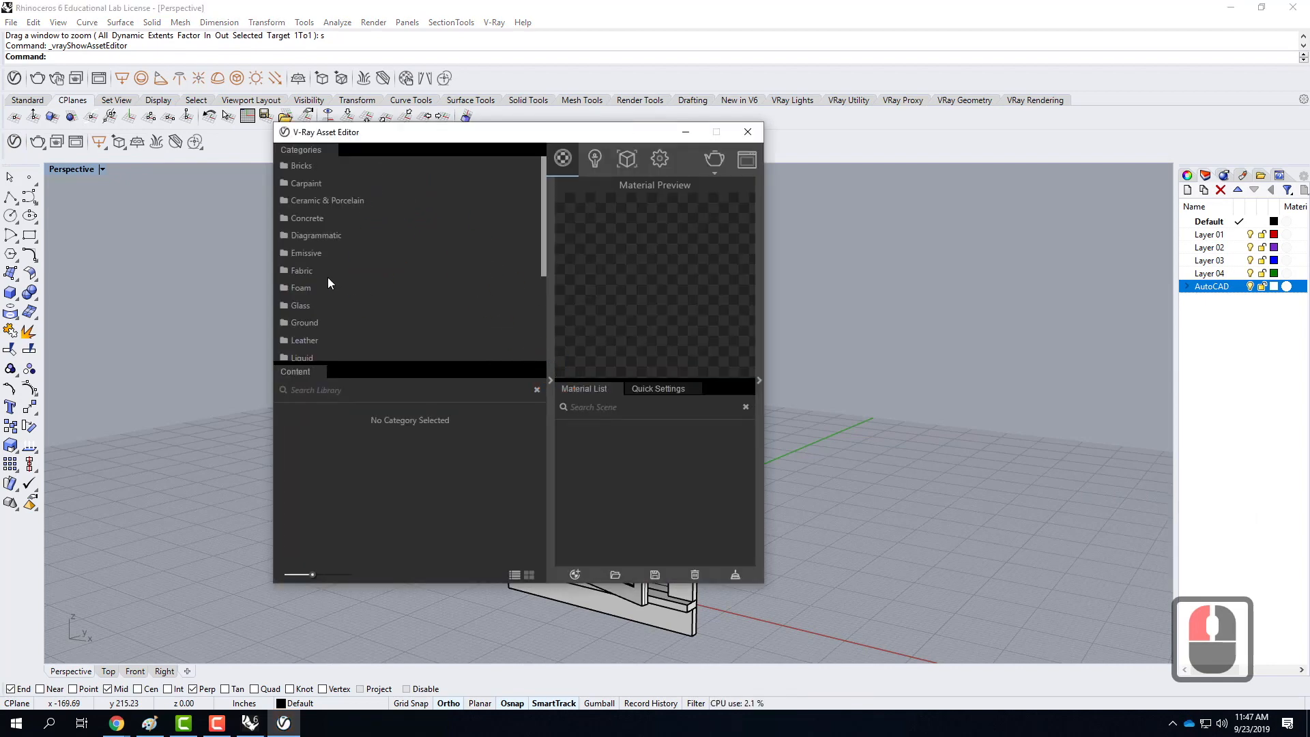
Step: Add the Glass material from the library's Glass category to the scene's material list and select the window's glass pane
{"action": "left_click", "coordinate": [299, 305]}
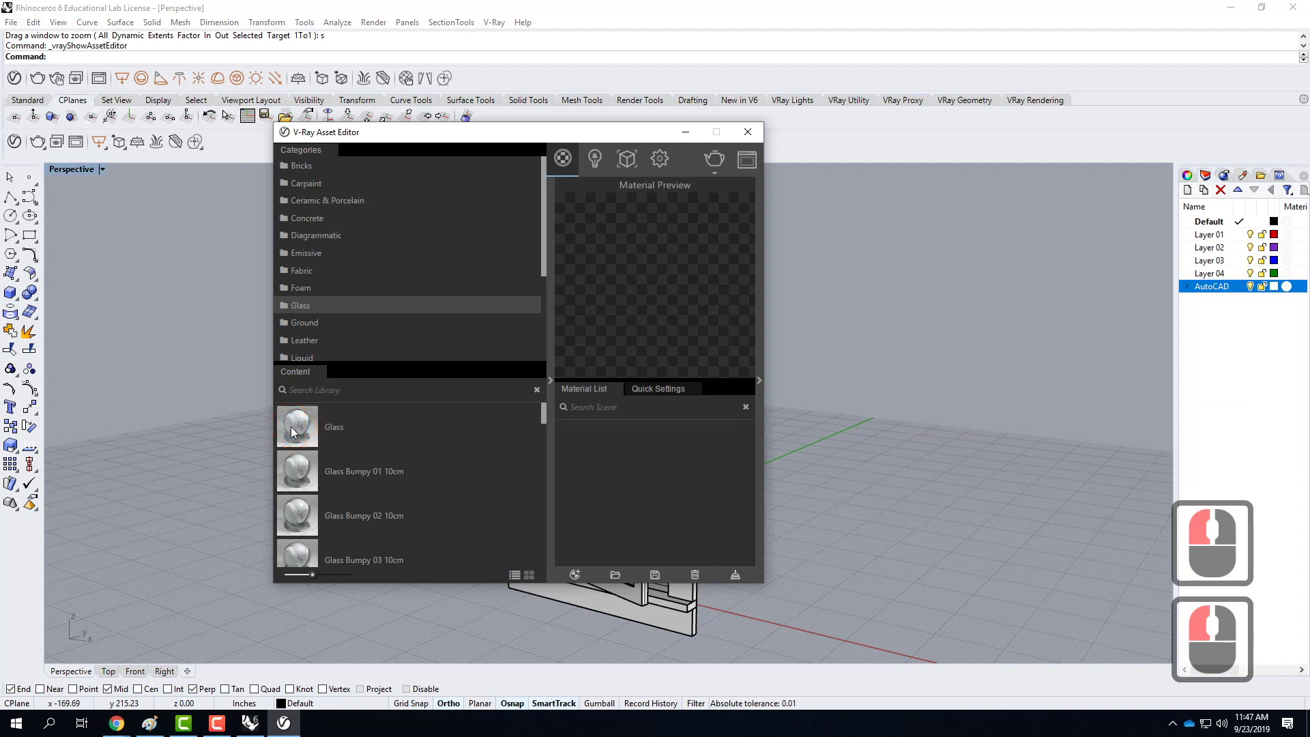
{"action": "left_click_drag", "start_coordinate": [325, 426], "coordinate": [659, 457]}
{"action": "left_click_drag", "start_coordinate": [478, 131], "coordinate": [941, 144]}
{"action": "left_click", "coordinate": [572, 418]}
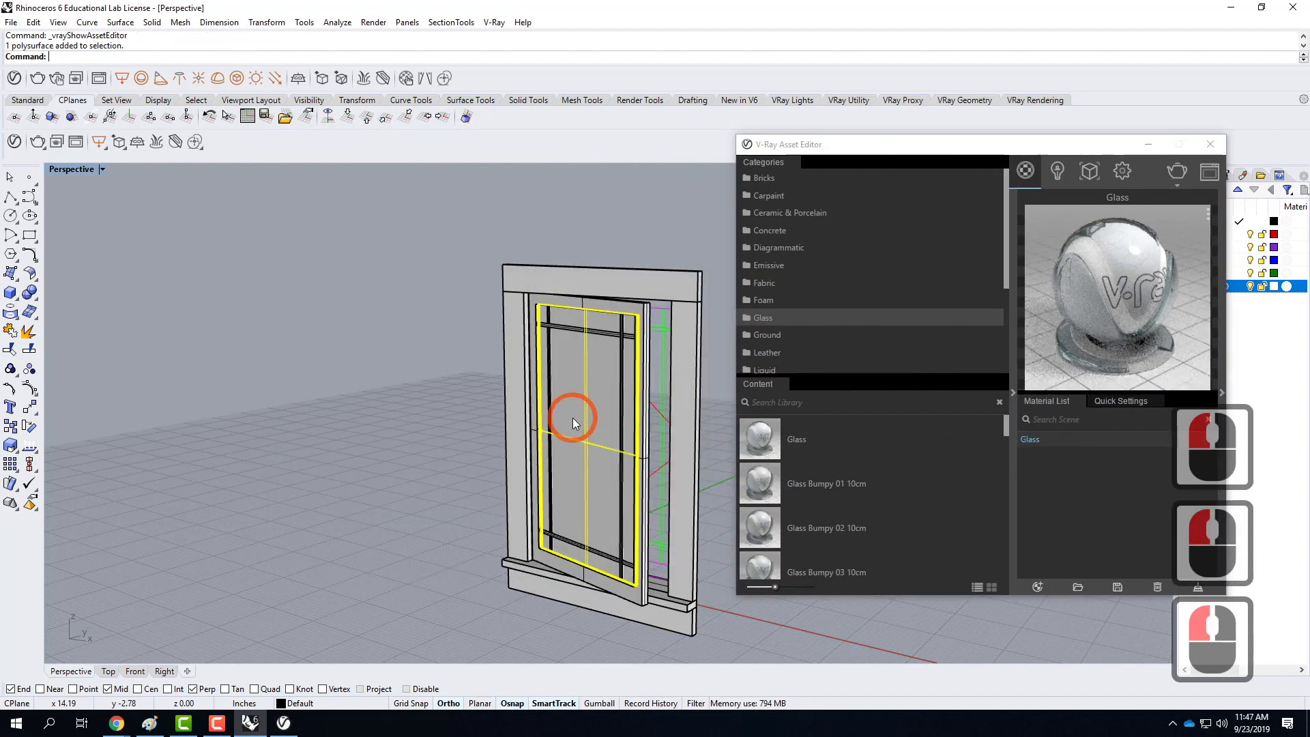
{"action": "left_click", "coordinate": [1210, 144]}
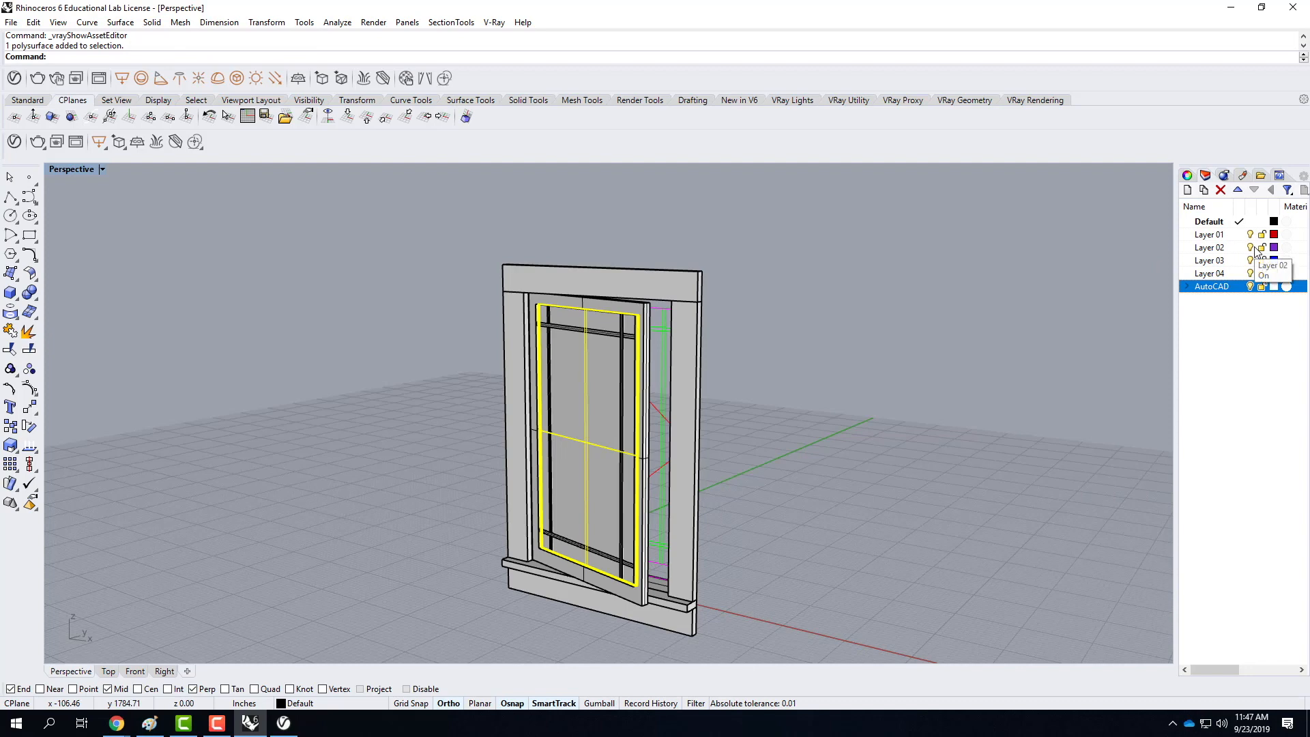
Step: Rename the Default layer as W30-50
{"action": "left_click", "coordinate": [1209, 224]}
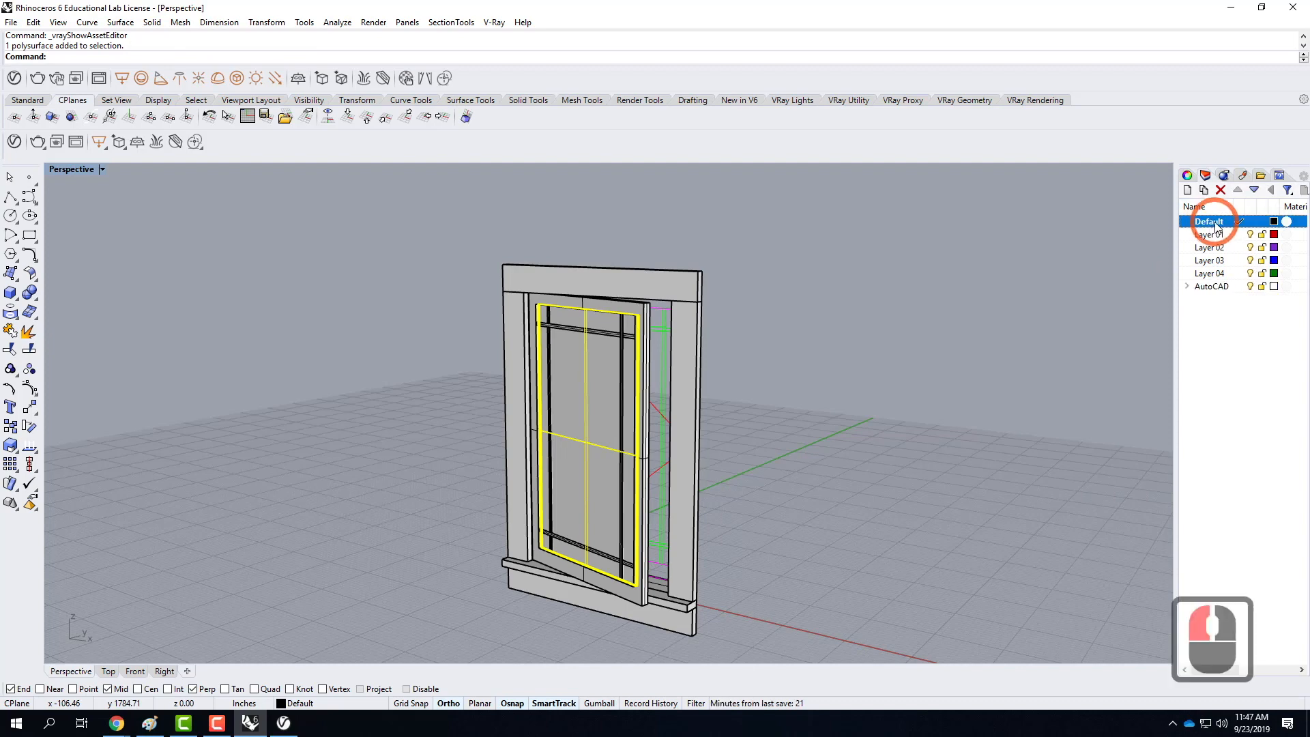
{"action": "double_click", "coordinate": [1212, 221]}
{"action": "left_click", "coordinate": [1143, 218]}
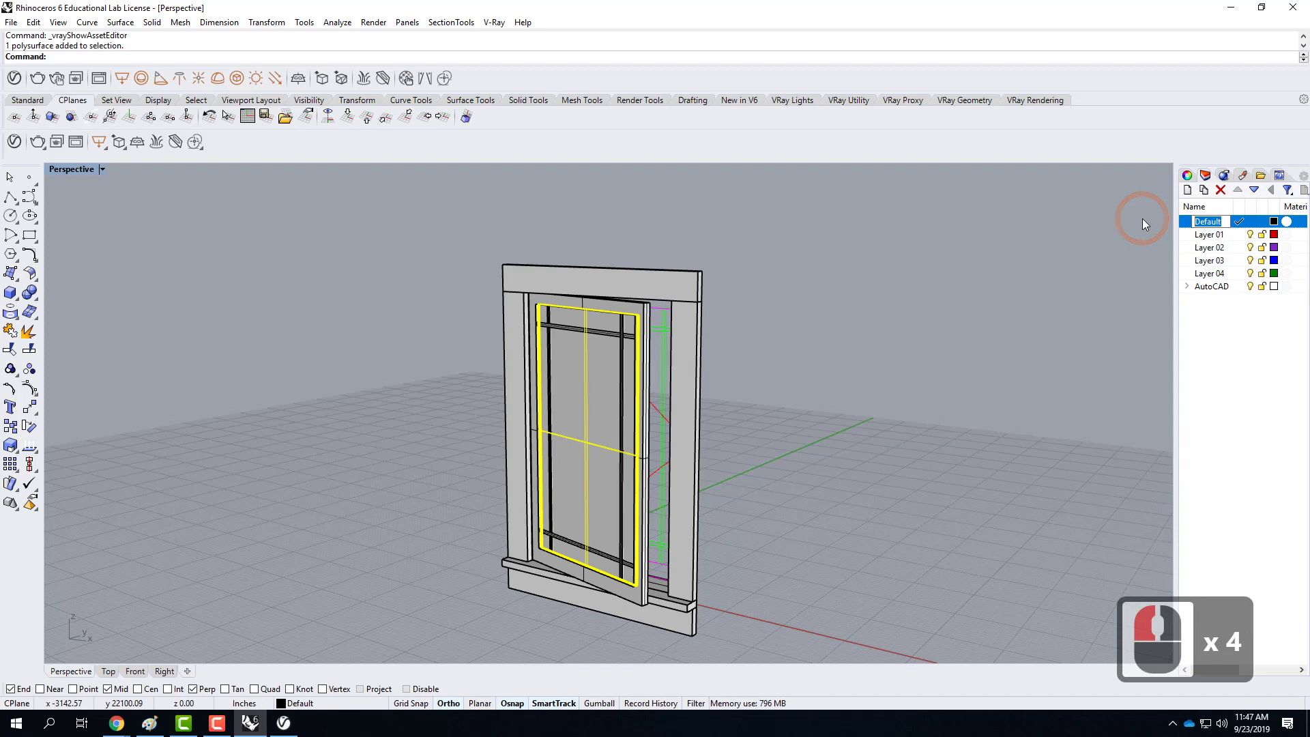
{"action": "type", "text": "W"}
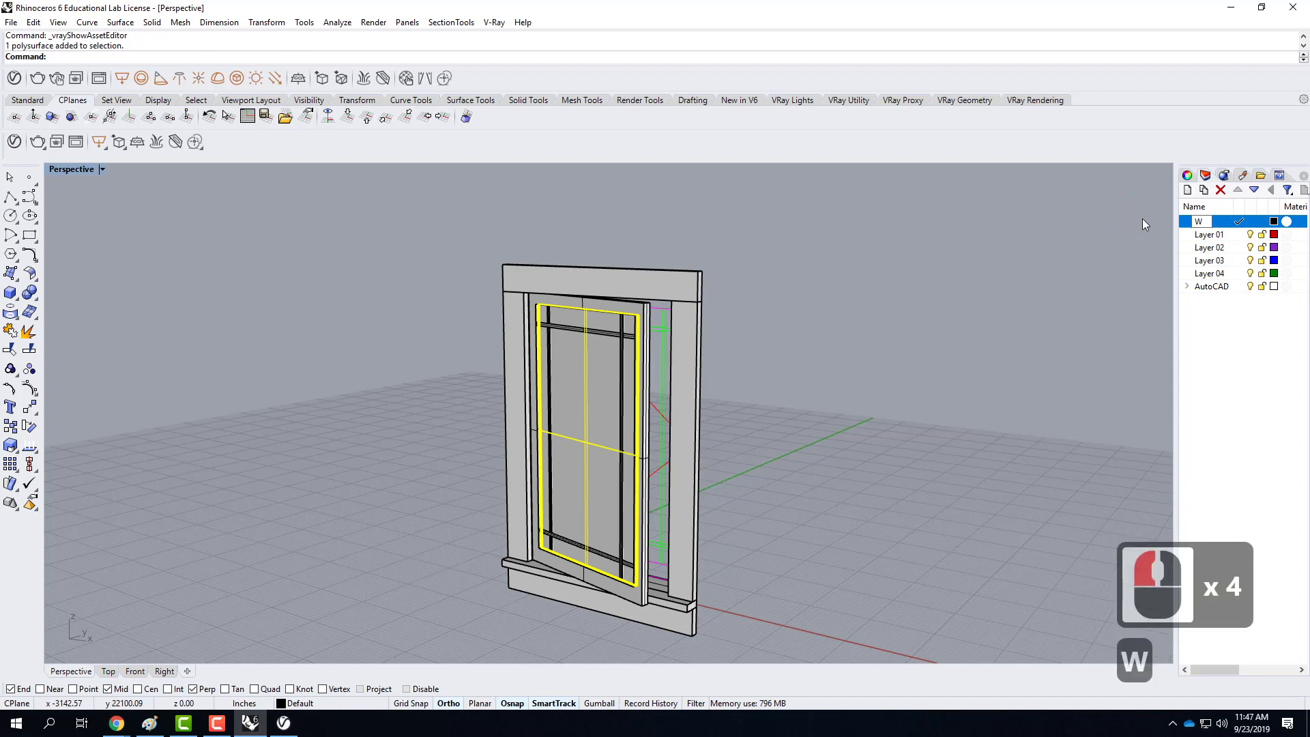
{"action": "type", "text": "30"}
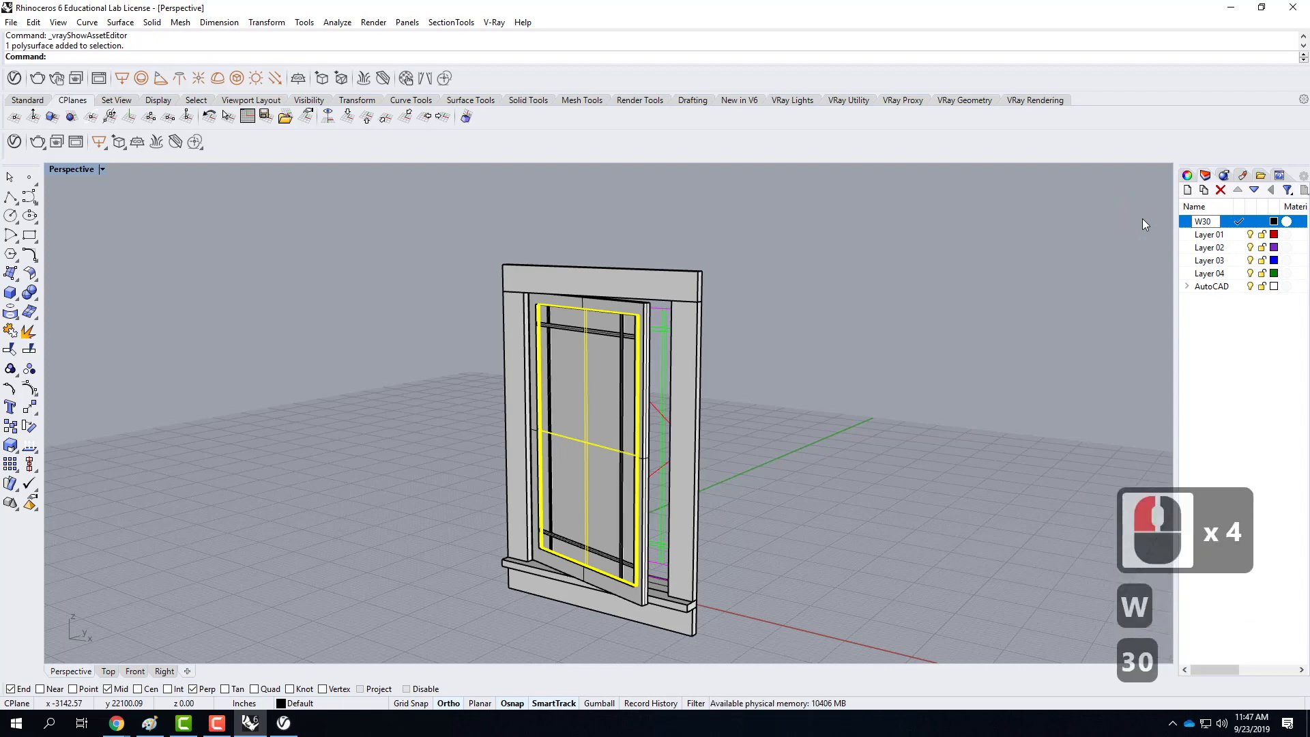
{"action": "type", "text": "-50"}
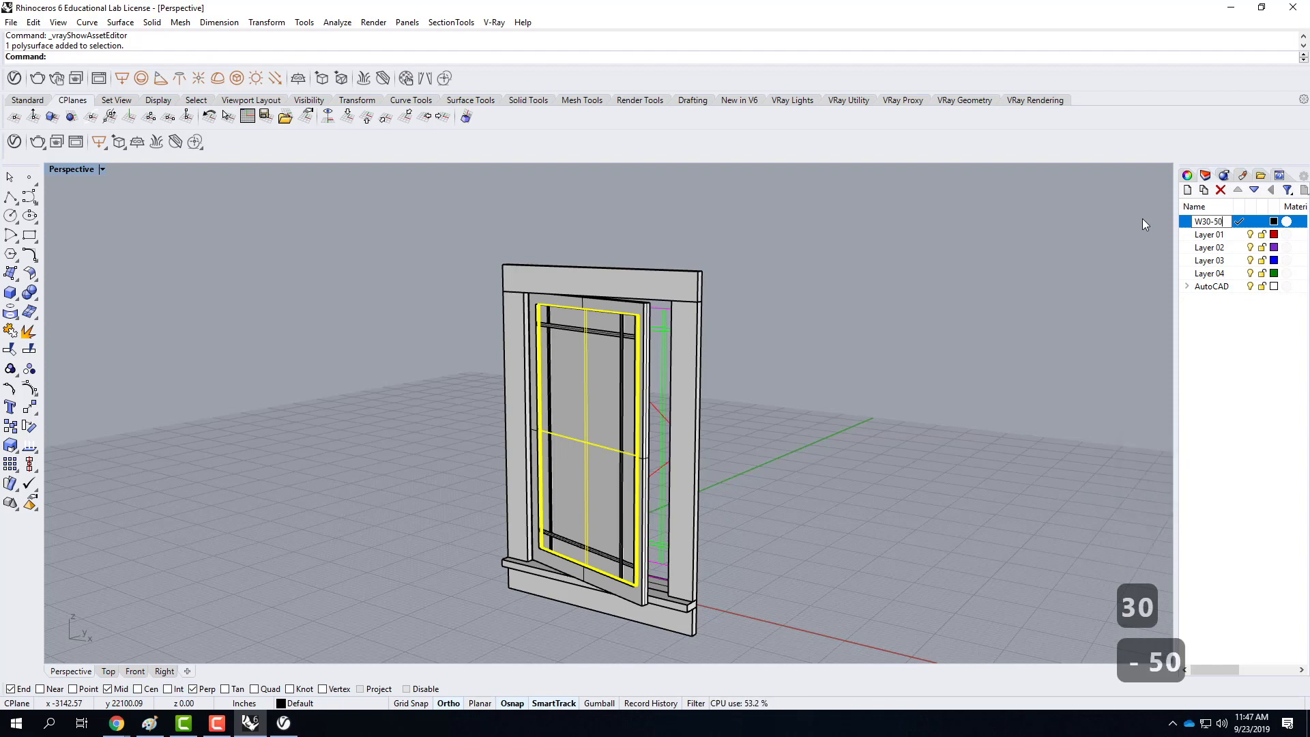
Step: Rename Layer 01 as Glass
{"action": "left_click", "coordinate": [1220, 235]}
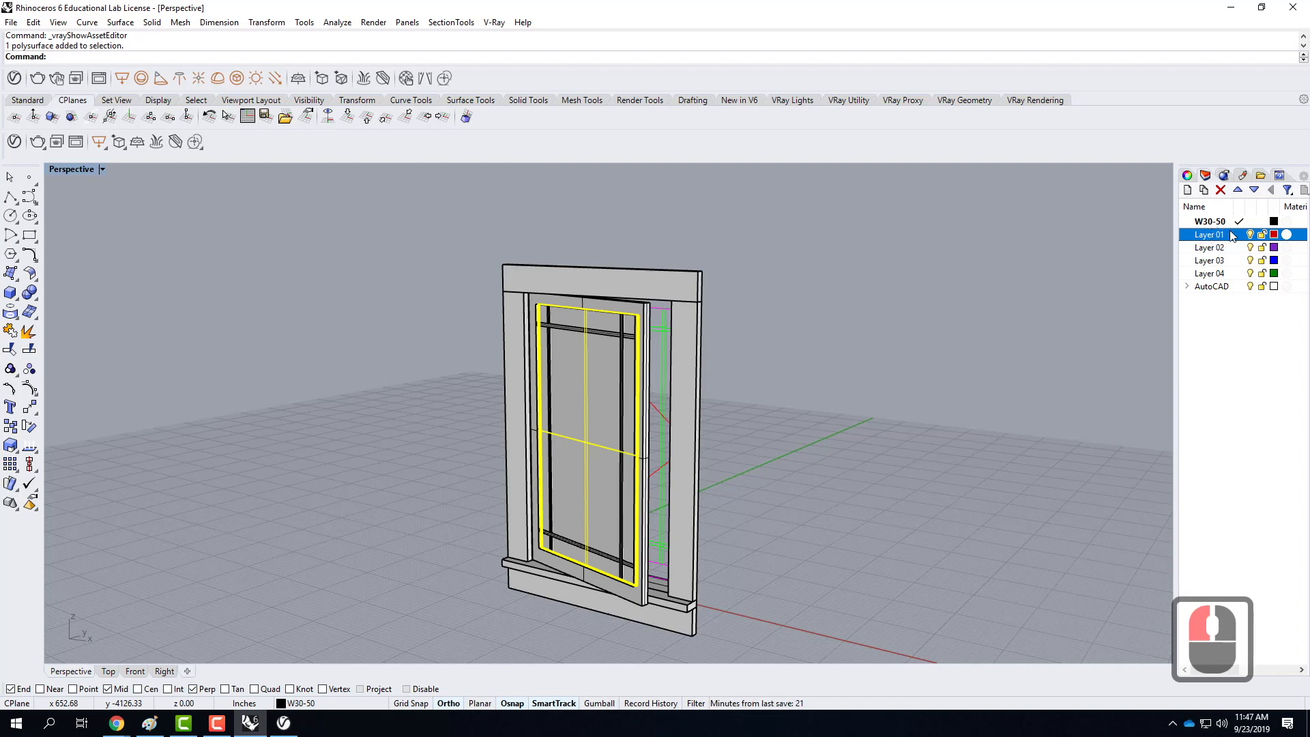
{"action": "left_click", "coordinate": [1217, 236]}
{"action": "type", "text": "Gla"}
{"action": "key", "text": "BackSpace"}
{"action": "type", "text": "lass"}
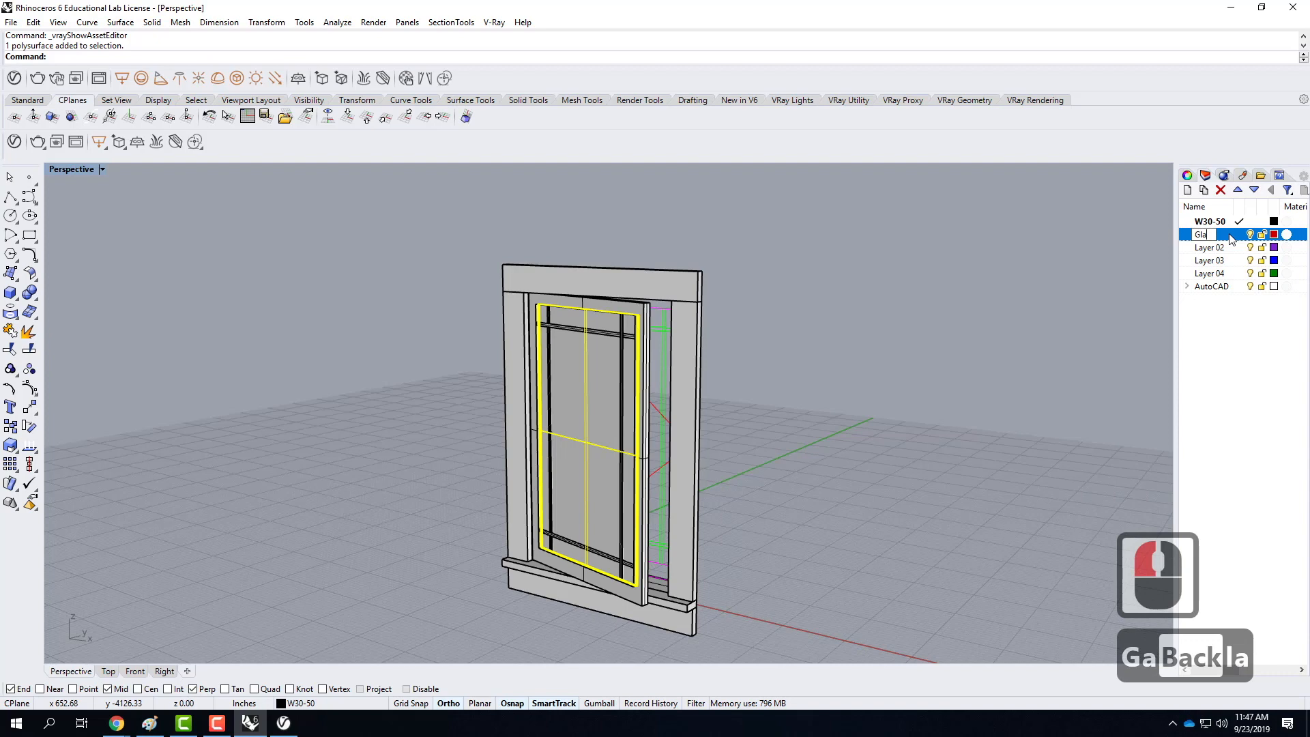
{"action": "key", "text": "Return"}
Step: Rename Layer 02 as Mullions and Layer 03 as Frame
{"action": "double_click", "coordinate": [1217, 250]}
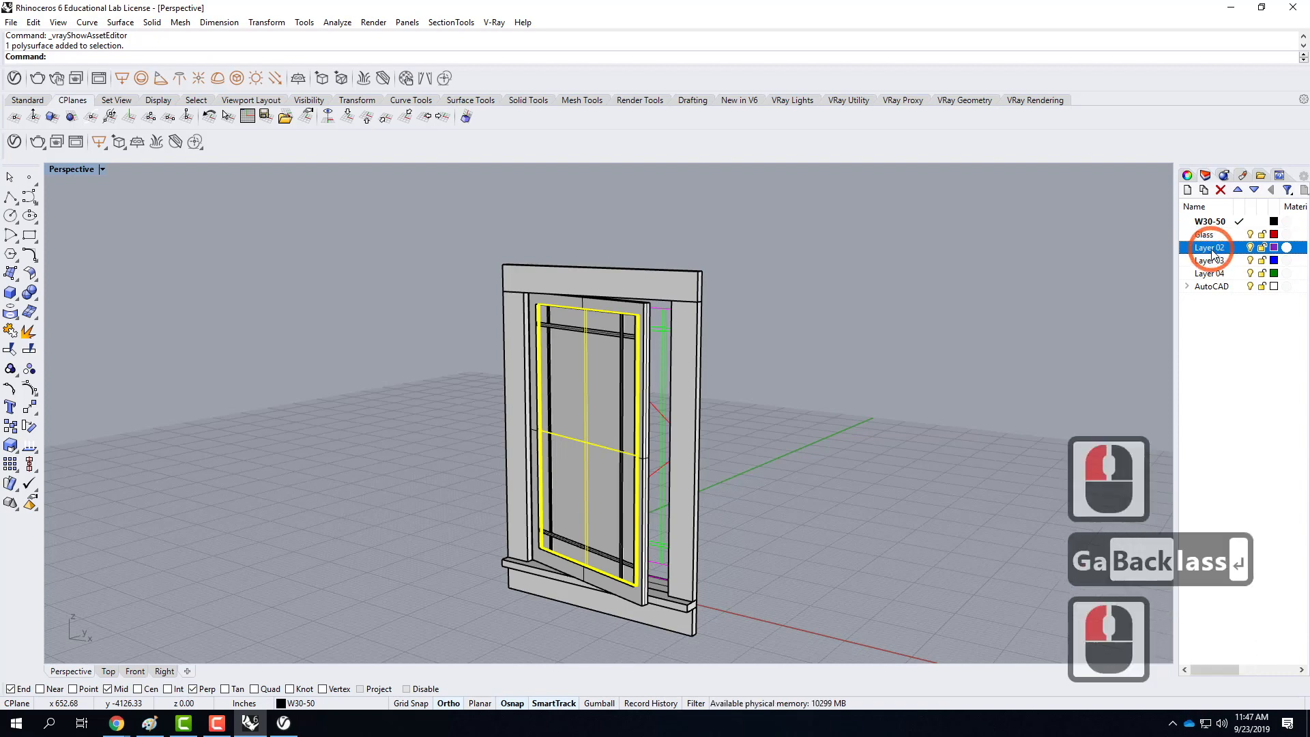
{"action": "type", "text": "M"}
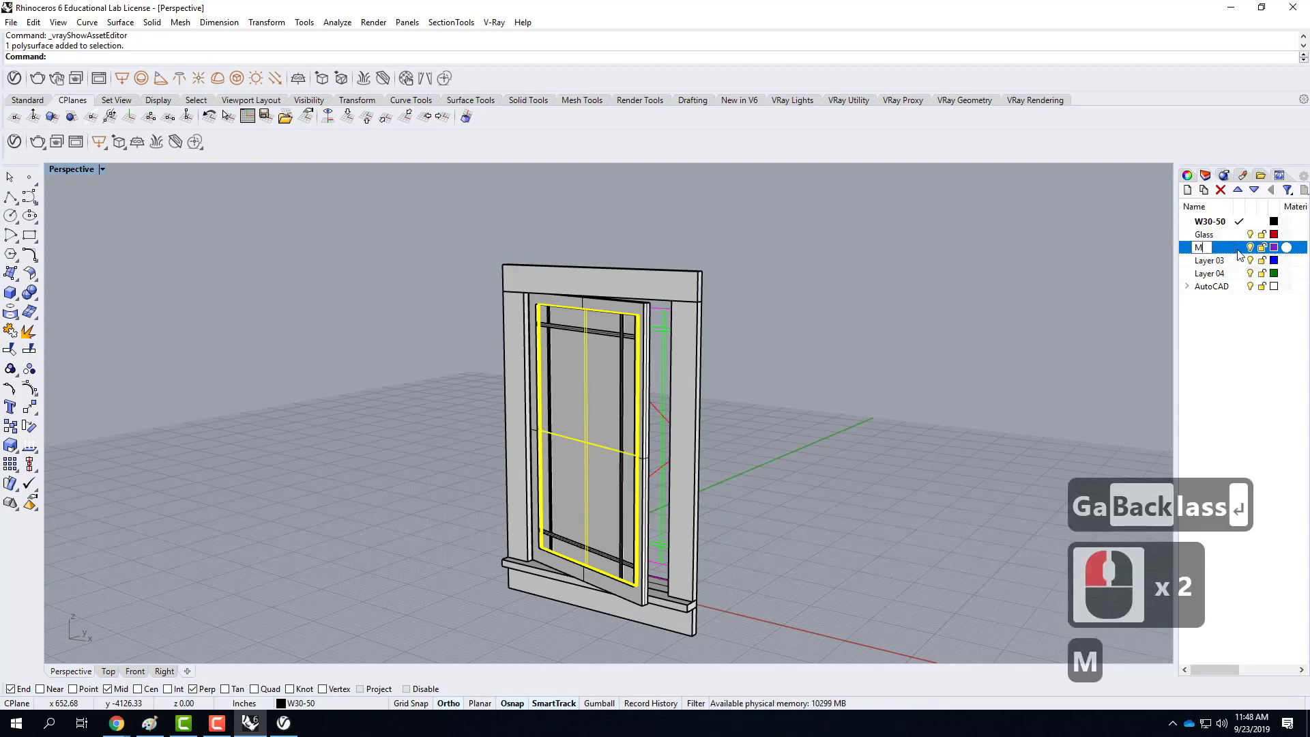
{"action": "type", "text": "ullions"}
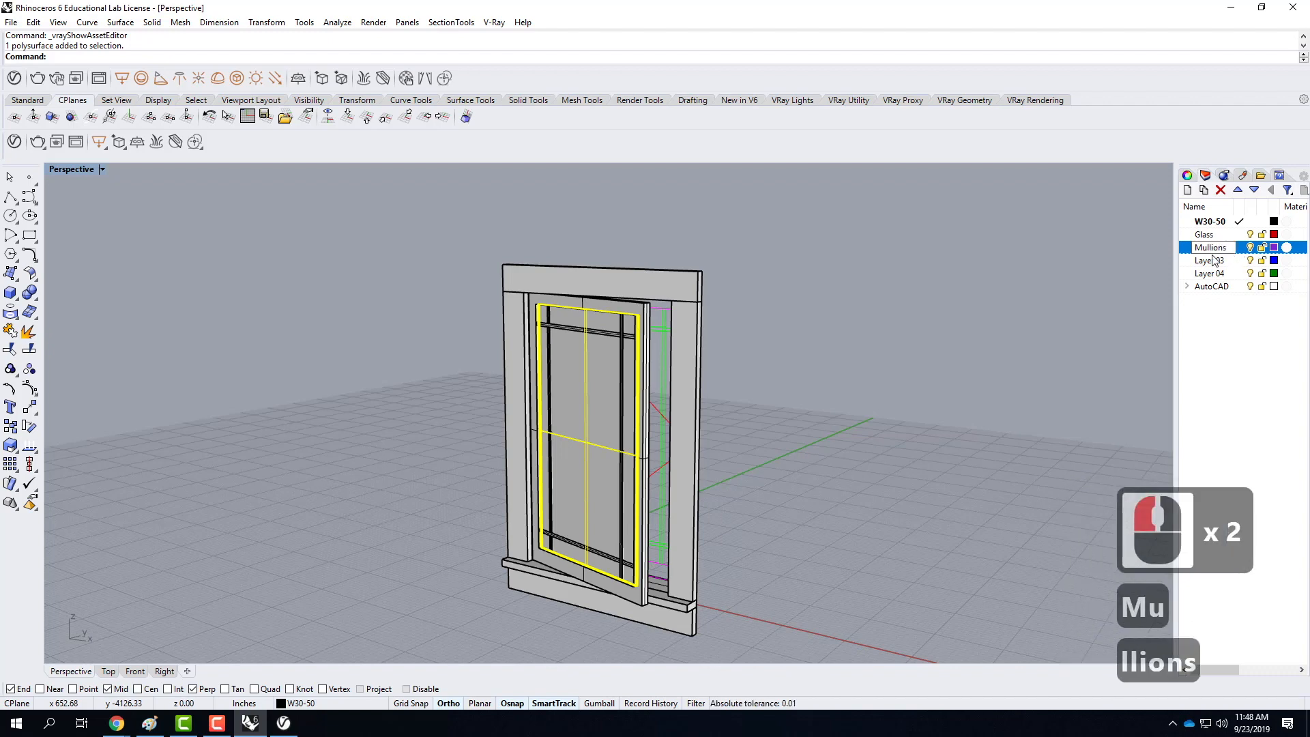
{"action": "left_click", "coordinate": [1212, 263]}
{"action": "left_click", "coordinate": [1213, 263]}
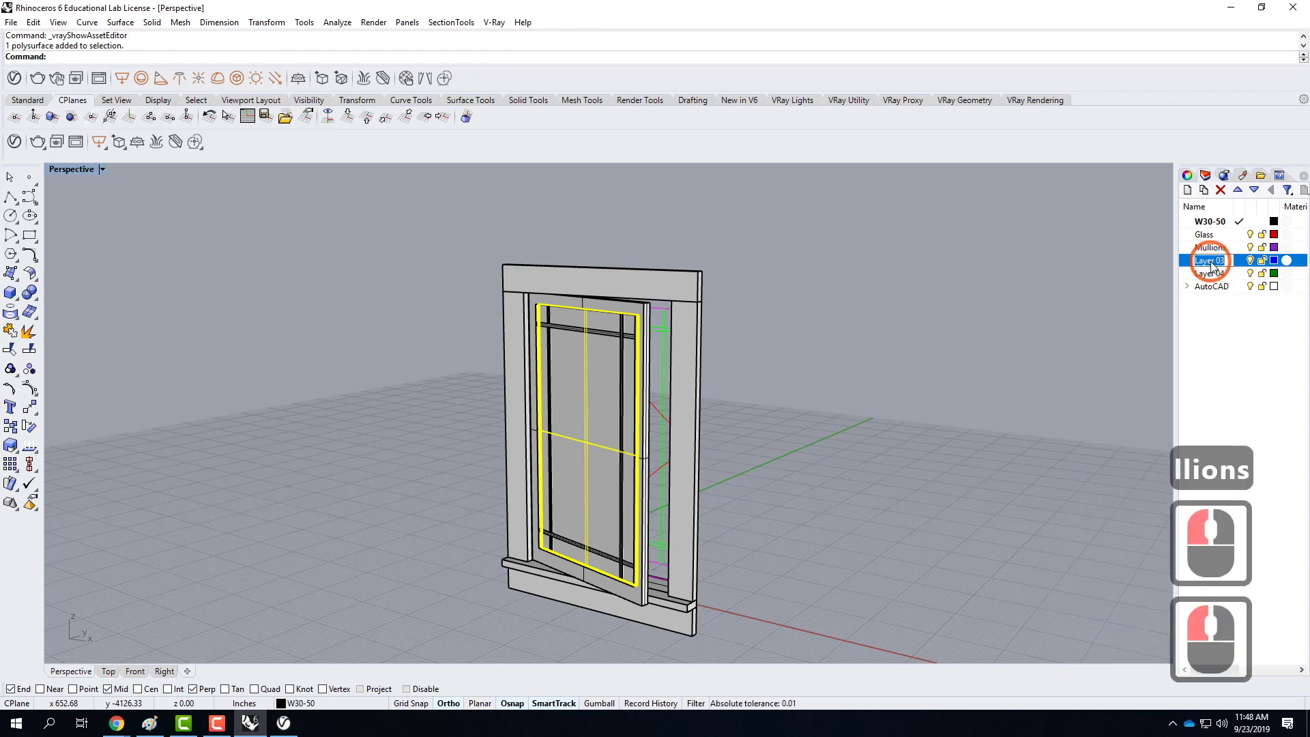
{"action": "type", "text": "W"}
{"action": "key", "text": "BackSpace"}
{"action": "type", "text": "Fram"}
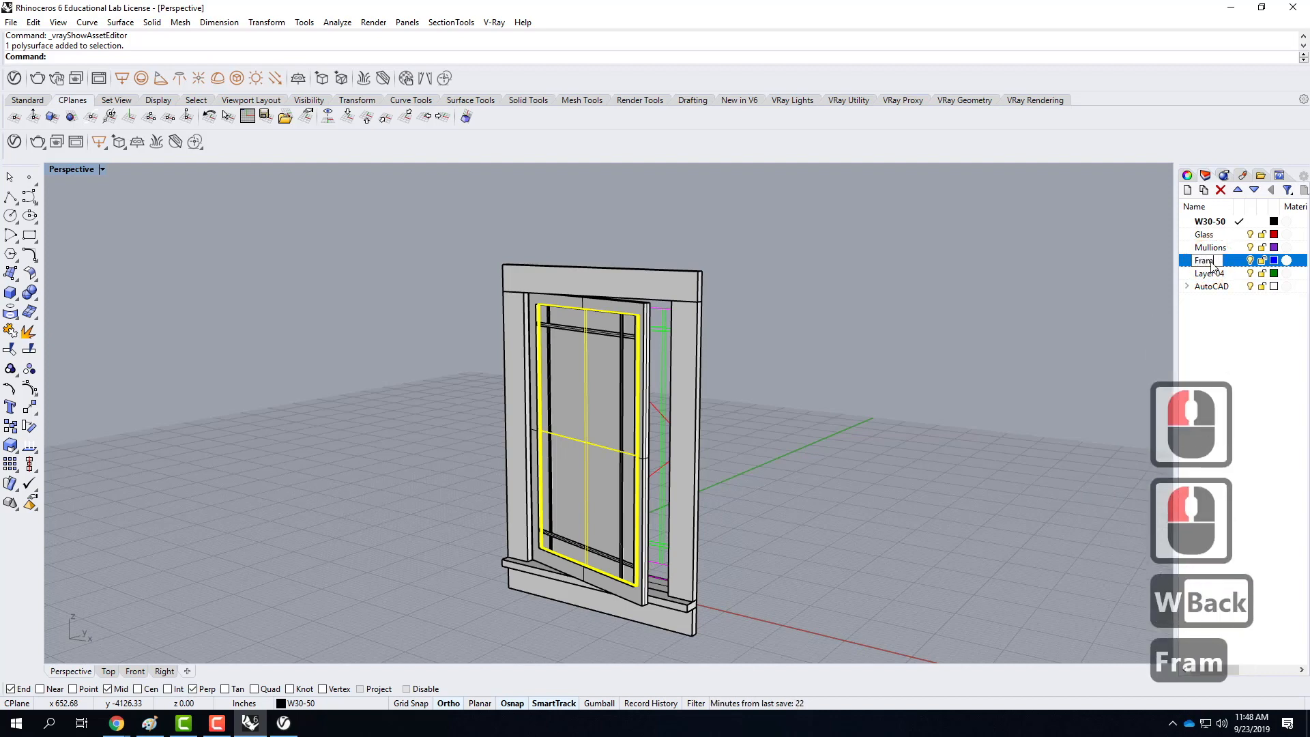
{"action": "type", "text": "e"}
{"action": "key", "text": "Return"}
Step: Rename Layer 04 as Ext Trim and add a new layer named Int Trim
{"action": "left_click", "coordinate": [1221, 273]}
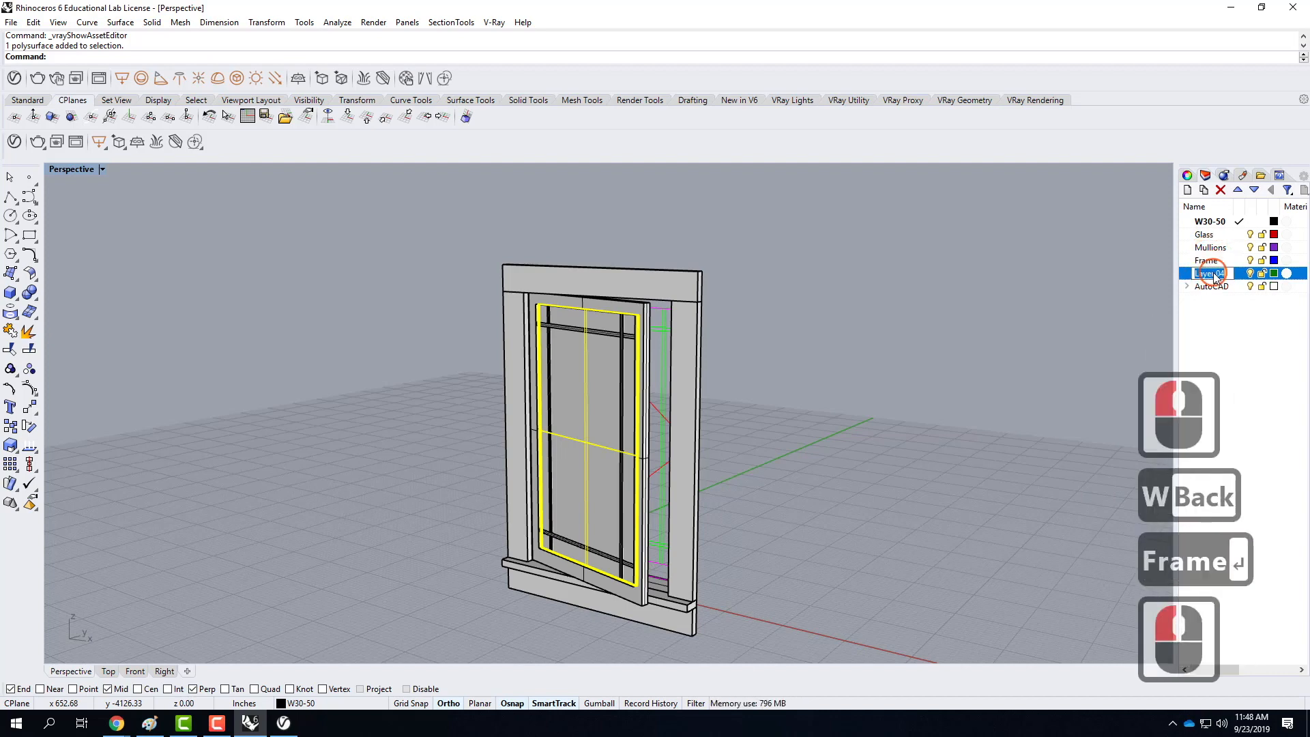
{"action": "left_click", "coordinate": [1223, 275]}
{"action": "type", "text": "Ext Trim"}
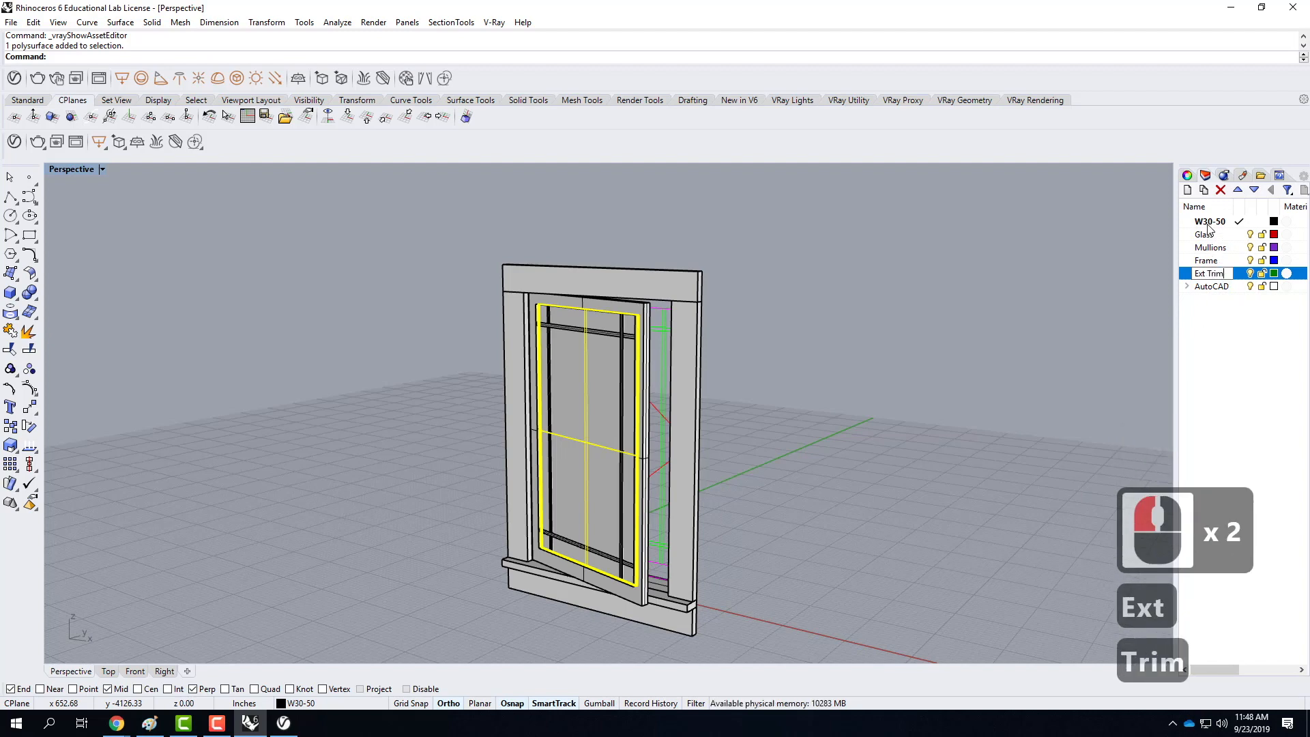
{"action": "left_click", "coordinate": [1186, 190]}
{"action": "type", "text": "Int"}
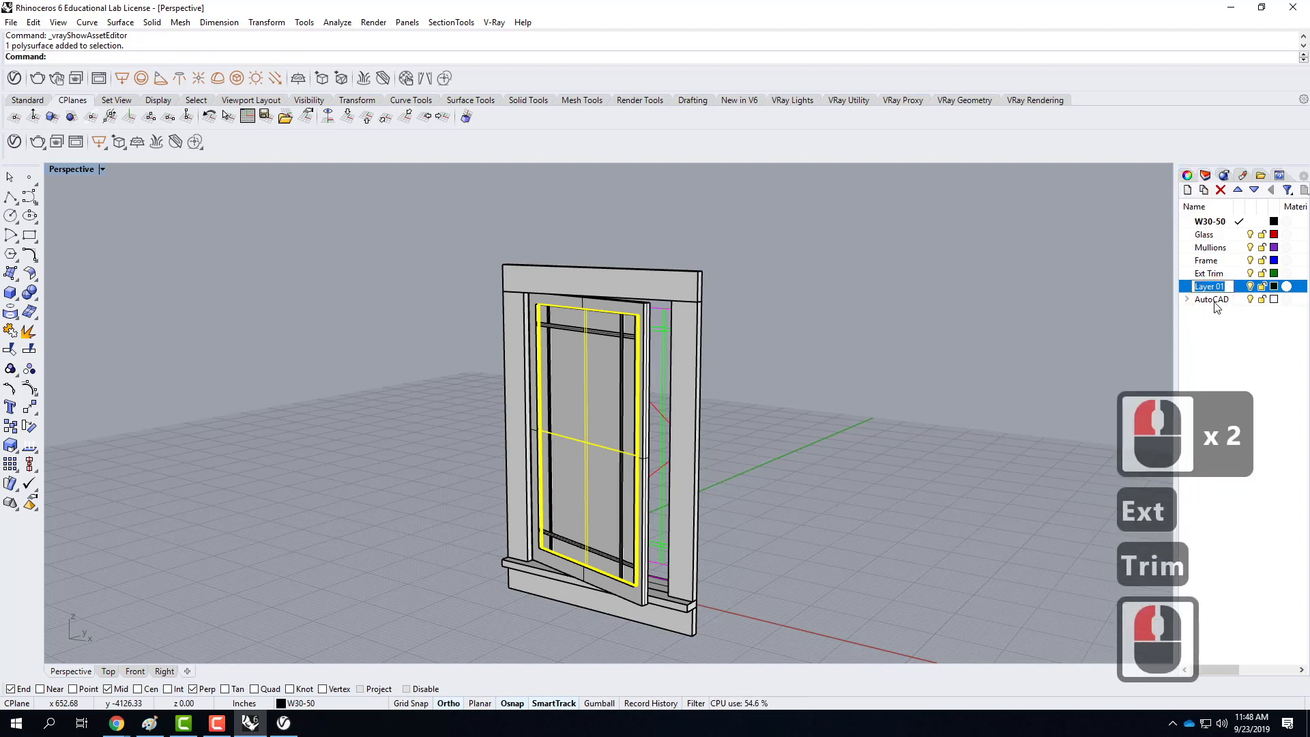
{"action": "type", "text": "e"}
{"action": "key", "text": "BackSpace"}
{"action": "type", "text": "Trim"}
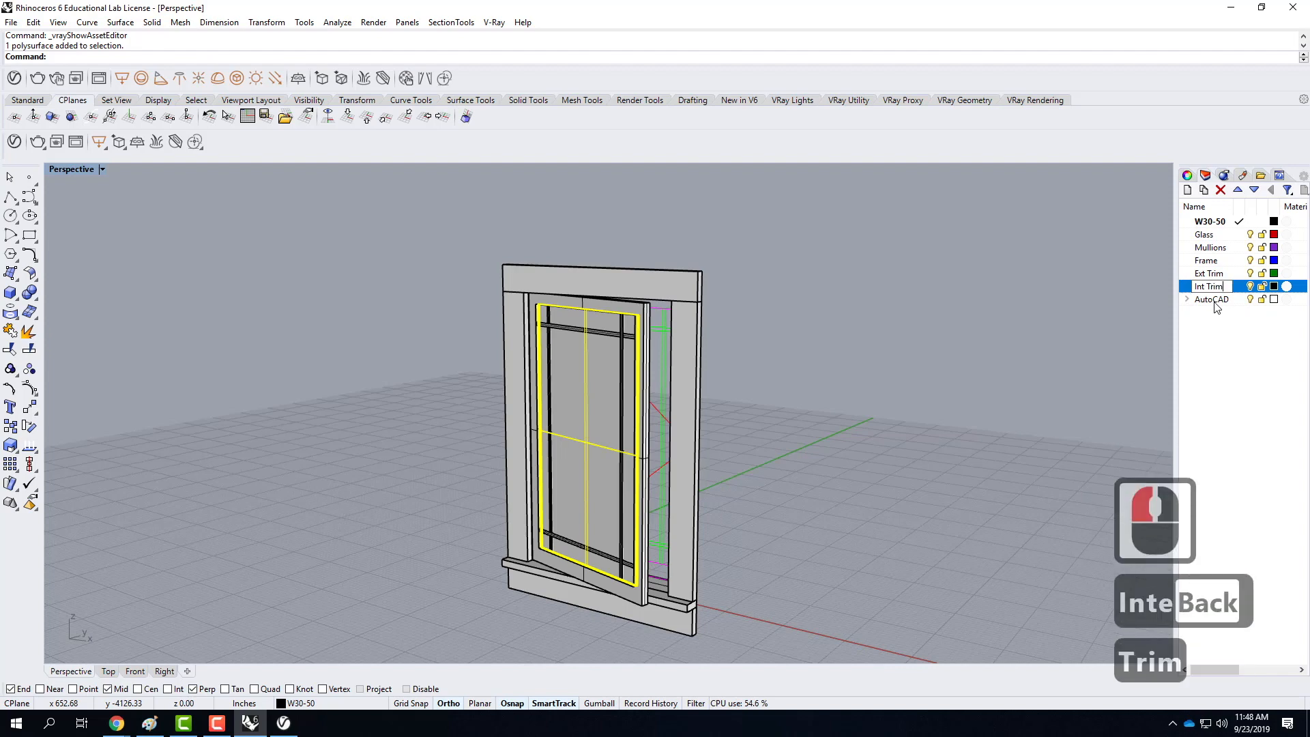
{"action": "key", "text": "Return"}
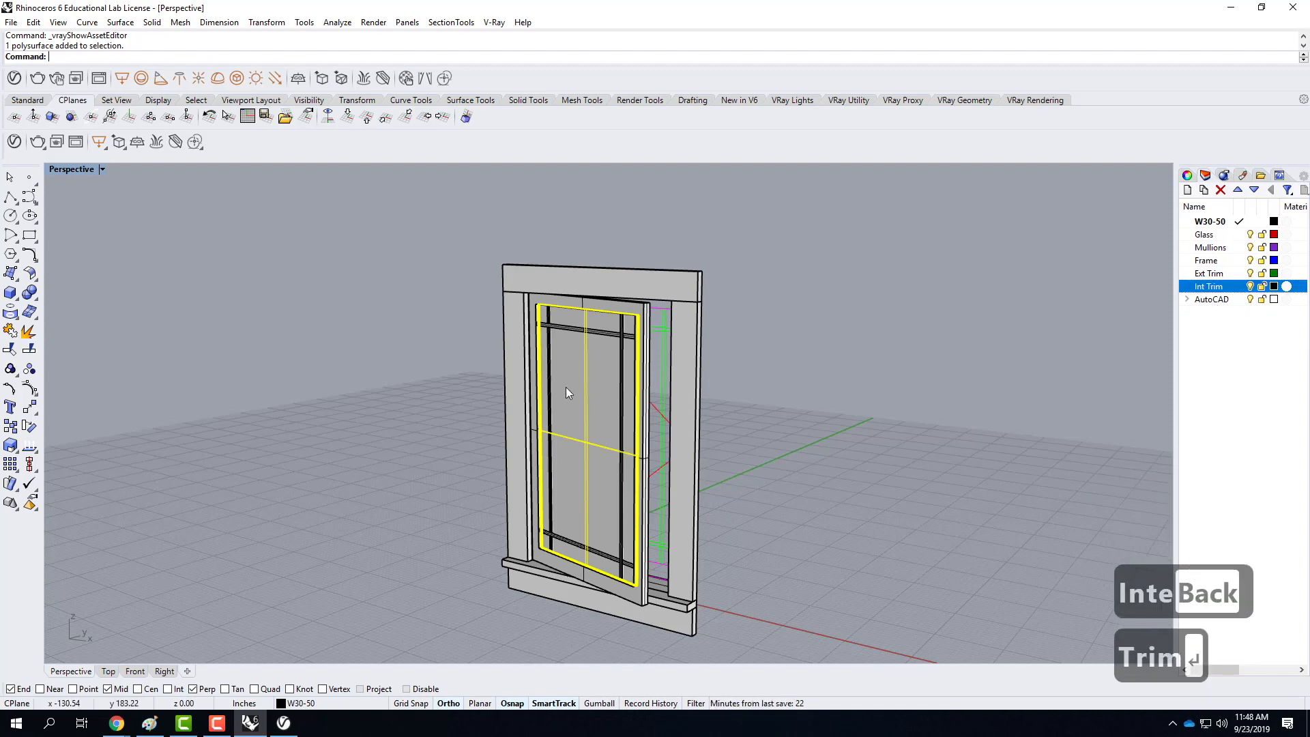
Step: Move the selected glass pane to the Glass layer and deselect it
{"action": "right_click", "coordinate": [1205, 234]}
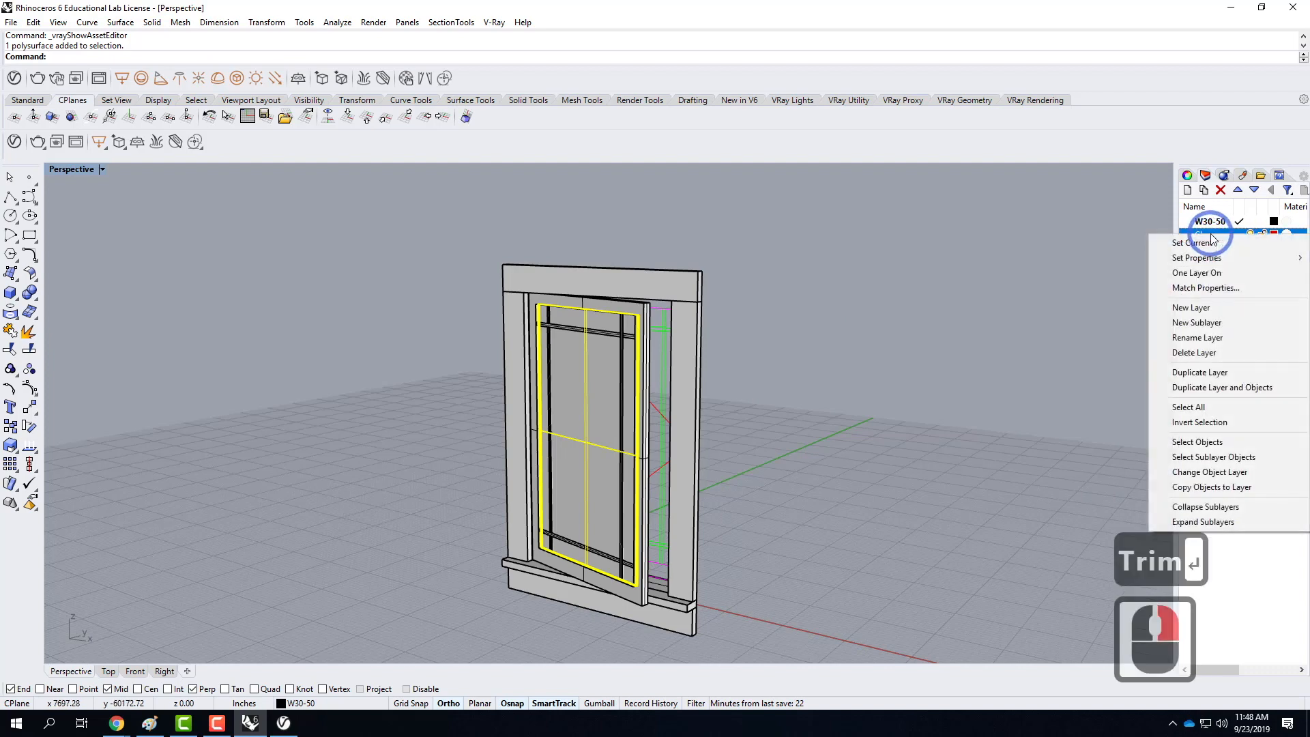
{"action": "left_click", "coordinate": [1227, 471]}
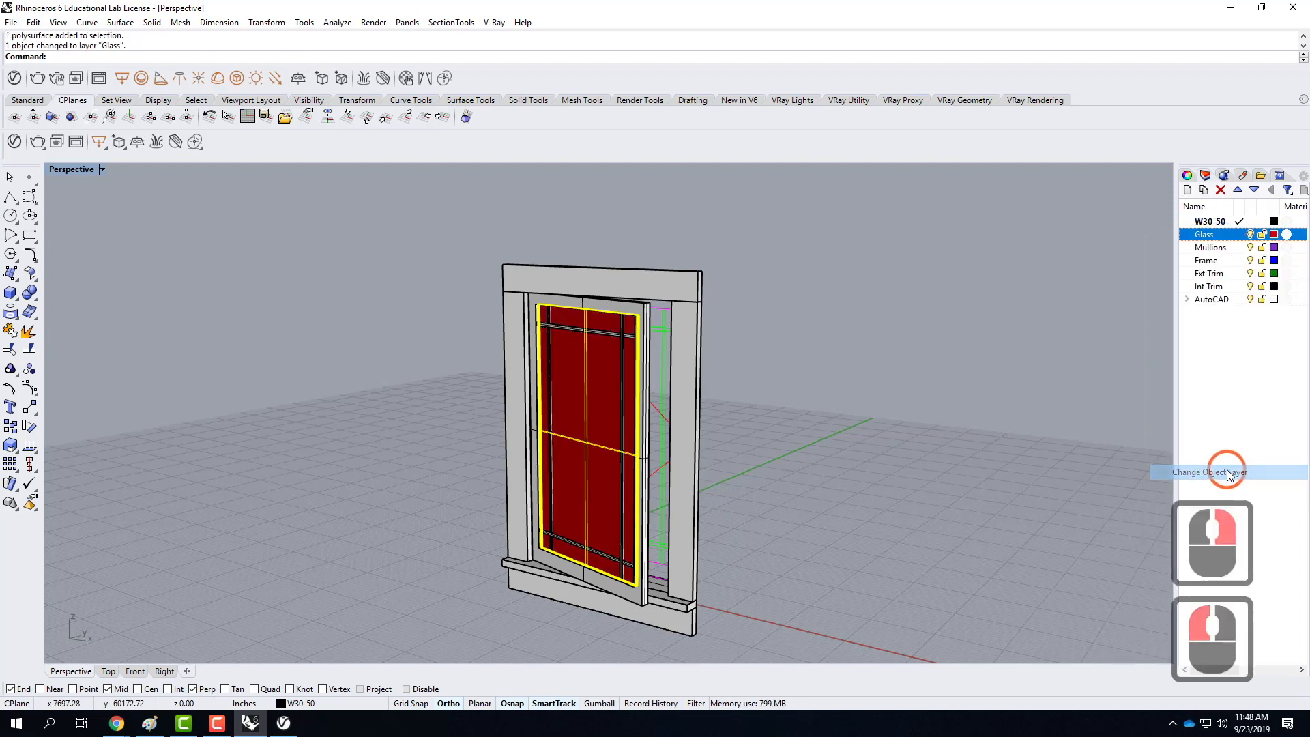
{"action": "left_click", "coordinate": [991, 453]}
Step: Move the mullion grid in front of the glass to the Mullions layer
{"action": "left_click", "coordinate": [619, 336]}
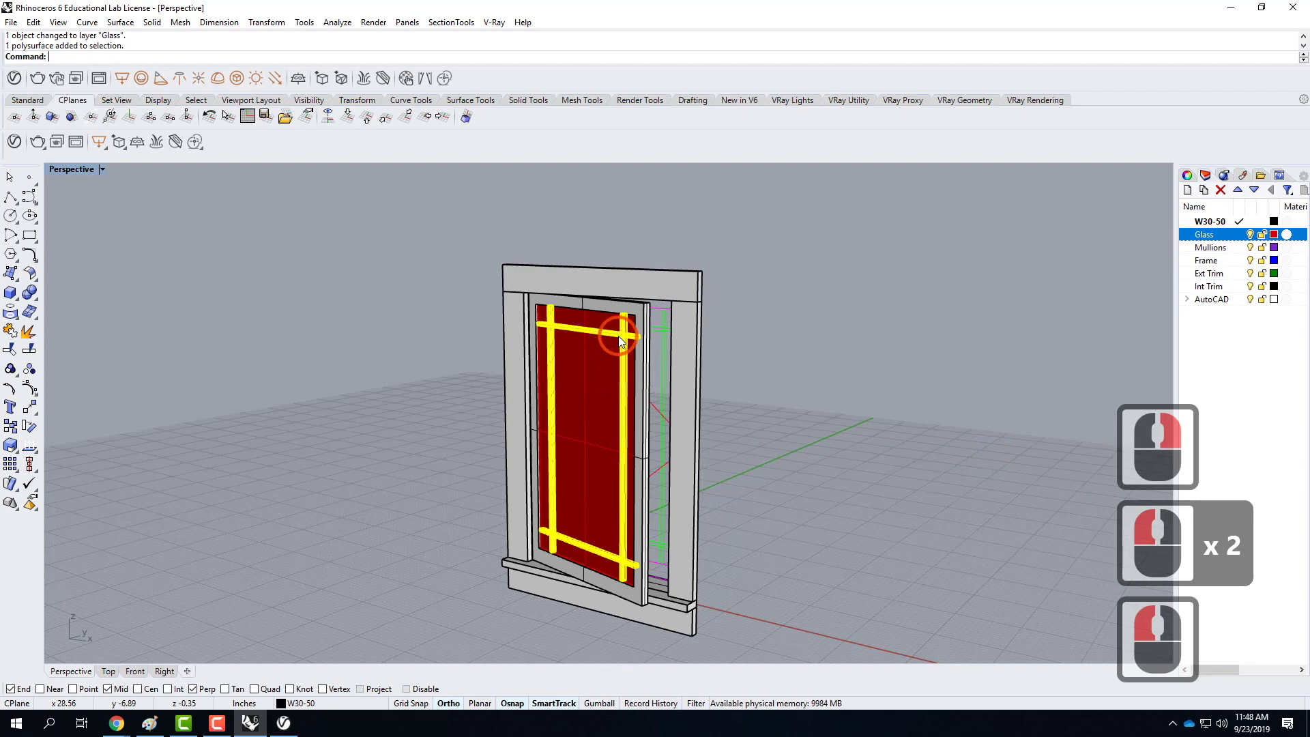
{"action": "right_click", "coordinate": [1218, 249]}
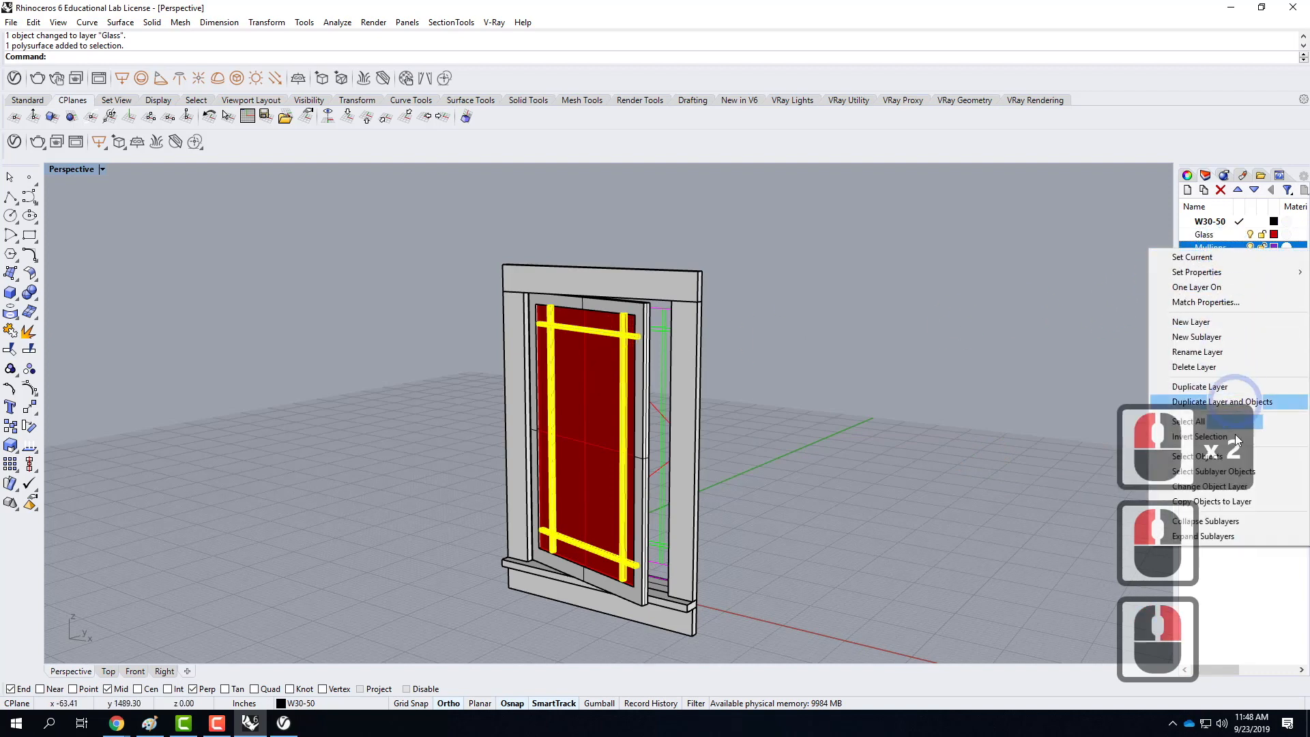
{"action": "left_click", "coordinate": [1256, 485]}
{"action": "left_click", "coordinate": [854, 420]}
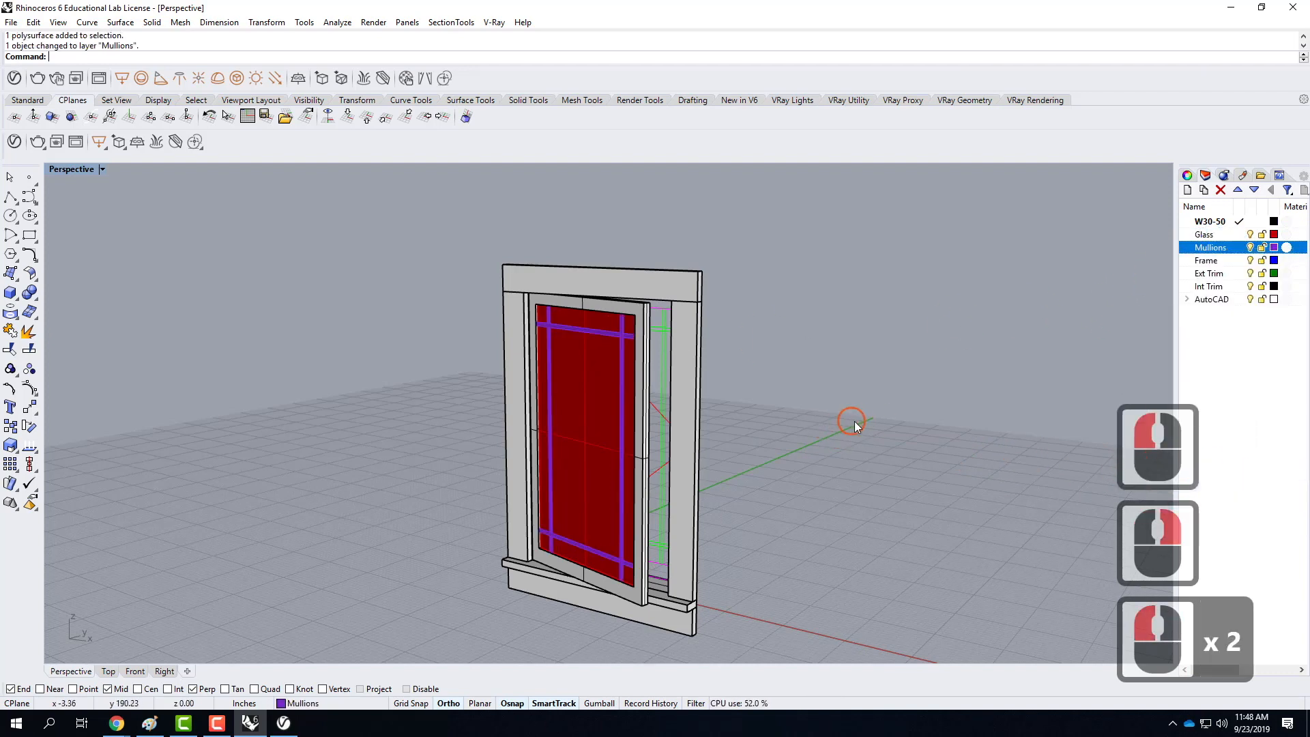
Step: Move the sash frame surrounding the glass to the Frame layer
{"action": "left_click", "coordinate": [614, 304]}
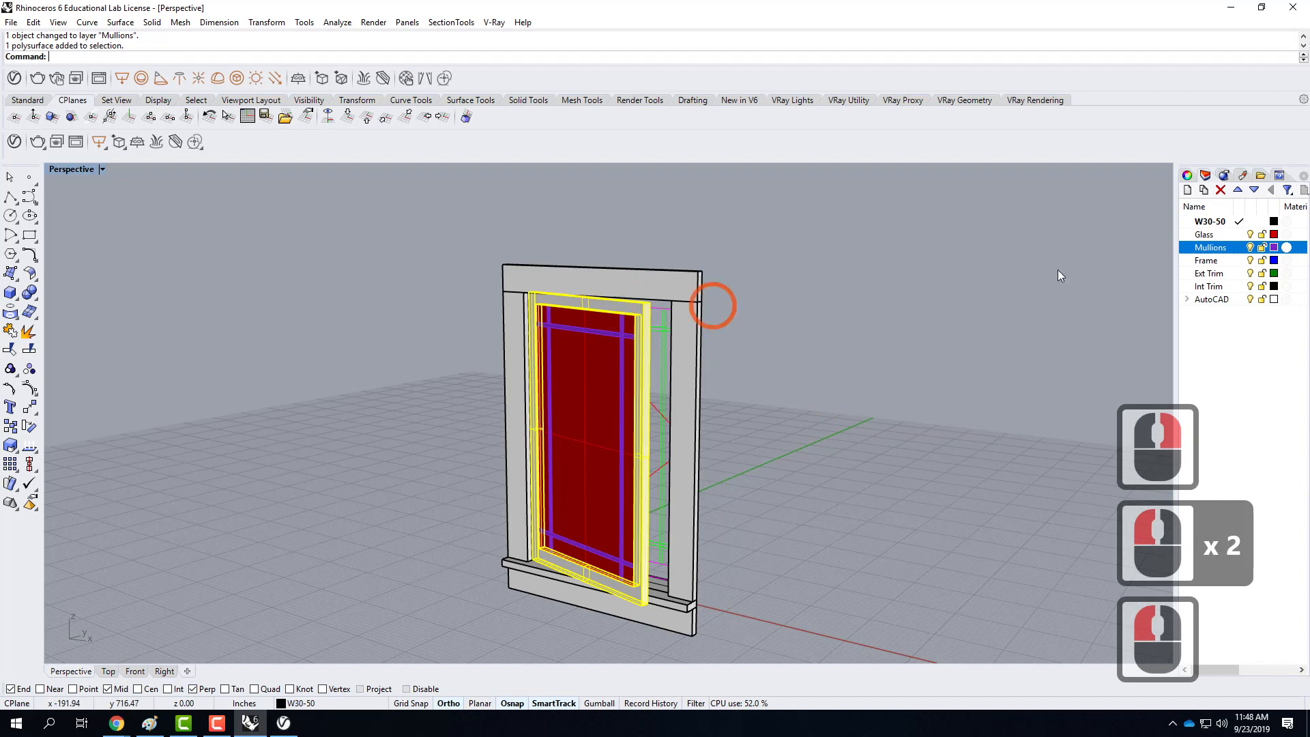
{"action": "right_click", "coordinate": [1215, 260]}
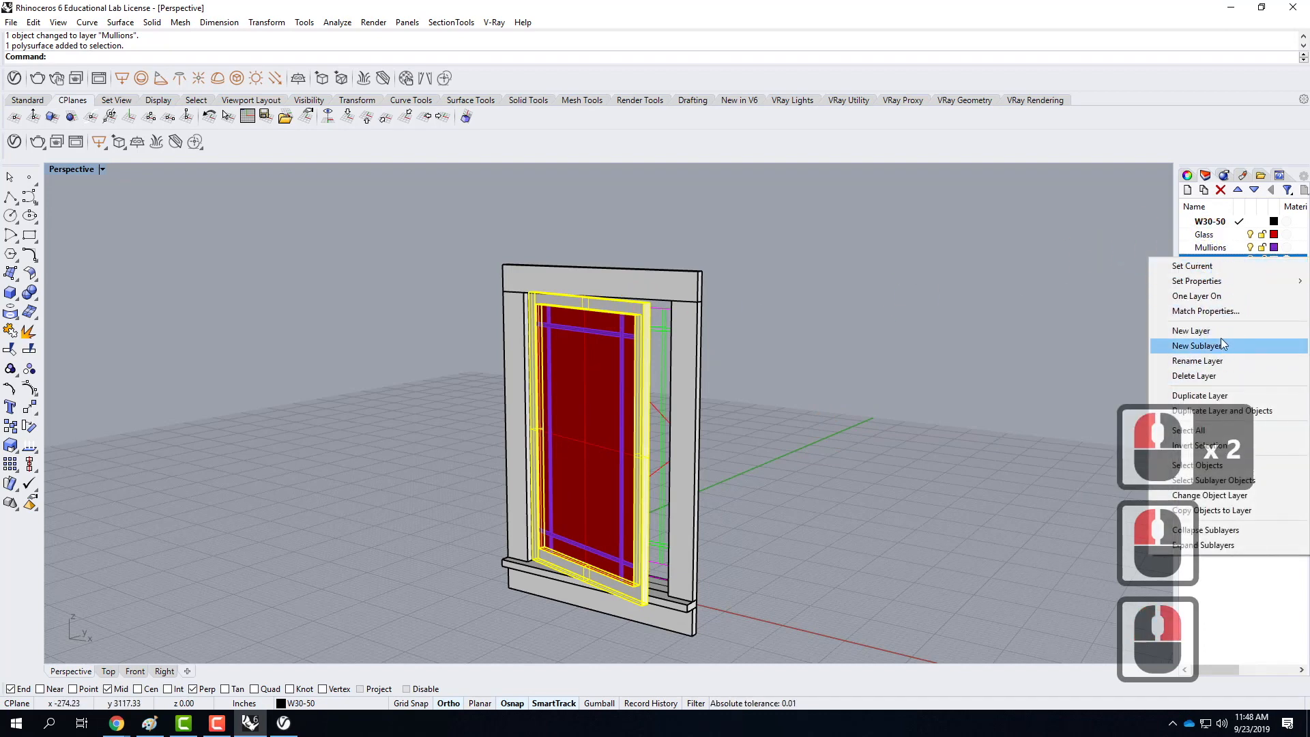
{"action": "left_click", "coordinate": [1254, 496]}
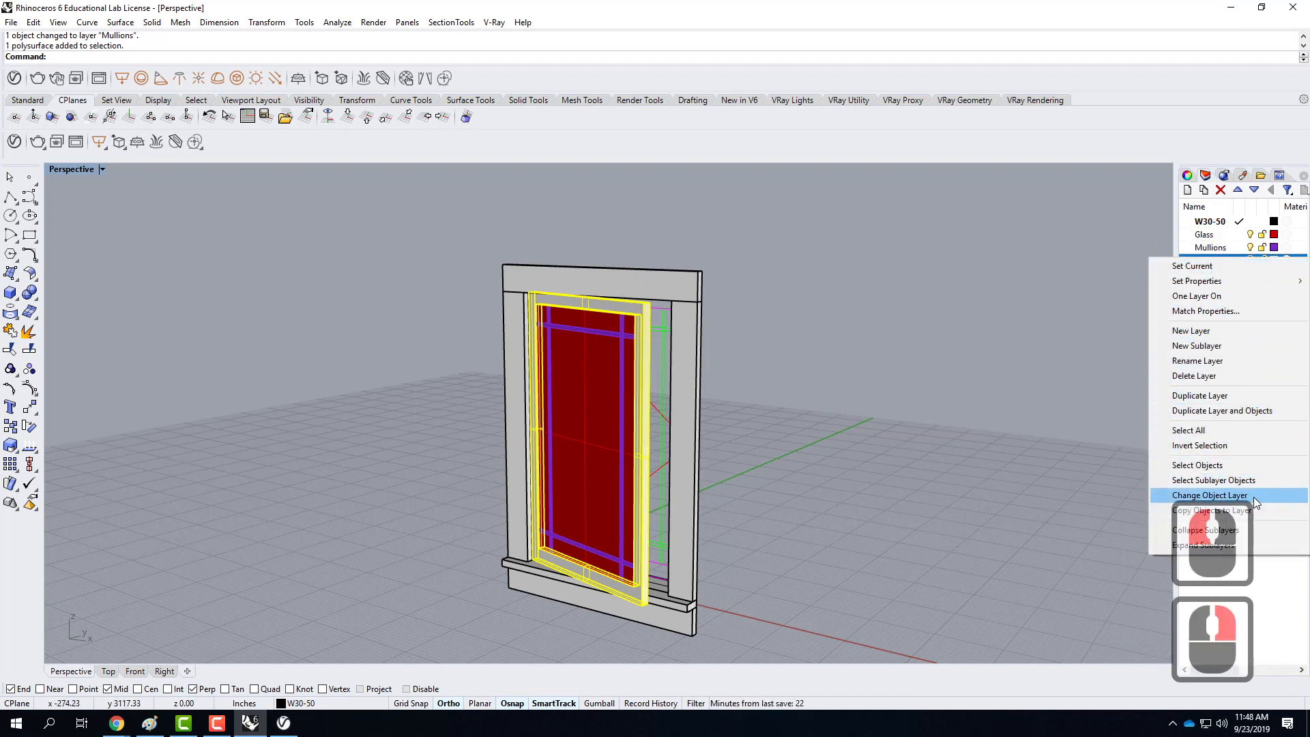
{"action": "left_click", "coordinate": [800, 349]}
Step: Move the five exterior trim pieces, including the head, both side boards, sill and apron, to the Ext Trim layer
{"action": "left_click", "coordinate": [675, 286]}
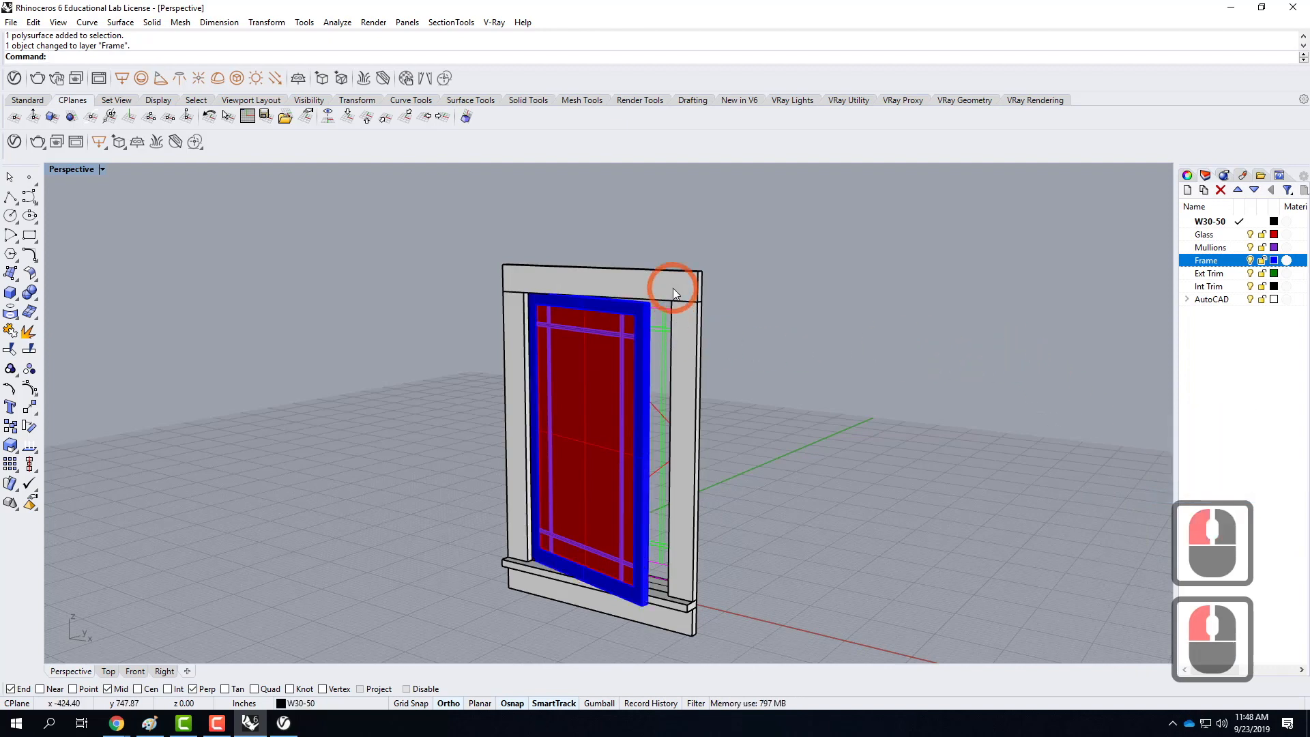
{"action": "left_click", "coordinate": [683, 335], "text": "shift"}
{"action": "left_click", "coordinate": [522, 350], "text": "shift"}
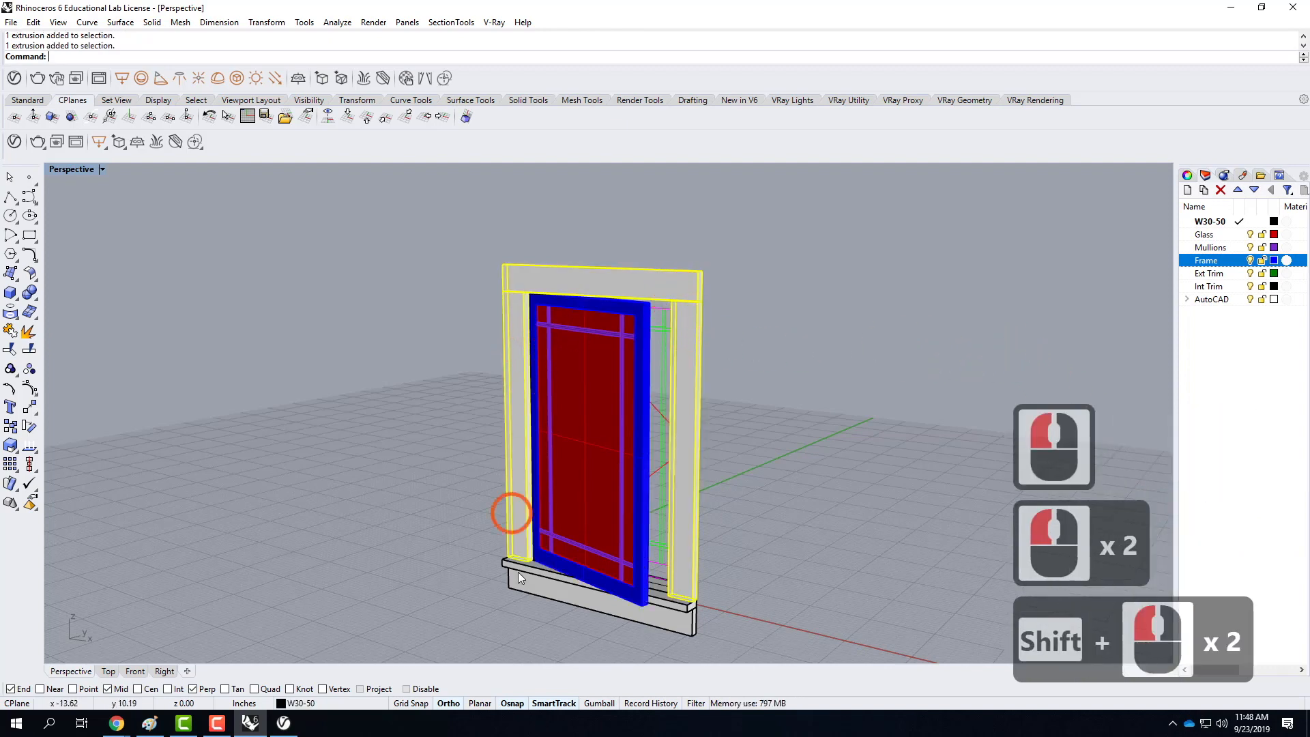
{"action": "left_click", "coordinate": [539, 573], "text": "shift"}
{"action": "left_click", "coordinate": [541, 584], "text": "shift"}
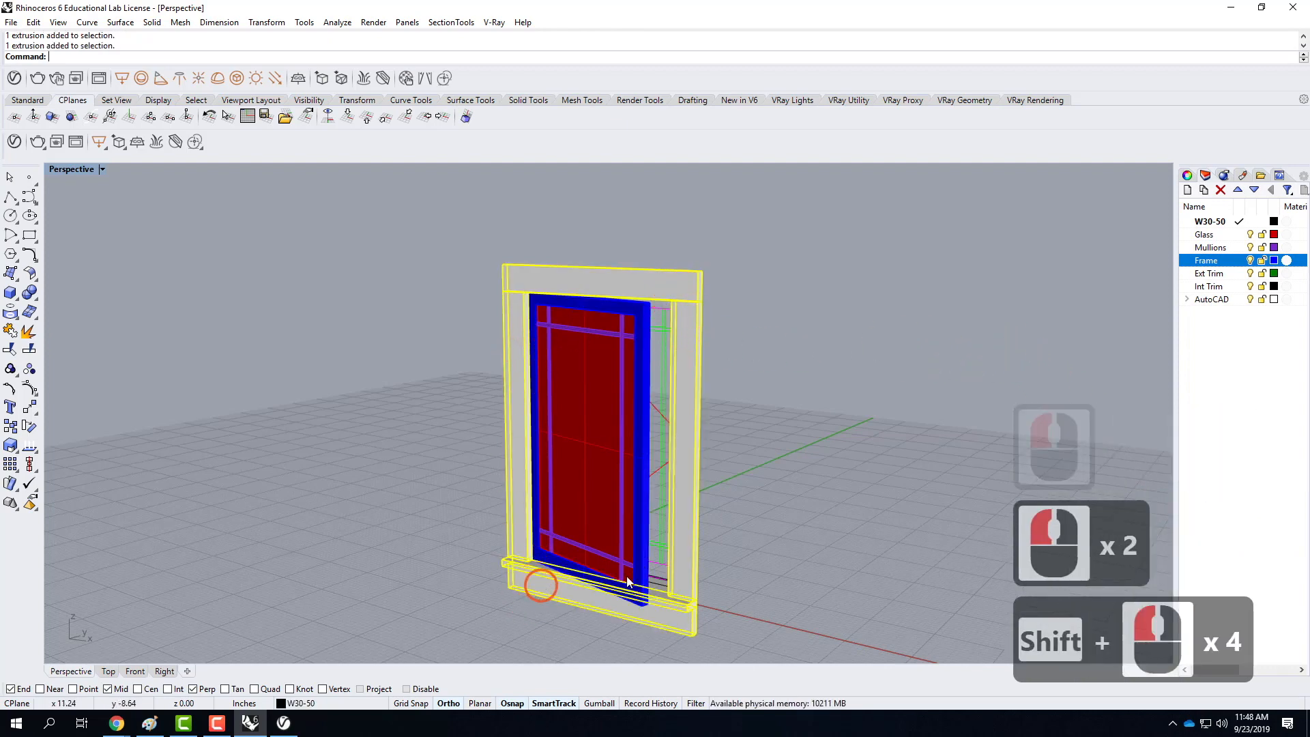
{"action": "right_click", "coordinate": [1229, 273]}
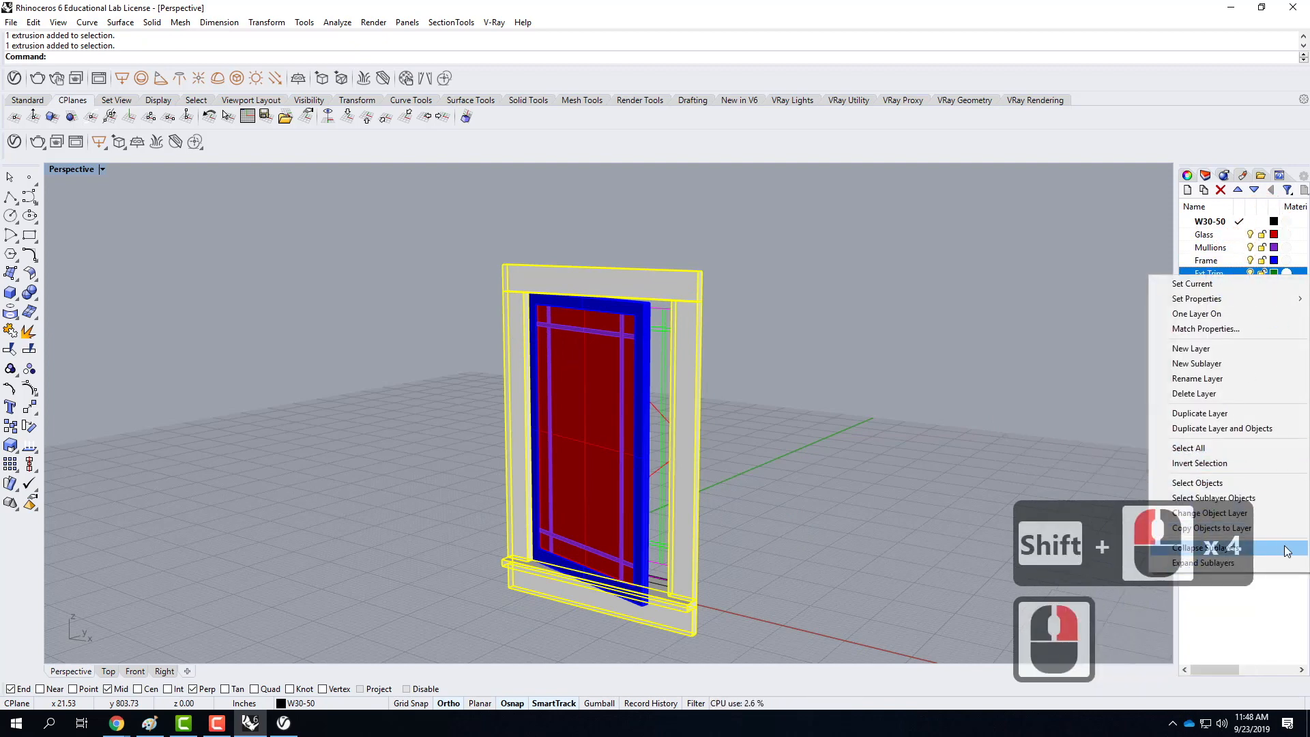
{"action": "left_click", "coordinate": [1264, 514]}
Step: Move the interior trim surround on the back of the window to the Int Trim layer and deselect it
{"action": "right_click_drag", "start_coordinate": [756, 335], "coordinate": [725, 333]}
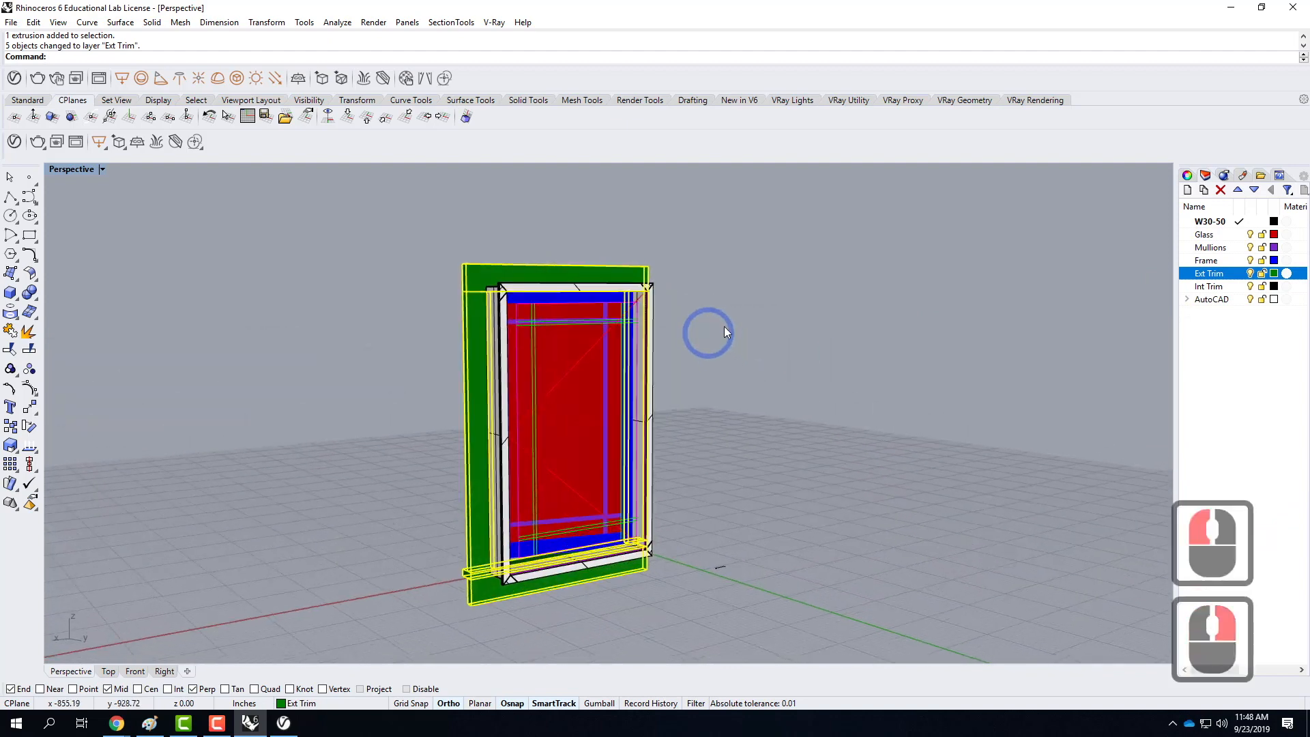
{"action": "scroll", "coordinate": [541, 318], "scroll_direction": "up", "scroll_amount": 2}
{"action": "left_click", "coordinate": [517, 287]}
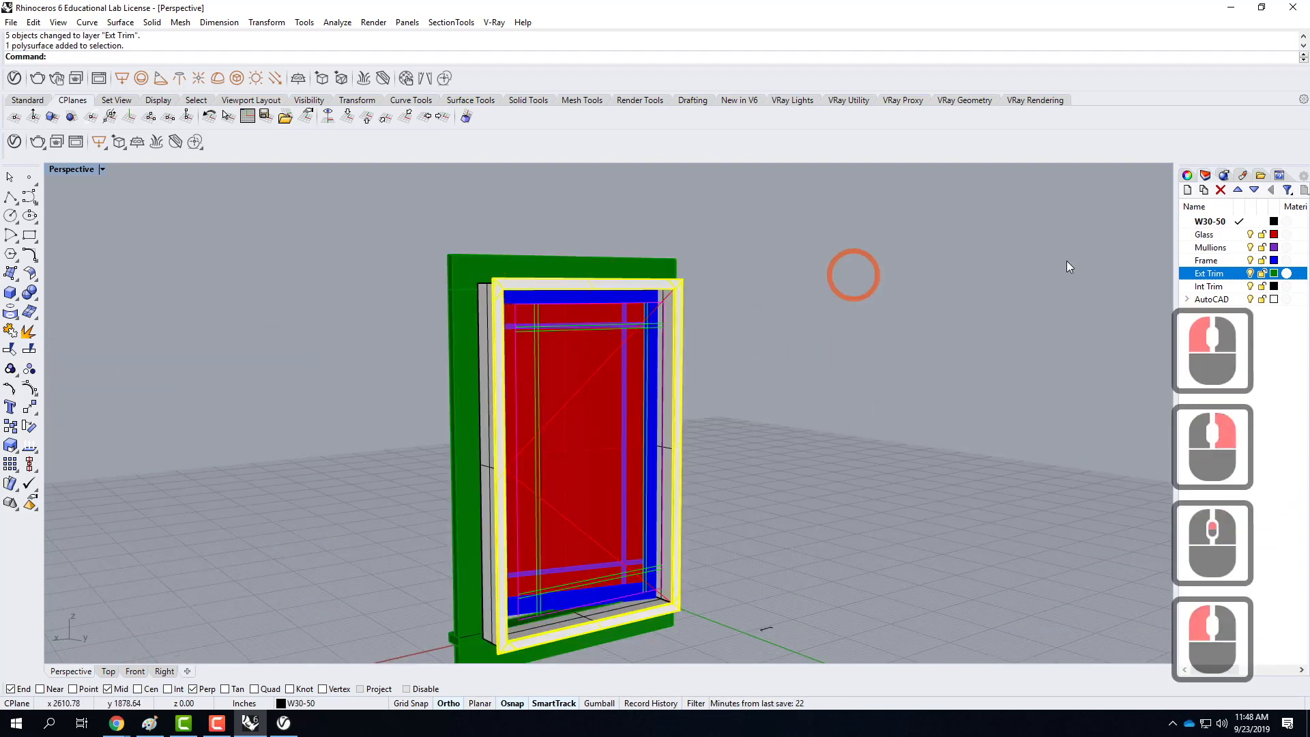
{"action": "right_click", "coordinate": [1213, 287]}
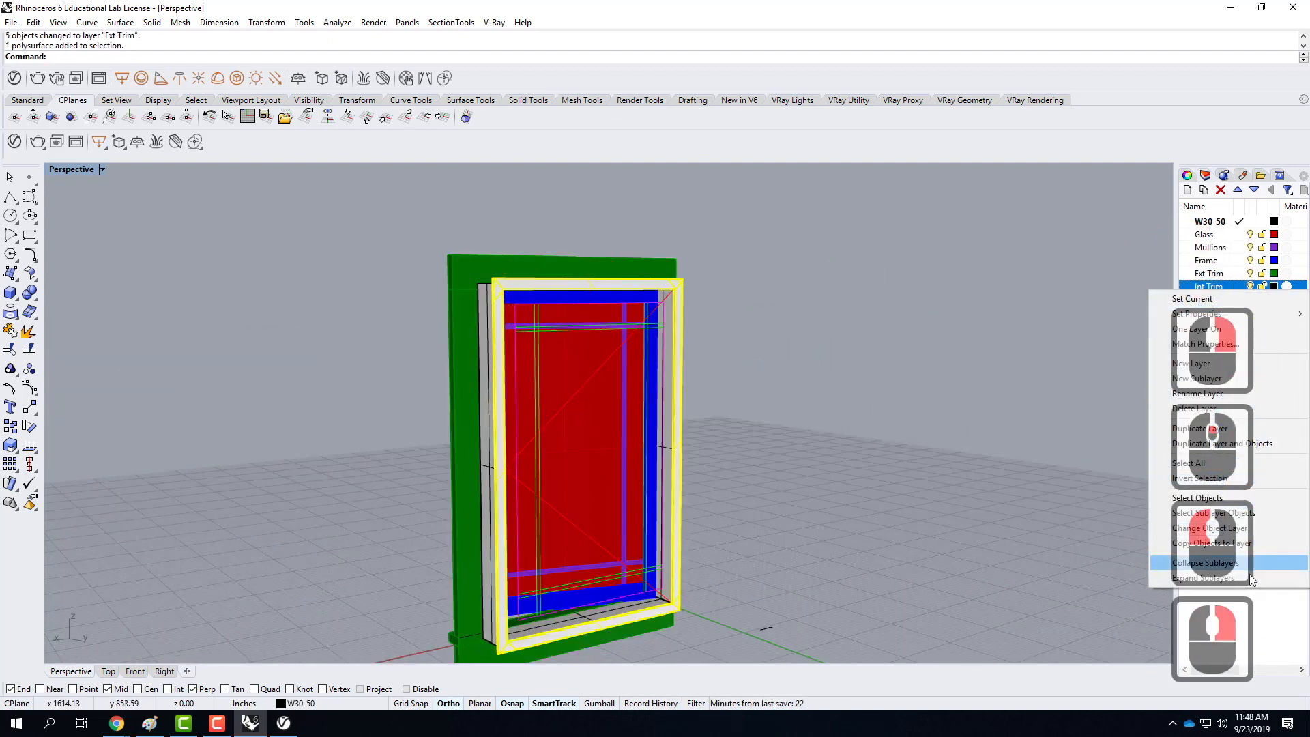
{"action": "left_click", "coordinate": [1253, 529]}
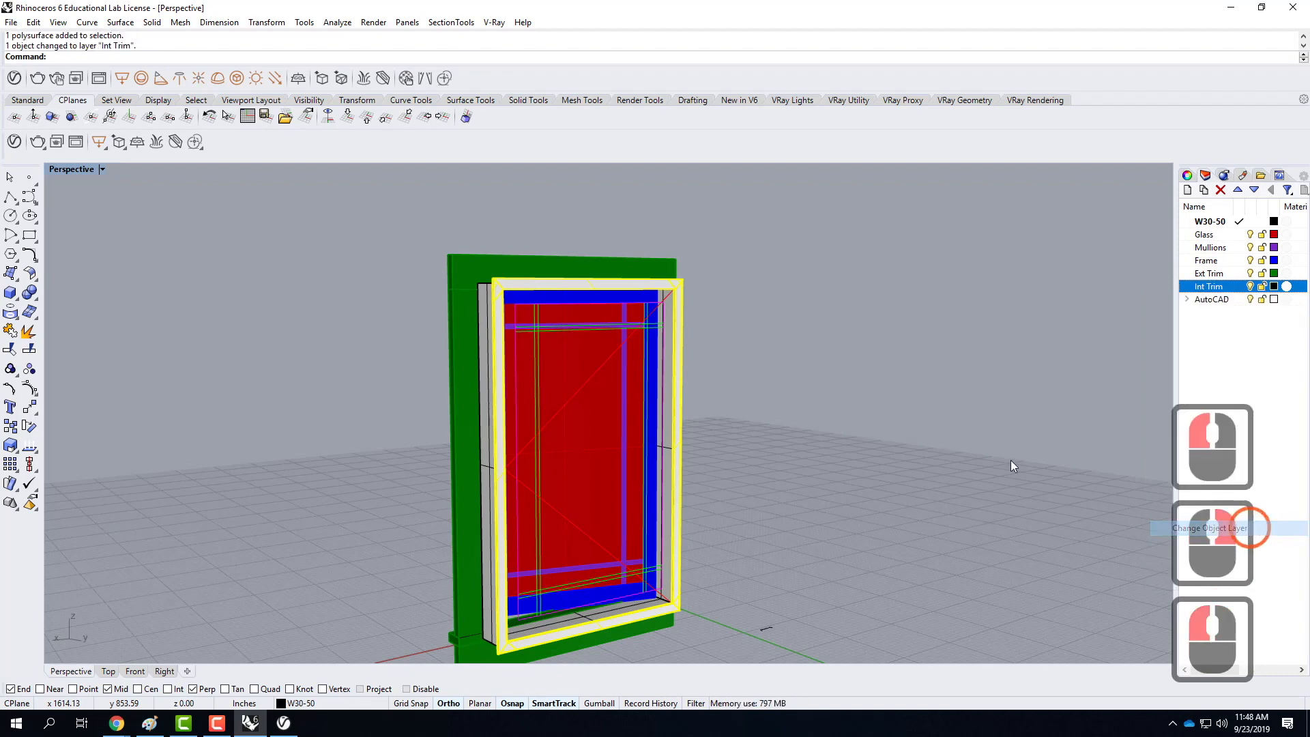
{"action": "left_click", "coordinate": [785, 353]}
Step: Create a new layer named Jamb
{"action": "left_click", "coordinate": [1189, 191]}
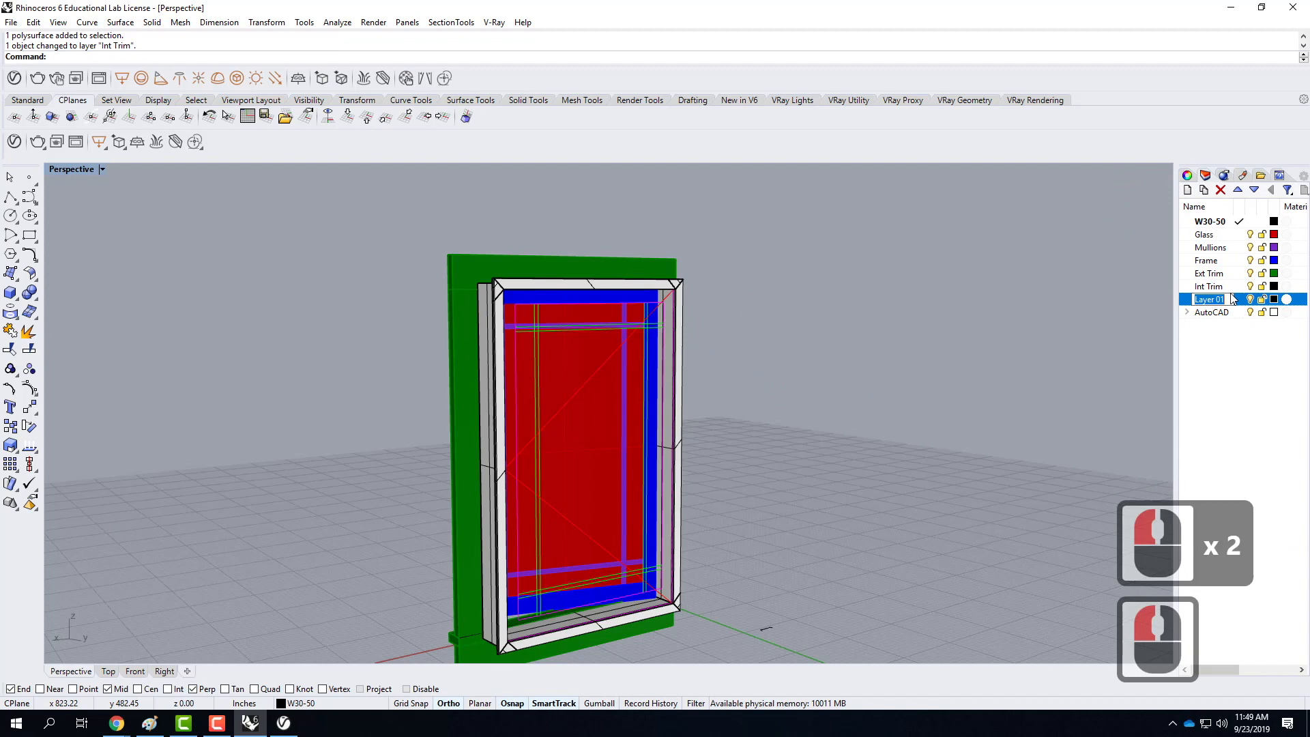
{"action": "type", "text": "Jab"}
{"action": "key", "text": "BackSpace"}
{"action": "type", "text": "mb"}
{"action": "key", "text": "Return"}
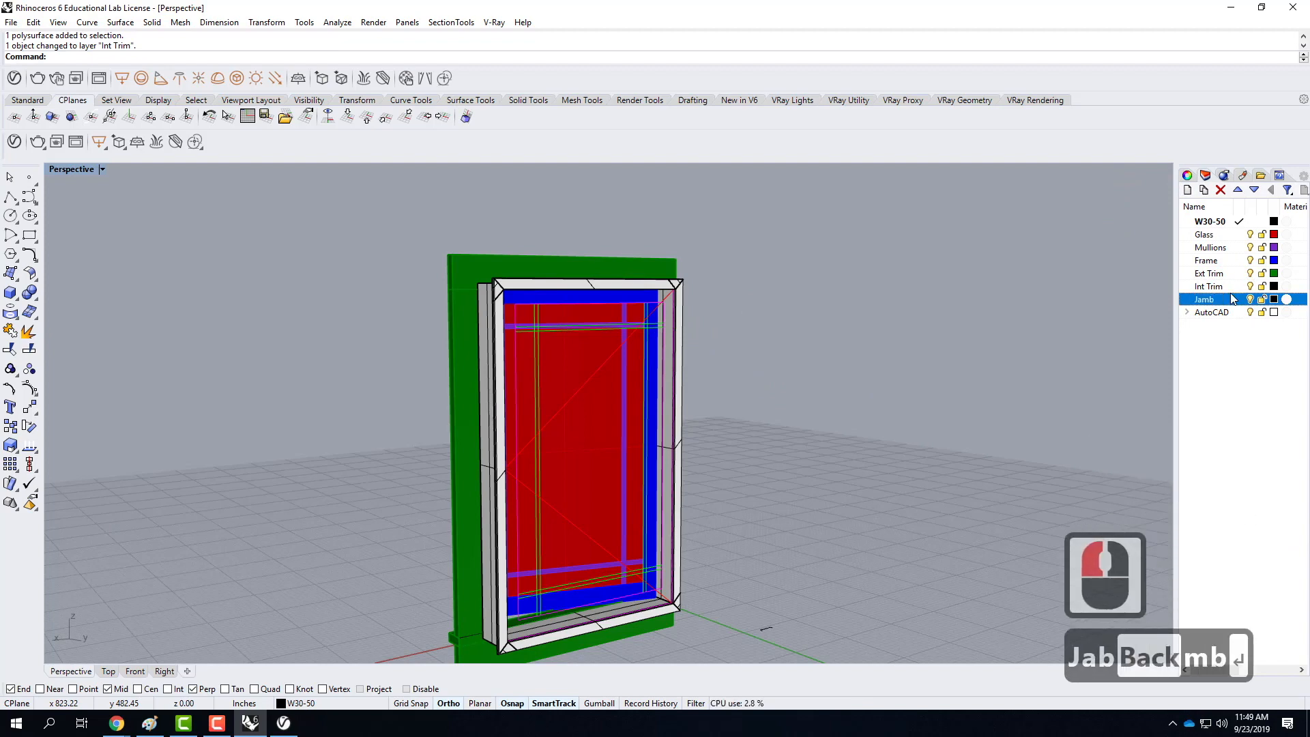
Step: Move the jamb box between the interior and exterior trim to the Jamb layer and deselect it
{"action": "left_click", "coordinate": [485, 368]}
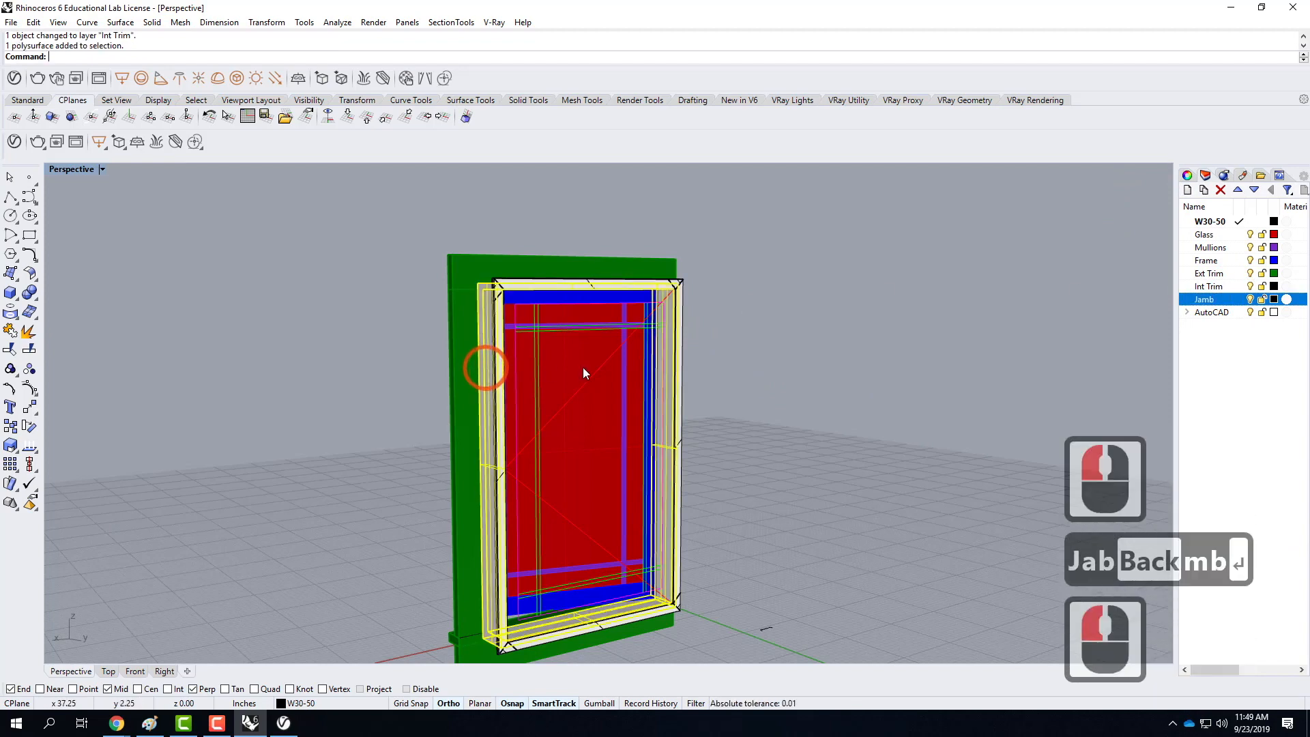
{"action": "right_click", "coordinate": [1212, 303]}
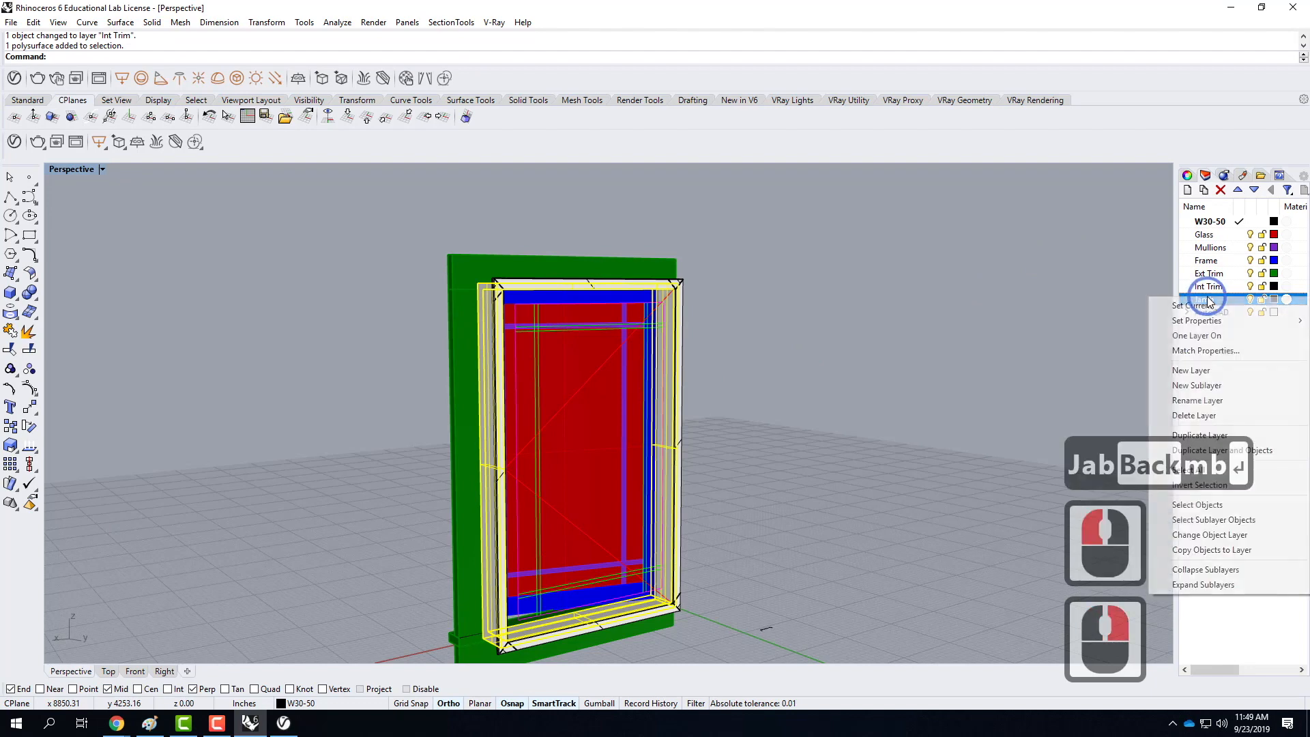
{"action": "left_click", "coordinate": [1247, 538]}
{"action": "left_click", "coordinate": [857, 329]}
{"action": "right_click_drag", "start_coordinate": [858, 329], "coordinate": [678, 361]}
{"action": "right_click", "coordinate": [677, 361]}
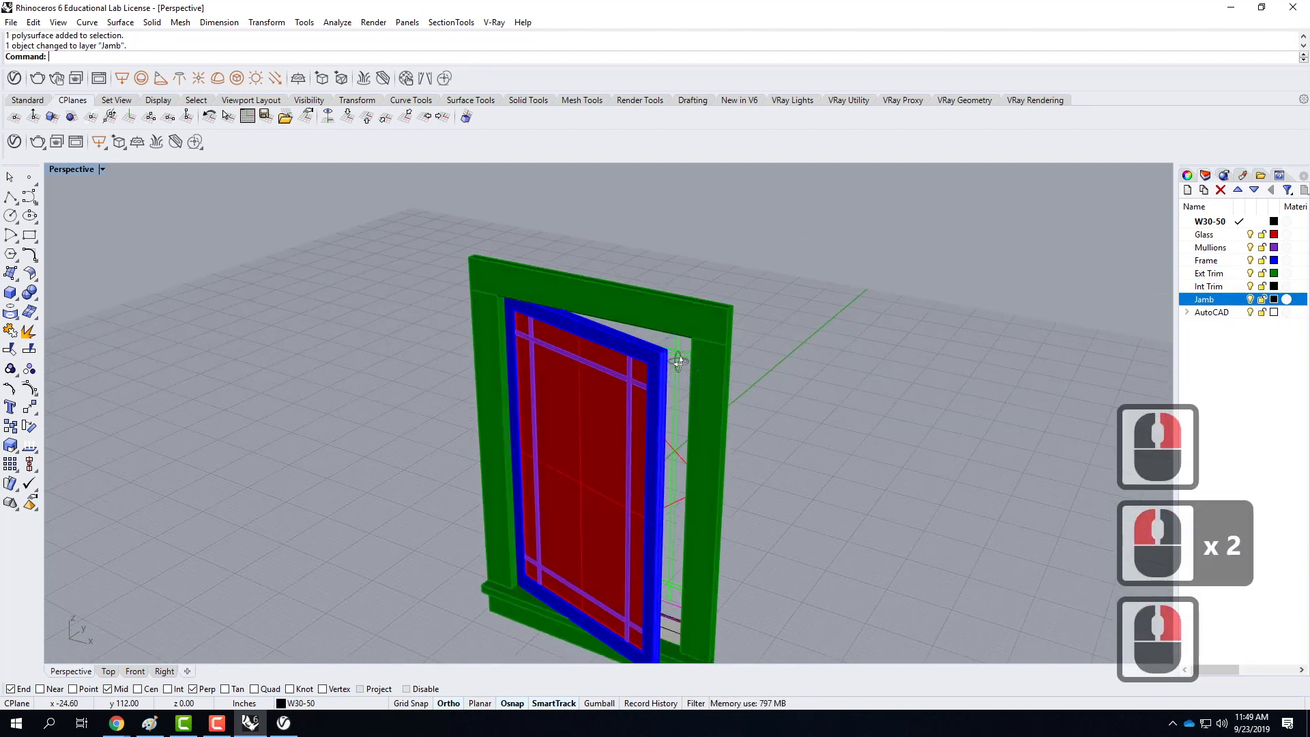
Step: Nest the six layers from Glass through Jamb as sublayers of the W30-50 layer
{"action": "left_click", "coordinate": [1204, 234]}
{"action": "left_click", "coordinate": [1217, 301], "text": "shift"}
{"action": "left_click_drag", "start_coordinate": [1208, 238], "coordinate": [1213, 220]}
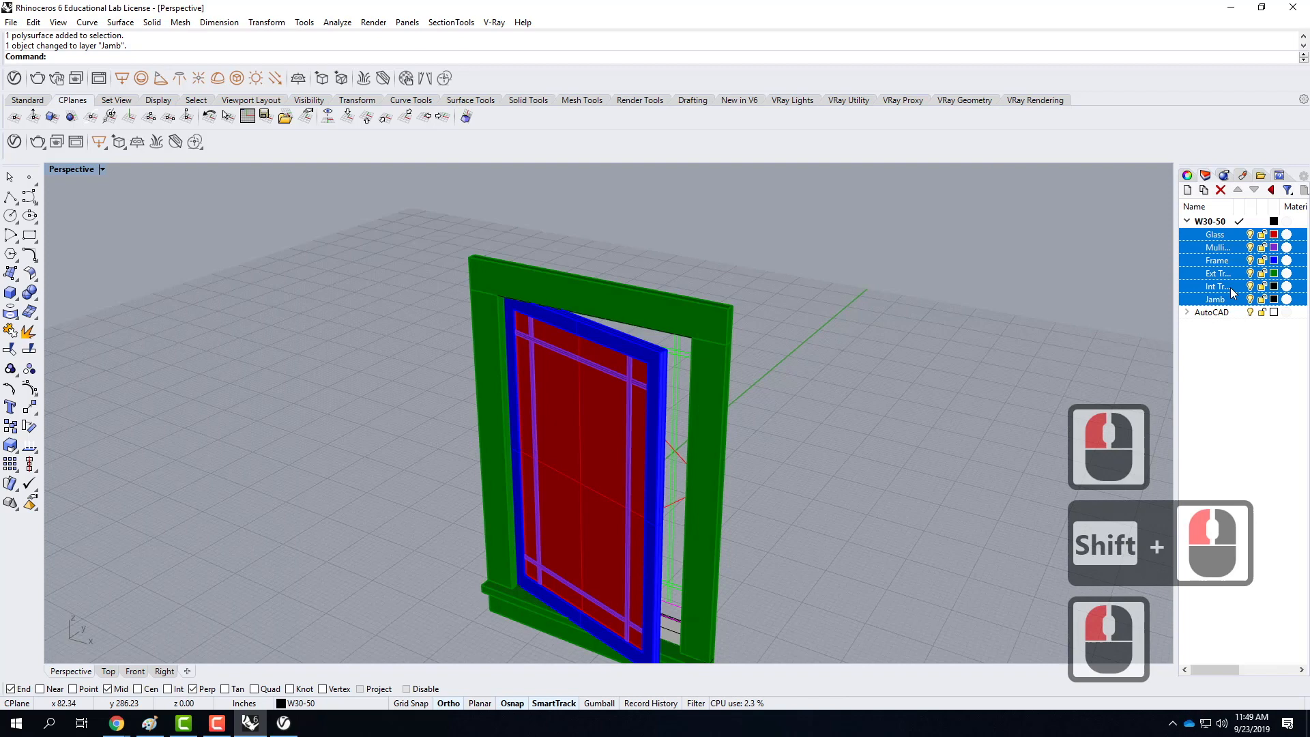
Step: Try to delete the AutoCAD layer, agreeing to delete all the objects on its sublayers
{"action": "double_click", "coordinate": [1216, 315]}
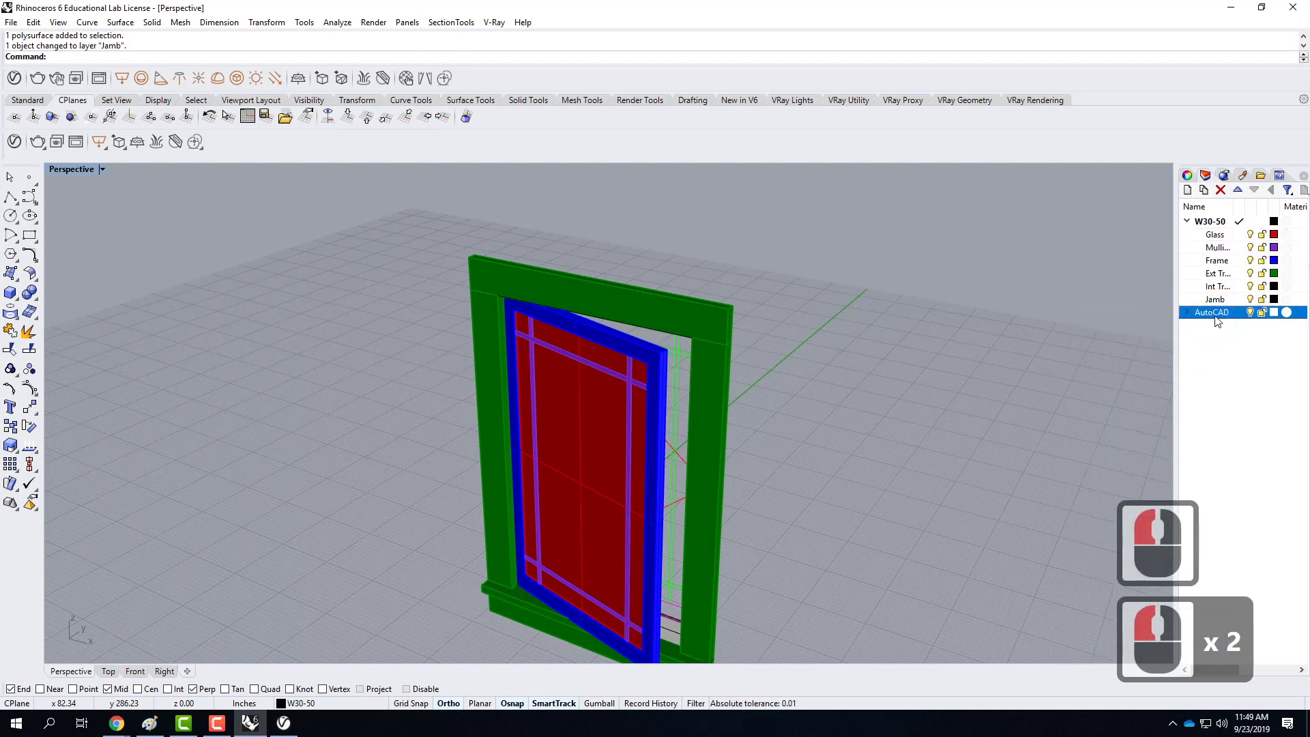
{"action": "left_click", "coordinate": [1221, 192]}
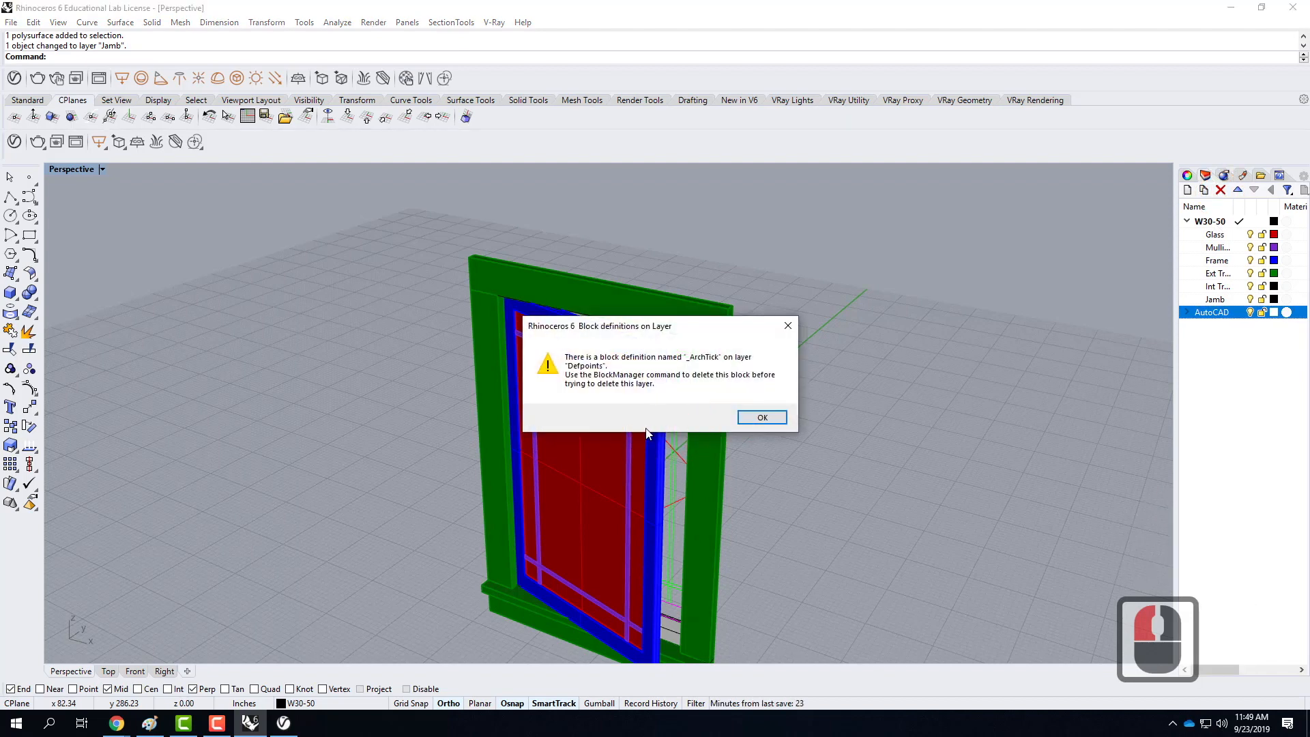
{"action": "left_click", "coordinate": [774, 422]}
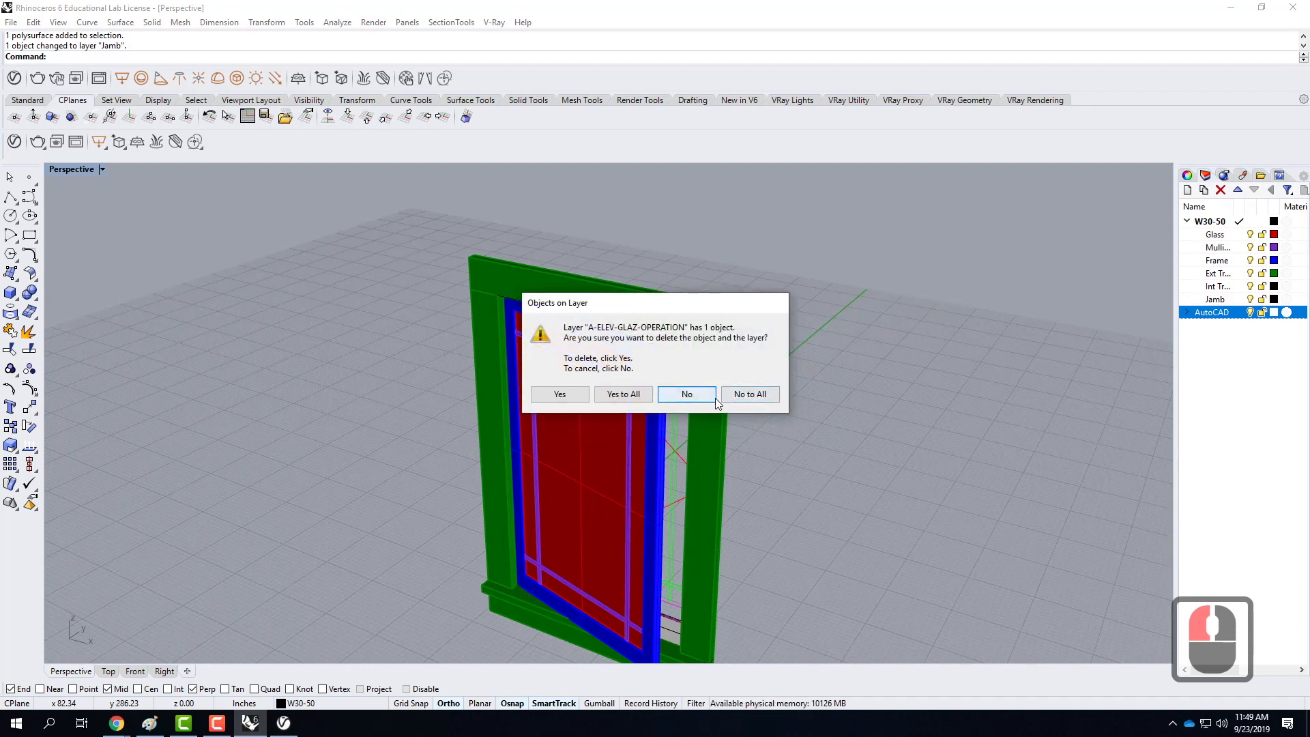
{"action": "left_click", "coordinate": [643, 396]}
{"action": "left_click", "coordinate": [784, 357]}
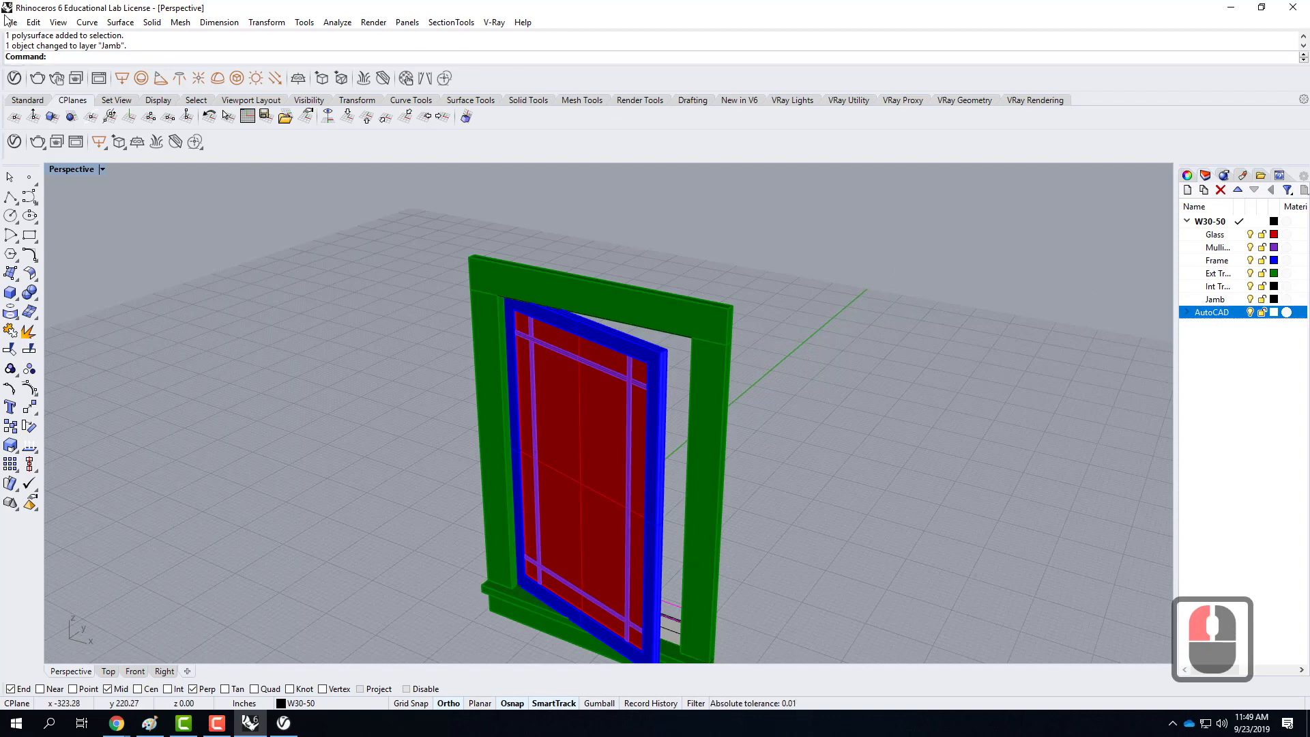
Step: Delete all the listed block definitions, from _ACMFILLEDHALF through GENAXEH, in the Block Manager
{"action": "left_click", "coordinate": [33, 22]}
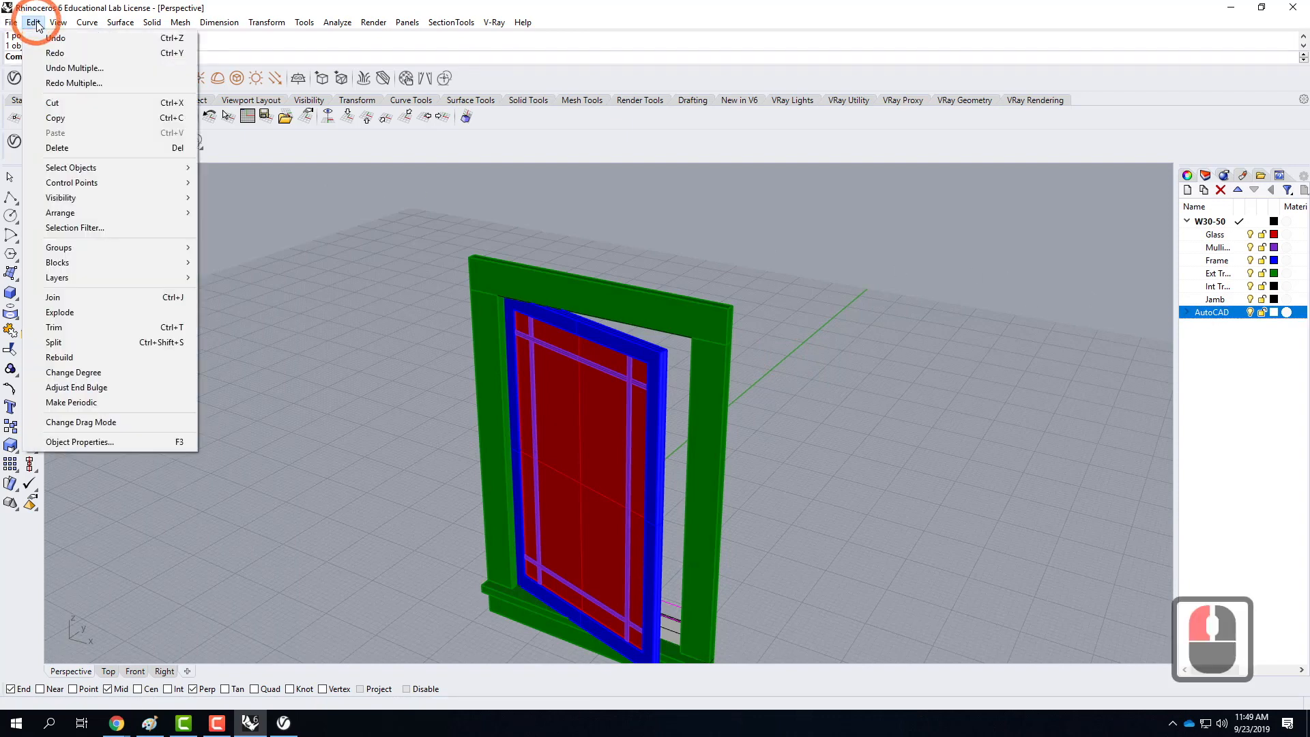
{"action": "mouse_move", "coordinate": [110, 260]}
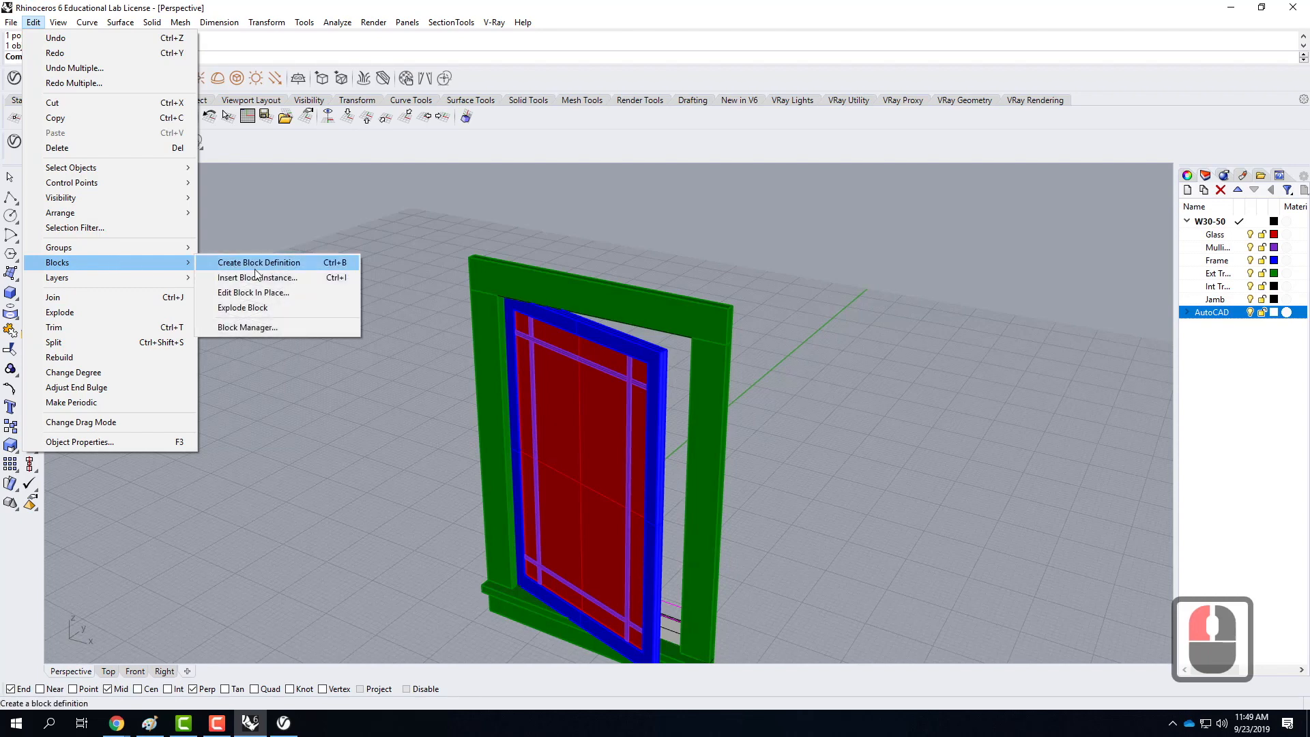
{"action": "left_click", "coordinate": [263, 326]}
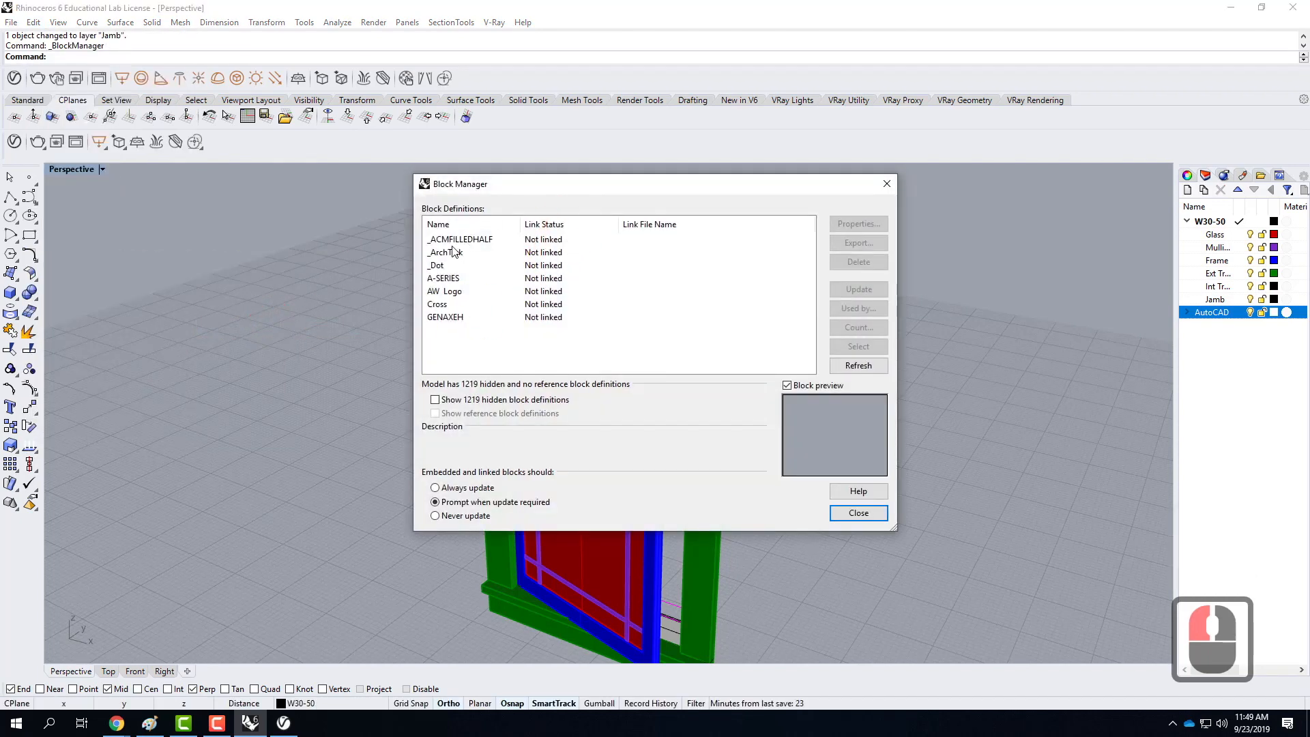
{"action": "left_click", "coordinate": [451, 238]}
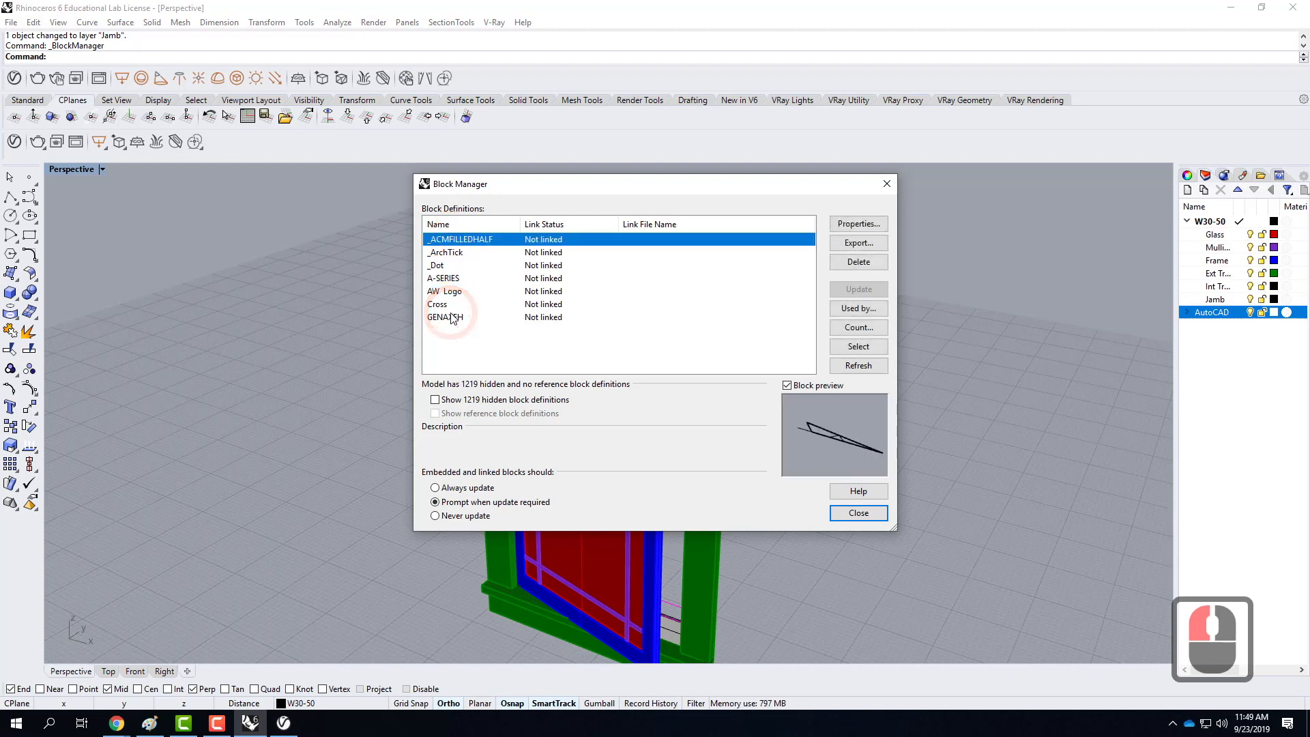
{"action": "left_click", "coordinate": [451, 318], "text": "shift"}
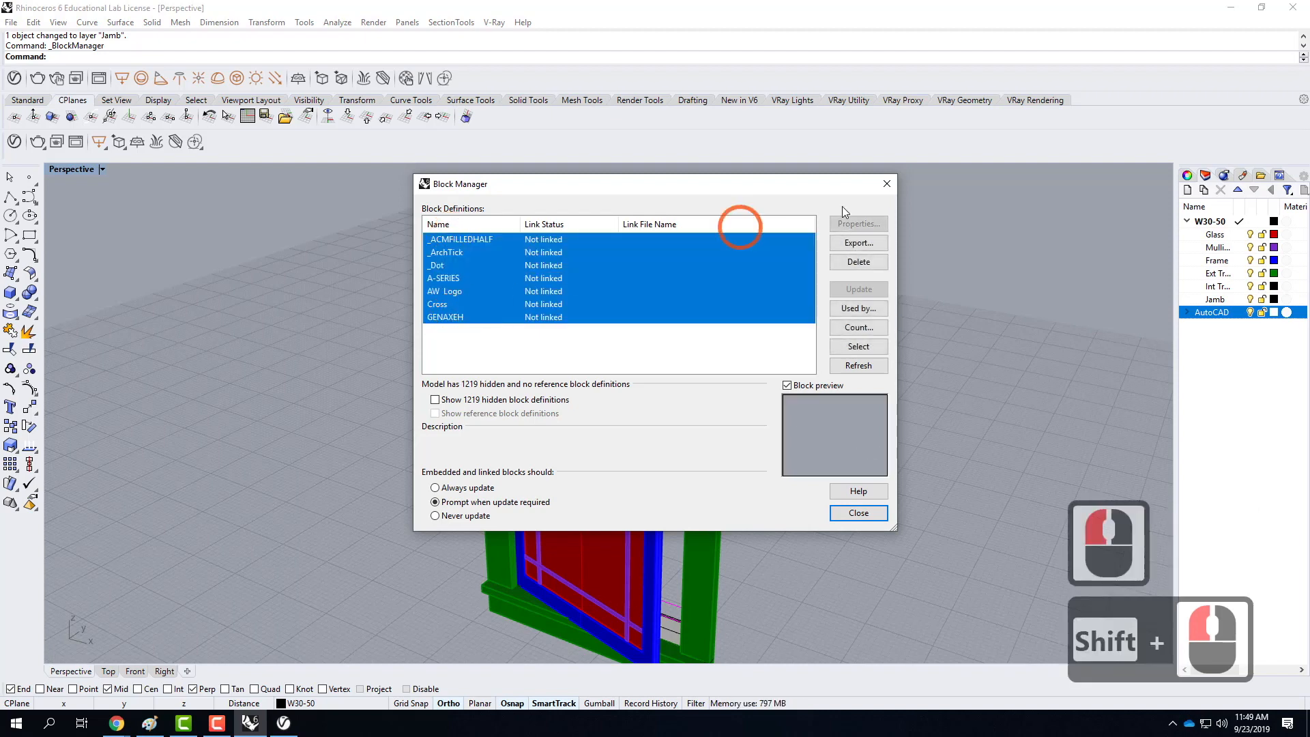
{"action": "left_click", "coordinate": [879, 266]}
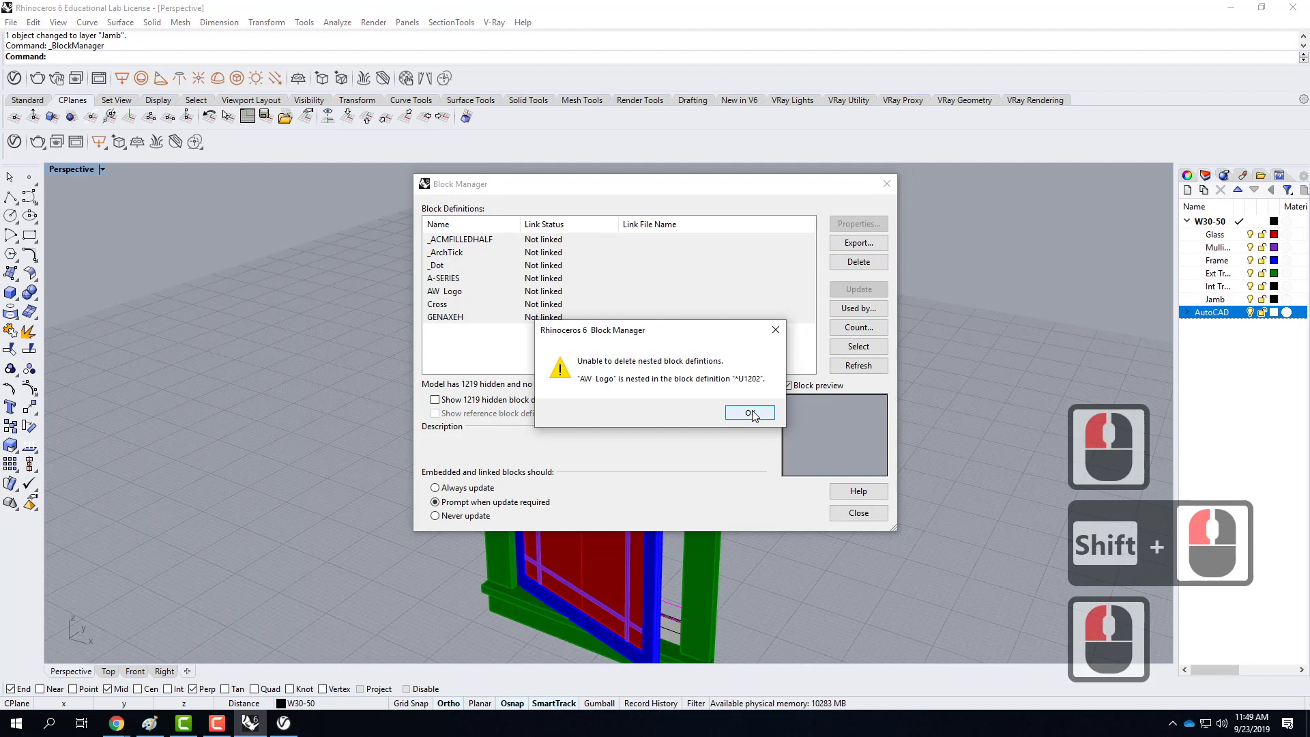
{"action": "left_click", "coordinate": [751, 413]}
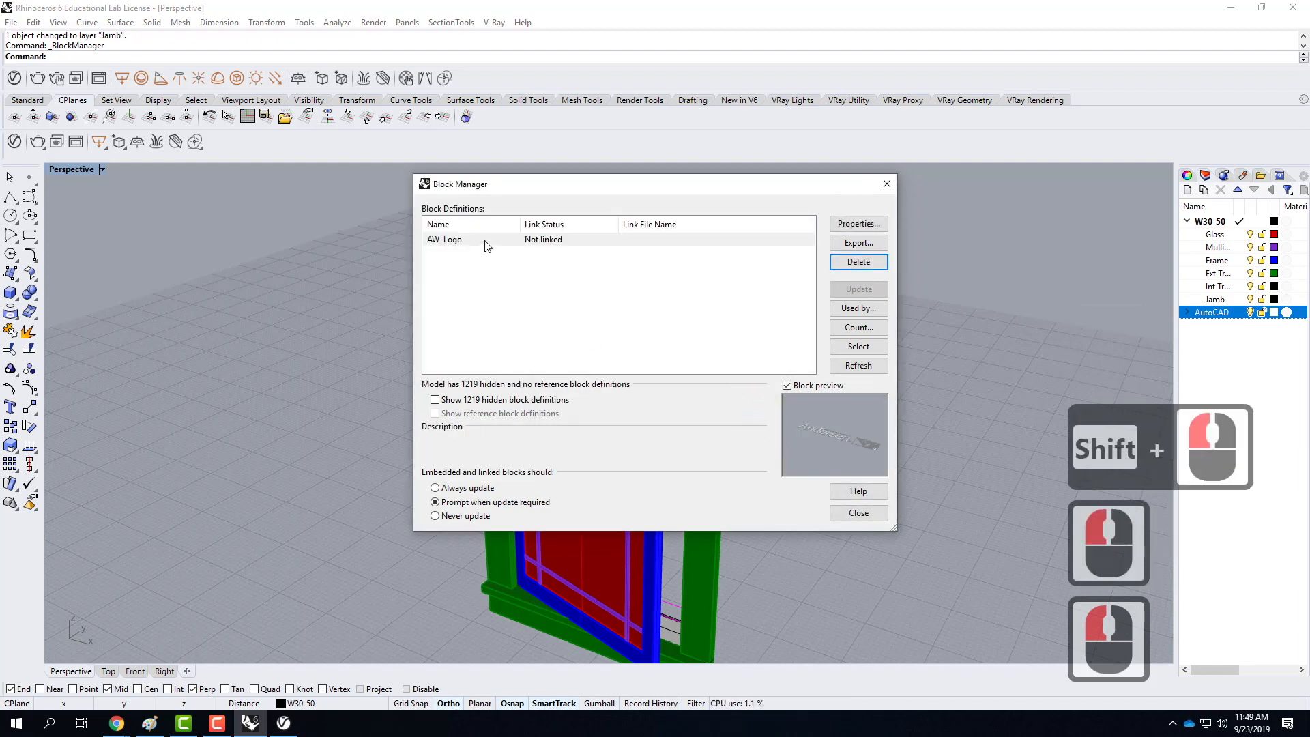
Step: Try to delete the remaining AW Logo block definition
{"action": "left_click", "coordinate": [487, 242]}
{"action": "left_click", "coordinate": [875, 265]}
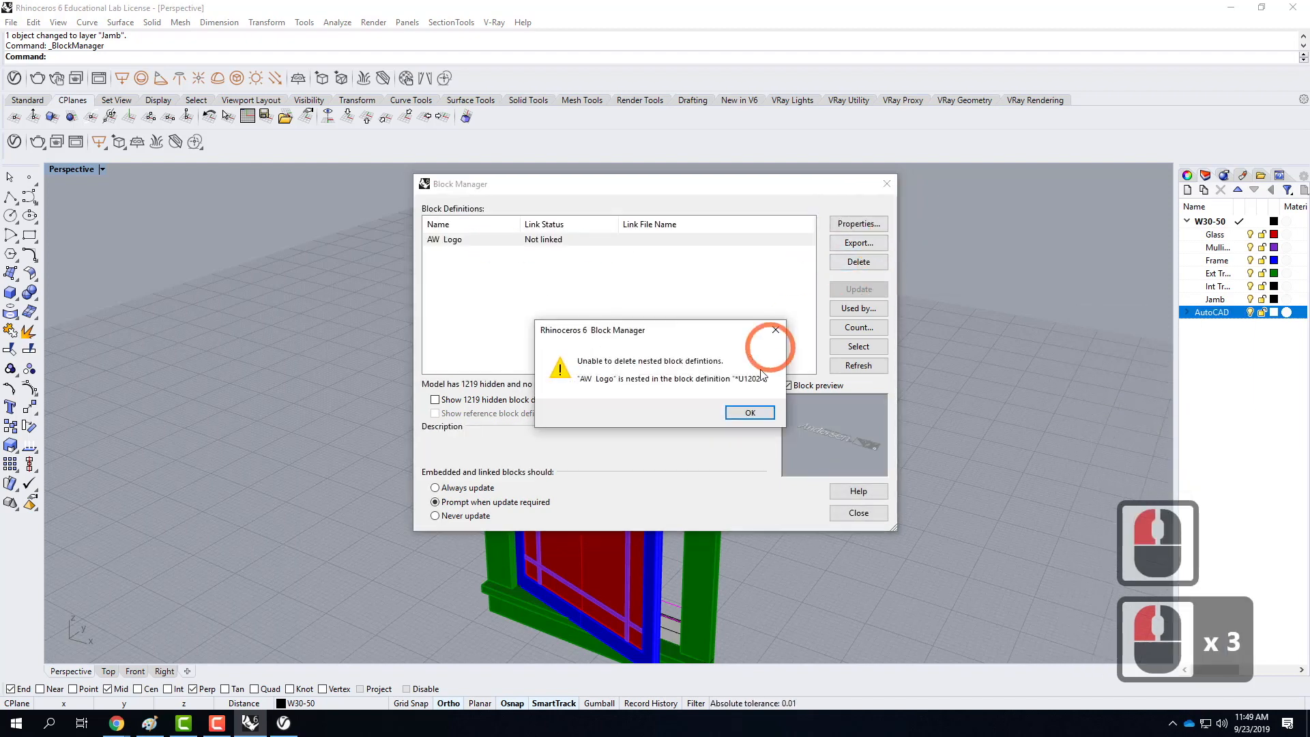
{"action": "left_click", "coordinate": [749, 412]}
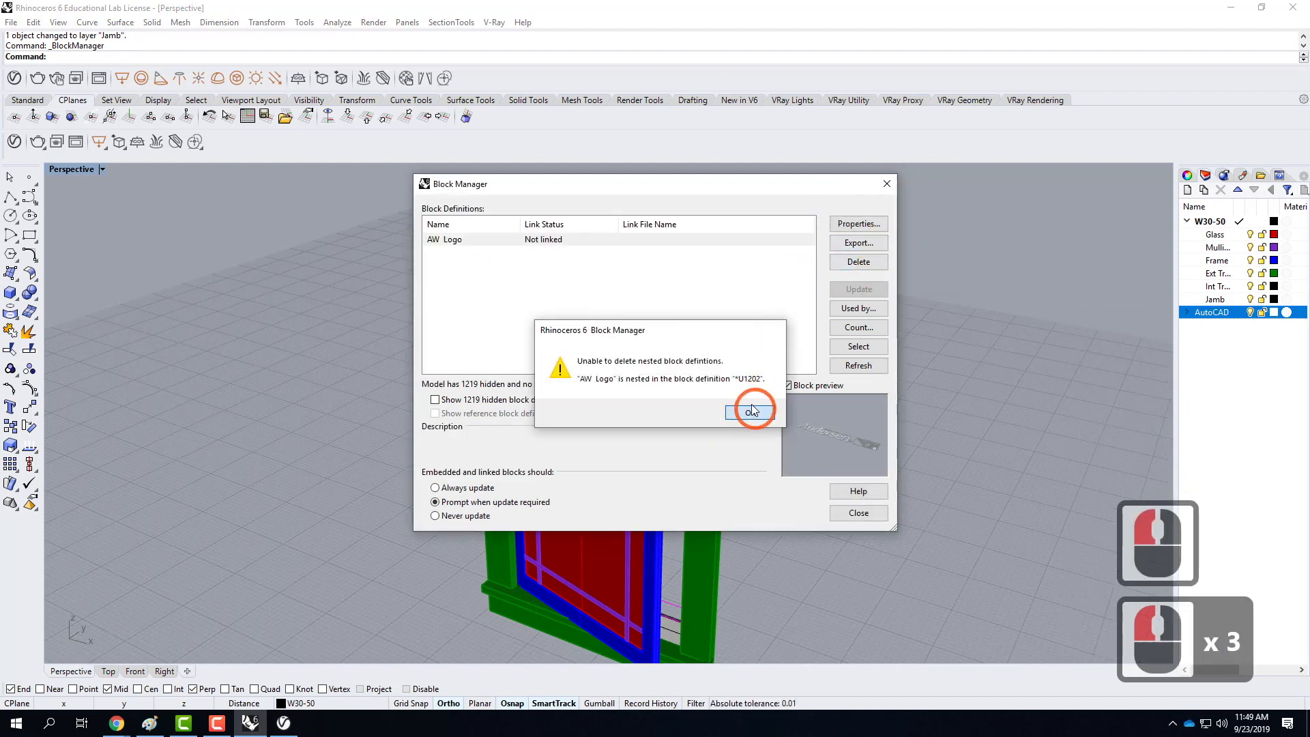
Step: Show the hidden block definitions in the Block Manager to examine them, and close the manager
{"action": "left_click", "coordinate": [435, 400]}
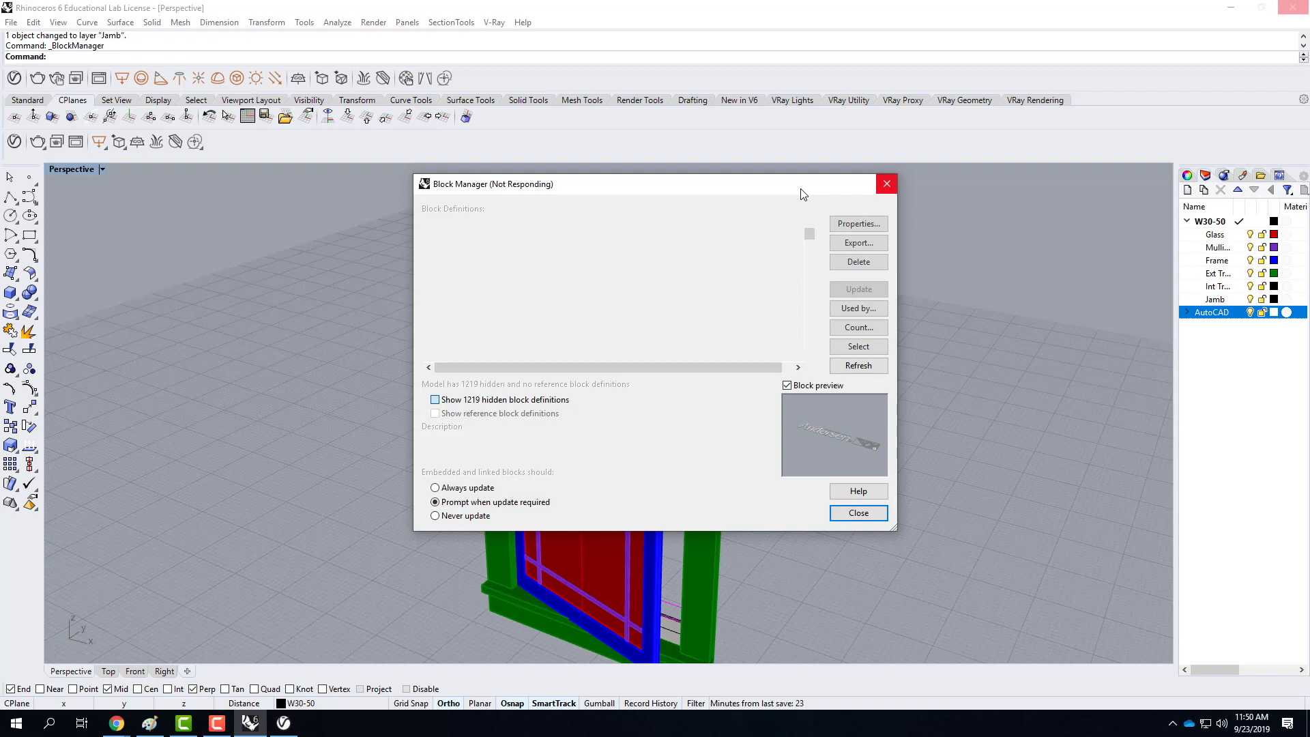
{"action": "left_click_drag", "start_coordinate": [756, 191], "coordinate": [895, 228]}
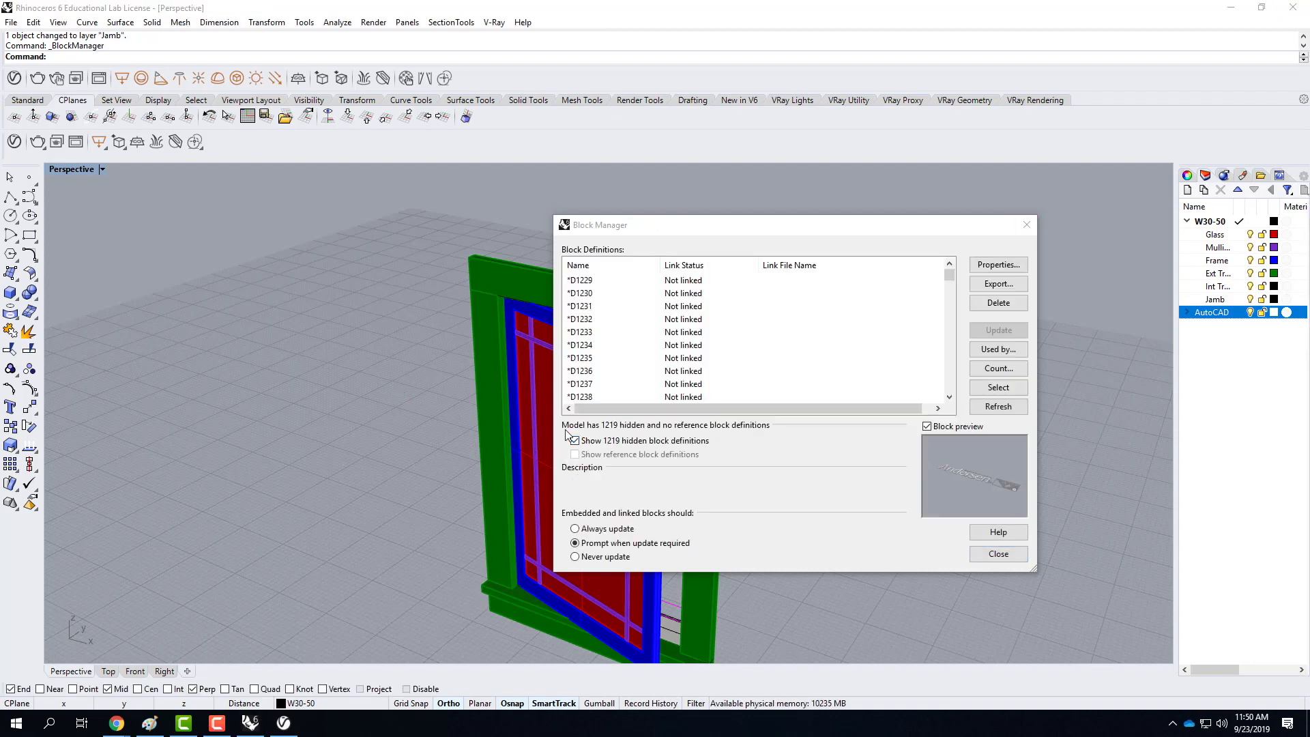
{"action": "left_click_drag", "start_coordinate": [730, 230], "coordinate": [628, 189]}
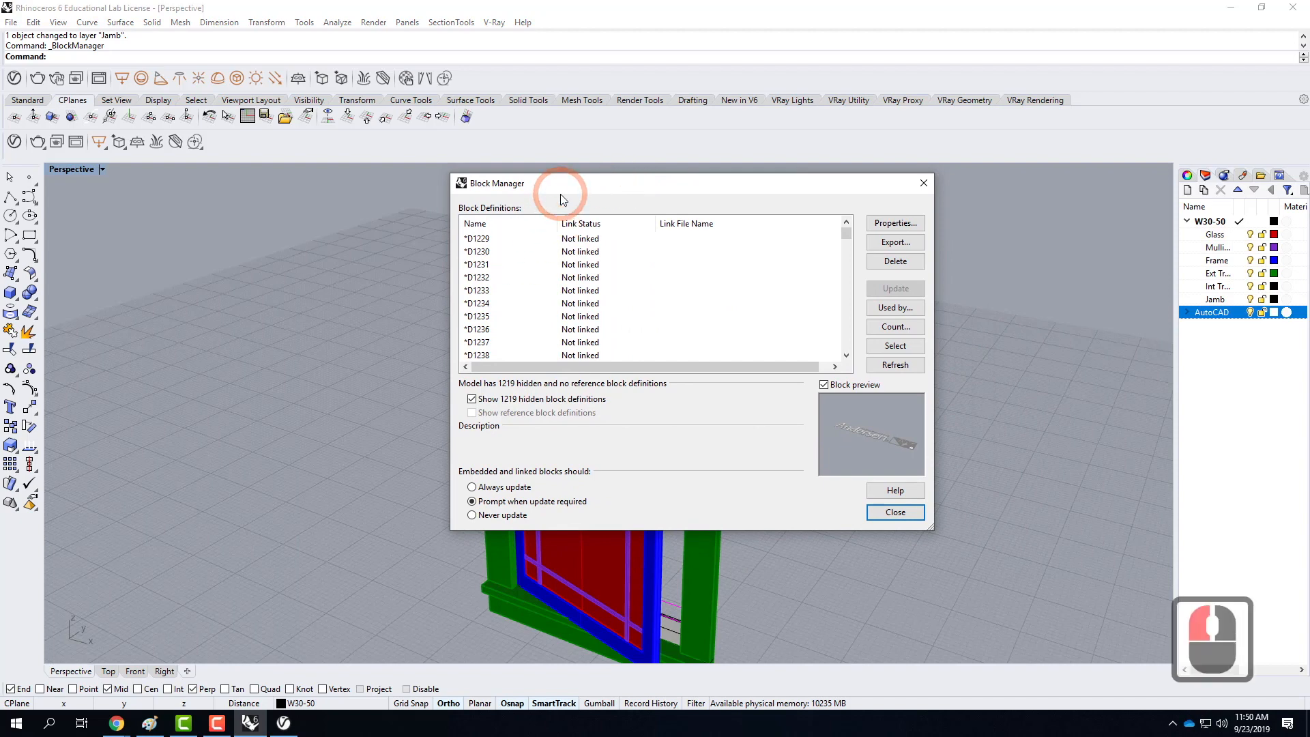
{"action": "left_click", "coordinate": [896, 512]}
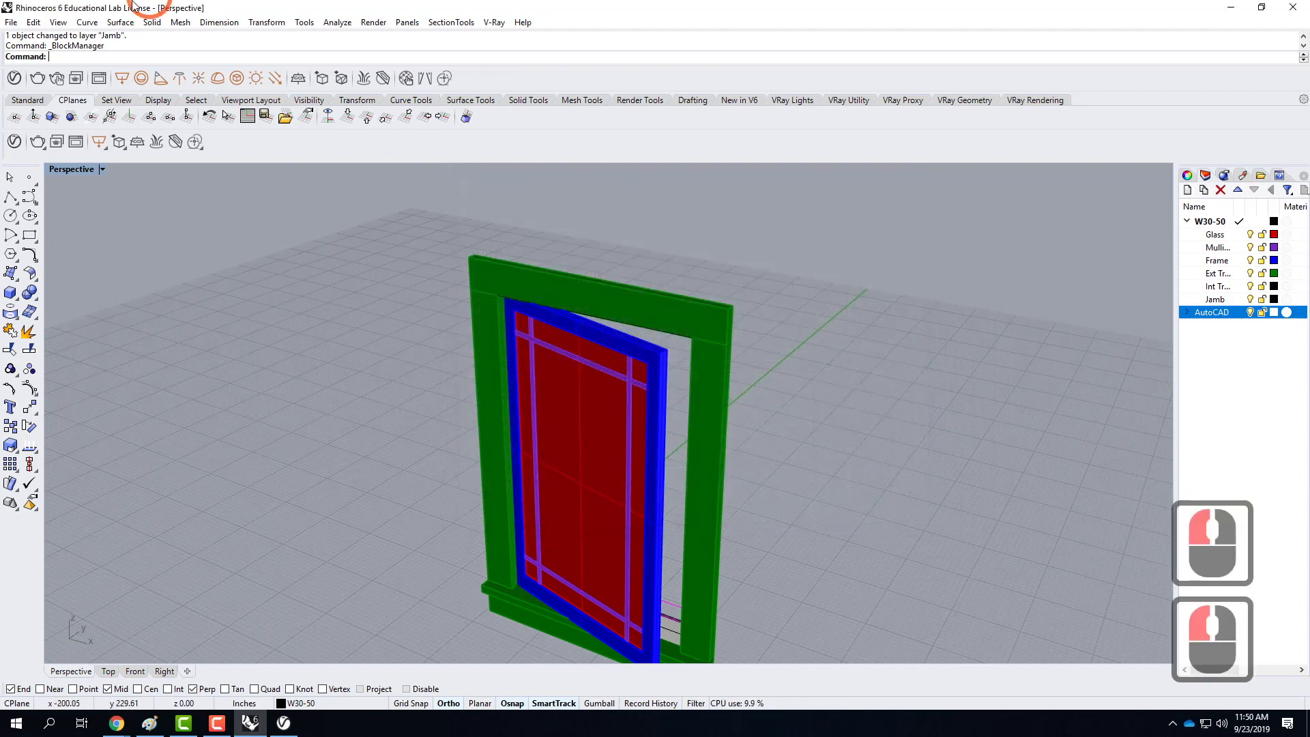
Step: Start saving the model and browse in OneDrive through Live Demonstrations and Live - A136 Exercises to the Ex208 - Bulding Rhino Blocks folder
{"action": "left_click", "coordinate": [11, 22]}
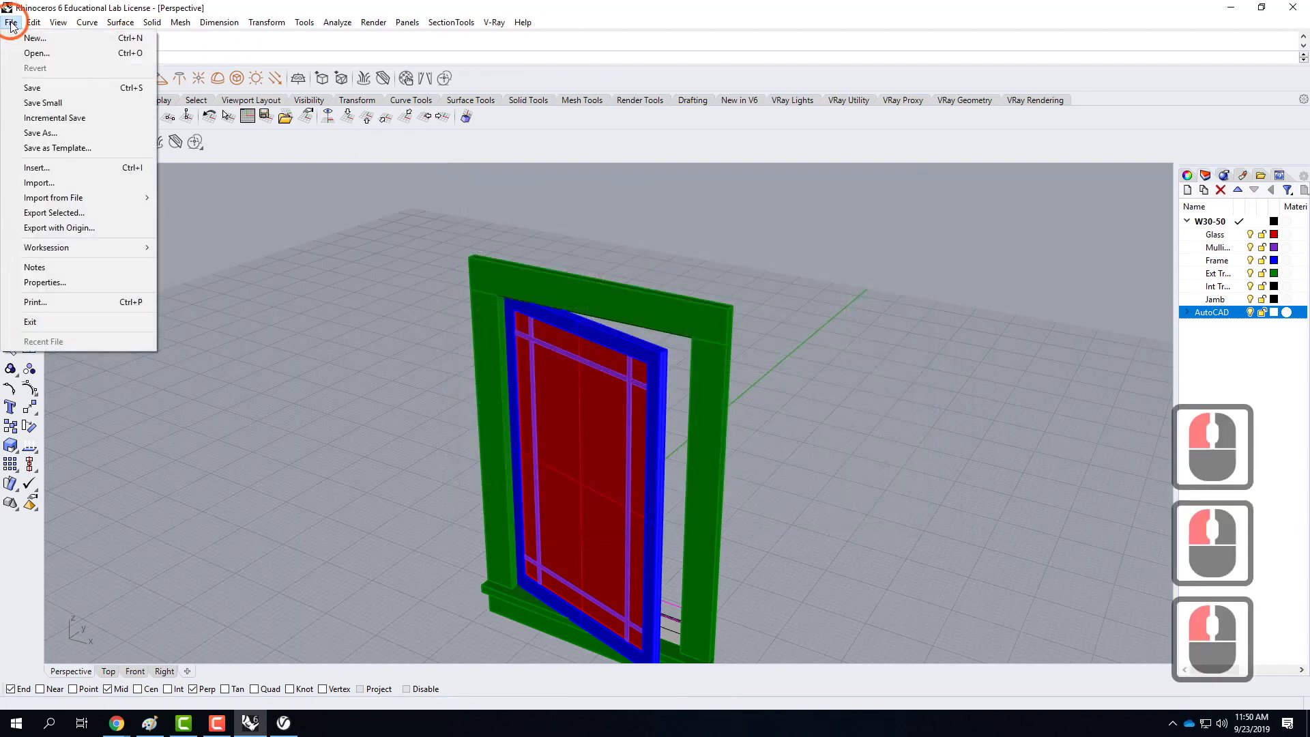
{"action": "left_click", "coordinate": [45, 89]}
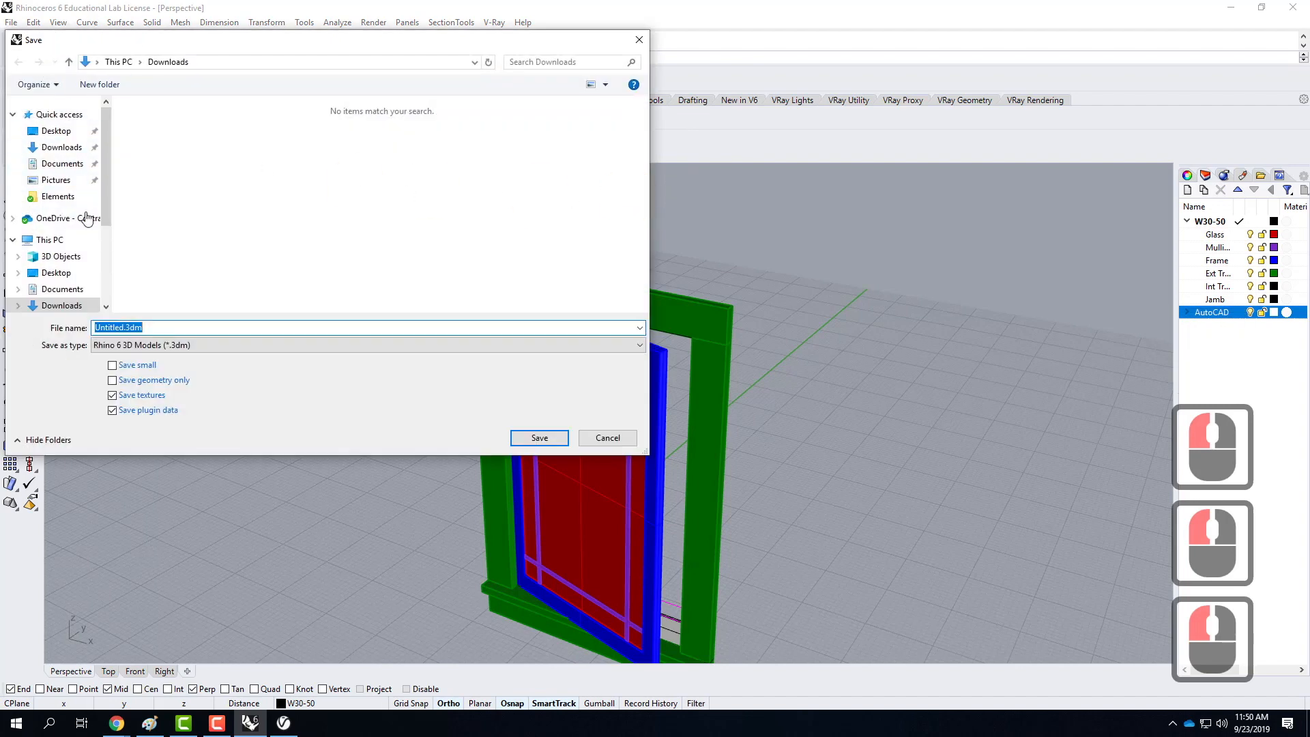
{"action": "left_click", "coordinate": [58, 219]}
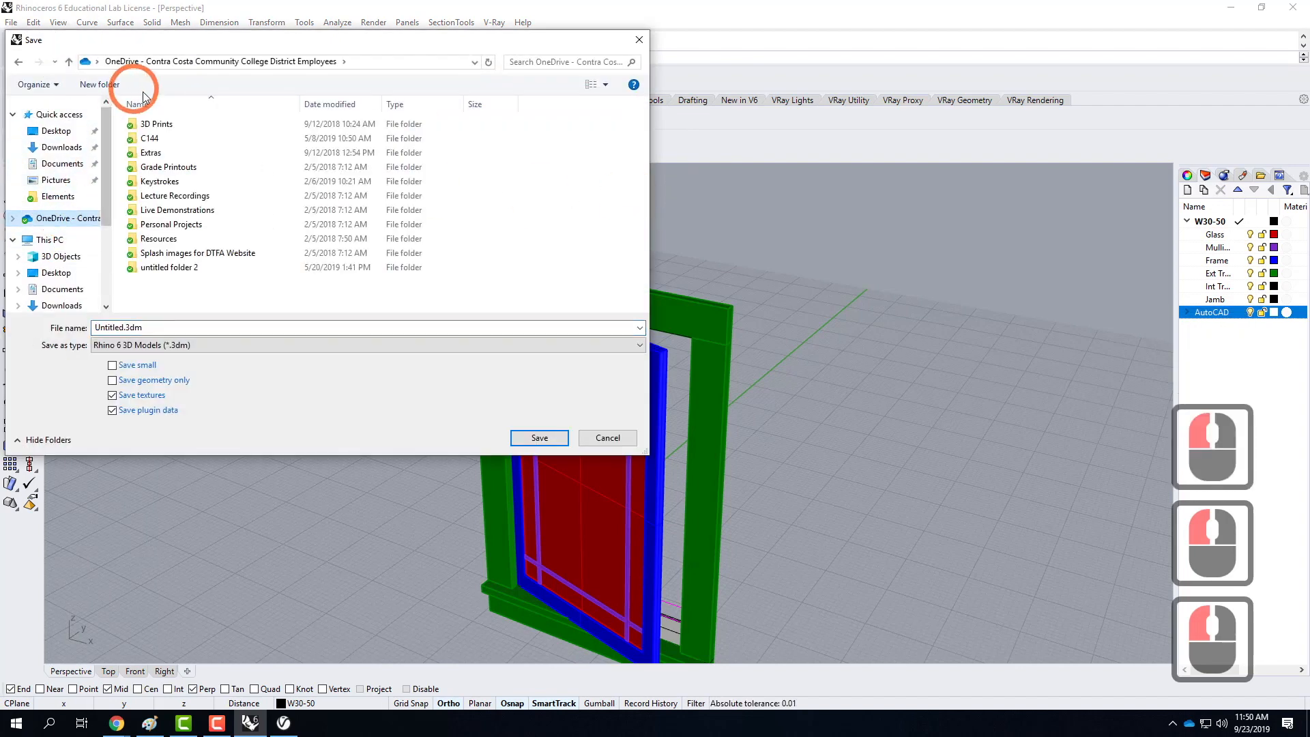
{"action": "double_click", "coordinate": [157, 210]}
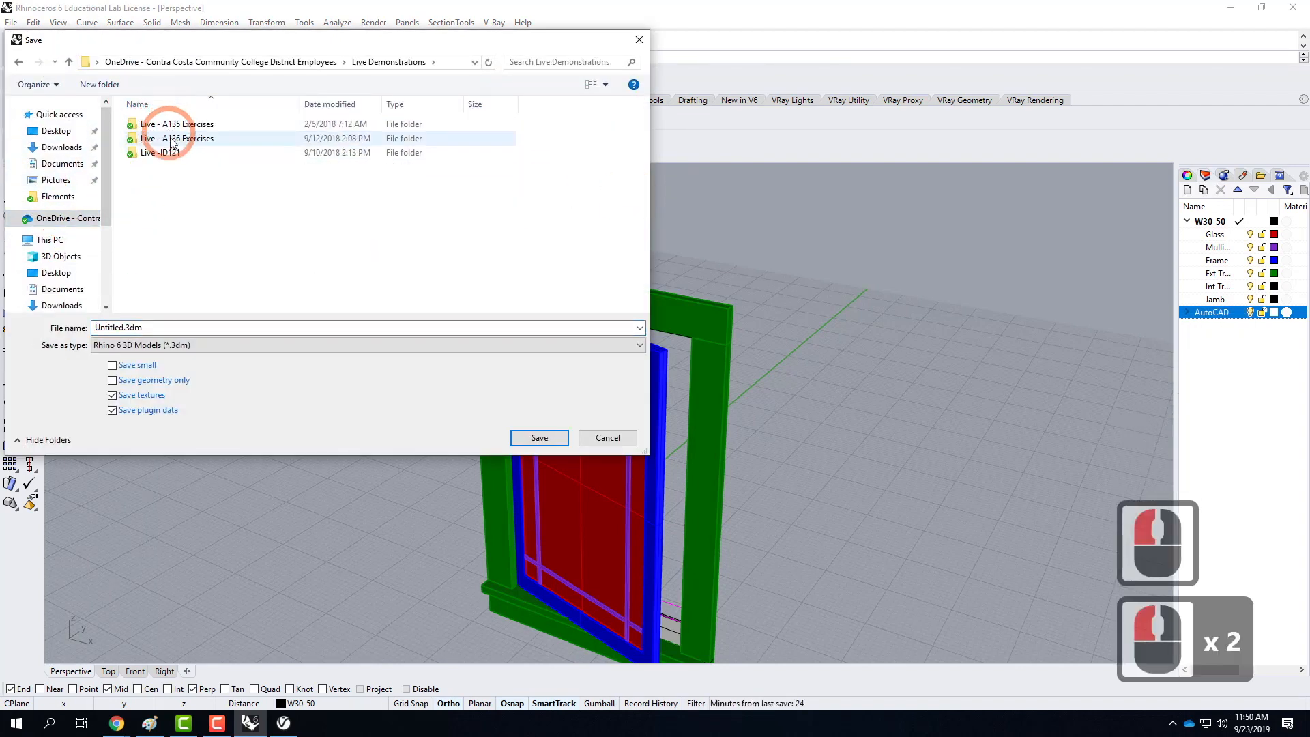
{"action": "double_click", "coordinate": [171, 139]}
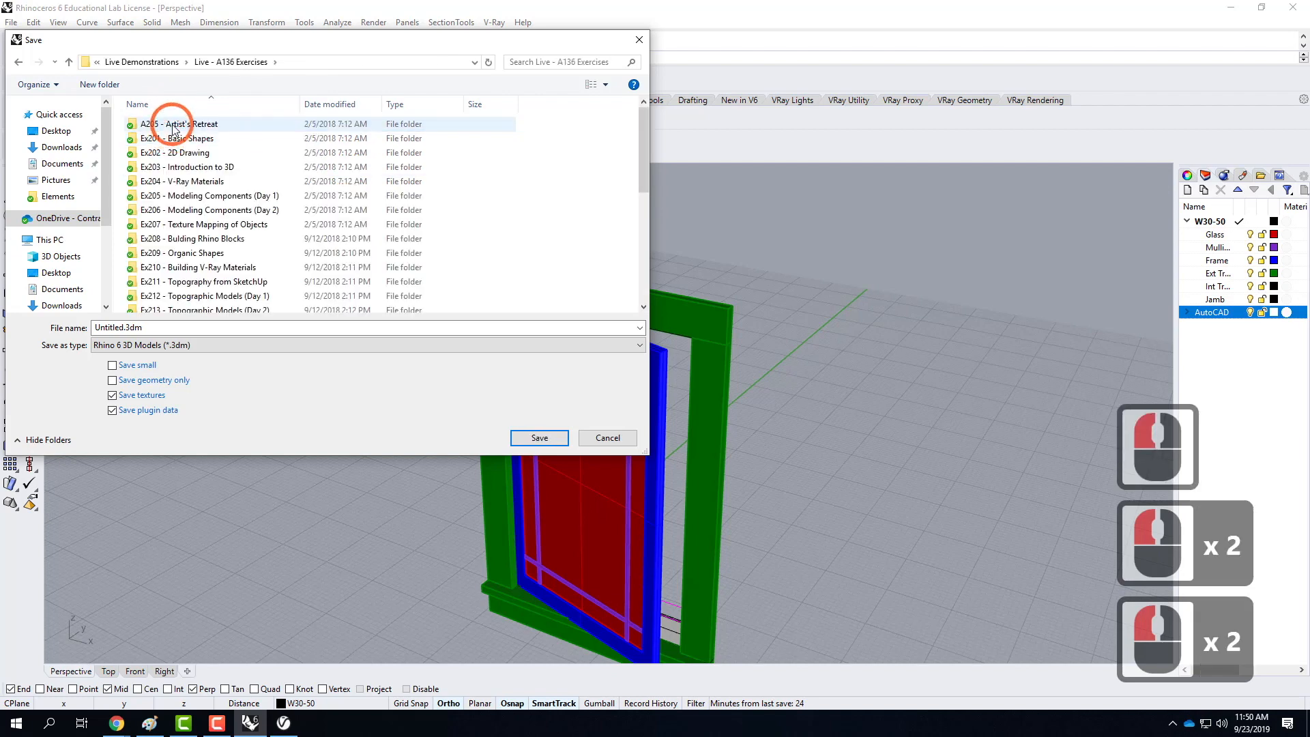
{"action": "double_click", "coordinate": [192, 239]}
Step: Create a new folder named F2019 inside the Ex208 - Bulding Rhino Blocks folder
{"action": "left_click", "coordinate": [100, 84]}
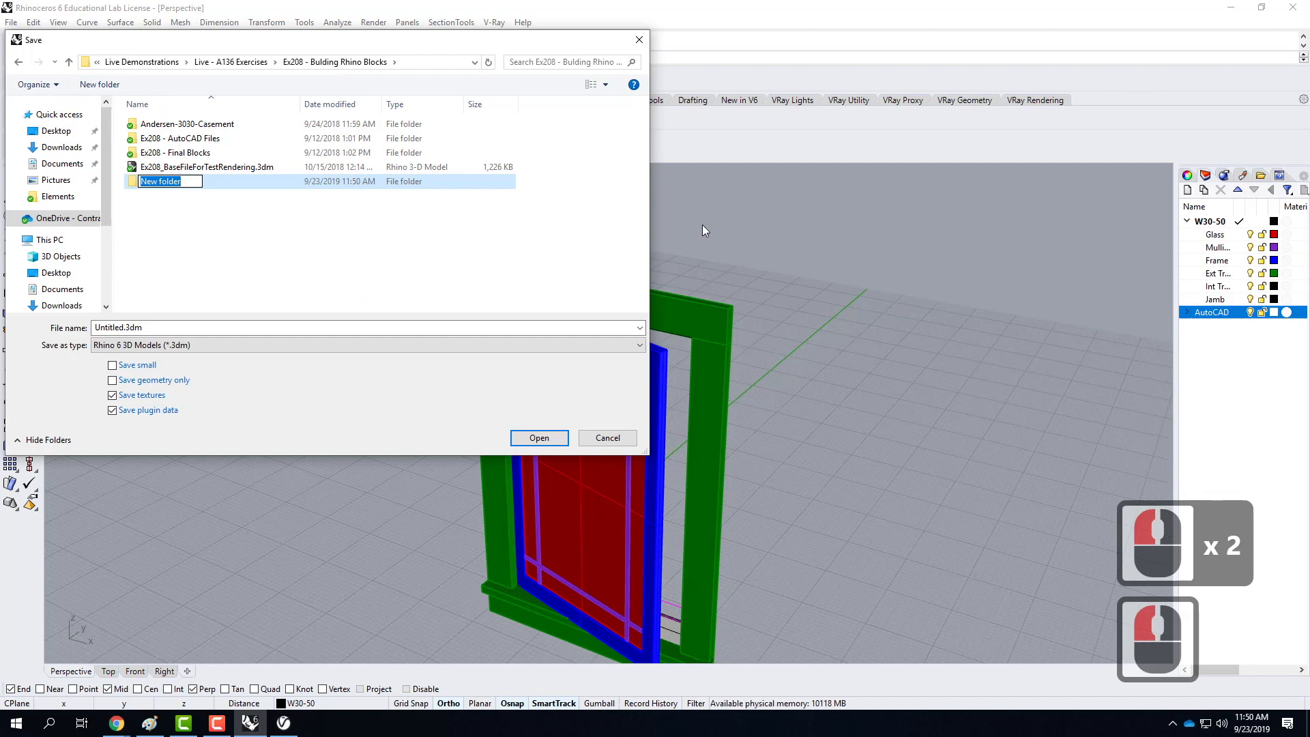
{"action": "type", "text": "F2019"}
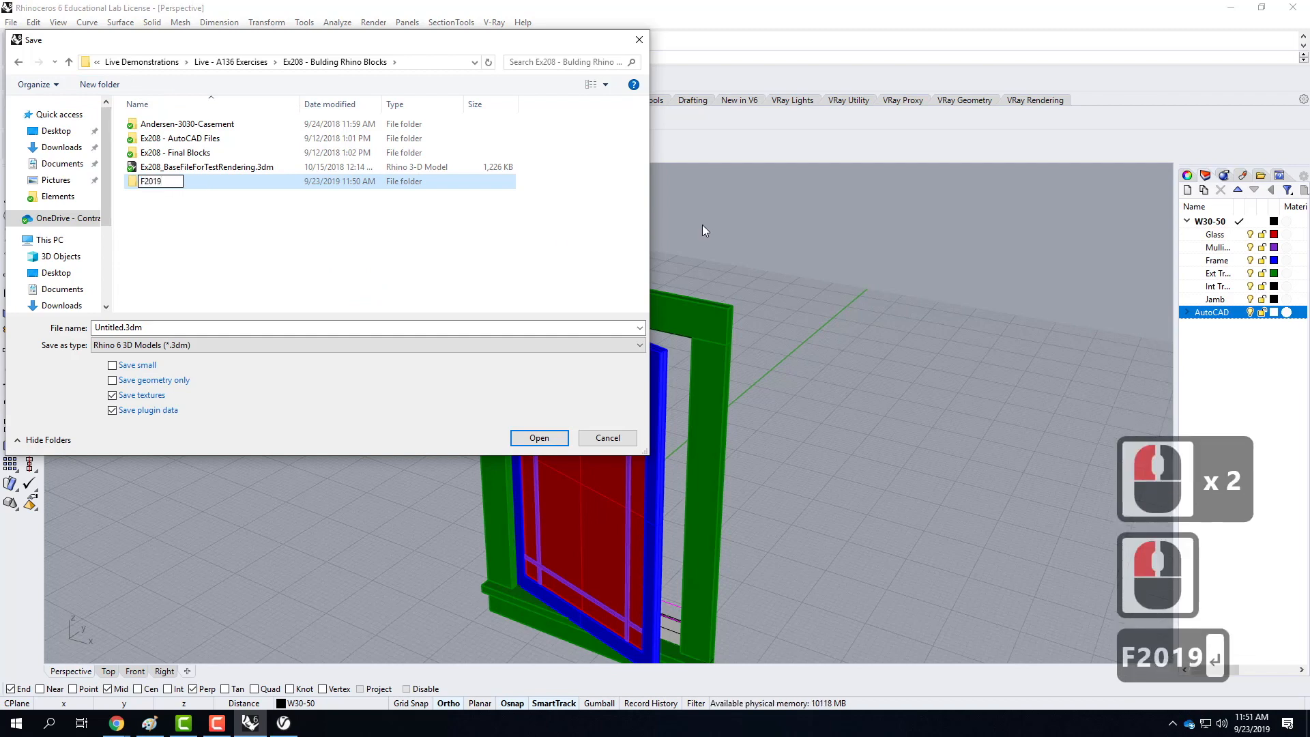
{"action": "key", "text": "Return"}
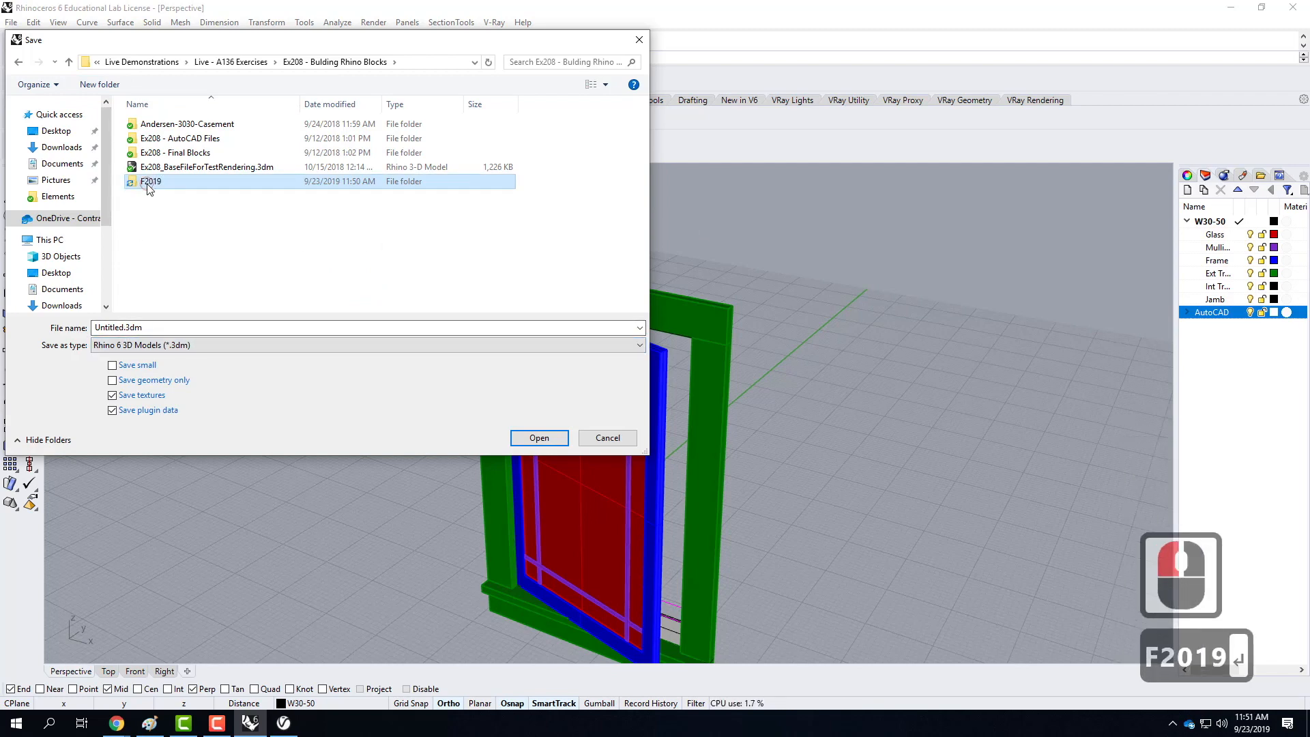
Step: Save the model as W30-50.3dm inside the F2019 folder
{"action": "double_click", "coordinate": [146, 181]}
{"action": "left_click", "coordinate": [135, 330]}
{"action": "left_click_drag", "start_coordinate": [125, 327], "coordinate": [81, 321]}
{"action": "type", "text": "W30"}
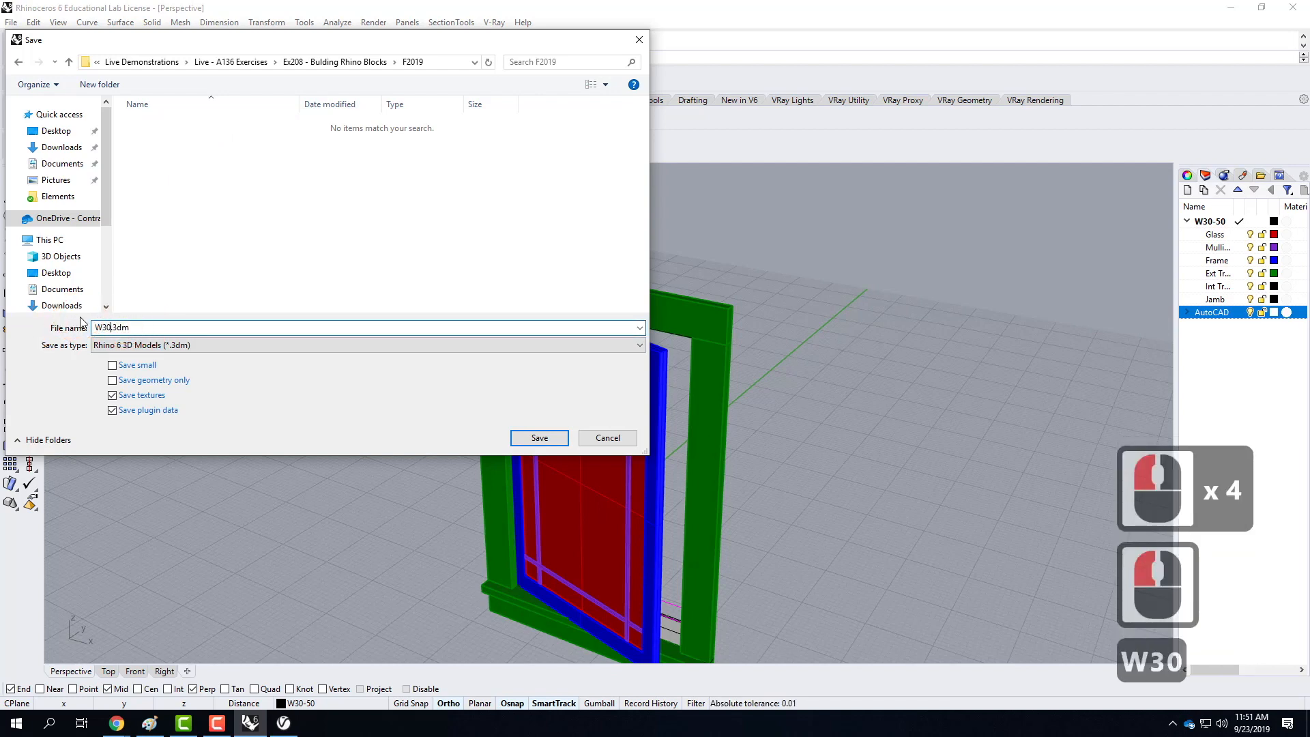
{"action": "type", "text": "-50"}
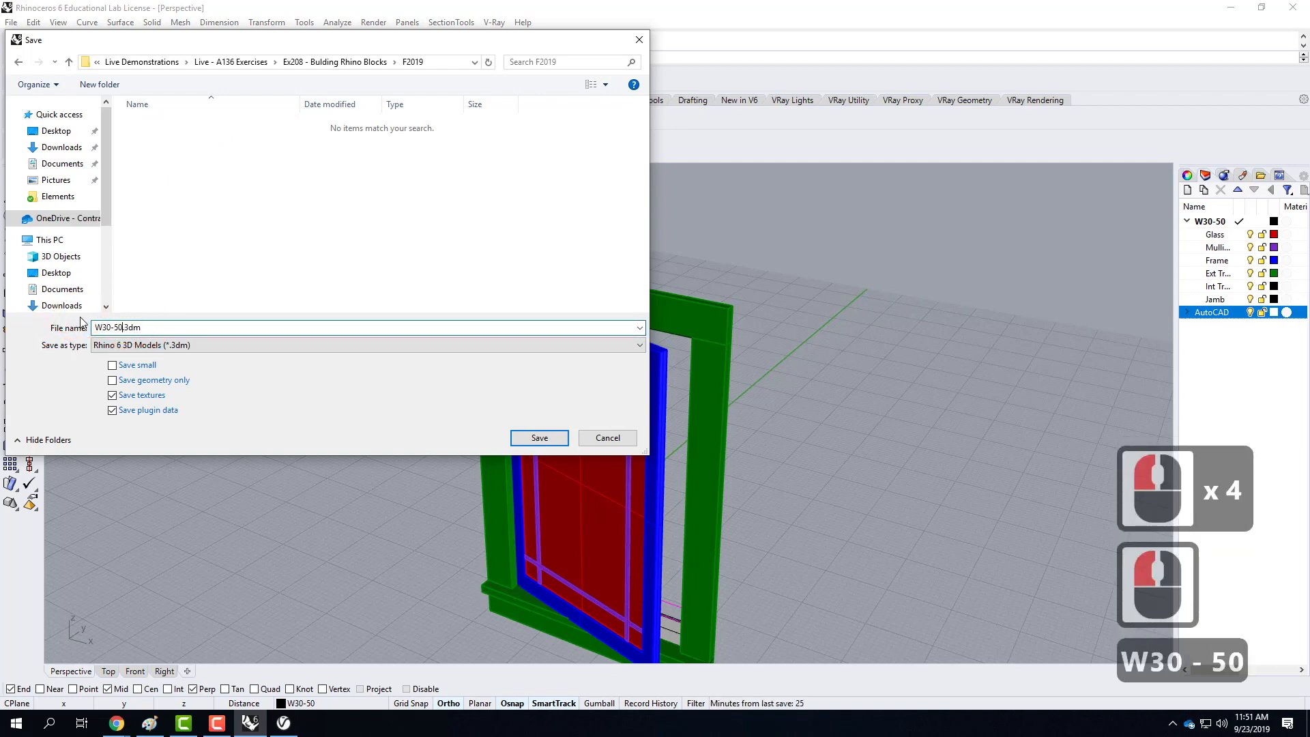
{"action": "left_click", "coordinate": [539, 438]}
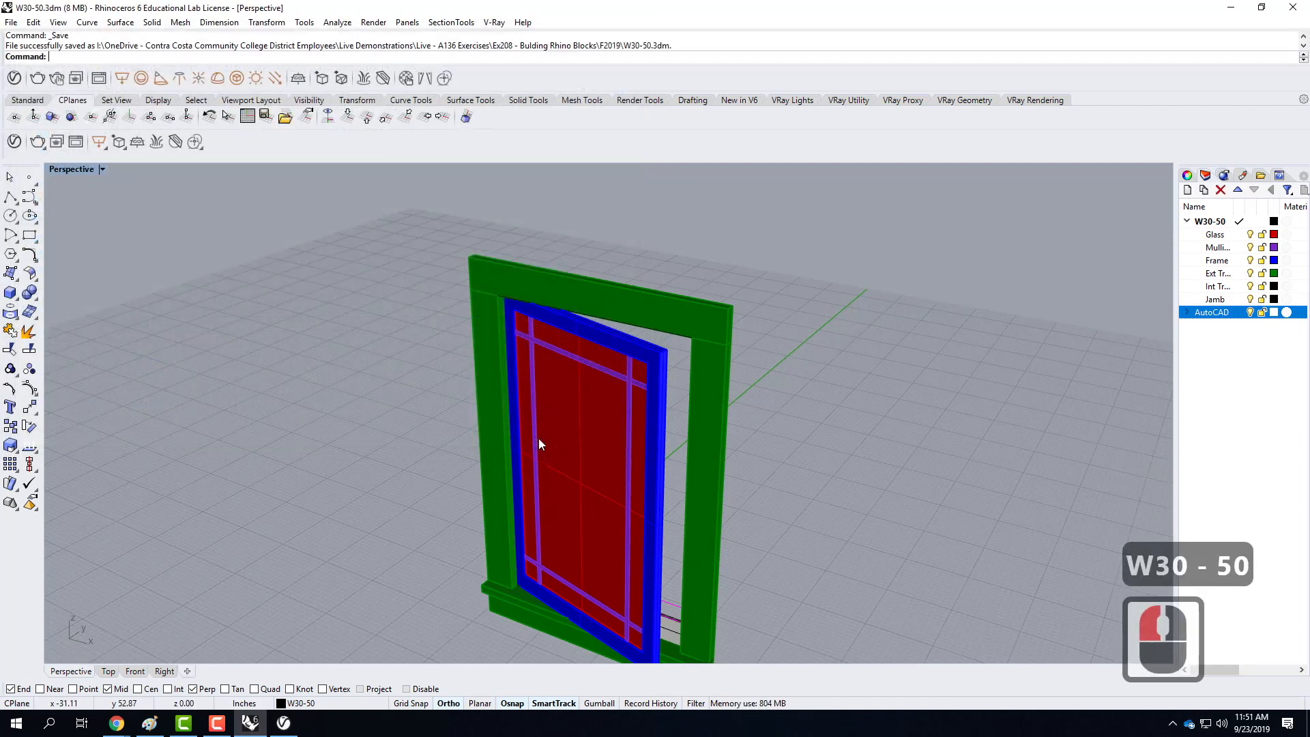
Step: Select all block definitions in the Block Manager, from AW Logo through *U1227 including the hidden ones, and delete them
{"action": "left_click", "coordinate": [33, 22]}
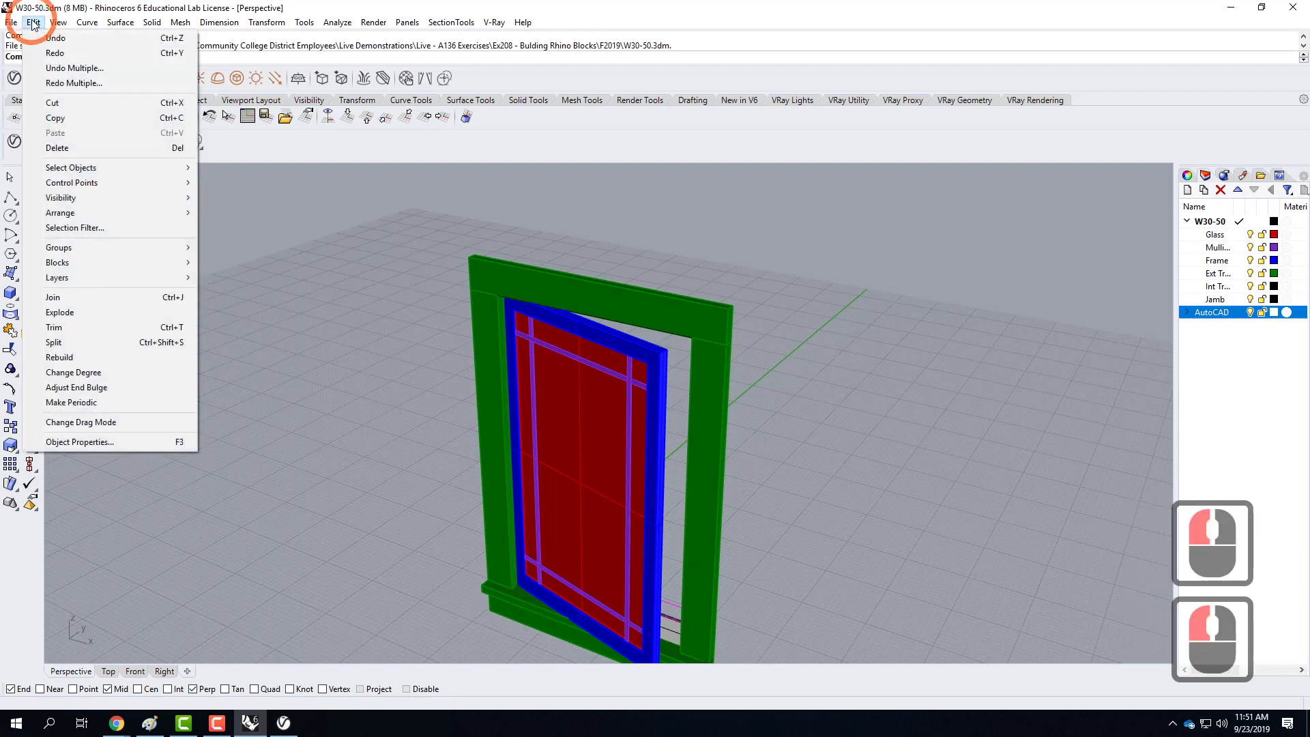
{"action": "mouse_move", "coordinate": [69, 262]}
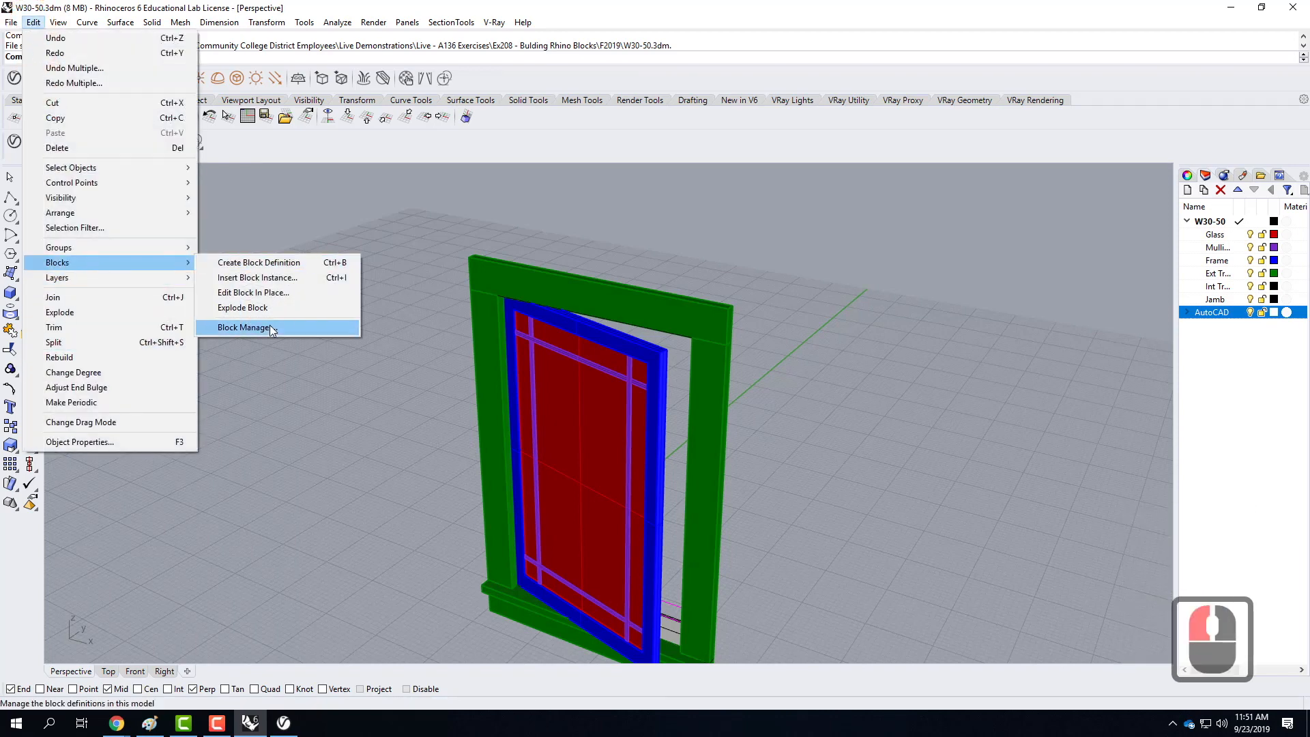
{"action": "left_click", "coordinate": [355, 327]}
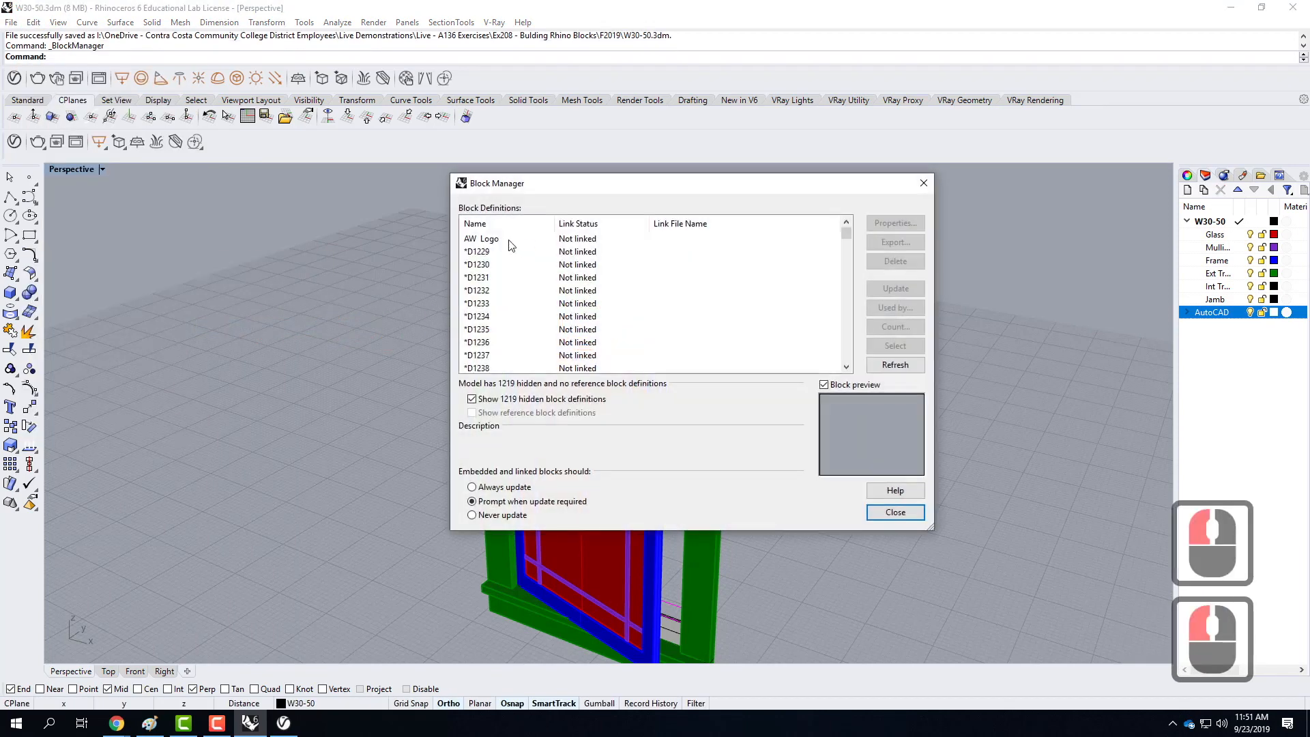
{"action": "left_click", "coordinate": [508, 239]}
{"action": "scroll", "coordinate": [583, 258], "scroll_direction": "down", "scroll_amount": 5}
{"action": "left_click_drag", "start_coordinate": [848, 234], "coordinate": [846, 426]}
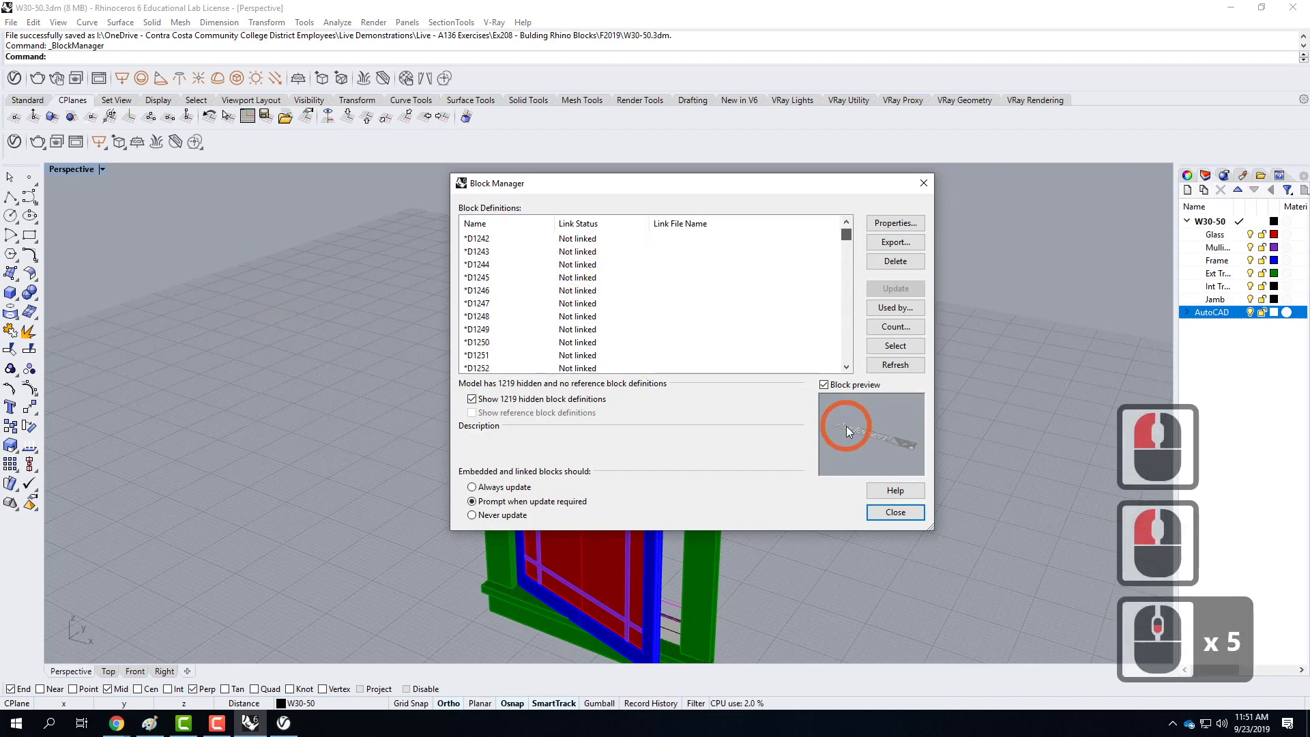
{"action": "left_click", "coordinate": [579, 354], "text": "shift"}
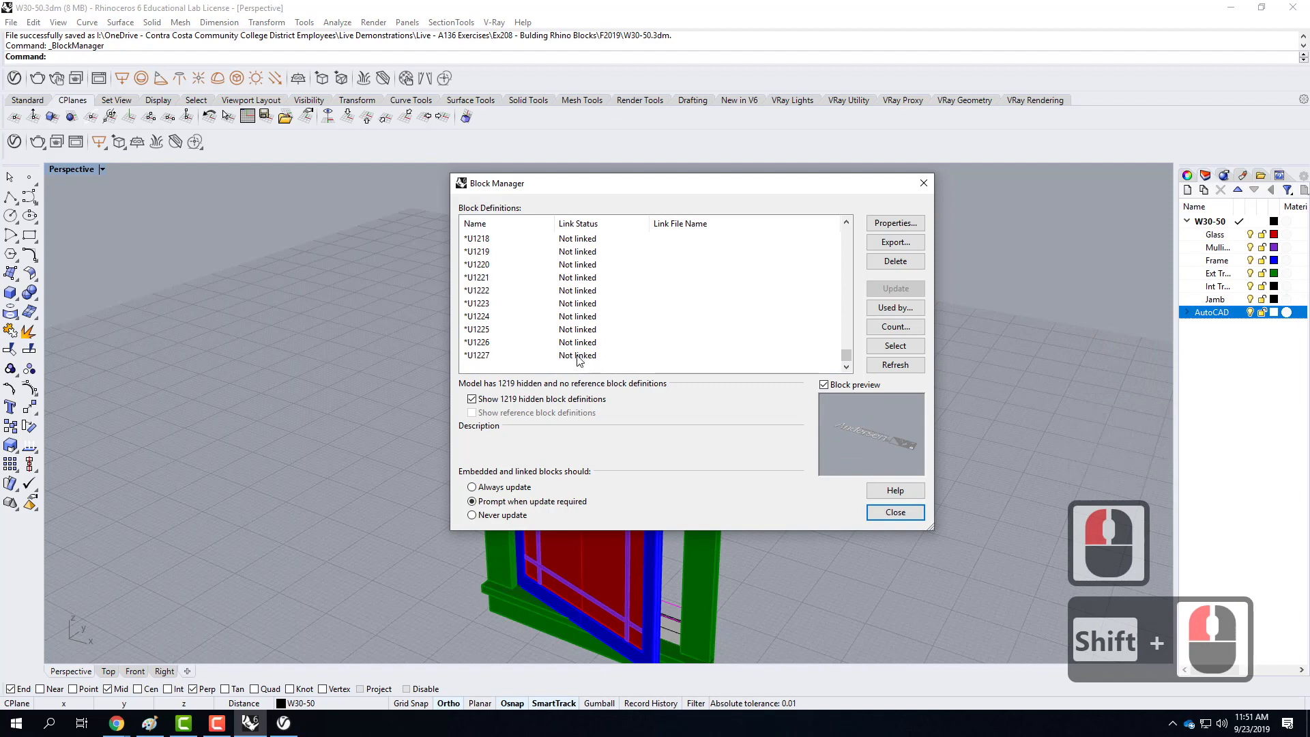
{"action": "left_click", "coordinate": [579, 355], "text": "shift"}
{"action": "scroll", "coordinate": [639, 339], "scroll_direction": "down", "scroll_amount": 5}
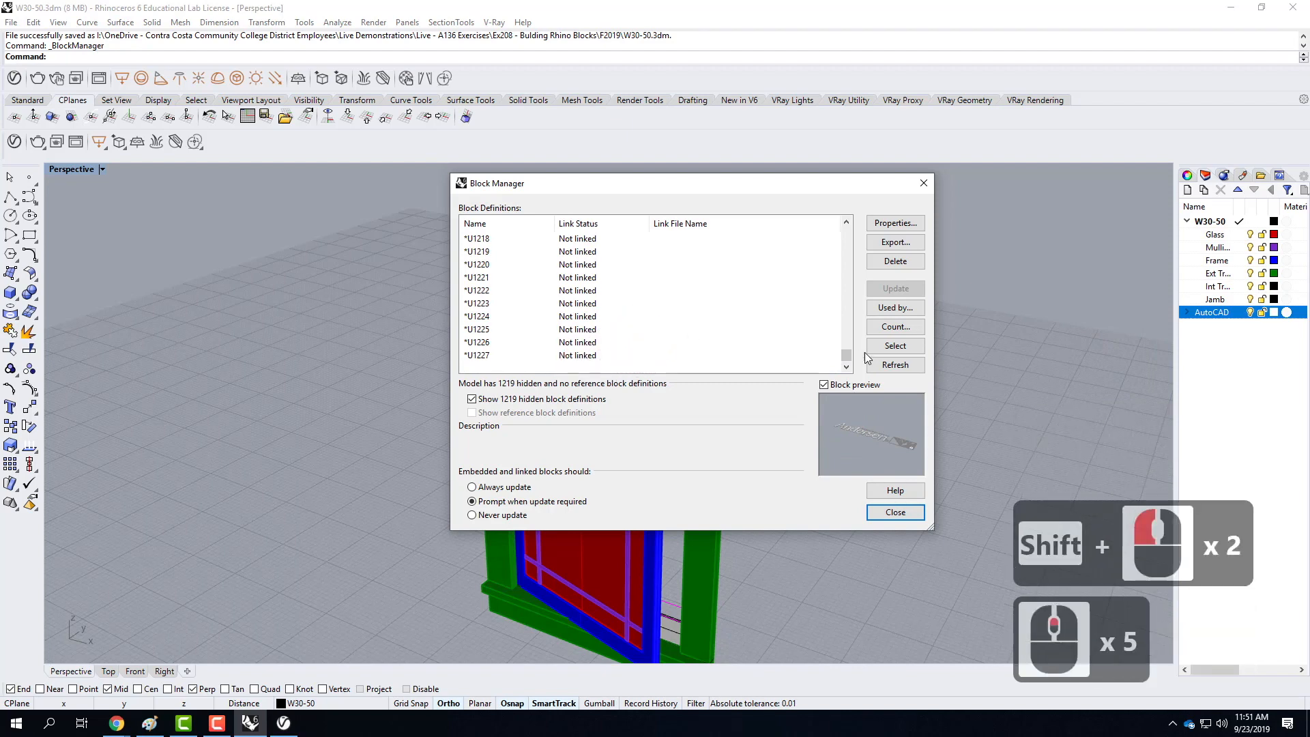
{"action": "left_click_drag", "start_coordinate": [844, 355], "coordinate": [849, 270]}
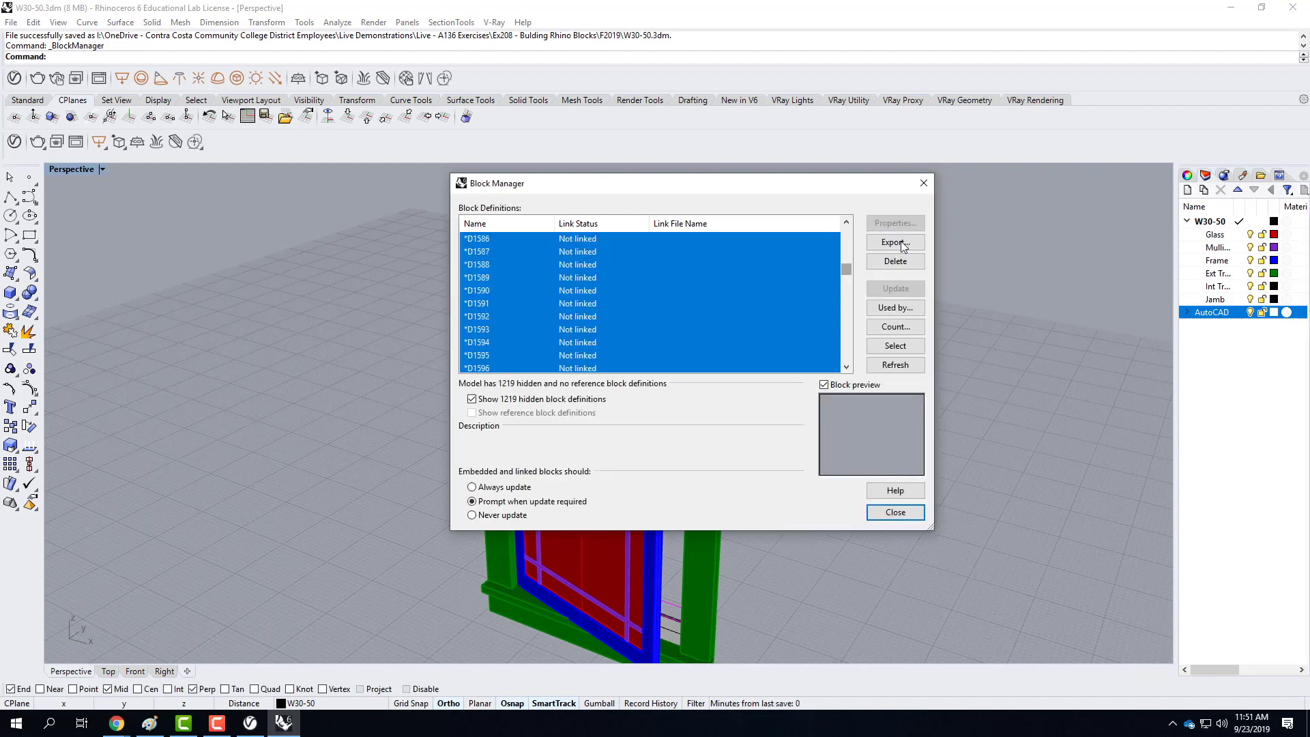
{"action": "left_click", "coordinate": [894, 262]}
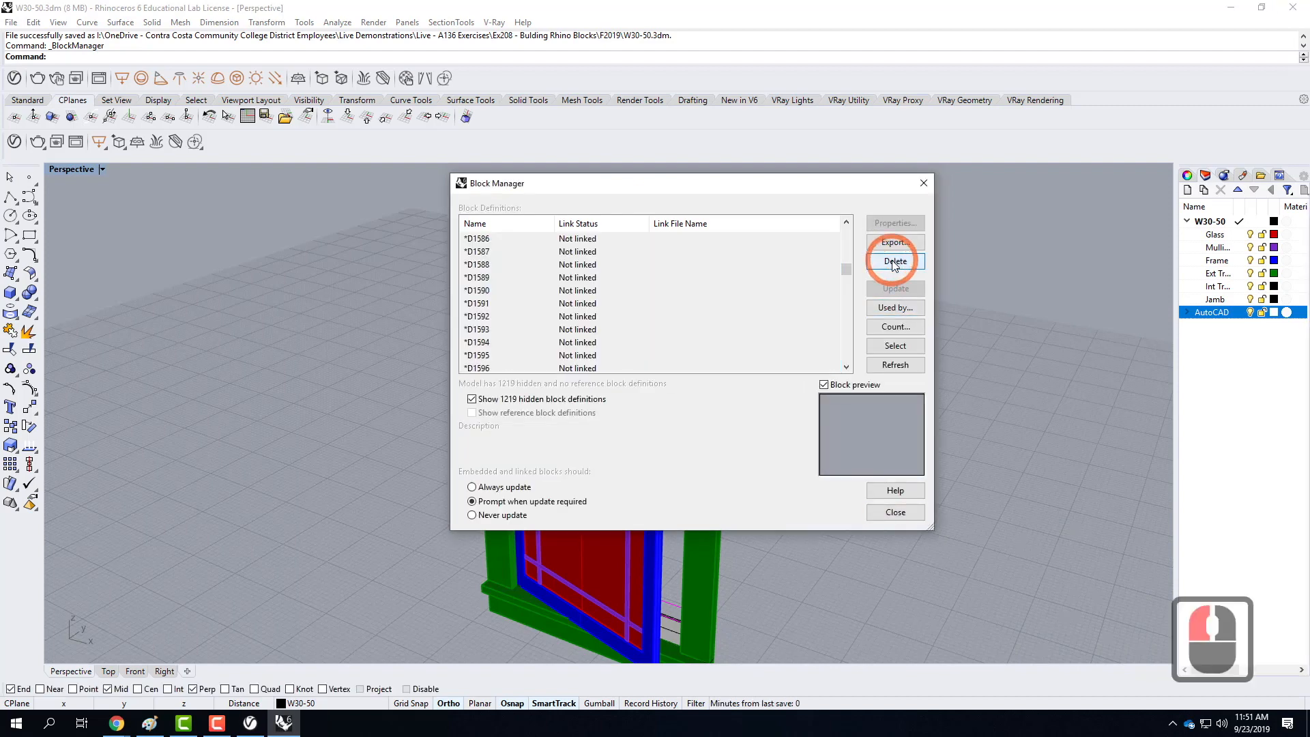
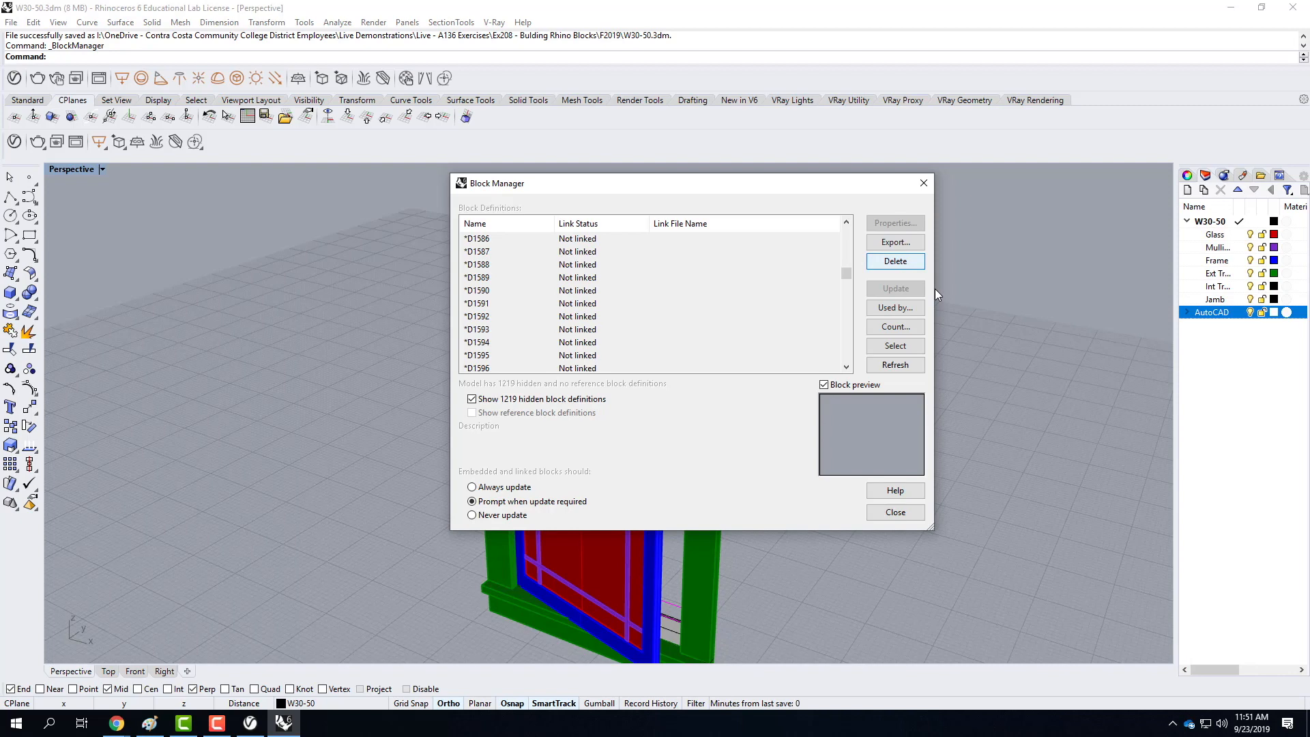
{"action": "left_click", "coordinate": [846, 186]}
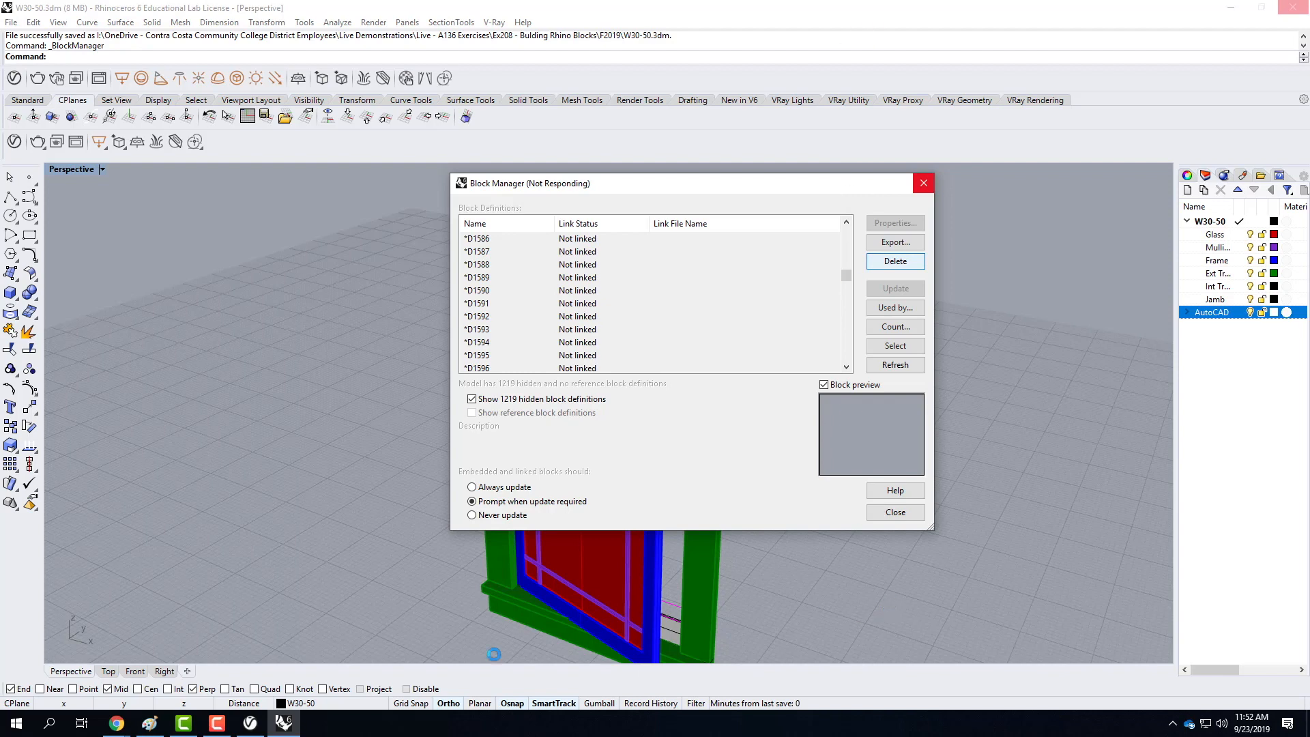
{"action": "left_click", "coordinate": [215, 718]}
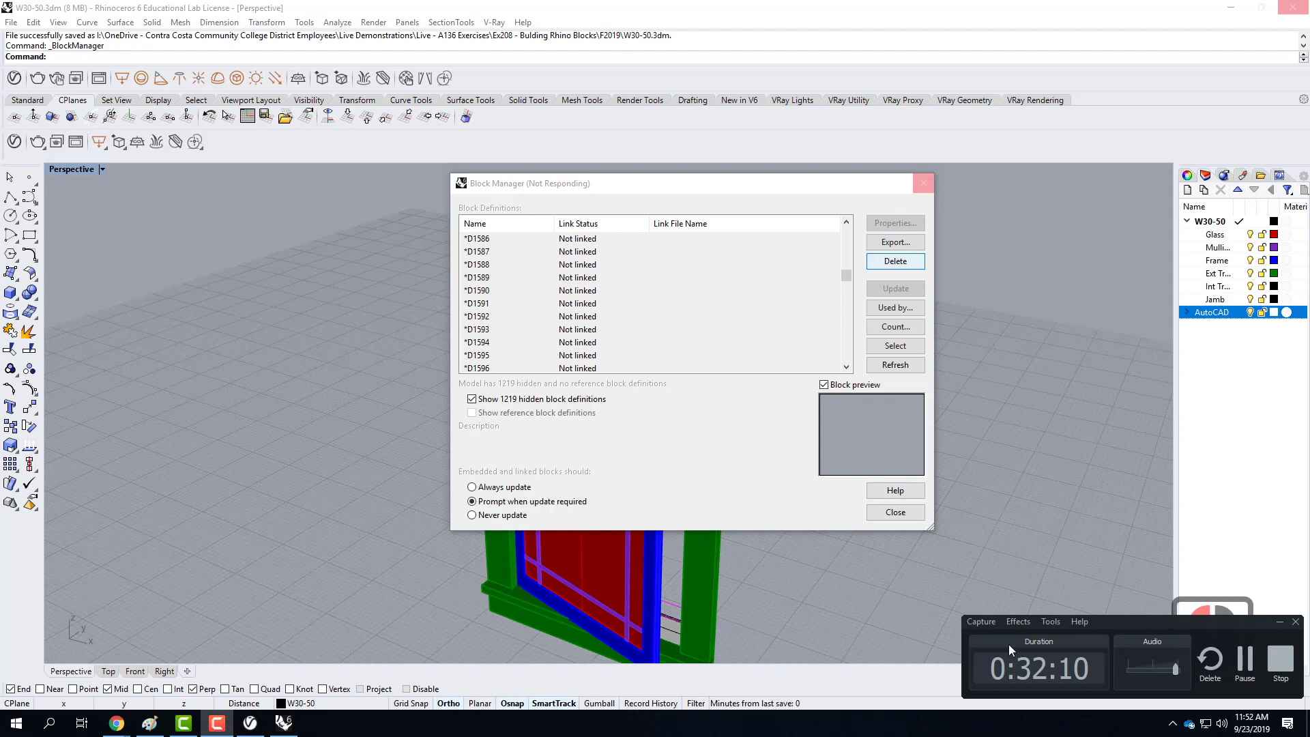
{"action": "left_click", "coordinate": [1247, 650]}
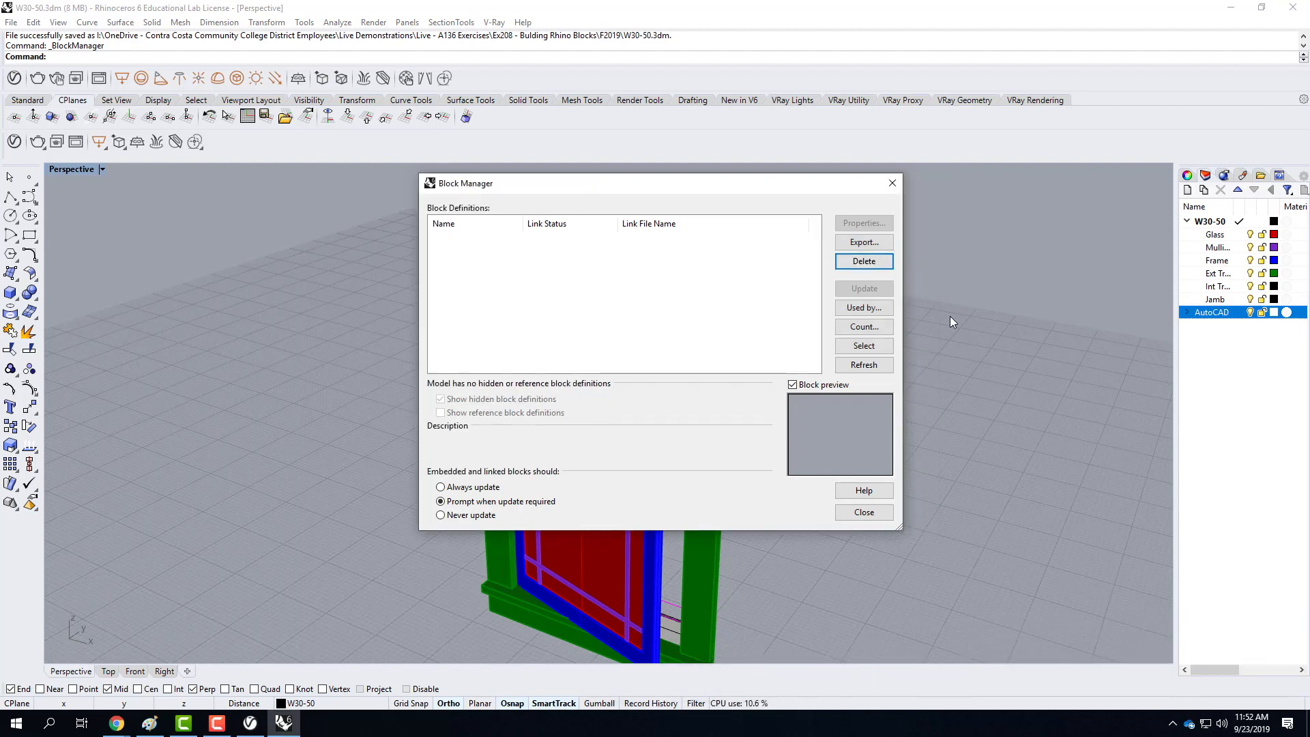
Step: Close the Block Manager and delete the AutoCAD layer together with all objects on its sublayers
{"action": "left_click", "coordinate": [760, 184]}
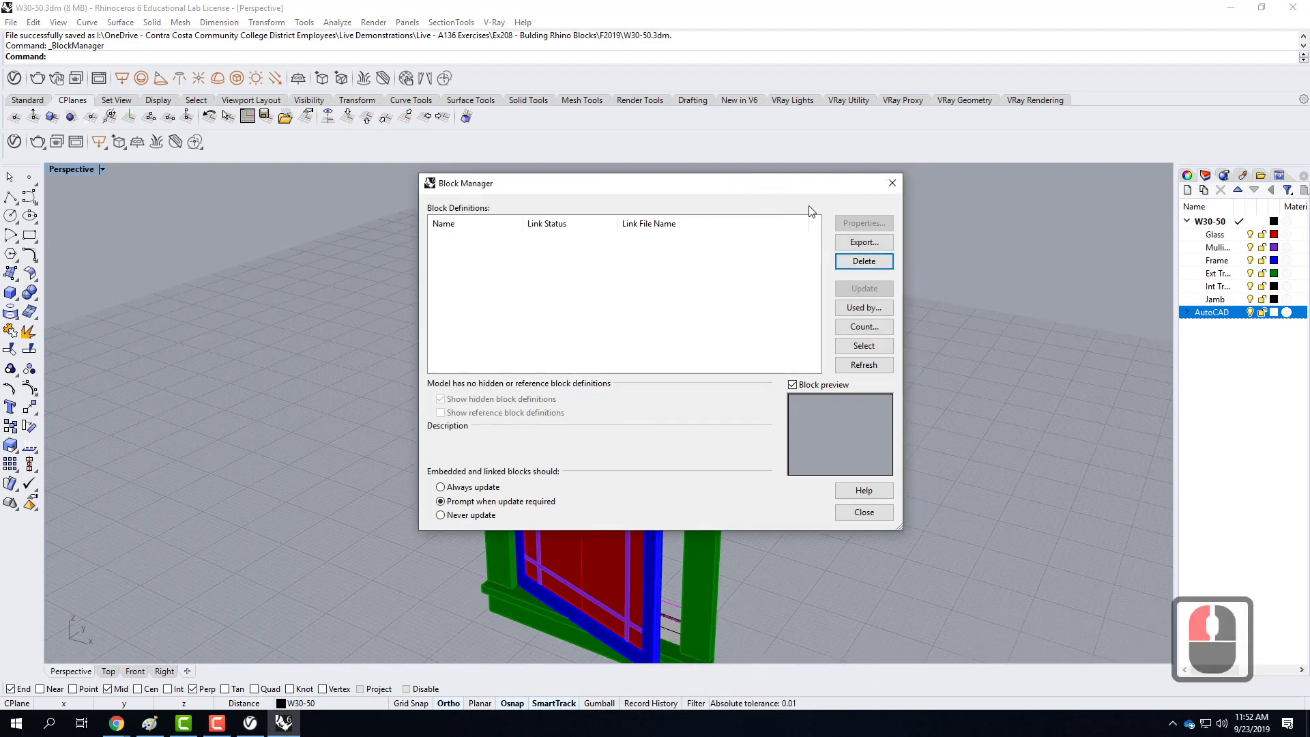
{"action": "left_click", "coordinate": [892, 183]}
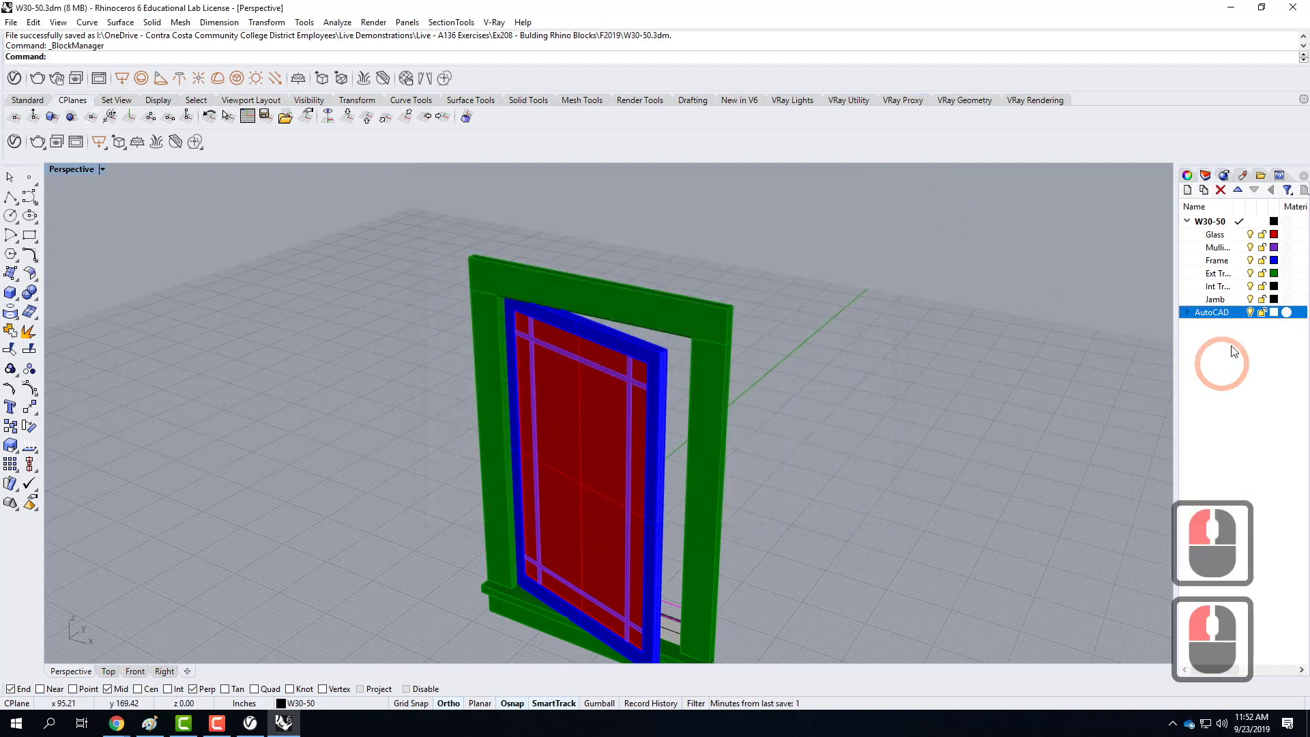
{"action": "left_click", "coordinate": [1221, 190]}
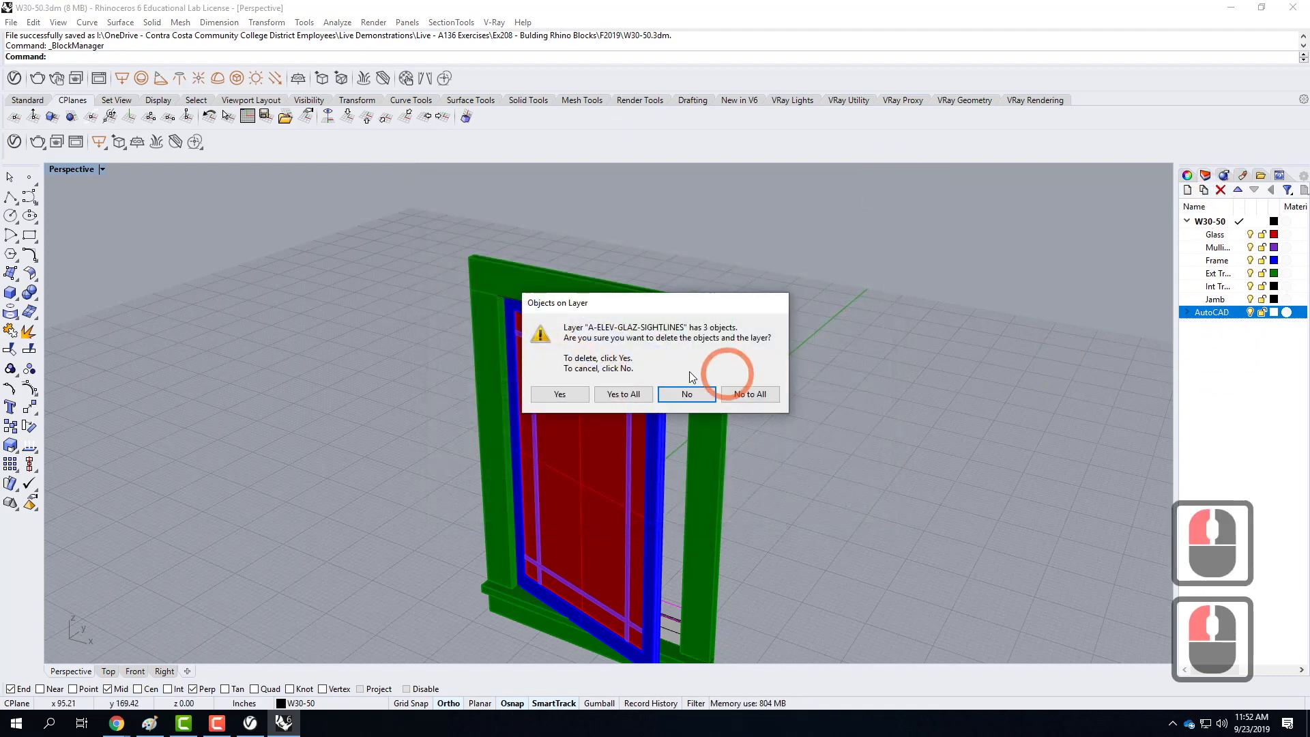
{"action": "left_click", "coordinate": [626, 396]}
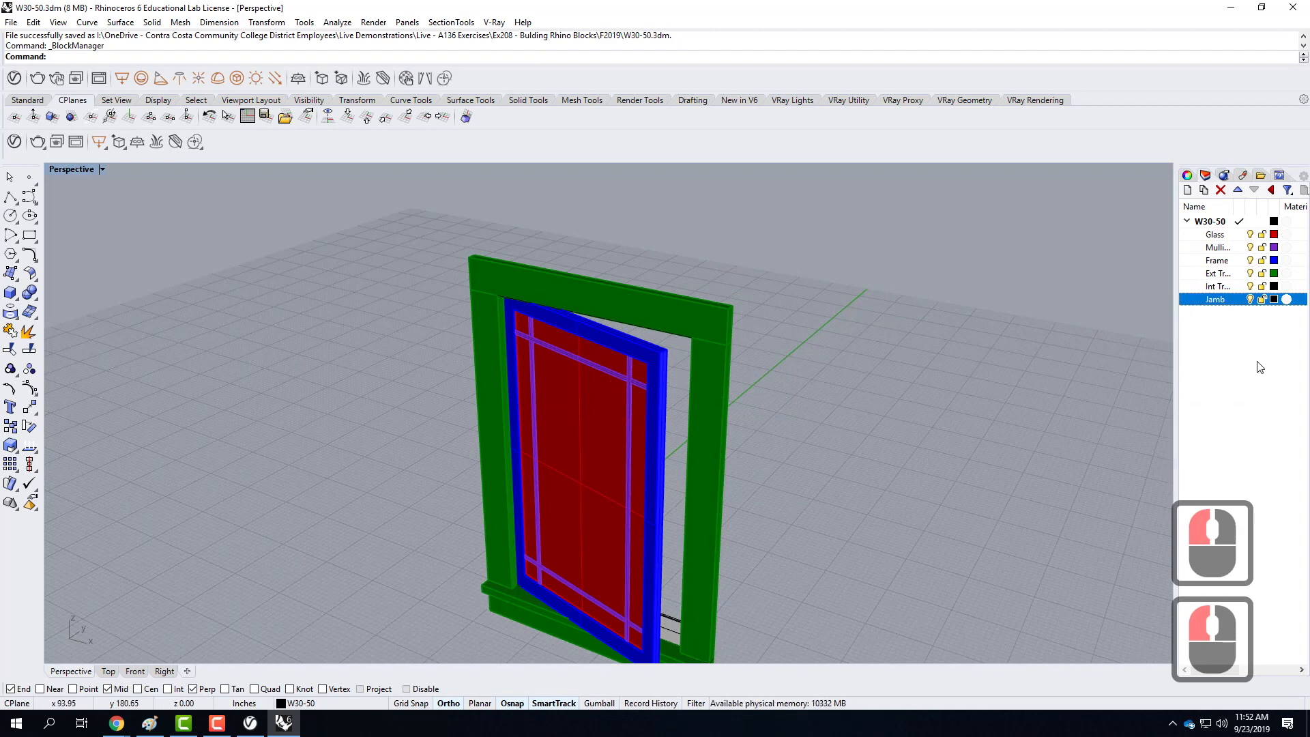
Step: Apply the Glass material from the V-Ray Asset Editor to the W30-50::Glass layer
{"action": "scroll", "coordinate": [469, 228], "scroll_direction": "down", "scroll_amount": 3}
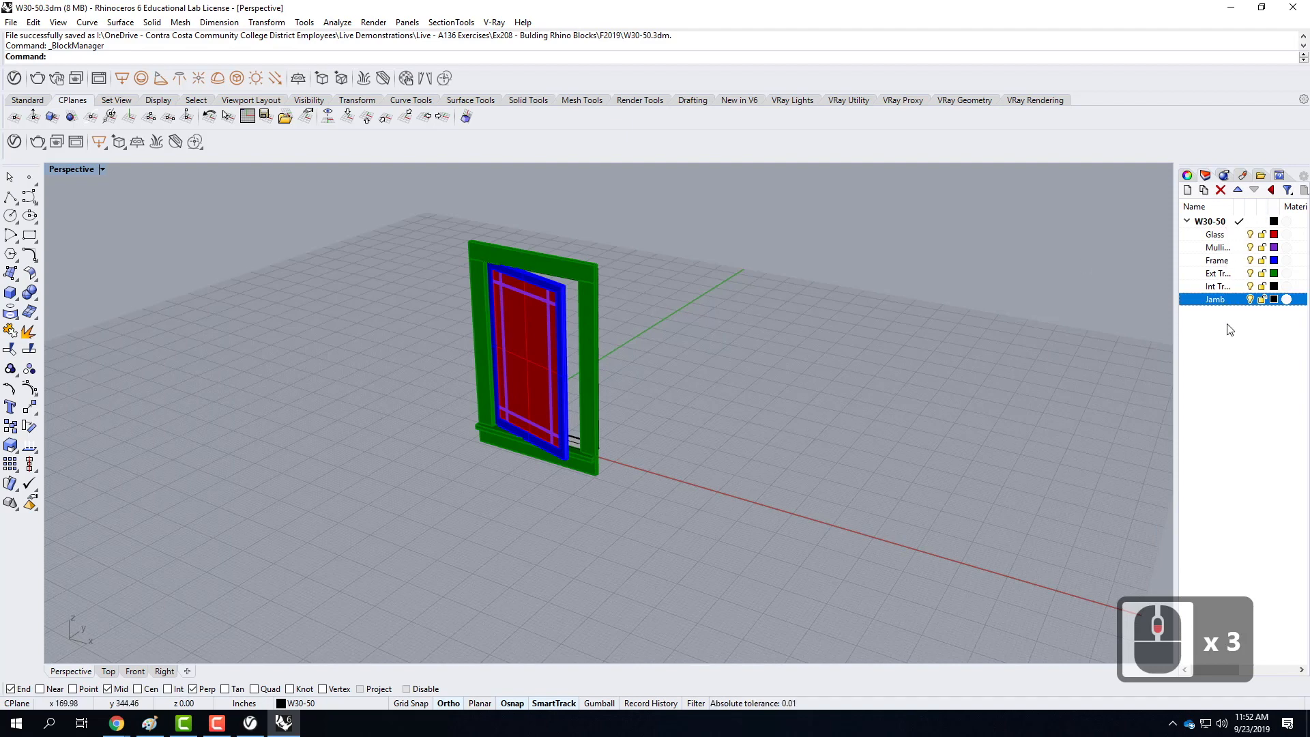
{"action": "left_click", "coordinate": [13, 80]}
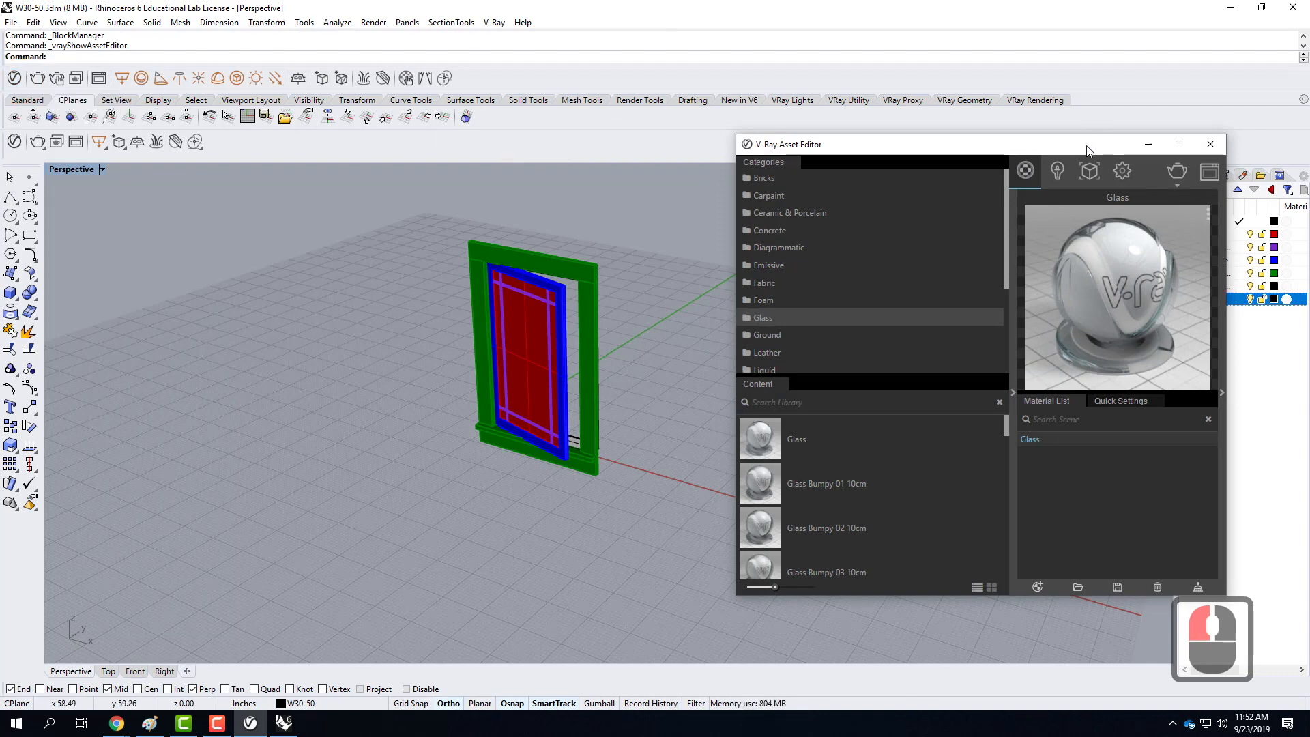
{"action": "left_click_drag", "start_coordinate": [1089, 148], "coordinate": [808, 125]}
{"action": "left_click", "coordinate": [763, 418]}
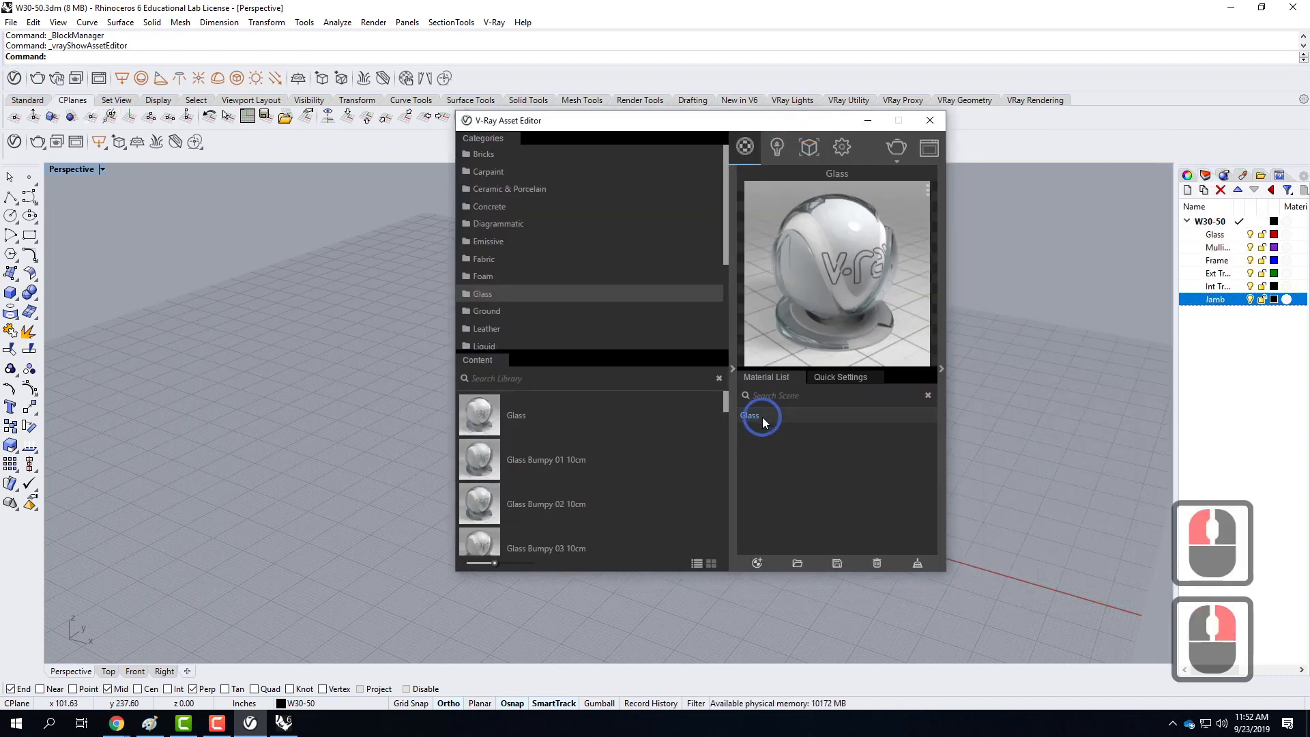
{"action": "right_click", "coordinate": [763, 420]}
{"action": "mouse_move", "coordinate": [816, 464]}
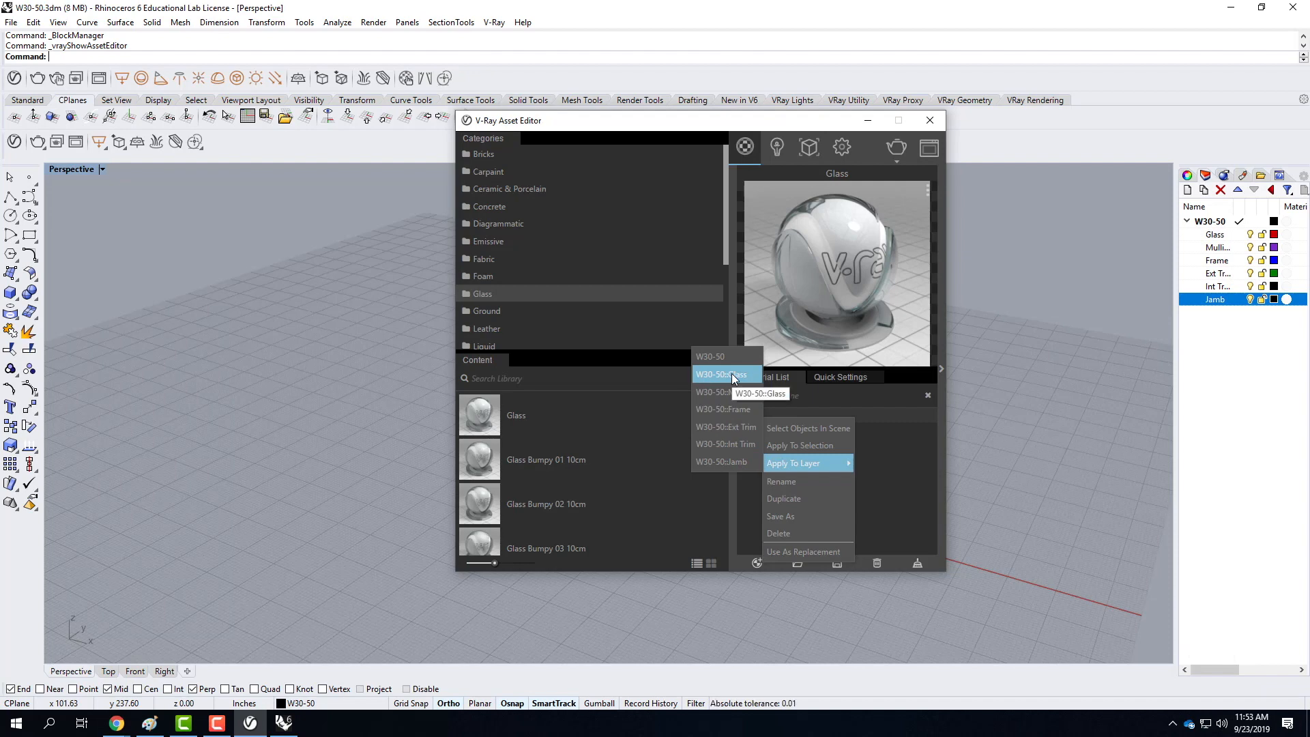
{"action": "left_click", "coordinate": [732, 374]}
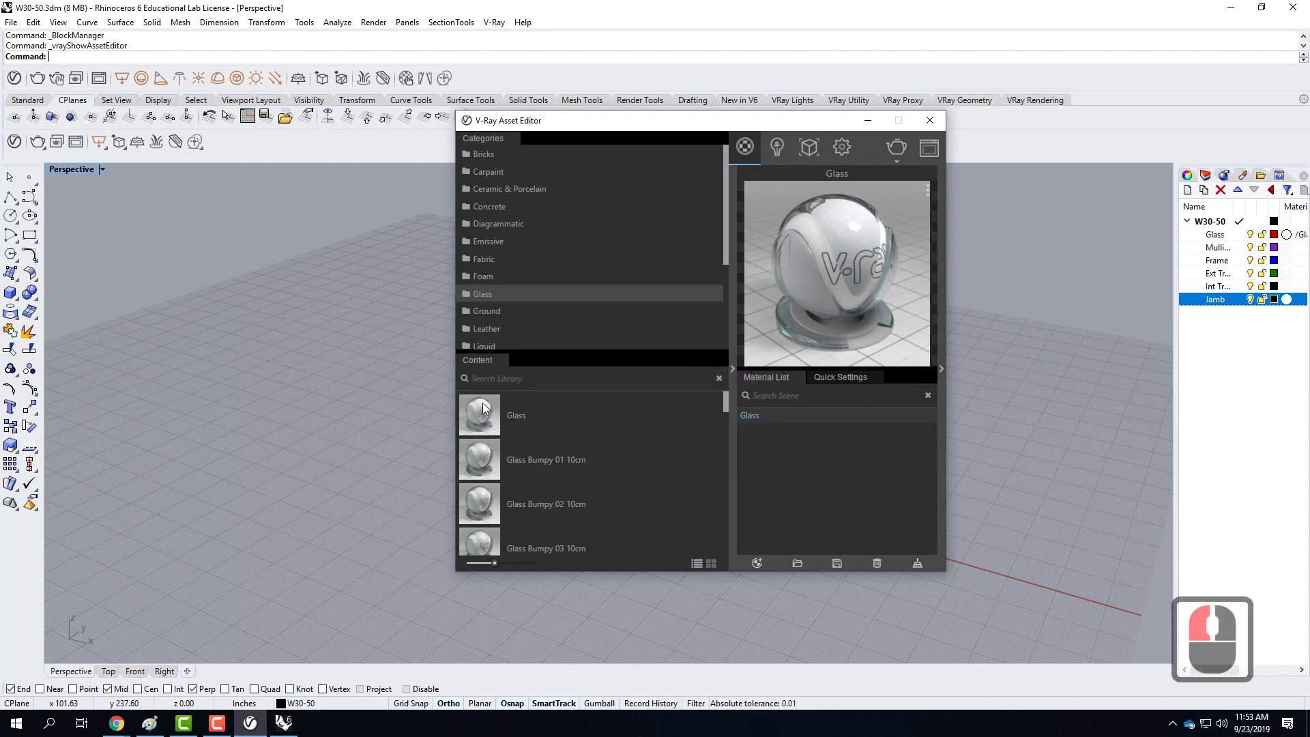
Step: Show the Wood & Laminate category of the V-Ray material library
{"action": "left_click_drag", "start_coordinate": [605, 121], "coordinate": [523, 174]}
{"action": "scroll", "coordinate": [454, 333], "scroll_direction": "down", "scroll_amount": 10}
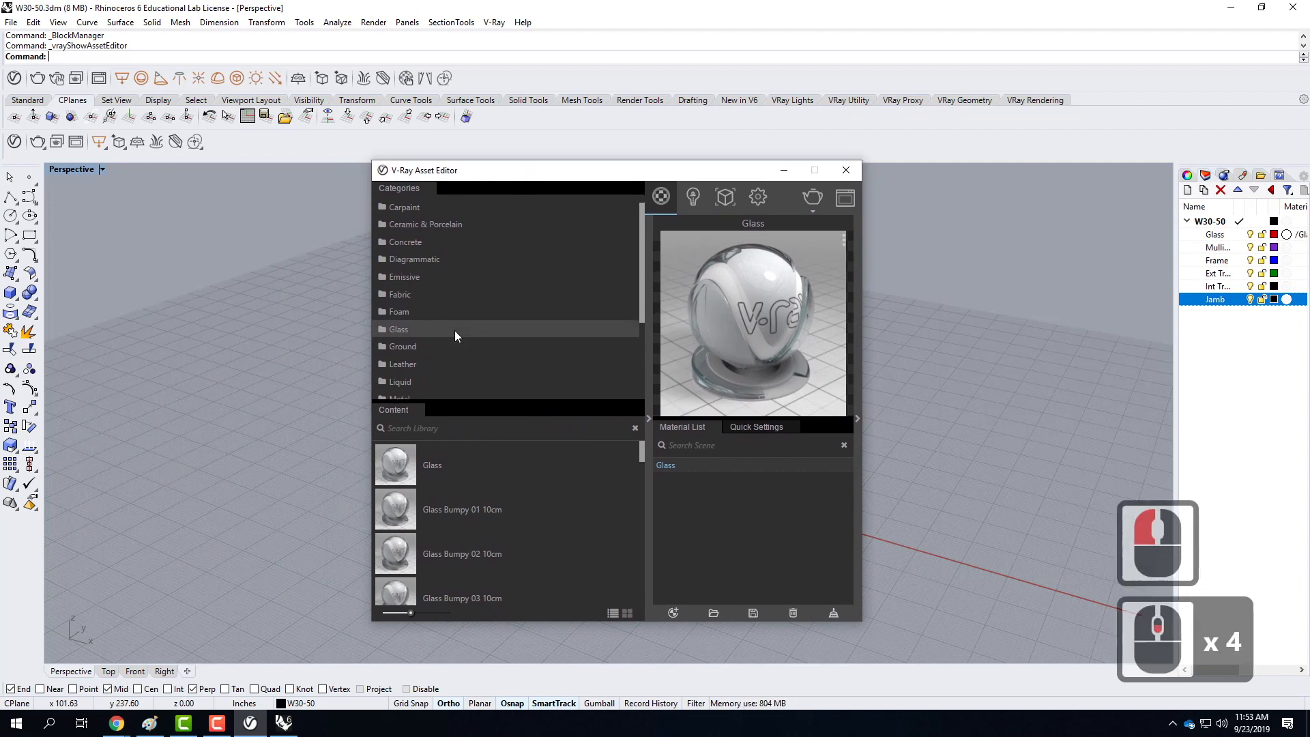
{"action": "scroll", "coordinate": [466, 387], "scroll_direction": "down", "scroll_amount": 5}
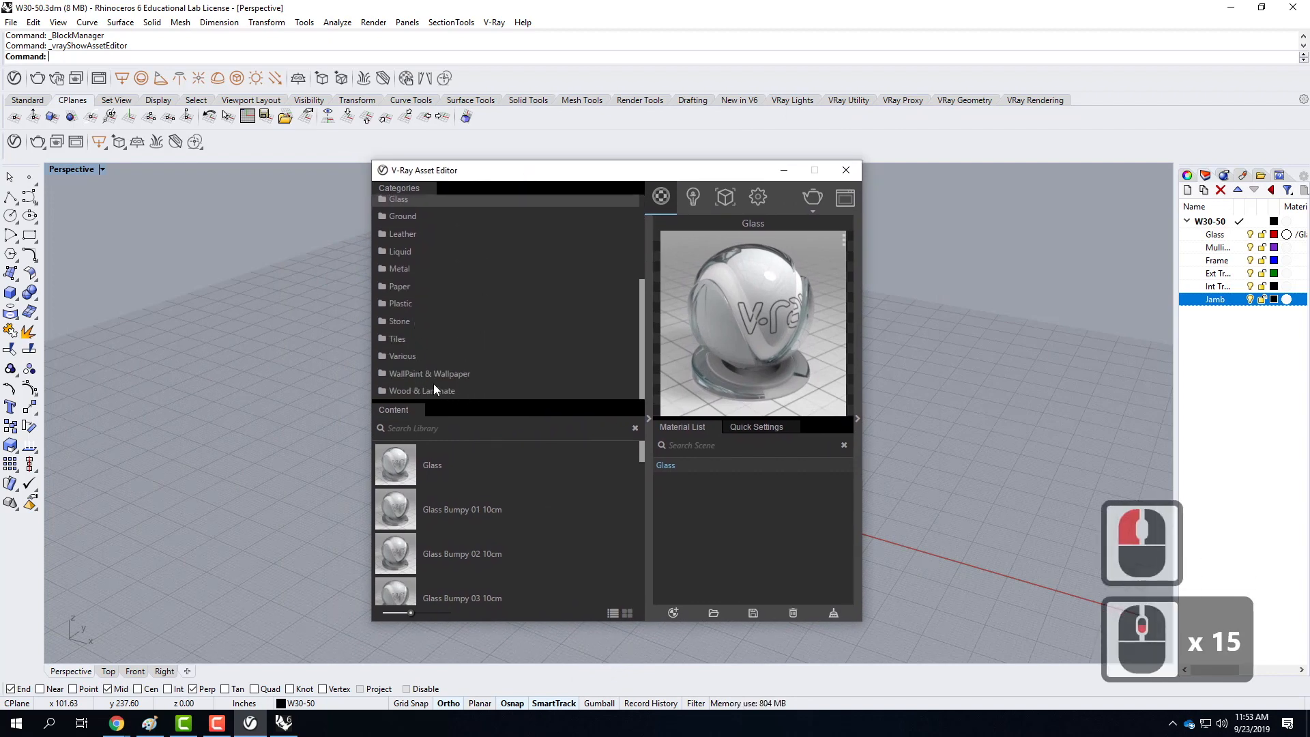
{"action": "left_click", "coordinate": [444, 391]}
{"action": "left_click", "coordinate": [403, 387]}
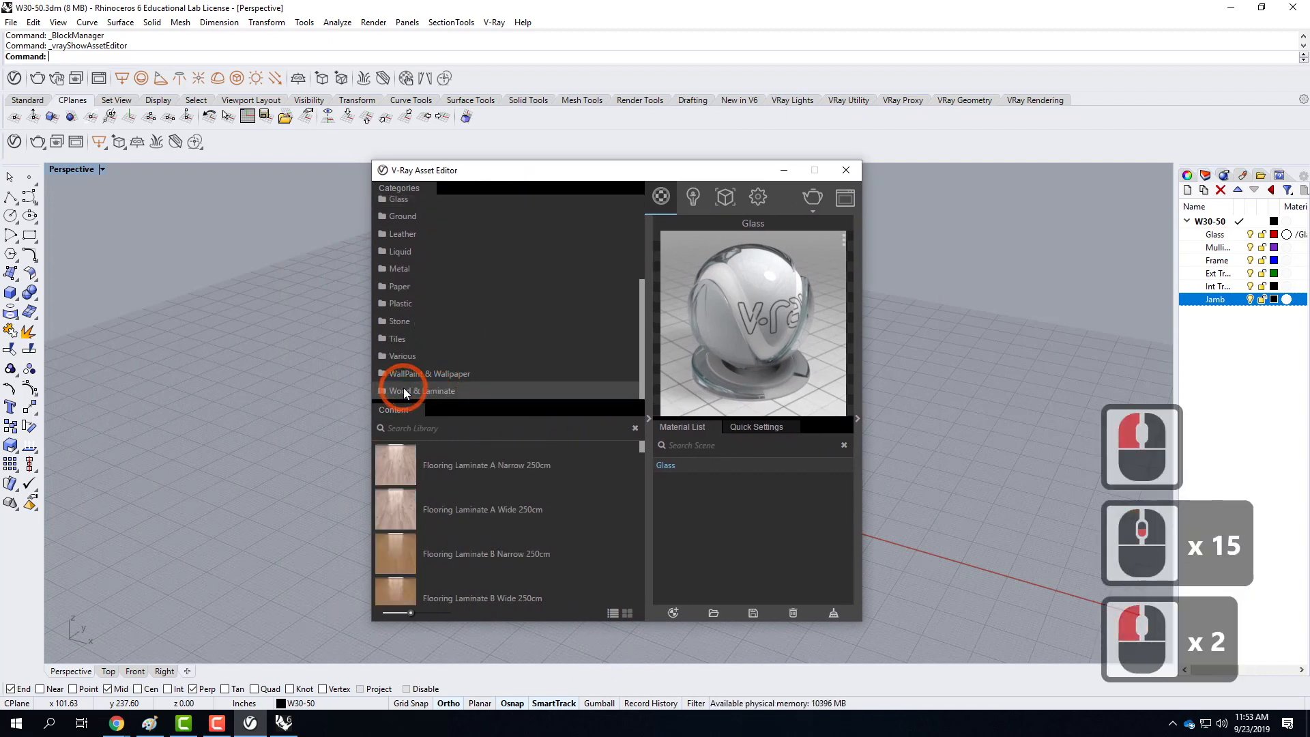
Step: Find Veneer A01 120cm among the wood materials and add it to the scene's material list
{"action": "scroll", "coordinate": [575, 486], "scroll_direction": "down", "scroll_amount": 12}
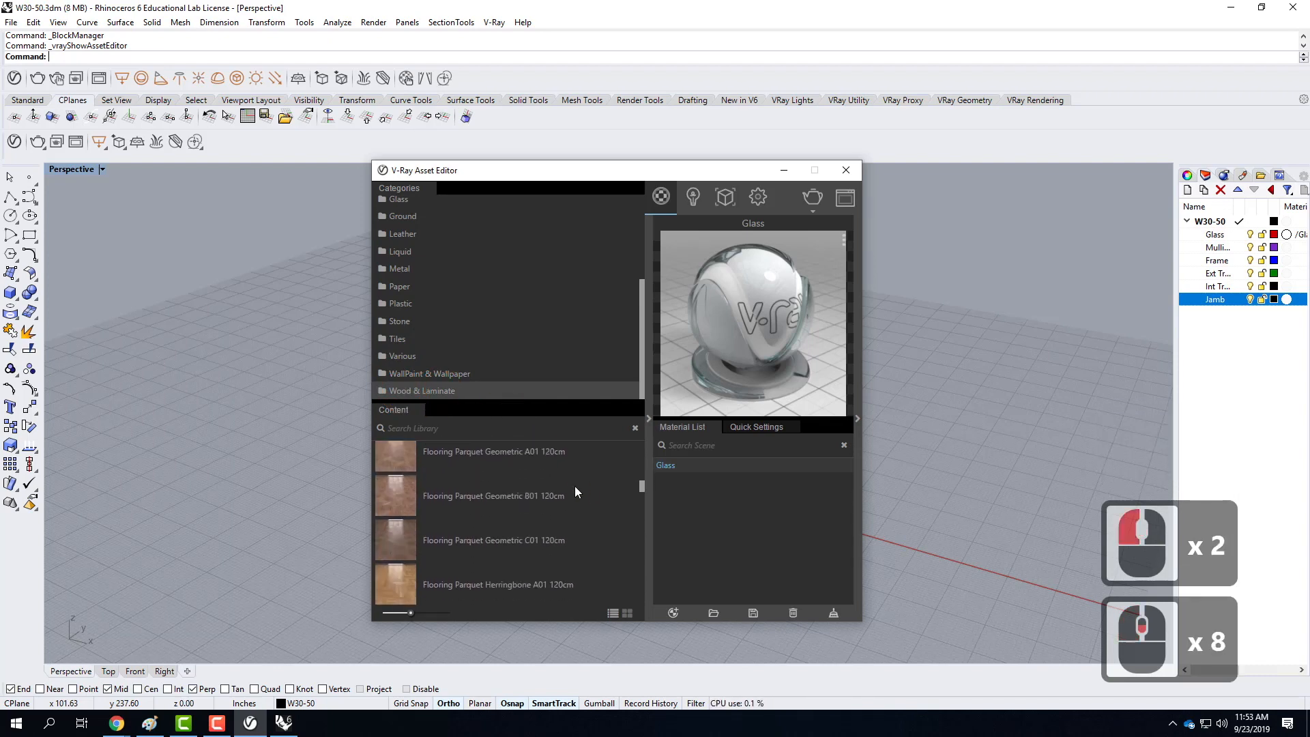
{"action": "scroll", "coordinate": [576, 492], "scroll_direction": "down", "scroll_amount": 6}
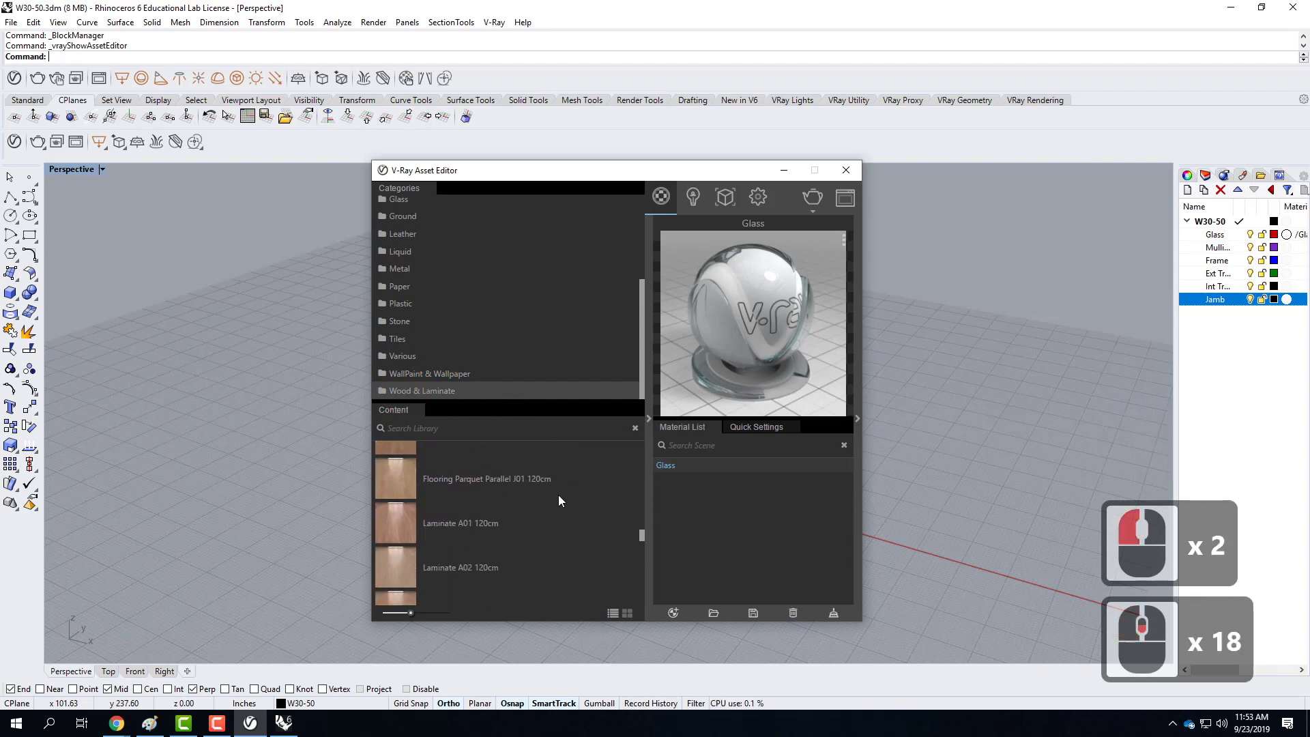
{"action": "scroll", "coordinate": [582, 511], "scroll_direction": "down", "scroll_amount": 11}
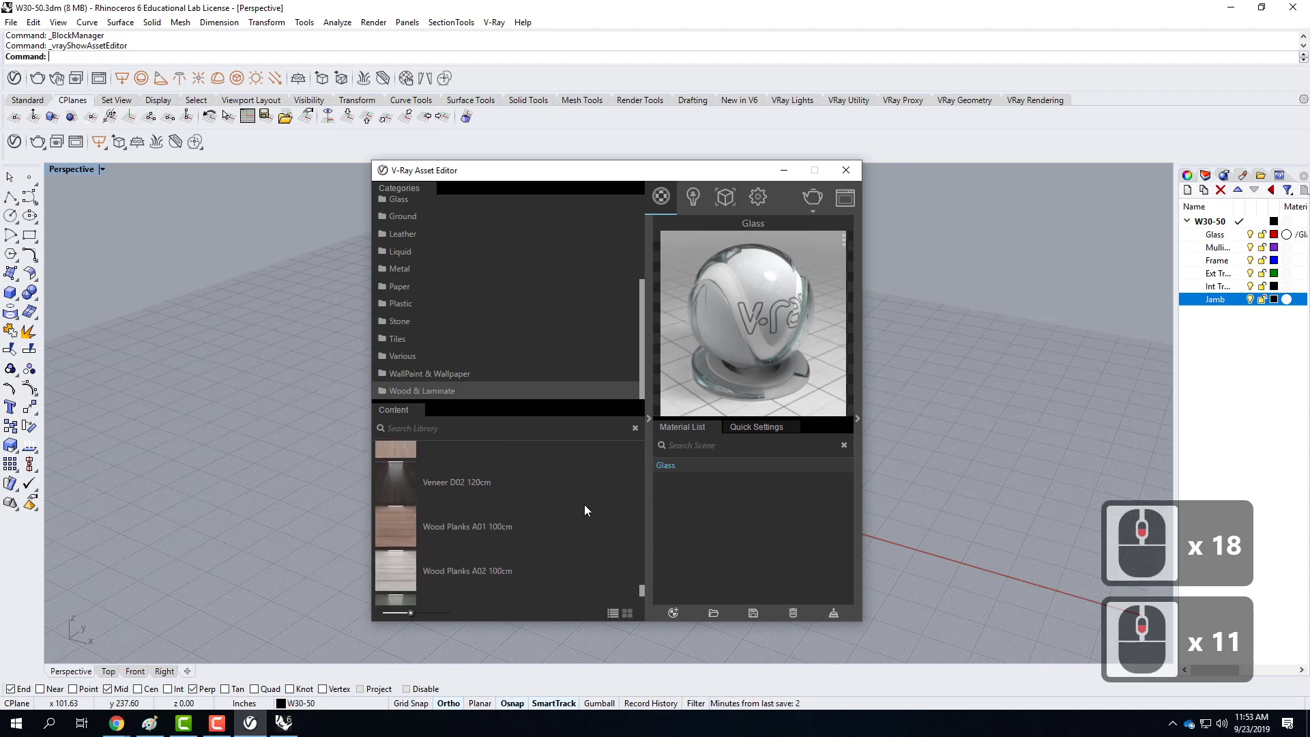
{"action": "scroll", "coordinate": [584, 510], "scroll_direction": "up", "scroll_amount": 6}
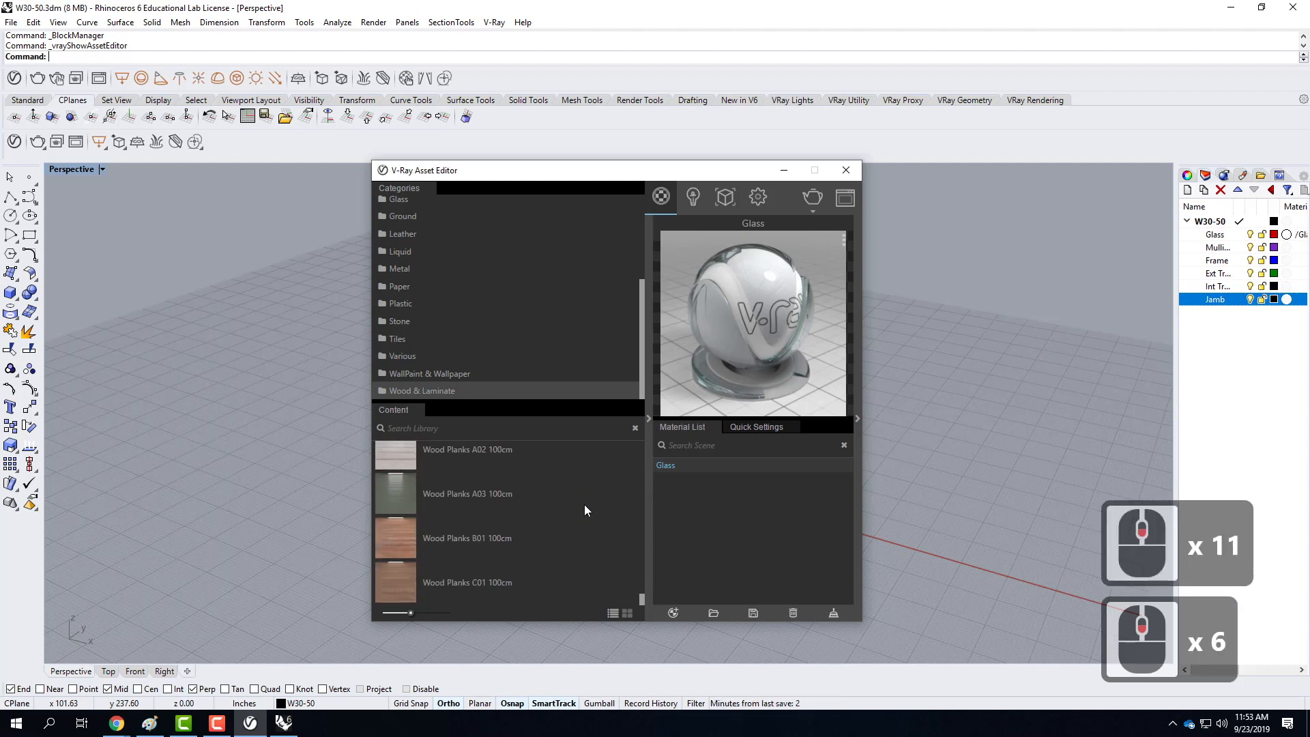
{"action": "scroll", "coordinate": [584, 510], "scroll_direction": "up", "scroll_amount": 3}
{"action": "scroll", "coordinate": [584, 511], "scroll_direction": "up", "scroll_amount": 1}
{"action": "scroll", "coordinate": [585, 506], "scroll_direction": "up", "scroll_amount": 2}
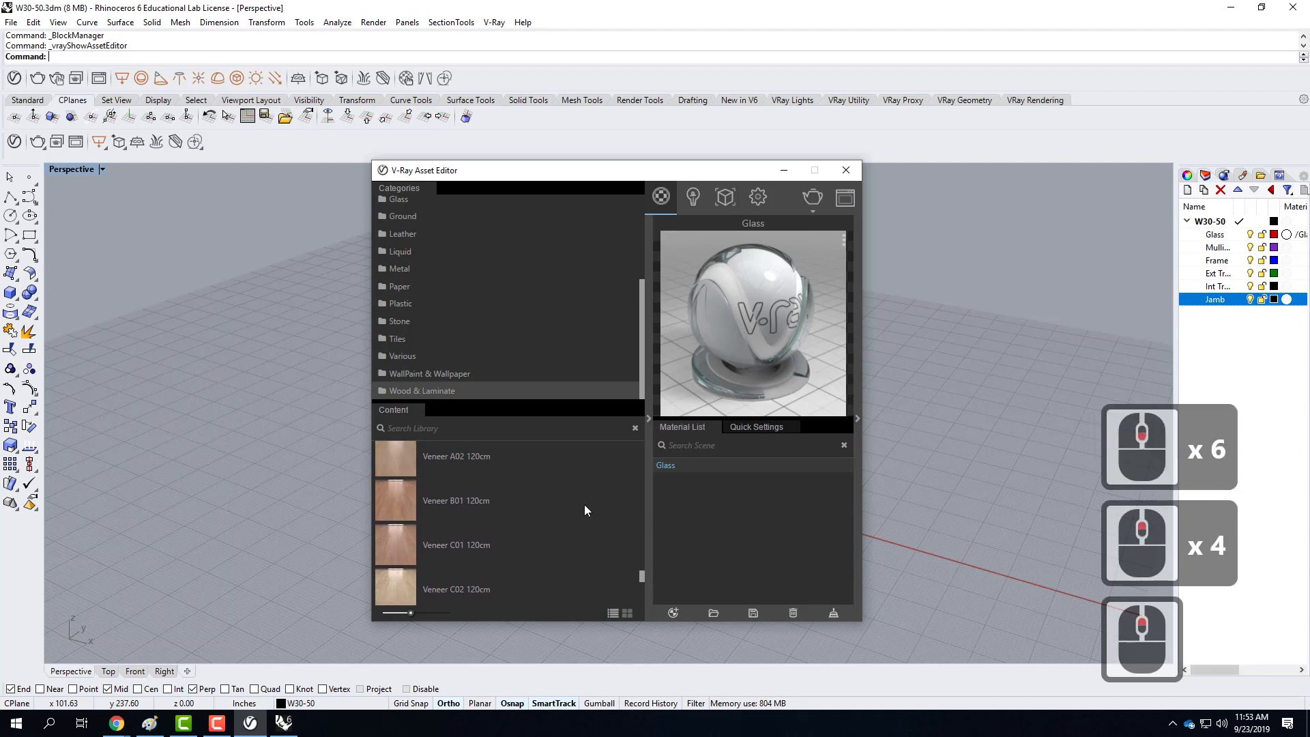
{"action": "scroll", "coordinate": [584, 505], "scroll_direction": "down", "scroll_amount": 1}
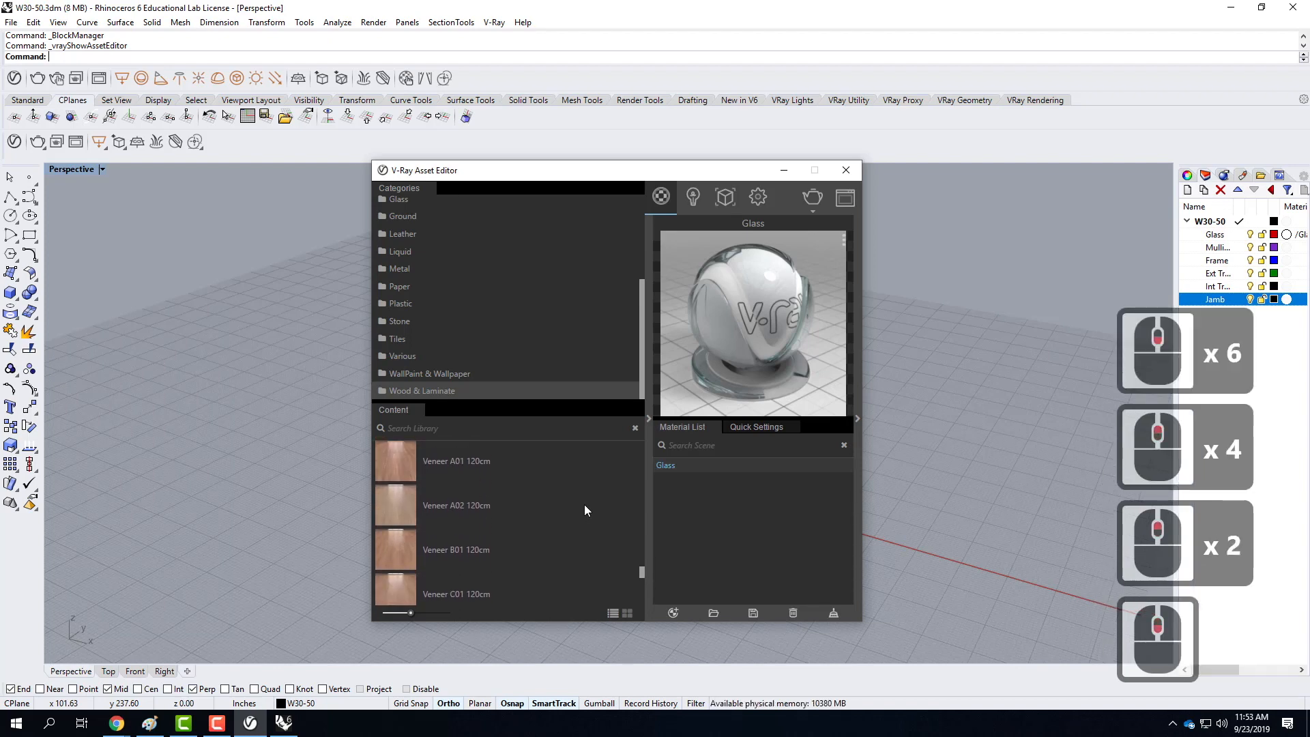
{"action": "left_click", "coordinate": [404, 449]}
{"action": "left_click_drag", "start_coordinate": [404, 449], "coordinate": [741, 531]}
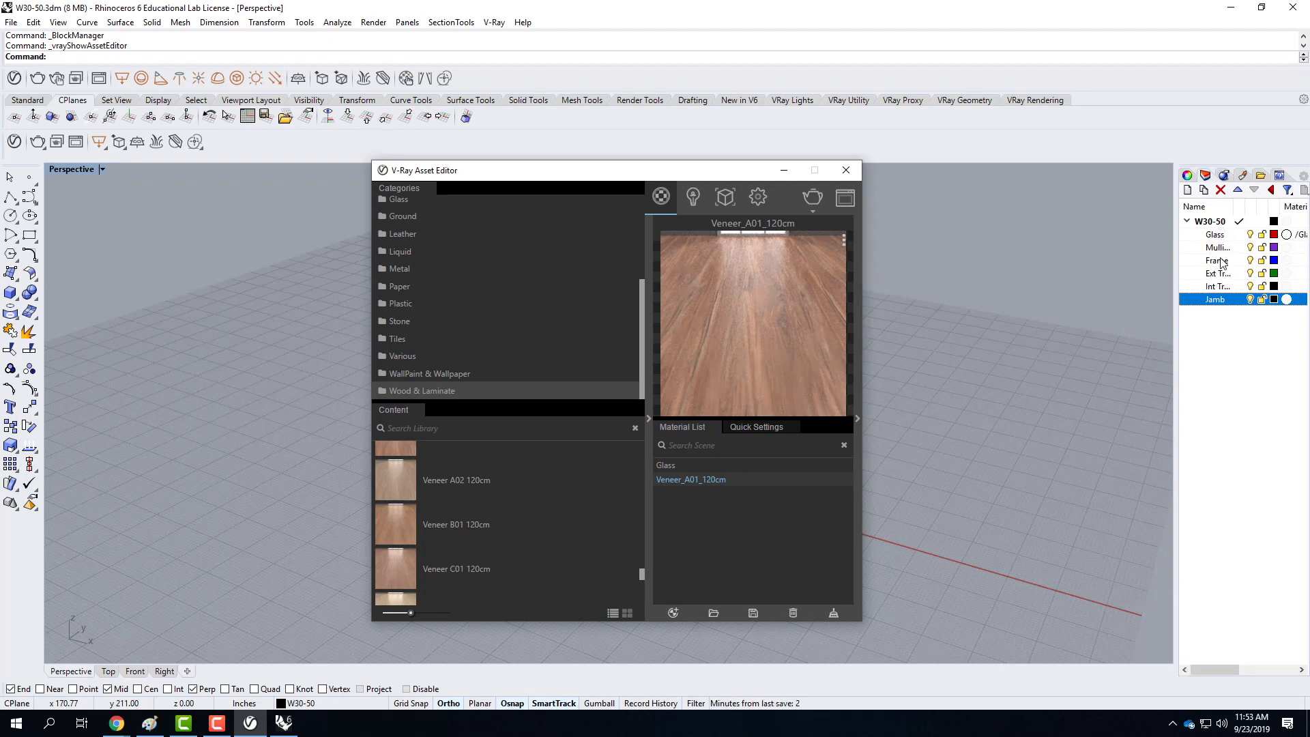
Step: Apply the Veneer_A01_120cm material to the W30-50::Frame and W30-50::Ext Trim layers
{"action": "right_click", "coordinate": [715, 479]}
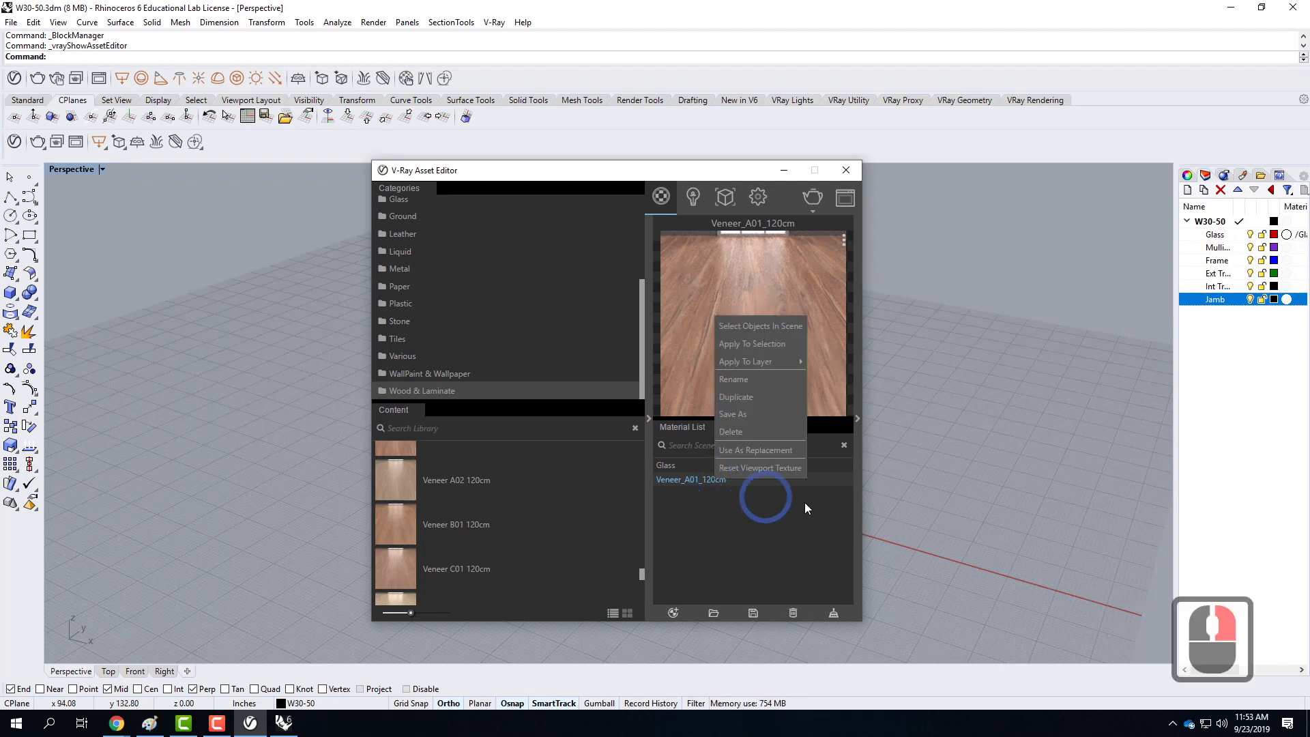
{"action": "mouse_move", "coordinate": [776, 358]}
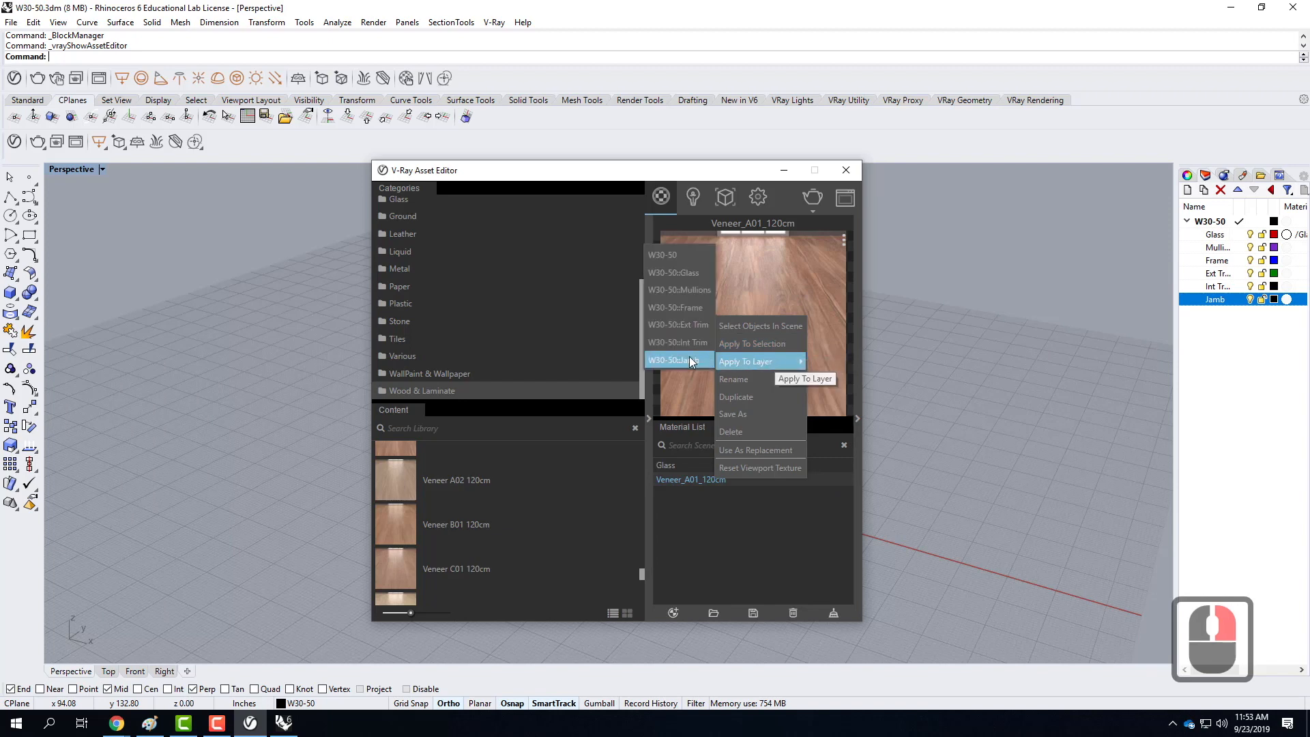
{"action": "left_click", "coordinate": [680, 311]}
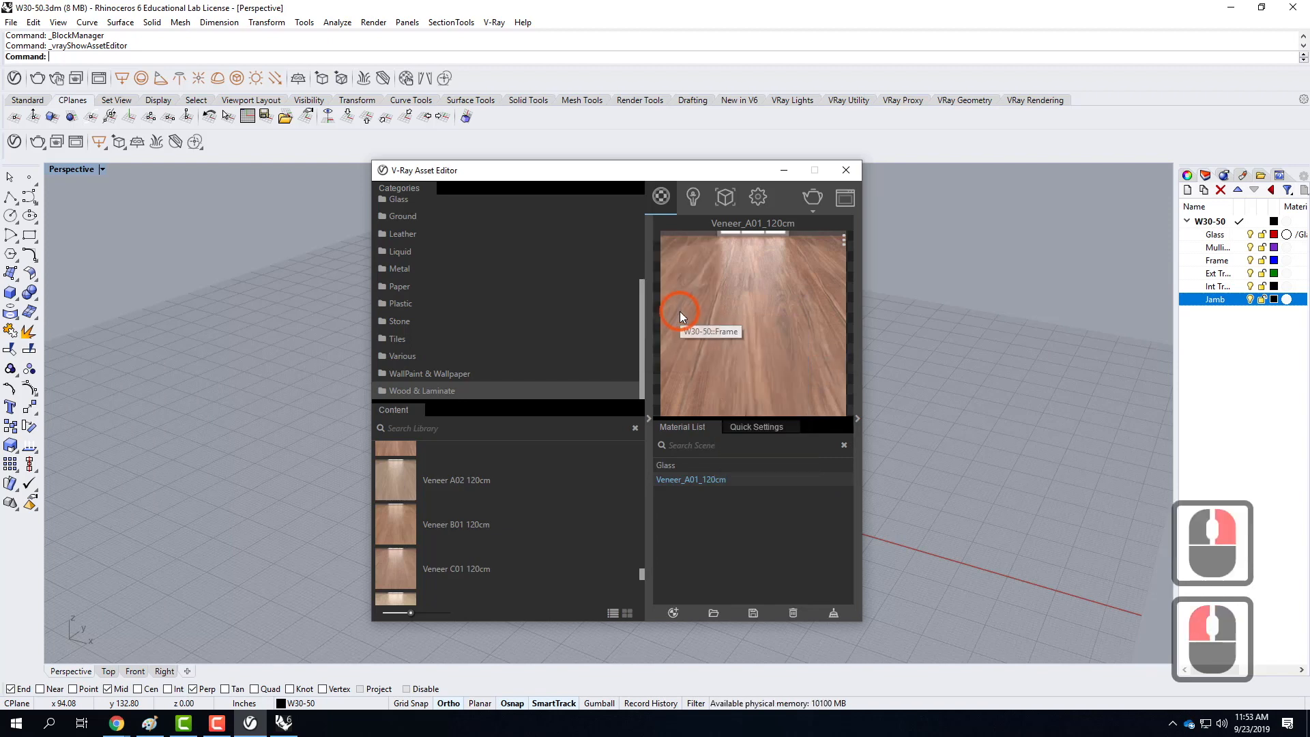
{"action": "right_click", "coordinate": [708, 480]}
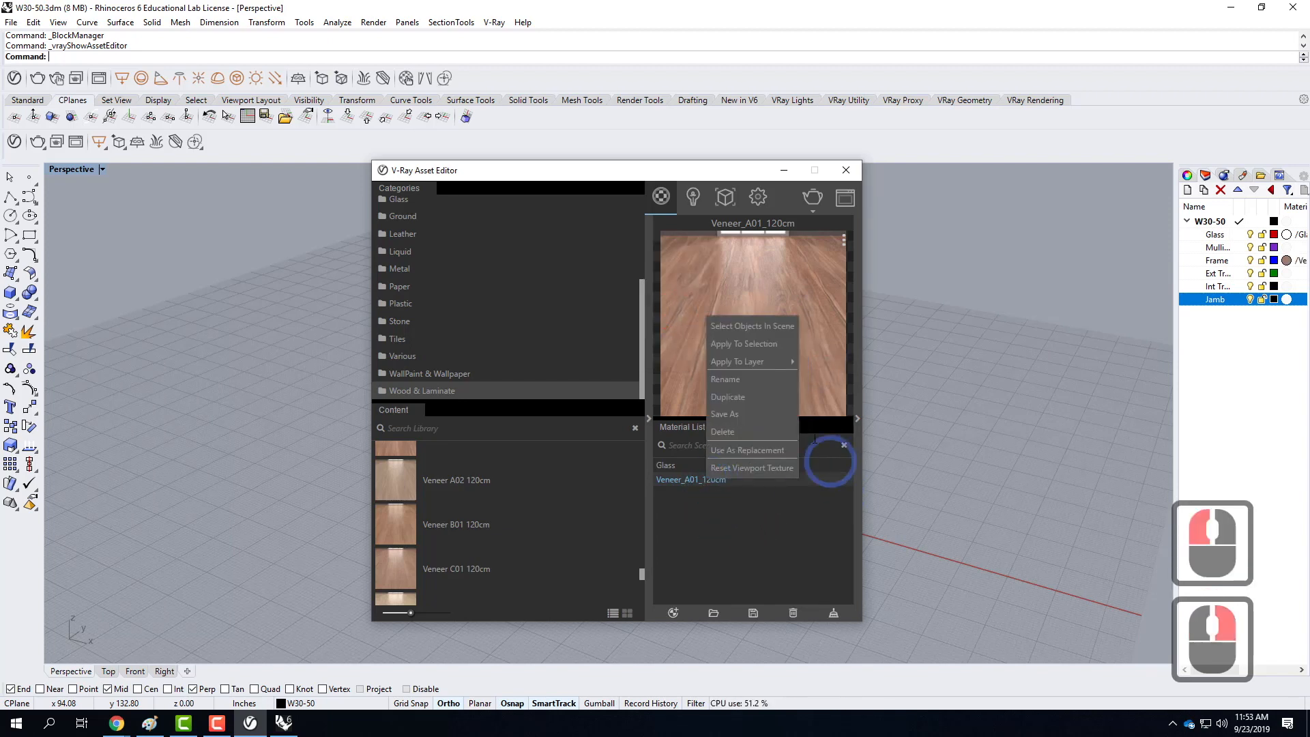
{"action": "mouse_move", "coordinate": [755, 363]}
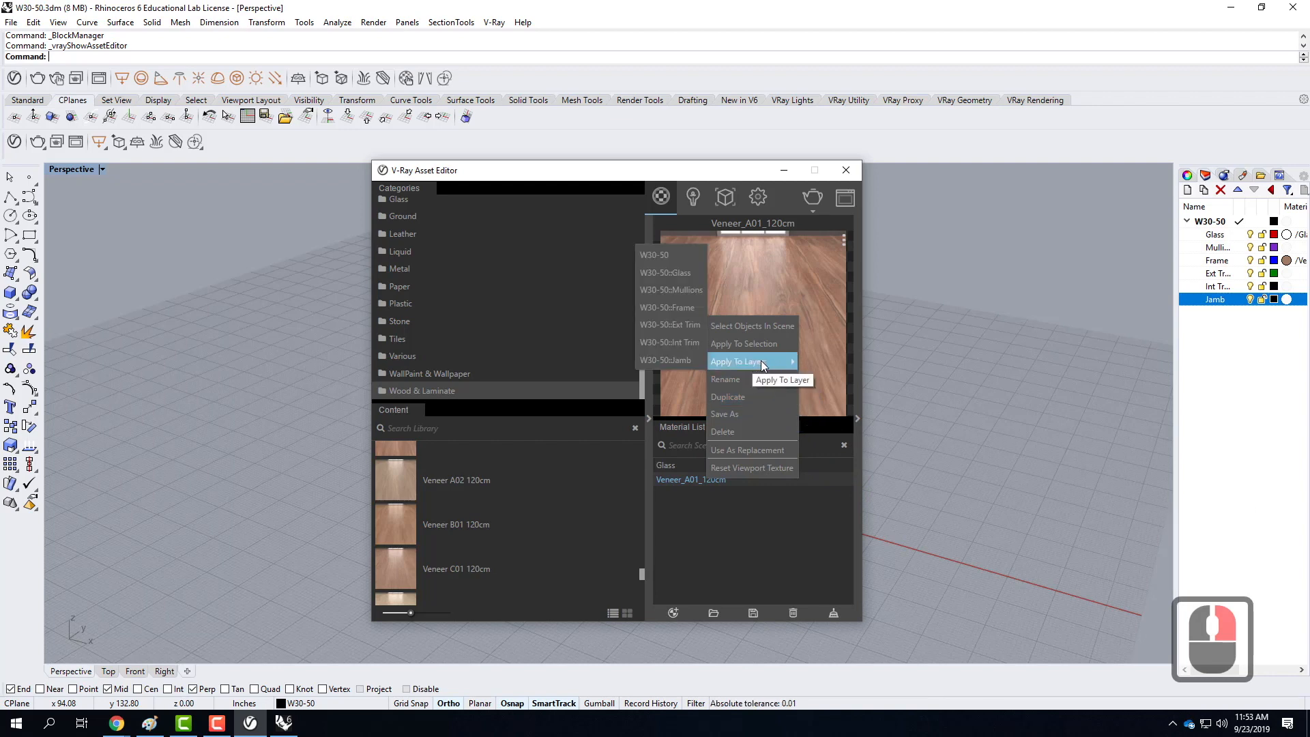
{"action": "left_click", "coordinate": [693, 326]}
{"action": "left_click", "coordinate": [687, 491]}
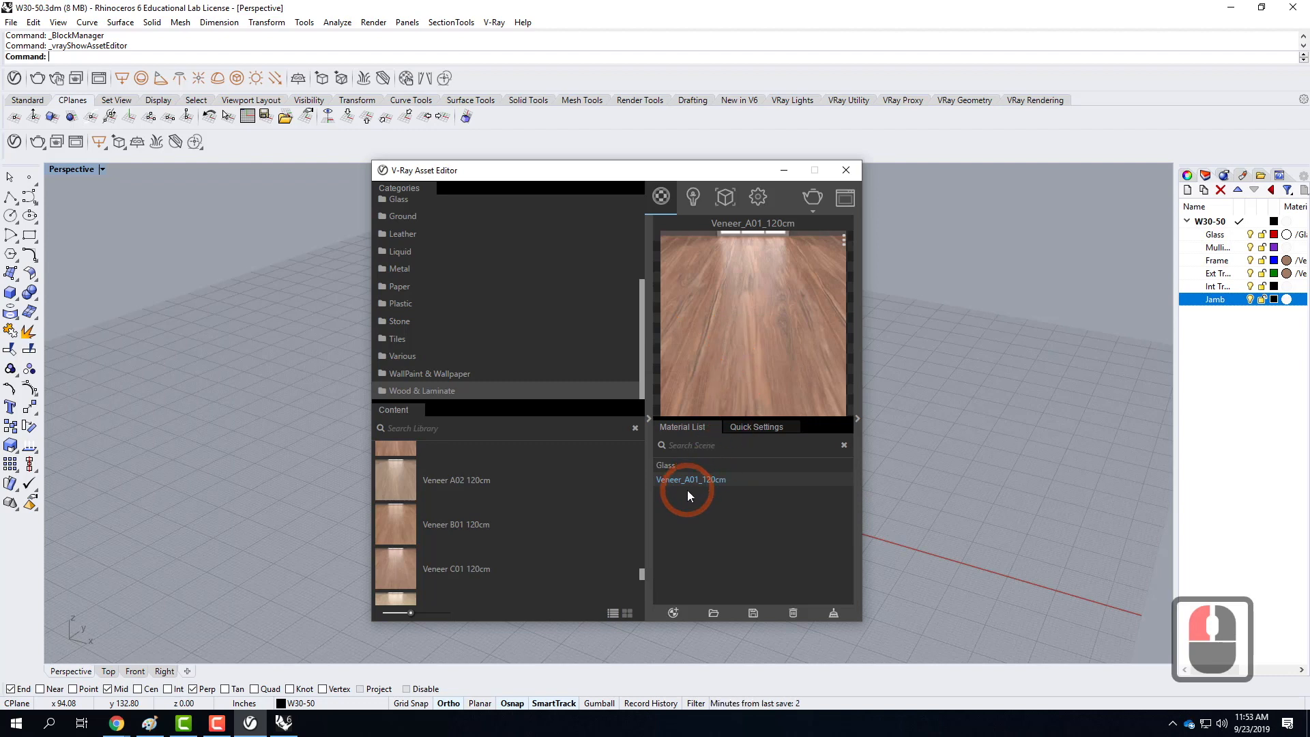
Step: Apply the Veneer_A01_120cm material to the W30-50::Mullions layer
{"action": "right_click", "coordinate": [692, 486]}
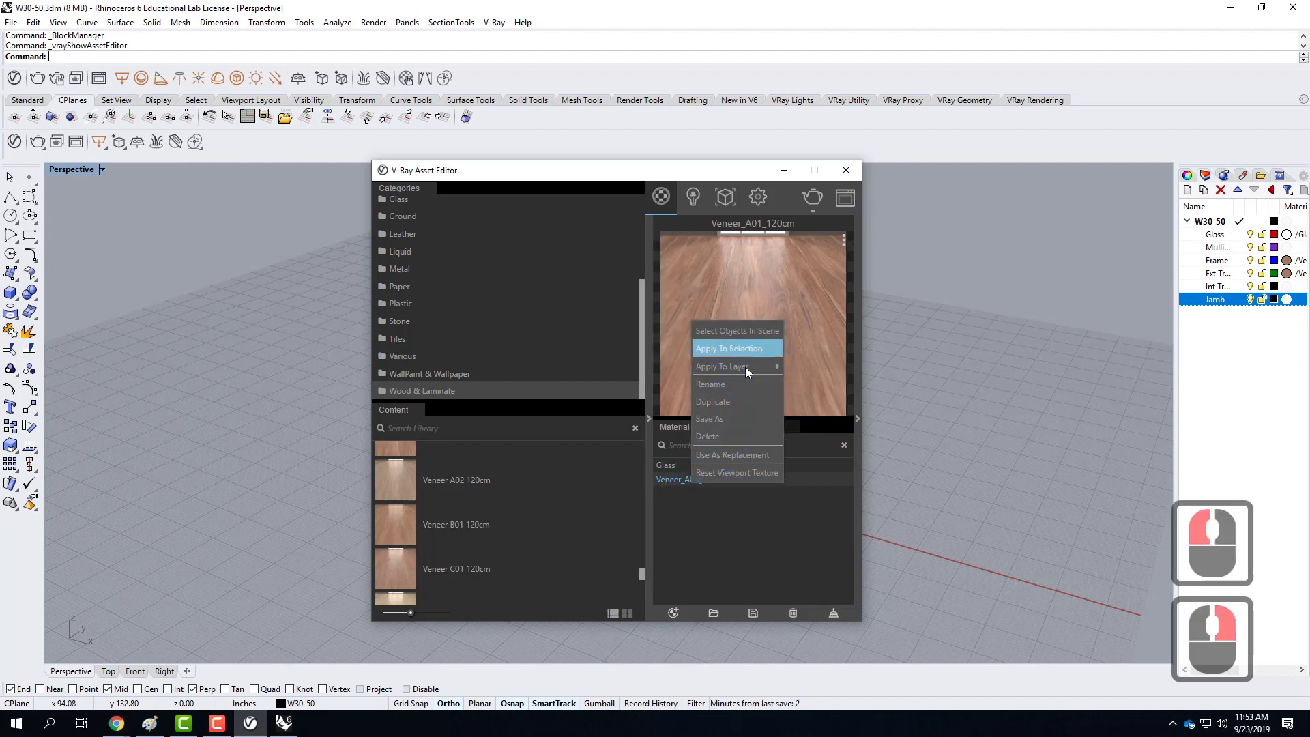
{"action": "mouse_move", "coordinate": [739, 367]}
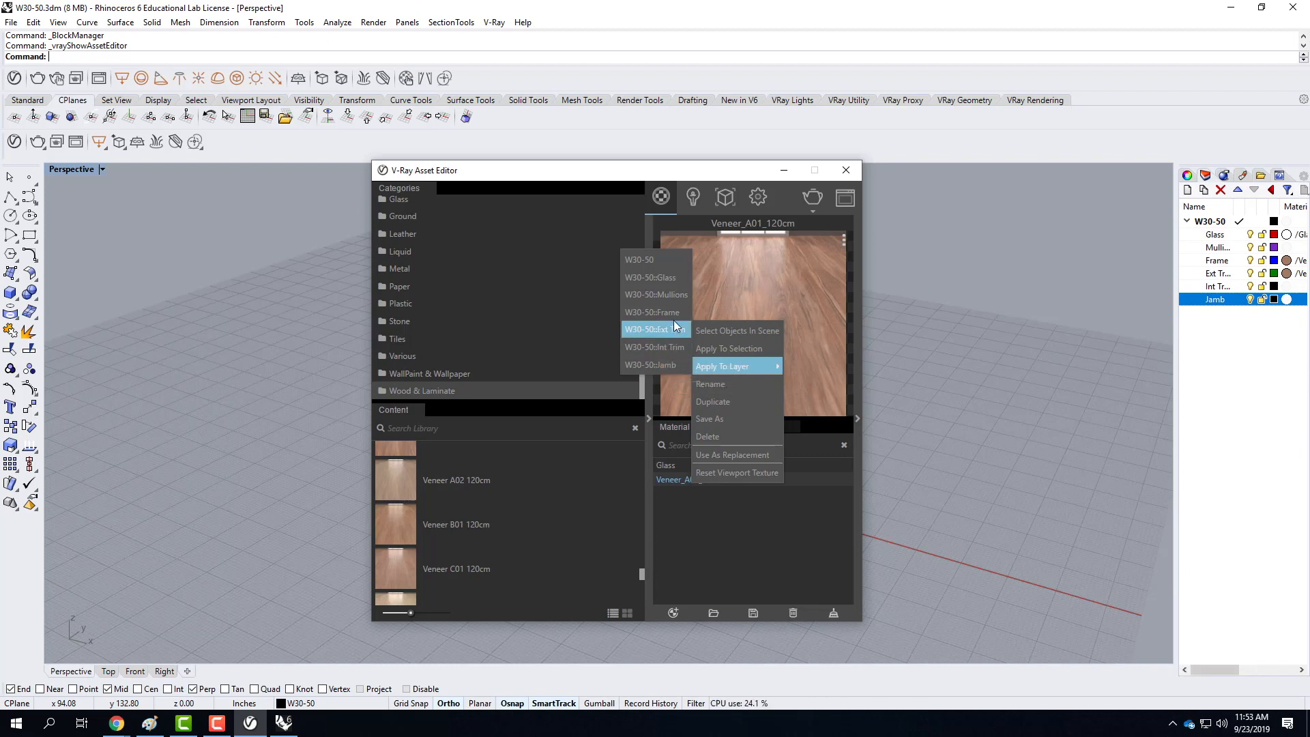
{"action": "left_click", "coordinate": [674, 295]}
{"action": "left_click", "coordinate": [697, 490]}
Step: Find Plastic Translucent 01 White in the Plastic category of the material library and add it to the scene's material list
{"action": "double_click", "coordinate": [402, 203]}
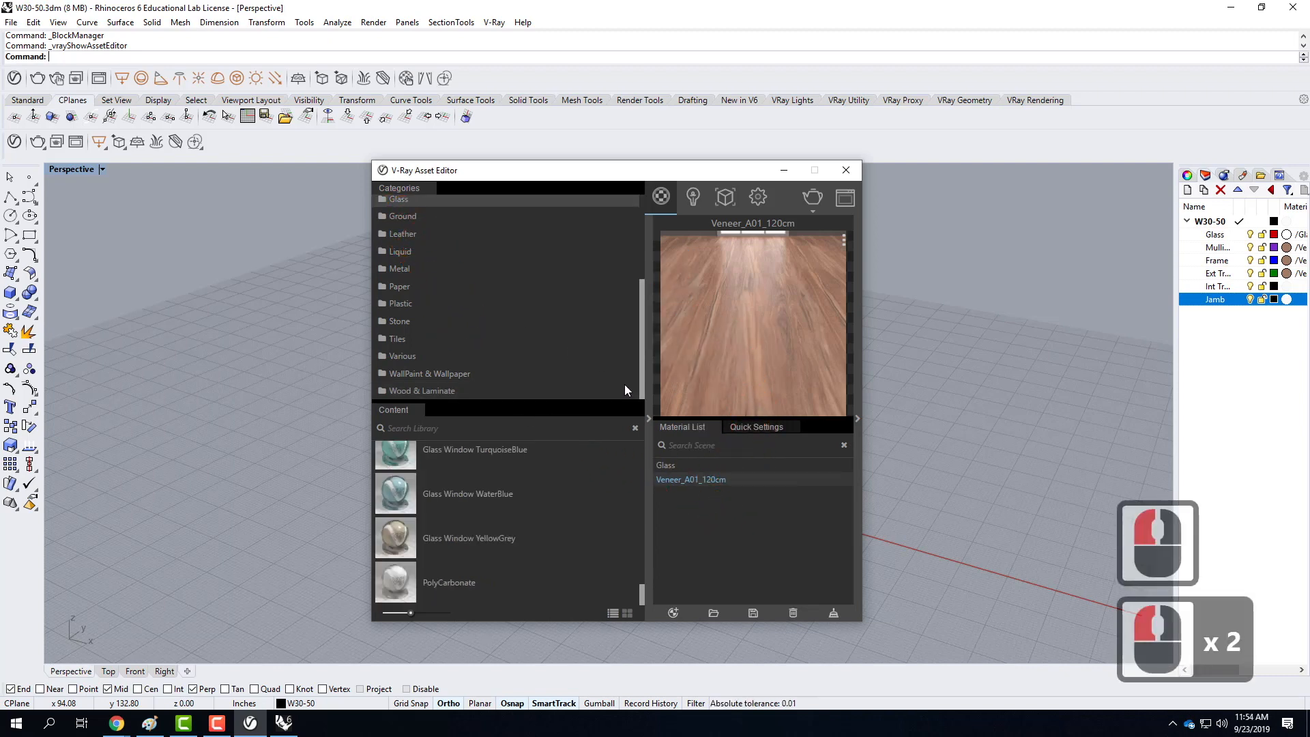
{"action": "scroll", "coordinate": [434, 284], "scroll_direction": "up", "scroll_amount": 5}
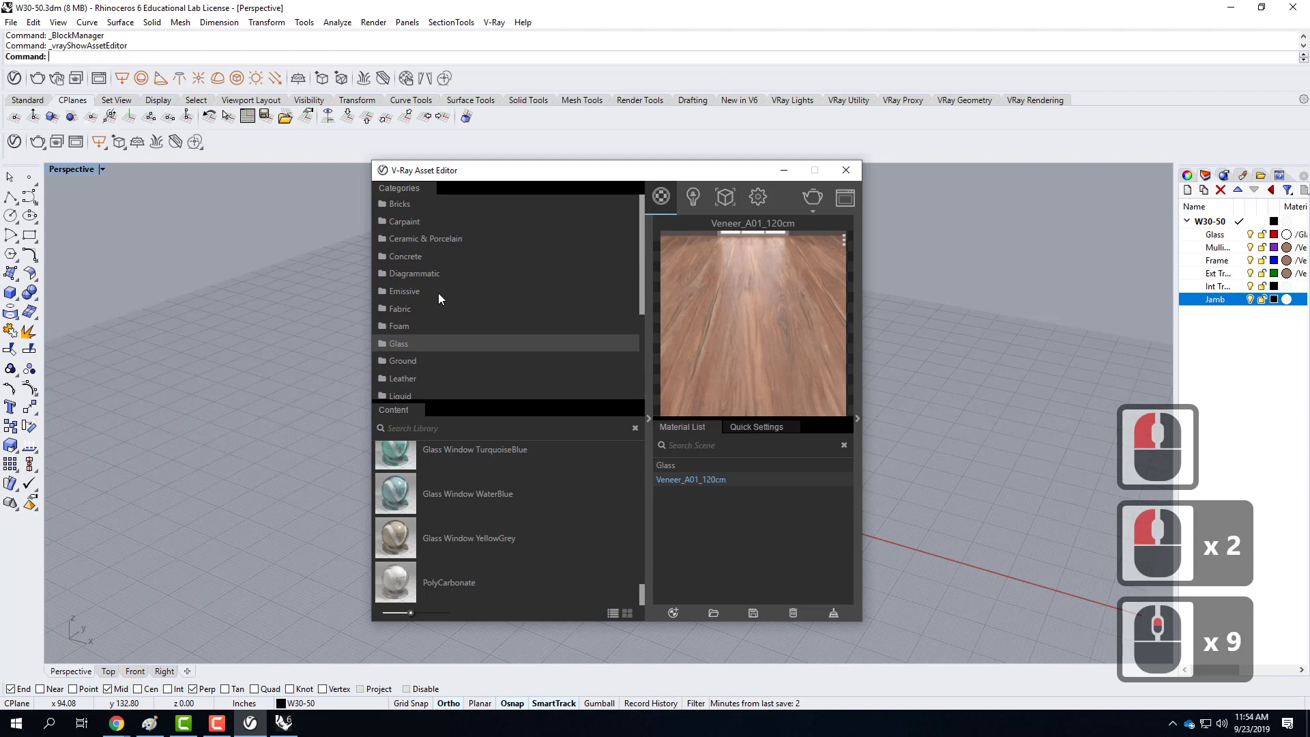
{"action": "scroll", "coordinate": [522, 273], "scroll_direction": "down", "scroll_amount": 1}
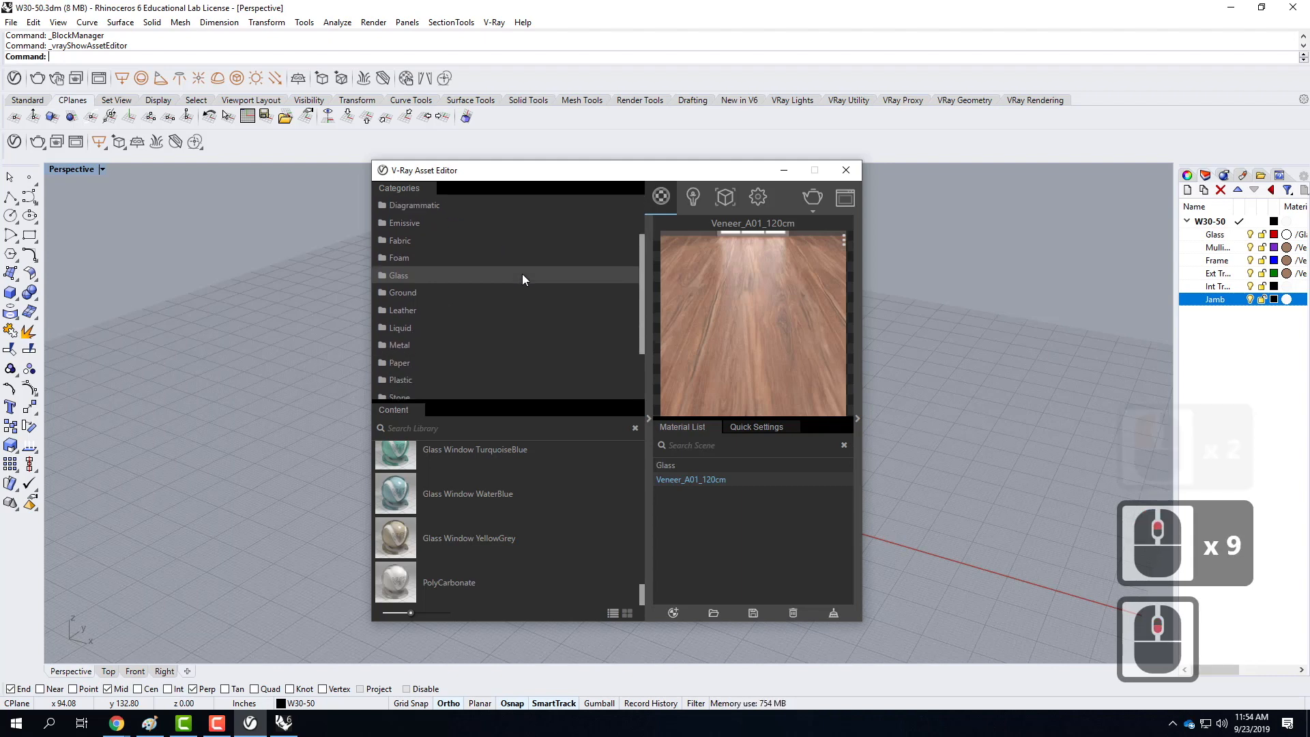
{"action": "scroll", "coordinate": [522, 275], "scroll_direction": "down", "scroll_amount": 1}
{"action": "left_click", "coordinate": [402, 314]}
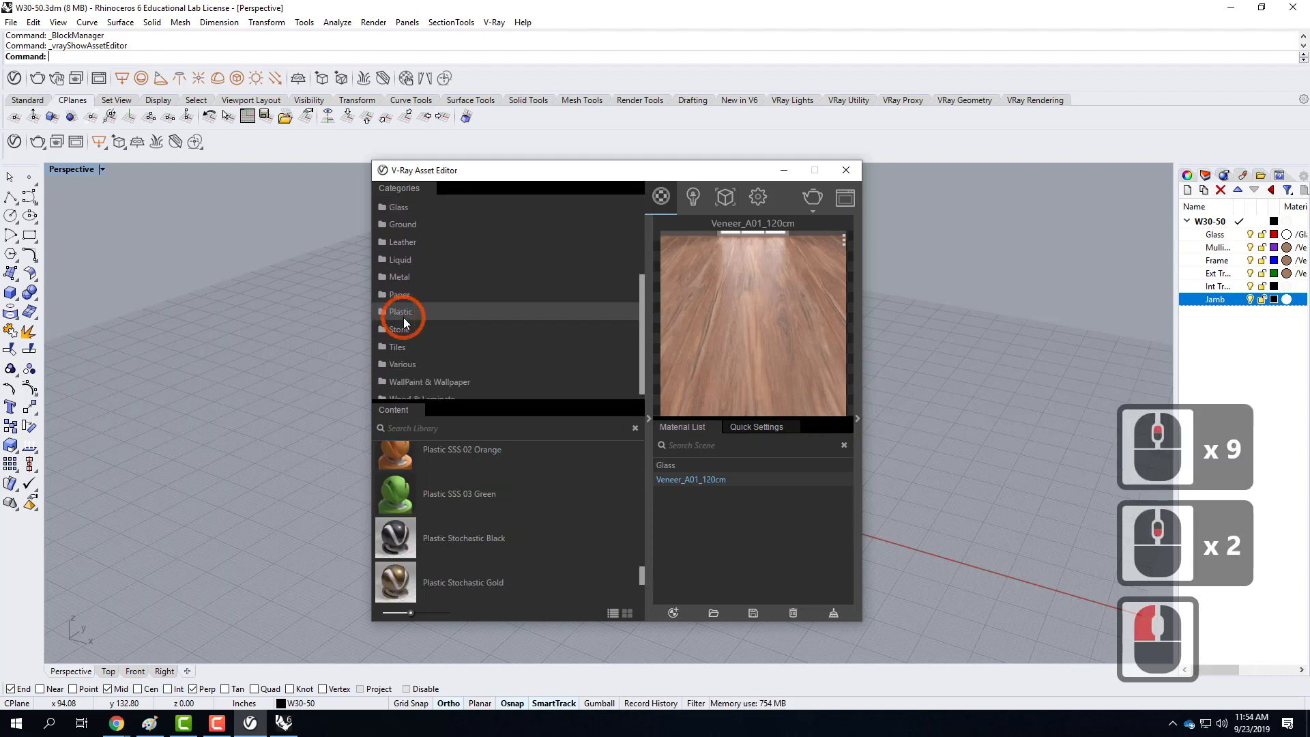
{"action": "scroll", "coordinate": [488, 534], "scroll_direction": "down", "scroll_amount": 10}
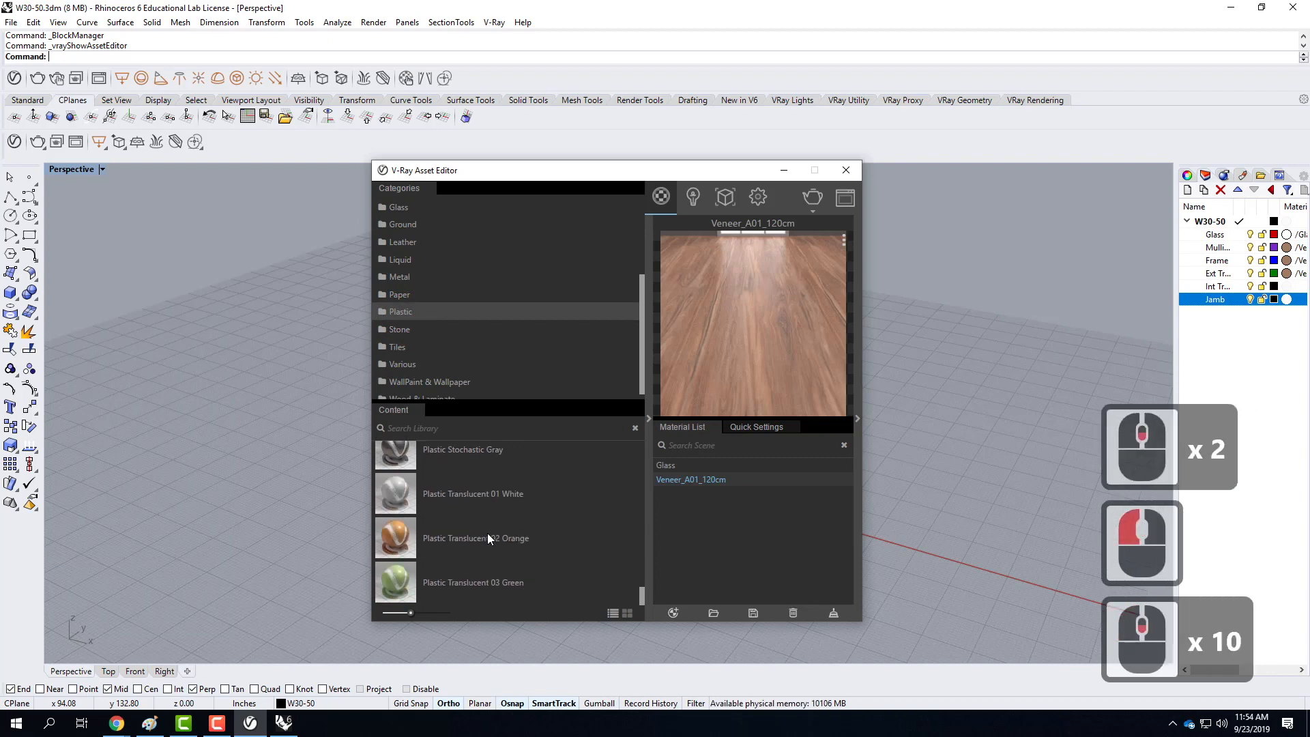
{"action": "left_click_drag", "start_coordinate": [394, 489], "coordinate": [726, 503]}
{"action": "right_click", "coordinate": [679, 479]}
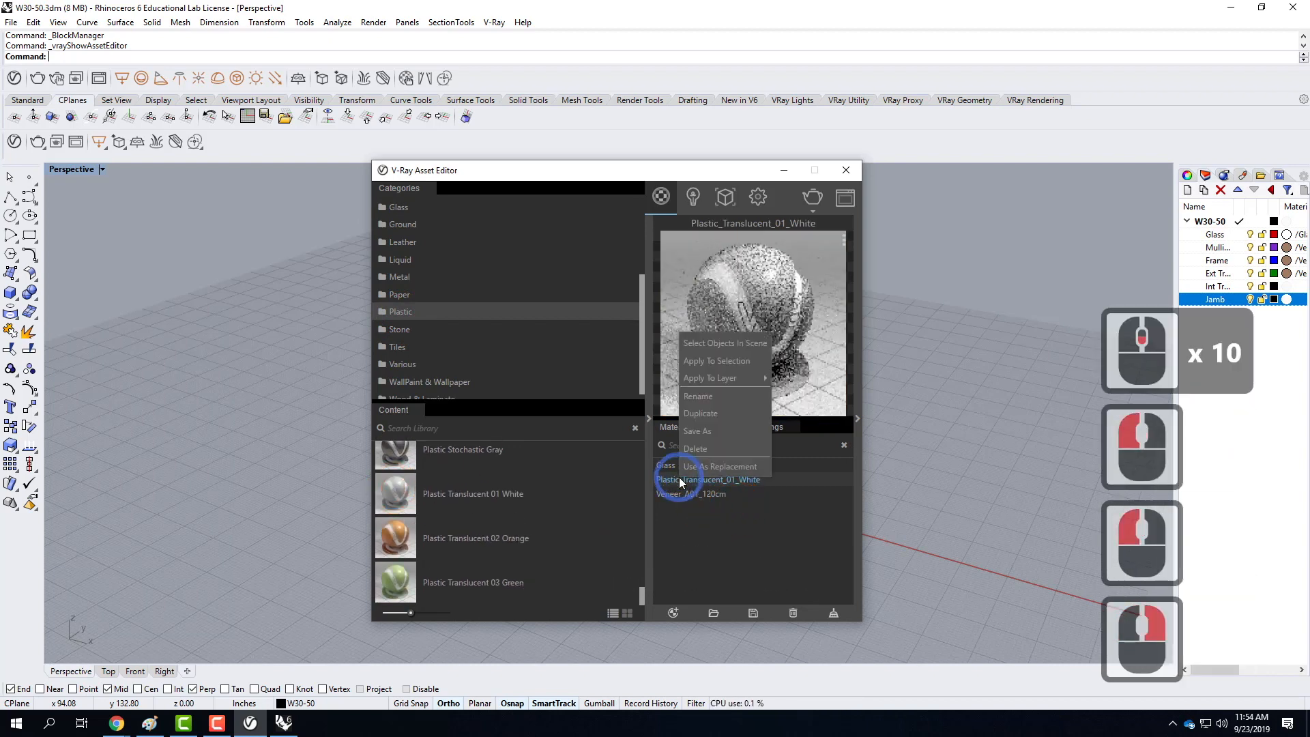
{"action": "left_click", "coordinate": [771, 567]}
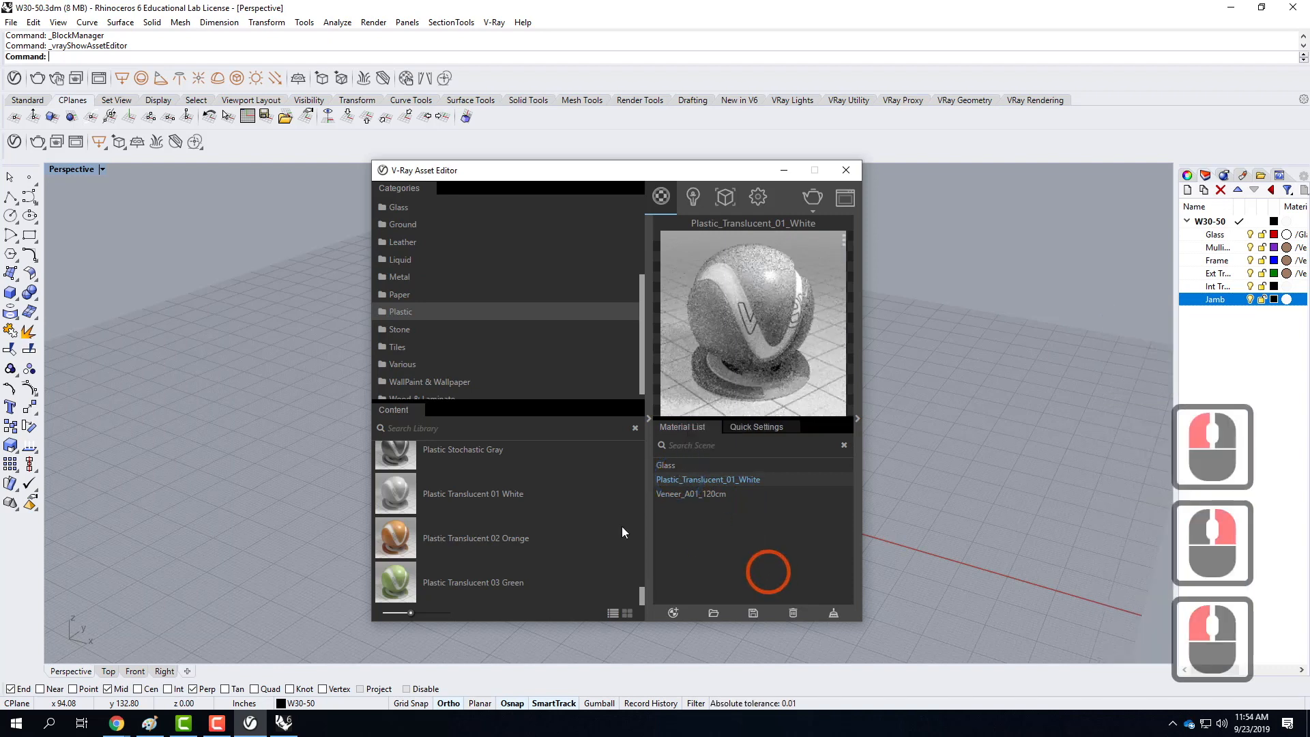
Step: Find WallPaint FineGrain 01 White 1m in the WallPaint & Wallpaper category and add it to the scene's material list
{"action": "scroll", "coordinate": [534, 515], "scroll_direction": "down", "scroll_amount": 2}
{"action": "scroll", "coordinate": [534, 522], "scroll_direction": "up", "scroll_amount": 4}
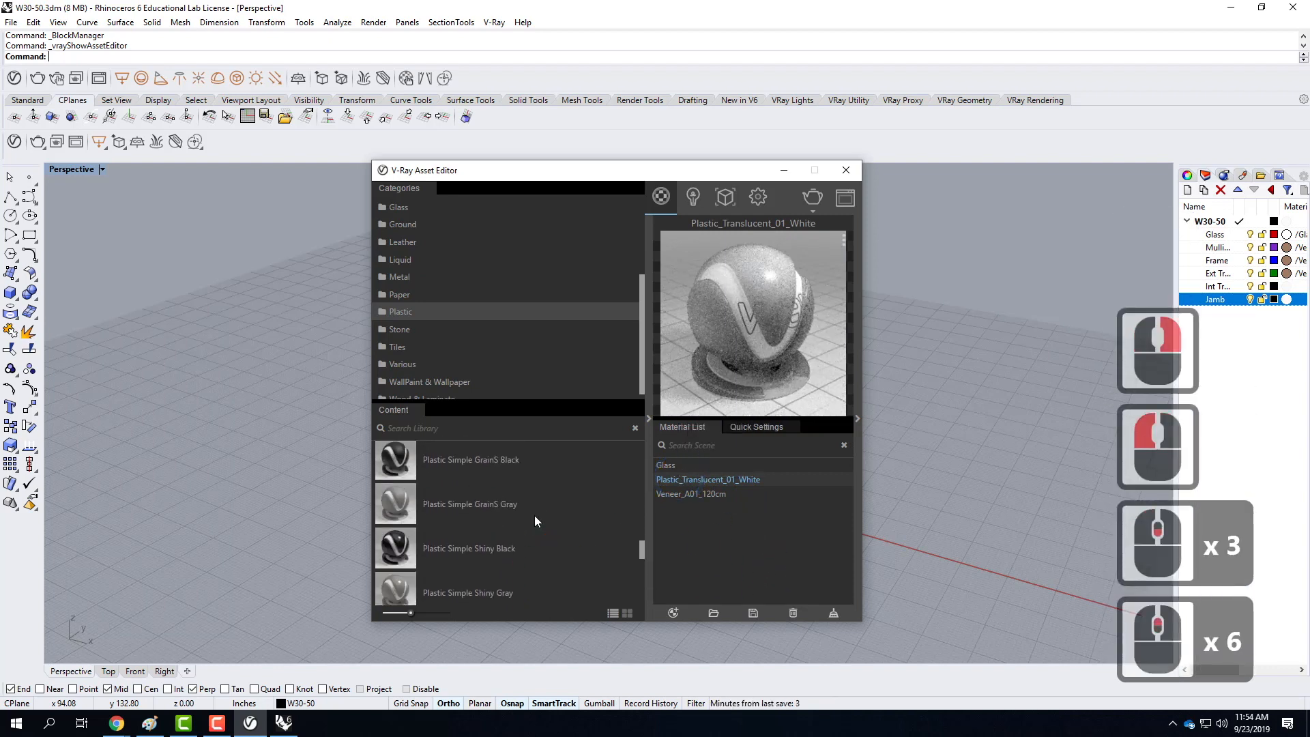
{"action": "scroll", "coordinate": [534, 522], "scroll_direction": "up", "scroll_amount": 4}
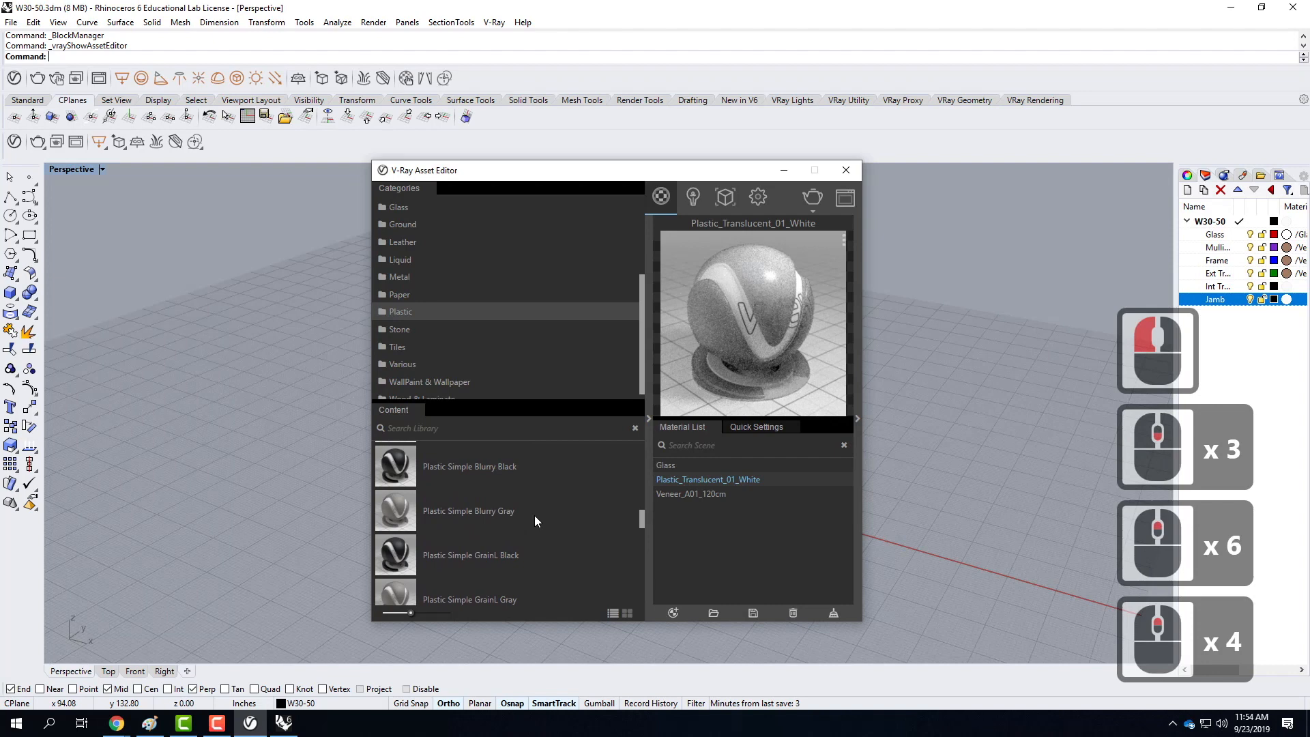
{"action": "scroll", "coordinate": [534, 515], "scroll_direction": "up", "scroll_amount": 9}
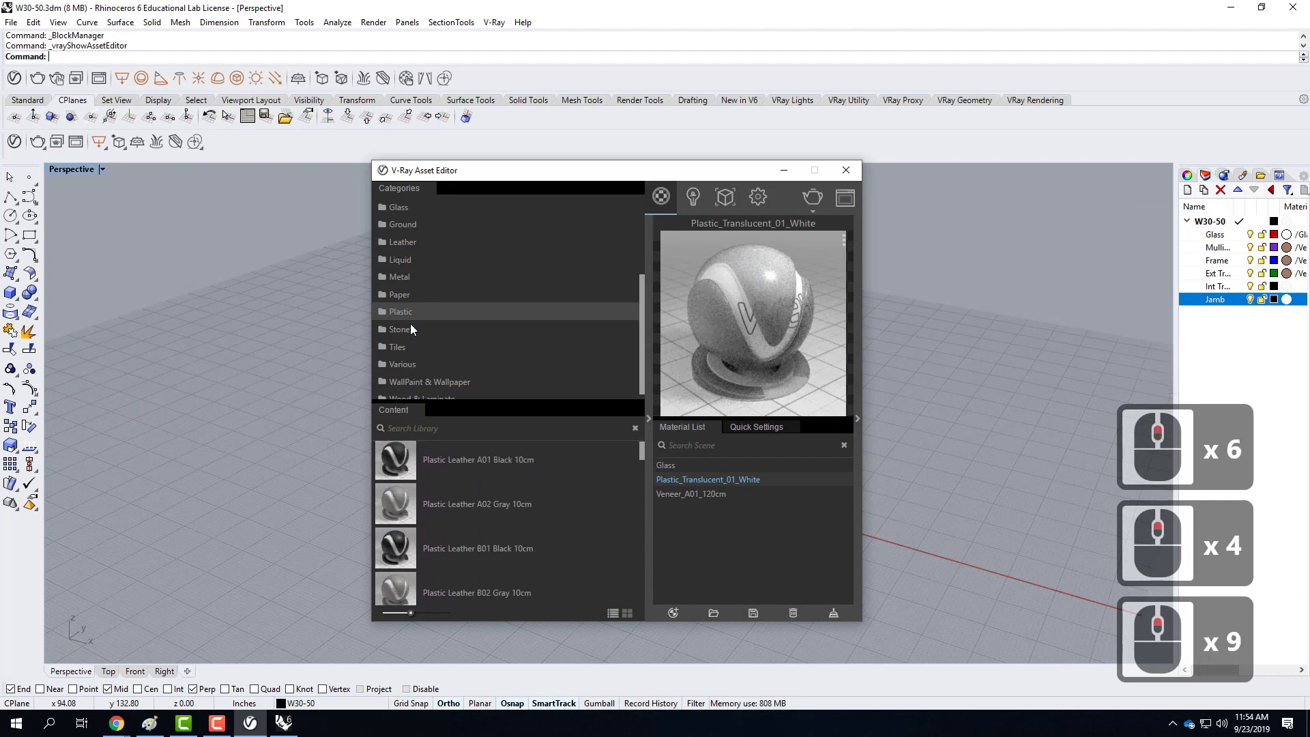
{"action": "scroll", "coordinate": [411, 326], "scroll_direction": "up", "scroll_amount": 3}
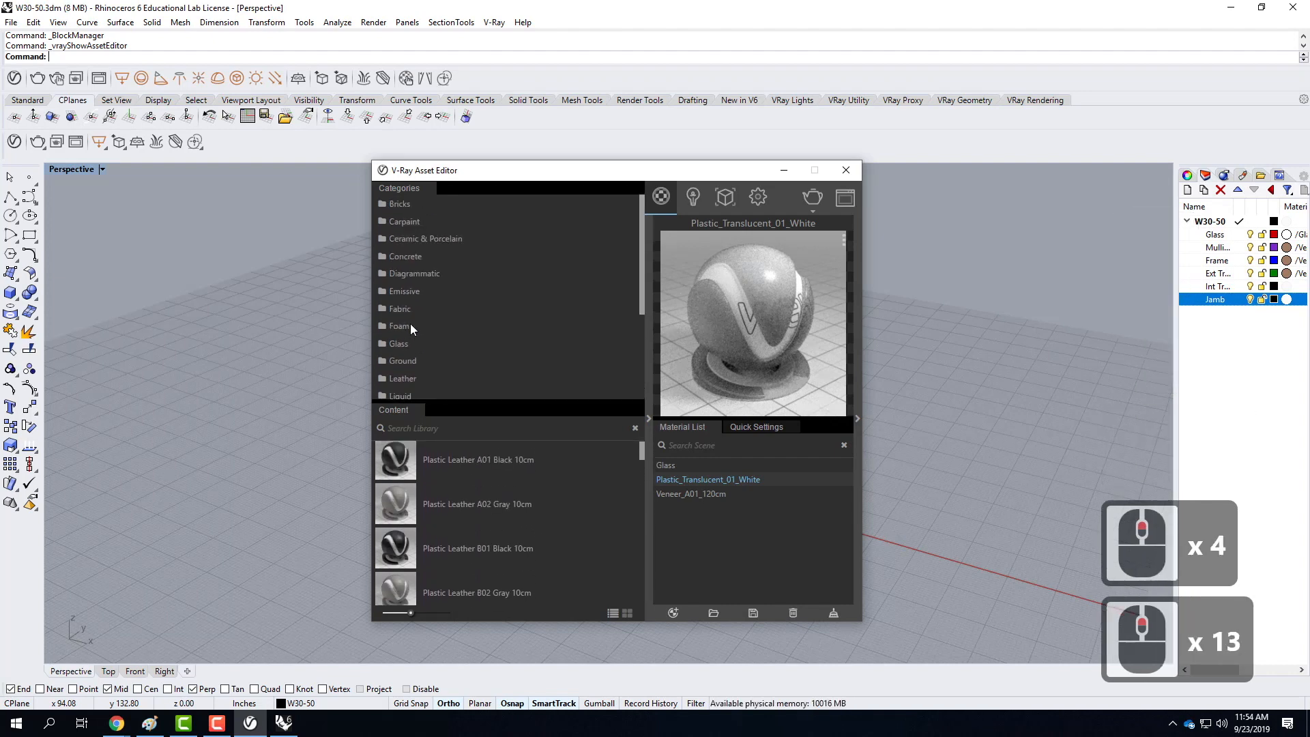
{"action": "scroll", "coordinate": [501, 326], "scroll_direction": "down", "scroll_amount": 1}
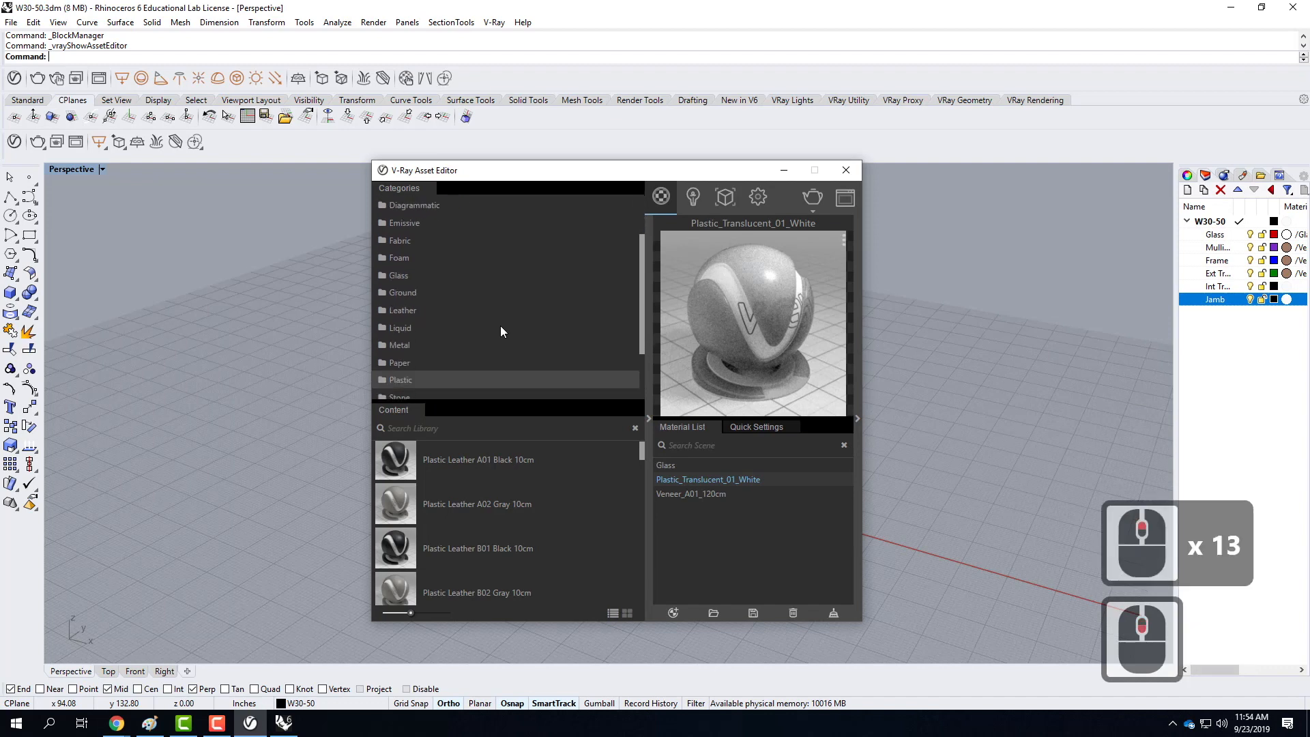
{"action": "scroll", "coordinate": [501, 327], "scroll_direction": "down", "scroll_amount": 2}
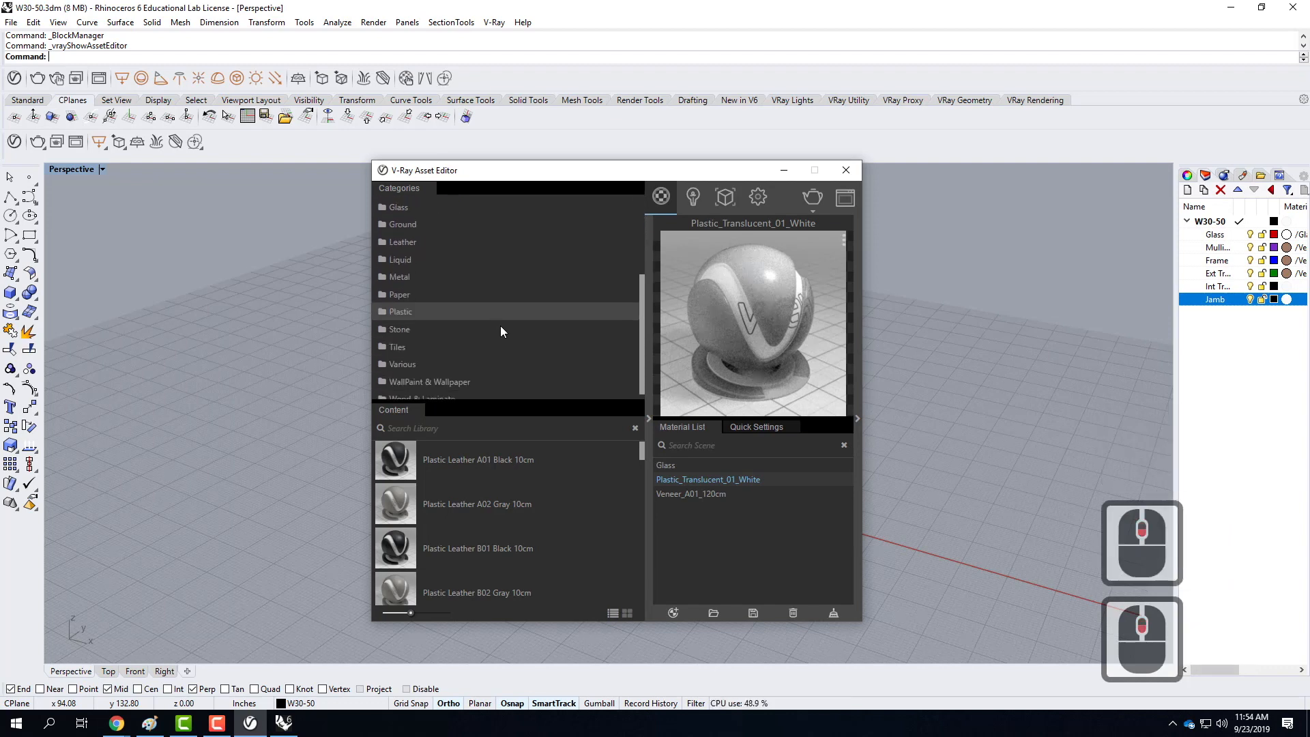
{"action": "scroll", "coordinate": [501, 326], "scroll_direction": "down", "scroll_amount": 2}
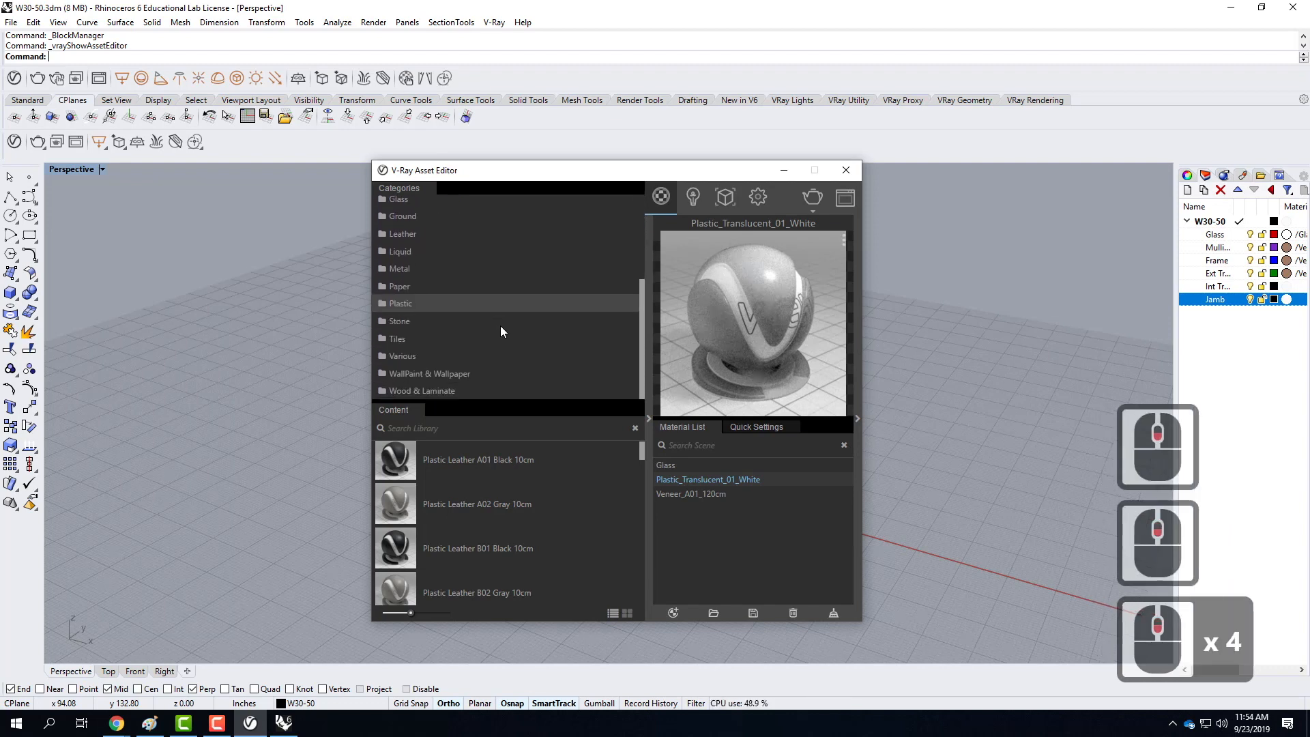
{"action": "left_click", "coordinate": [461, 376]}
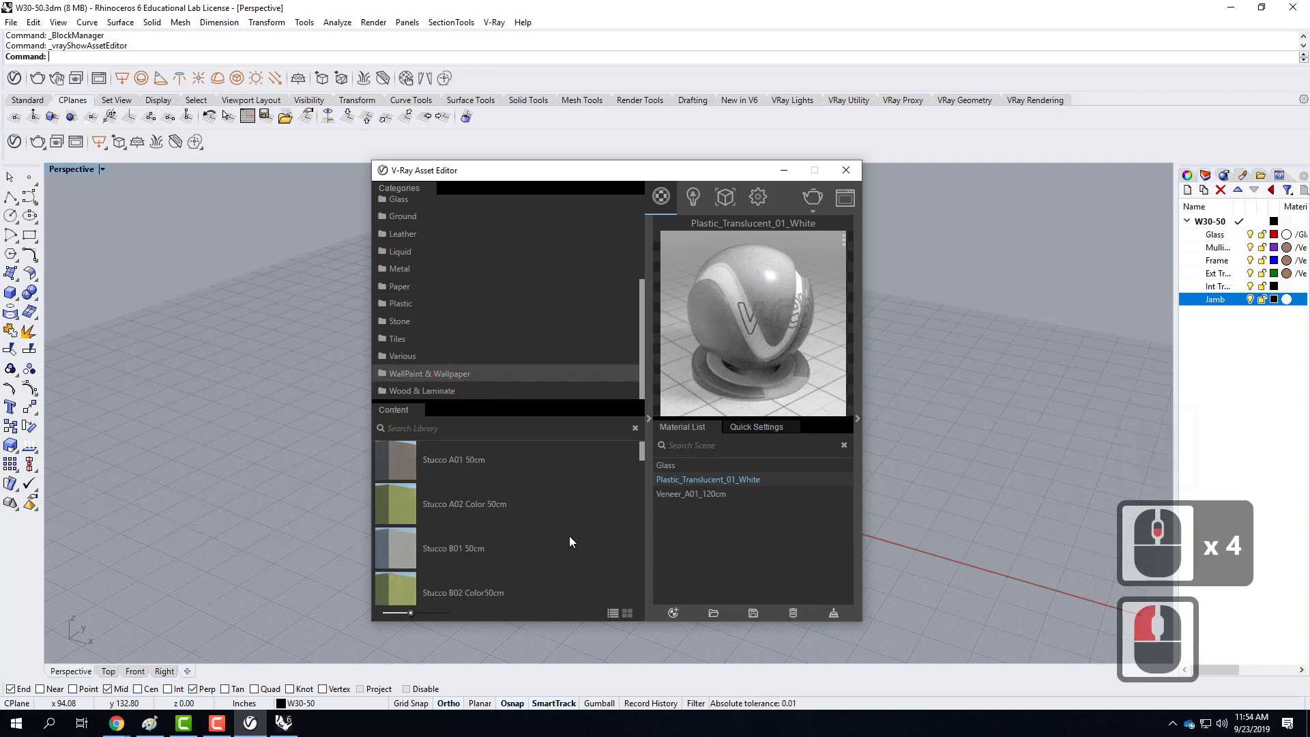
{"action": "scroll", "coordinate": [570, 538], "scroll_direction": "down", "scroll_amount": 12}
{"action": "scroll", "coordinate": [570, 542], "scroll_direction": "down", "scroll_amount": 2}
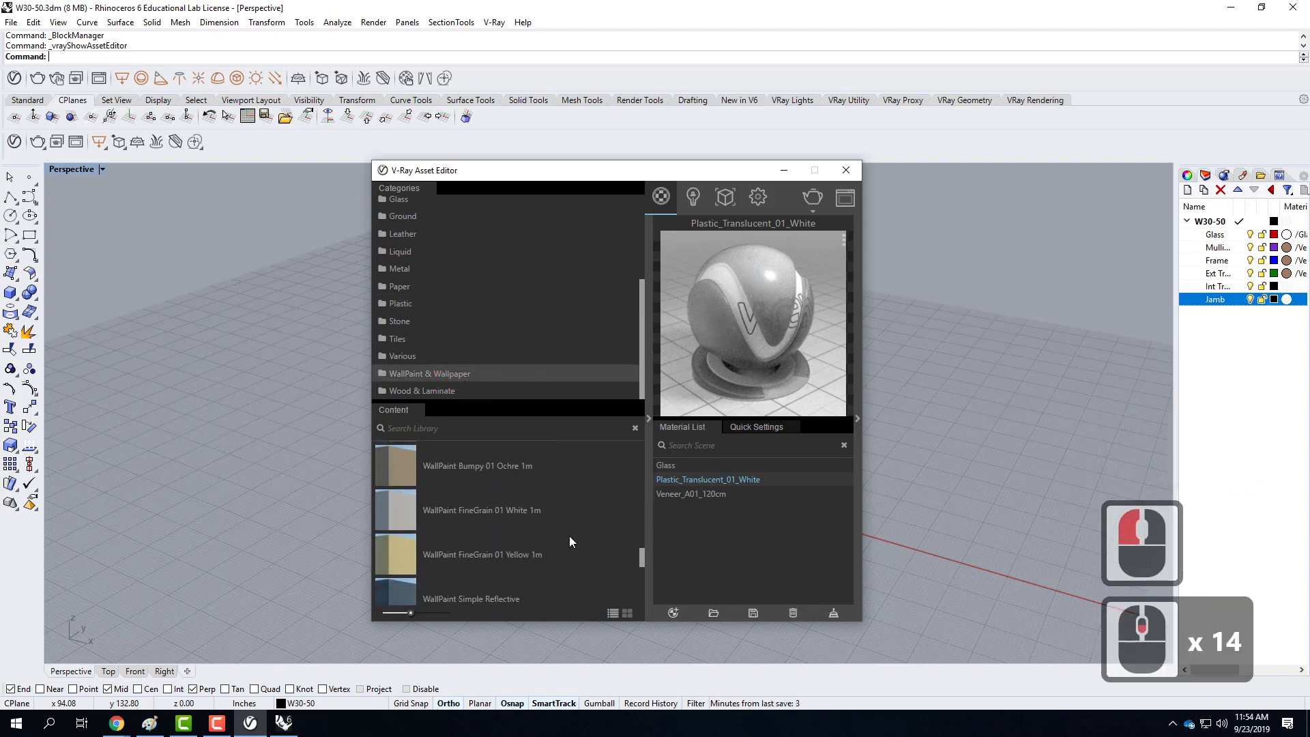
{"action": "left_click_drag", "start_coordinate": [396, 480], "coordinate": [743, 527]}
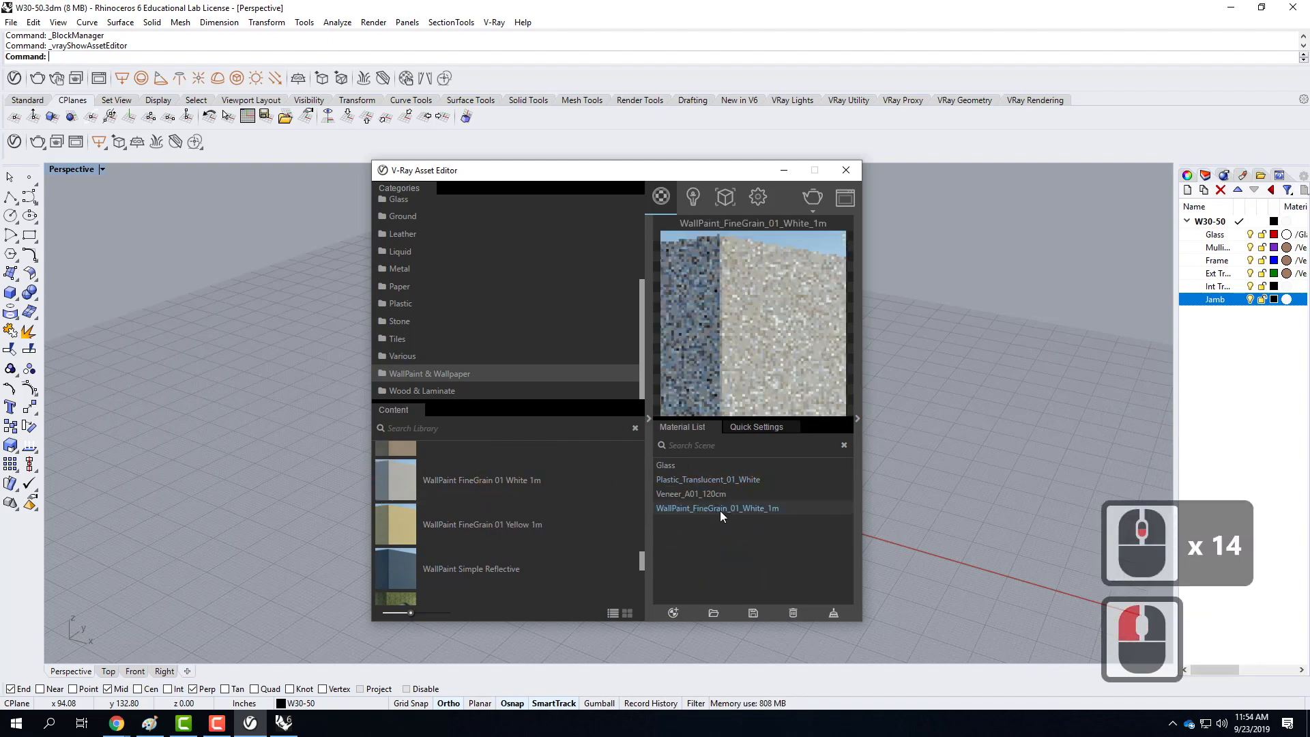
Step: Apply the WallPaint_FineGrain_01_White_1m material to the W30-50::Int Trim and W30-50::Jamb layers
{"action": "right_click", "coordinate": [719, 508]}
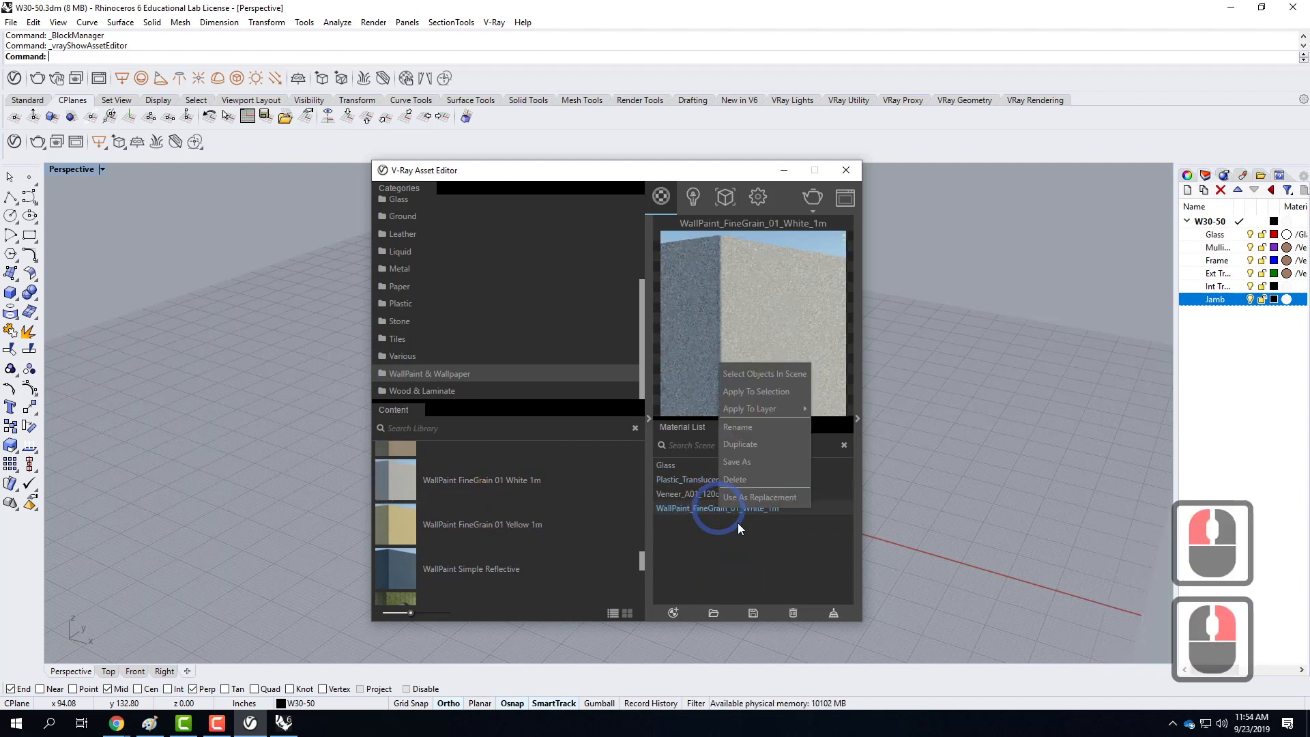
{"action": "mouse_move", "coordinate": [784, 408]}
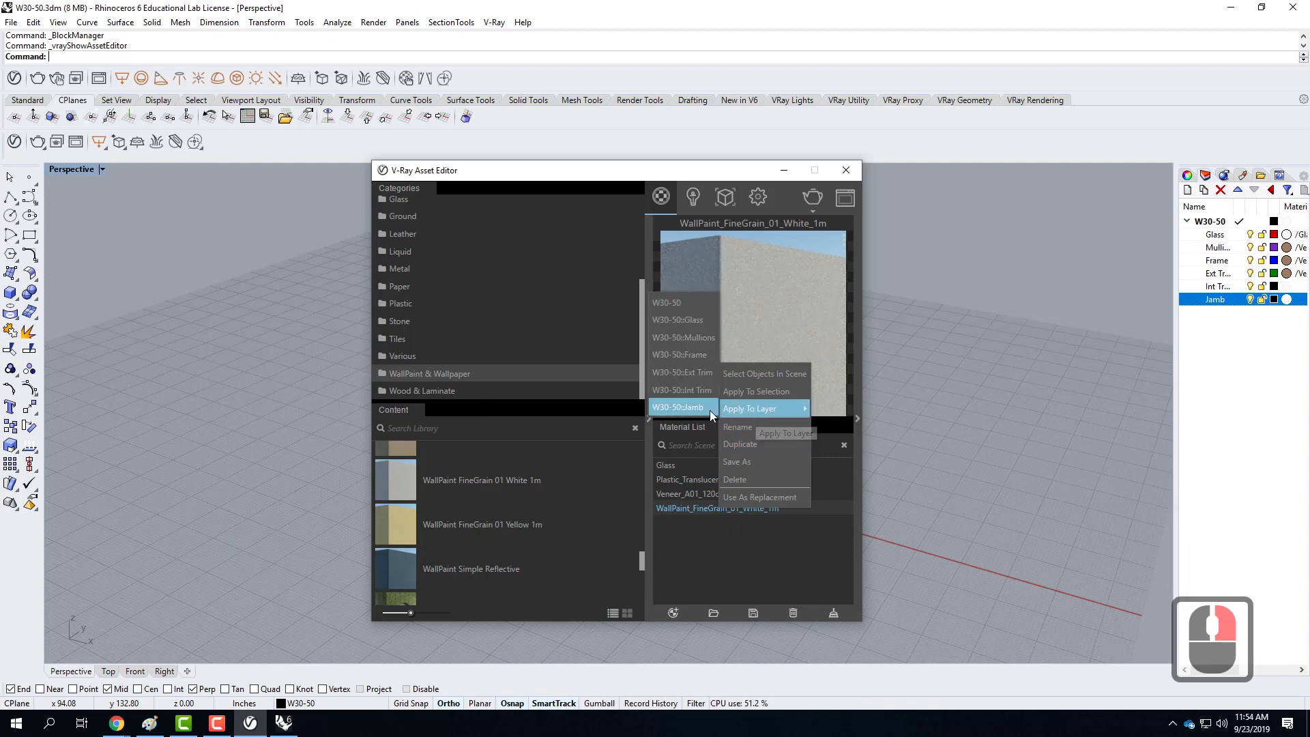
{"action": "left_click", "coordinate": [696, 391]}
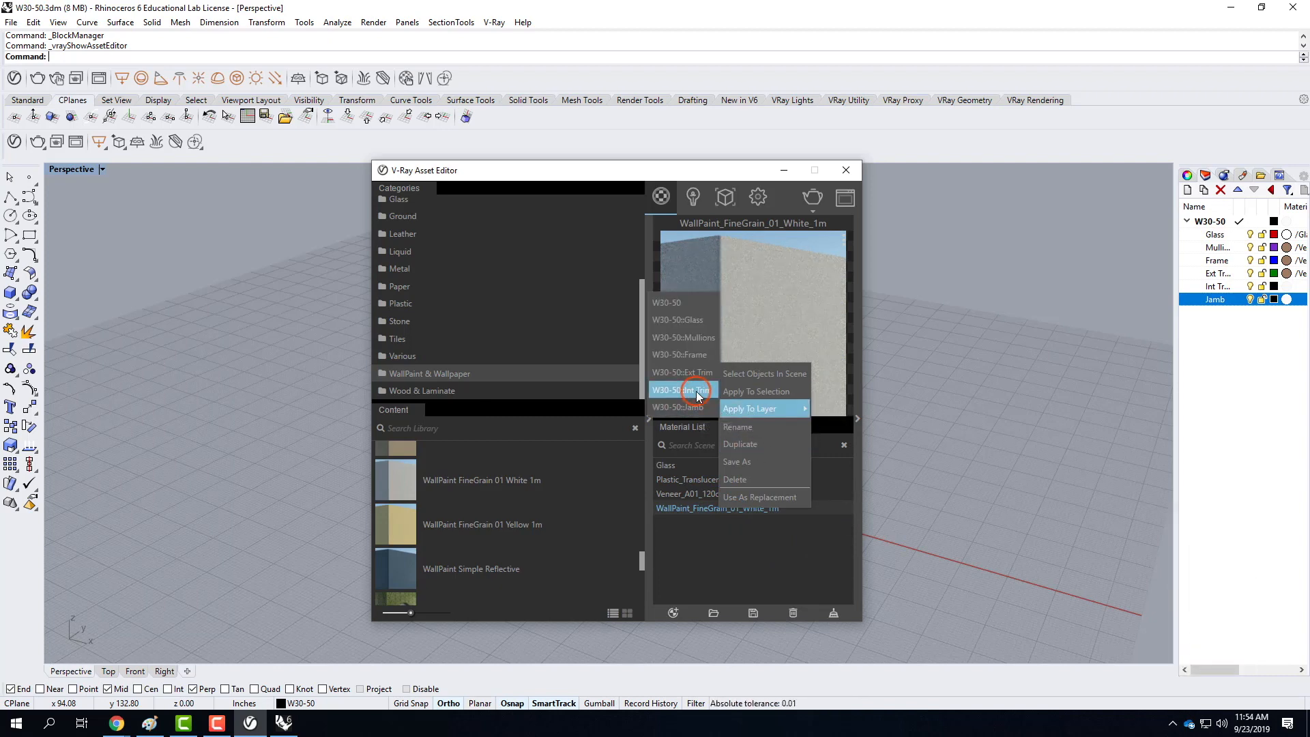
{"action": "right_click", "coordinate": [713, 509]}
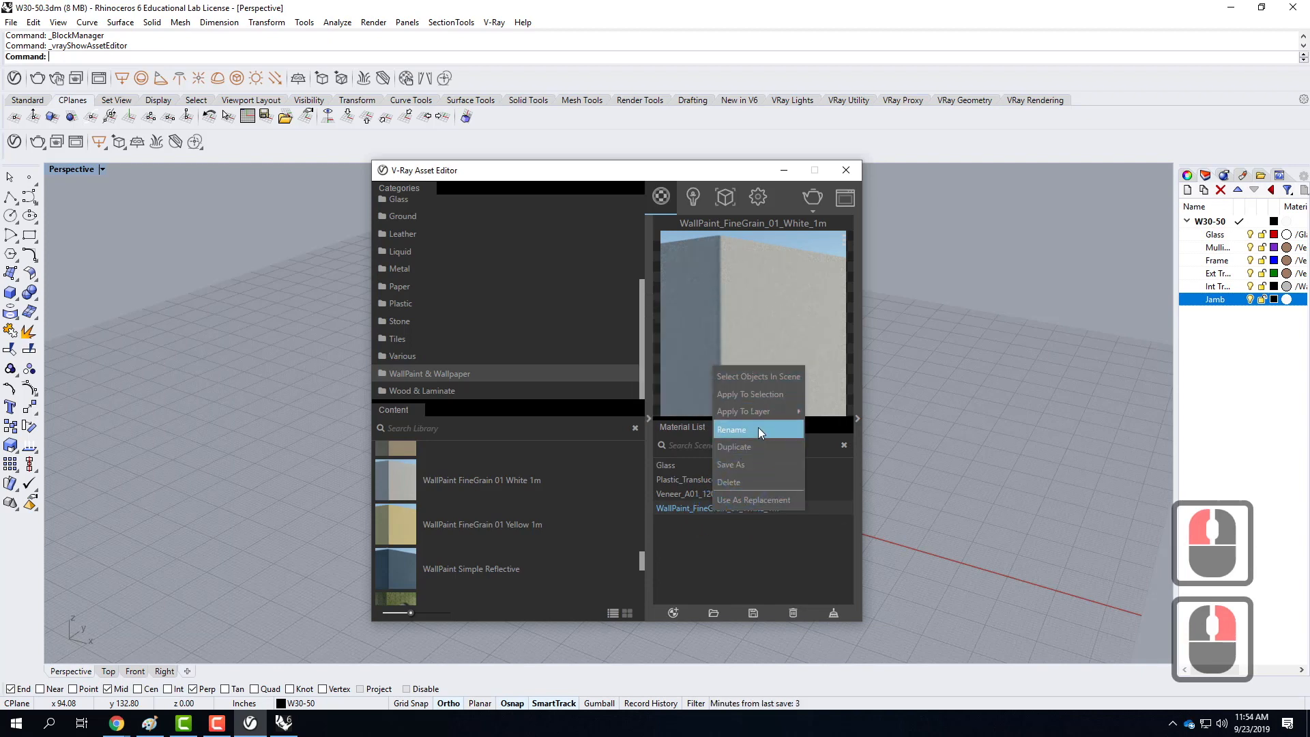
{"action": "mouse_move", "coordinate": [759, 410]}
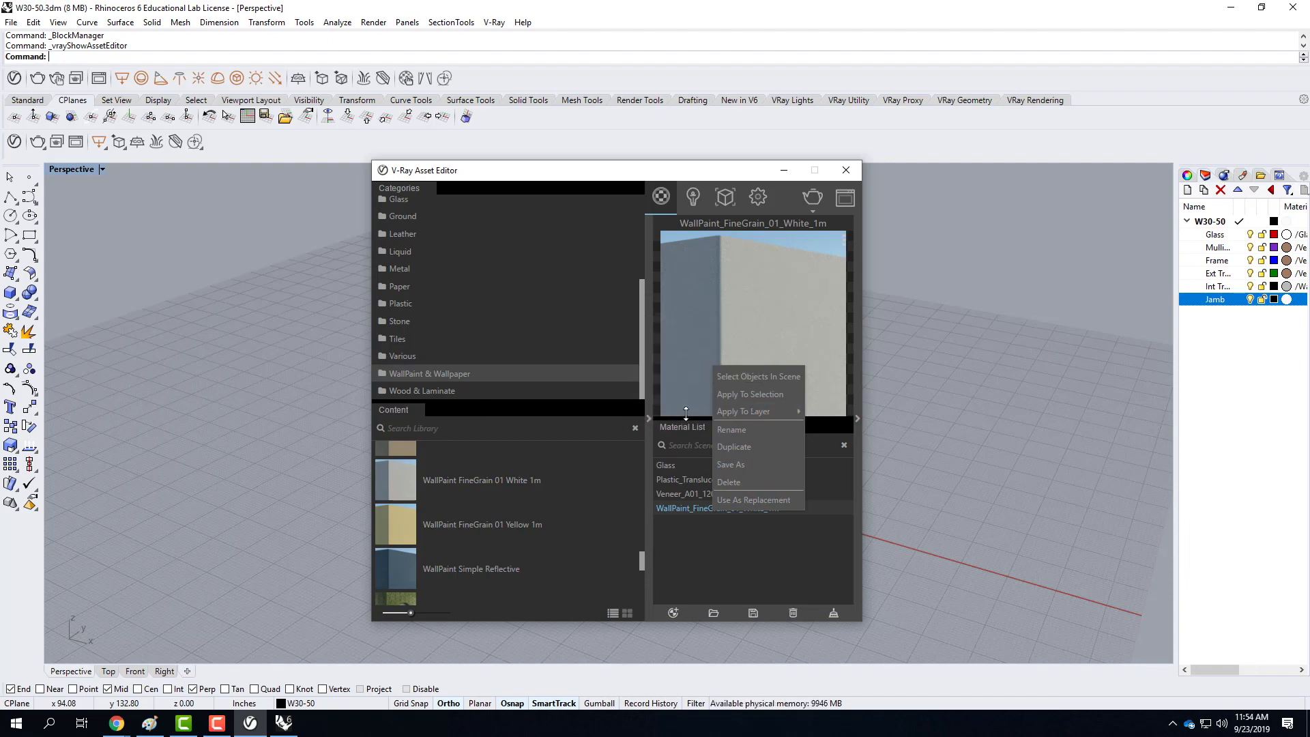
{"action": "left_click", "coordinate": [685, 408]}
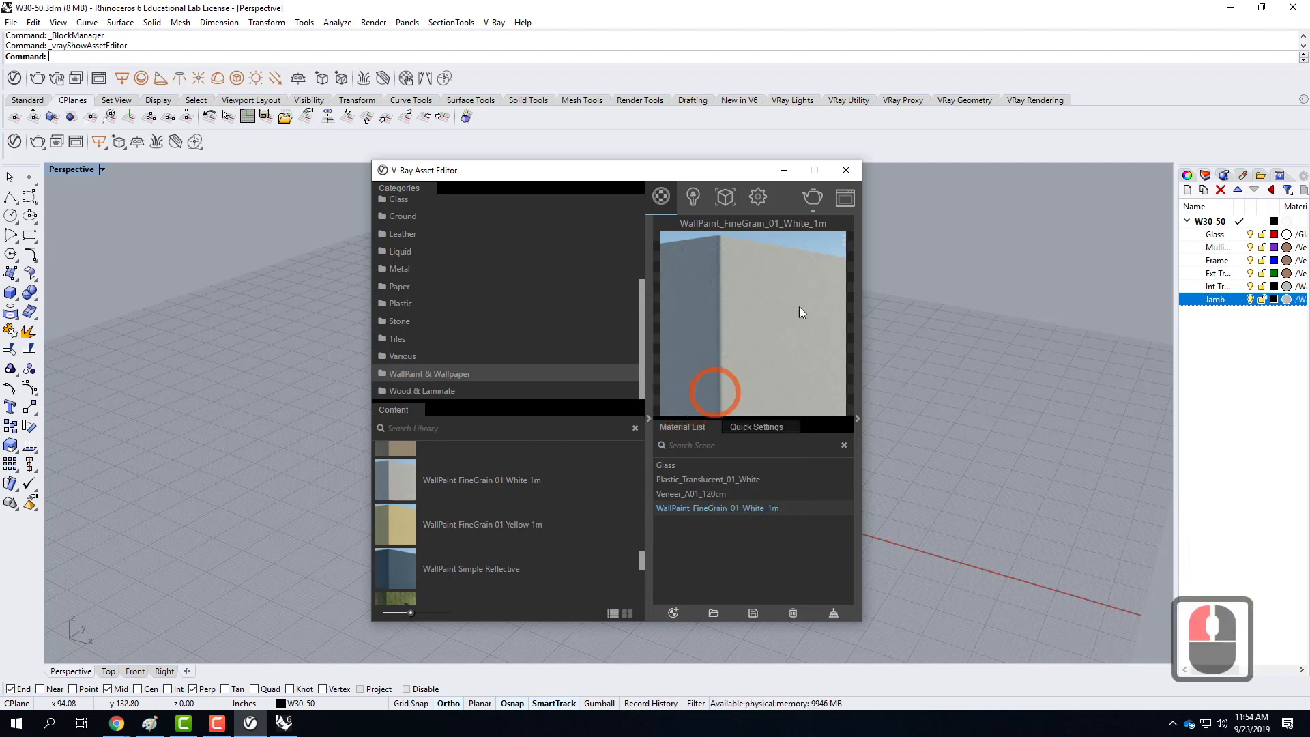
Step: Close the V-Ray Asset Editor and zoom the Perspective view to the selected window model
{"action": "left_click", "coordinate": [696, 171]}
{"action": "left_click_drag", "start_coordinate": [696, 172], "coordinate": [706, 170]}
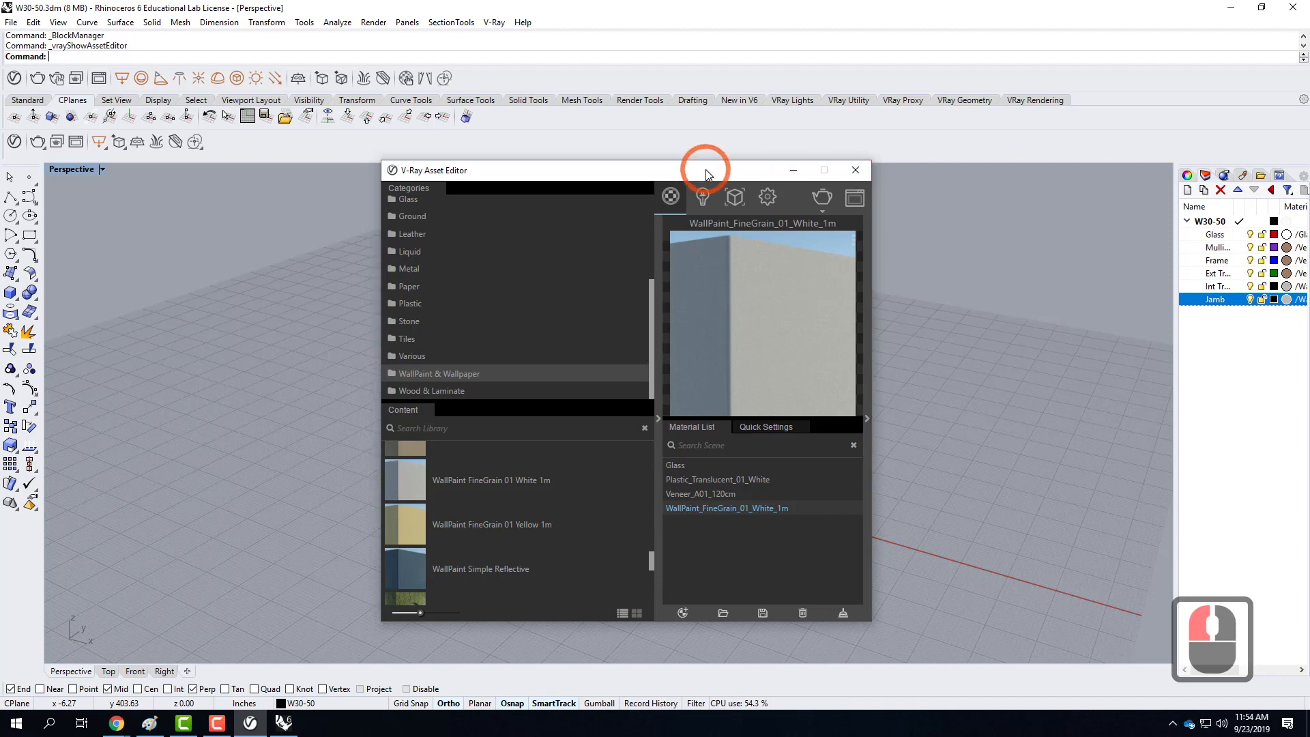
{"action": "left_click", "coordinate": [861, 173]}
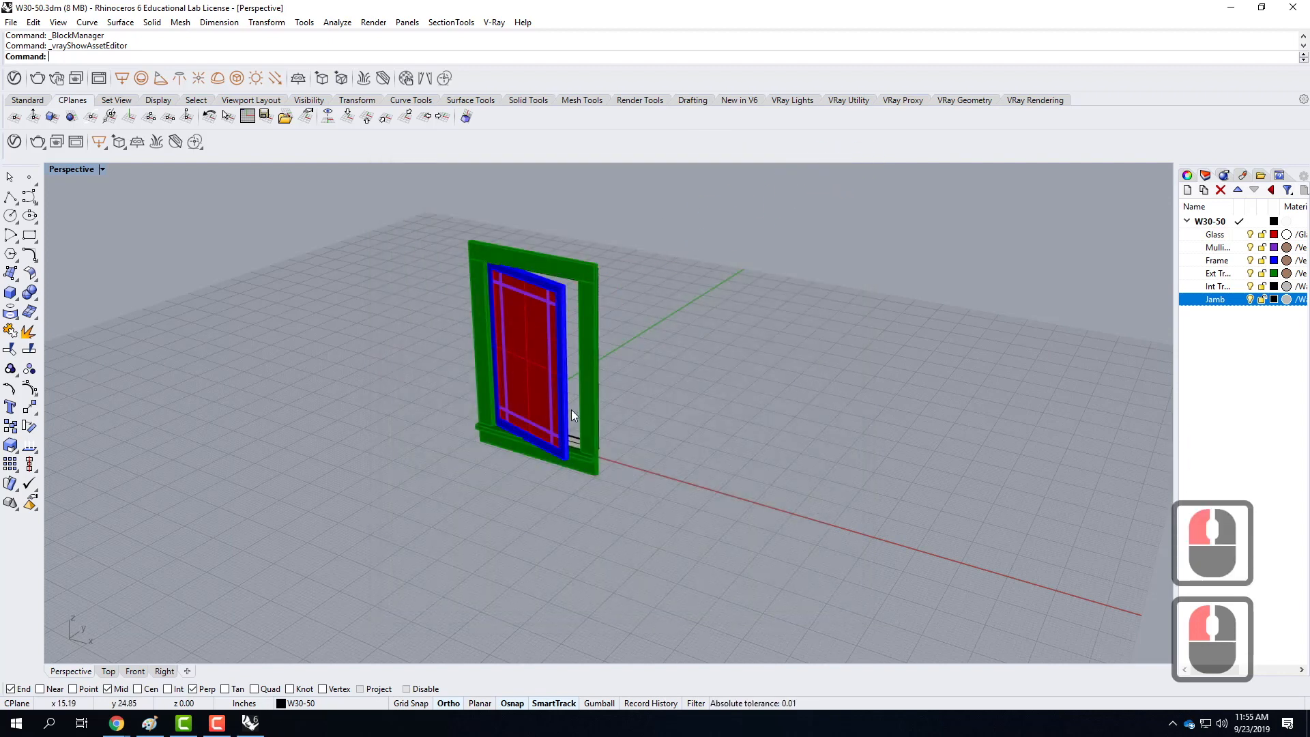
{"action": "left_click_drag", "start_coordinate": [408, 210], "coordinate": [727, 511]}
{"action": "type", "text": "z"}
{"action": "key", "text": "Return"}
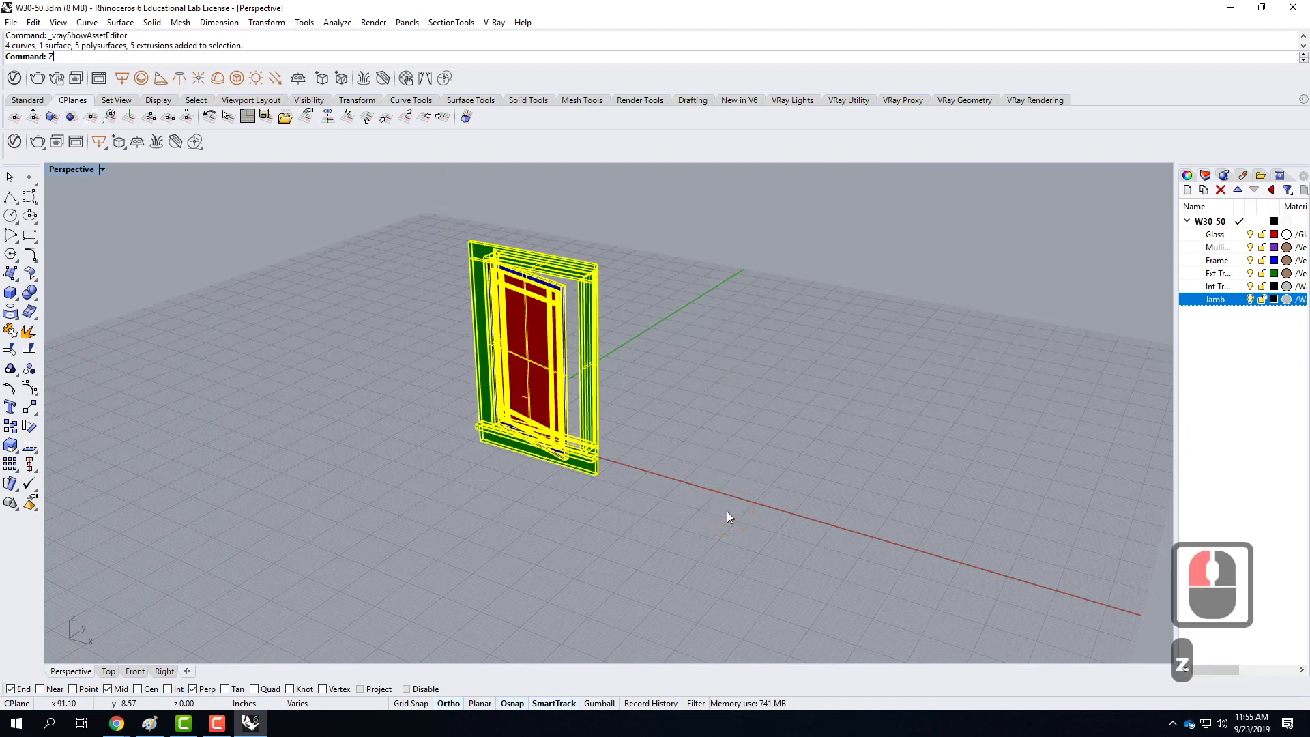
{"action": "type", "text": "s"}
{"action": "key", "text": "Return"}
{"action": "left_click", "coordinate": [369, 195]}
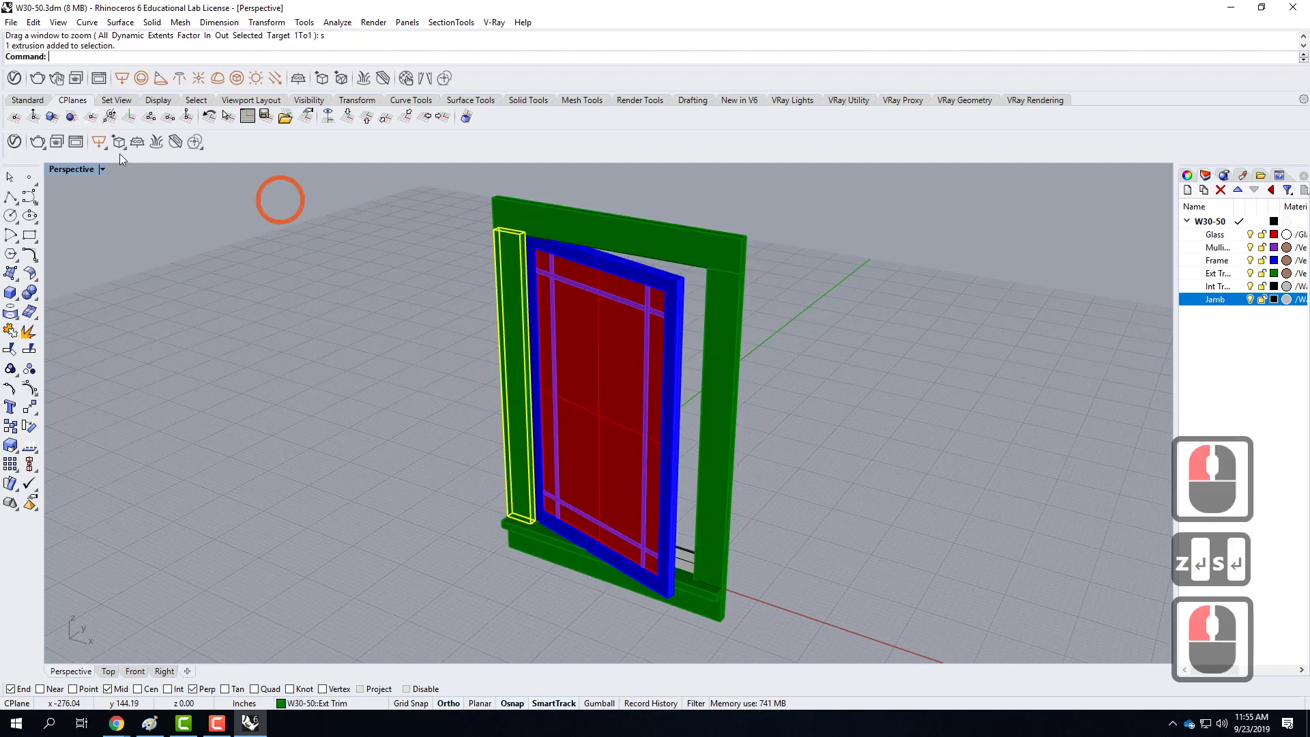
Step: Clear the selection and set the Perspective viewport's display mode to Rendered
{"action": "left_click", "coordinate": [301, 291]}
{"action": "left_click", "coordinate": [102, 176]}
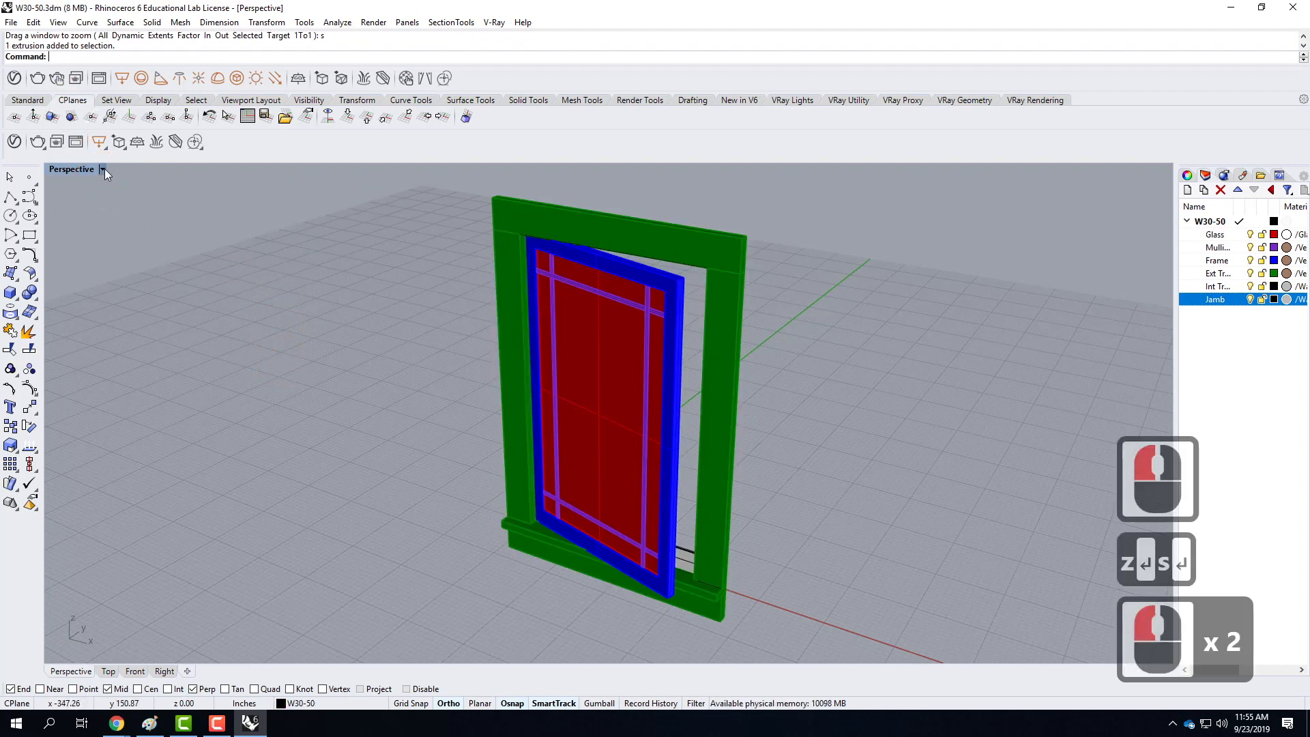
{"action": "left_click", "coordinate": [102, 170]}
{"action": "left_click", "coordinate": [95, 234]}
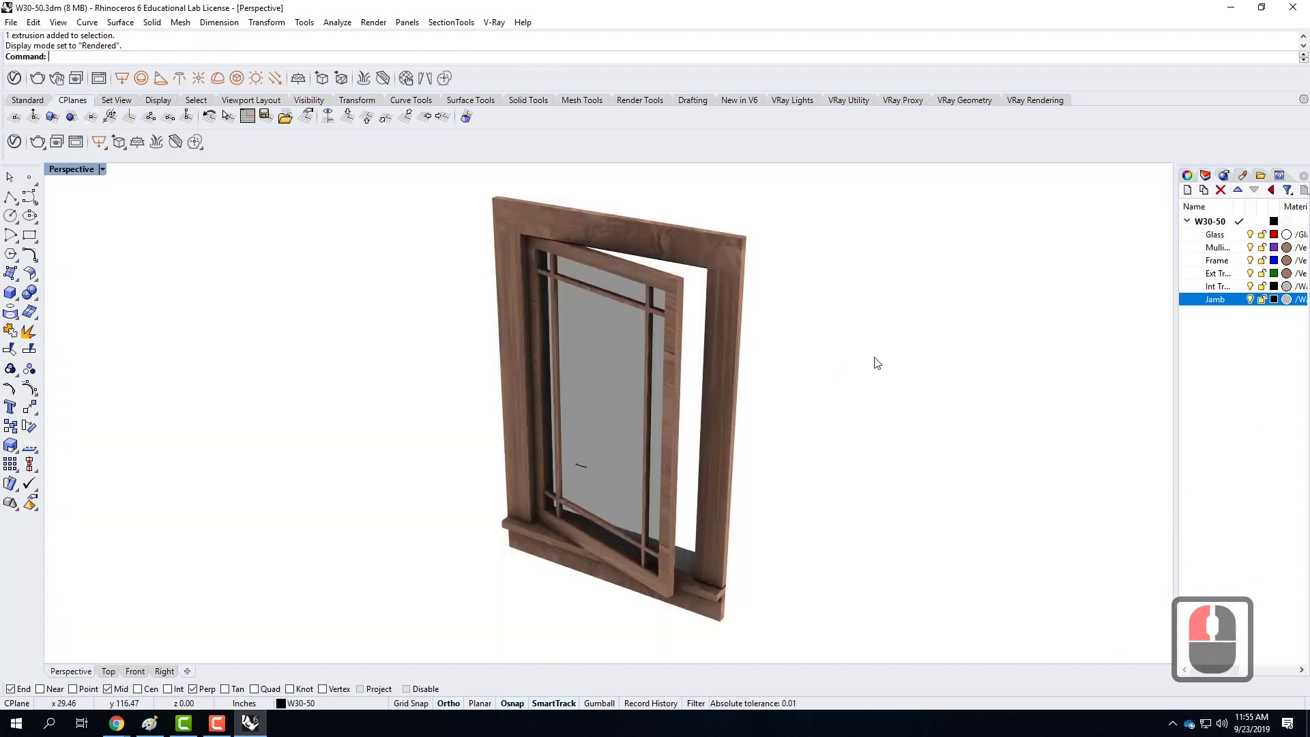
Step: Examine the wood grain direction on the window's exterior side trim, head trim and sash in the rendered view
{"action": "right_click_drag", "start_coordinate": [878, 363], "coordinate": [792, 287]}
{"action": "scroll", "coordinate": [770, 256], "scroll_direction": "up", "scroll_amount": 4}
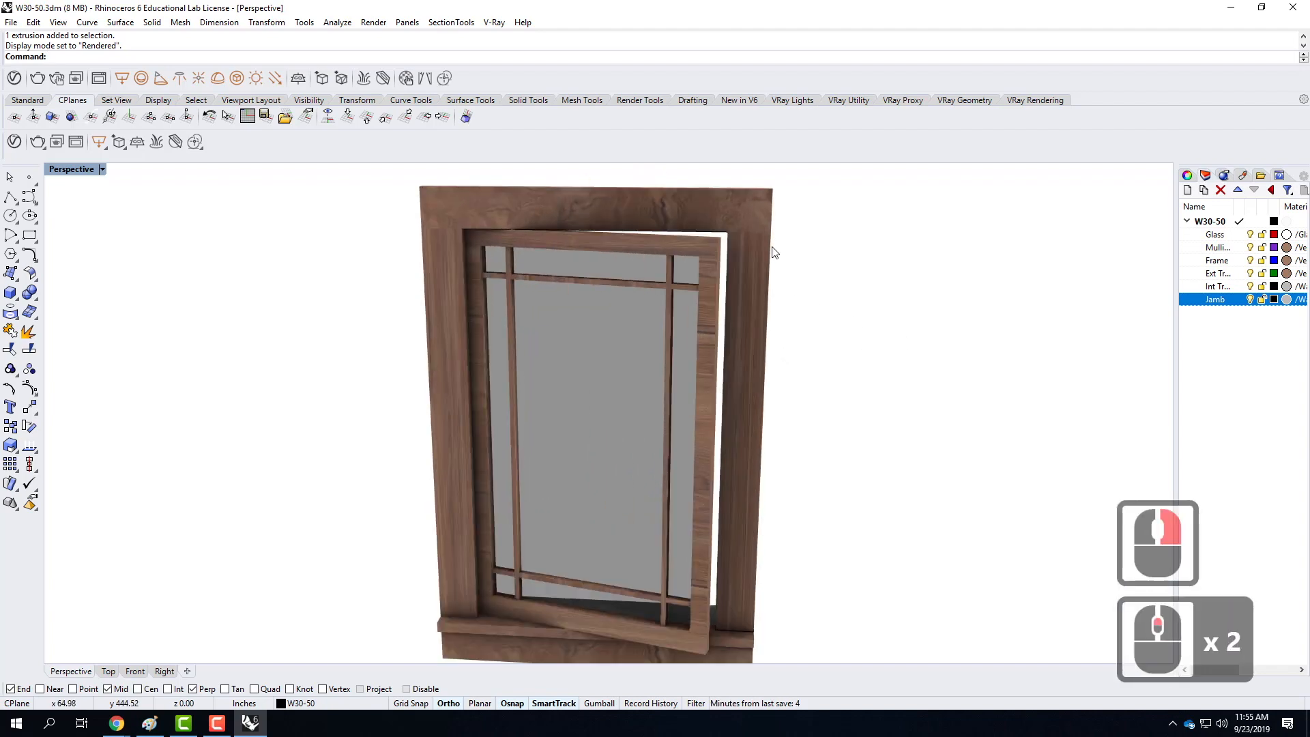
{"action": "scroll", "coordinate": [733, 269], "scroll_direction": "up", "scroll_amount": 1}
{"action": "scroll", "coordinate": [732, 269], "scroll_direction": "down", "scroll_amount": 2}
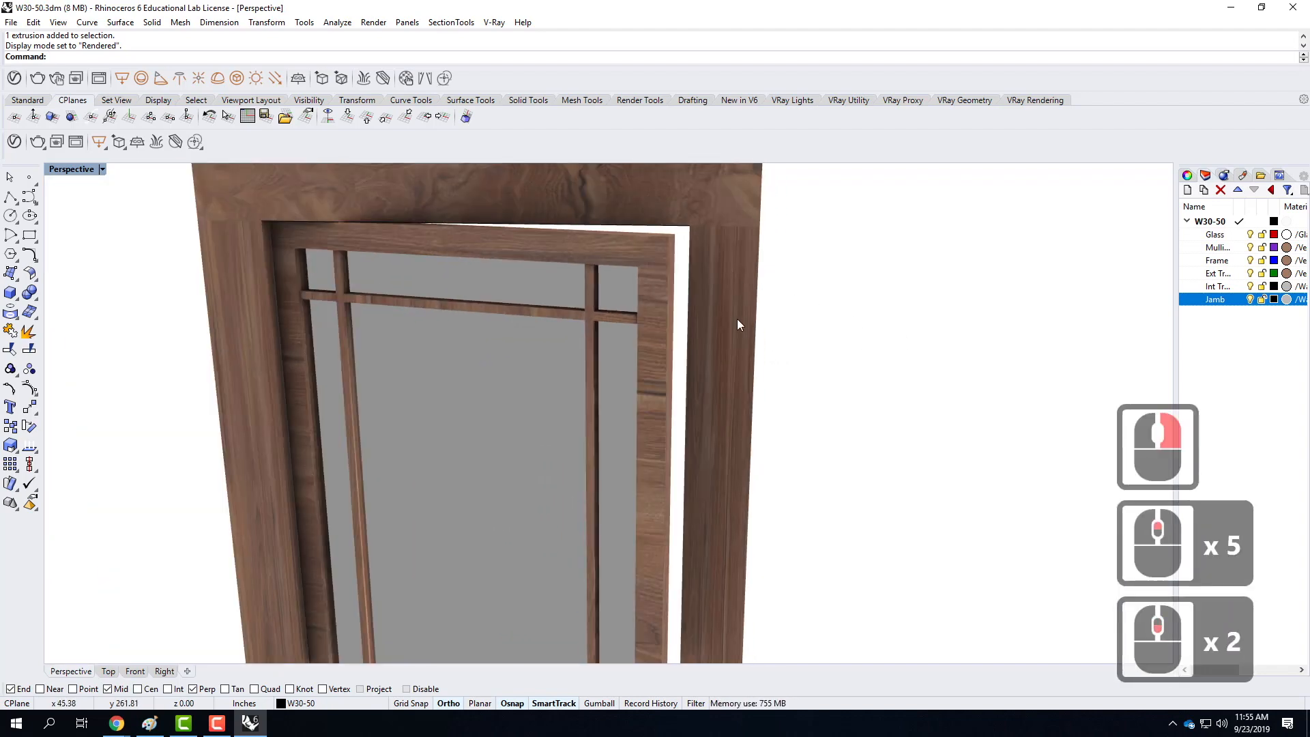
{"action": "right_click_drag", "start_coordinate": [749, 335], "coordinate": [647, 308]}
{"action": "scroll", "coordinate": [648, 311], "scroll_direction": "up", "scroll_amount": 2}
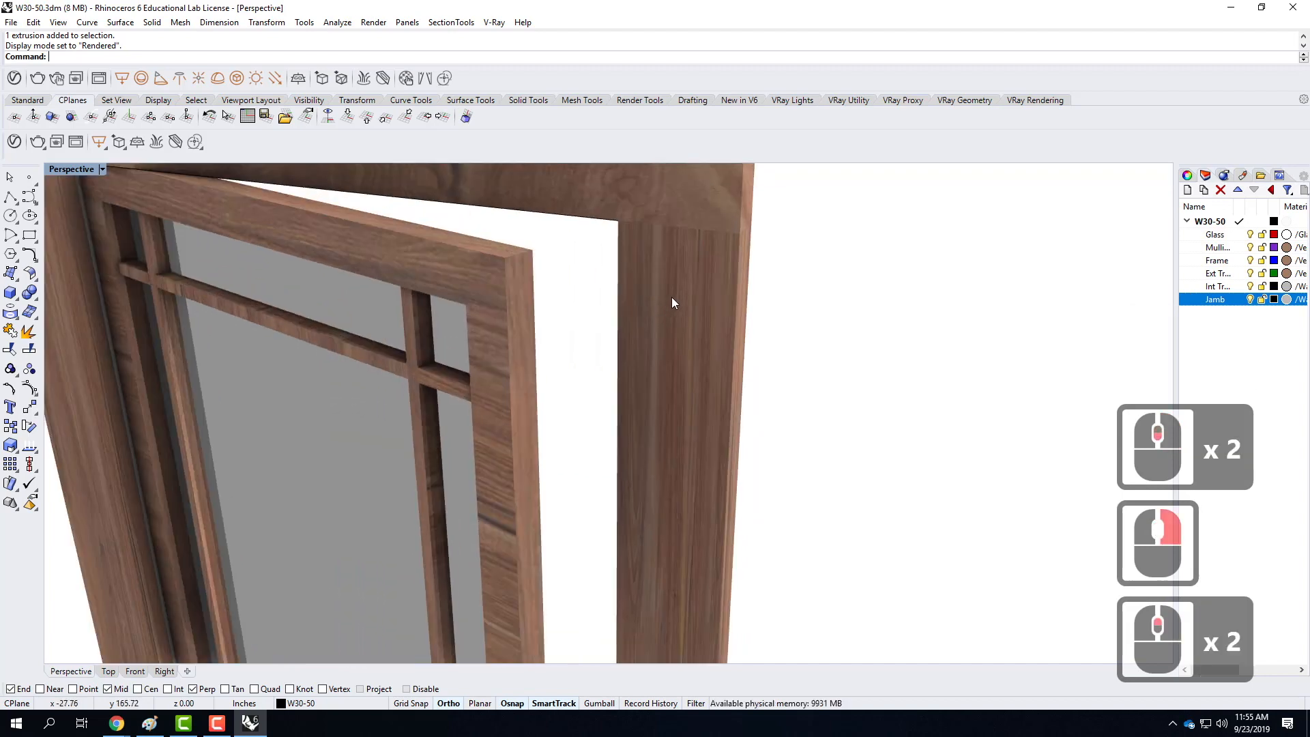
{"action": "left_click", "coordinate": [657, 292]}
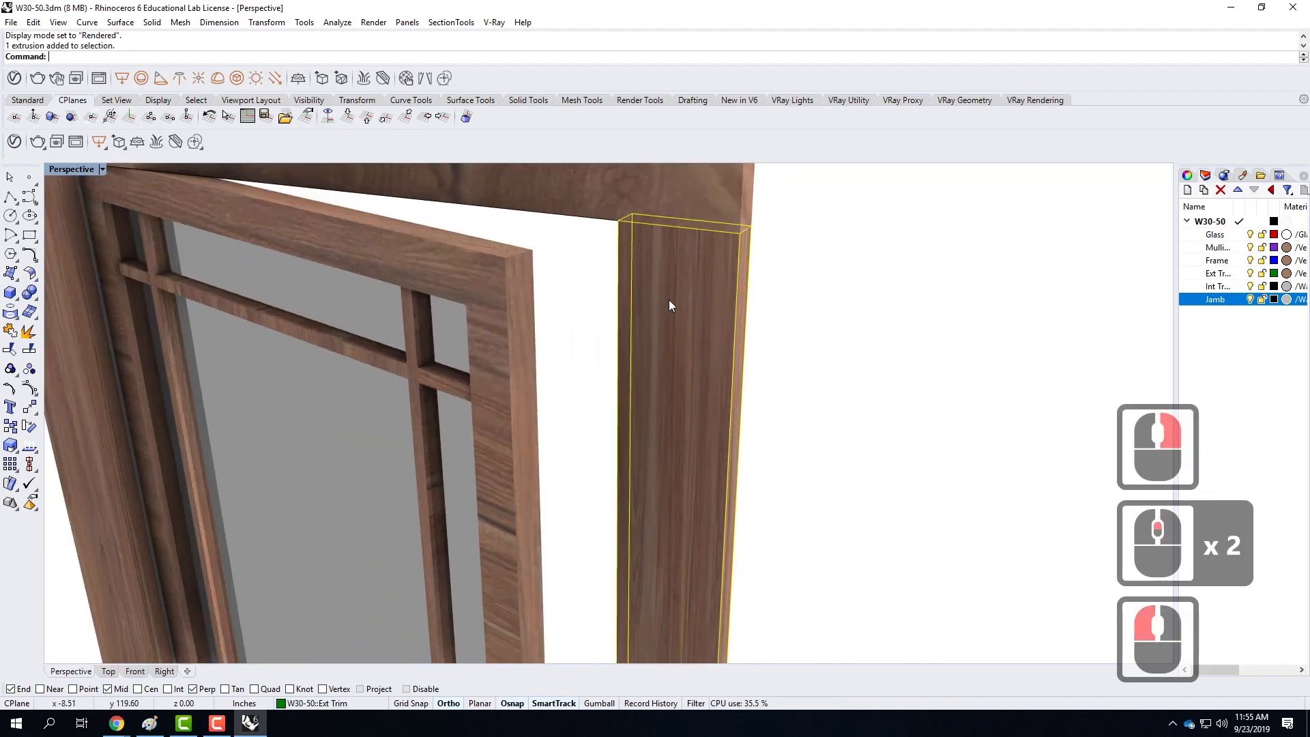
{"action": "scroll", "coordinate": [669, 280], "scroll_direction": "down", "scroll_amount": 4}
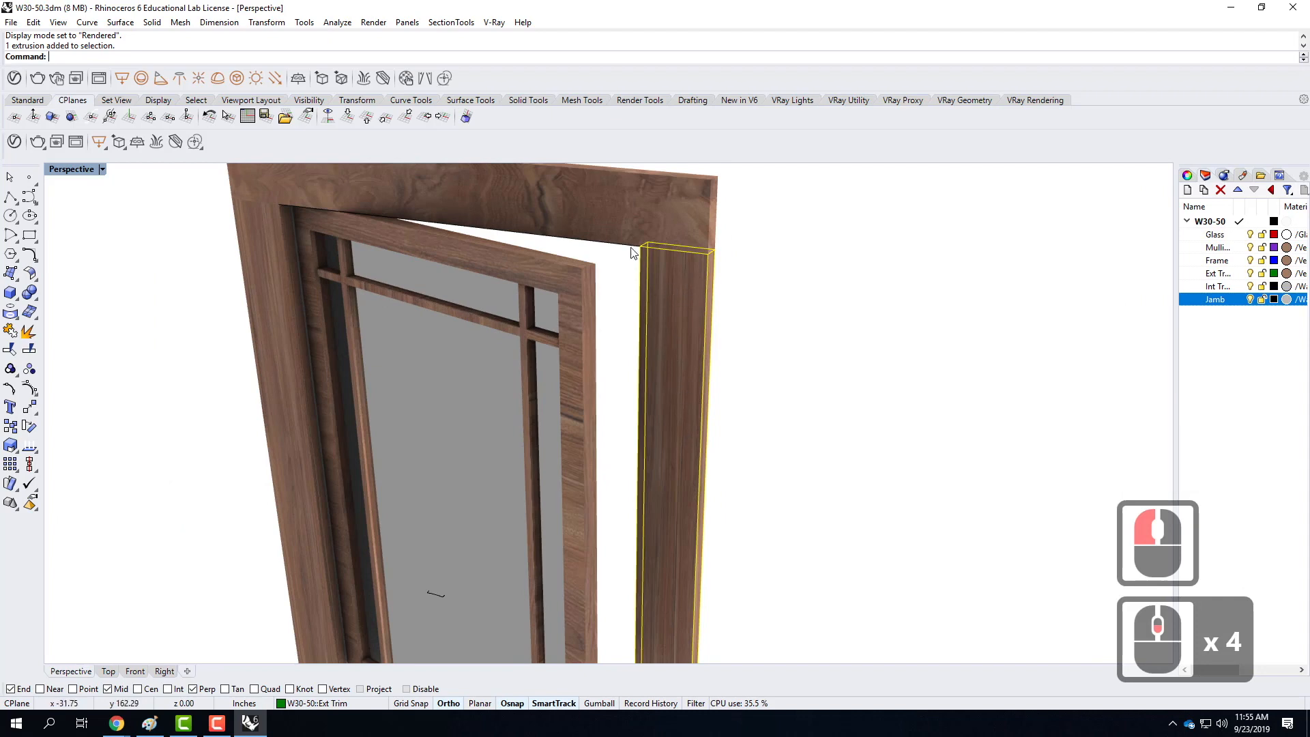
Step: Apply a capped bounding-box box mapping in World coordinates to the head piece of the exterior trim and equalize its XYZ size
{"action": "left_click", "coordinate": [628, 206]}
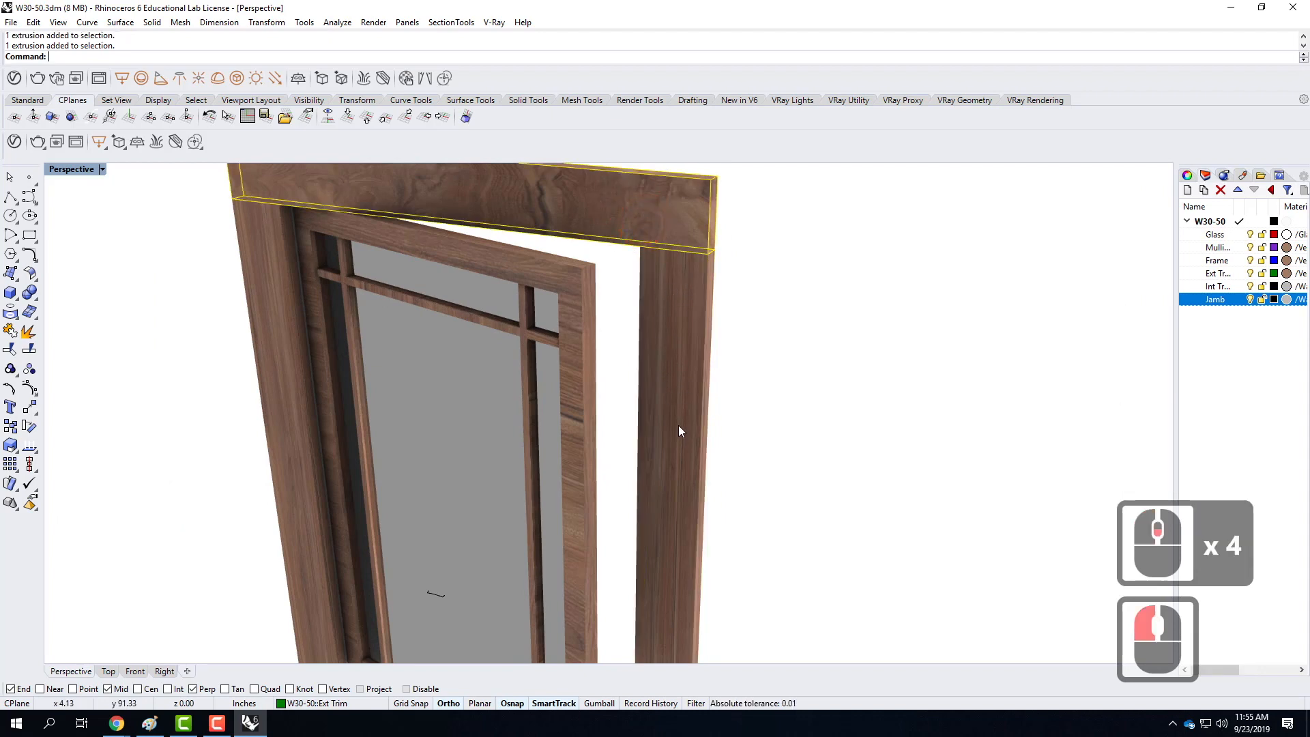
{"action": "scroll", "coordinate": [592, 268], "scroll_direction": "down", "scroll_amount": 2}
{"action": "scroll", "coordinate": [593, 268], "scroll_direction": "up", "scroll_amount": 4}
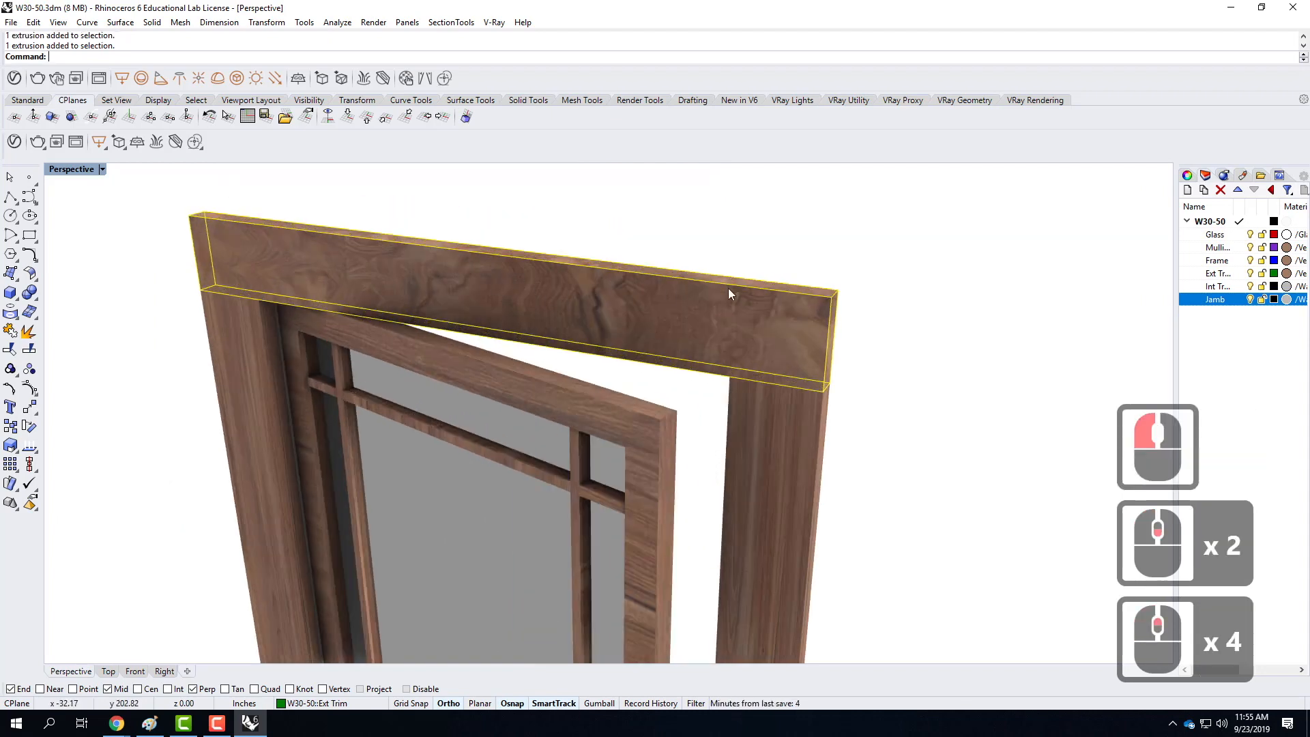
{"action": "left_click", "coordinate": [1205, 176]}
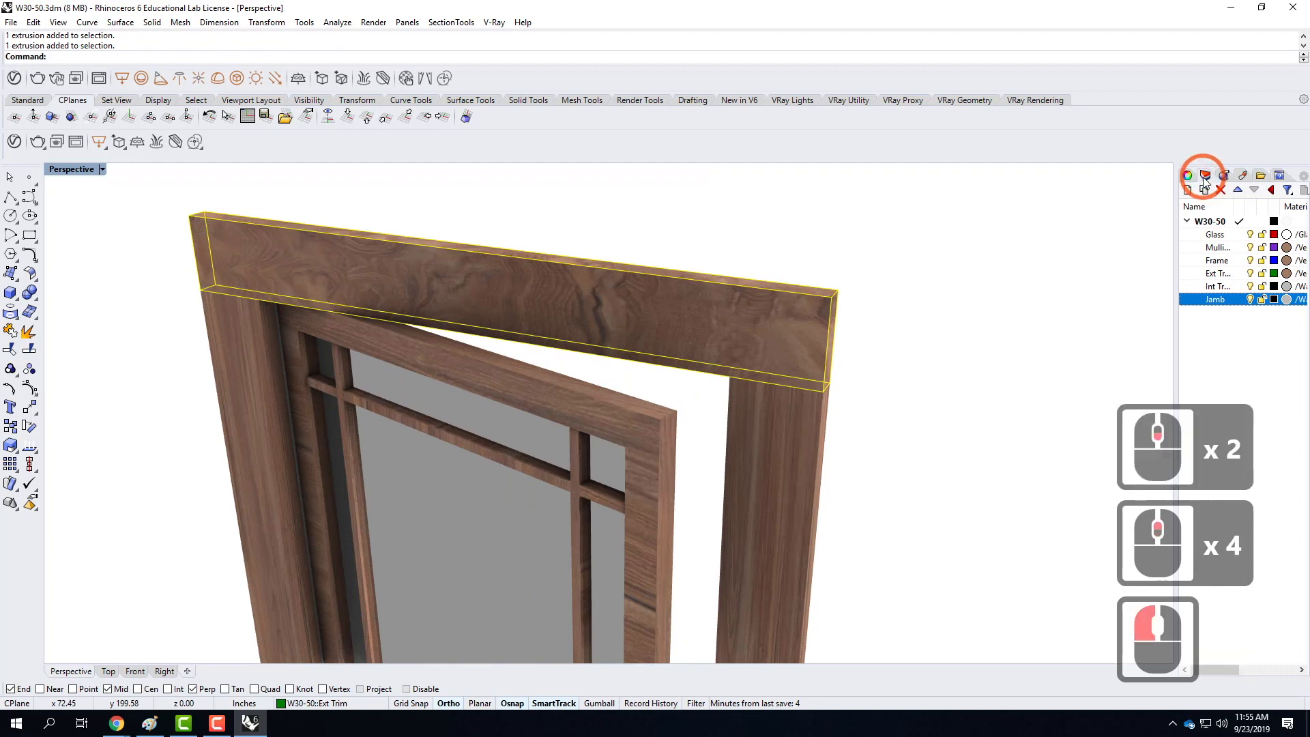
{"action": "left_click", "coordinate": [1187, 176]}
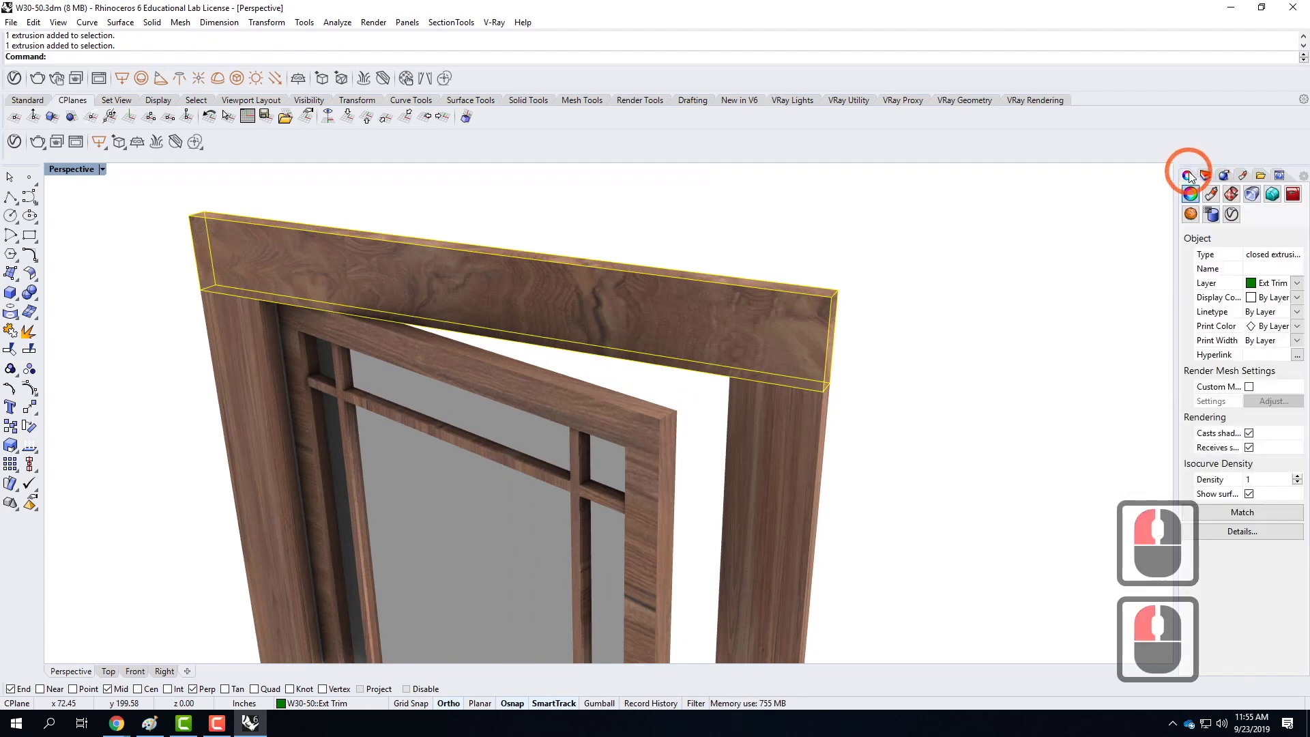
{"action": "left_click", "coordinate": [1234, 196]}
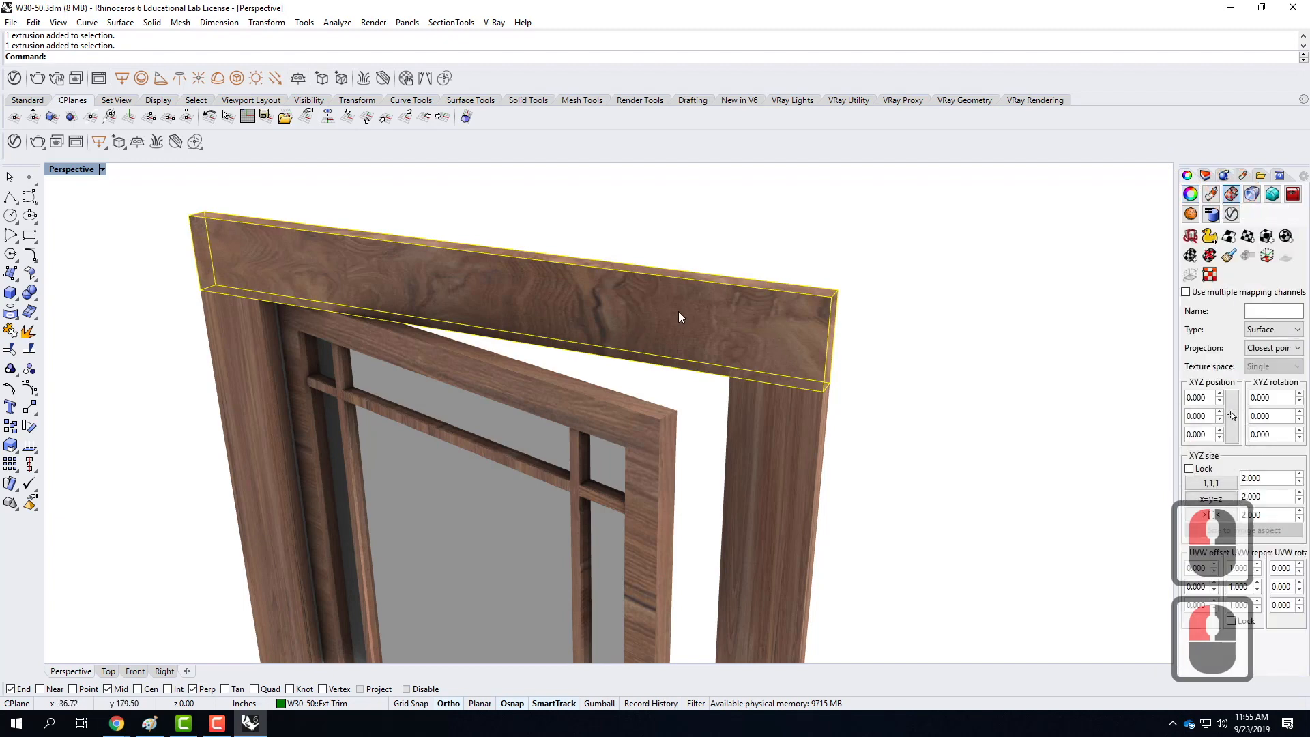
{"action": "left_click", "coordinate": [1267, 236]}
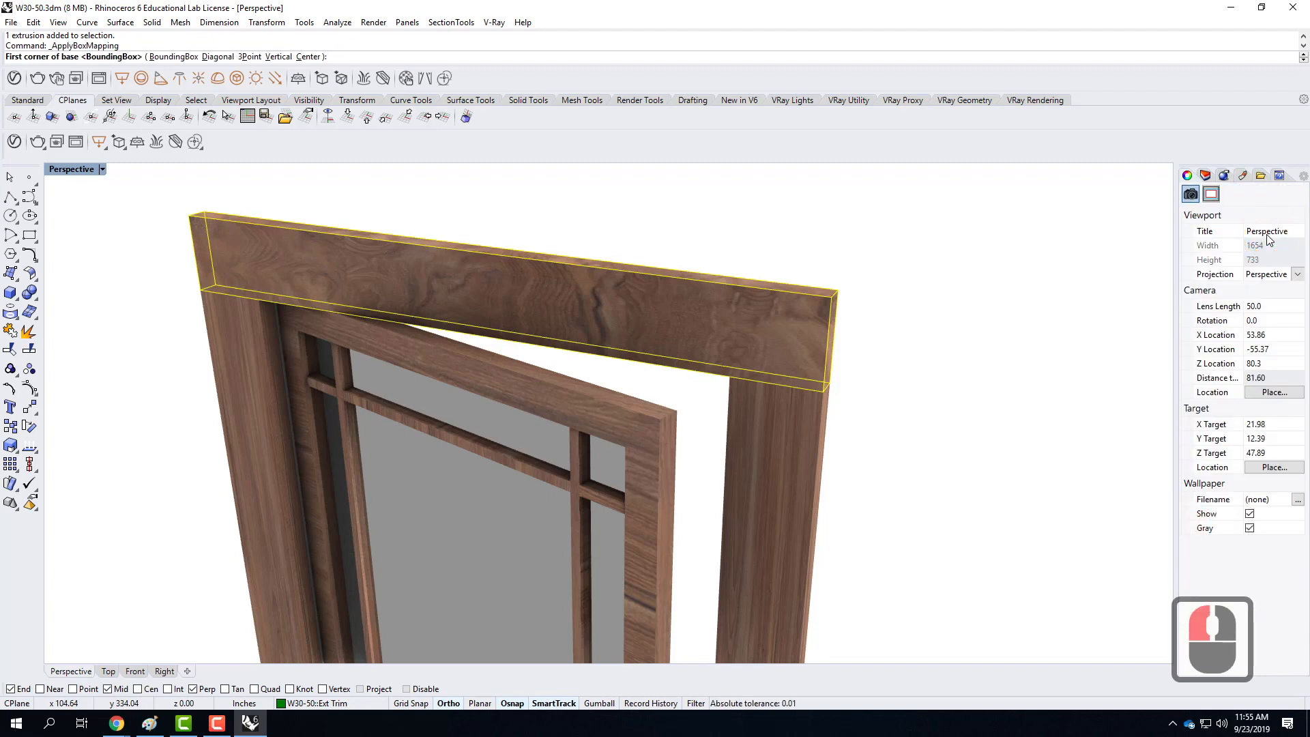
{"action": "left_click", "coordinate": [175, 57]}
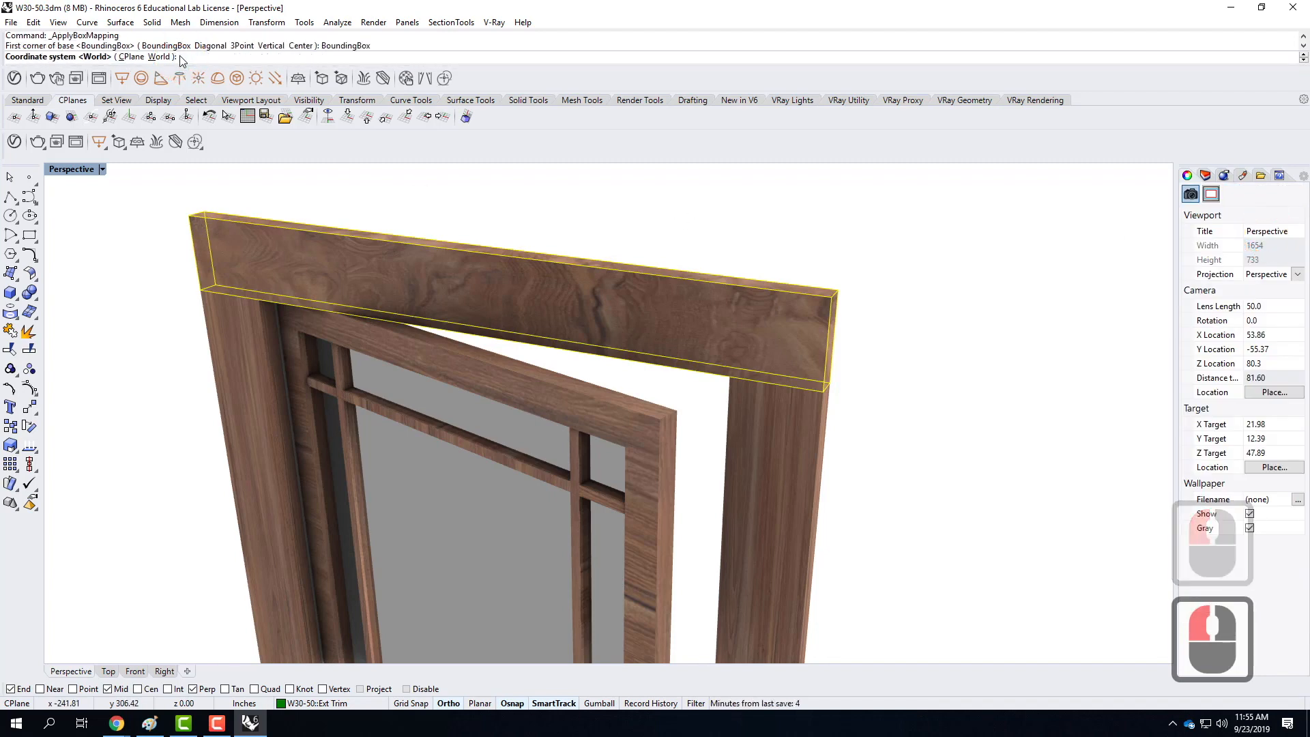
{"action": "left_click", "coordinate": [159, 56]}
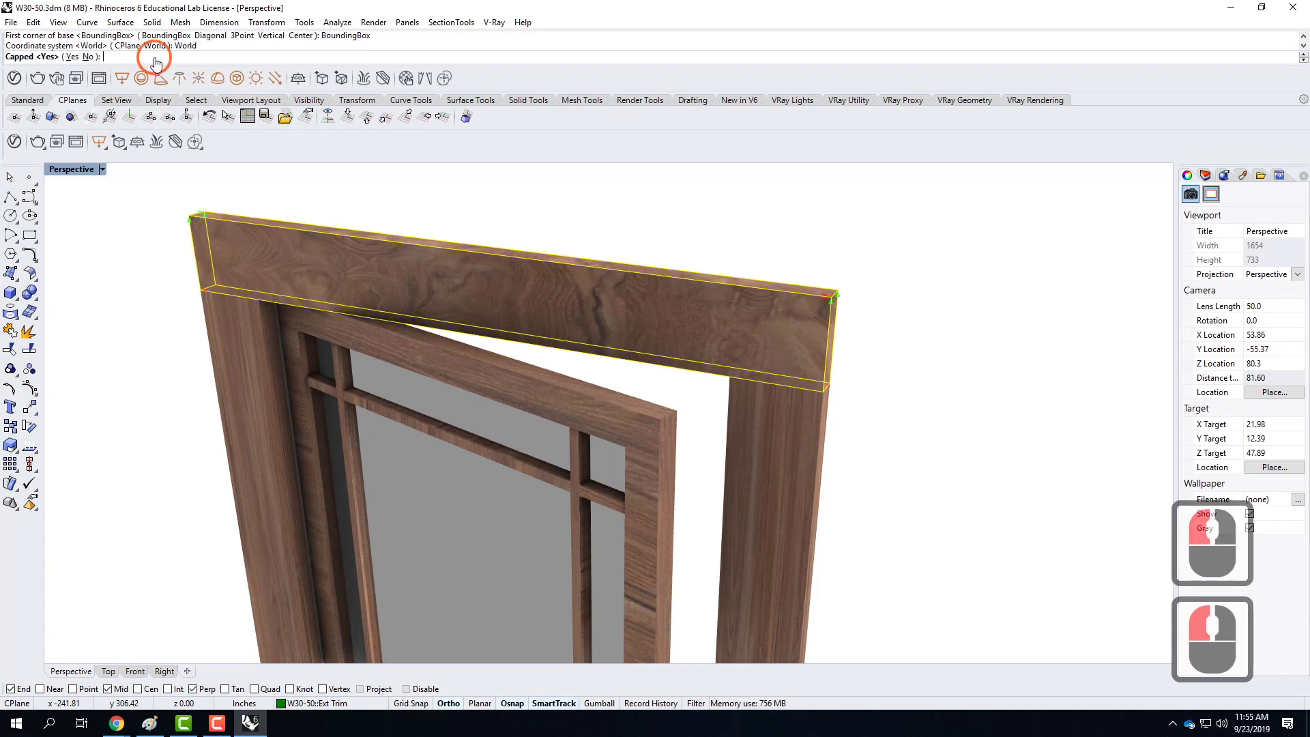
{"action": "left_click", "coordinate": [72, 58]}
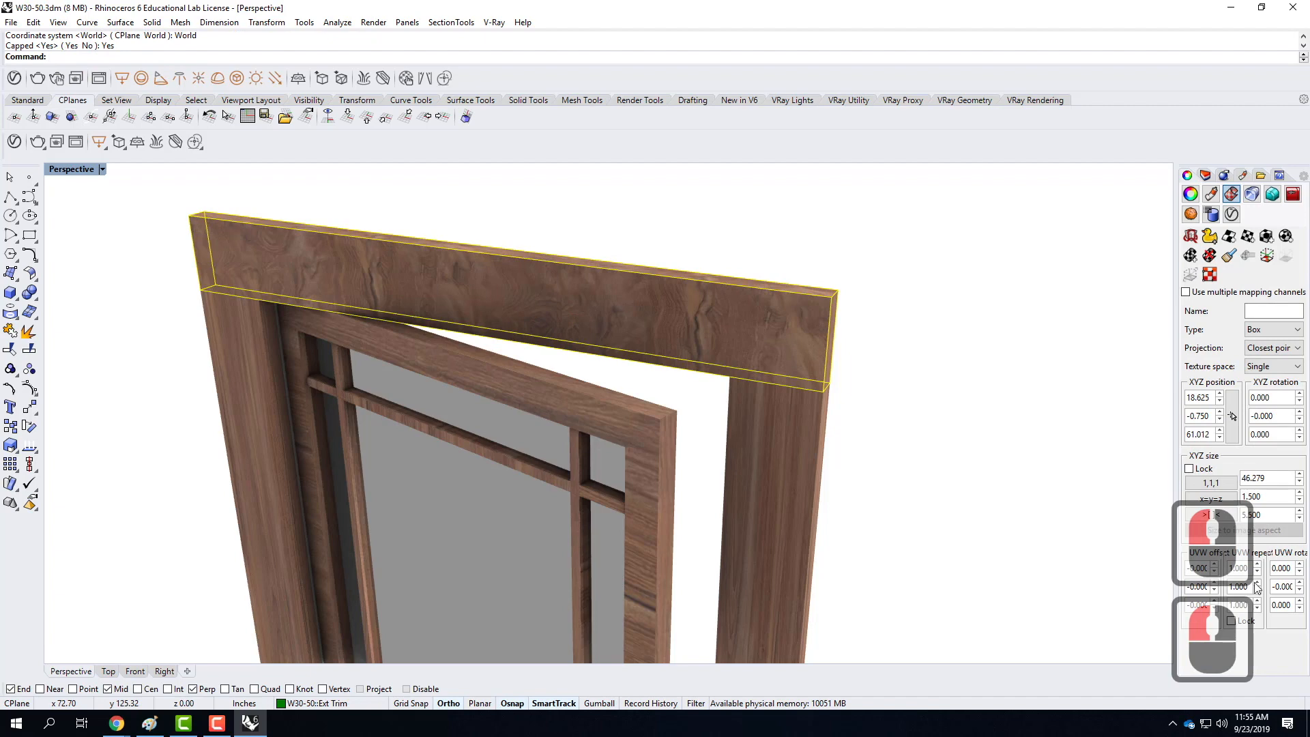
{"action": "left_click", "coordinate": [1213, 501]}
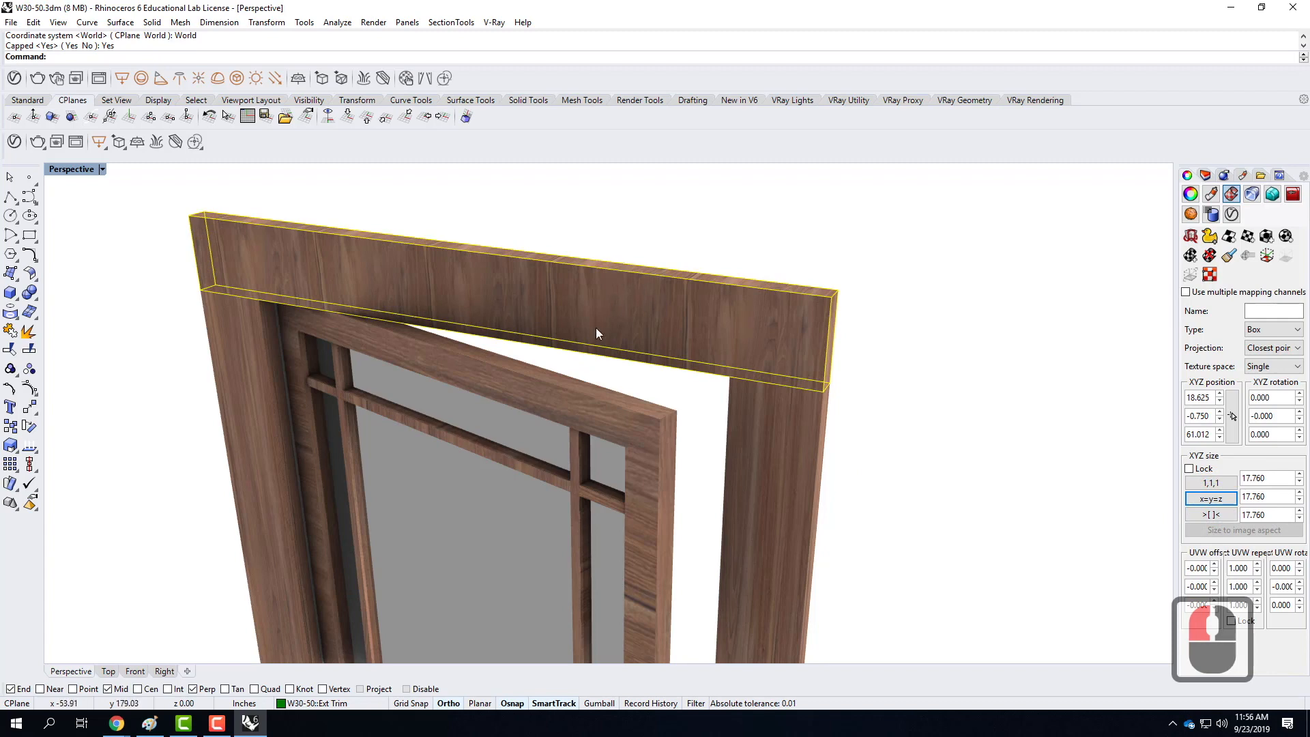
{"action": "scroll", "coordinate": [635, 362], "scroll_direction": "up", "scroll_amount": 2}
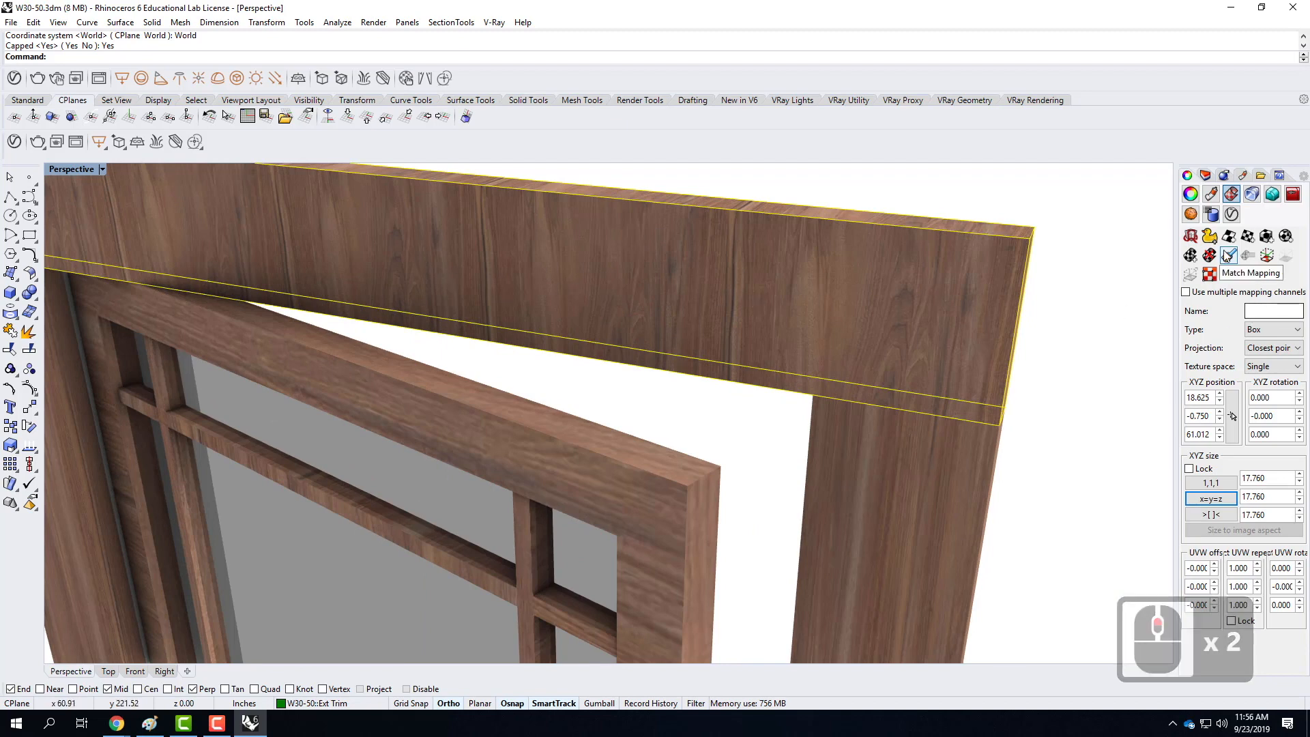
Step: Show the head trim's mapping widget and rotate it -90 degrees about Y with the gumball so the grain runs lengthwise
{"action": "left_click", "coordinate": [1267, 258]}
{"action": "scroll", "coordinate": [977, 336], "scroll_direction": "down", "scroll_amount": 2}
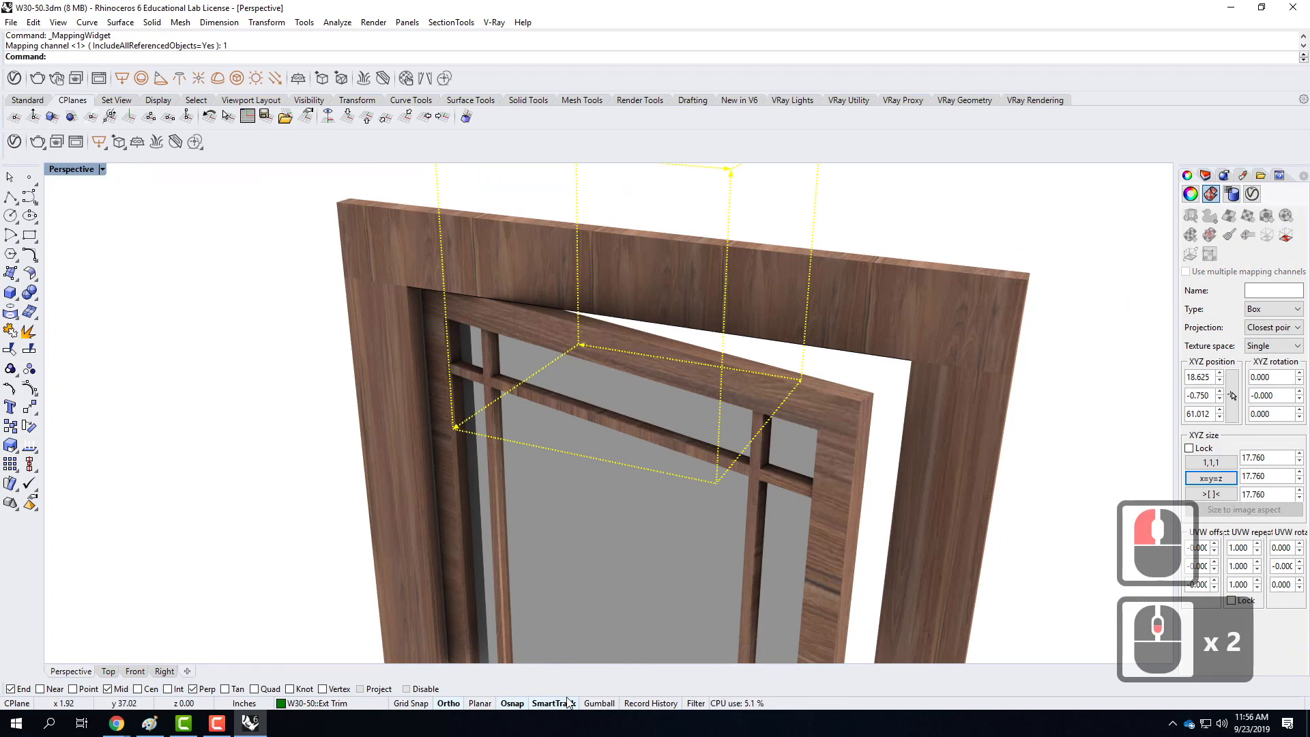
{"action": "left_click", "coordinate": [598, 704]}
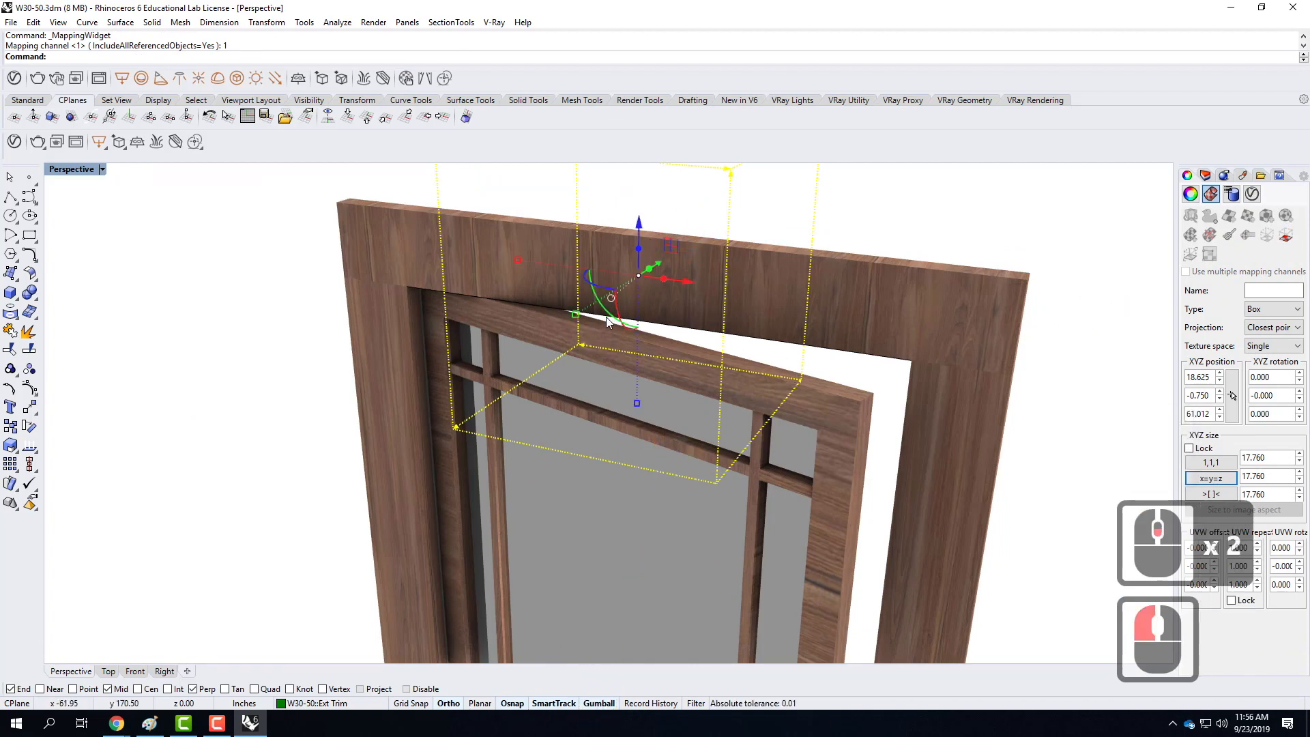
{"action": "left_click_drag", "start_coordinate": [606, 317], "coordinate": [560, 240]}
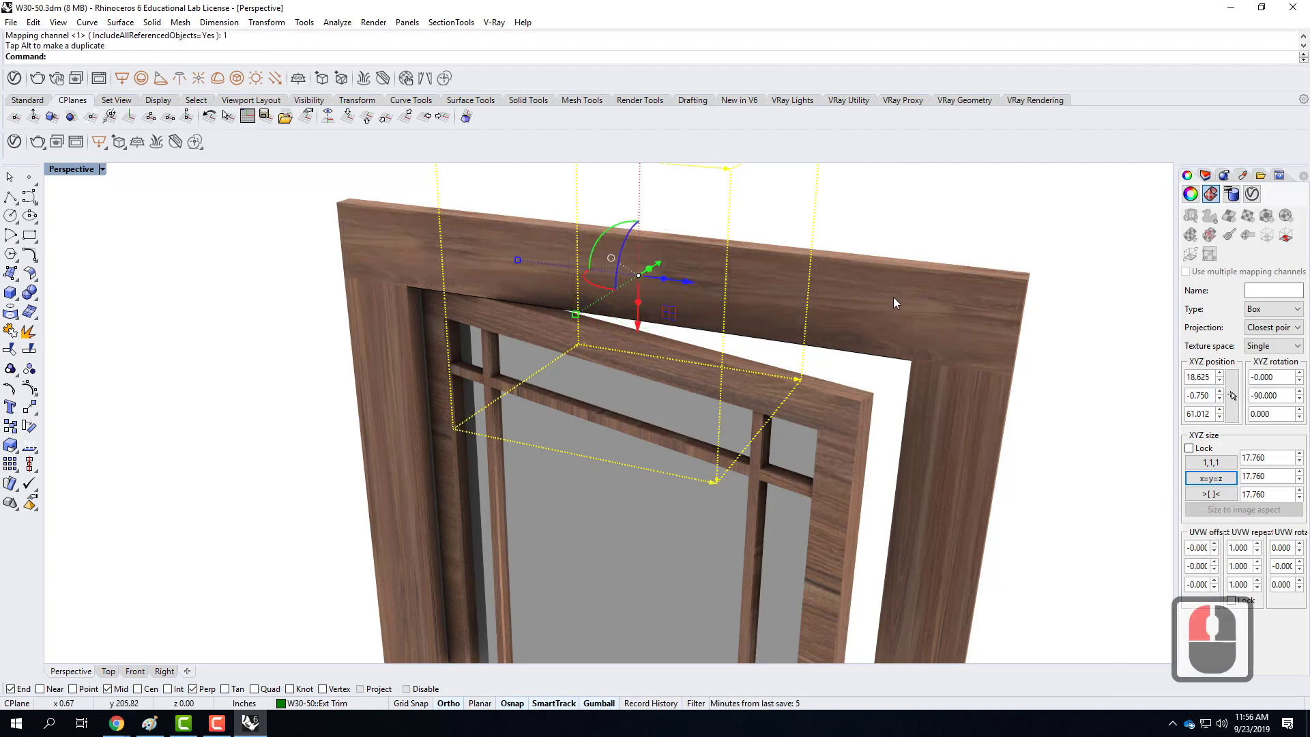
{"action": "scroll", "coordinate": [894, 297], "scroll_direction": "up", "scroll_amount": 2}
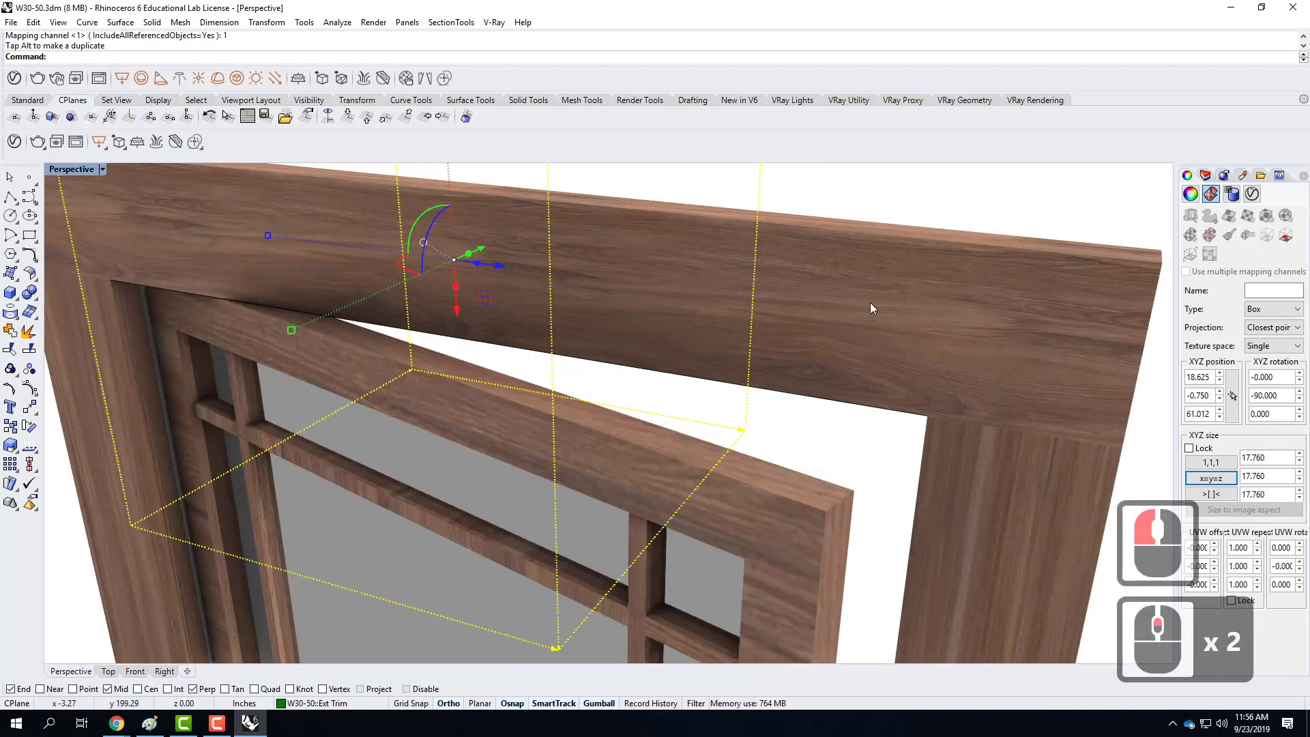
{"action": "scroll", "coordinate": [870, 302], "scroll_direction": "down", "scroll_amount": 1}
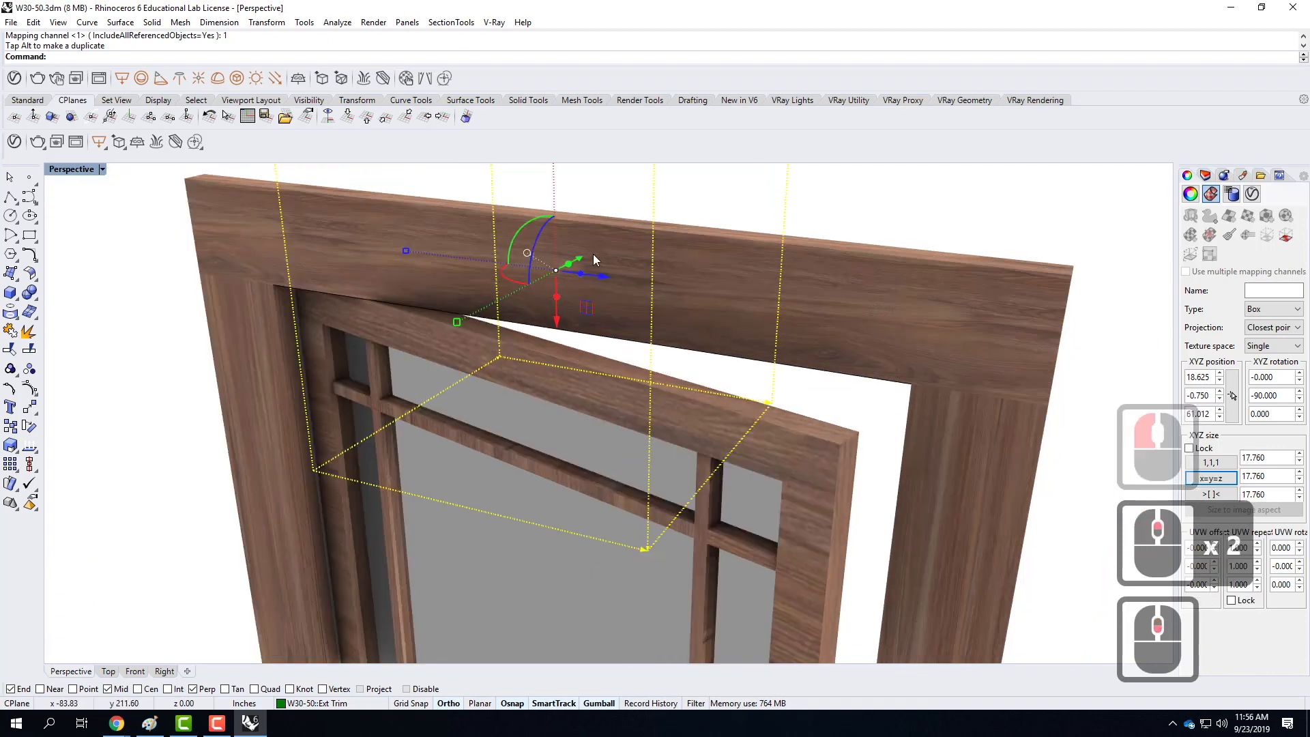
Step: Lock the UVW repeat values of the head trim's mapping and set them to 1.5
{"action": "left_click", "coordinate": [1231, 602]}
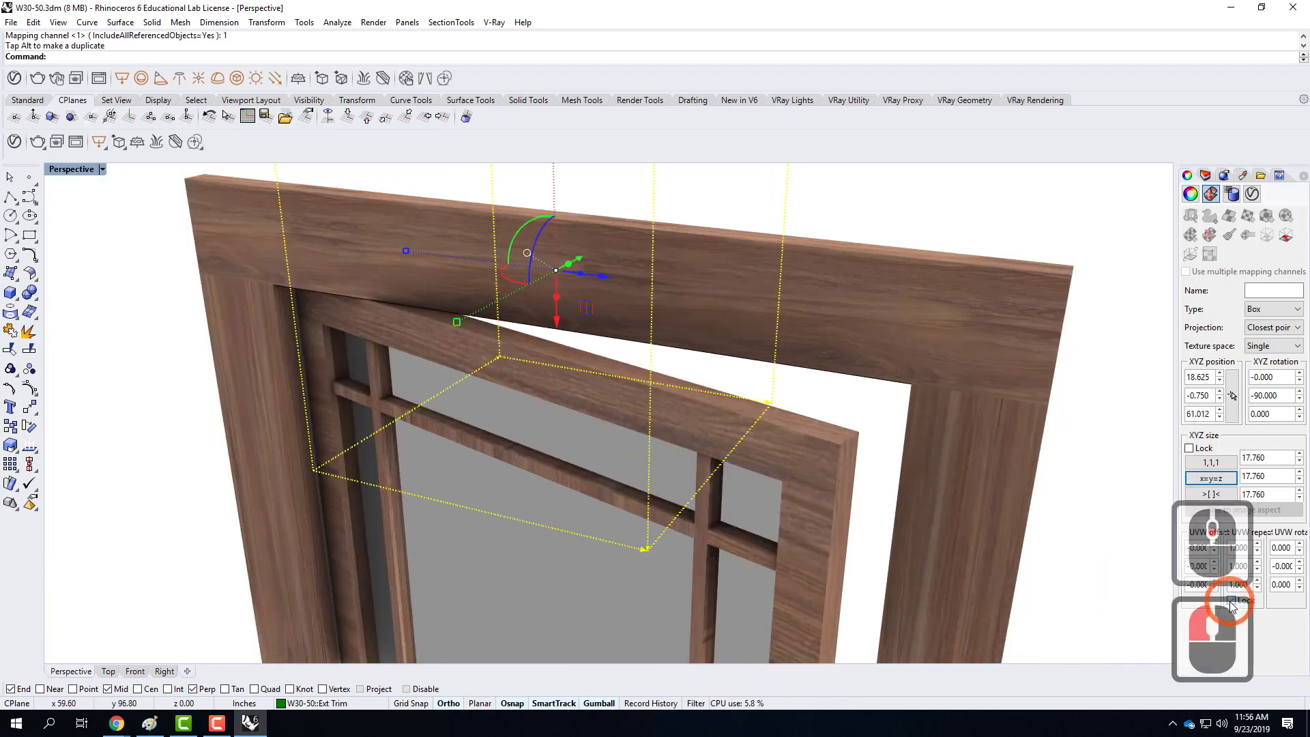
{"action": "double_click", "coordinate": [1238, 548]}
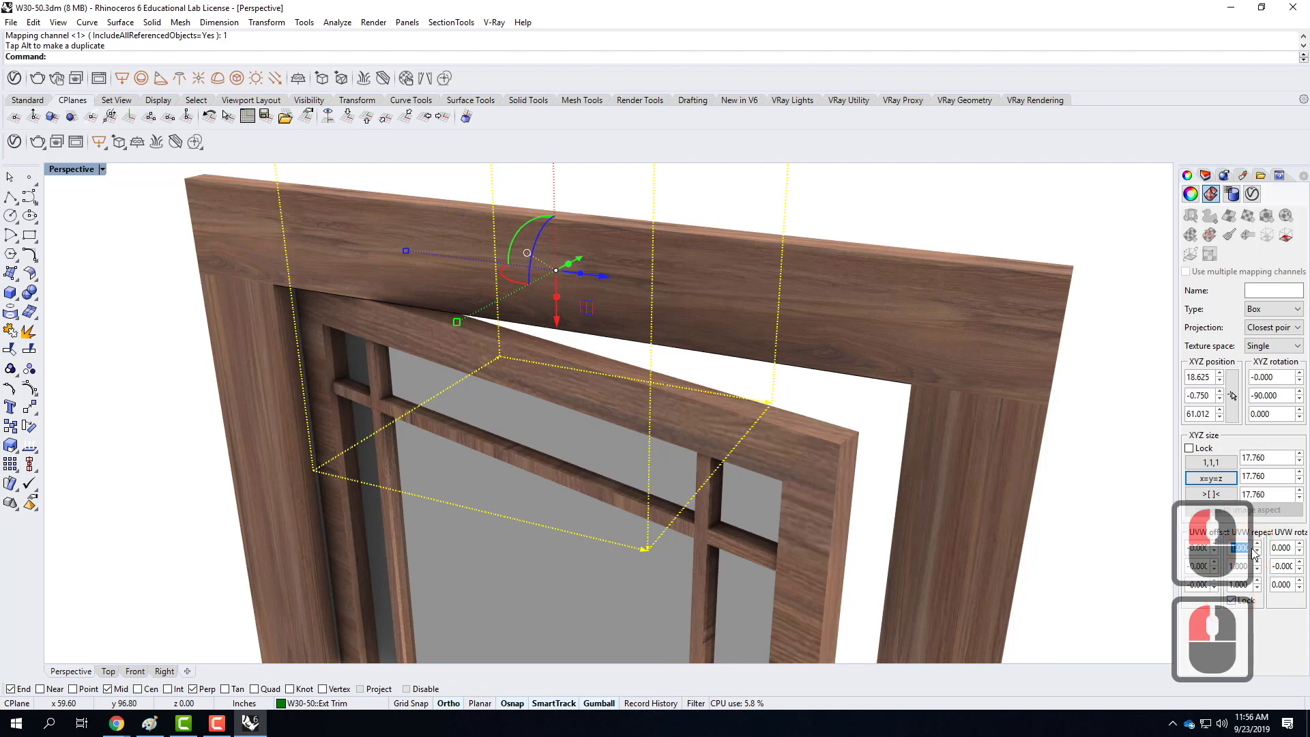
{"action": "type", "text": "1.5"}
{"action": "key", "text": "Tab"}
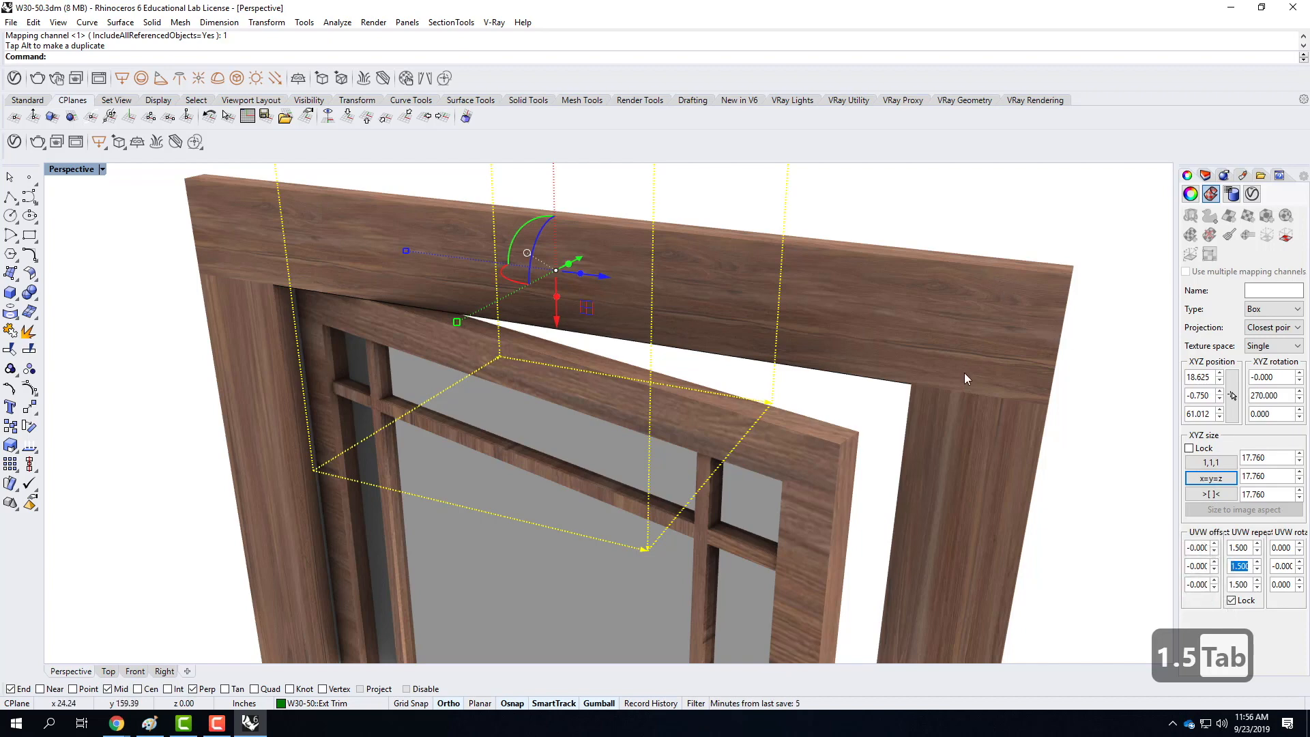
{"action": "left_click", "coordinate": [1118, 276]}
Step: Examine the remapped wood grain on the front, top and end of the head trim from several angles
{"action": "right_click_drag", "start_coordinate": [1088, 322], "coordinate": [488, 599]}
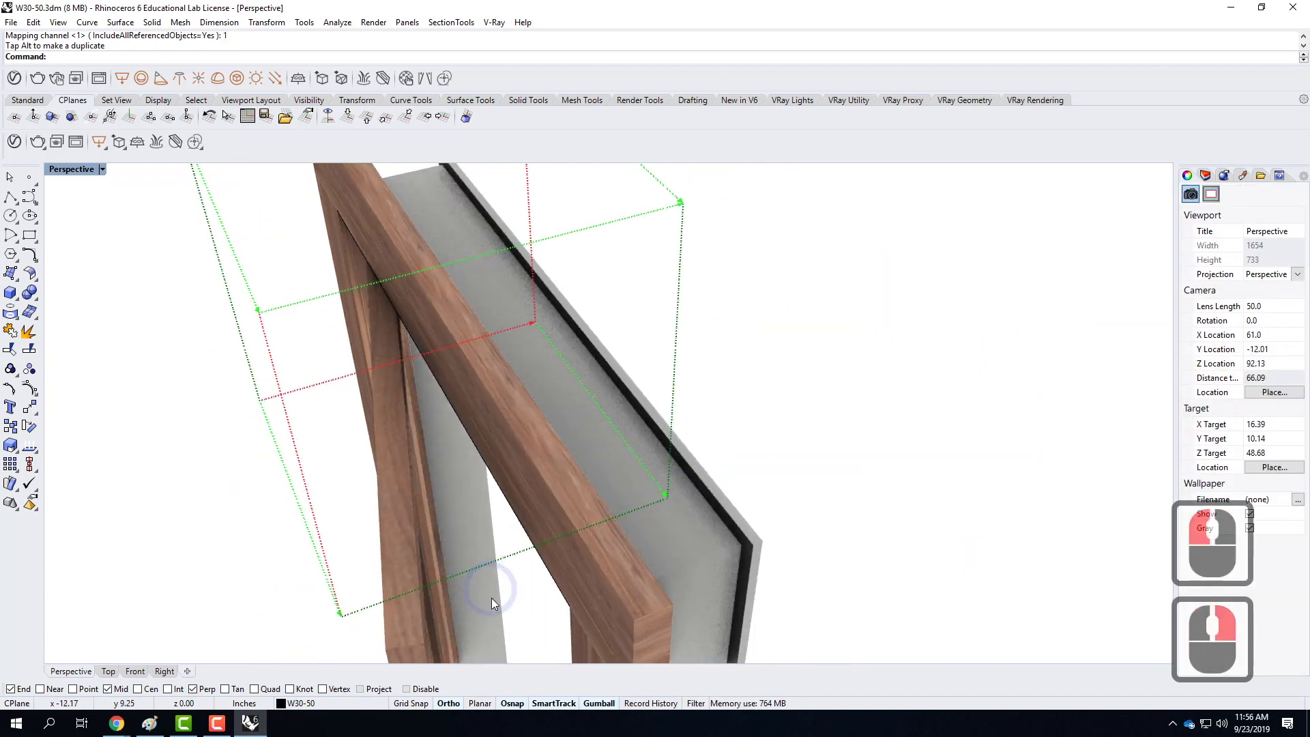
{"action": "scroll", "coordinate": [595, 597], "scroll_direction": "down", "scroll_amount": 1}
{"action": "scroll", "coordinate": [750, 546], "scroll_direction": "down", "scroll_amount": 2}
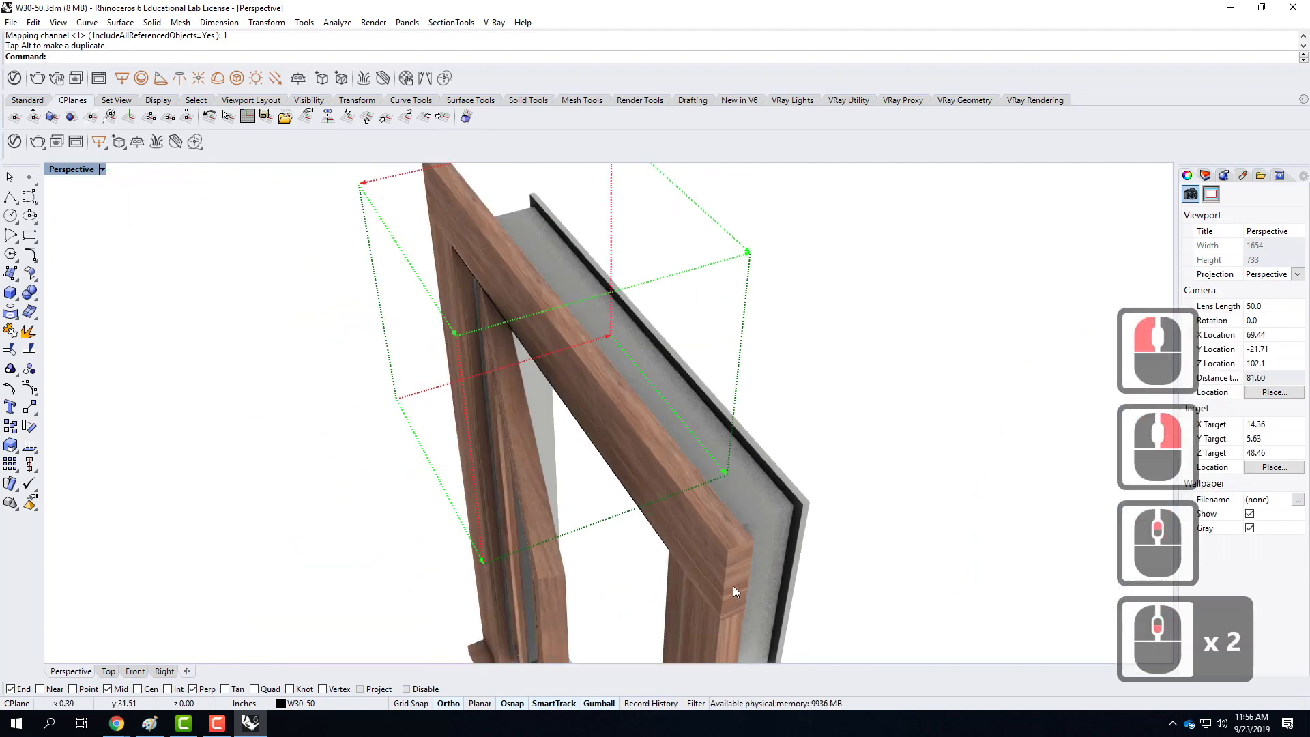
{"action": "scroll", "coordinate": [736, 580], "scroll_direction": "up", "scroll_amount": 3}
{"action": "right_click_drag", "start_coordinate": [736, 586], "coordinate": [903, 526]}
{"action": "scroll", "coordinate": [407, 610], "scroll_direction": "down", "scroll_amount": 2}
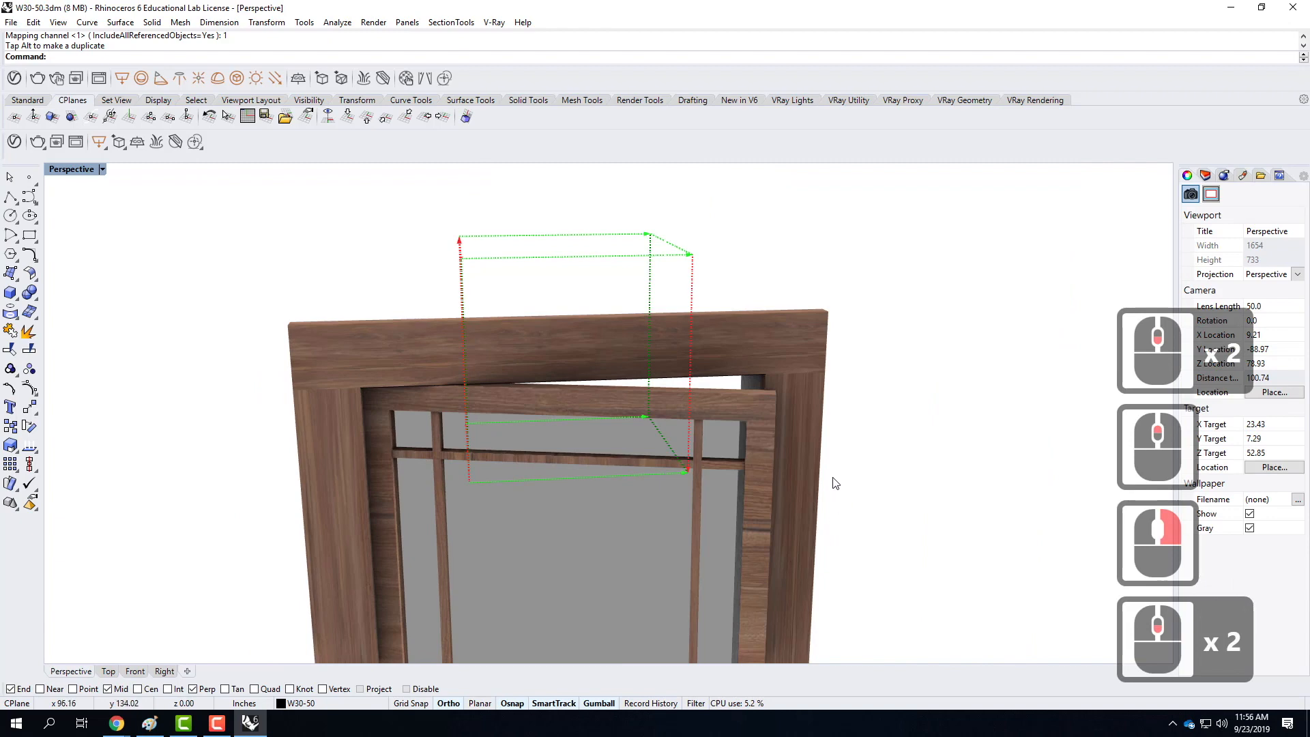
{"action": "scroll", "coordinate": [836, 483], "scroll_direction": "up", "scroll_amount": 2}
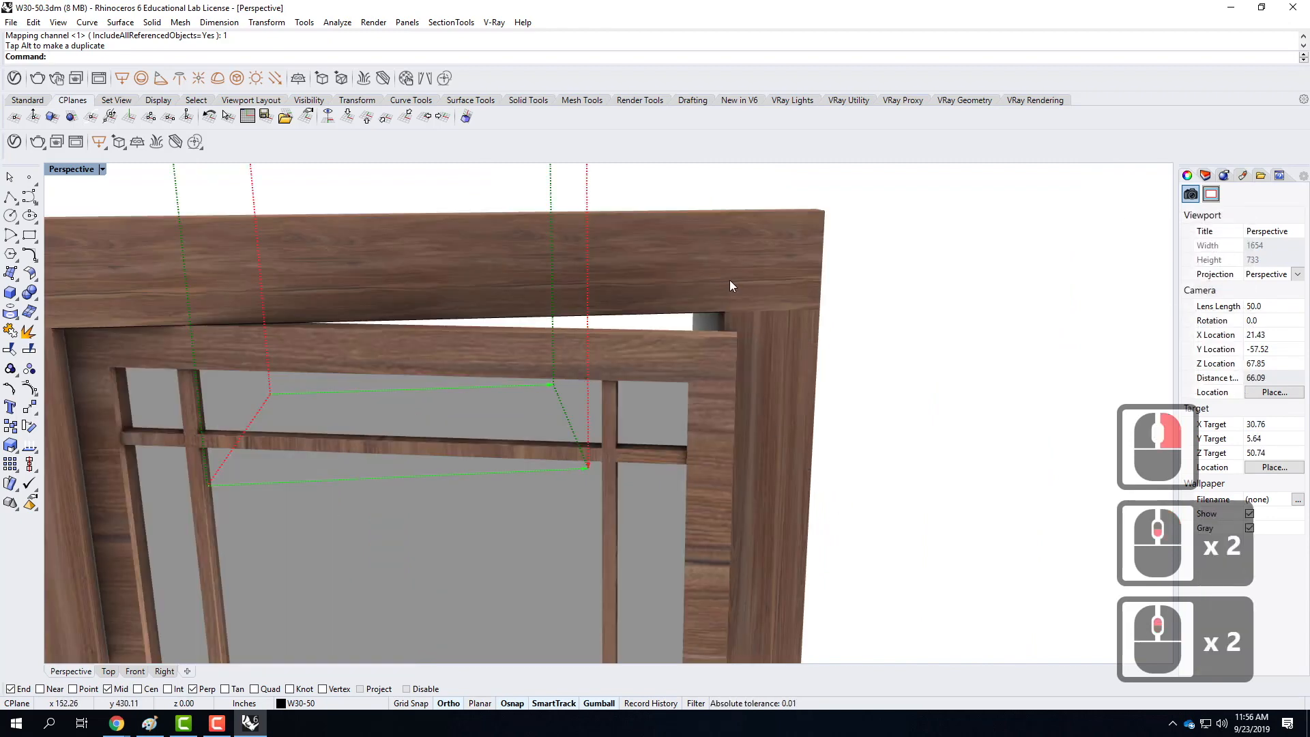
{"action": "scroll", "coordinate": [730, 285], "scroll_direction": "down", "scroll_amount": 2}
{"action": "scroll", "coordinate": [683, 228], "scroll_direction": "down", "scroll_amount": 5}
Step: Match the texture mapping of the exterior trim board below the sill to the head trim, using all channels
{"action": "left_click", "coordinate": [872, 336]}
{"action": "scroll", "coordinate": [638, 606], "scroll_direction": "up", "scroll_amount": 4}
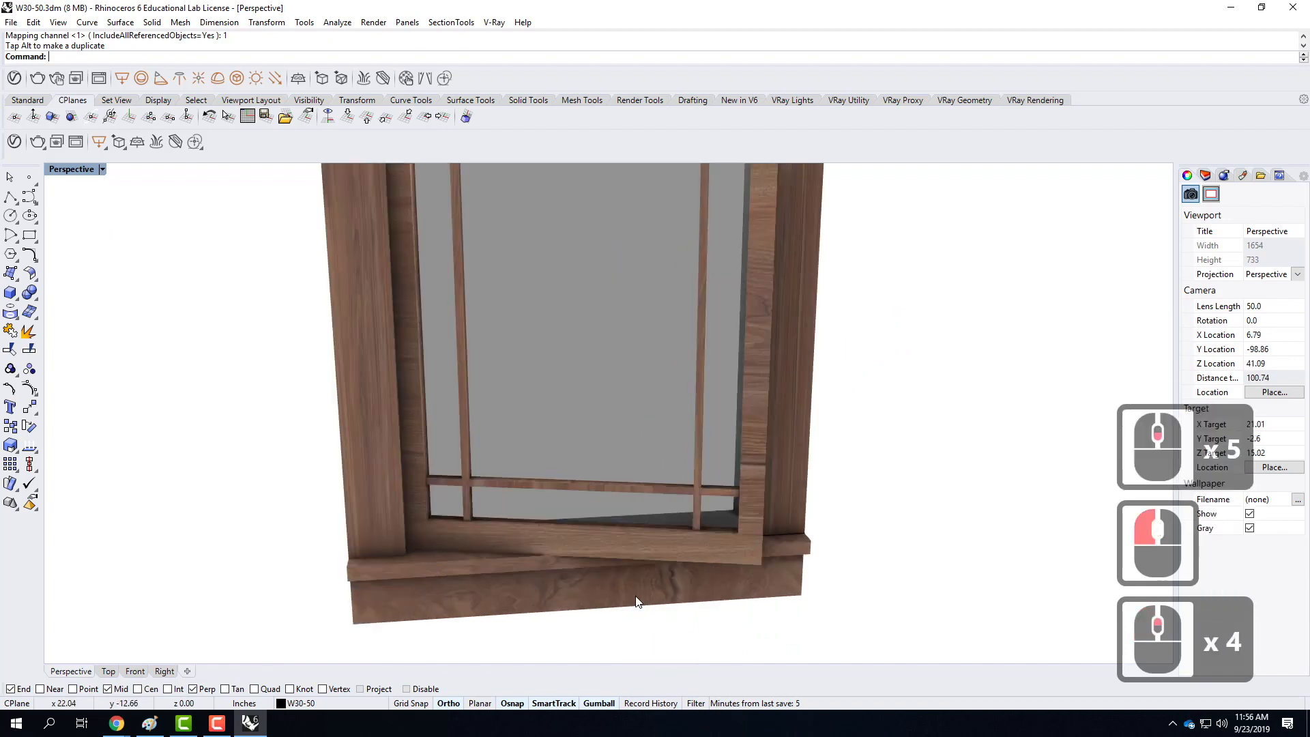
{"action": "left_click", "coordinate": [642, 599]}
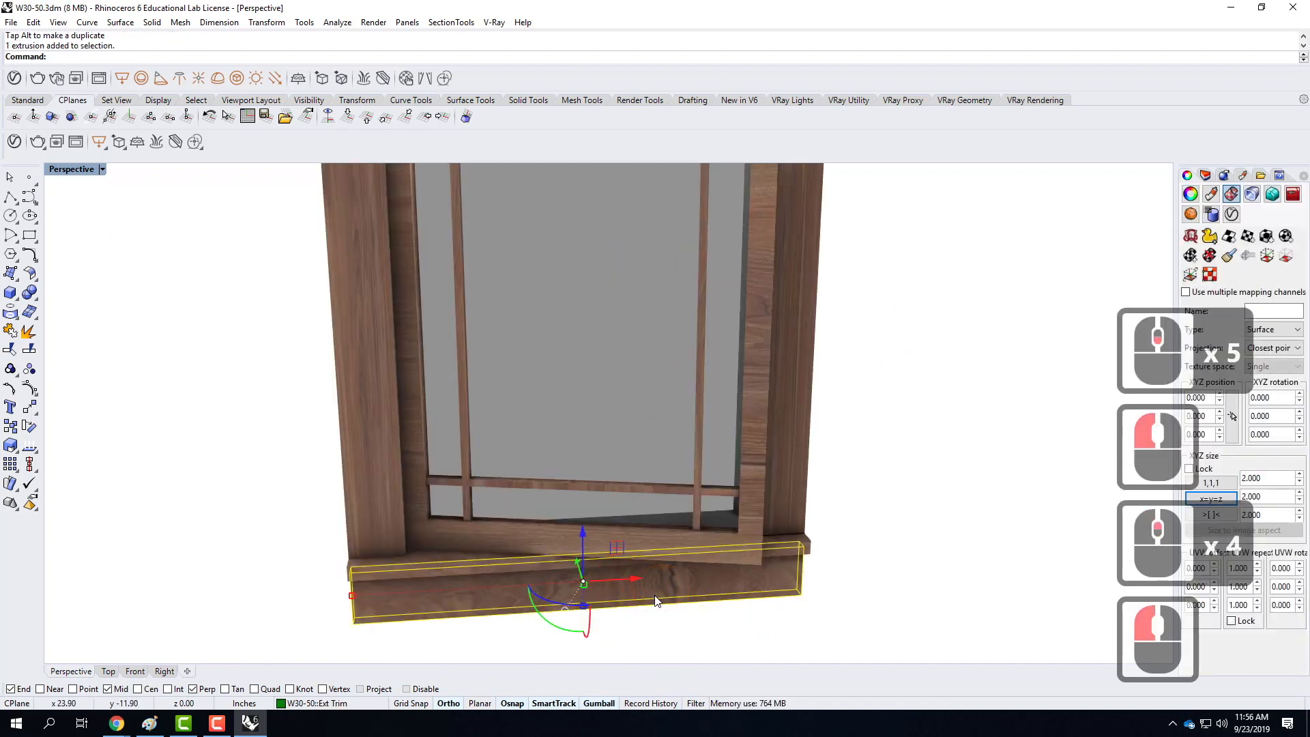
{"action": "left_click", "coordinate": [1231, 258]}
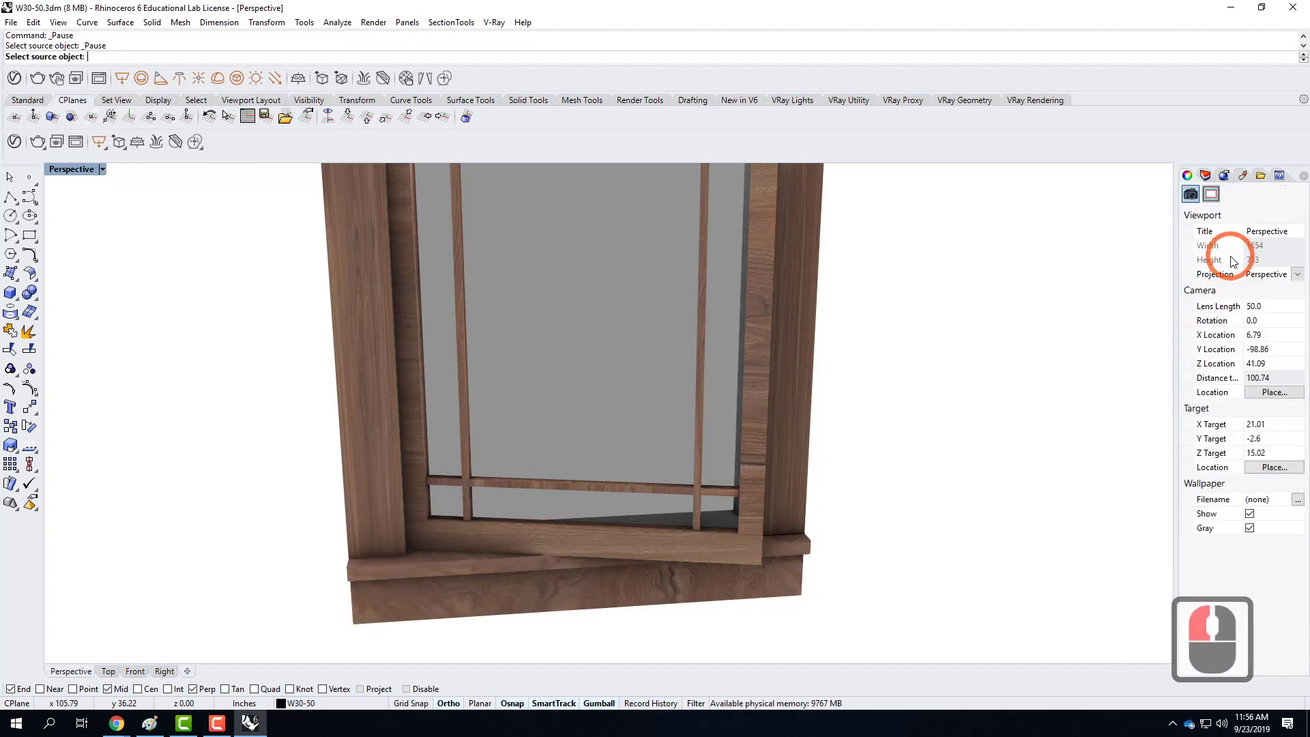
{"action": "scroll", "coordinate": [894, 513], "scroll_direction": "down", "scroll_amount": 5}
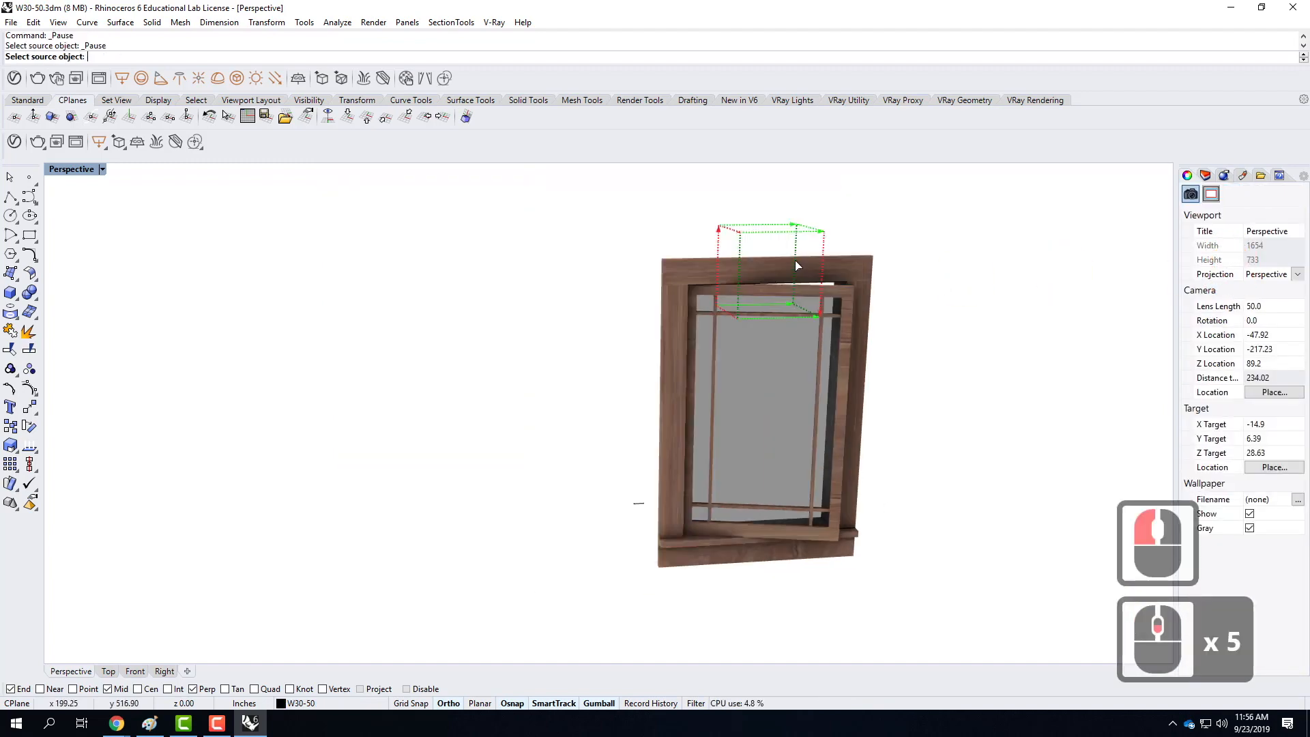
{"action": "scroll", "coordinate": [796, 265], "scroll_direction": "up", "scroll_amount": 3}
{"action": "left_click", "coordinate": [747, 267]}
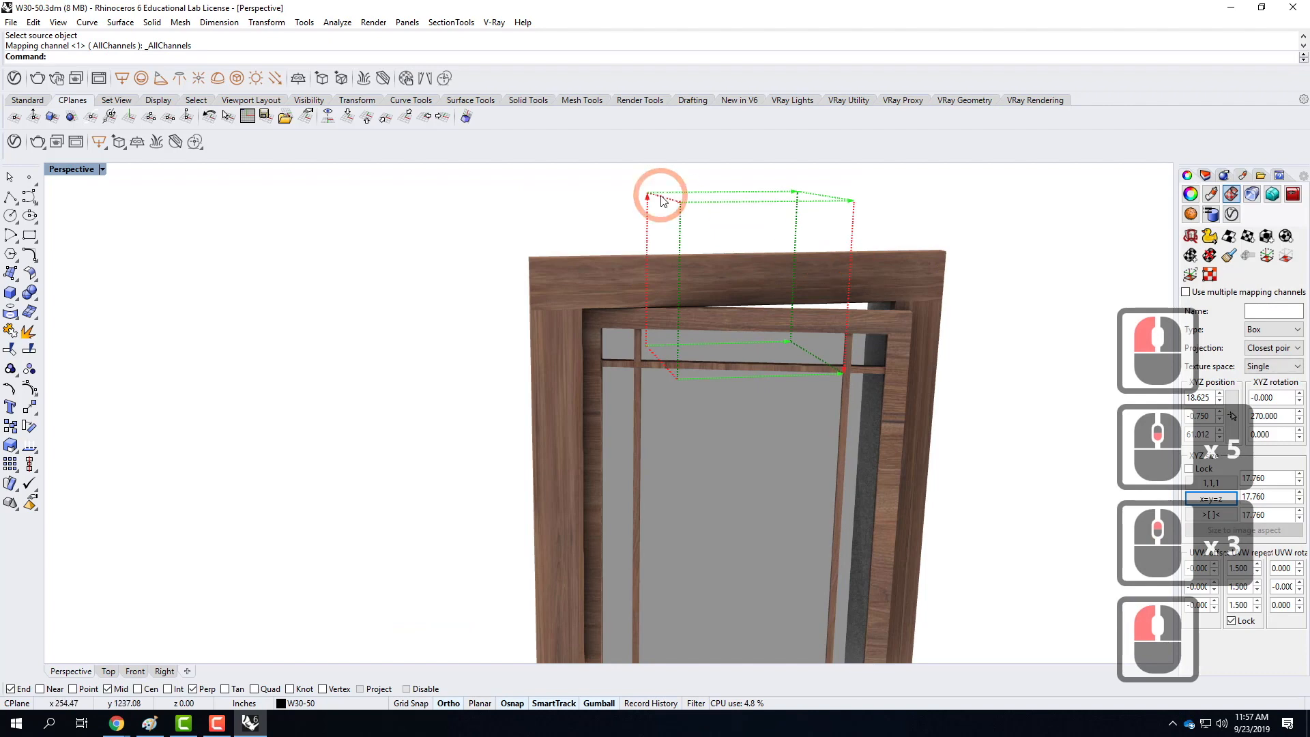
Step: Examine the wood grain on the exterior trim board below the sill and the side trims from several angles
{"action": "scroll", "coordinate": [673, 435], "scroll_direction": "down", "scroll_amount": 4}
{"action": "scroll", "coordinate": [682, 444], "scroll_direction": "up", "scroll_amount": 8}
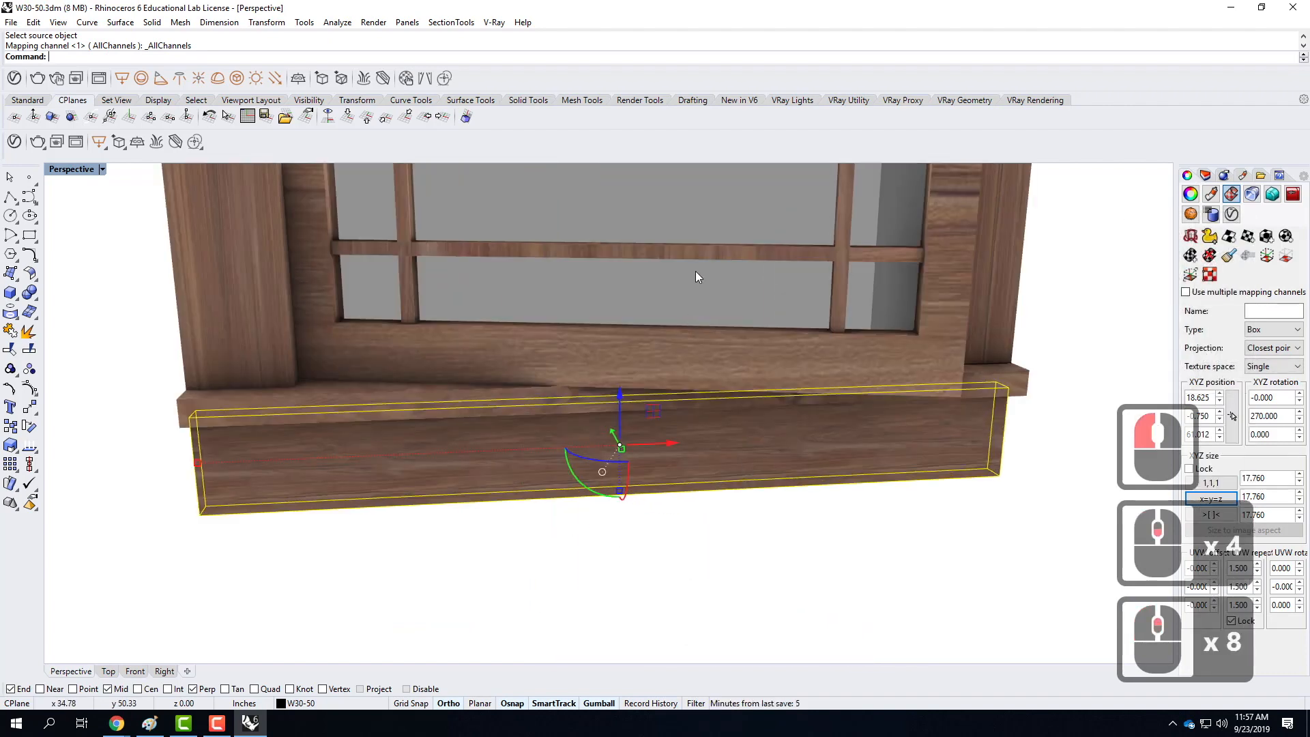
{"action": "scroll", "coordinate": [647, 335], "scroll_direction": "down", "scroll_amount": 4}
{"action": "right_click_drag", "start_coordinate": [647, 334], "coordinate": [723, 419]}
{"action": "scroll", "coordinate": [724, 419], "scroll_direction": "down", "scroll_amount": 5}
{"action": "scroll", "coordinate": [819, 290], "scroll_direction": "up", "scroll_amount": 5}
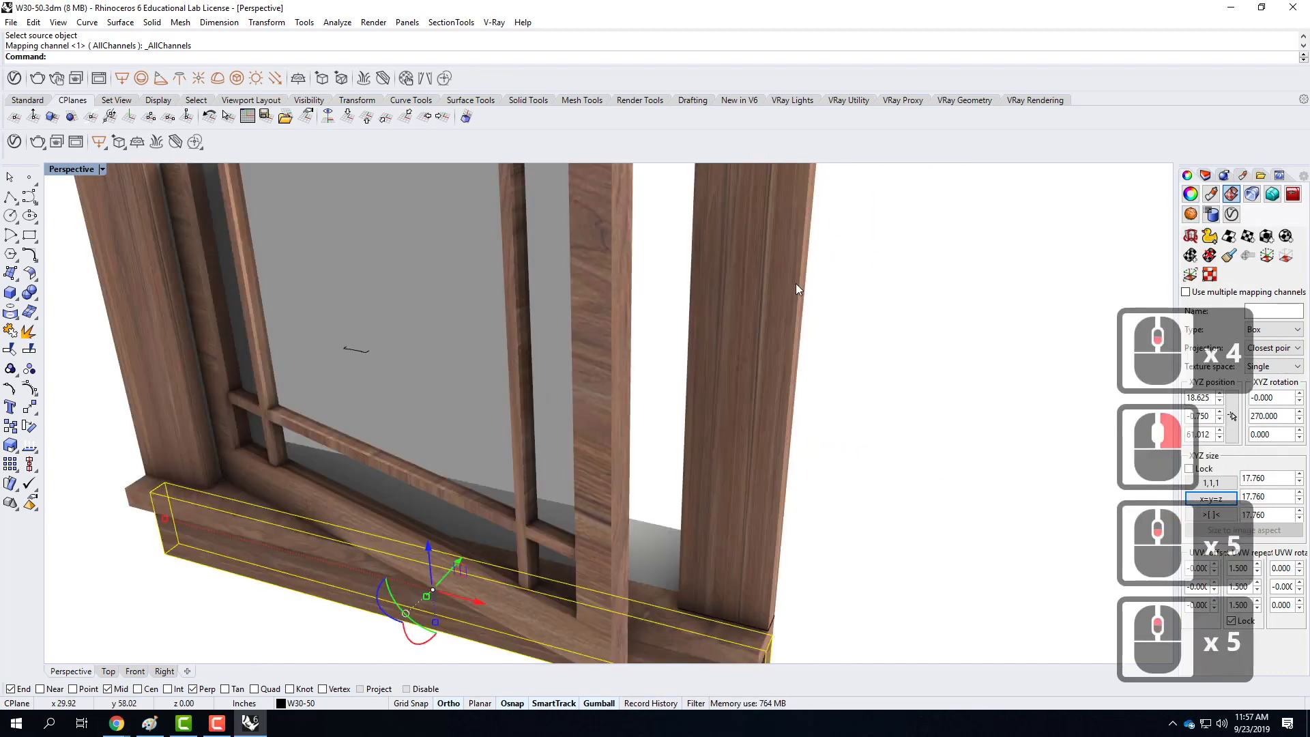
{"action": "scroll", "coordinate": [700, 450], "scroll_direction": "down", "scroll_amount": 5}
{"action": "scroll", "coordinate": [688, 445], "scroll_direction": "down", "scroll_amount": 5}
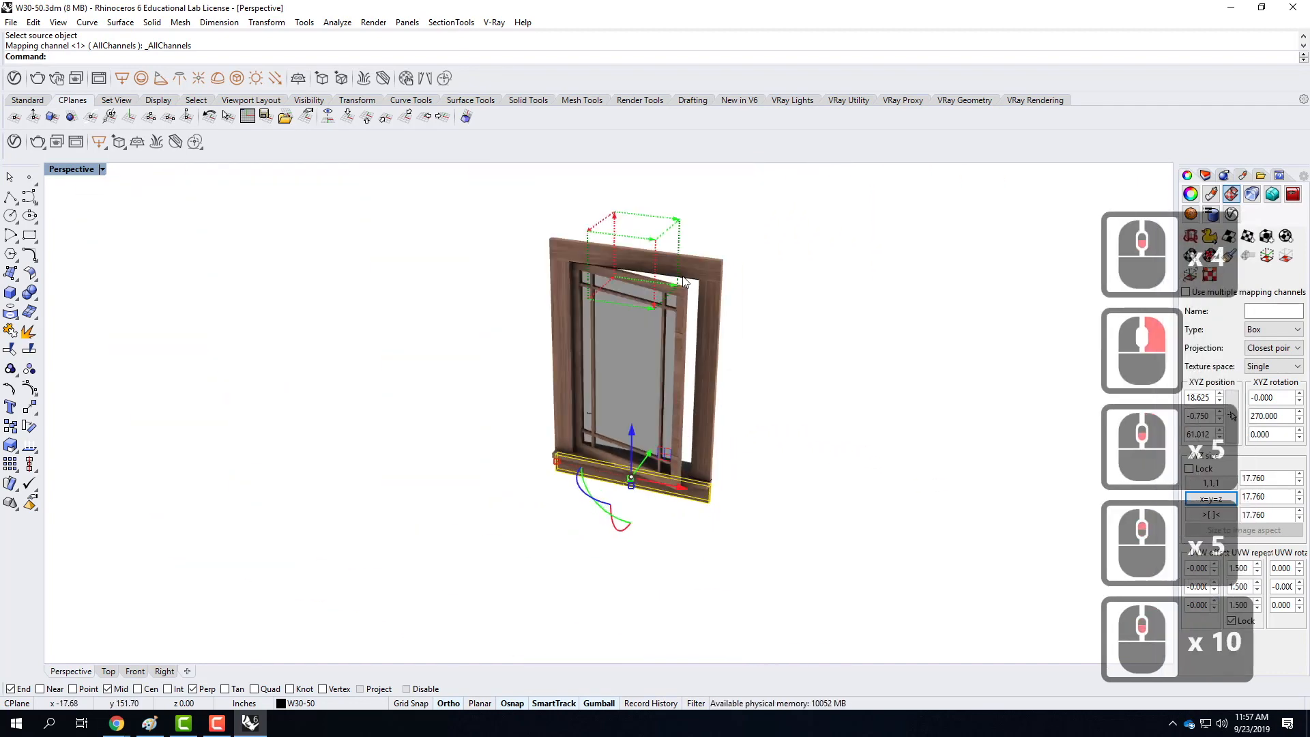
Step: Match the texture mapping of the exterior side trim beside the open sash edge to the head trim, using all channels
{"action": "left_click", "coordinate": [710, 322]}
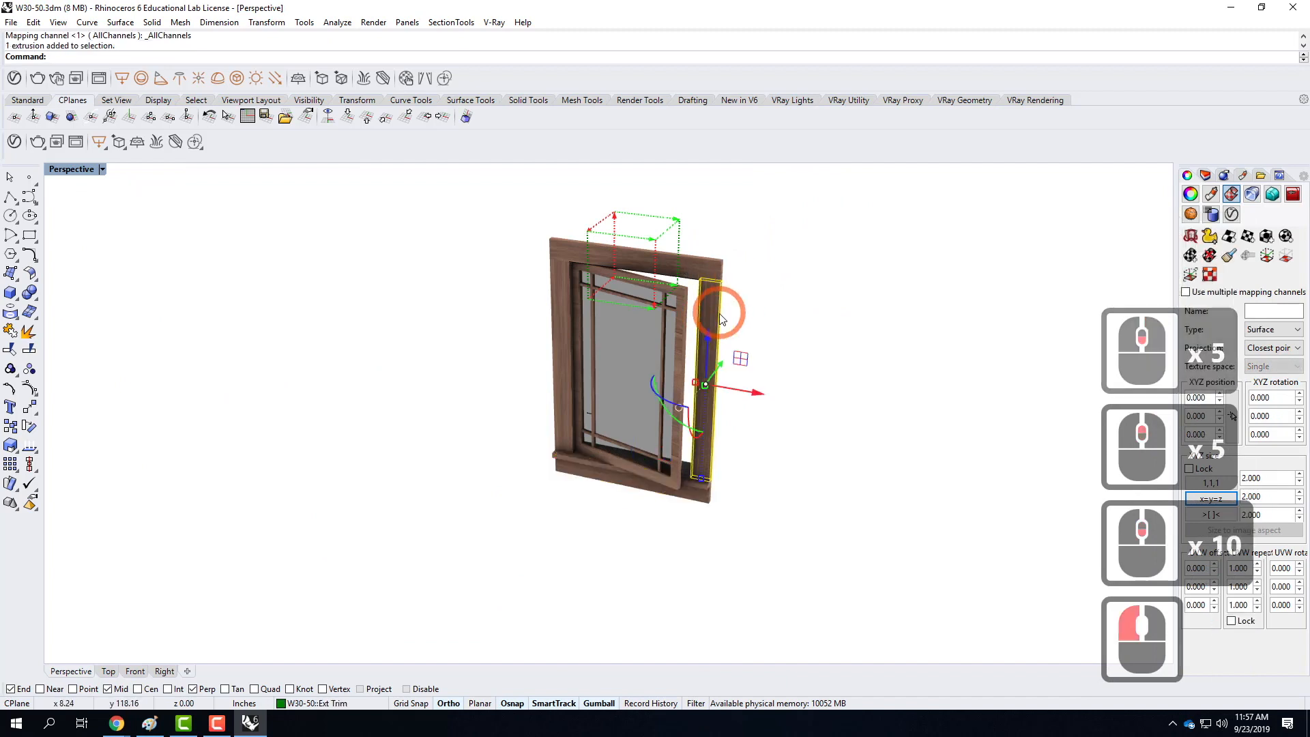
{"action": "left_click", "coordinate": [1228, 255]}
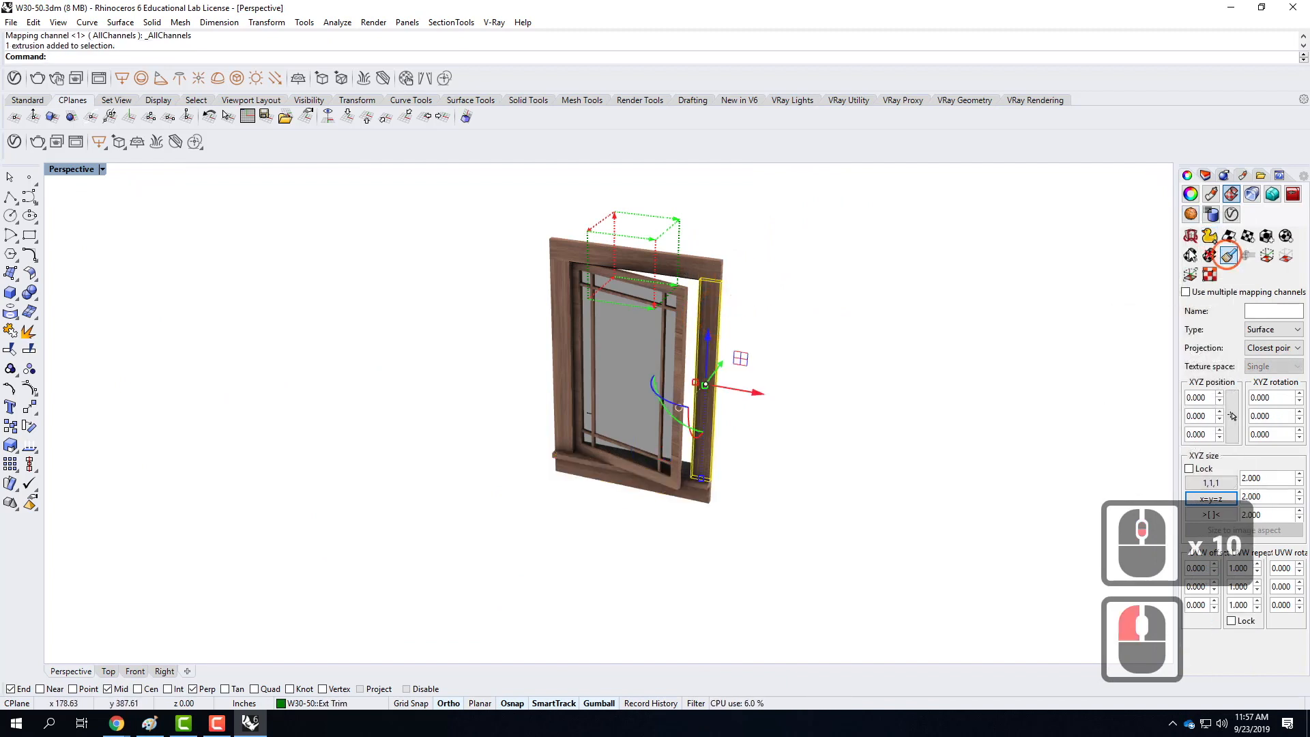
{"action": "left_click", "coordinate": [646, 258]}
{"action": "left_click", "coordinate": [729, 292]}
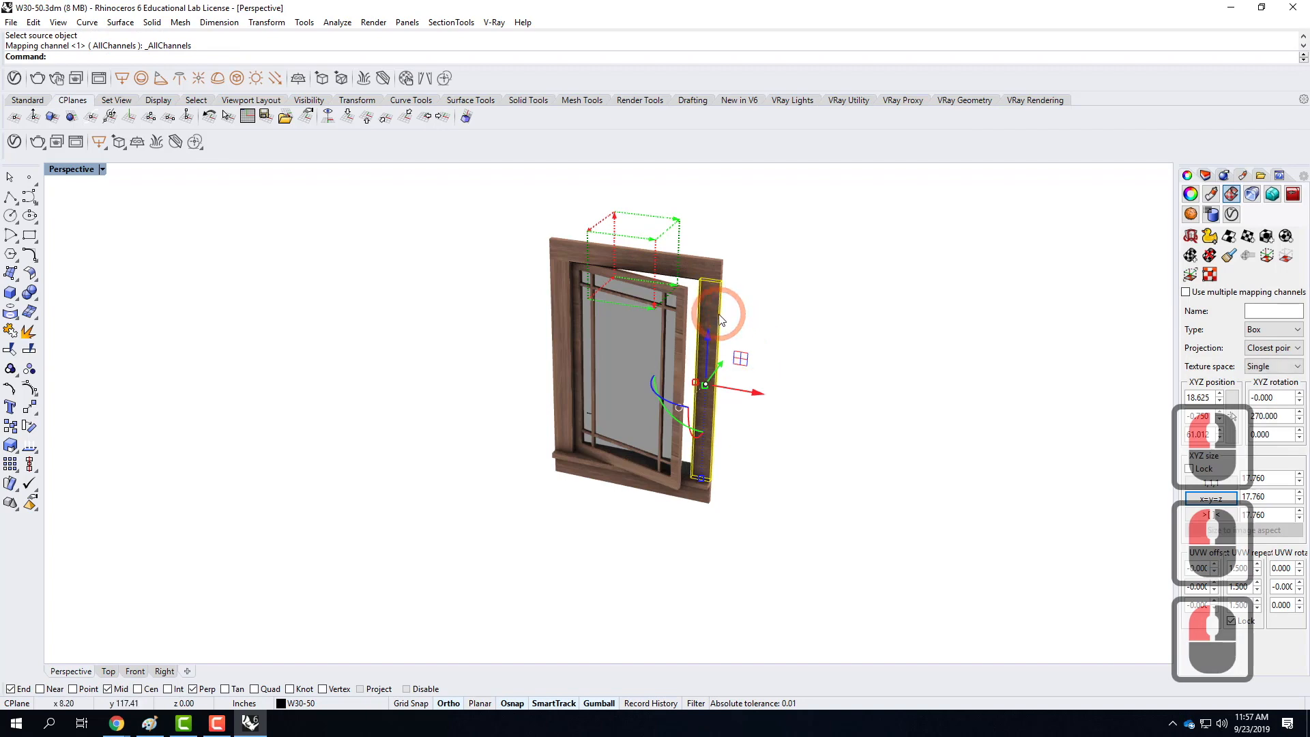
{"action": "scroll", "coordinate": [694, 314], "scroll_direction": "up", "scroll_amount": 5}
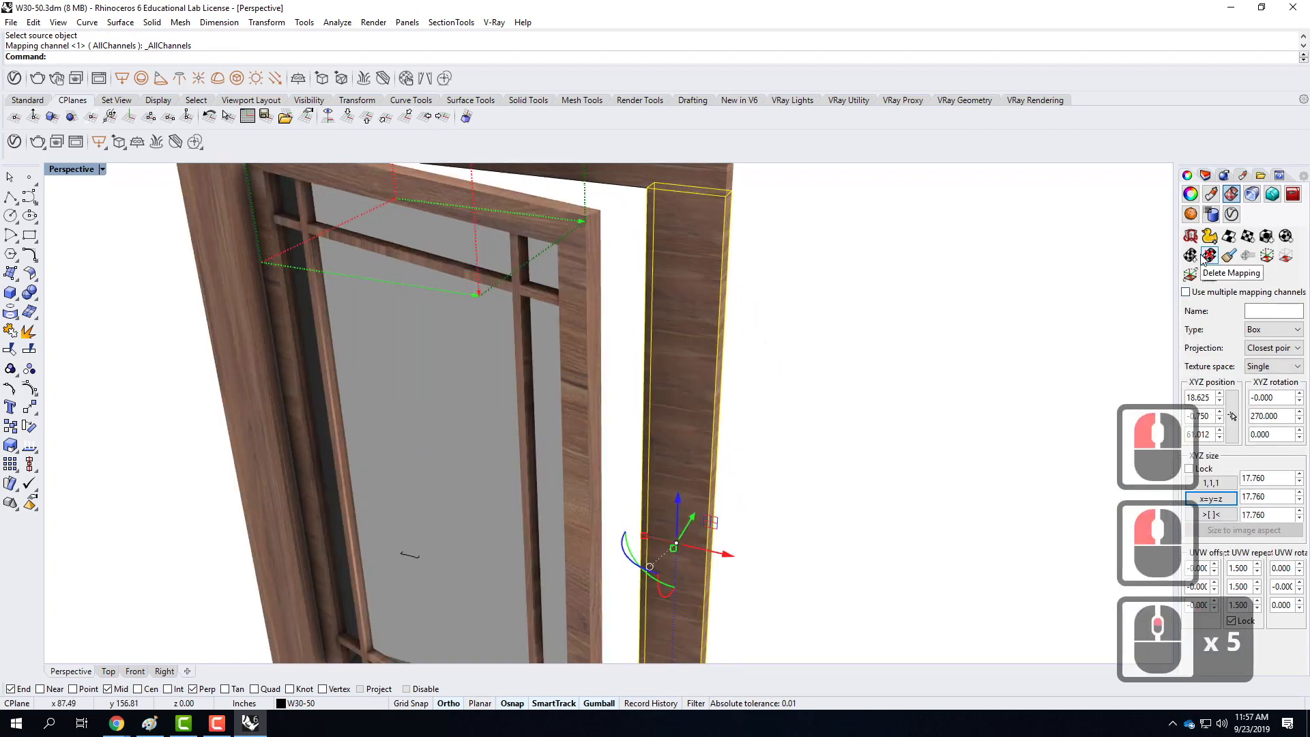
{"action": "left_click", "coordinate": [1267, 257]}
{"action": "left_click", "coordinate": [994, 269]}
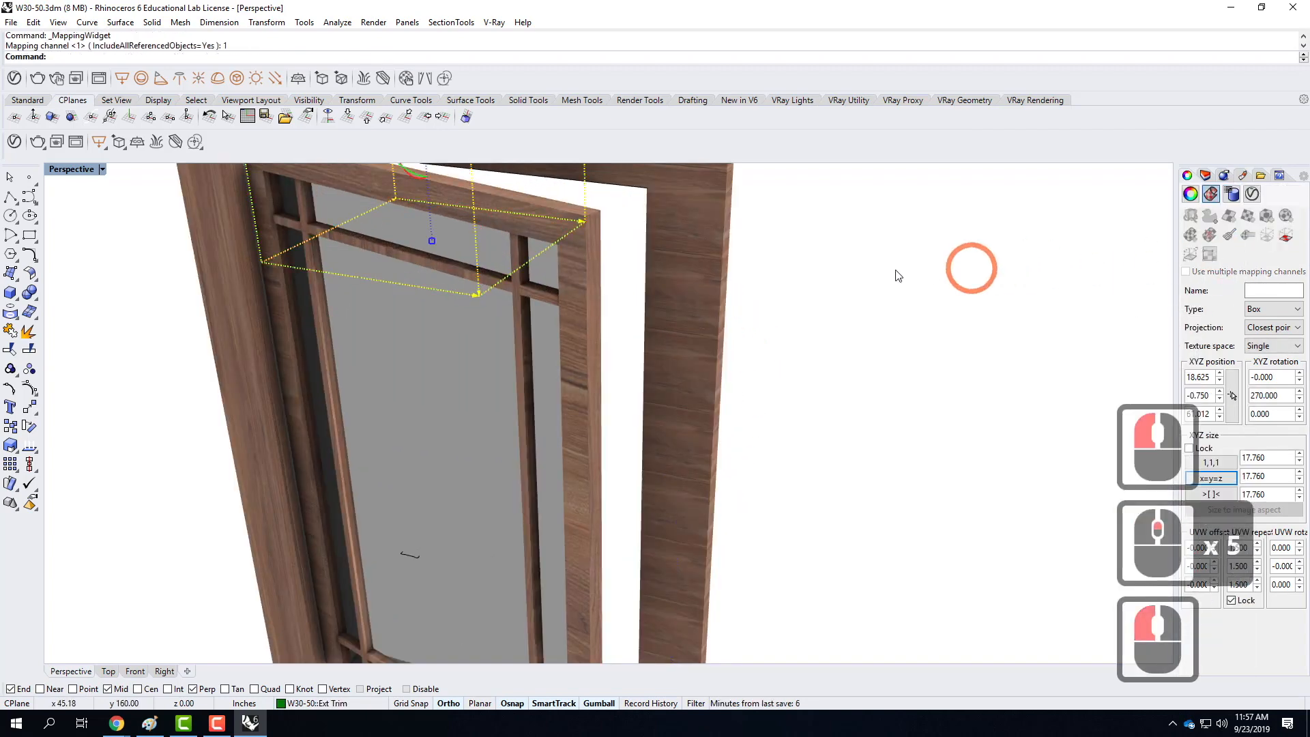
{"action": "scroll", "coordinate": [817, 245], "scroll_direction": "down", "scroll_amount": 3}
{"action": "left_click", "coordinate": [1283, 240]}
{"action": "left_click", "coordinate": [951, 243]}
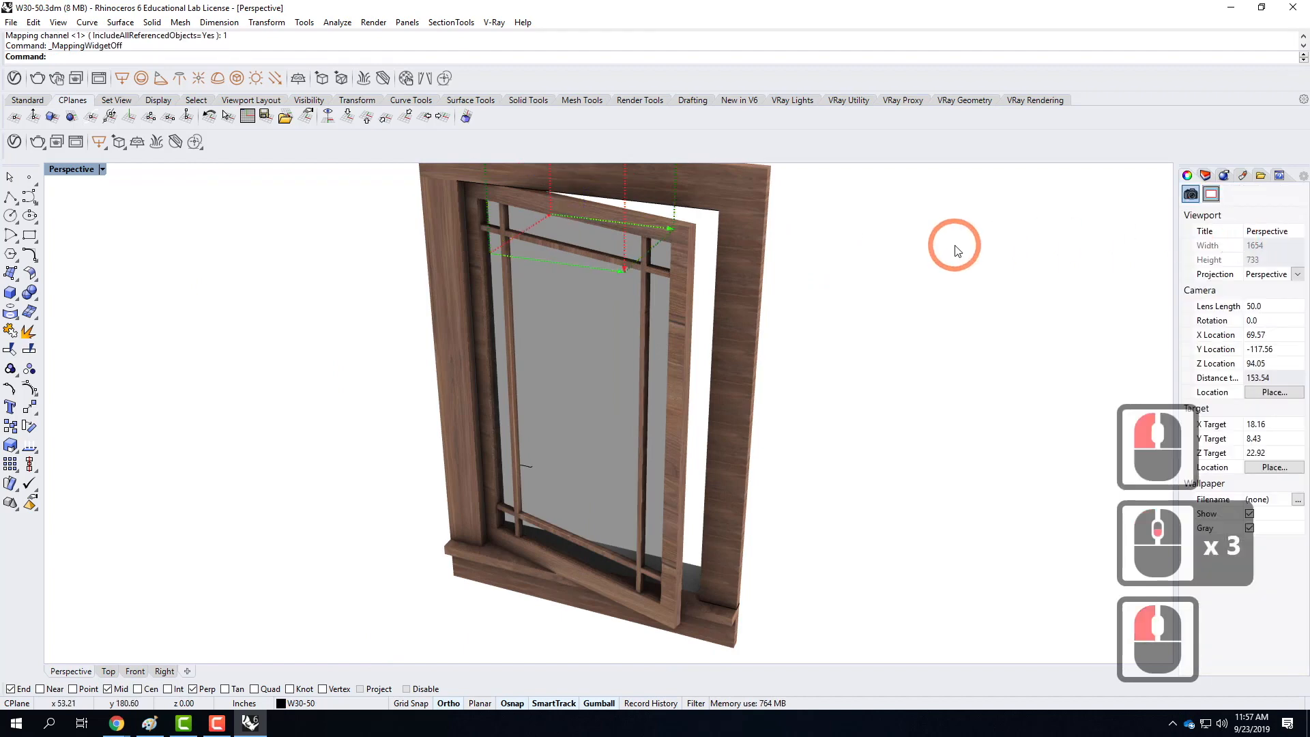
Step: Select the head trim's mapping widget and turn it off
{"action": "left_click", "coordinate": [618, 207]}
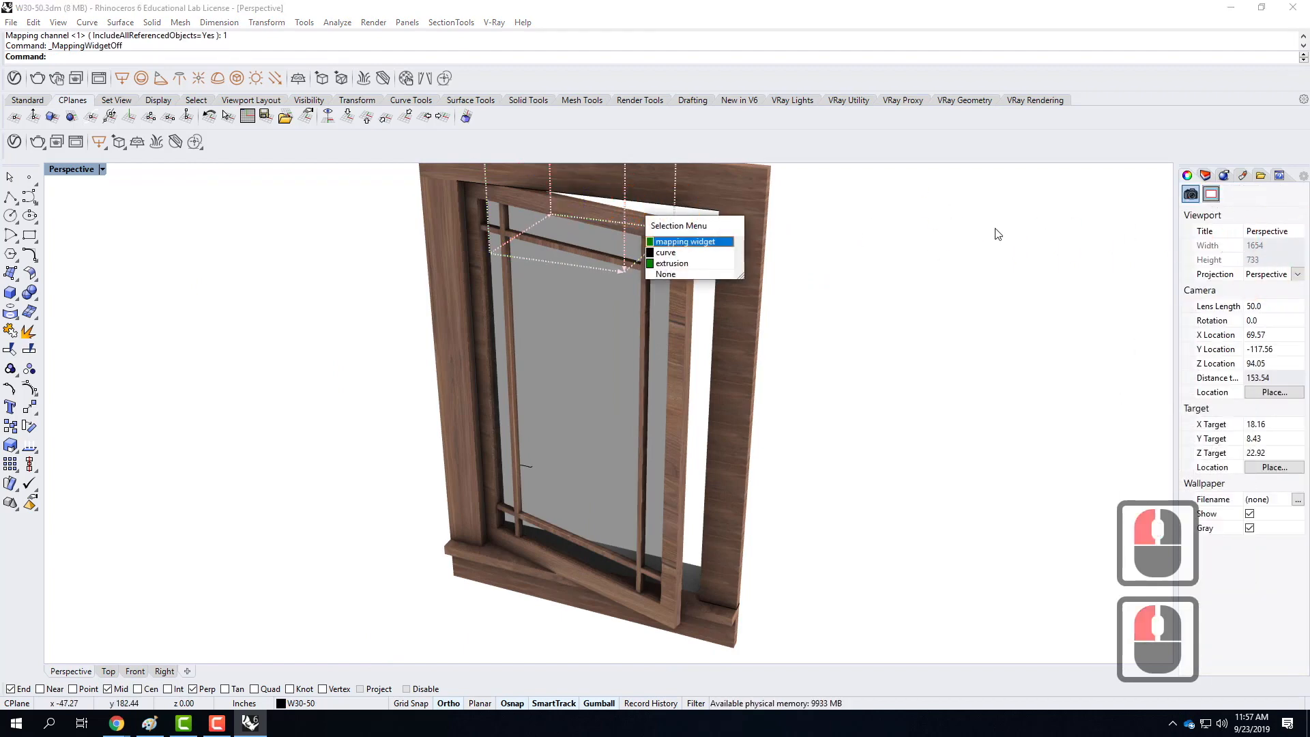
{"action": "left_click", "coordinate": [685, 242]}
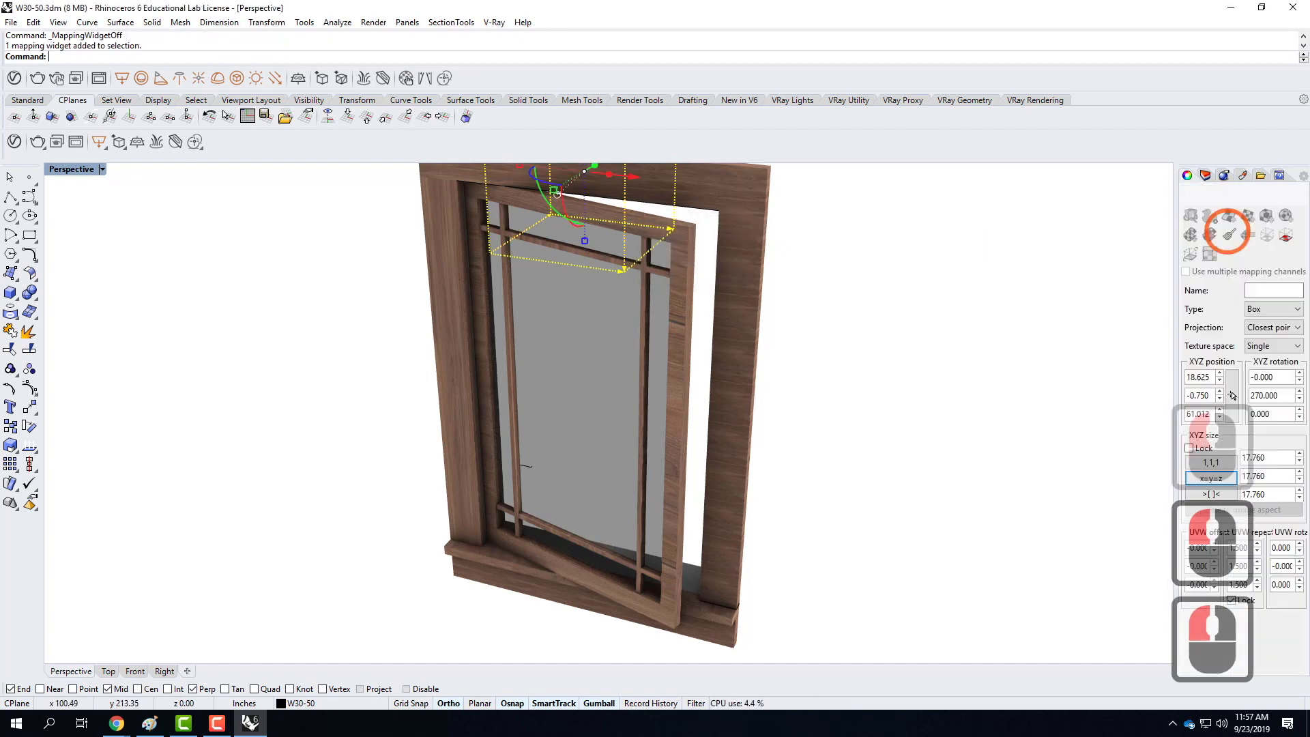
{"action": "left_click", "coordinate": [1286, 233]}
{"action": "left_click", "coordinate": [980, 252]}
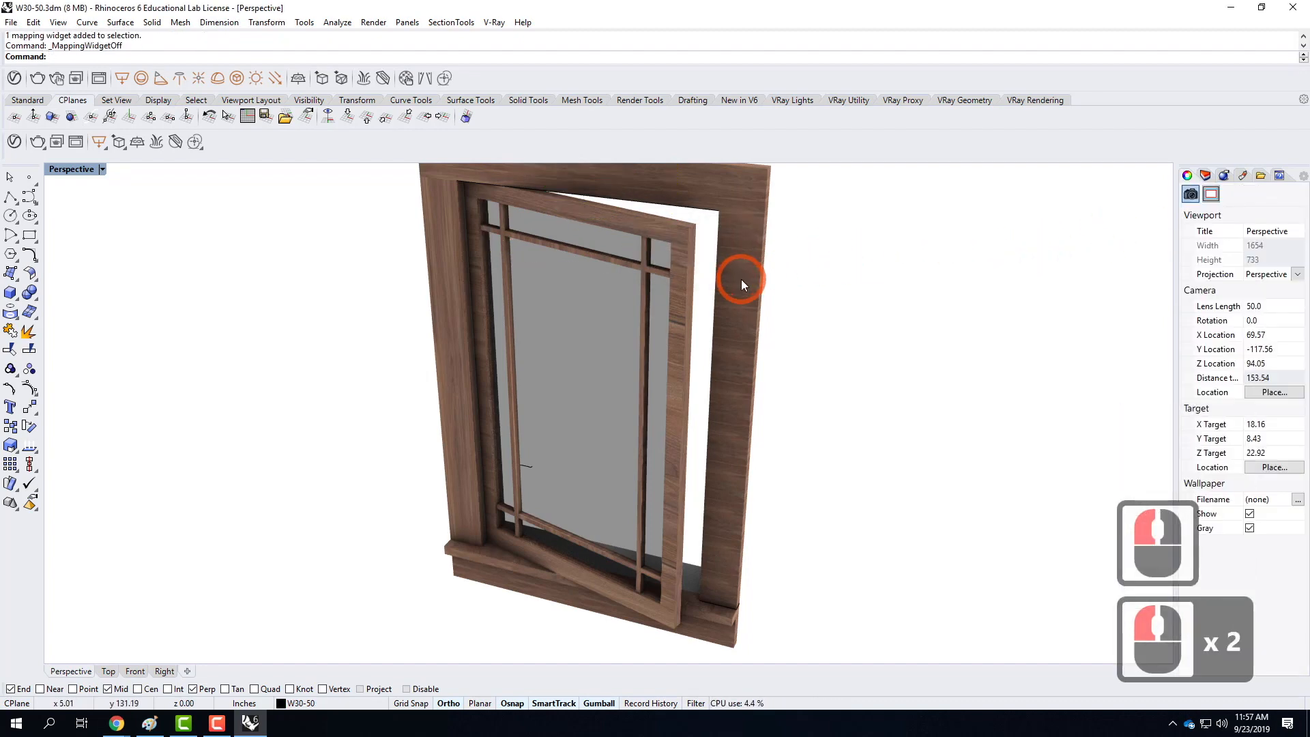
Step: Show the mapping widget of the side trim beside the open sash edge and rotate it 90 degrees about Y so the grain runs vertically
{"action": "left_click", "coordinate": [759, 292]}
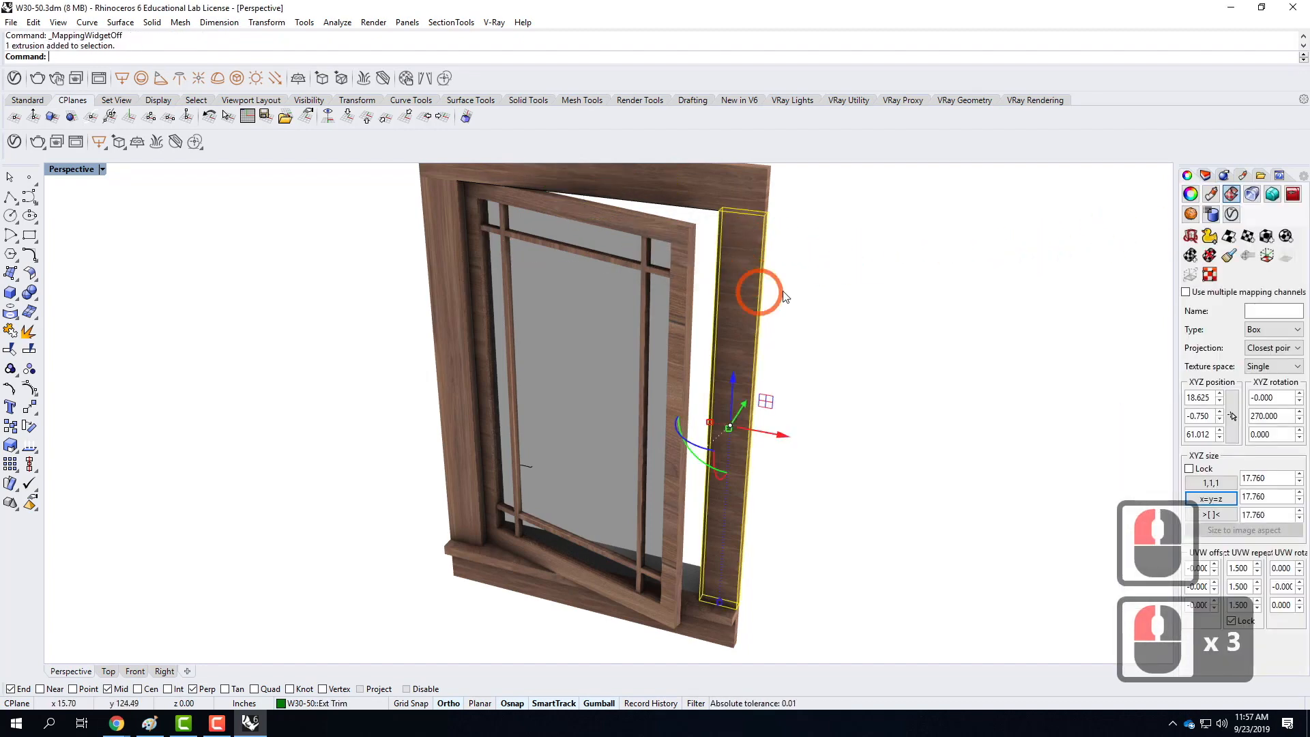
{"action": "left_click", "coordinate": [1268, 255]}
{"action": "scroll", "coordinate": [1062, 316], "scroll_direction": "up", "scroll_amount": 1}
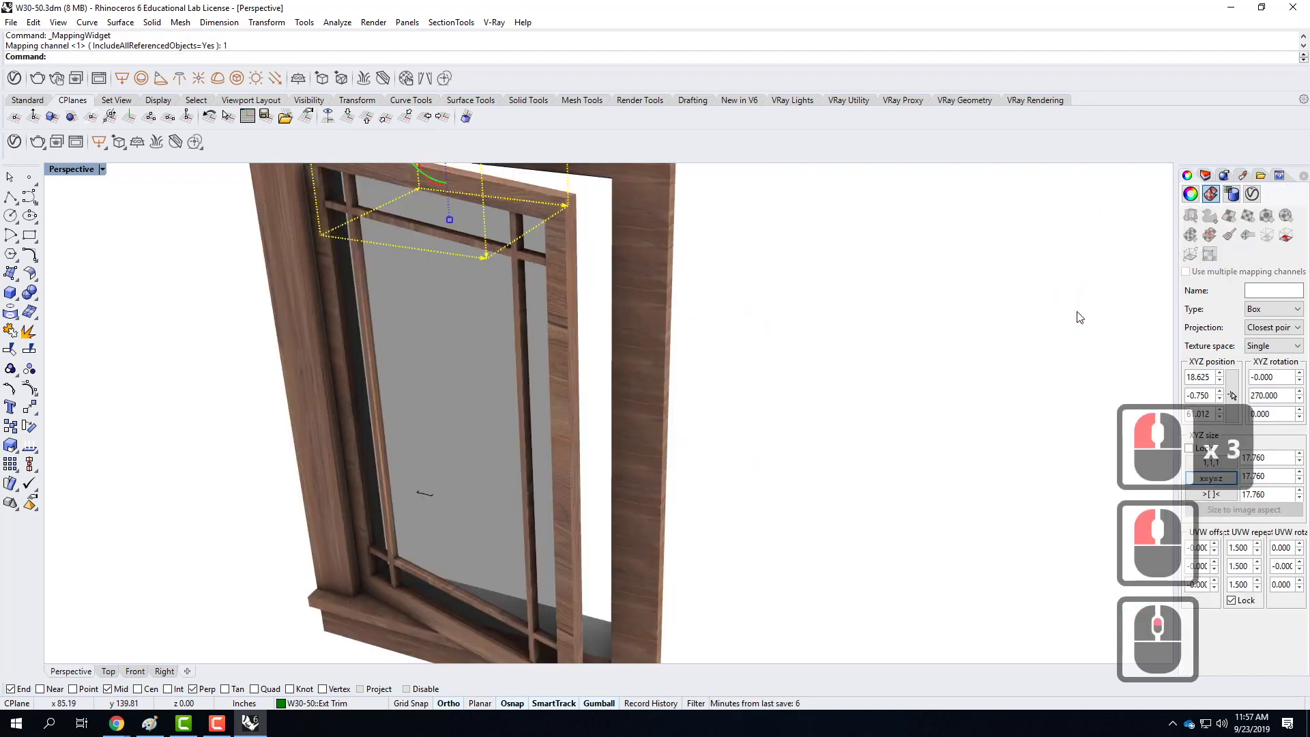
{"action": "scroll", "coordinate": [1027, 365], "scroll_direction": "down", "scroll_amount": 2}
{"action": "left_click_drag", "start_coordinate": [640, 266], "coordinate": [606, 215]}
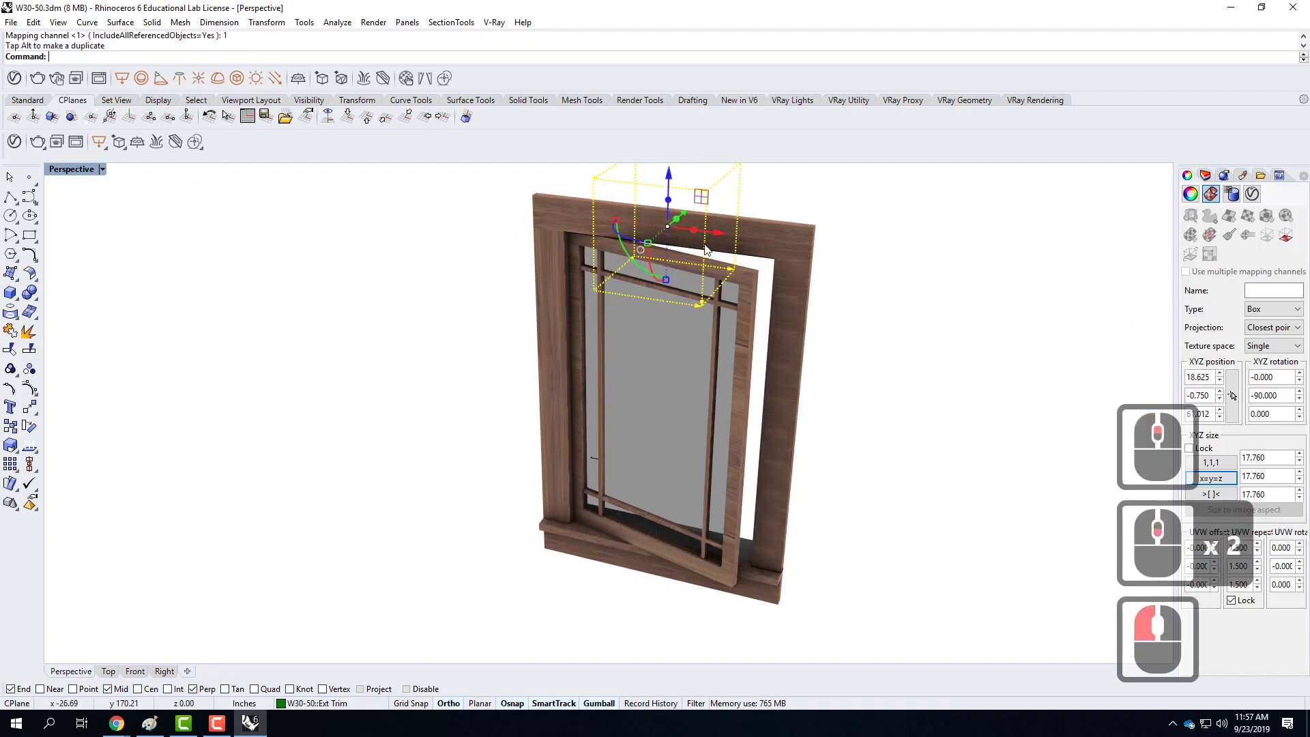
{"action": "left_click_drag", "start_coordinate": [641, 258], "coordinate": [607, 210]}
{"action": "double_click", "coordinate": [920, 343]}
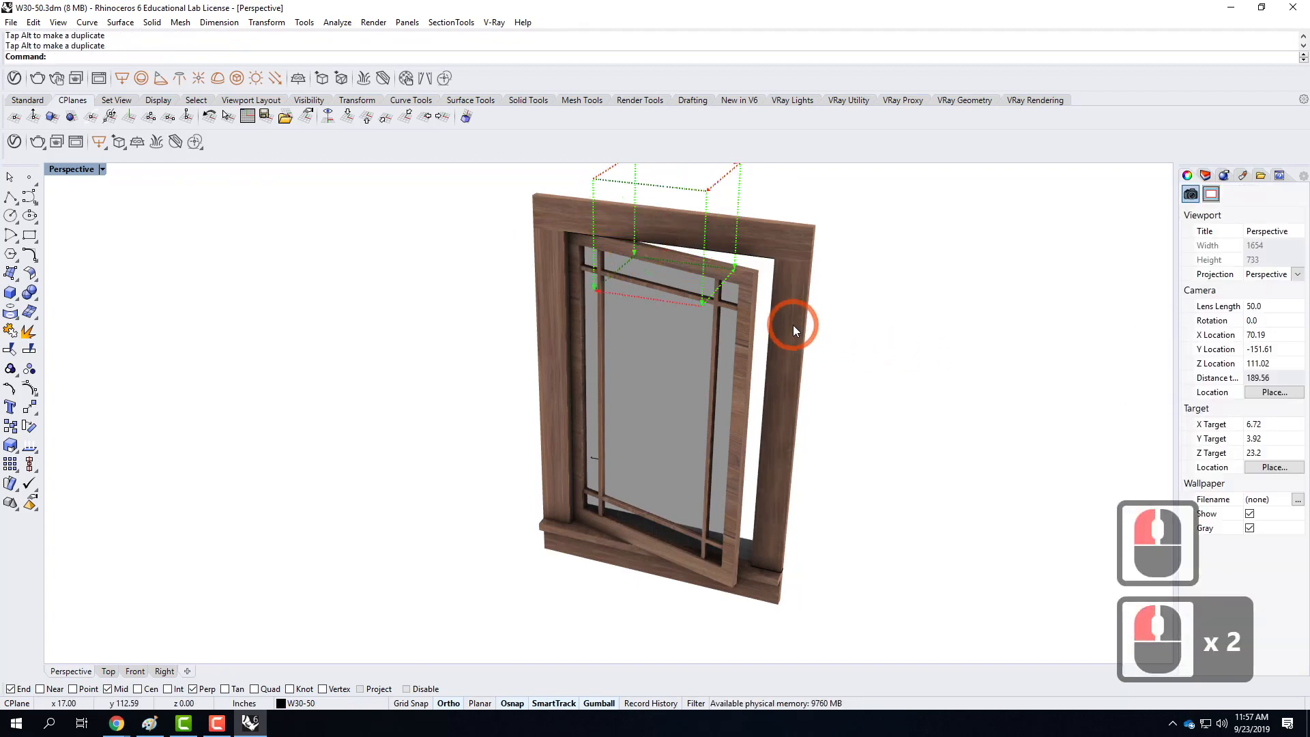
{"action": "scroll", "coordinate": [793, 325], "scroll_direction": "up", "scroll_amount": 4}
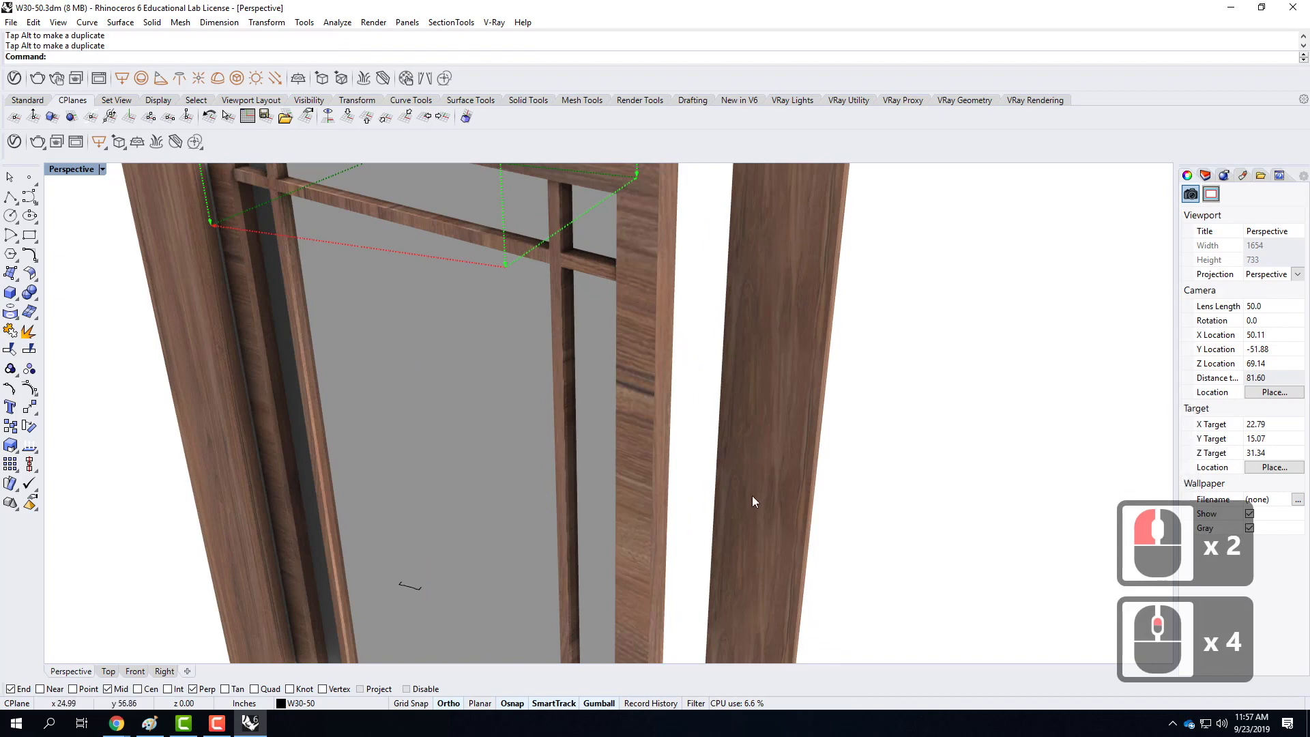
{"action": "scroll", "coordinate": [745, 365], "scroll_direction": "down", "scroll_amount": 5}
{"action": "right_click_drag", "start_coordinate": [848, 401], "coordinate": [908, 383]}
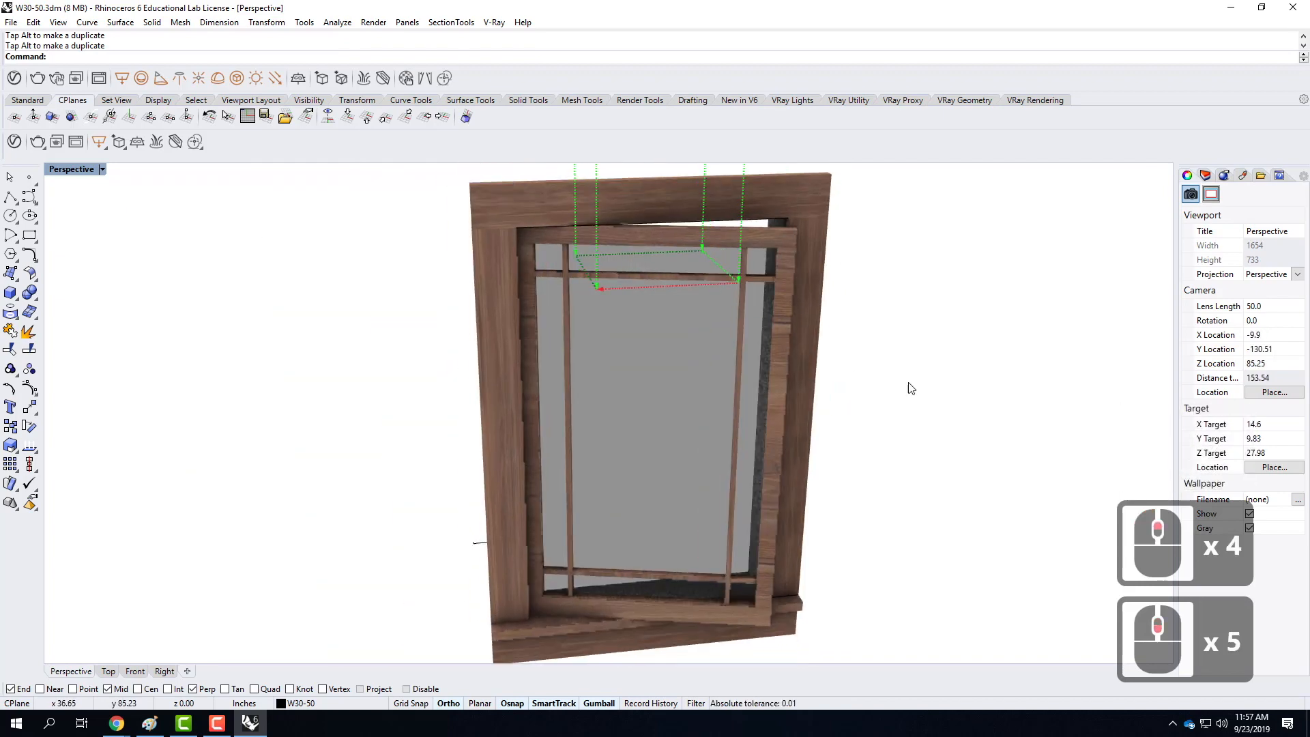
Step: Match the texture mapping of the hinge-side exterior trim to the opposite side trim, using all channels
{"action": "left_click", "coordinate": [501, 317]}
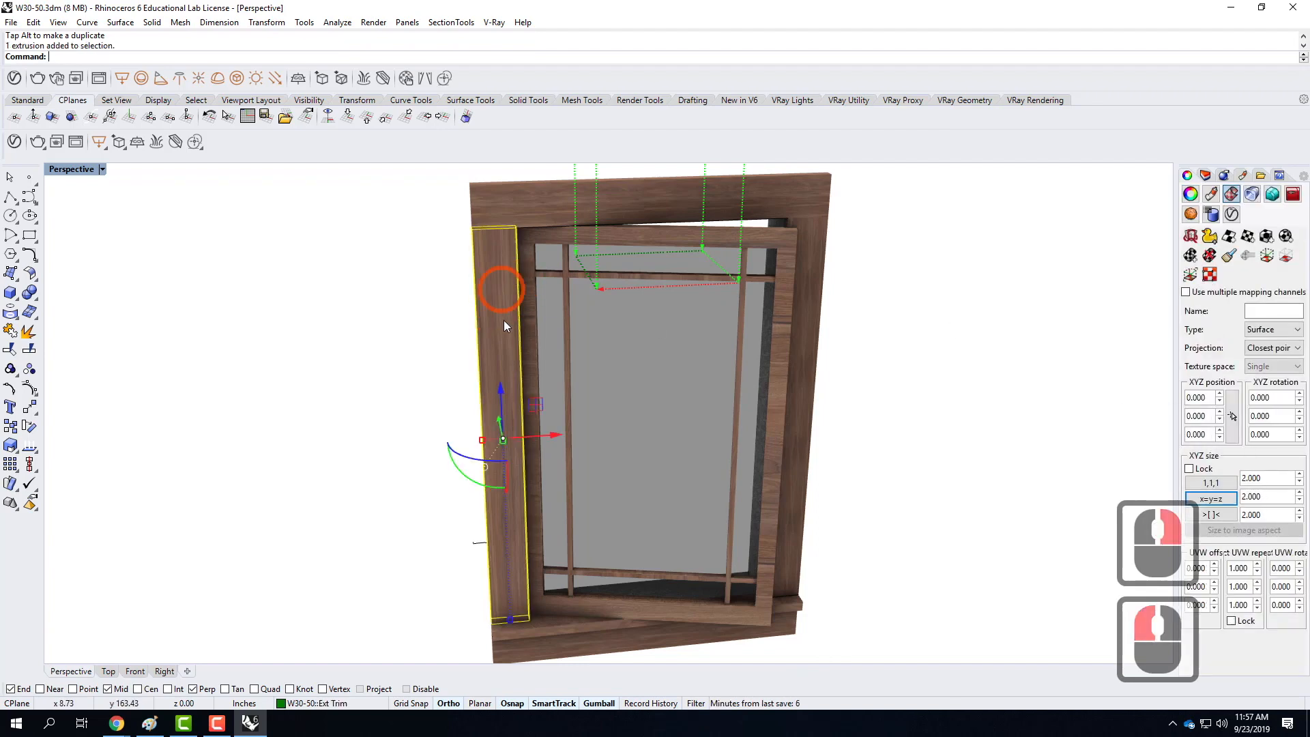
{"action": "left_click", "coordinate": [1227, 255]}
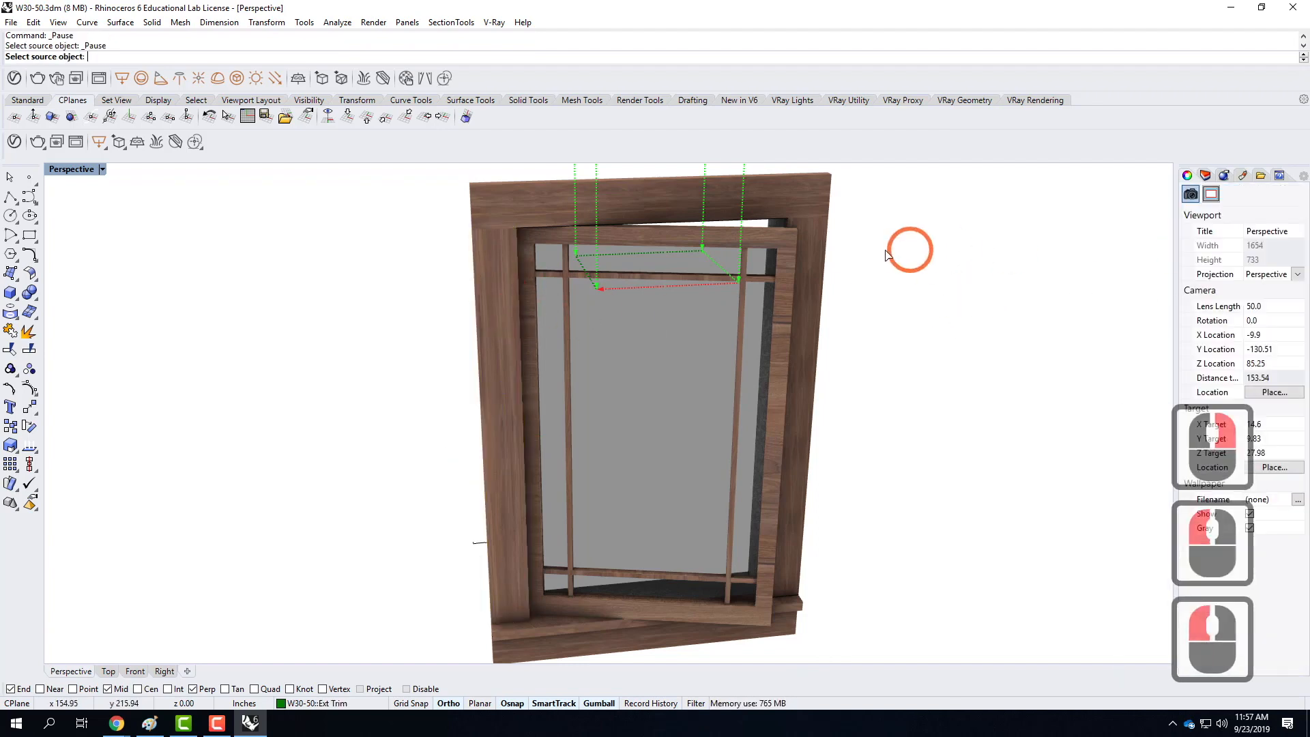
{"action": "left_click", "coordinate": [807, 264]}
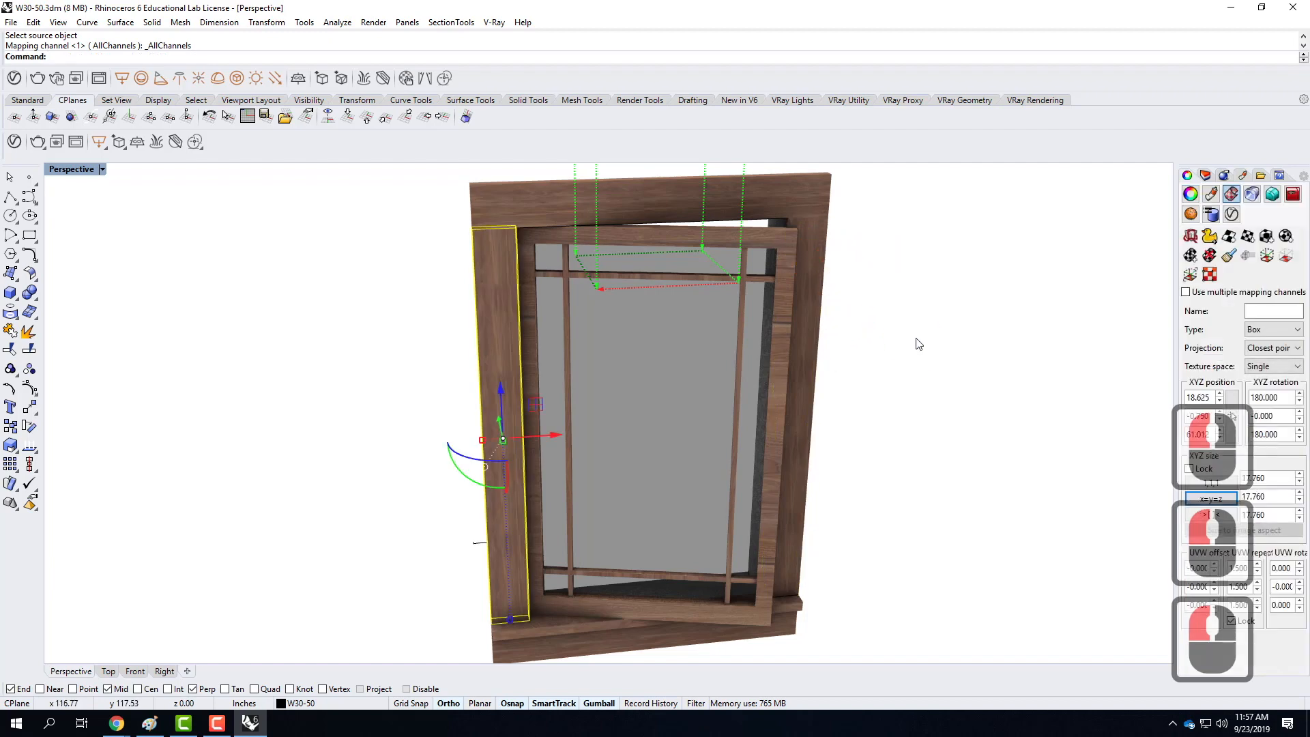
{"action": "left_click", "coordinate": [918, 320]}
{"action": "scroll", "coordinate": [911, 319], "scroll_direction": "down", "scroll_amount": 2}
{"action": "right_click_drag", "start_coordinate": [910, 319], "coordinate": [736, 247]}
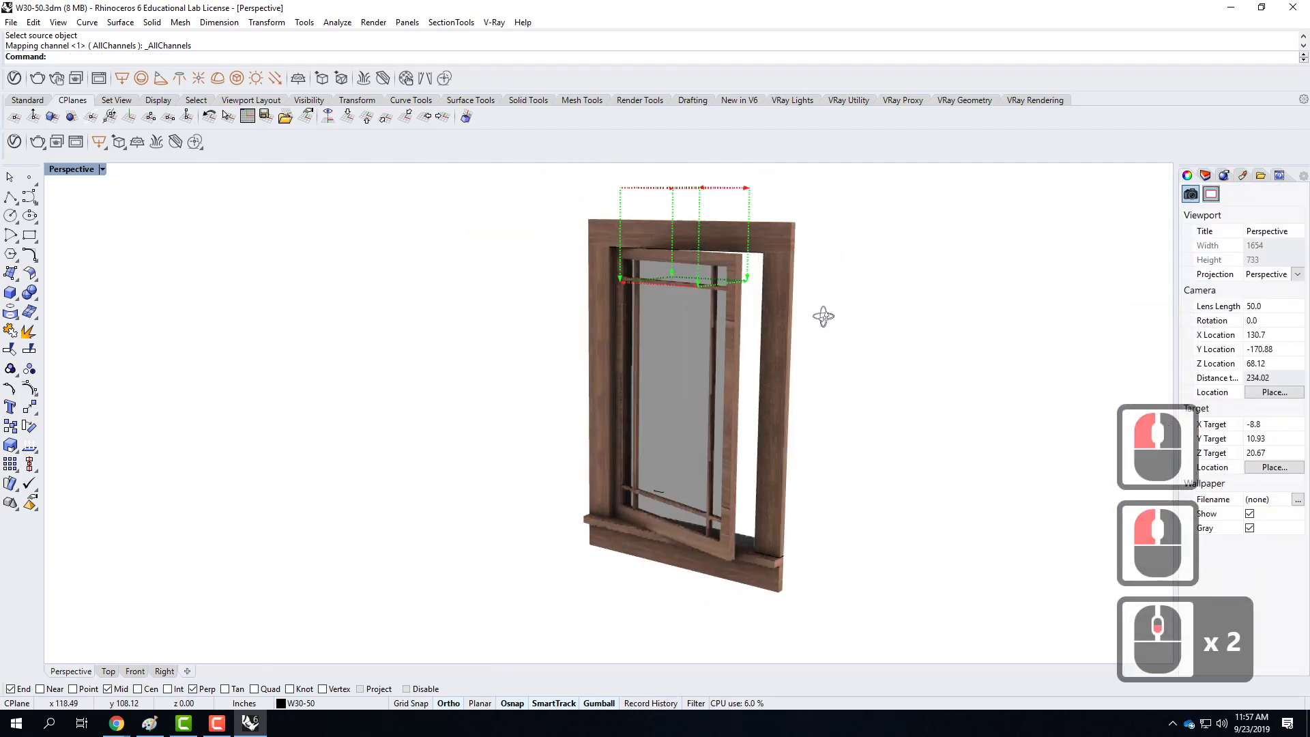
Step: Select the window sash frame polysurface and show the list of W30-50 sublayers with their materials
{"action": "scroll", "coordinate": [736, 250], "scroll_direction": "up", "scroll_amount": 4}
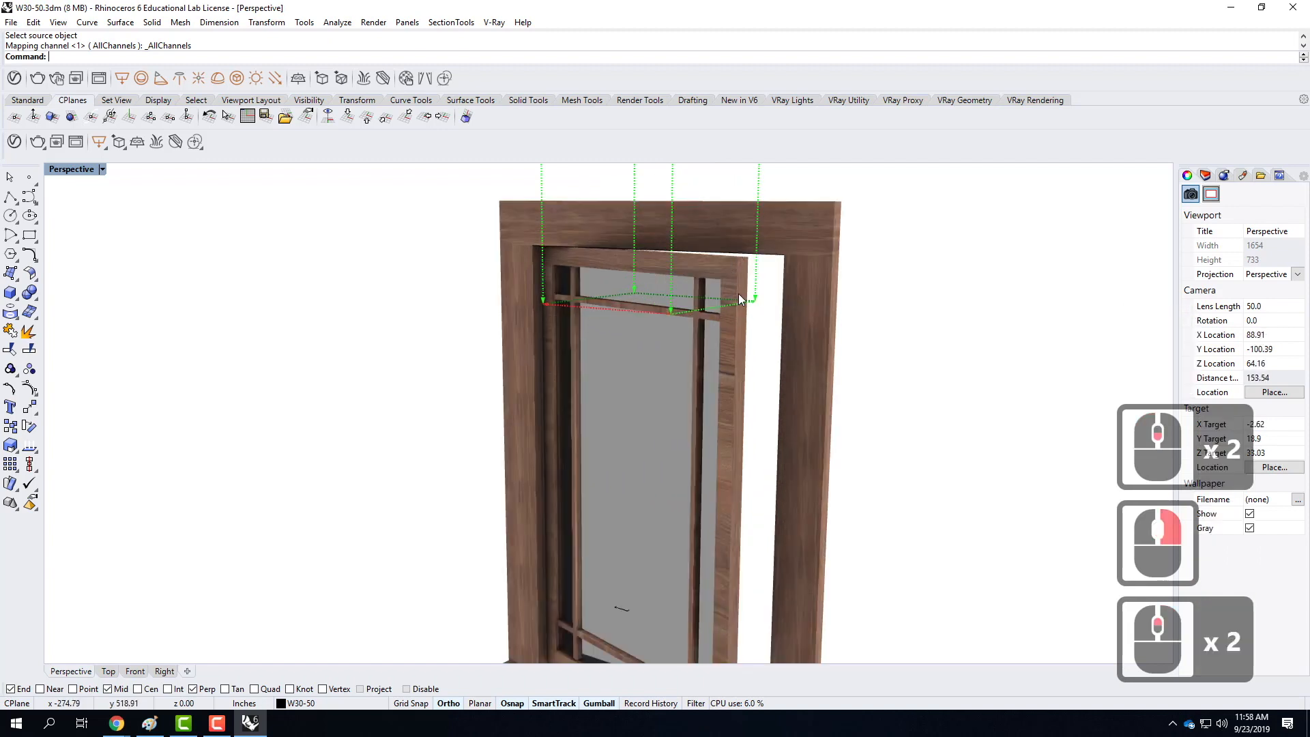
{"action": "scroll", "coordinate": [738, 294], "scroll_direction": "up", "scroll_amount": 2}
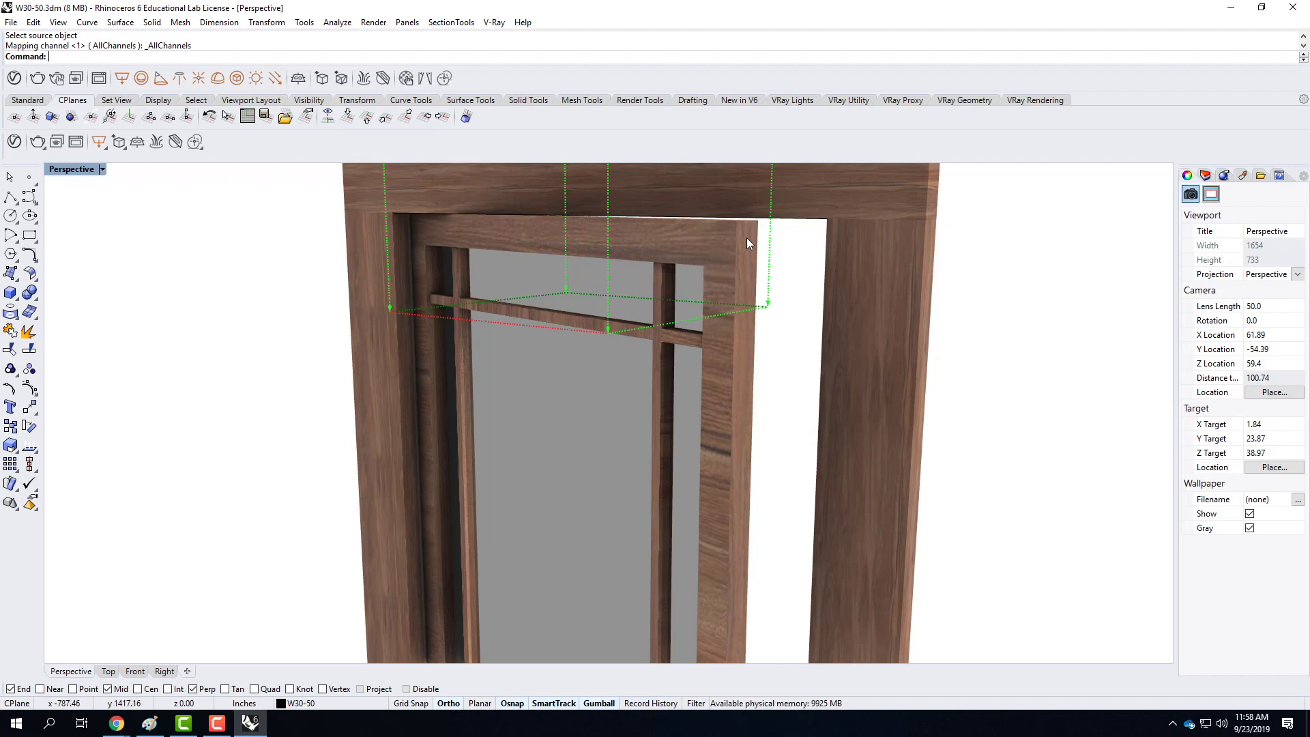
{"action": "left_click", "coordinate": [724, 352]}
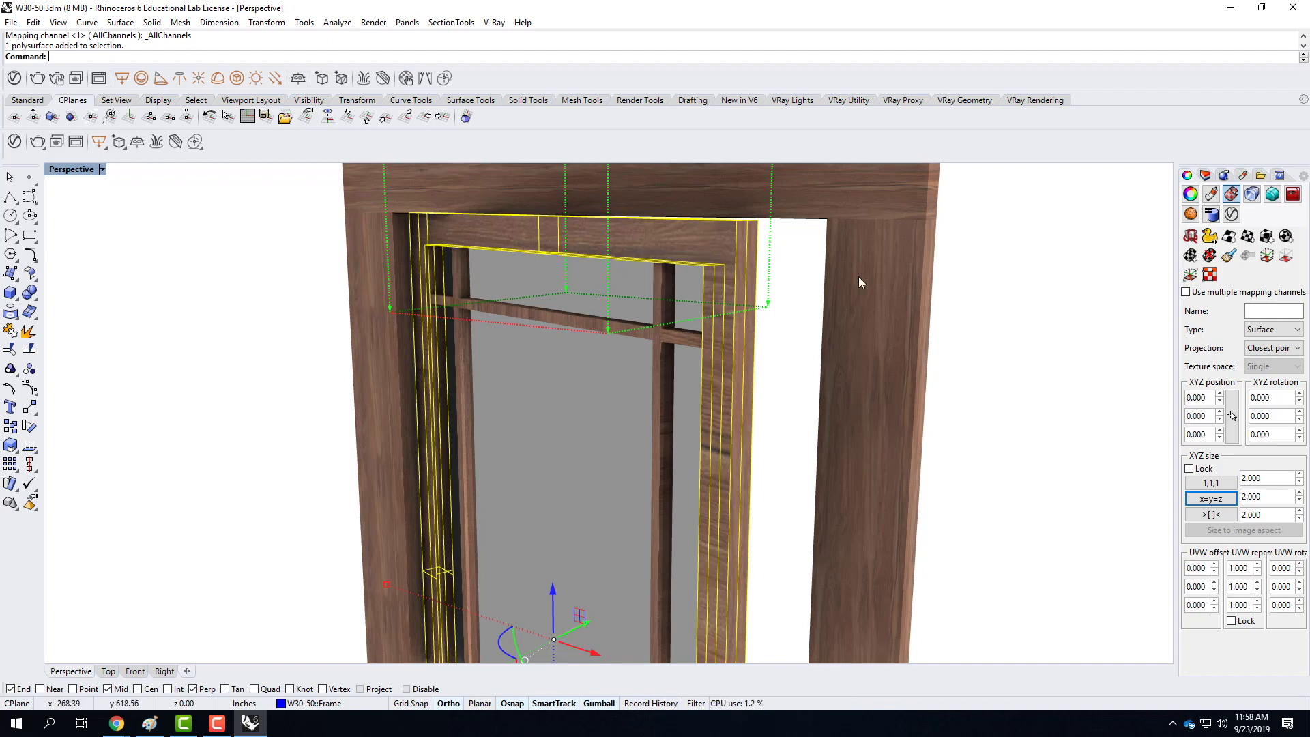
{"action": "left_click", "coordinate": [1205, 177]}
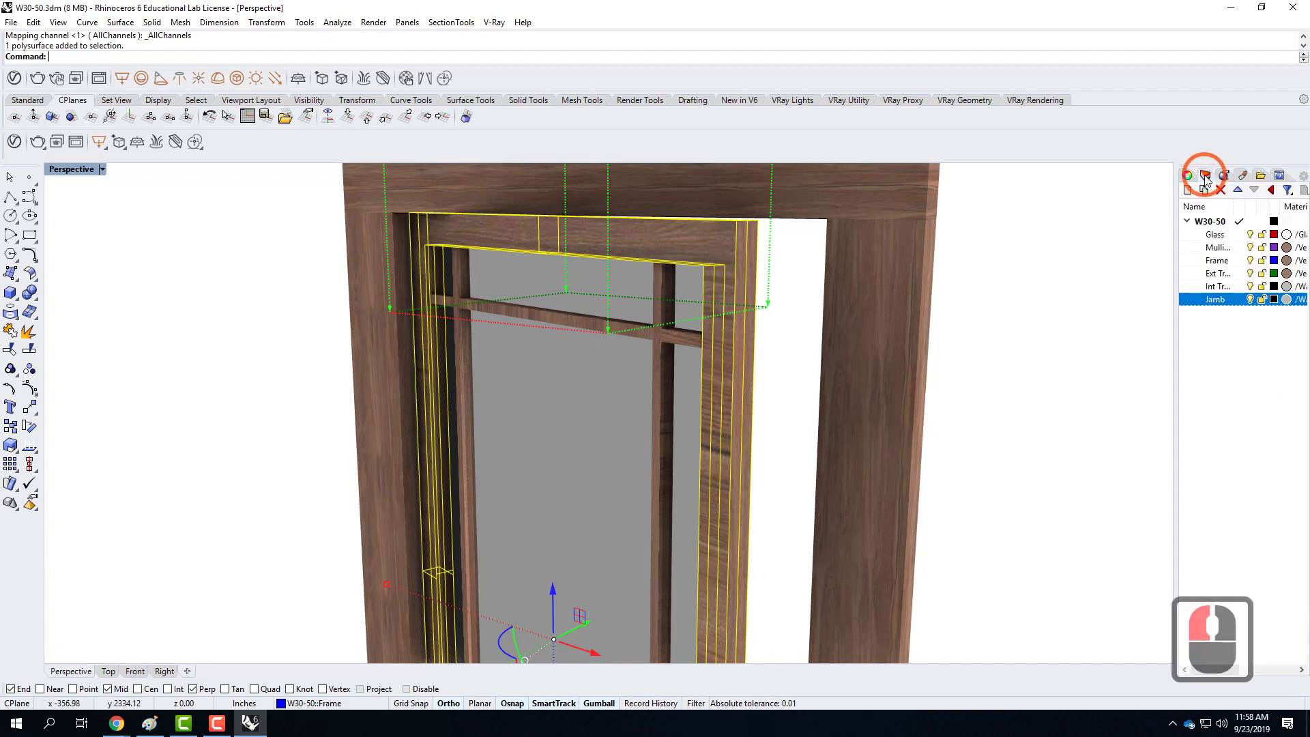
Step: Open the V-Ray Asset Editor and add Plastic SSS 01 White from the Plastic library category to the scene materials
{"action": "left_click", "coordinate": [15, 79]}
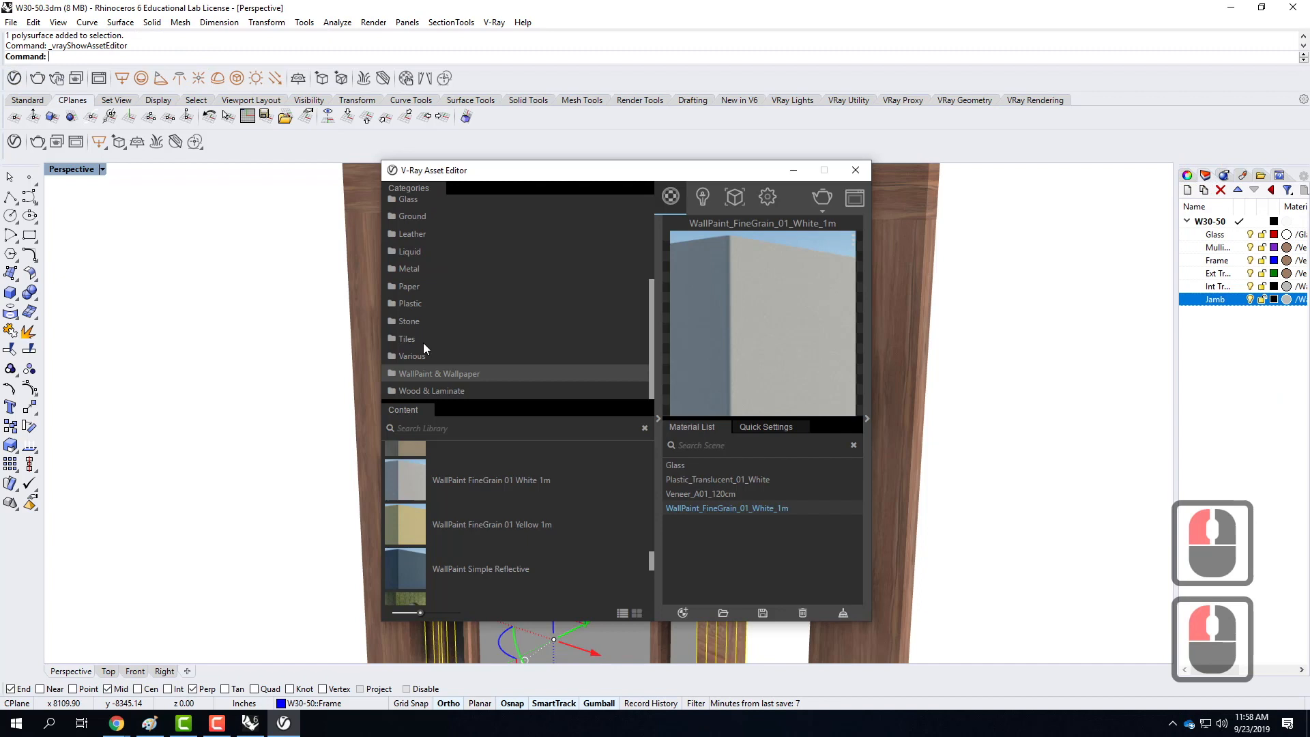
{"action": "scroll", "coordinate": [437, 369], "scroll_direction": "down", "scroll_amount": 4}
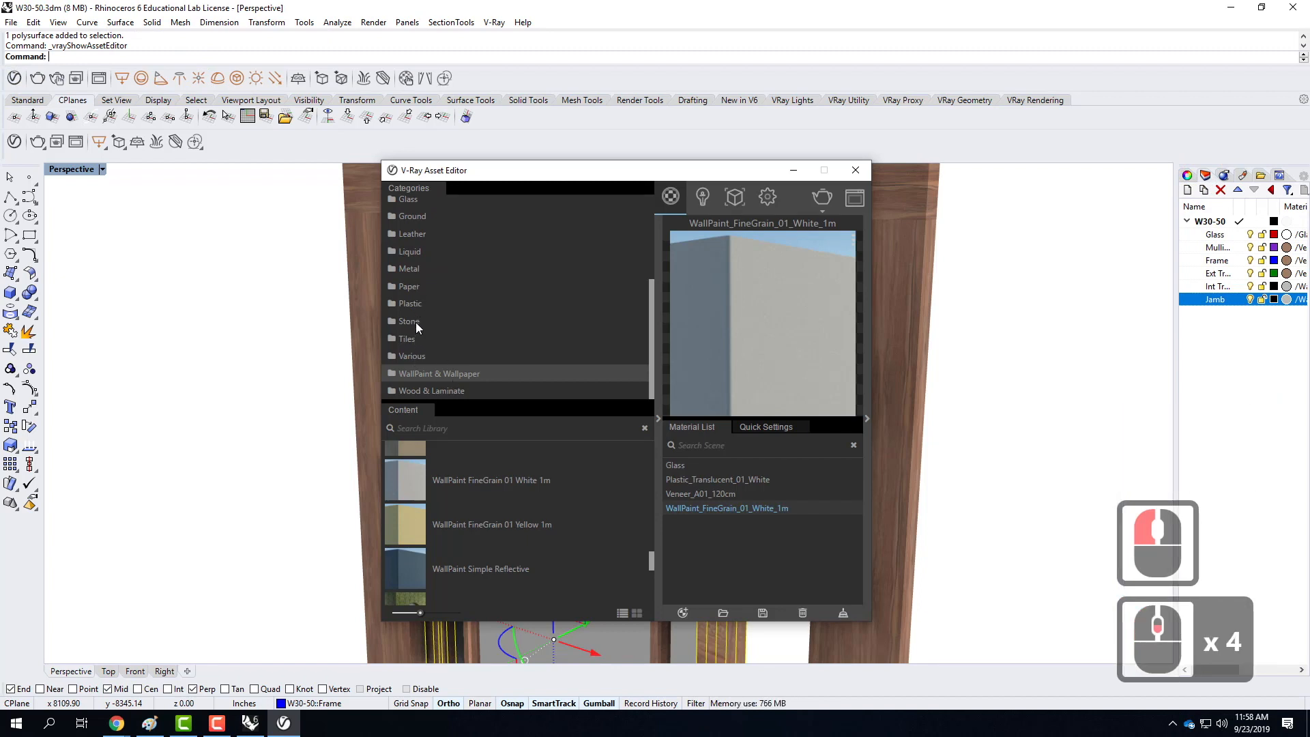
{"action": "scroll", "coordinate": [416, 319], "scroll_direction": "up", "scroll_amount": 2}
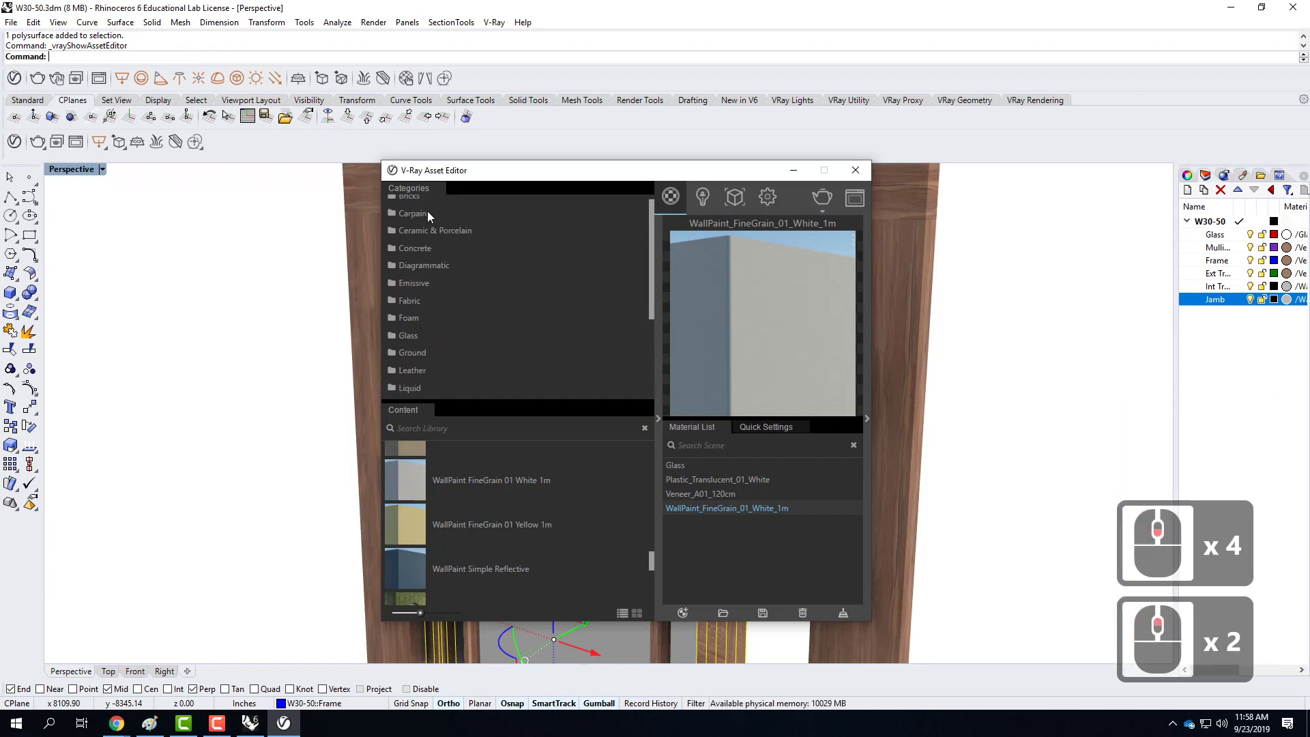
{"action": "scroll", "coordinate": [446, 355], "scroll_direction": "down", "scroll_amount": 1}
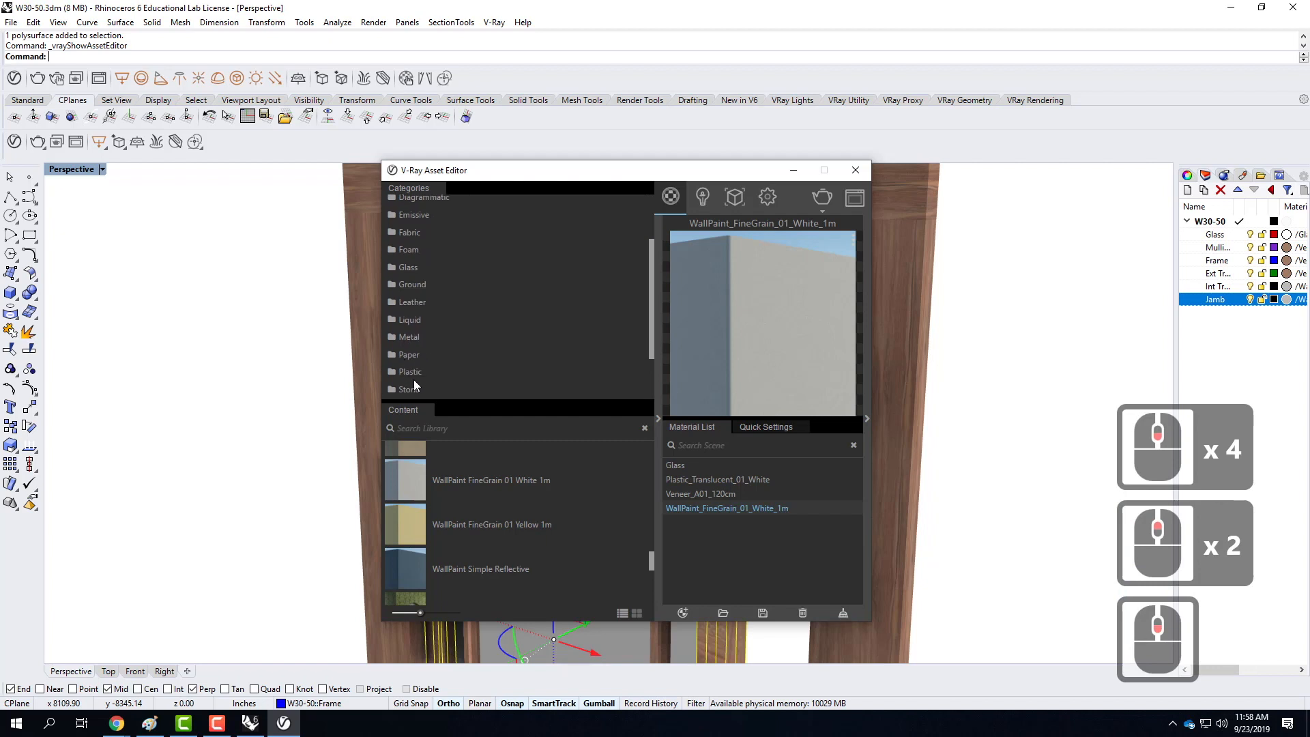
{"action": "left_click", "coordinate": [415, 372]}
{"action": "scroll", "coordinate": [509, 536], "scroll_direction": "down", "scroll_amount": 13}
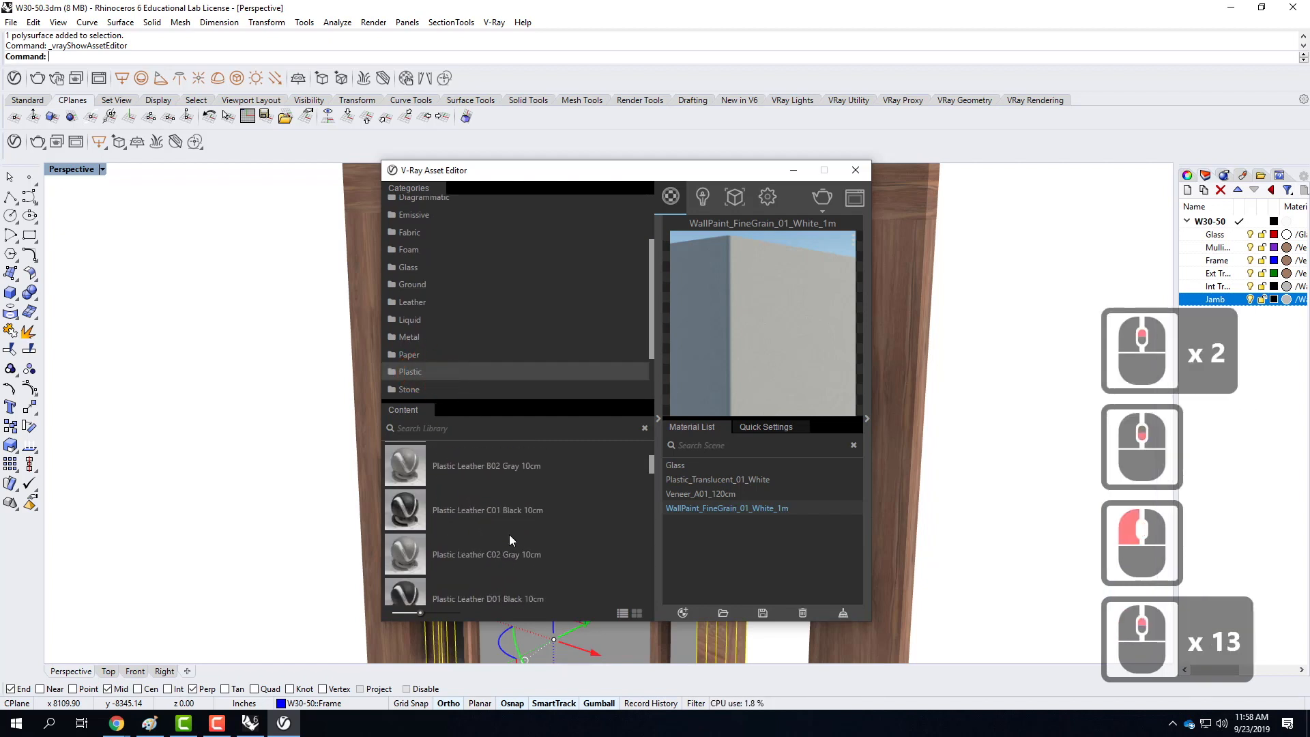
{"action": "scroll", "coordinate": [509, 534], "scroll_direction": "up", "scroll_amount": 7}
{"action": "scroll", "coordinate": [599, 515], "scroll_direction": "down", "scroll_amount": 4}
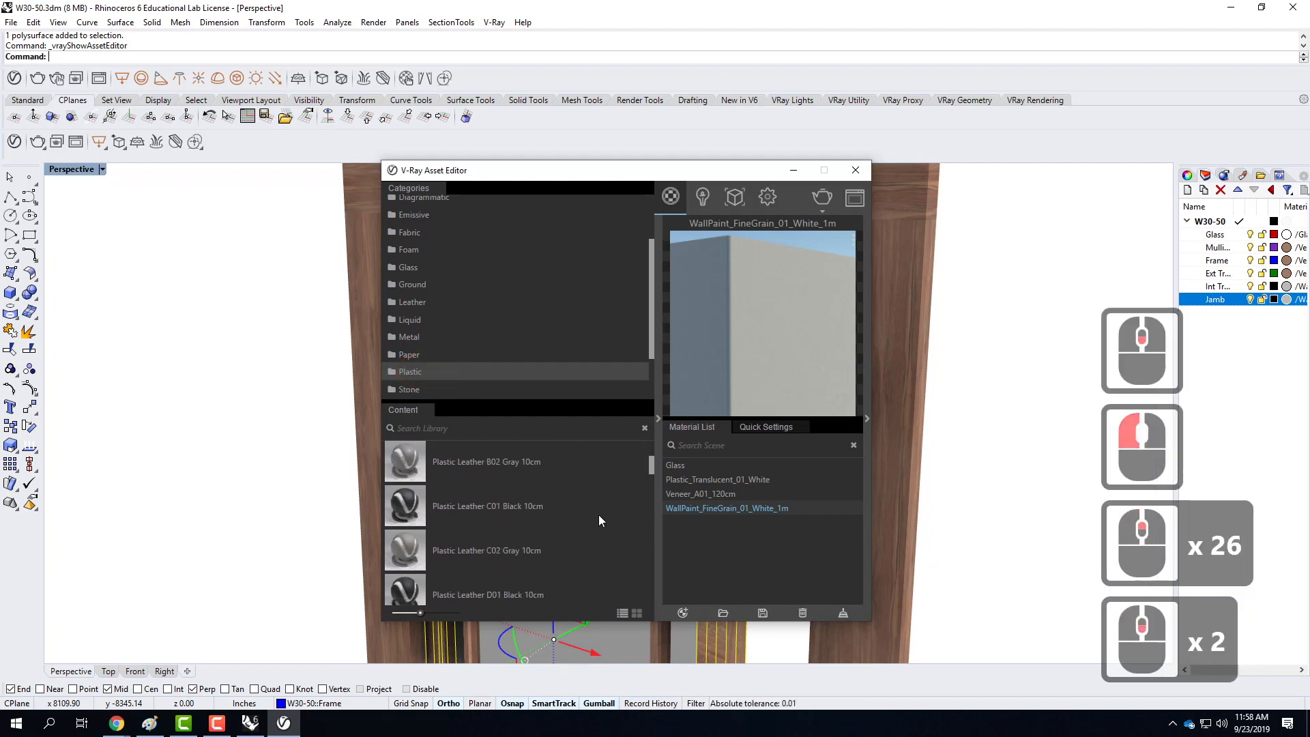
{"action": "scroll", "coordinate": [599, 521], "scroll_direction": "down", "scroll_amount": 4}
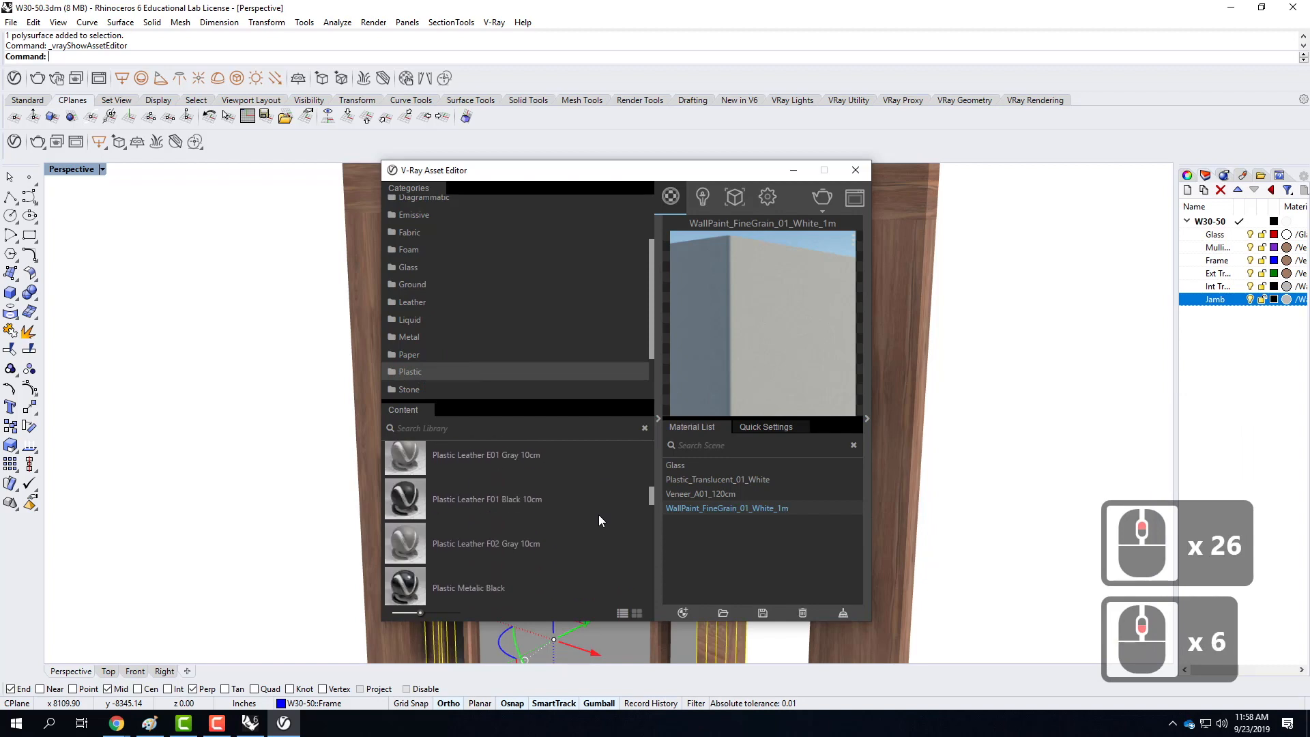
{"action": "scroll", "coordinate": [599, 517], "scroll_direction": "down", "scroll_amount": 3}
{"action": "scroll", "coordinate": [599, 519], "scroll_direction": "down", "scroll_amount": 4}
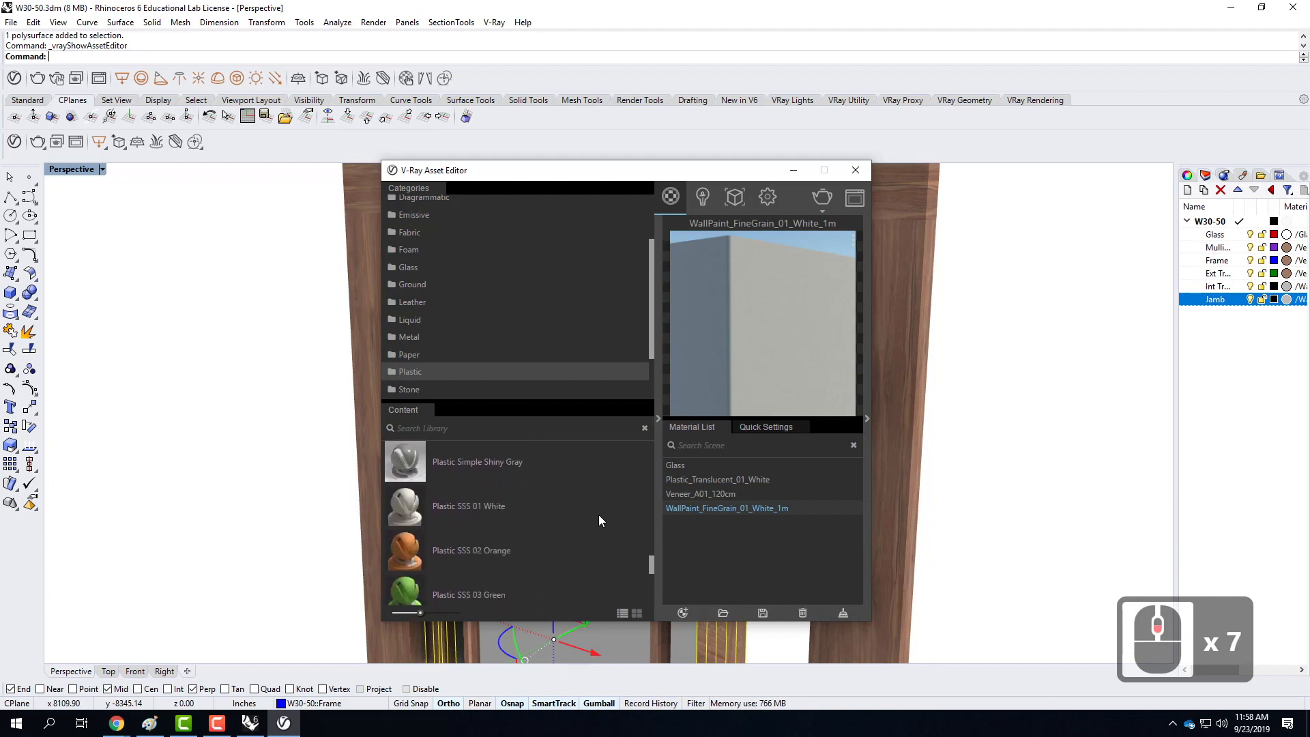
{"action": "scroll", "coordinate": [600, 516], "scroll_direction": "down", "scroll_amount": 1}
{"action": "scroll", "coordinate": [598, 516], "scroll_direction": "up", "scroll_amount": 1}
{"action": "left_click_drag", "start_coordinate": [437, 506], "coordinate": [735, 544]}
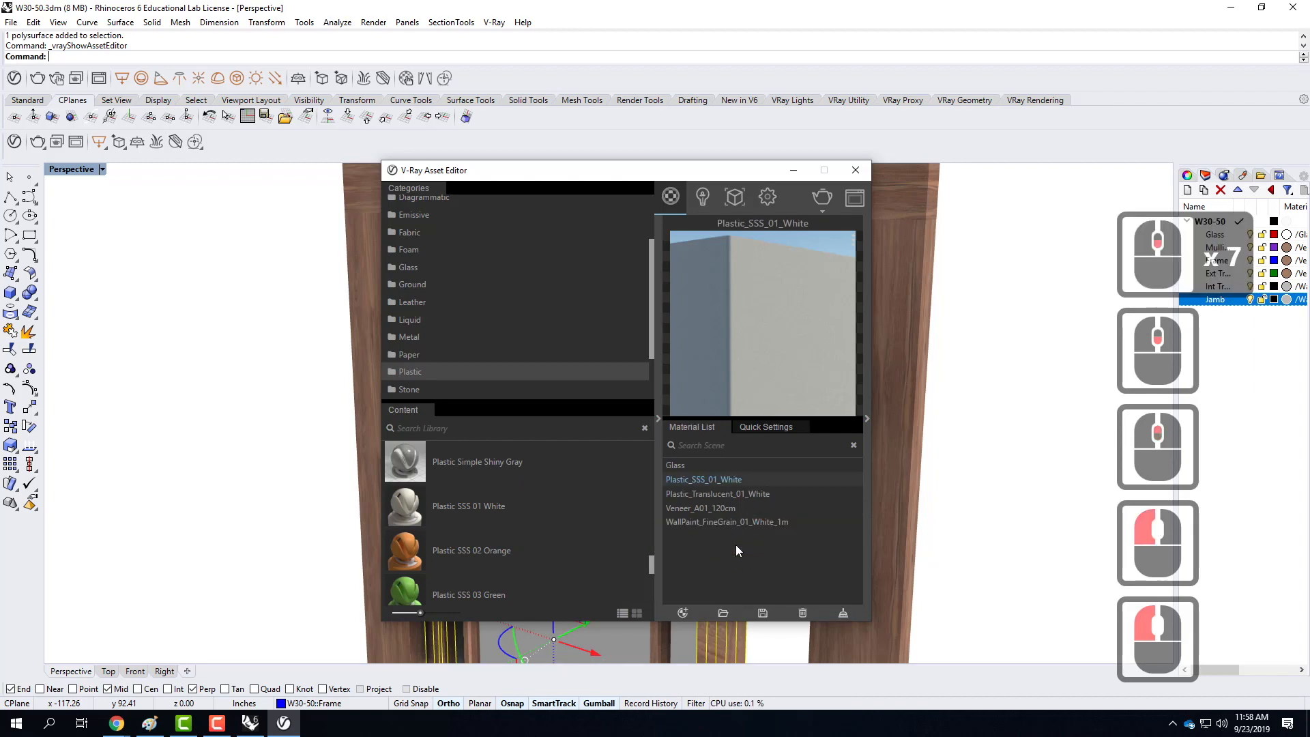
Step: Apply Plastic_SSS_01_White to the W30-50::Frame and W30-50::Mullions layers, and close the V-Ray Asset Editor
{"action": "left_click", "coordinate": [708, 480]}
{"action": "right_click", "coordinate": [708, 481]}
{"action": "mouse_move", "coordinate": [756, 379]}
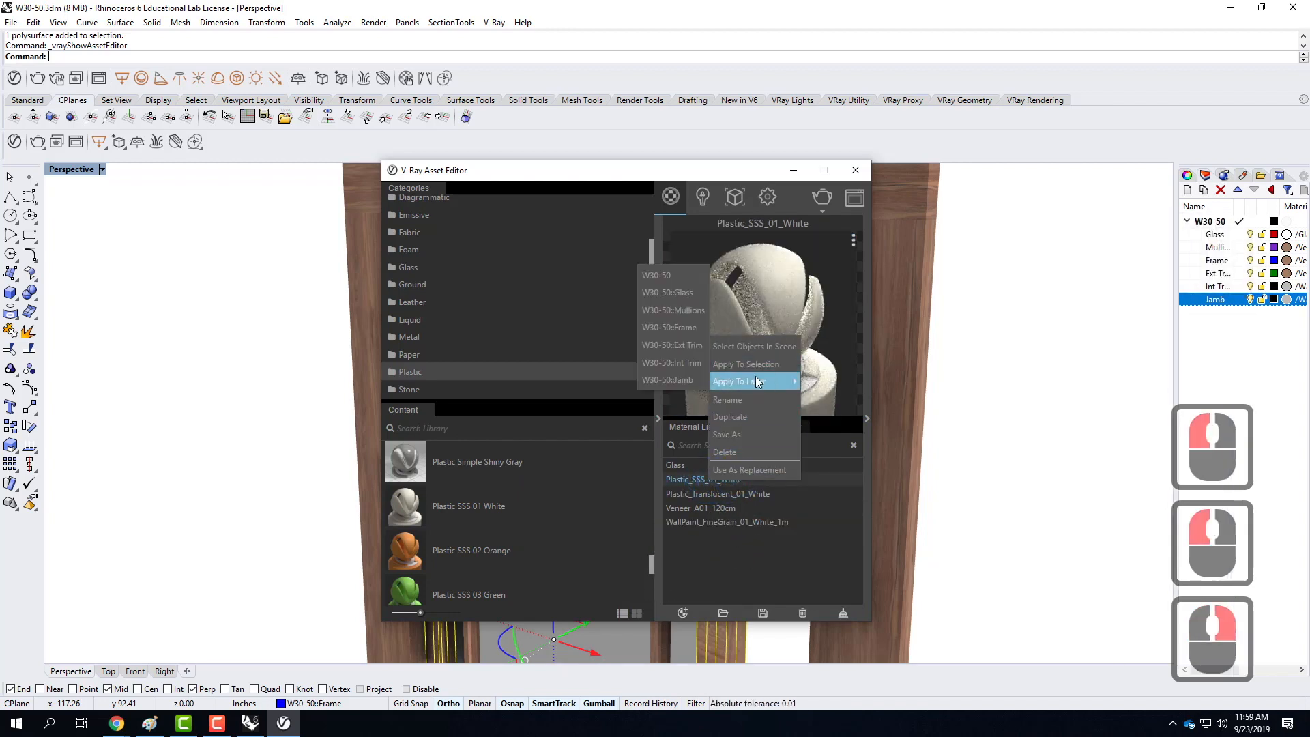
{"action": "left_click", "coordinate": [682, 327]}
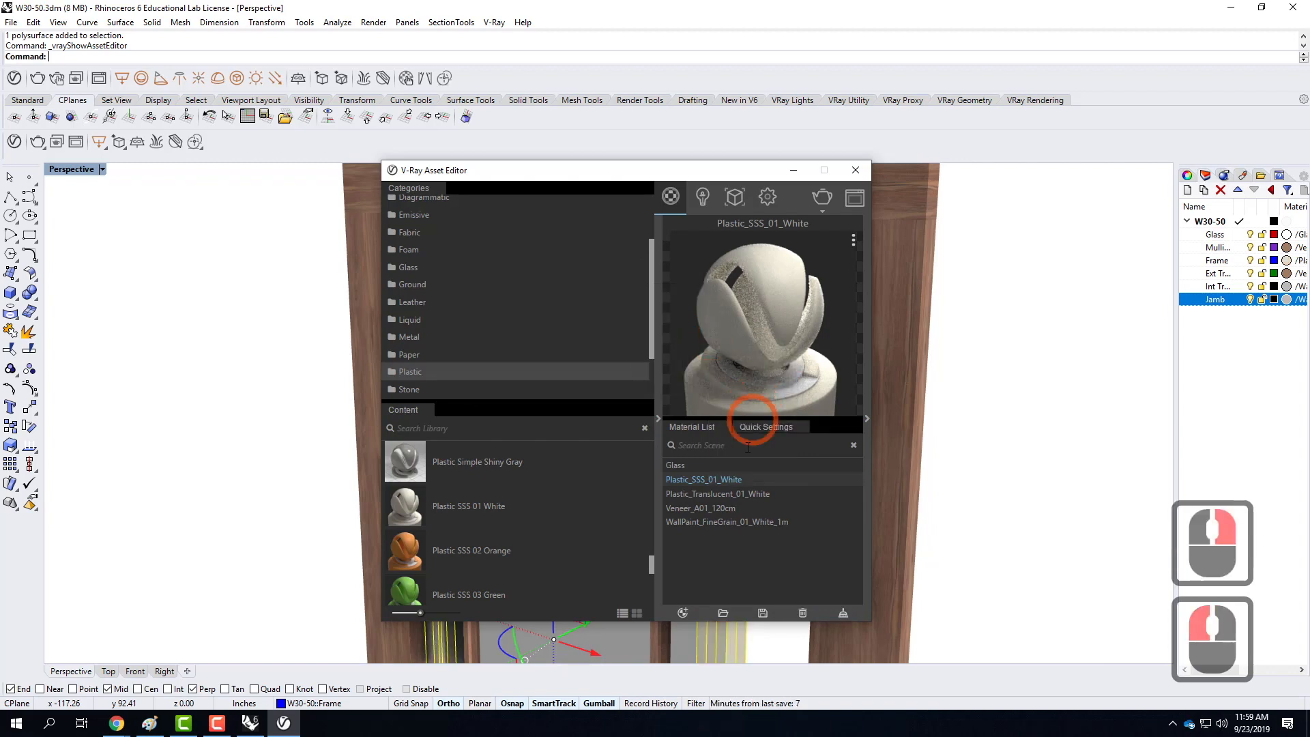
{"action": "right_click", "coordinate": [727, 479]}
{"action": "mouse_move", "coordinate": [780, 380]}
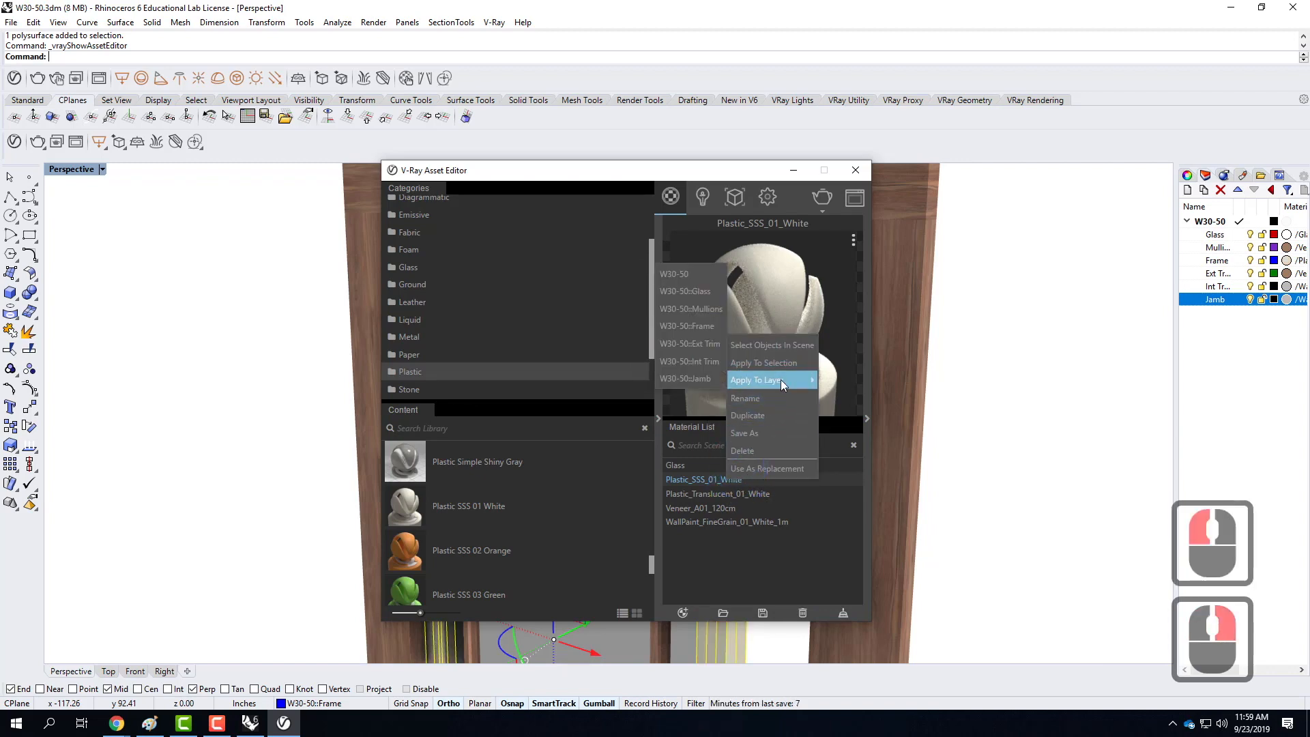
{"action": "left_click", "coordinate": [710, 309]}
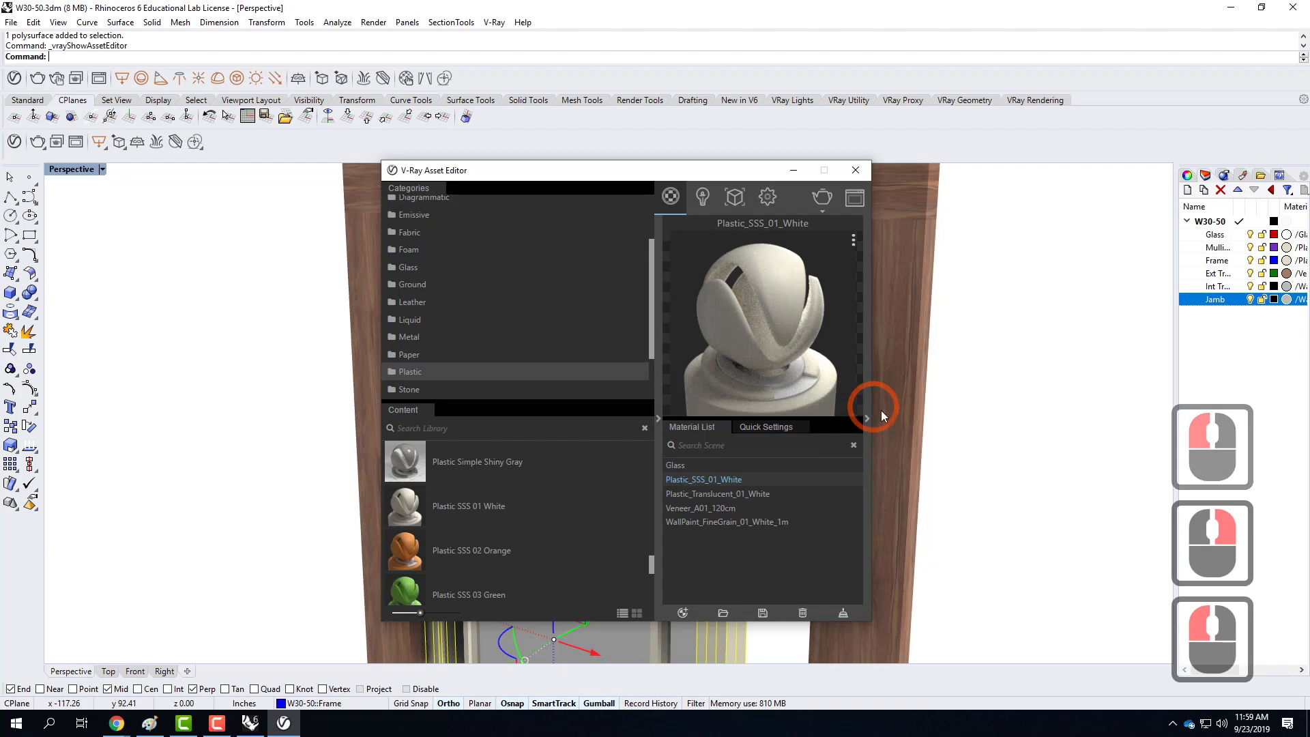
{"action": "left_click", "coordinate": [849, 173]}
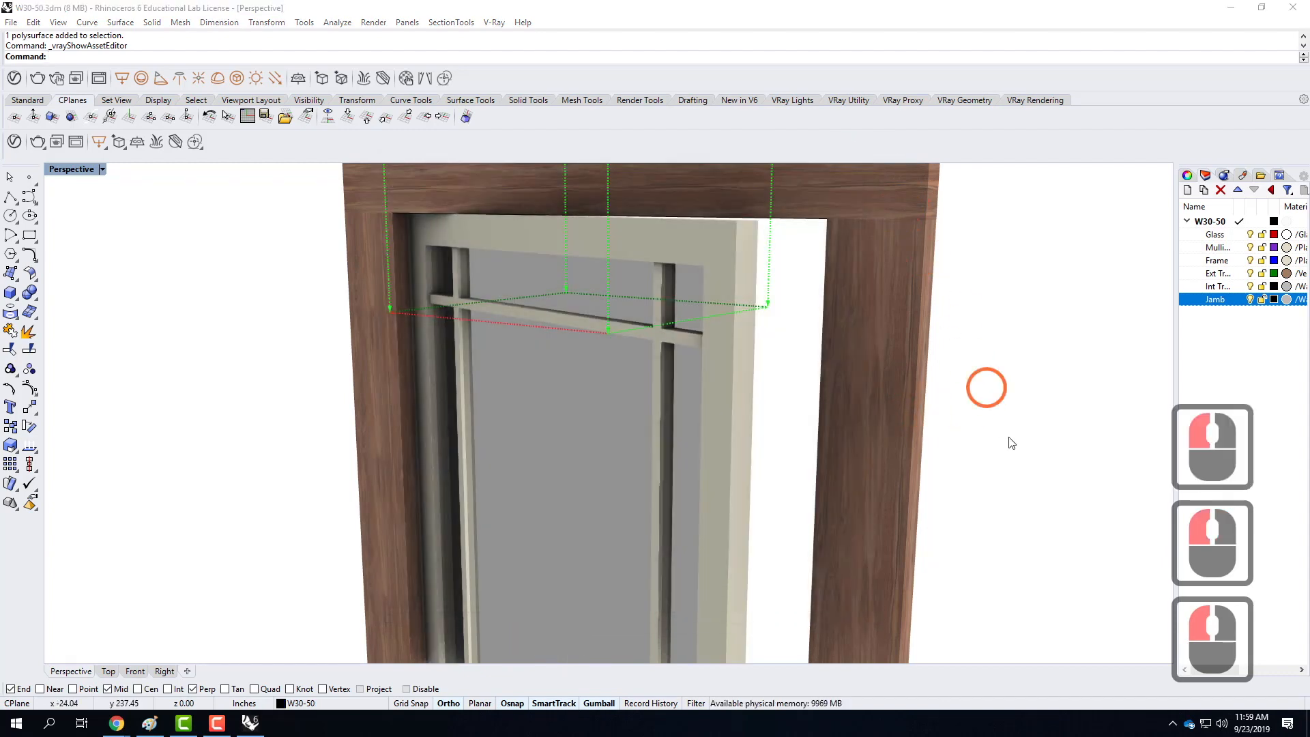
Step: Examine the window from the interior and exterior, checking the jamb, the sash material and the bottom exterior trim
{"action": "left_click", "coordinate": [983, 447]}
{"action": "scroll", "coordinate": [950, 445], "scroll_direction": "down", "scroll_amount": 3}
{"action": "right_click_drag", "start_coordinate": [908, 470], "coordinate": [289, 390]}
{"action": "scroll", "coordinate": [898, 423], "scroll_direction": "down", "scroll_amount": 3}
{"action": "scroll", "coordinate": [341, 411], "scroll_direction": "up", "scroll_amount": 1}
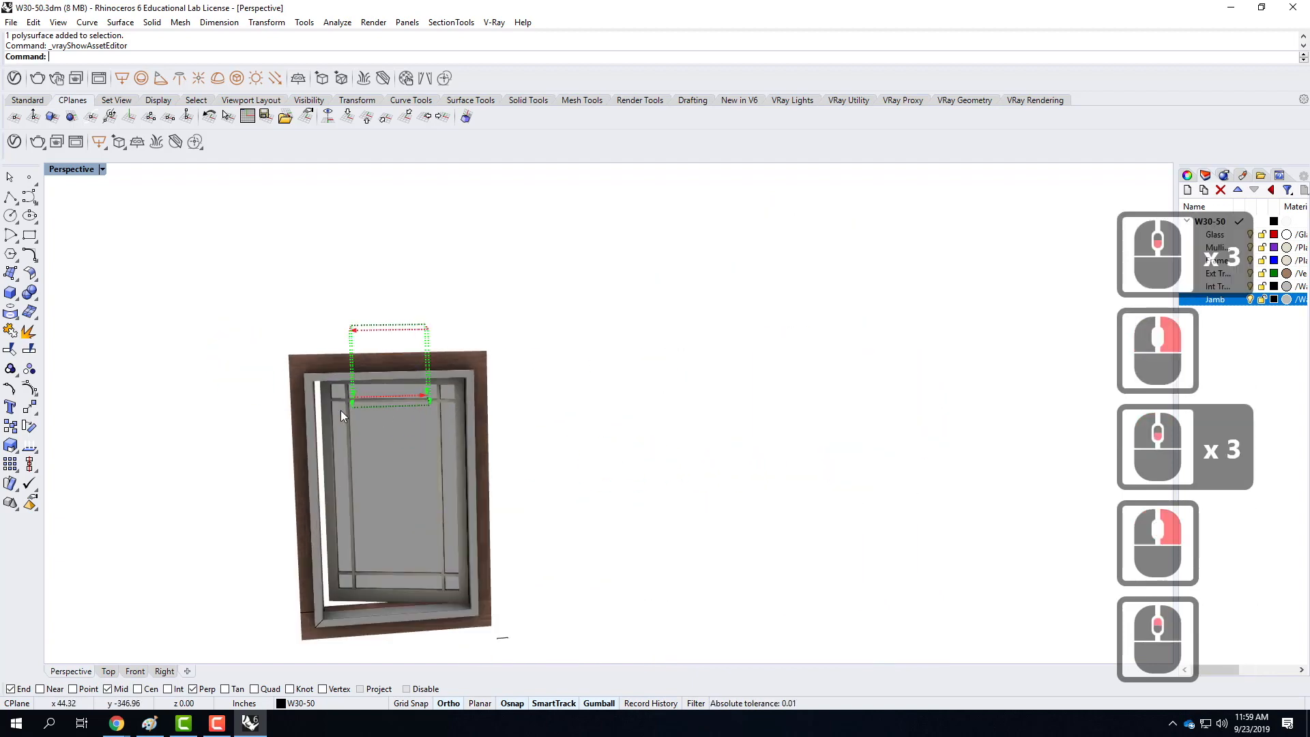
{"action": "scroll", "coordinate": [341, 411], "scroll_direction": "up", "scroll_amount": 3}
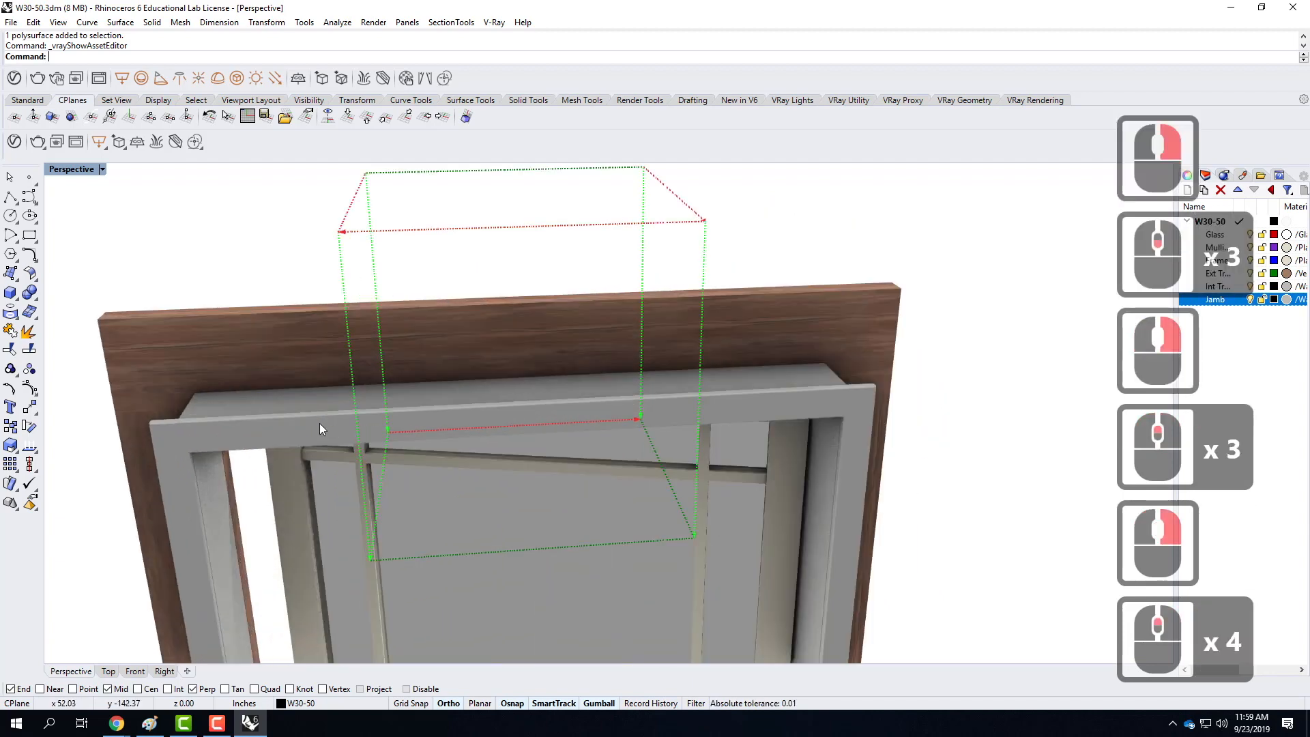
{"action": "left_click", "coordinate": [318, 424]}
{"action": "left_click", "coordinate": [295, 398]}
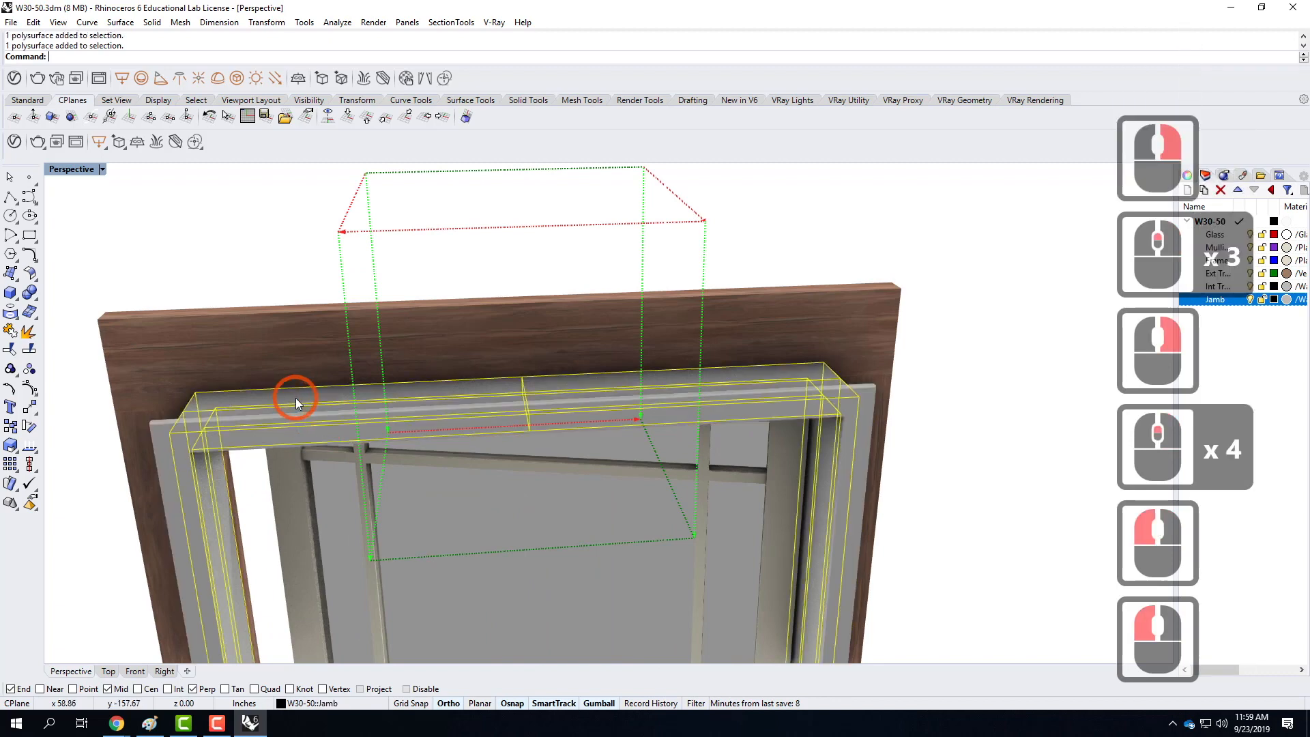
{"action": "scroll", "coordinate": [337, 399], "scroll_direction": "down", "scroll_amount": 4}
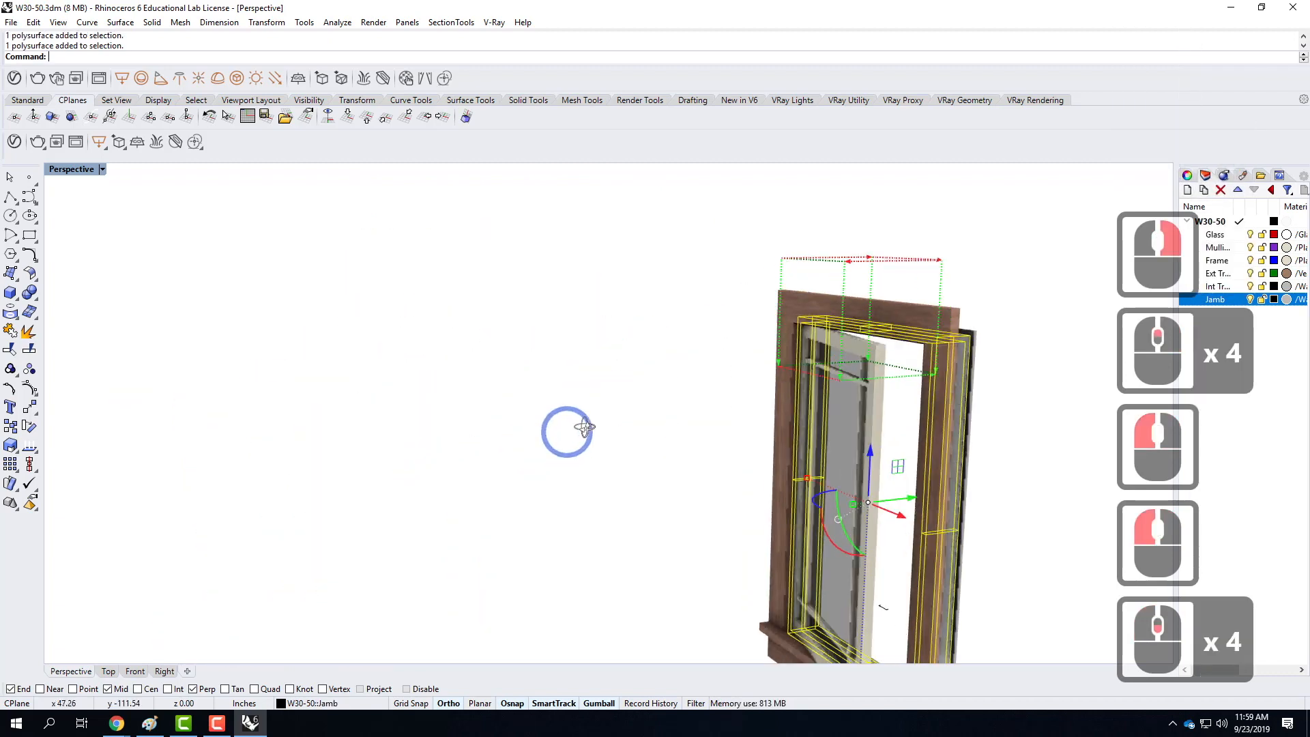
{"action": "right_click_drag", "start_coordinate": [580, 427], "coordinate": [530, 395]}
{"action": "scroll", "coordinate": [614, 453], "scroll_direction": "down", "scroll_amount": 4}
{"action": "scroll", "coordinate": [678, 565], "scroll_direction": "up", "scroll_amount": 8}
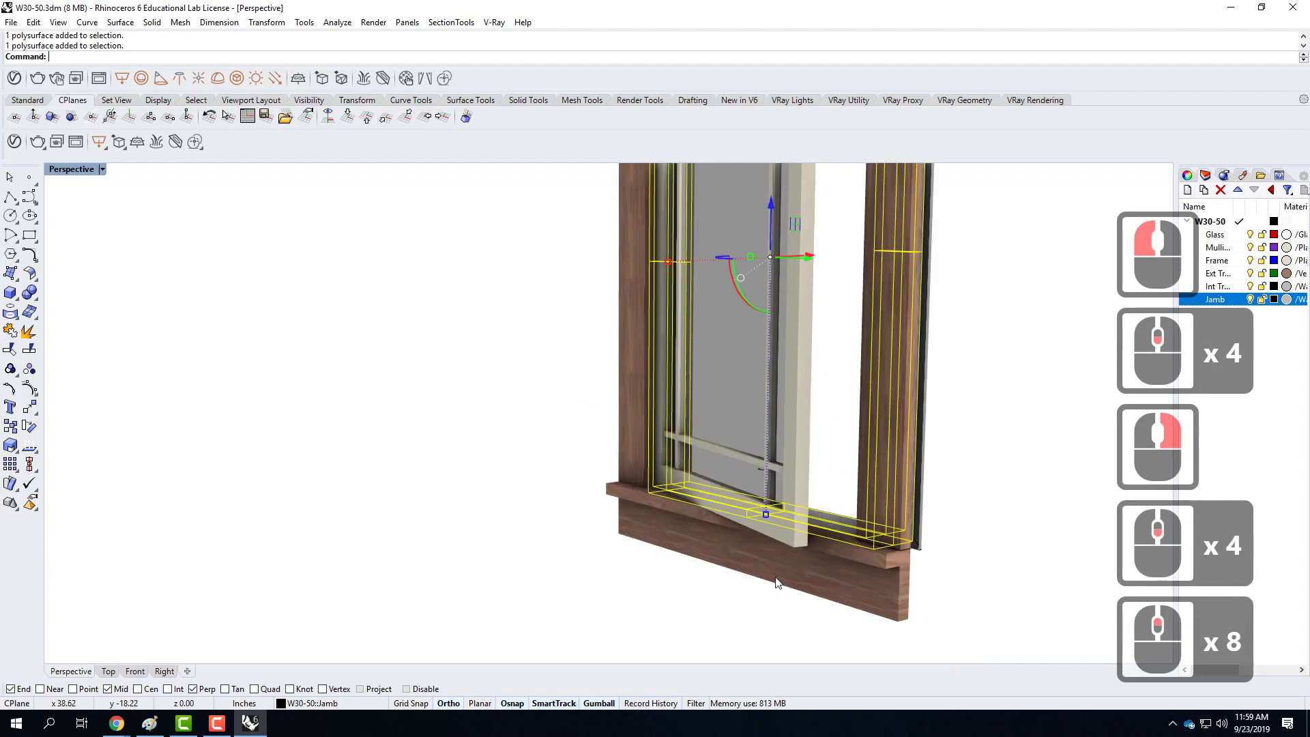
{"action": "scroll", "coordinate": [904, 527], "scroll_direction": "up", "scroll_amount": 1}
Step: Match the texture mapping of the projecting sill to the exterior trim board beneath it, using all channels
{"action": "left_click", "coordinate": [907, 500]}
{"action": "scroll", "coordinate": [512, 504], "scroll_direction": "up", "scroll_amount": 1}
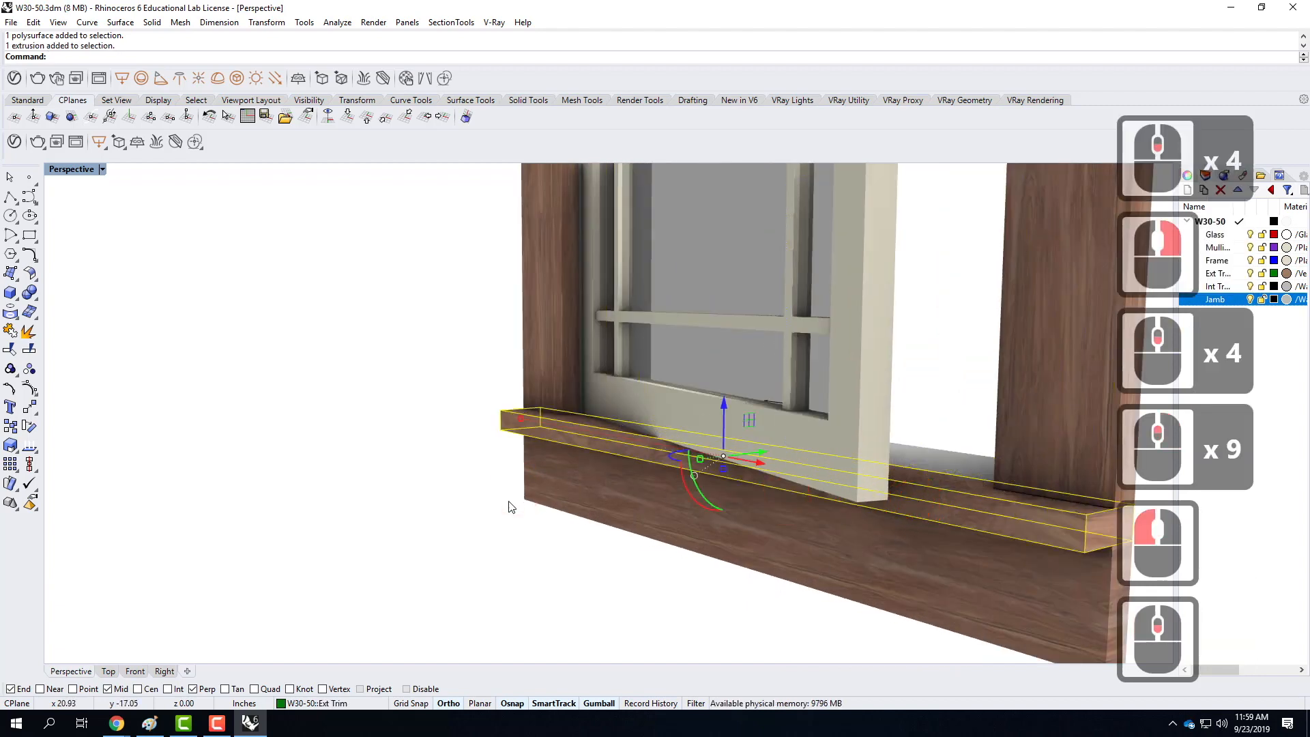
{"action": "scroll", "coordinate": [698, 511], "scroll_direction": "down", "scroll_amount": 3}
{"action": "scroll", "coordinate": [690, 507], "scroll_direction": "up", "scroll_amount": 2}
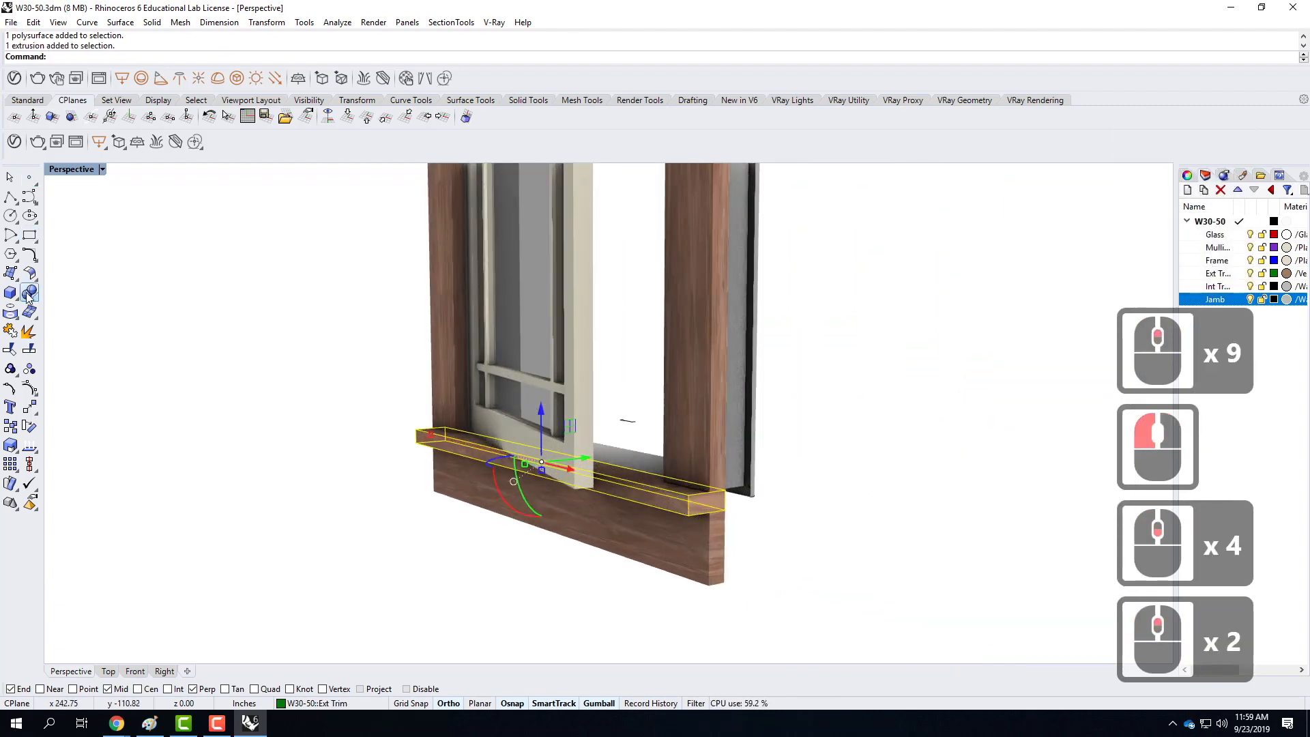
{"action": "left_click", "coordinate": [1189, 175]}
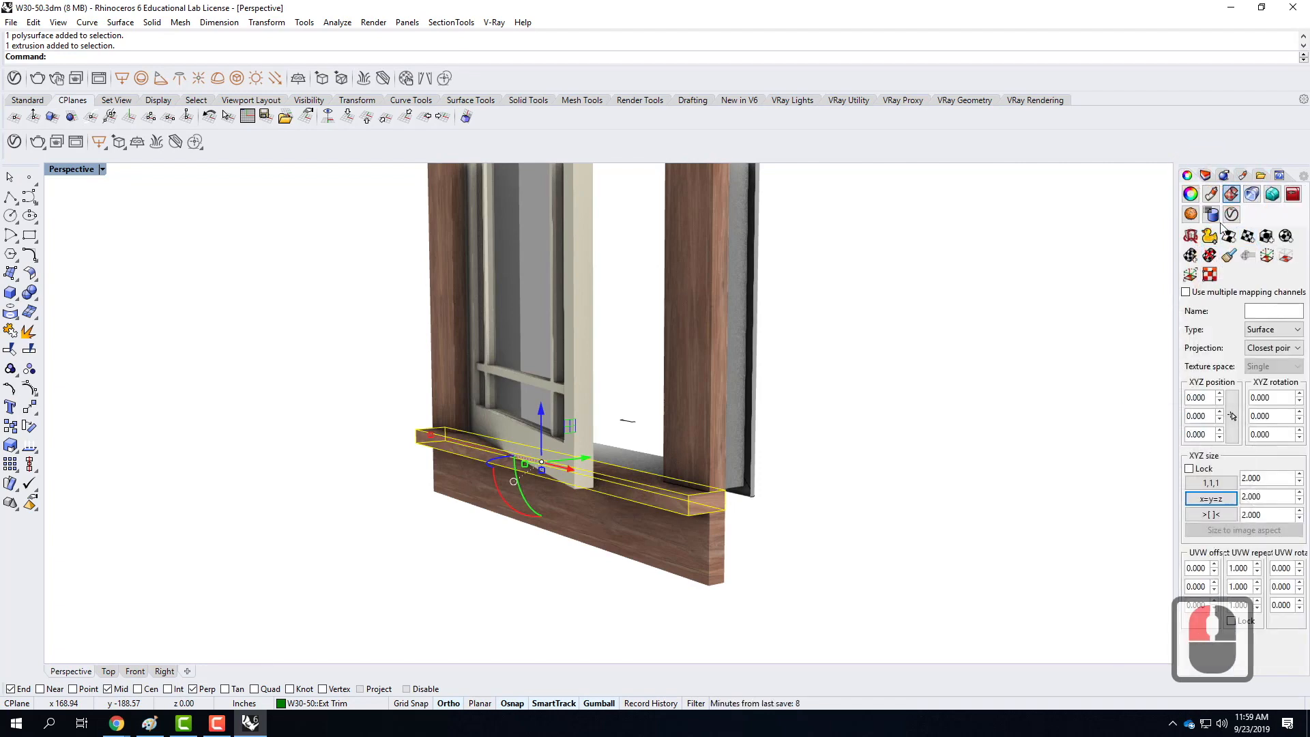
{"action": "left_click", "coordinate": [1229, 255]}
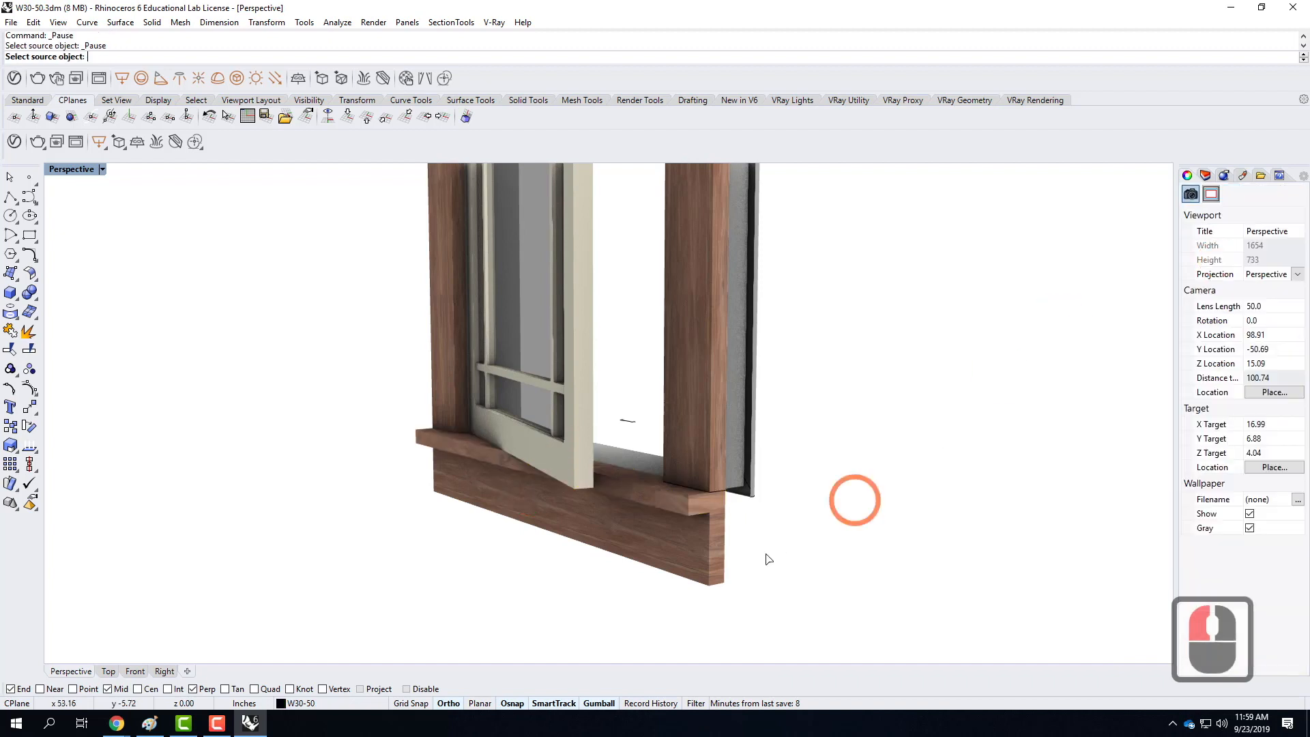
{"action": "left_click", "coordinate": [660, 542]}
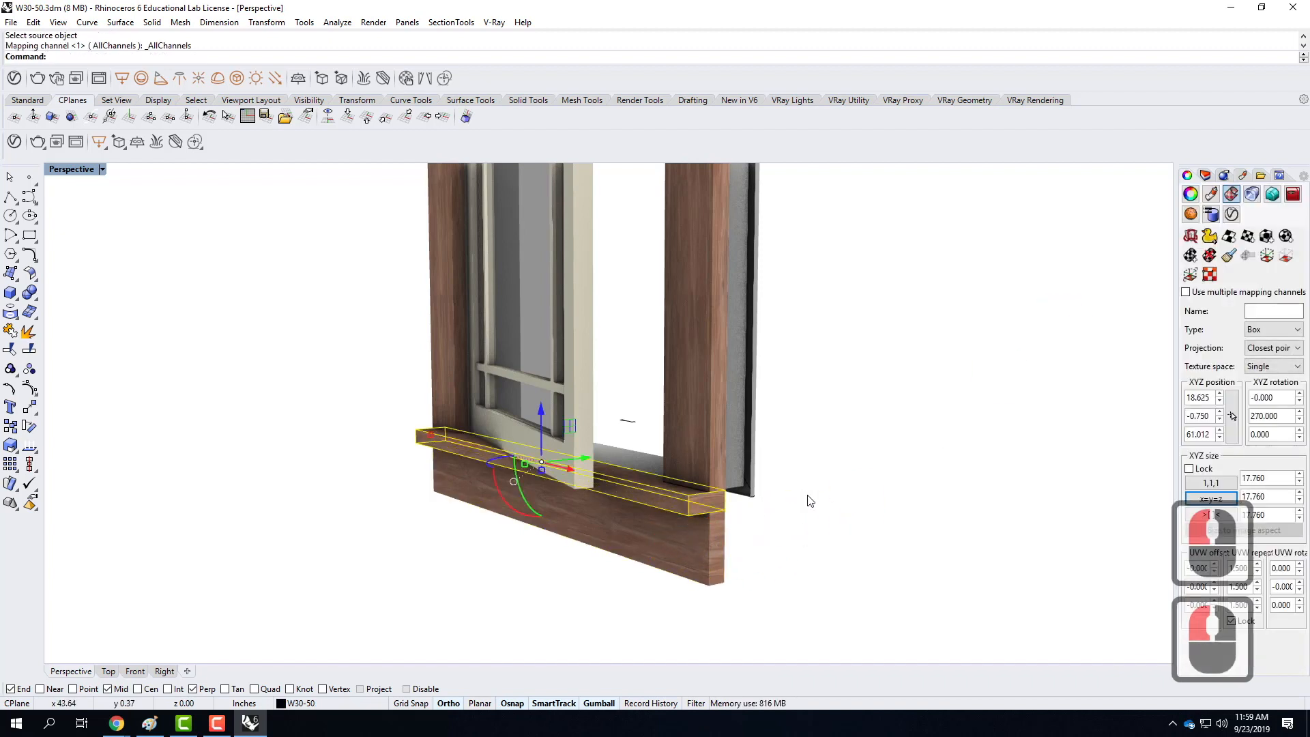
Step: Show the sill's mapping widget and rotate it 90 degrees about X, checking the wood grain on the sill
{"action": "left_click", "coordinate": [1268, 257]}
{"action": "left_click", "coordinate": [615, 461]}
{"action": "scroll", "coordinate": [532, 600], "scroll_direction": "down", "scroll_amount": 4}
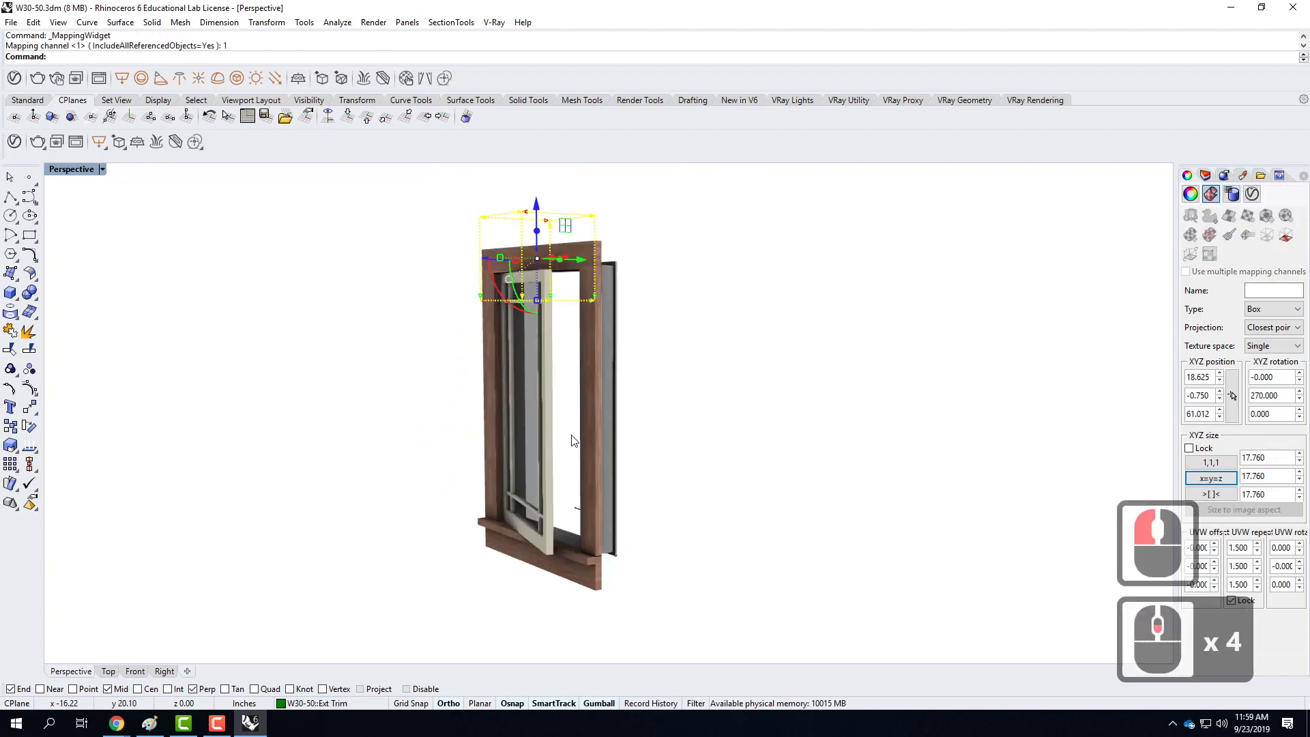
{"action": "scroll", "coordinate": [505, 276], "scroll_direction": "up", "scroll_amount": 2}
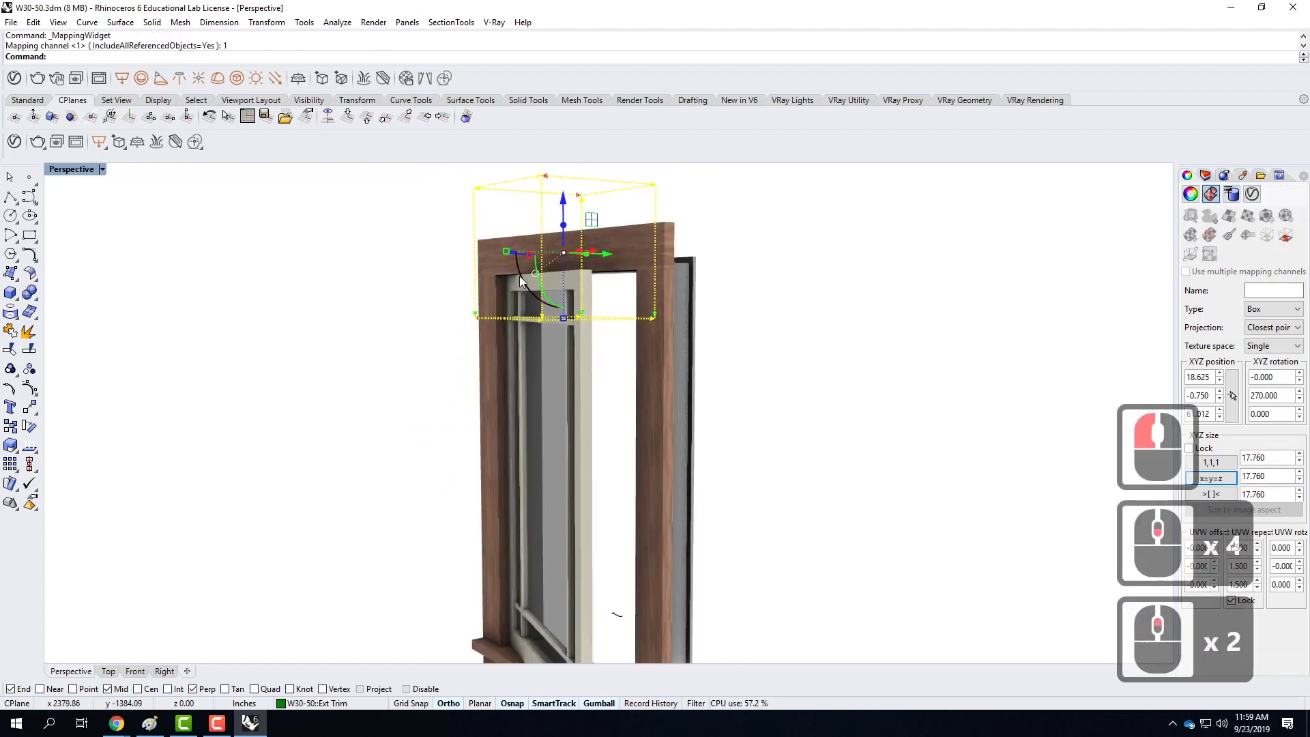
{"action": "left_click_drag", "start_coordinate": [522, 275], "coordinate": [585, 332]}
{"action": "scroll", "coordinate": [665, 244], "scroll_direction": "down", "scroll_amount": 3}
{"action": "scroll", "coordinate": [683, 469], "scroll_direction": "up", "scroll_amount": 5}
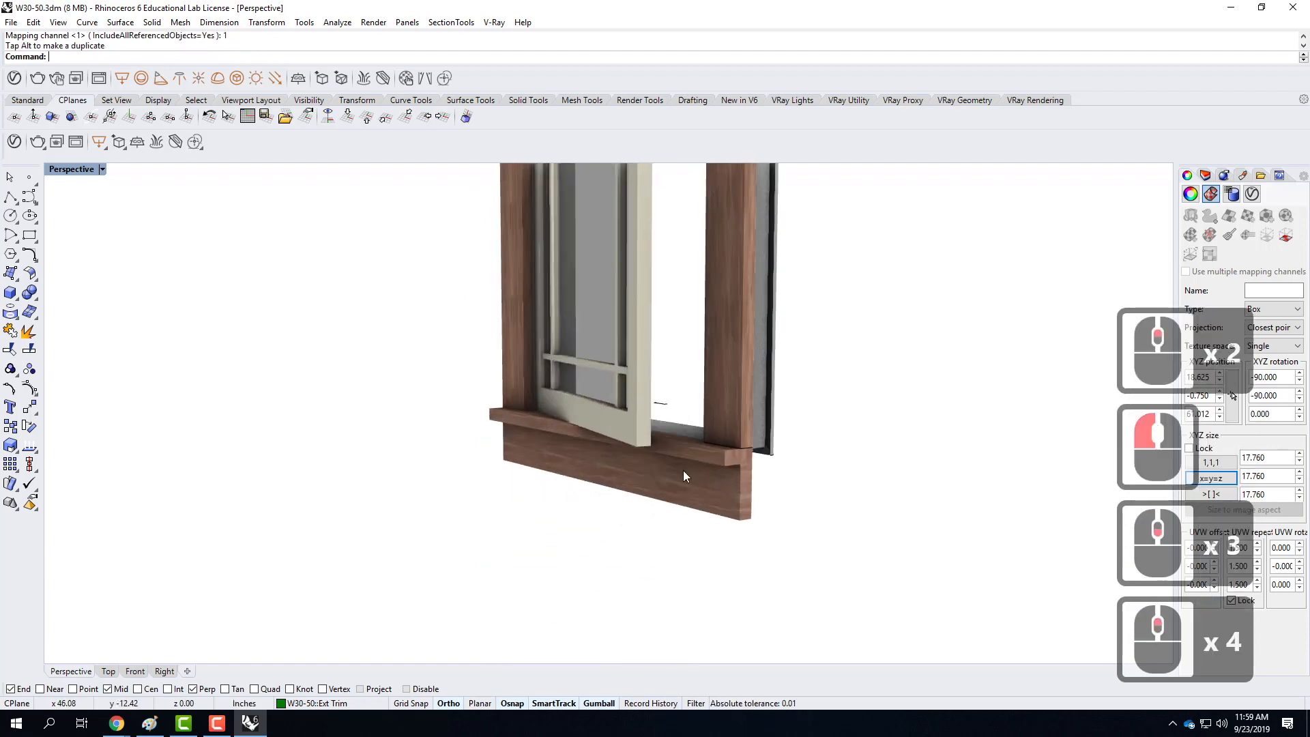
{"action": "scroll", "coordinate": [686, 453], "scroll_direction": "up", "scroll_amount": 3}
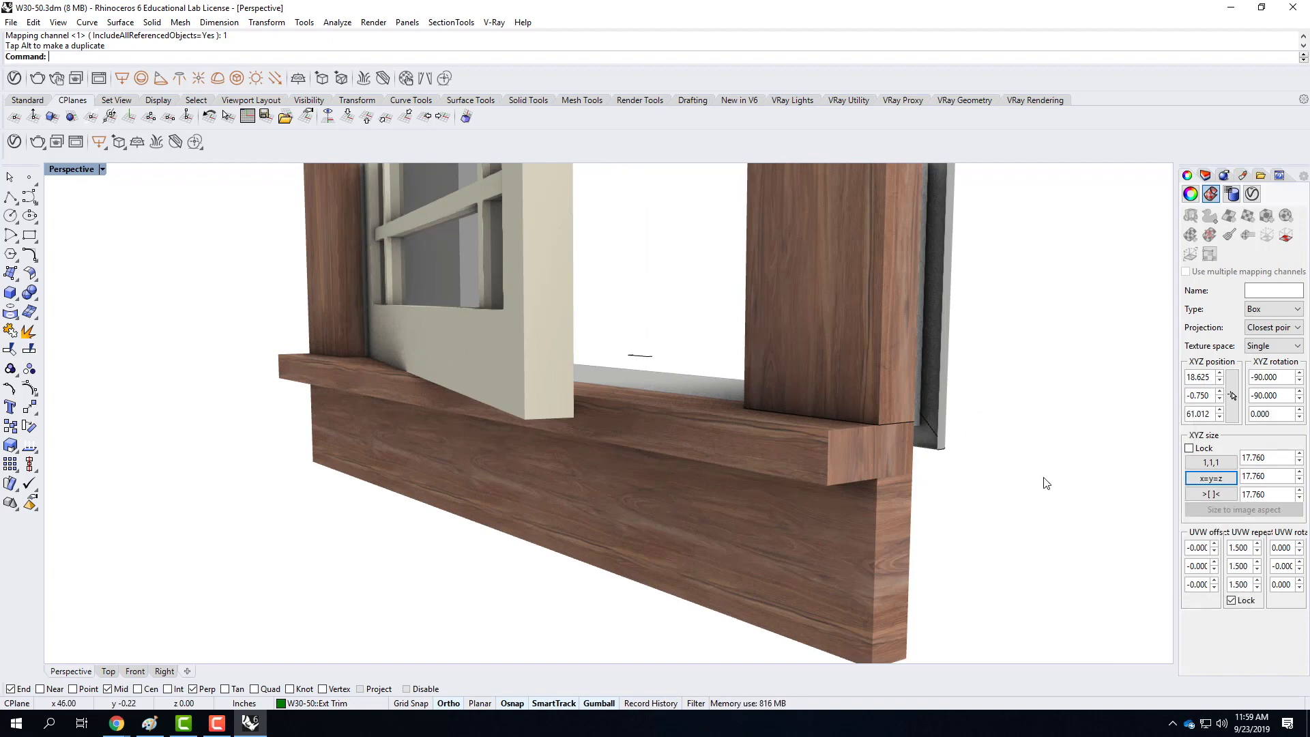
Step: Deselect the mapping widget, frame the whole window in the perspective view, and save the W30-50 model
{"action": "scroll", "coordinate": [1043, 476], "scroll_direction": "down", "scroll_amount": 9}
{"action": "scroll", "coordinate": [780, 492], "scroll_direction": "up", "scroll_amount": 1}
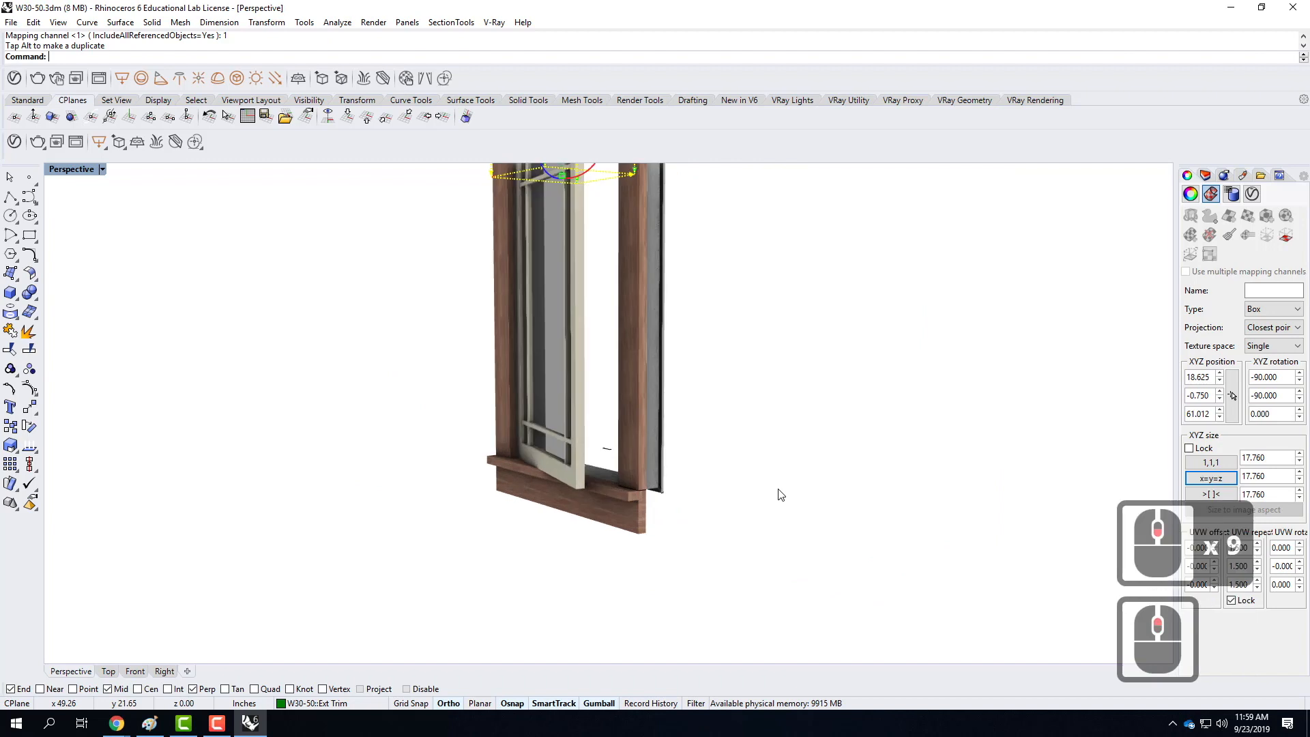
{"action": "left_click", "coordinate": [772, 482]}
{"action": "scroll", "coordinate": [600, 588], "scroll_direction": "down", "scroll_amount": 4}
{"action": "scroll", "coordinate": [632, 358], "scroll_direction": "up", "scroll_amount": 3}
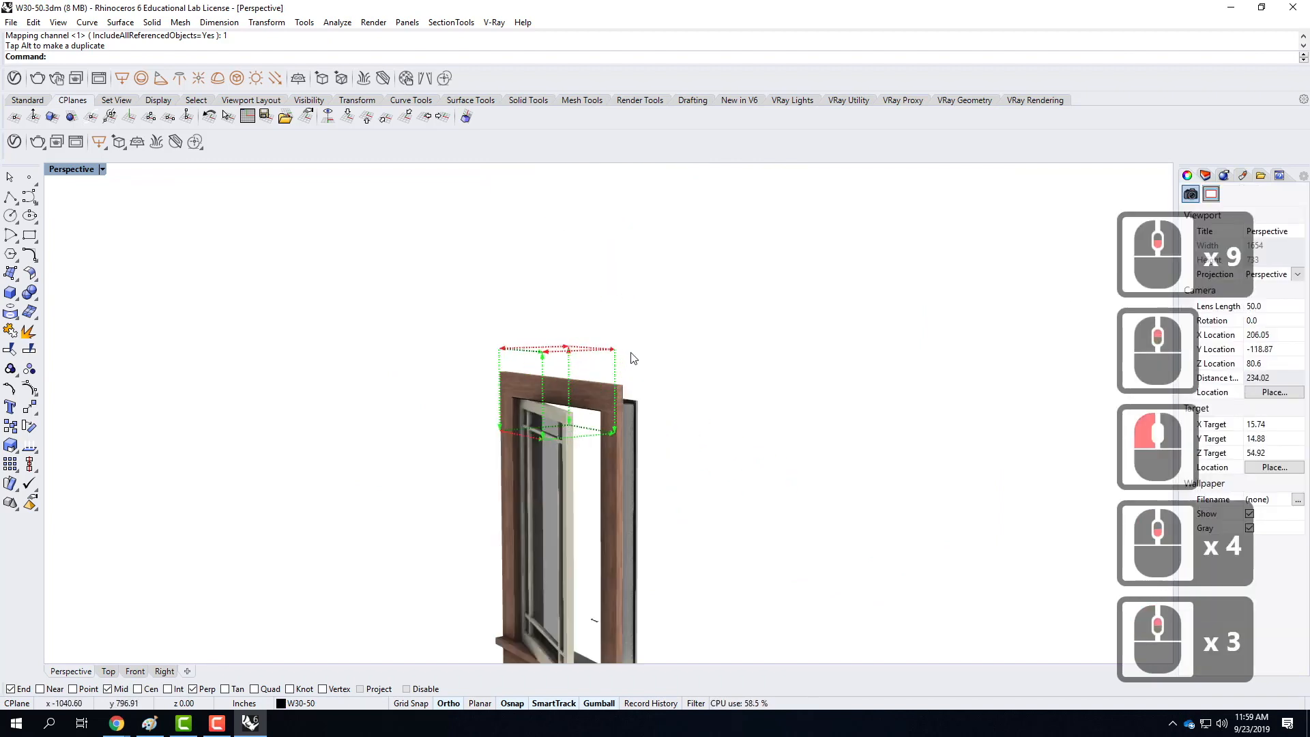
{"action": "scroll", "coordinate": [351, 199], "scroll_direction": "down", "scroll_amount": 2}
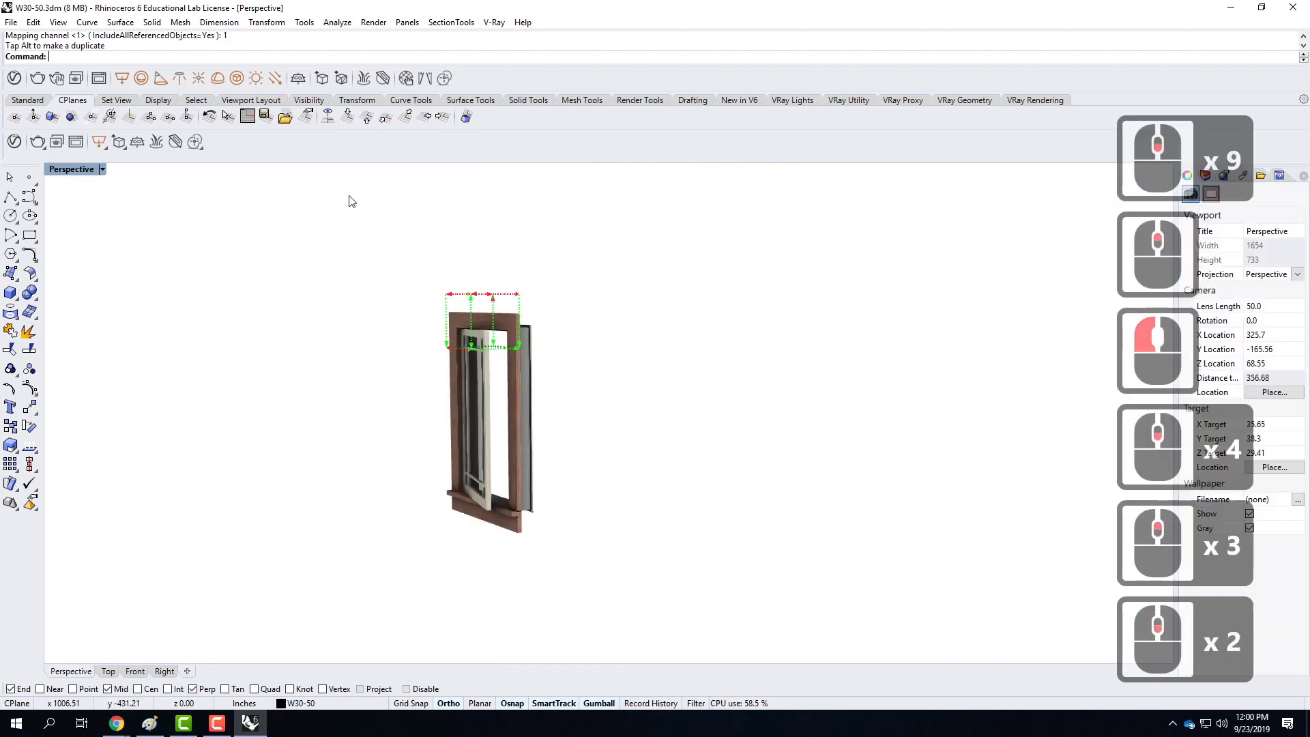
{"action": "left_click", "coordinate": [12, 22]}
{"action": "left_click", "coordinate": [34, 60]}
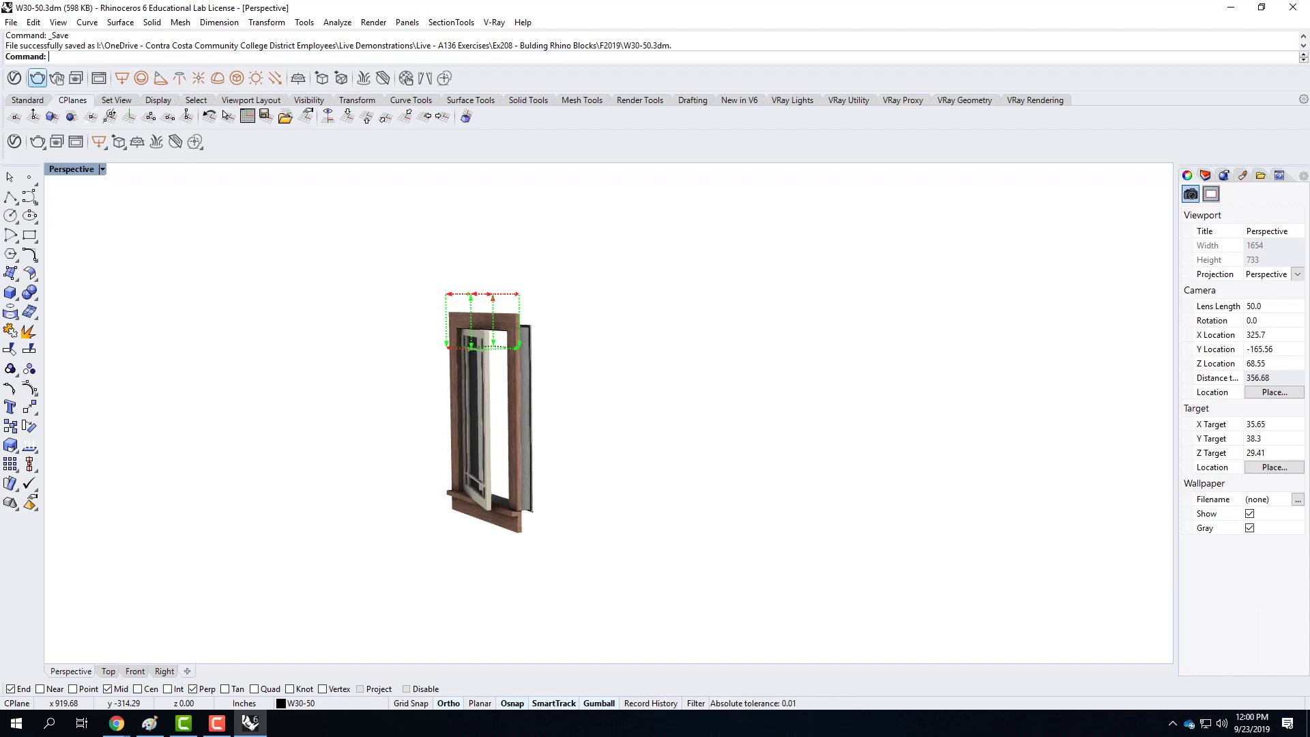
Step: Clear the texture mapping widget from the top of the window
{"action": "left_click", "coordinate": [478, 255]}
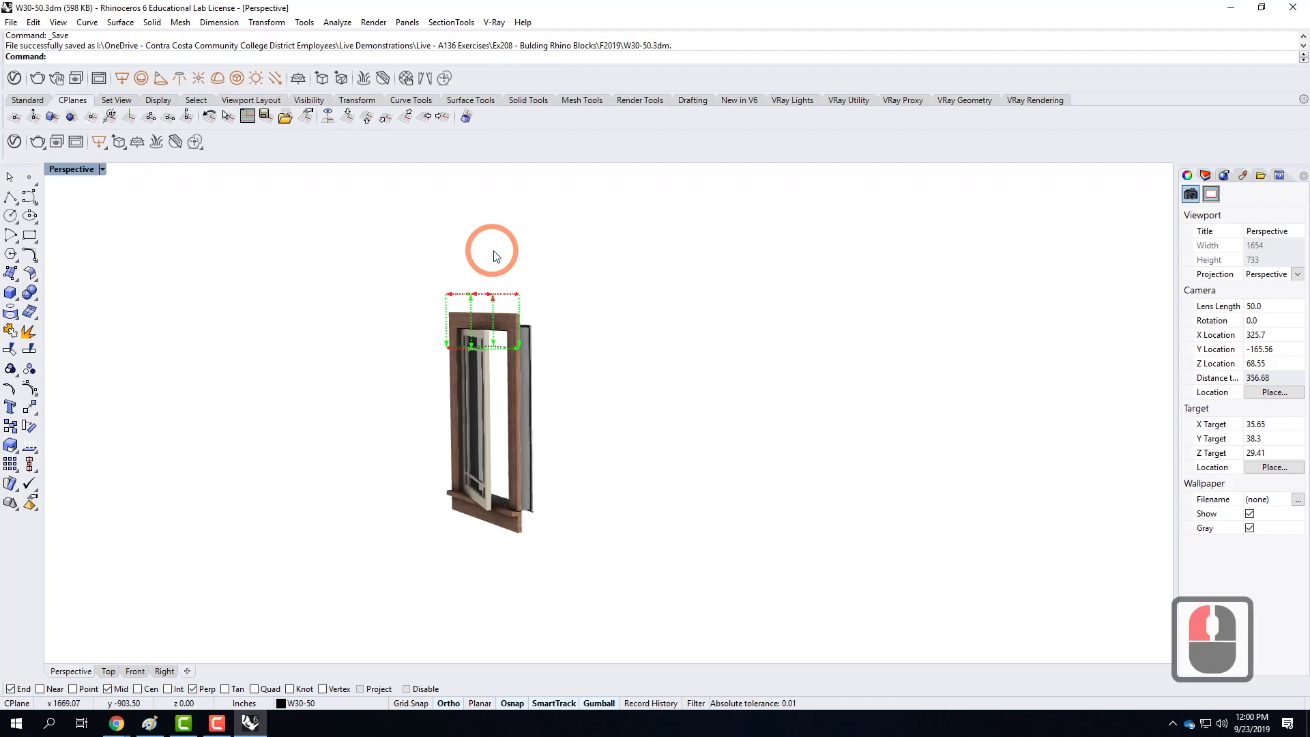
{"action": "key", "text": "Escape"}
{"action": "key", "text": "Escape"}
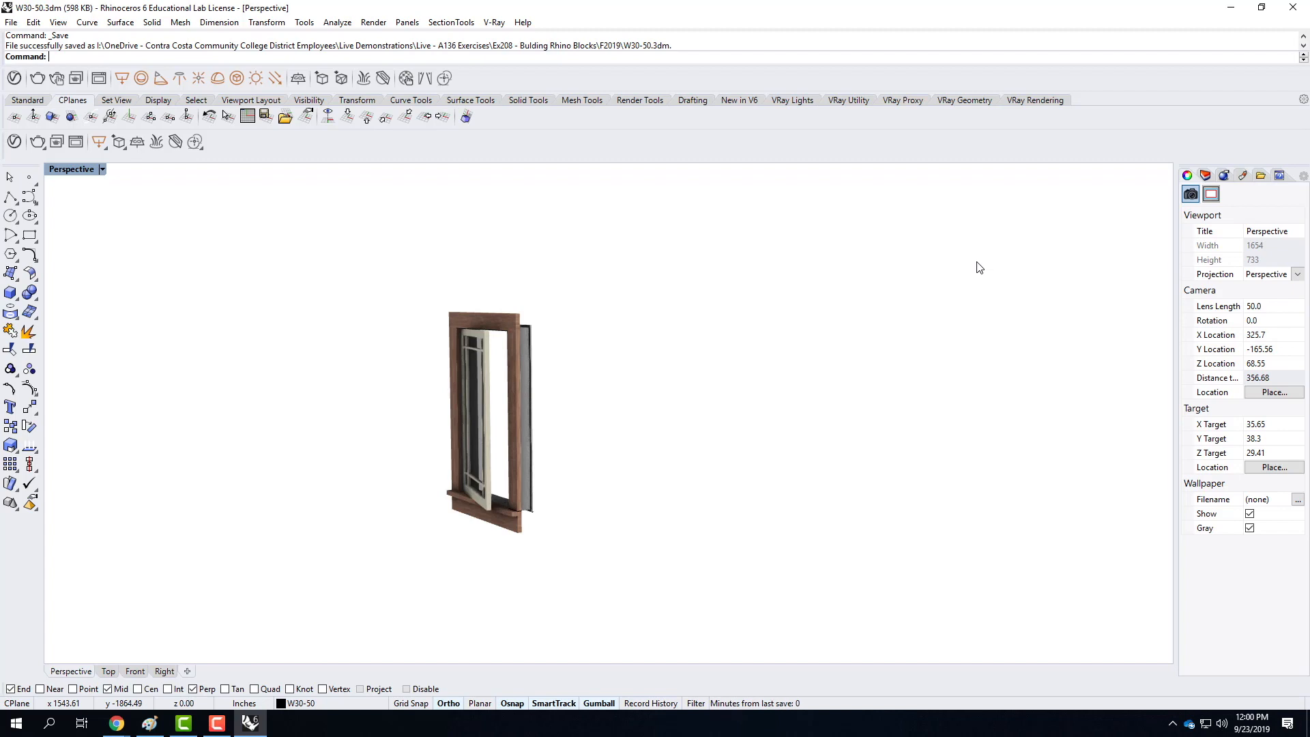
Step: Start packing the V-Ray project and choose the F2019 folder under Live Demonstrations, Live - A136 Exercises, Ex208 - Bulding Rhino Blocks
{"action": "left_click", "coordinate": [496, 24]}
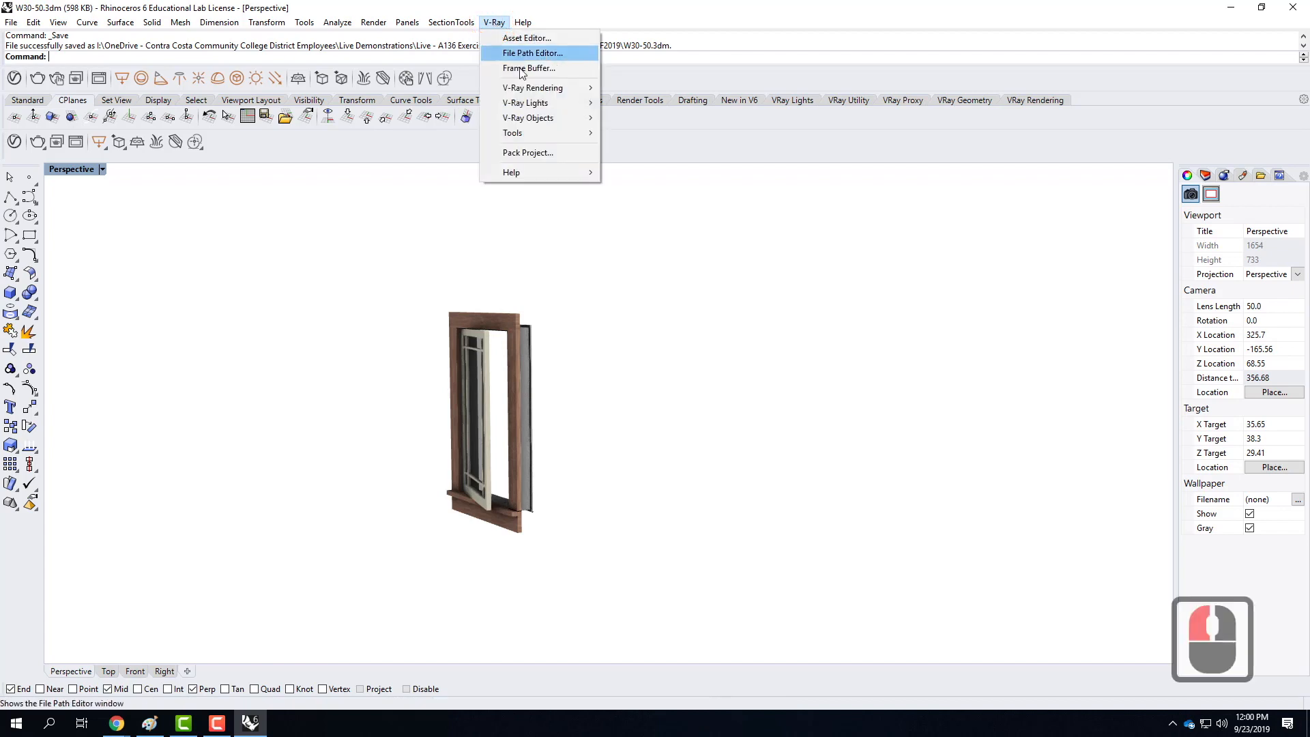
{"action": "left_click", "coordinate": [554, 154]}
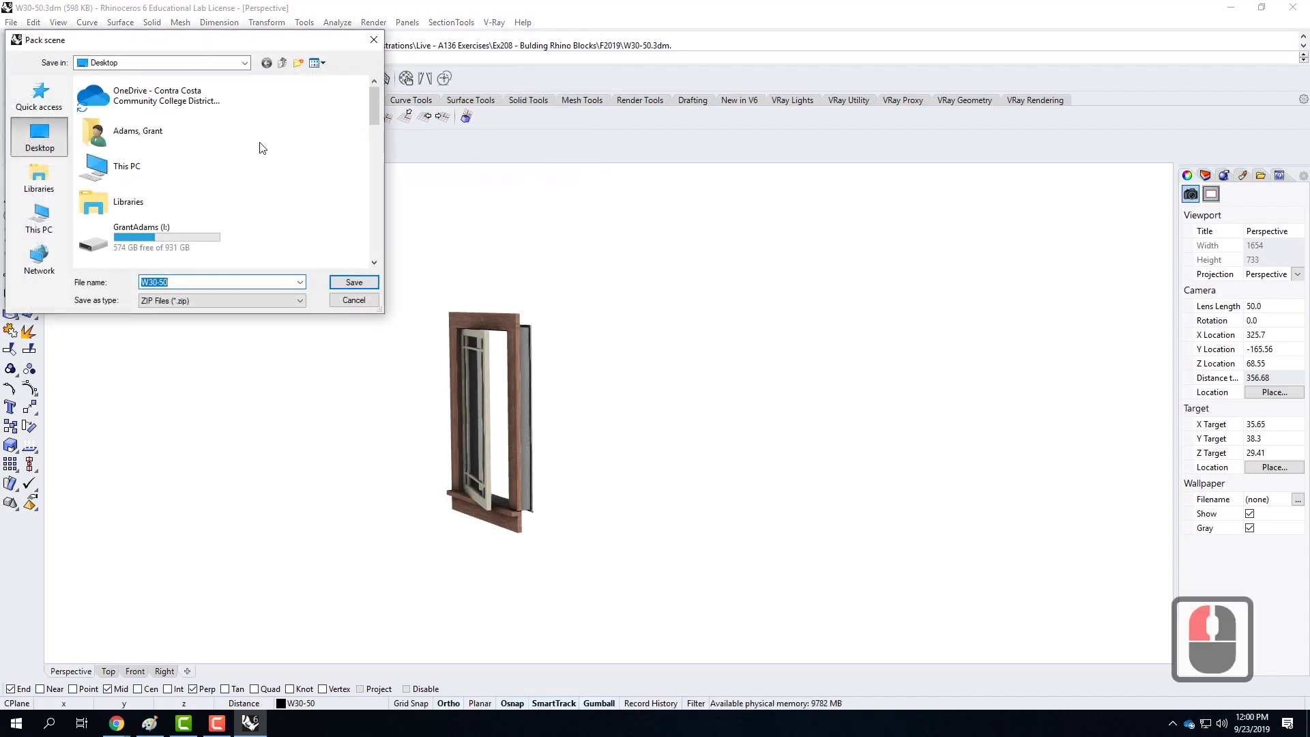
{"action": "double_click", "coordinate": [148, 95]}
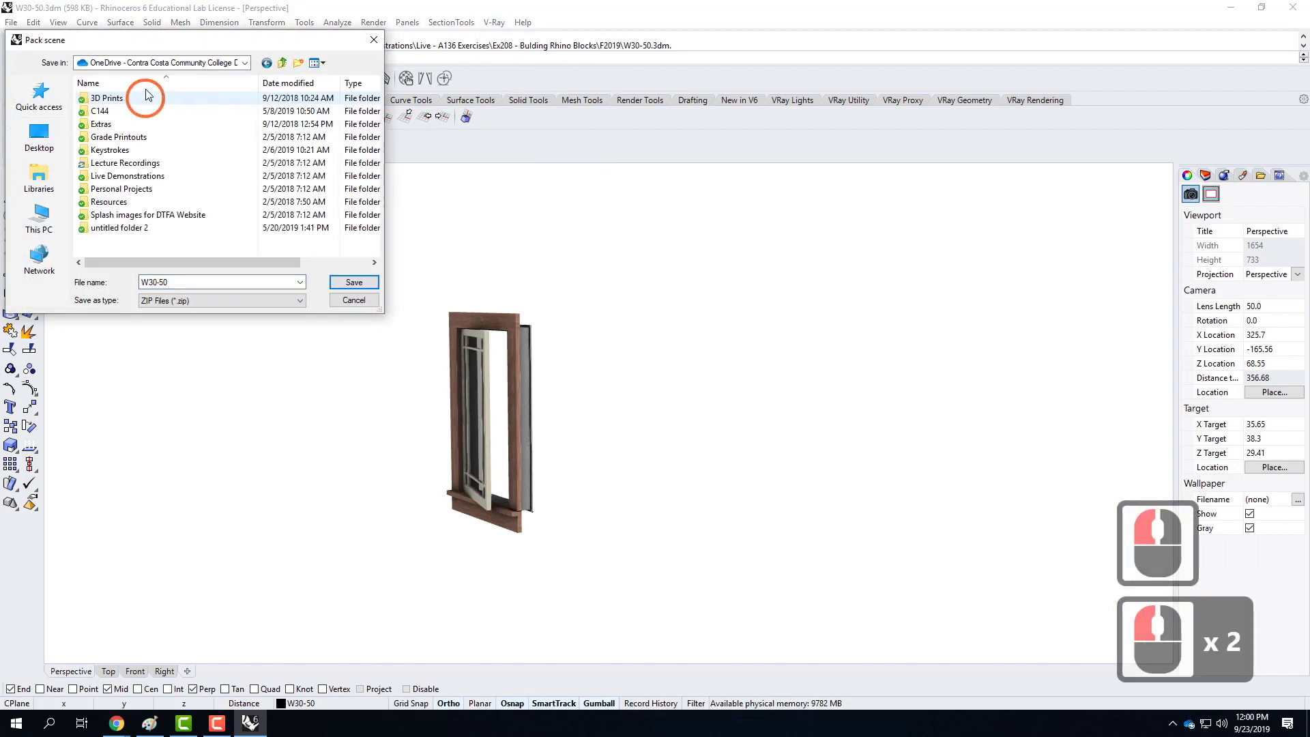
{"action": "left_click", "coordinate": [112, 177]}
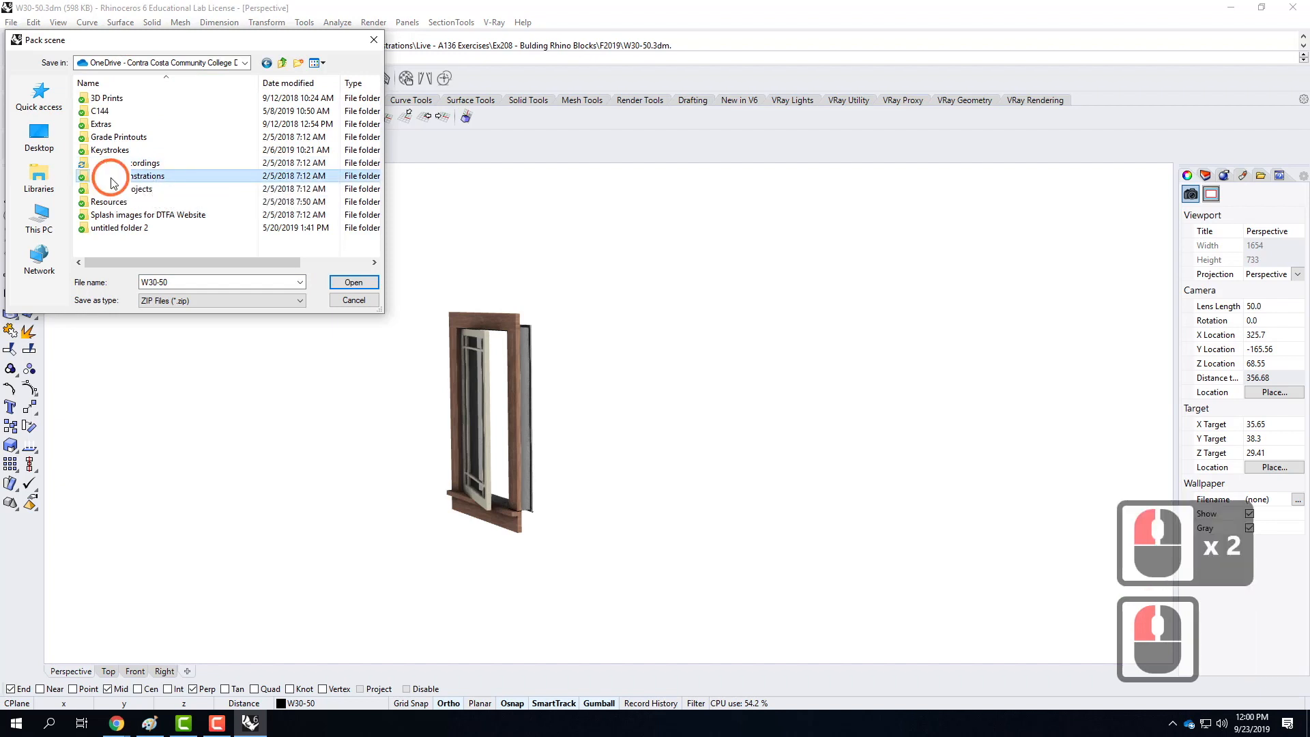
{"action": "double_click", "coordinate": [112, 177]}
{"action": "double_click", "coordinate": [130, 111]}
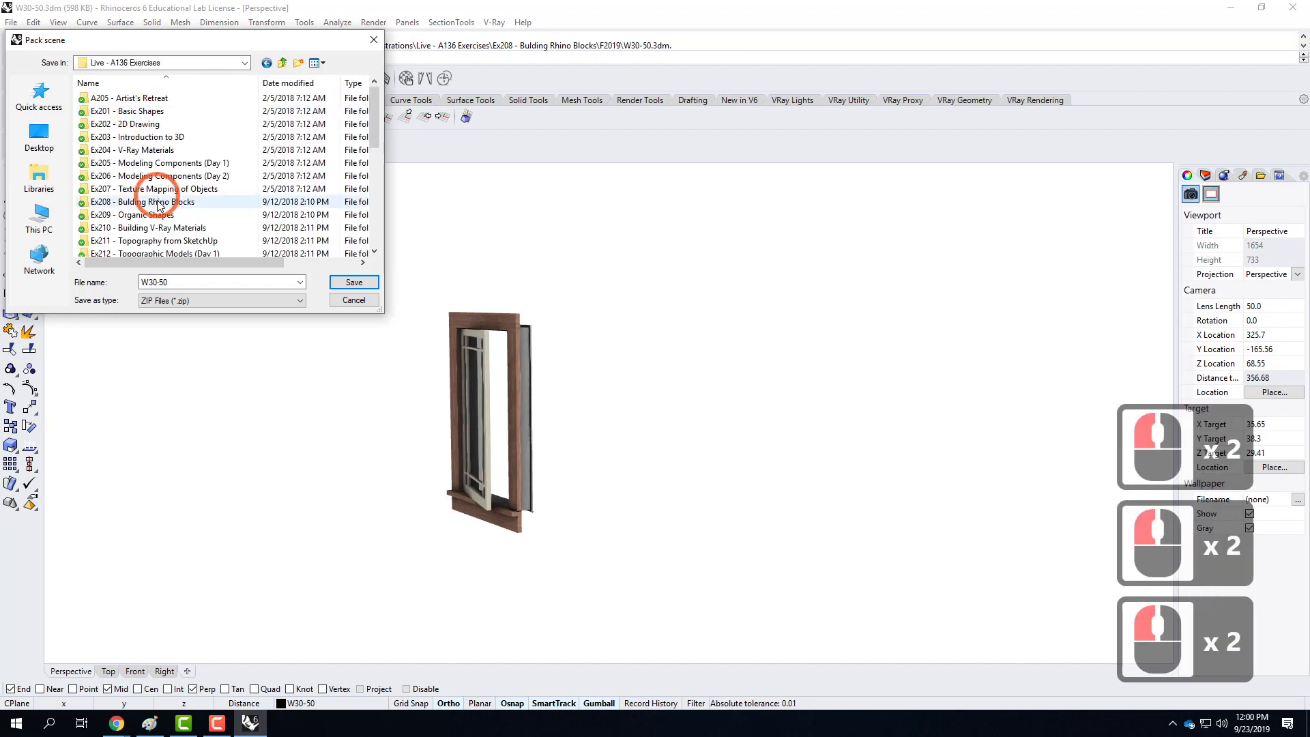
{"action": "double_click", "coordinate": [159, 202]}
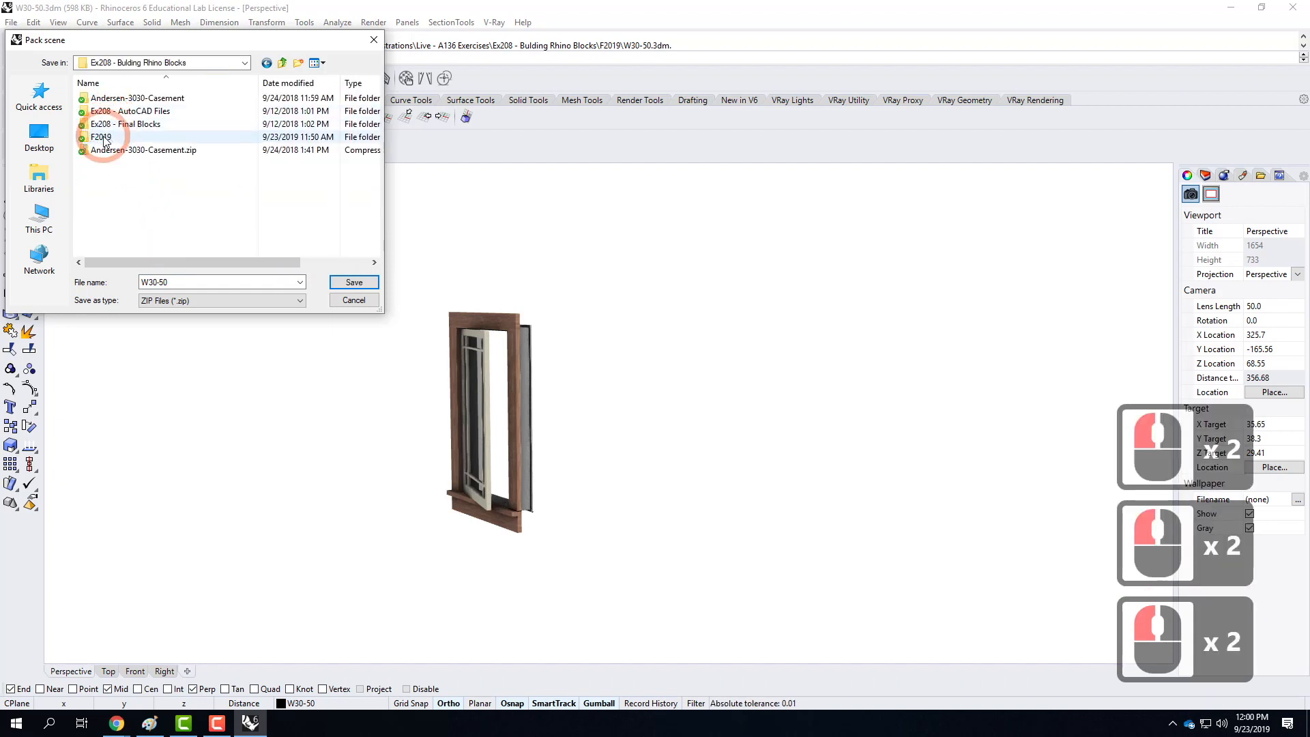
{"action": "double_click", "coordinate": [103, 137]}
Step: Name the packed scene AndersenWindow30-50 and save it as a ZIP file in the F2019 folder
{"action": "triple_click", "coordinate": [176, 282]}
{"action": "left_click", "coordinate": [183, 281]}
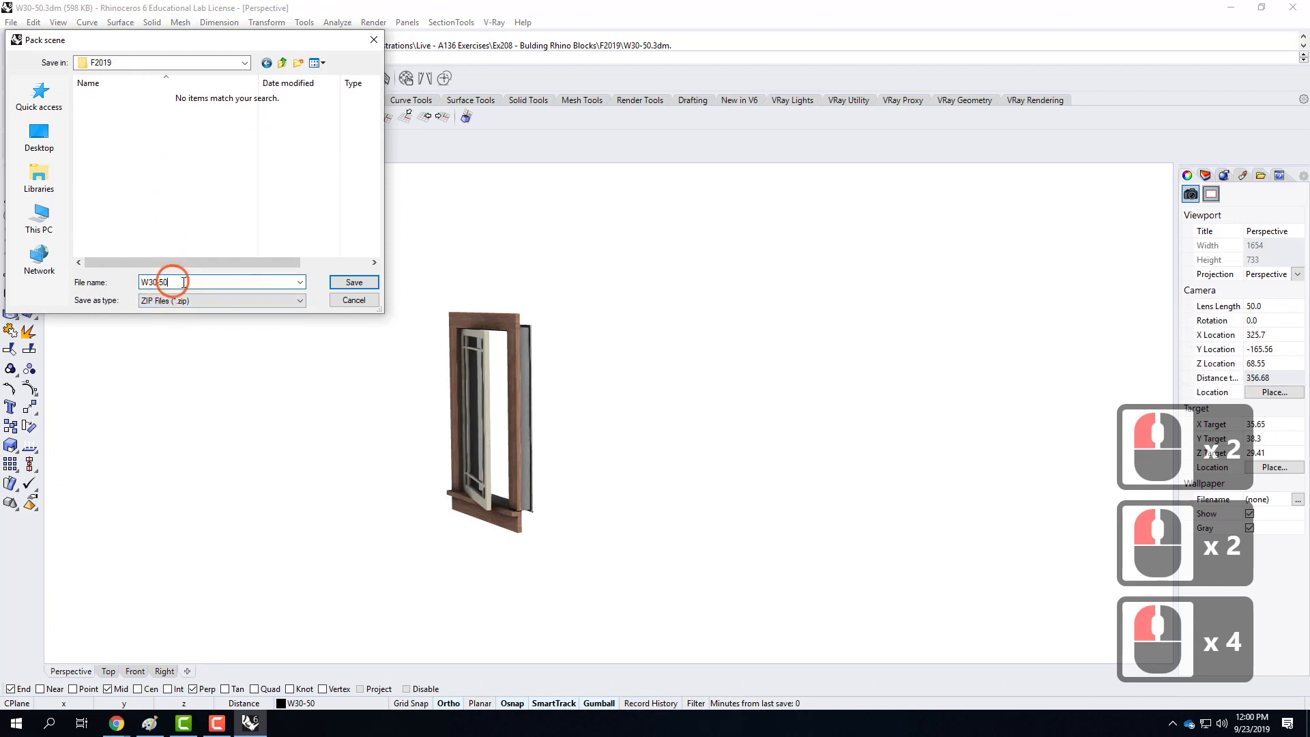
{"action": "left_click", "coordinate": [151, 282]}
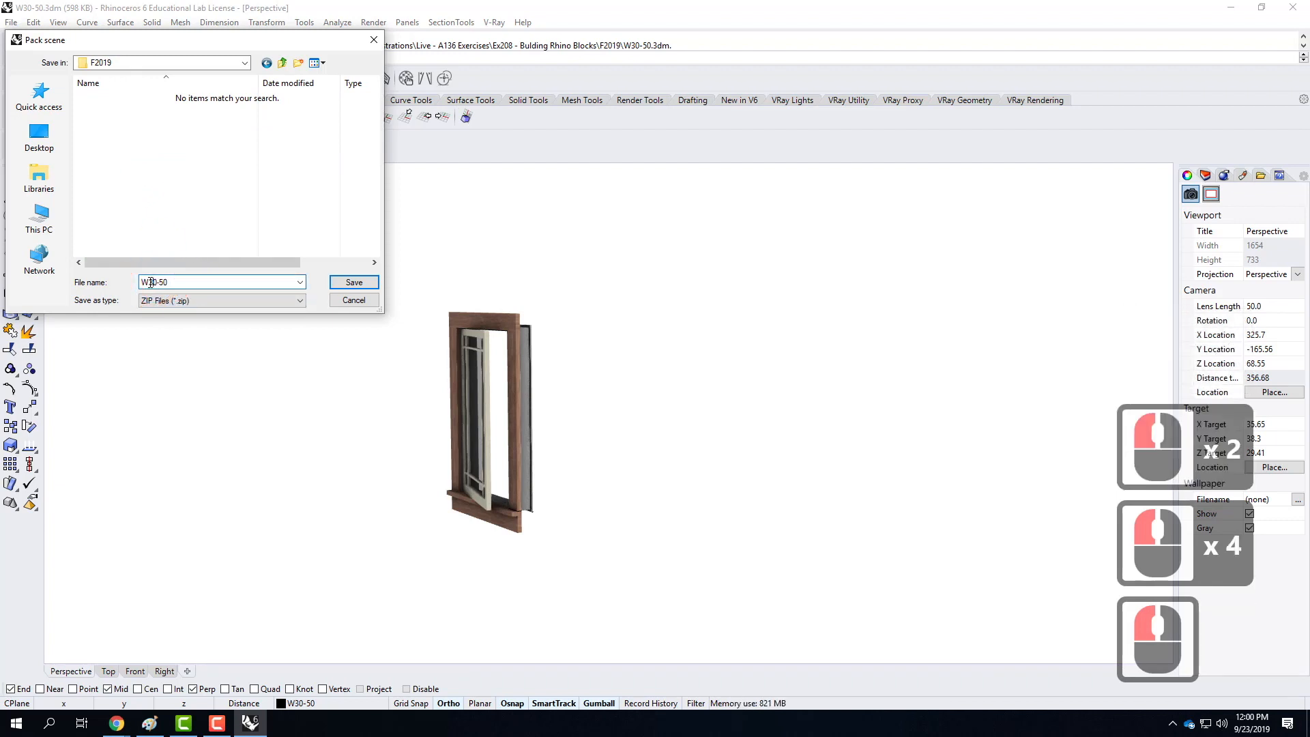
{"action": "left_click", "coordinate": [171, 274]}
{"action": "type", "text": "indow"}
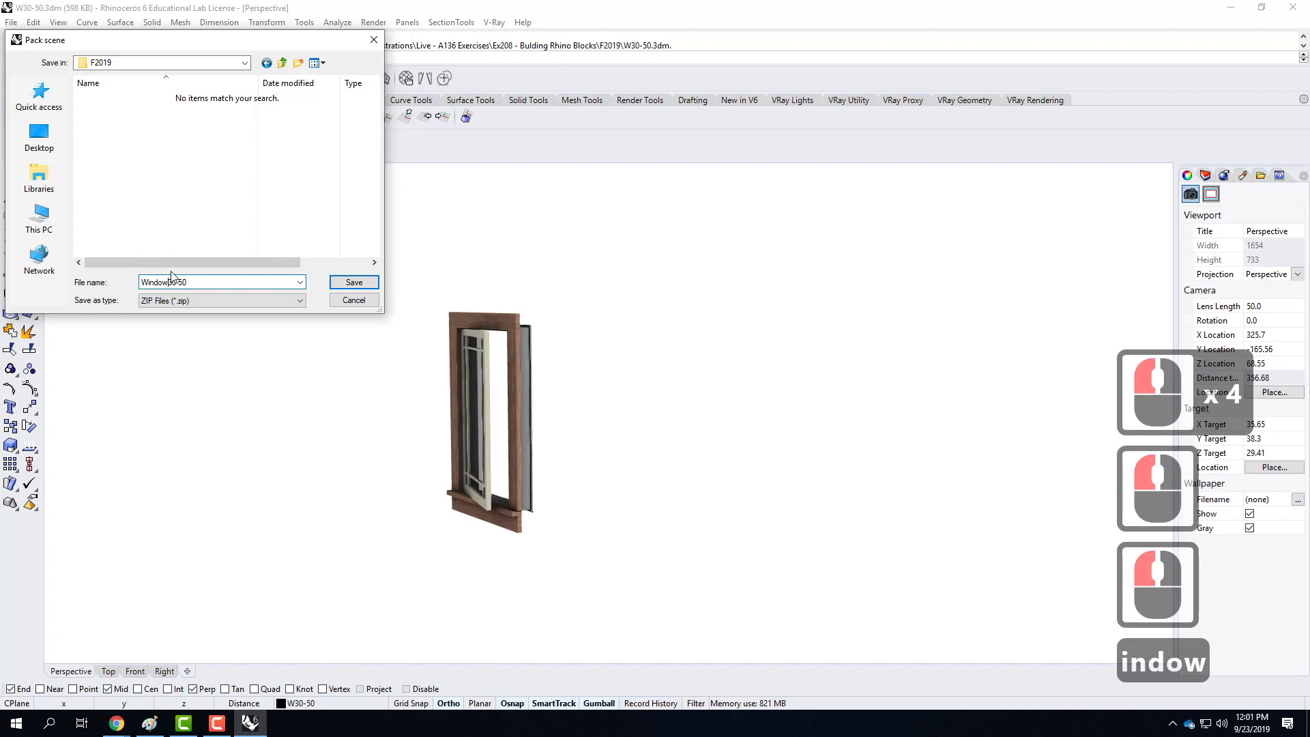
{"action": "left_click", "coordinate": [142, 282]}
{"action": "type", "text": "Andersen"}
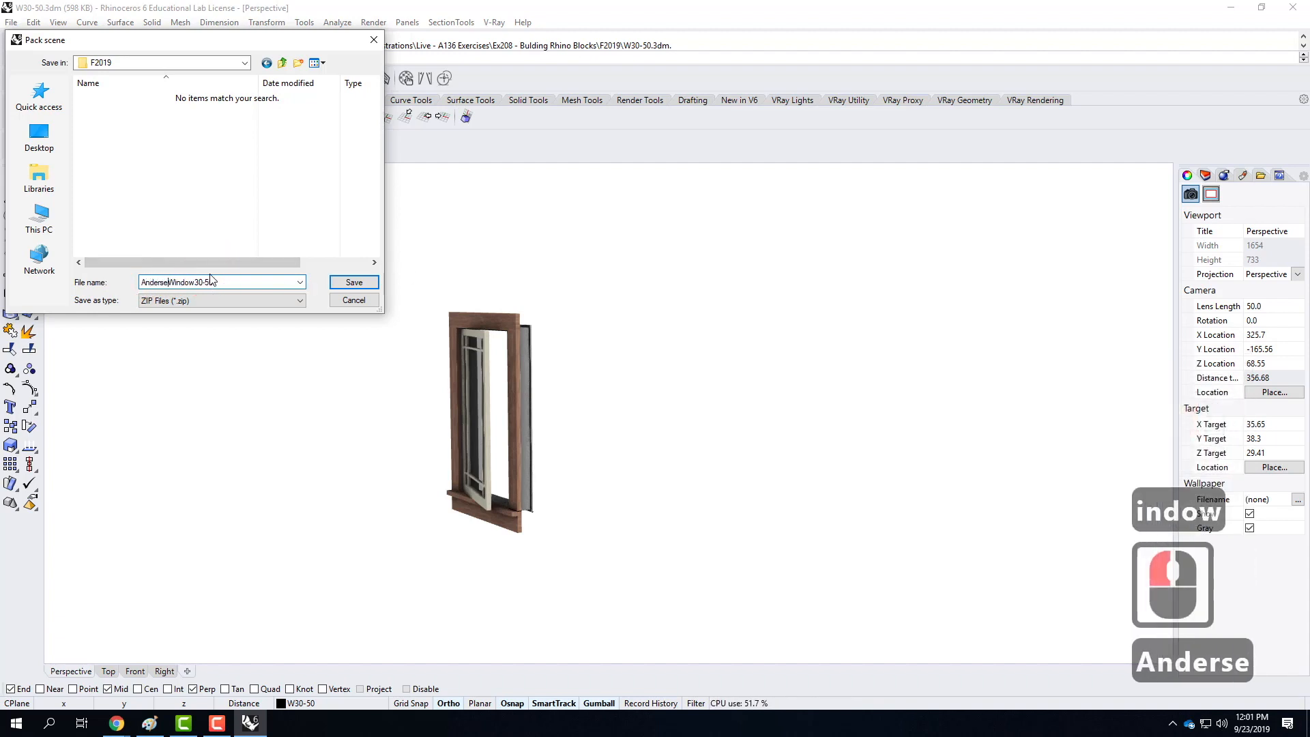
{"action": "left_click", "coordinate": [355, 283]}
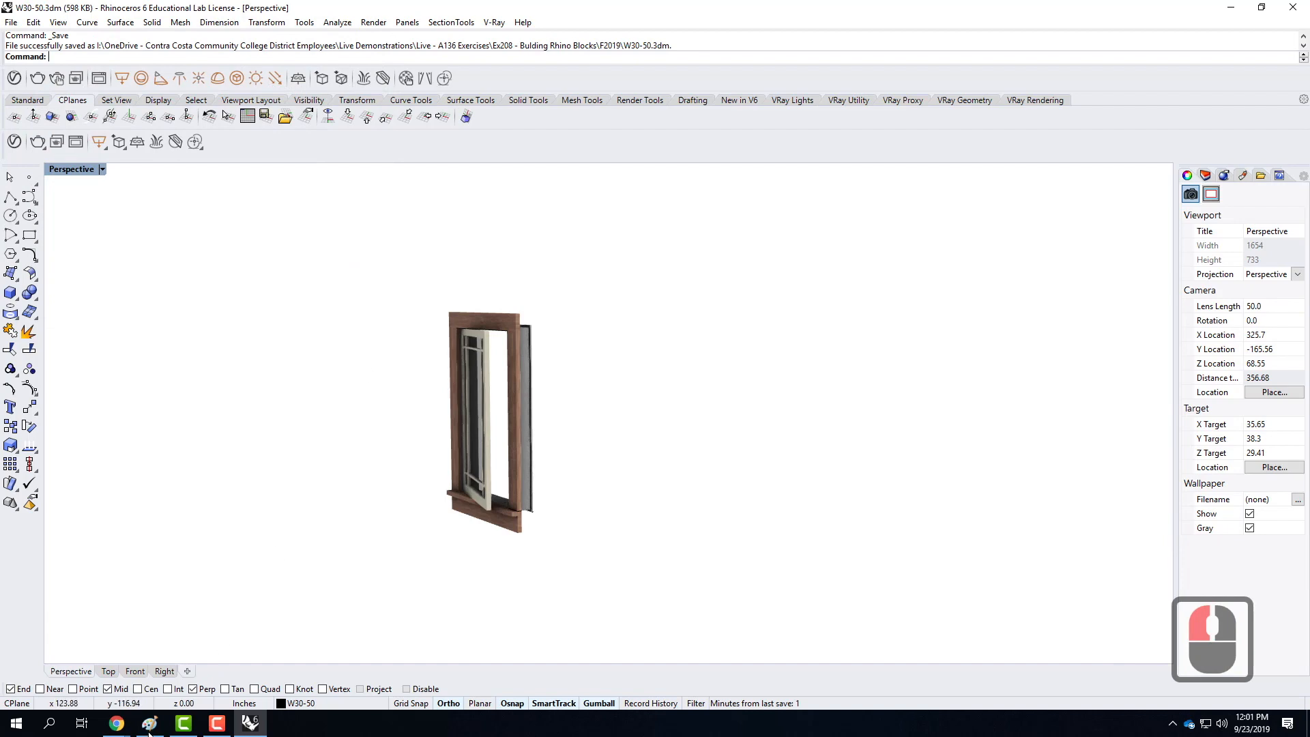
Step: Switch to File Explorer and open OneDrive's Live Demonstrations, Live - A136 Exercises, Ex208 - Bulding Rhino Blocks, F2019 folder
{"action": "left_click", "coordinate": [15, 723]}
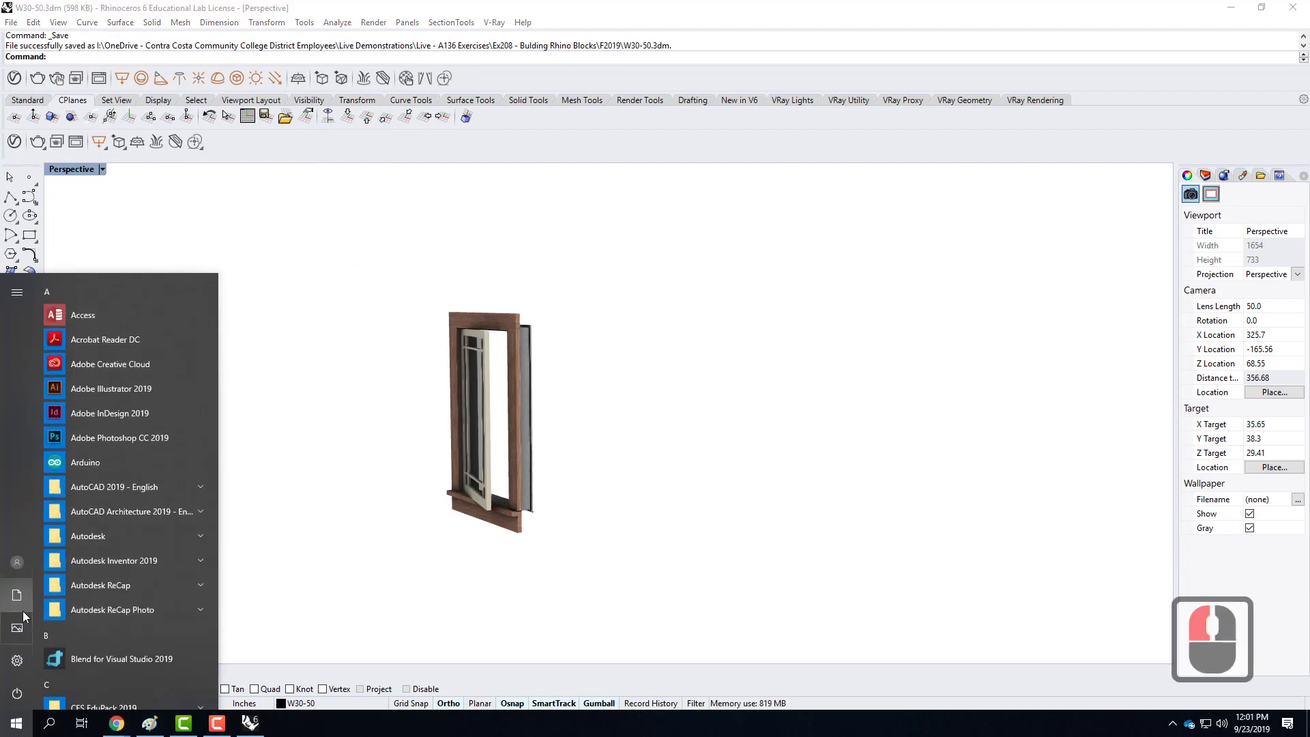
{"action": "left_click", "coordinate": [19, 604]}
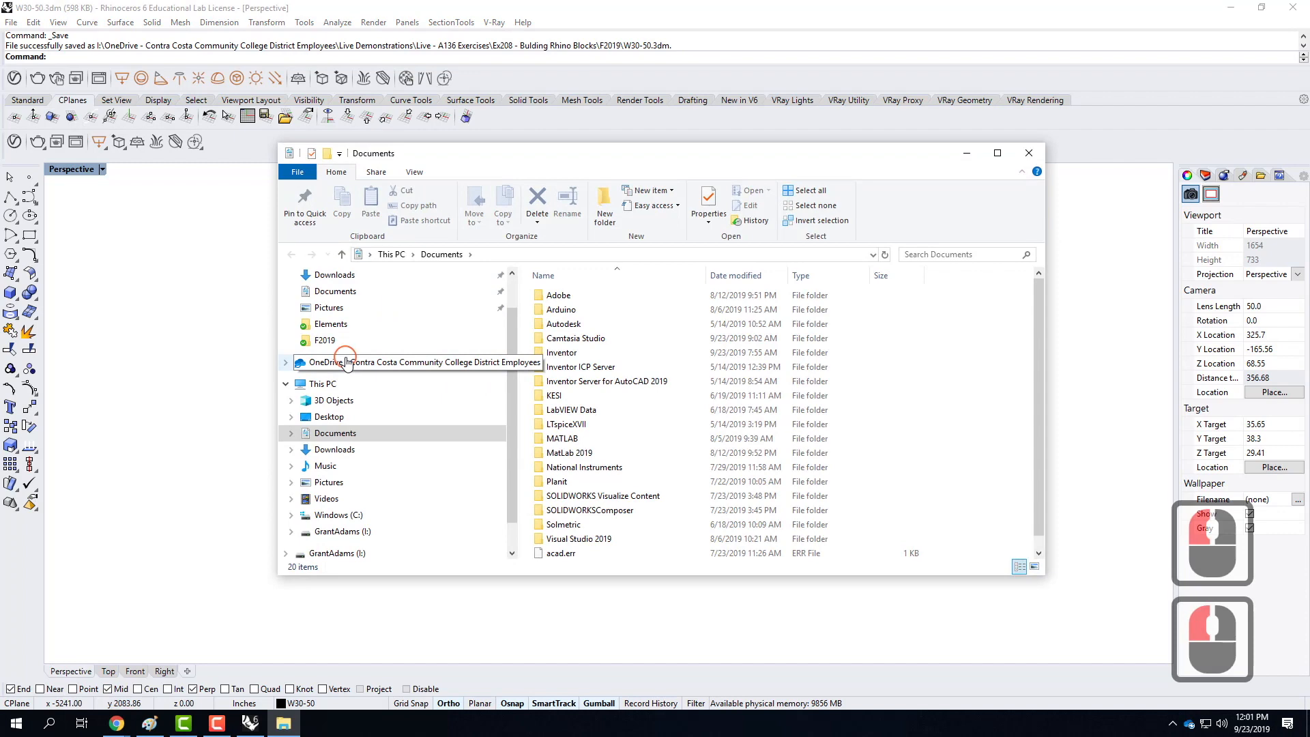
{"action": "left_click", "coordinate": [347, 363]}
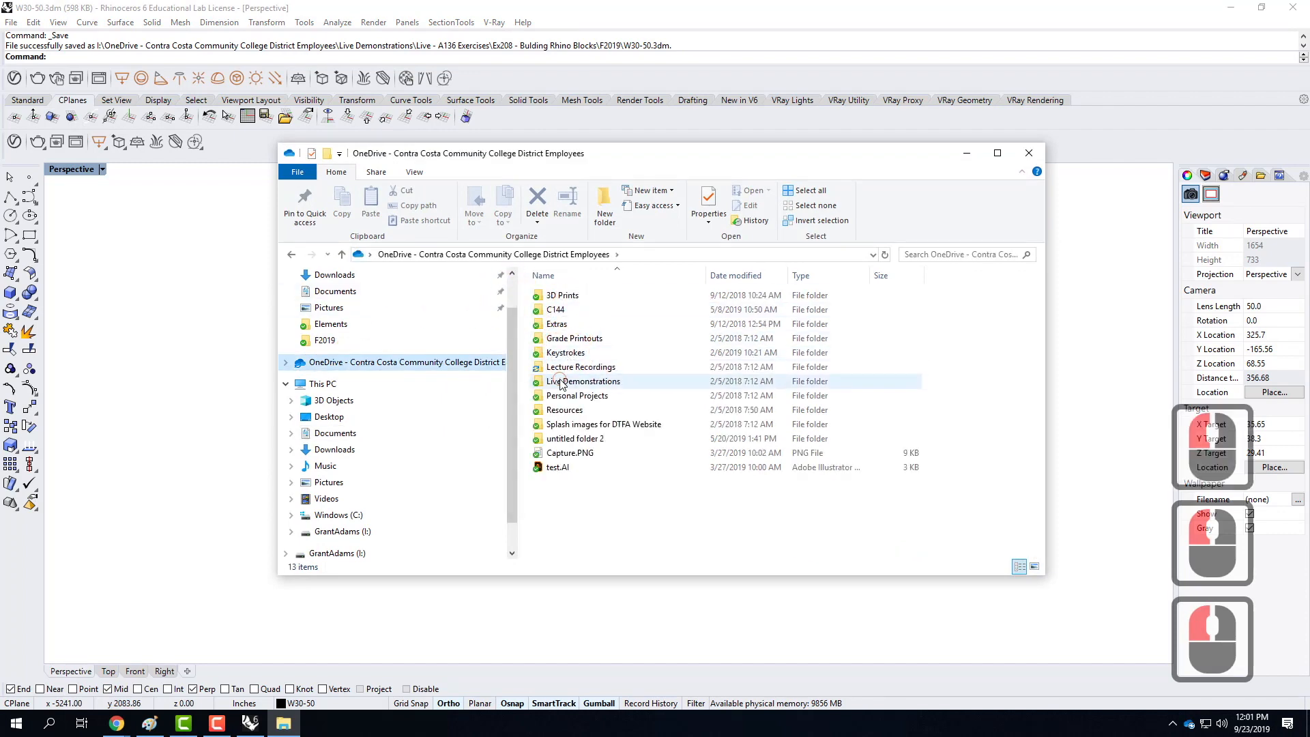
{"action": "double_click", "coordinate": [561, 382]}
{"action": "double_click", "coordinate": [539, 297]}
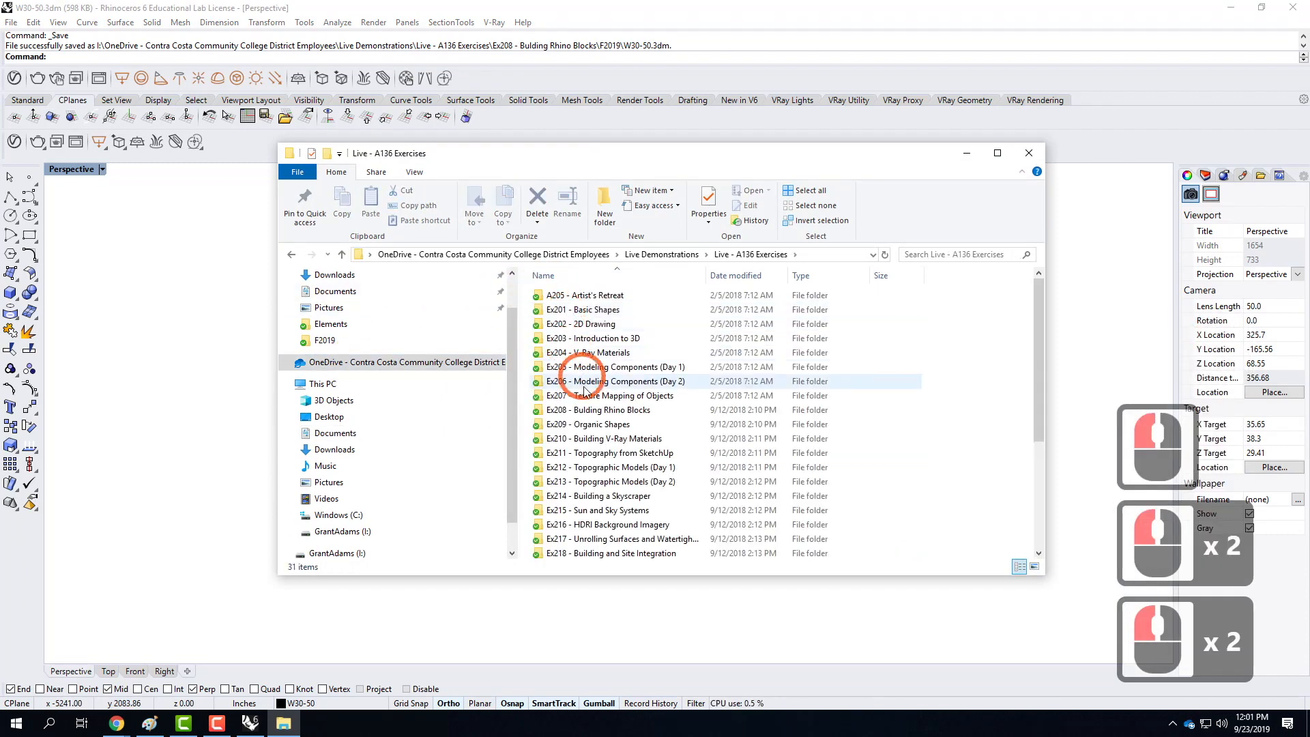
{"action": "double_click", "coordinate": [577, 409]}
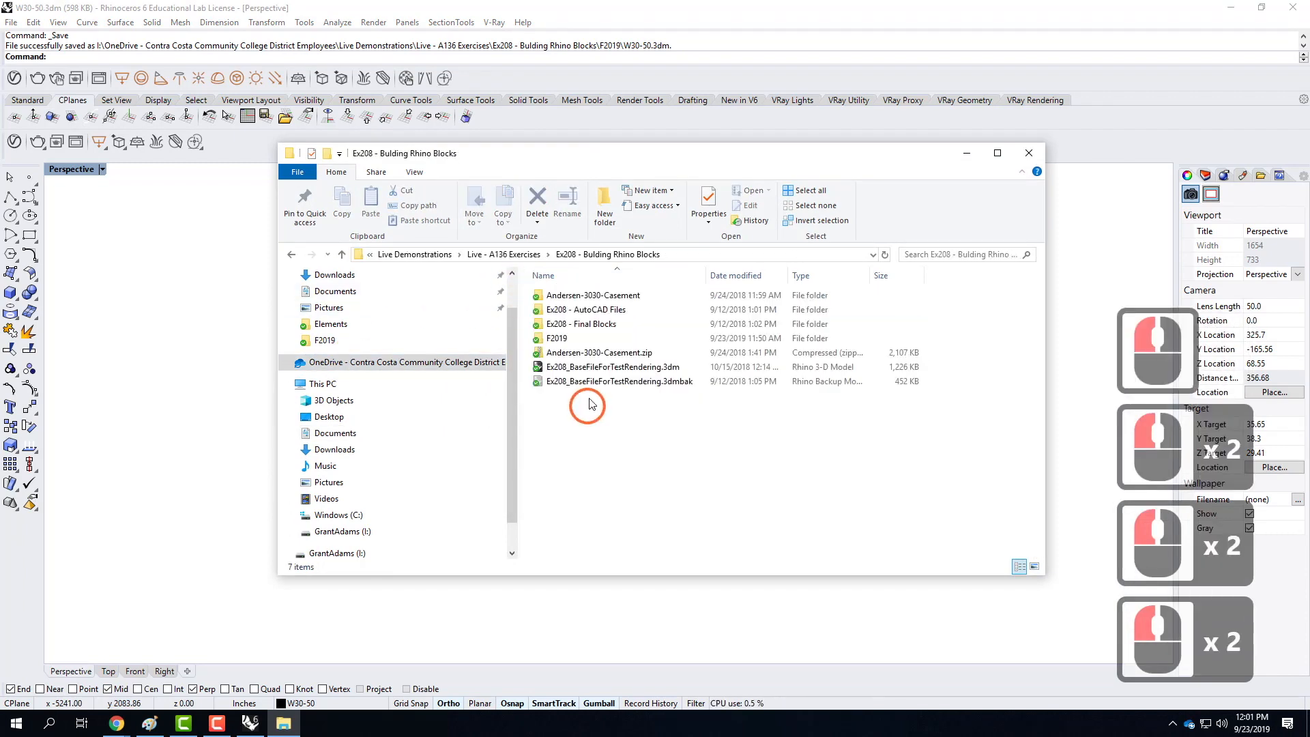
{"action": "double_click", "coordinate": [575, 341]}
Step: Extract AndersenWindow30-50.zip to its own folder, check the unpacked files, and close both File Explorer windows
{"action": "left_click", "coordinate": [581, 297]}
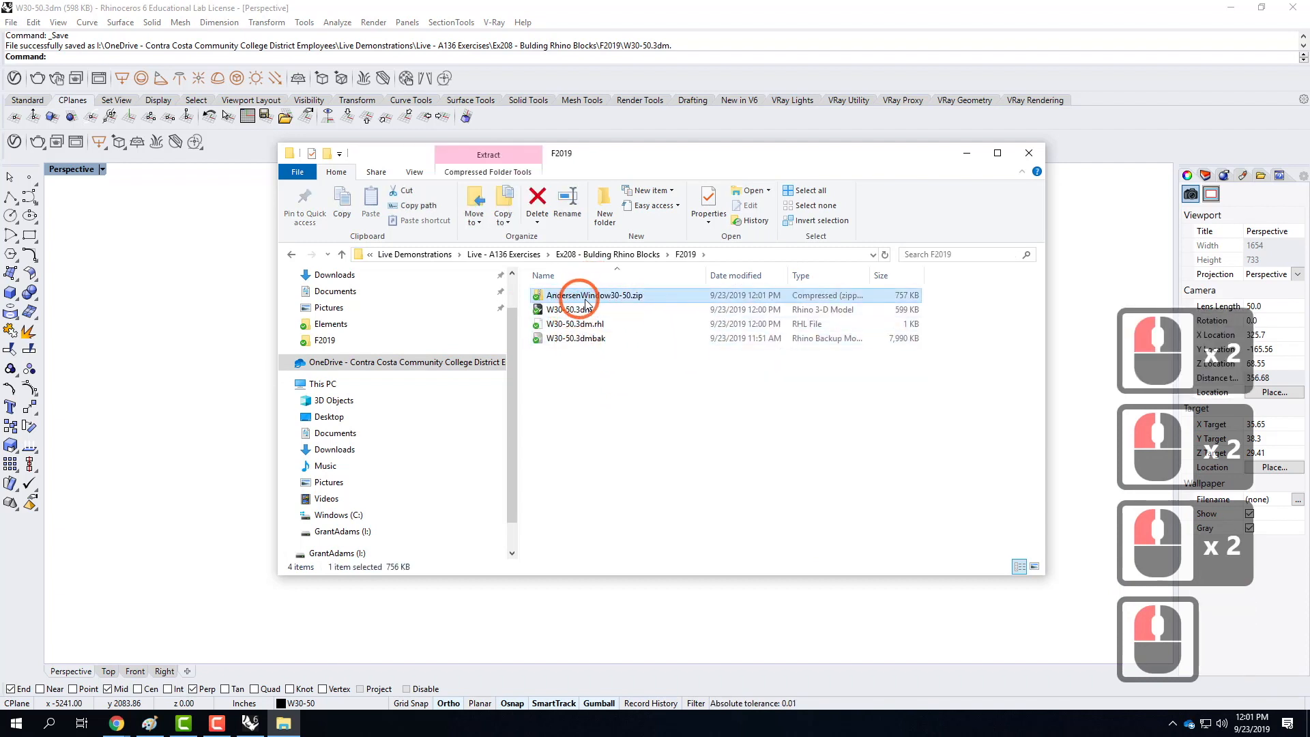
{"action": "right_click", "coordinate": [588, 302]}
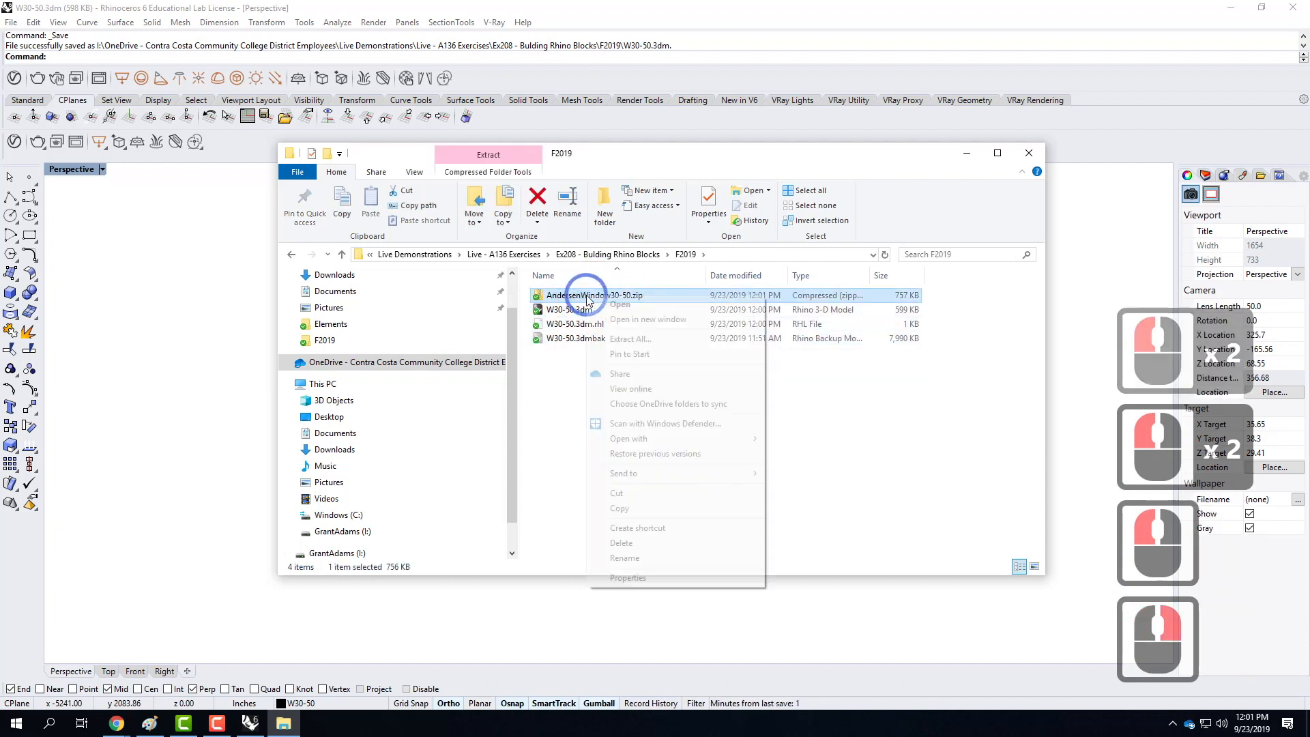
{"action": "left_click", "coordinate": [629, 339]}
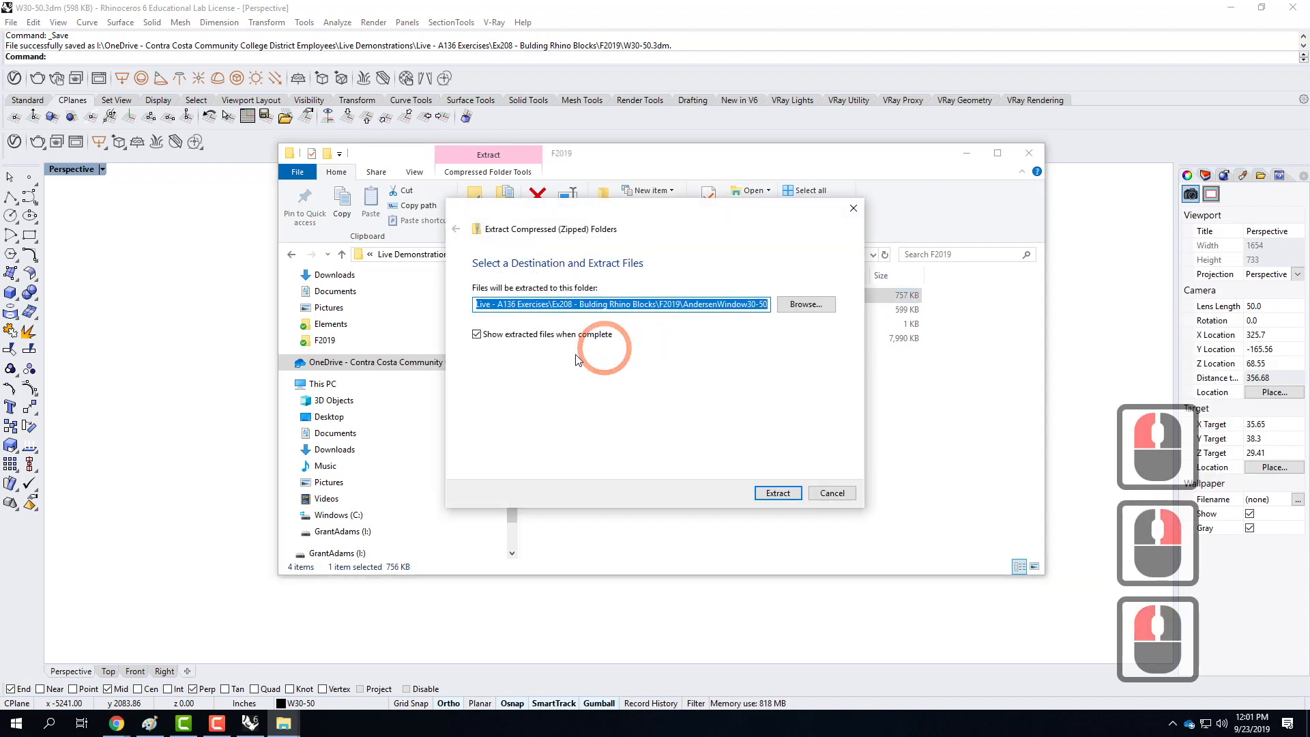
{"action": "left_click", "coordinate": [778, 492]}
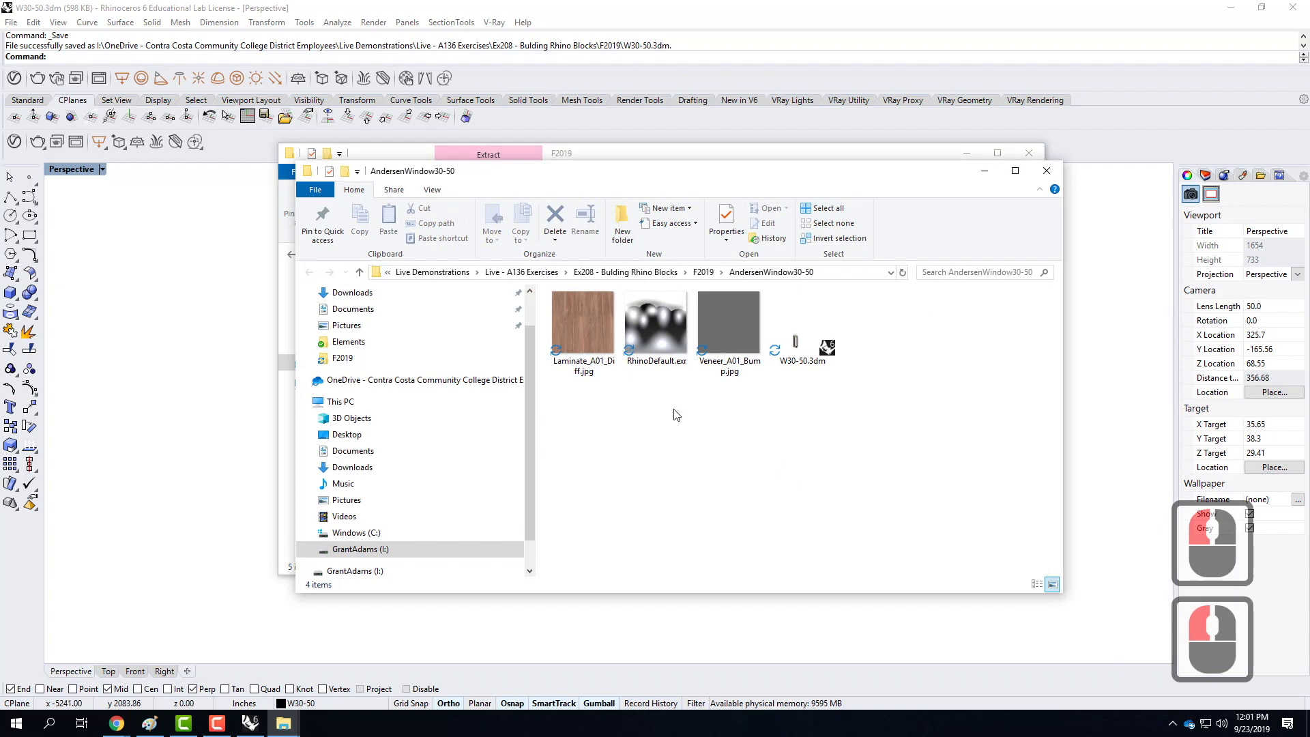
{"action": "left_click", "coordinate": [792, 325]}
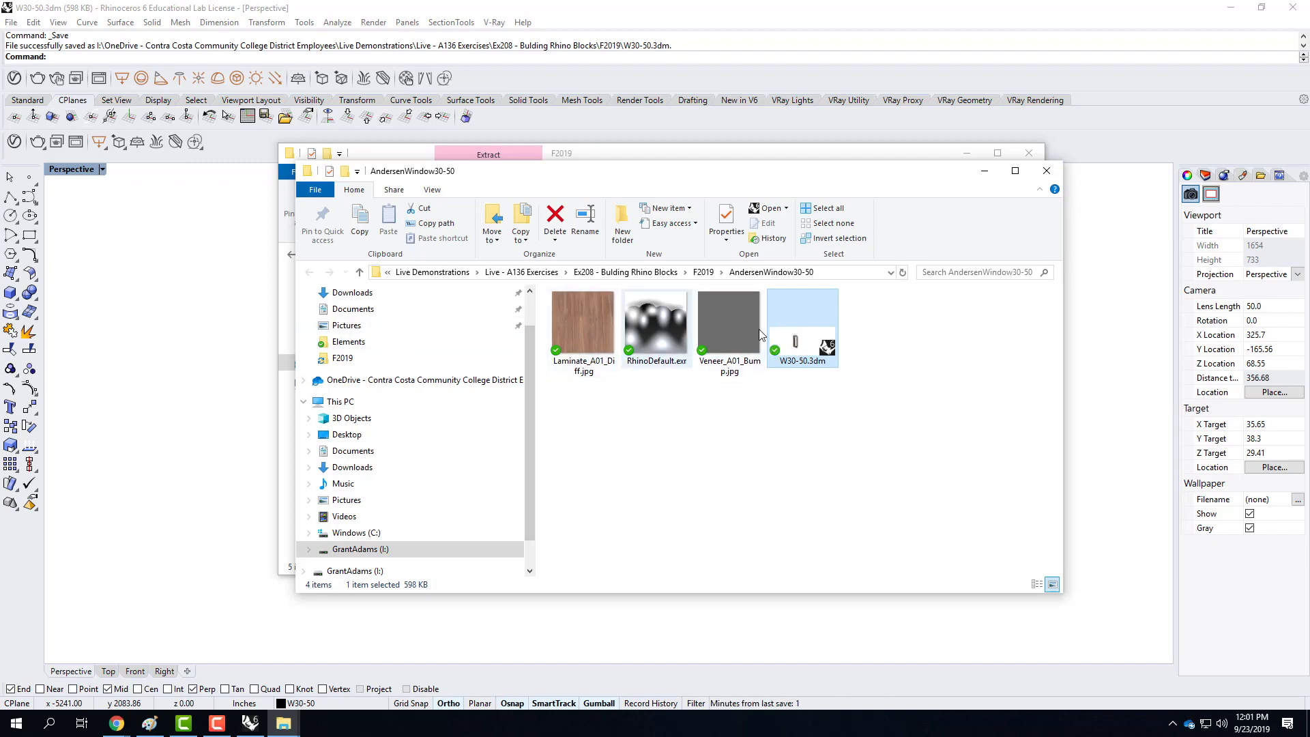
{"action": "left_click", "coordinate": [1054, 177]}
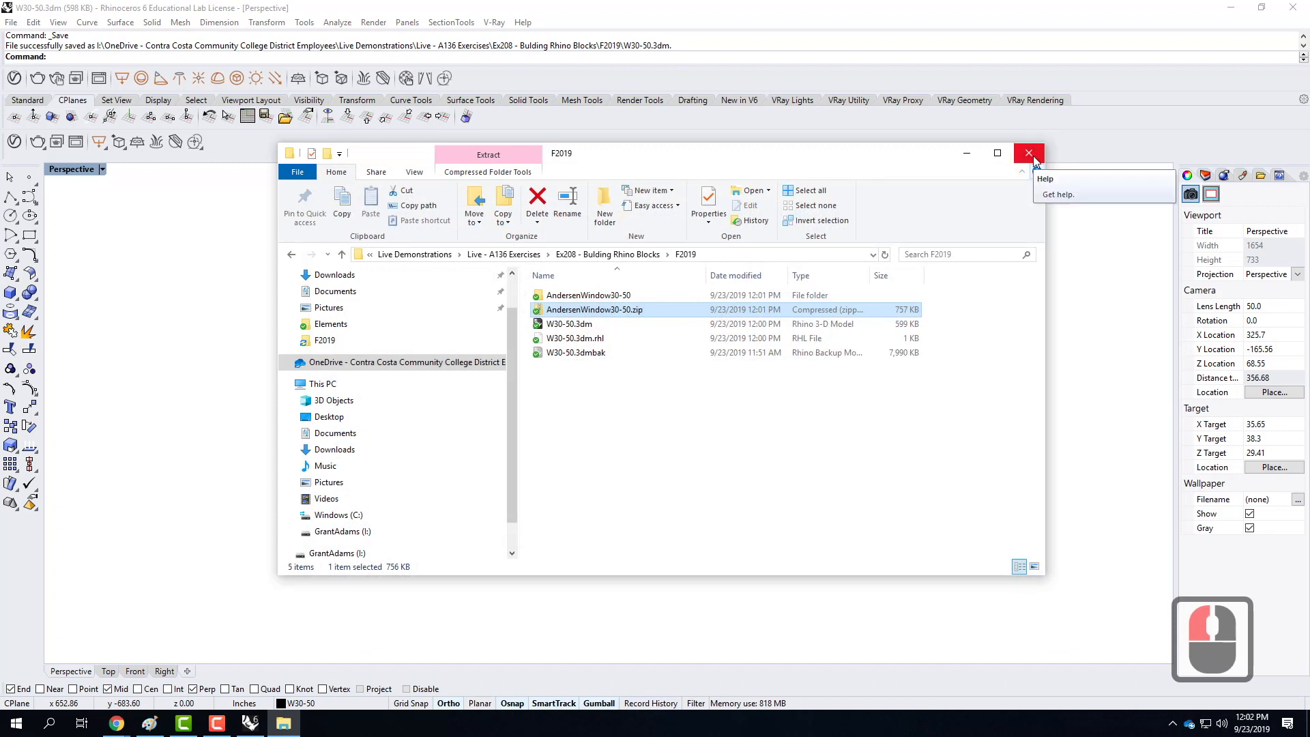
{"action": "left_click", "coordinate": [1032, 157]}
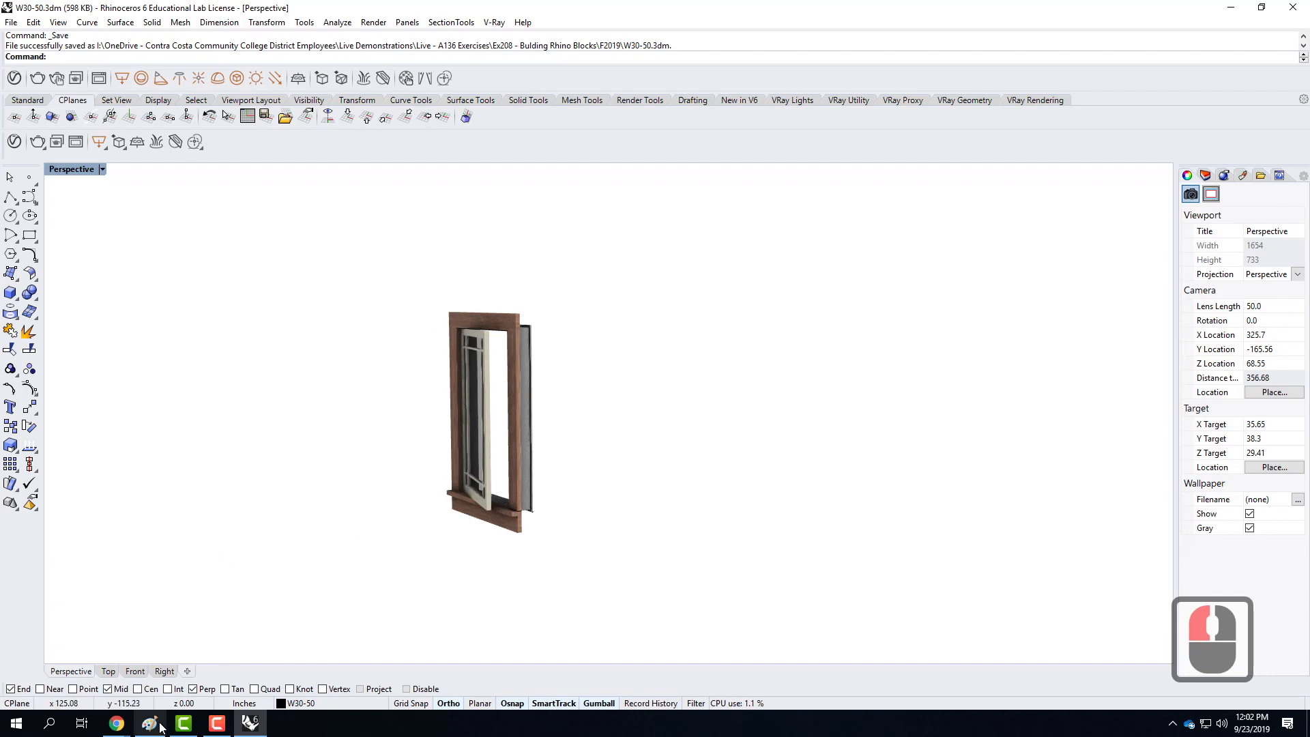
Step: Switch to Chrome, download Ex208_BaseFileForTestRendering from the Exercise 208 page's Downloads list, and open the file in Rhino
{"action": "mouse_move", "coordinate": [218, 729]}
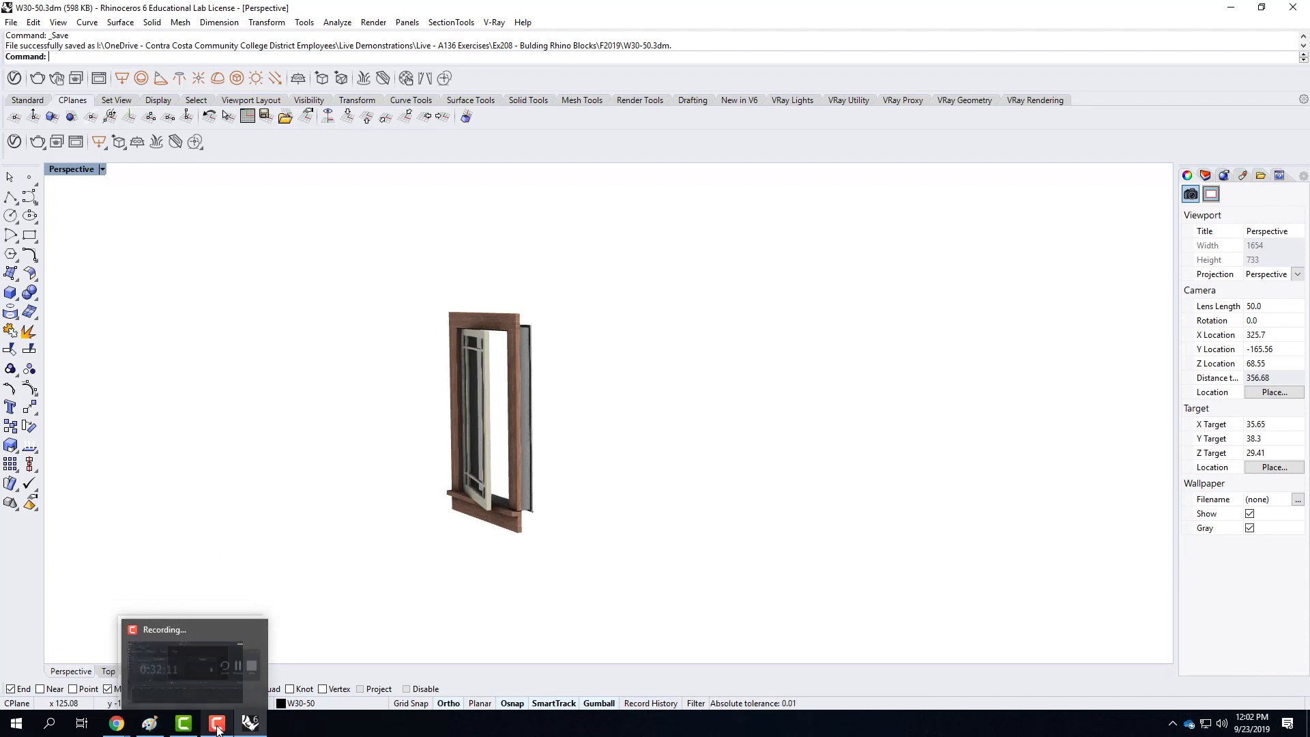
{"action": "left_click", "coordinate": [120, 725]}
{"action": "left_click", "coordinate": [228, 672]}
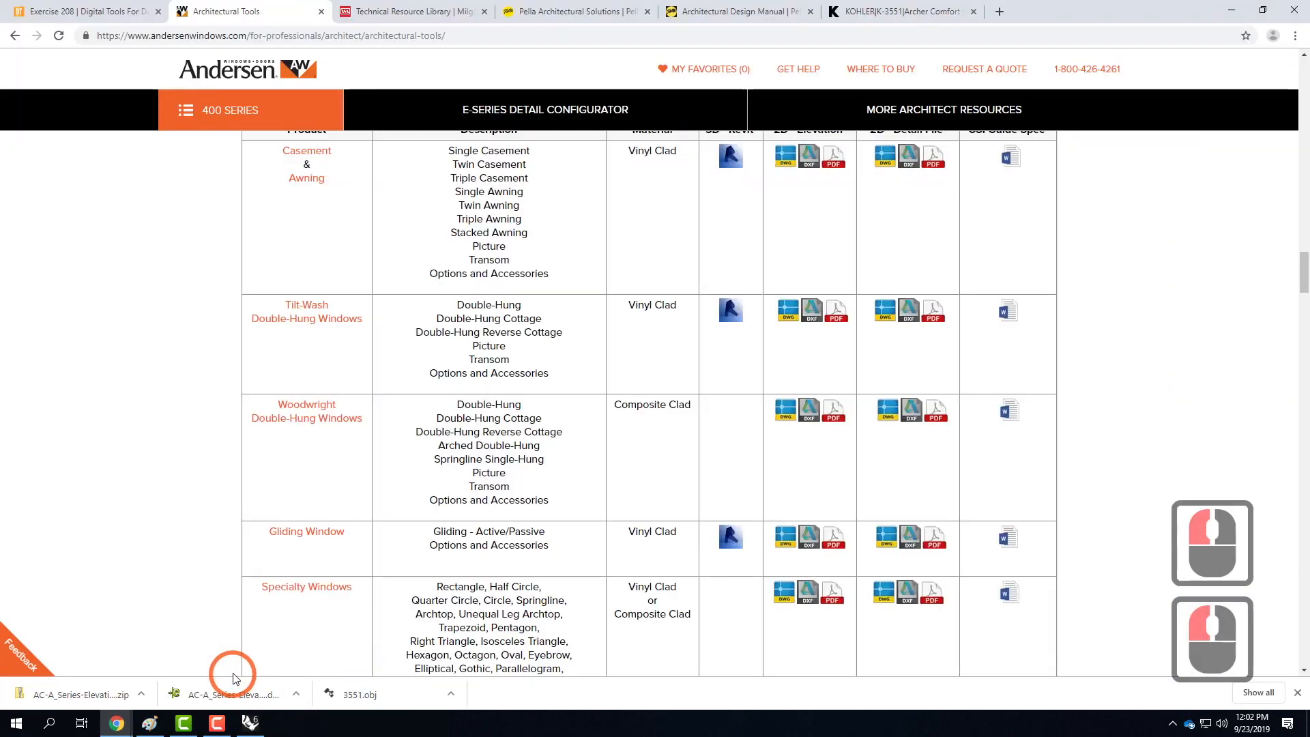
{"action": "left_click", "coordinate": [114, 13]}
{"action": "scroll", "coordinate": [718, 445], "scroll_direction": "down", "scroll_amount": 11}
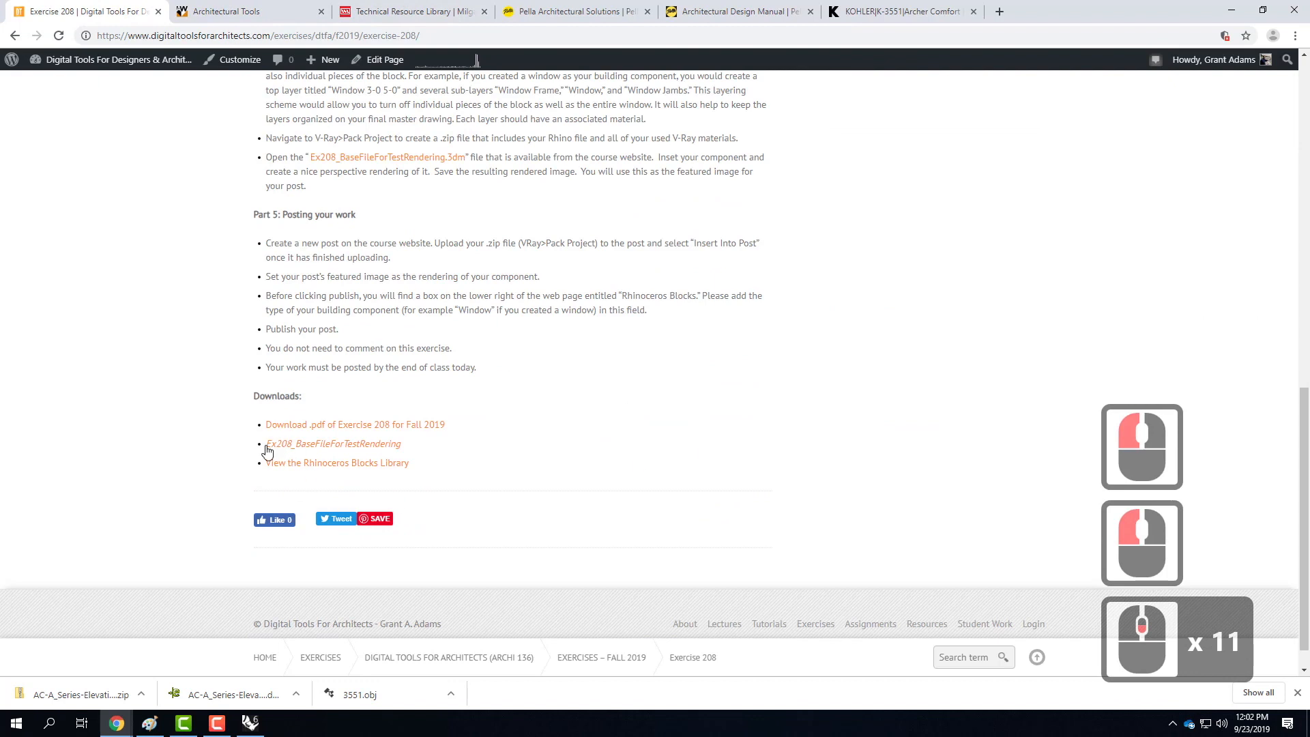
{"action": "left_click", "coordinate": [349, 448]}
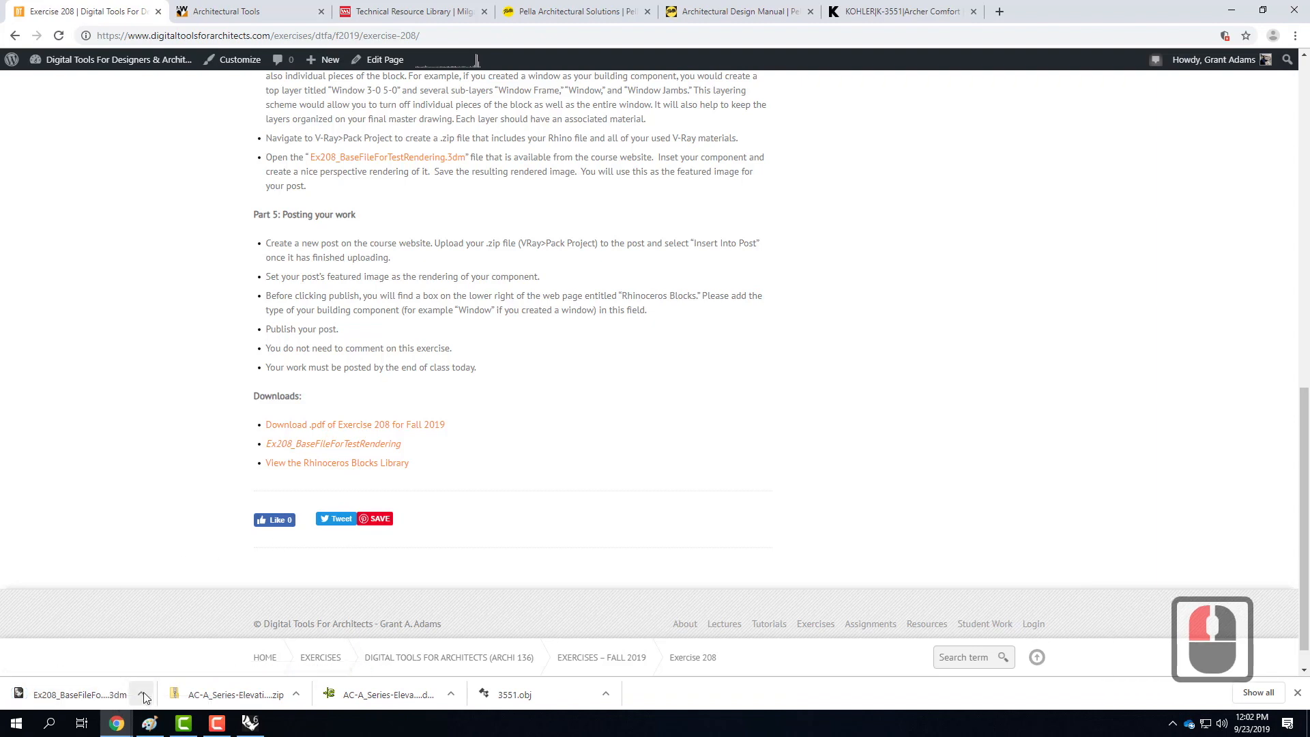
{"action": "left_click", "coordinate": [79, 694]}
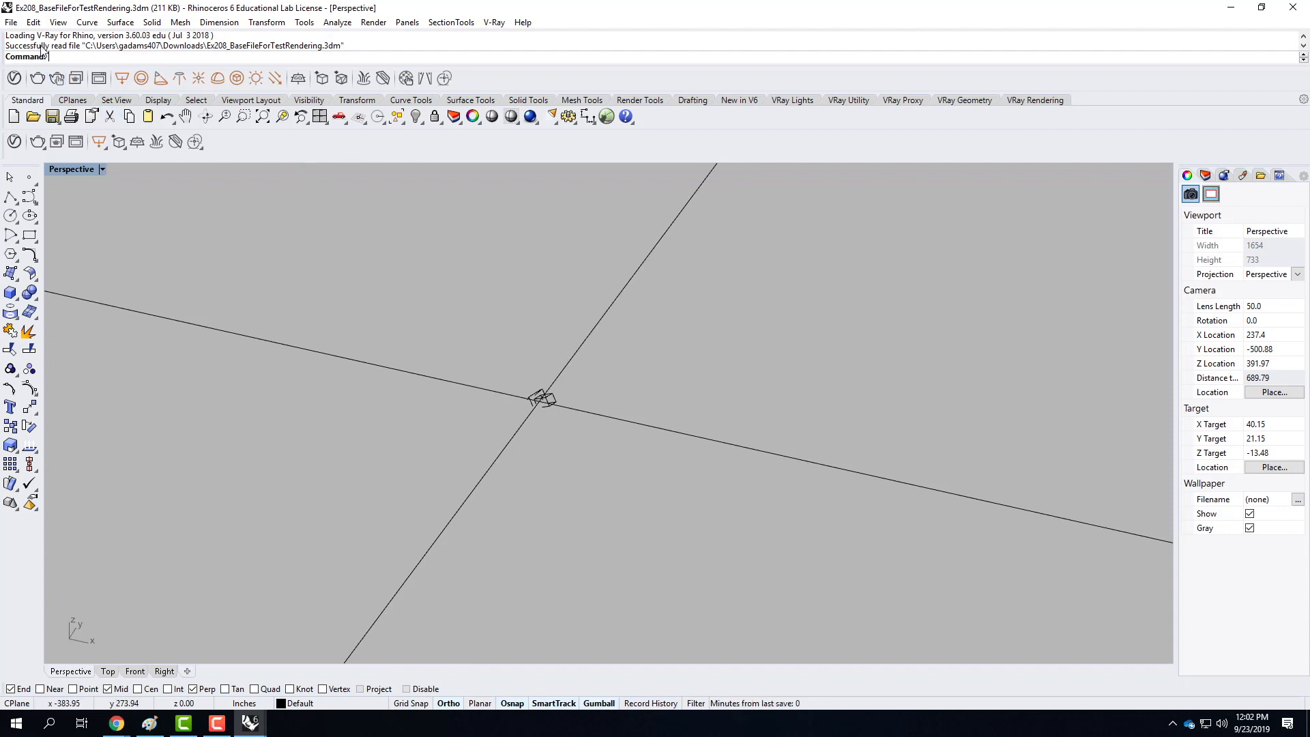
Step: Start inserting a block instance and browse OneDrive's Live Demonstrations for the F2019 folder of Ex208 - Bulding Rhino Blocks
{"action": "left_click", "coordinate": [34, 22]}
{"action": "left_click", "coordinate": [81, 263]}
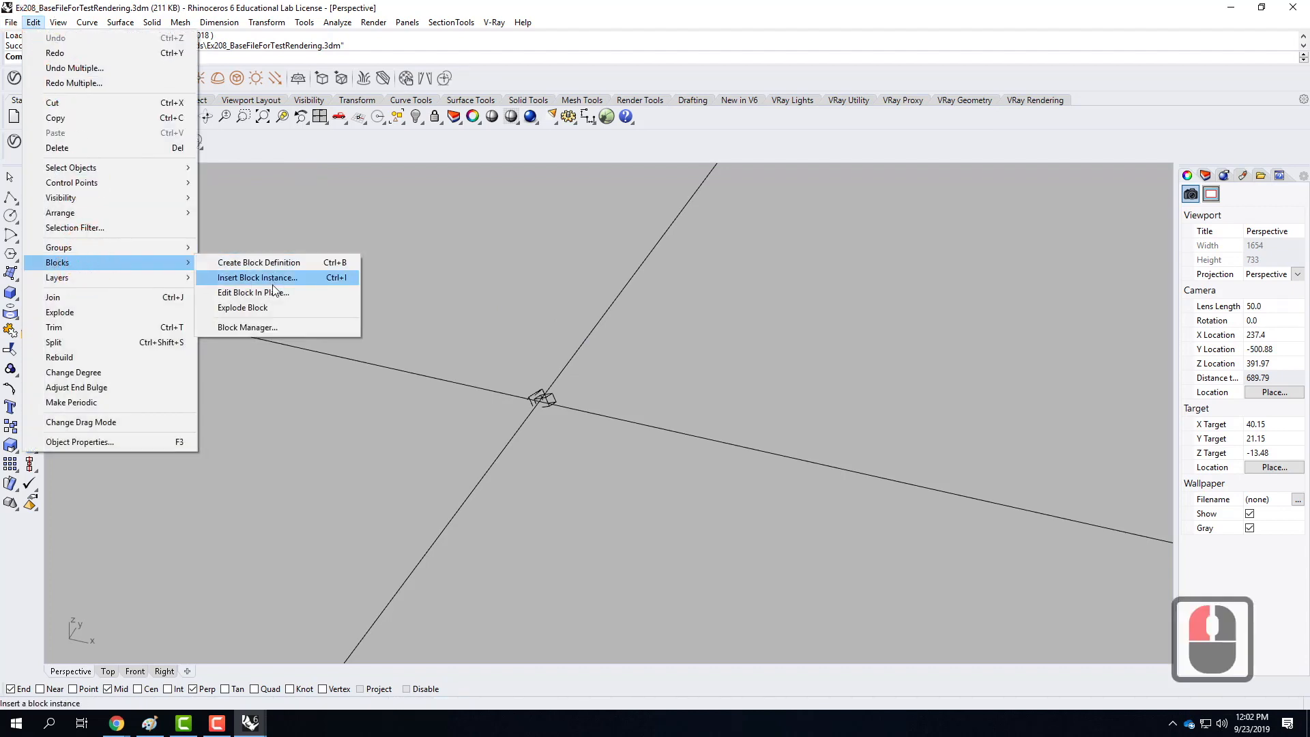
{"action": "left_click", "coordinate": [272, 285]}
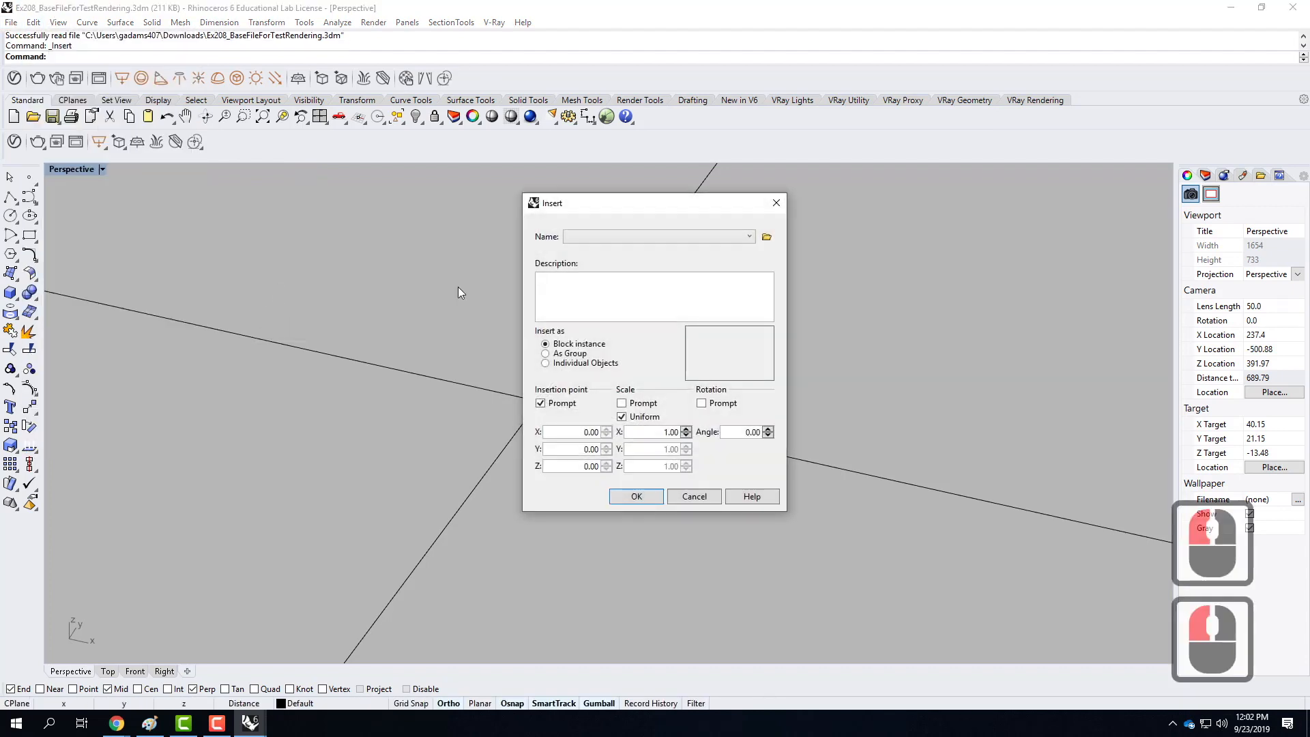
{"action": "left_click", "coordinate": [766, 236]}
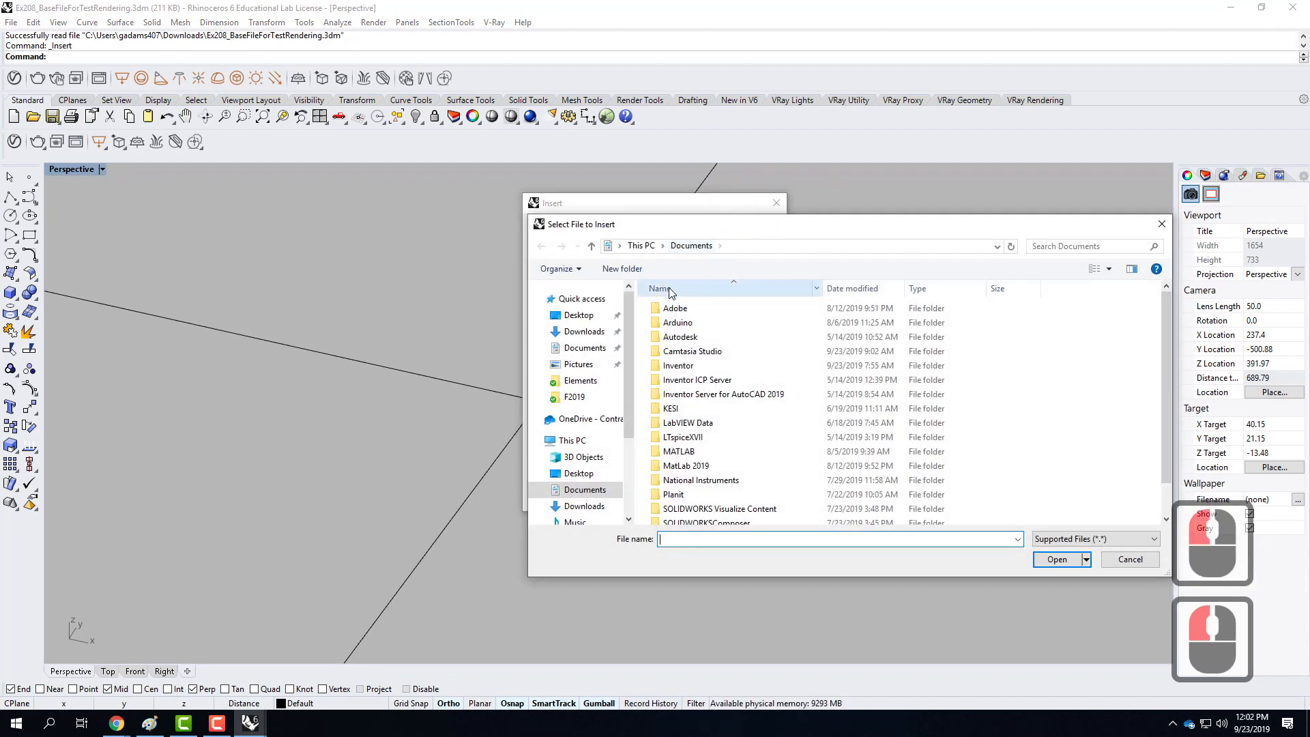
{"action": "left_click", "coordinate": [576, 419]}
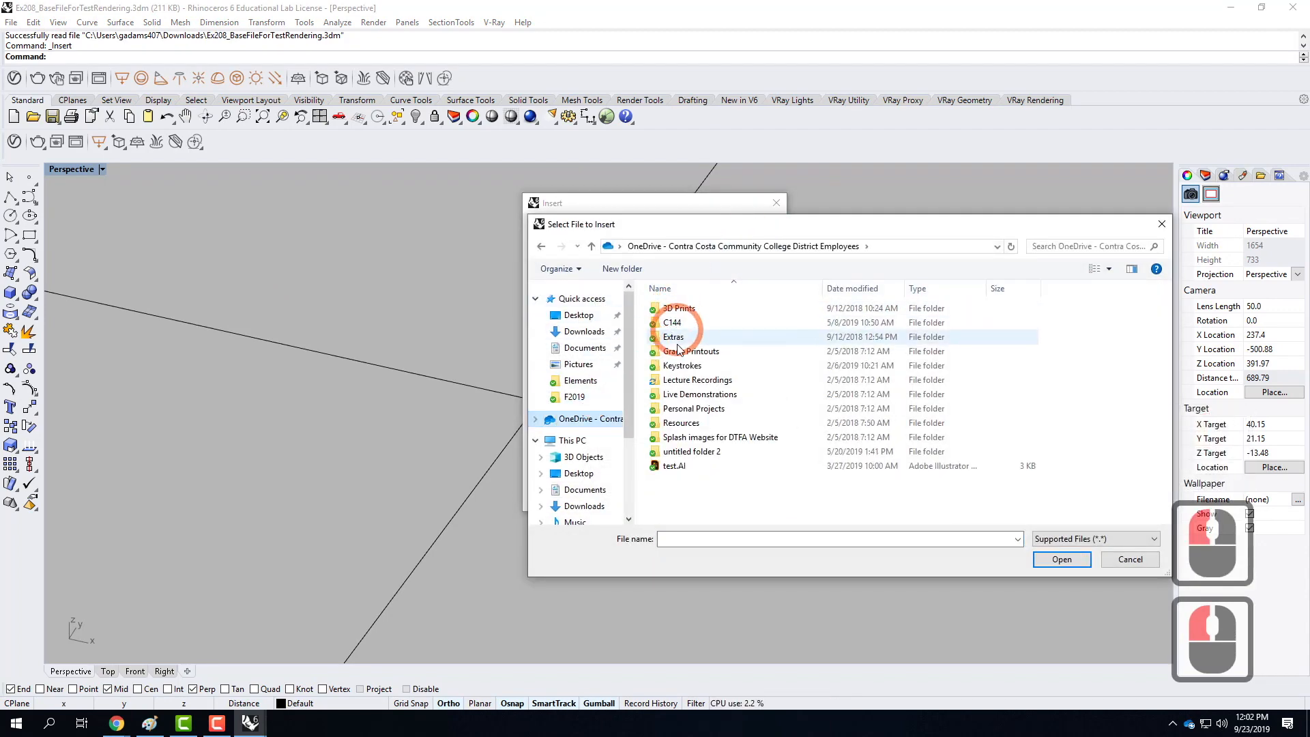
{"action": "double_click", "coordinate": [691, 396]}
{"action": "double_click", "coordinate": [689, 324]}
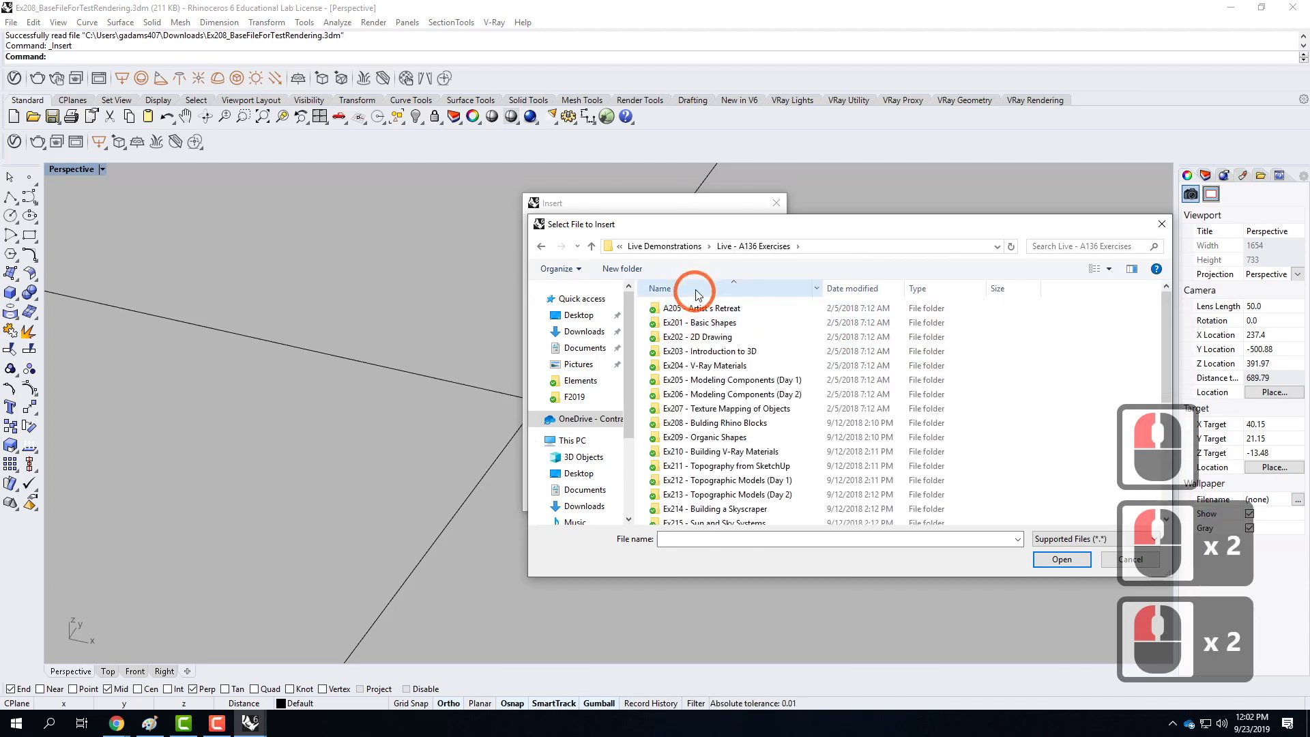
{"action": "double_click", "coordinate": [711, 423]}
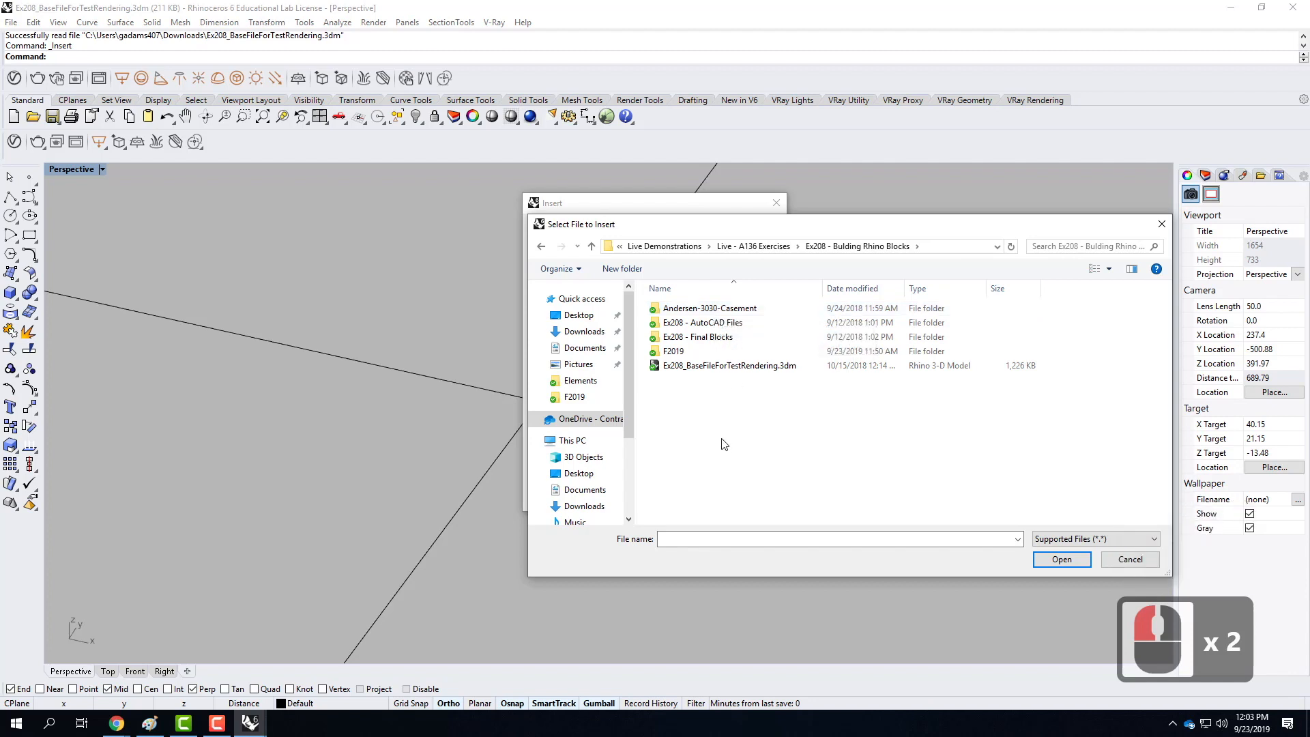
{"action": "double_click", "coordinate": [697, 352]}
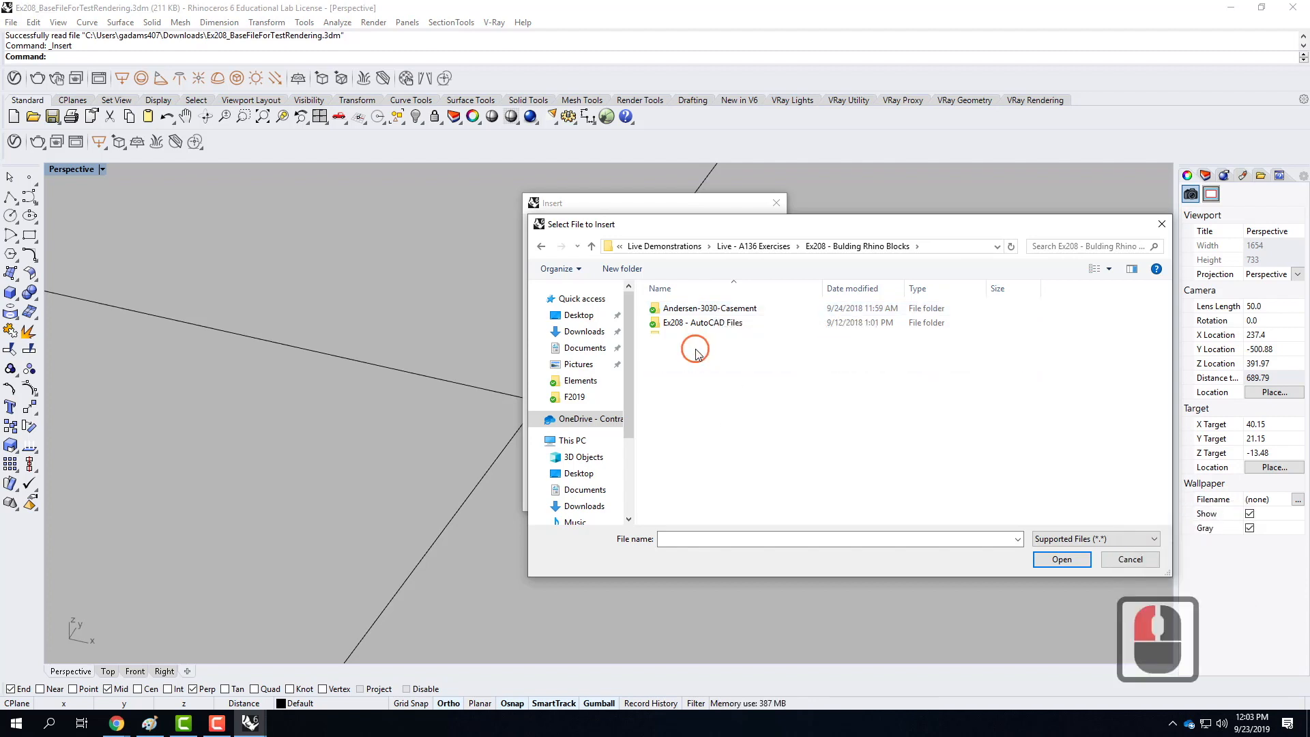
Step: Choose W30-50.3dm from the extracted AndersenWindow30-50 folder as the file to insert
{"action": "left_click", "coordinate": [684, 325]}
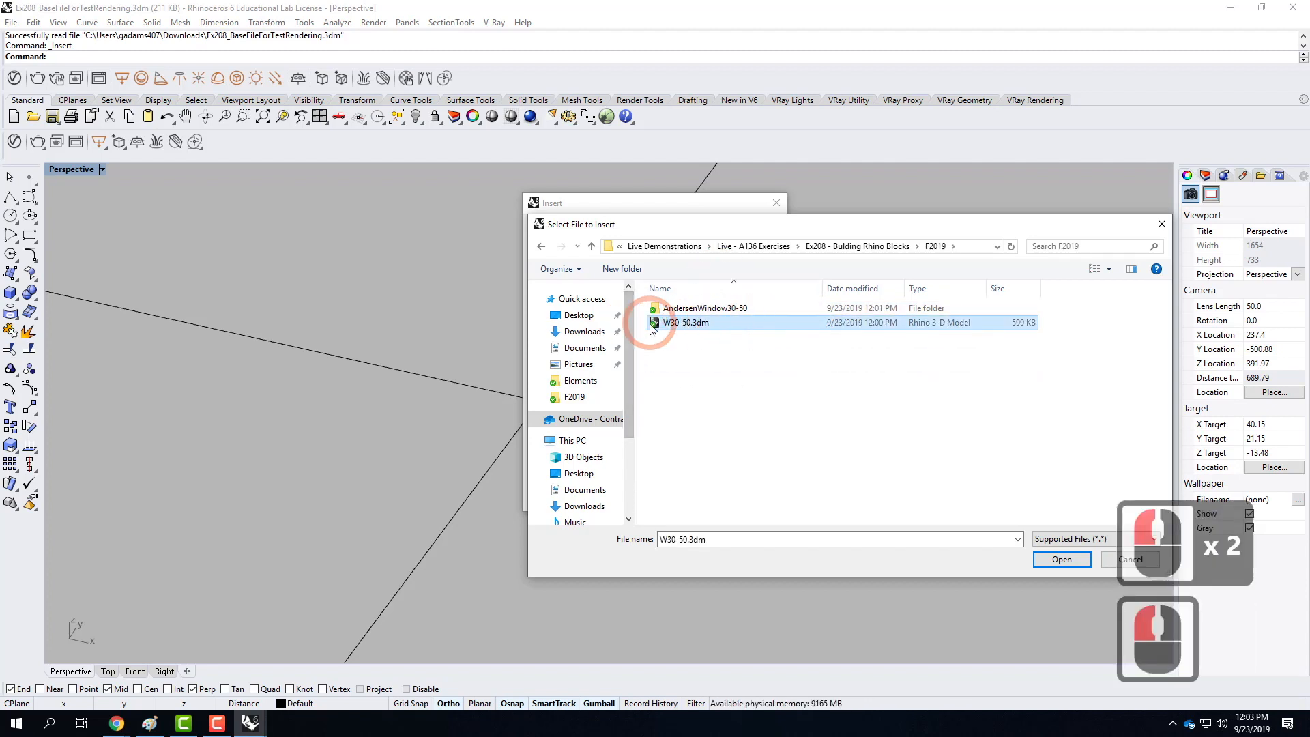
{"action": "double_click", "coordinate": [673, 308]}
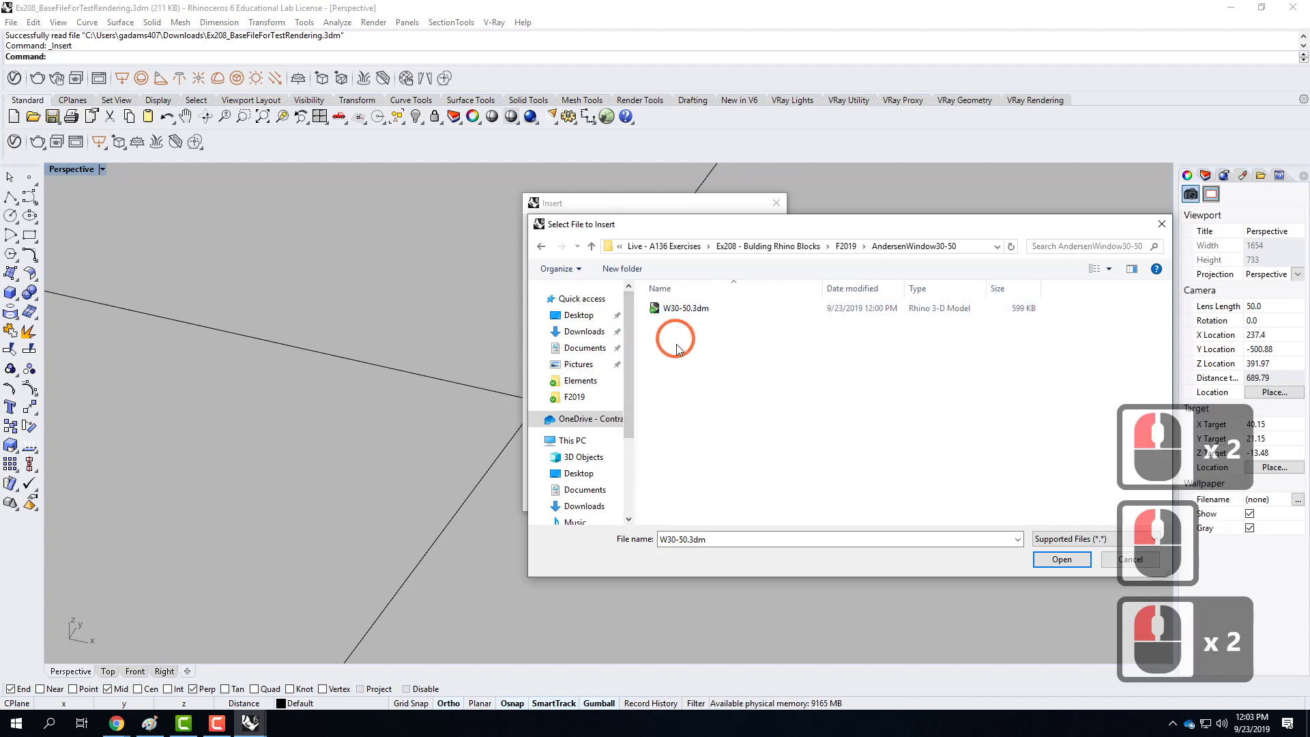
{"action": "left_click", "coordinate": [675, 308]}
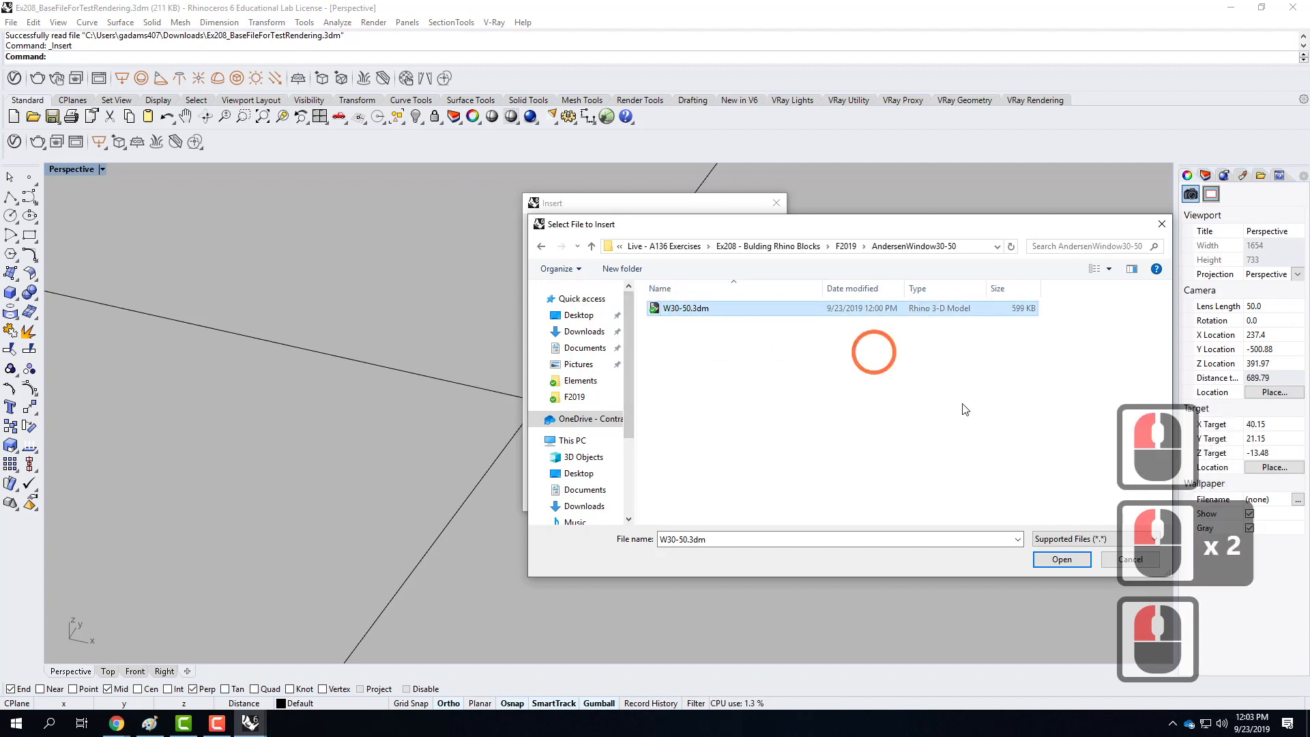
{"action": "left_click", "coordinate": [1060, 556]}
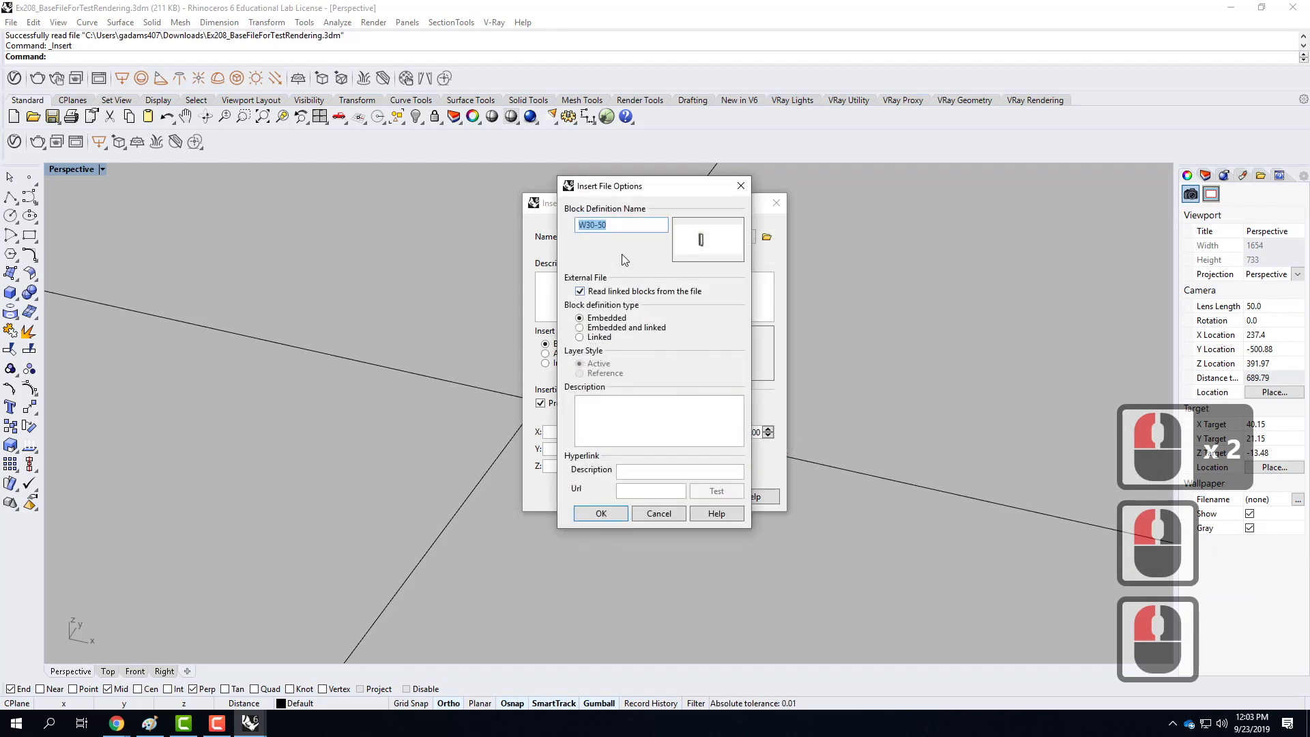
Step: Set W30-50 to insert as a linked block definition with the Reference layer style, inserted as a block instance at uniform scale 1.00
{"action": "left_click", "coordinate": [579, 337]}
{"action": "left_click", "coordinate": [579, 373]}
{"action": "double_click", "coordinate": [627, 397]}
{"action": "left_click", "coordinate": [601, 514]}
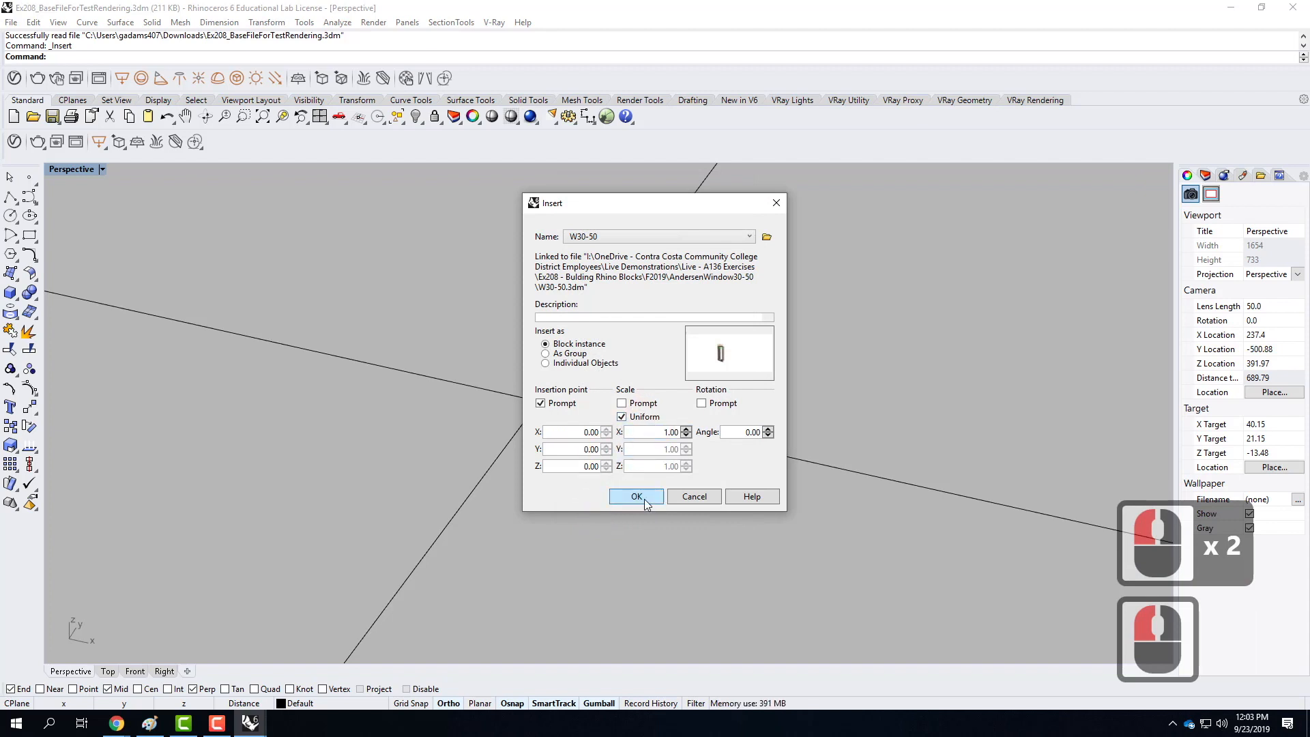
{"action": "left_click", "coordinate": [644, 498]}
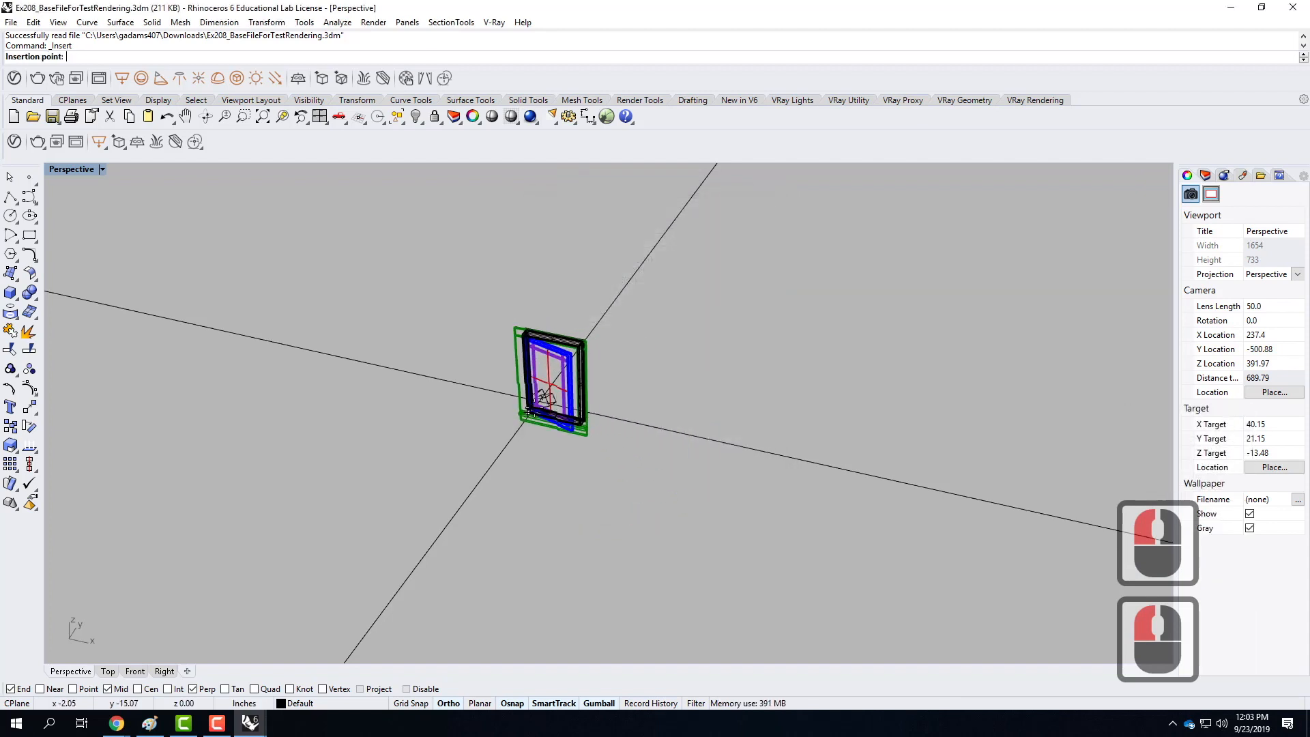
Step: Place the W30-50 window block near the origin and raise it vertically above the ground plane
{"action": "left_click", "coordinate": [561, 383]}
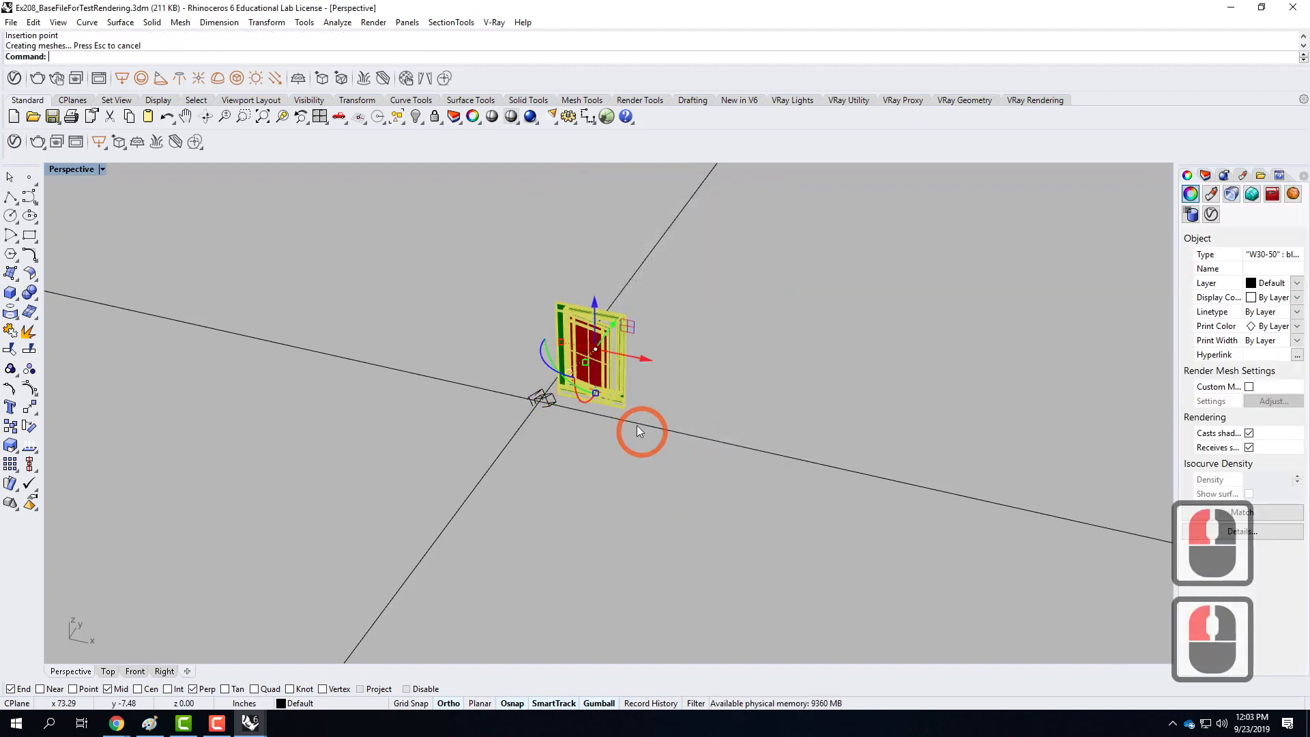
{"action": "left_click_drag", "start_coordinate": [596, 302], "coordinate": [602, 263]}
Step: Frame the selected window block in a more frontal Perspective view and render it with V-Ray from the Asset Editor
{"action": "scroll", "coordinate": [590, 268], "scroll_direction": "up", "scroll_amount": 3}
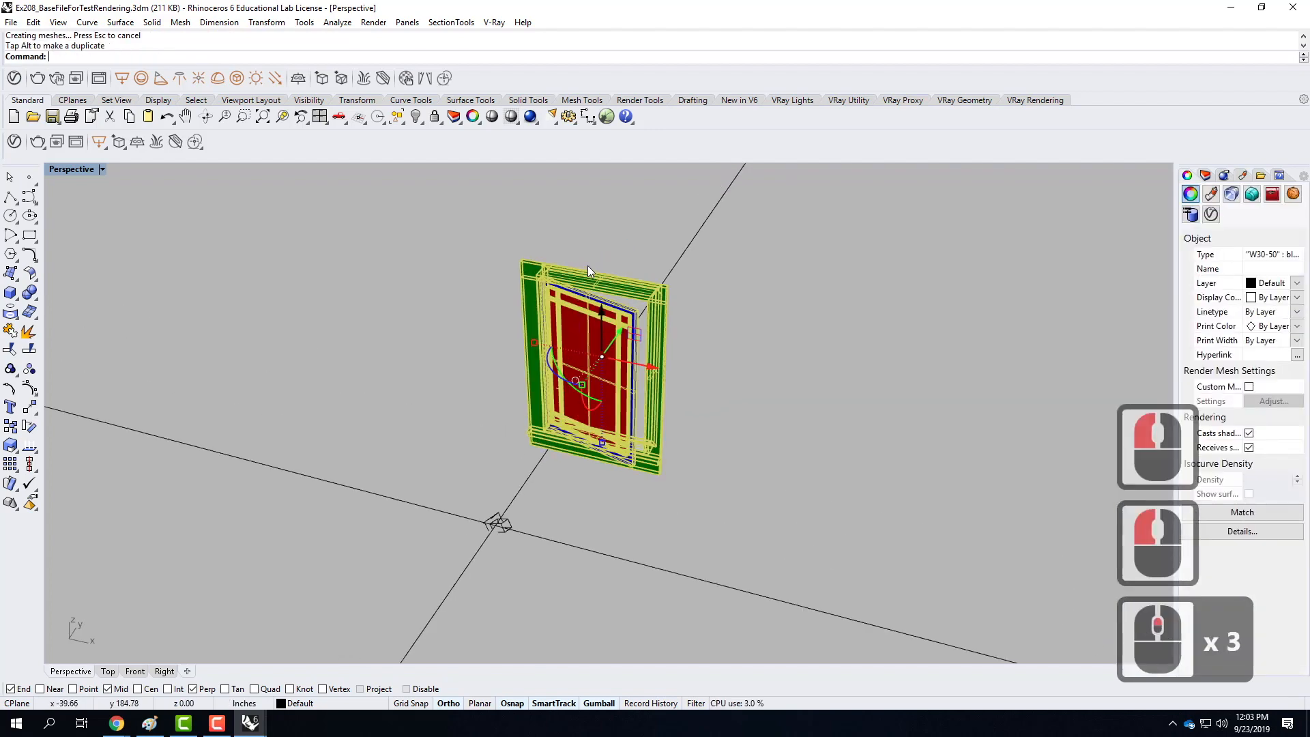
{"action": "type", "text": "z"}
{"action": "key", "text": "Return"}
{"action": "type", "text": "s"}
{"action": "key", "text": "Return"}
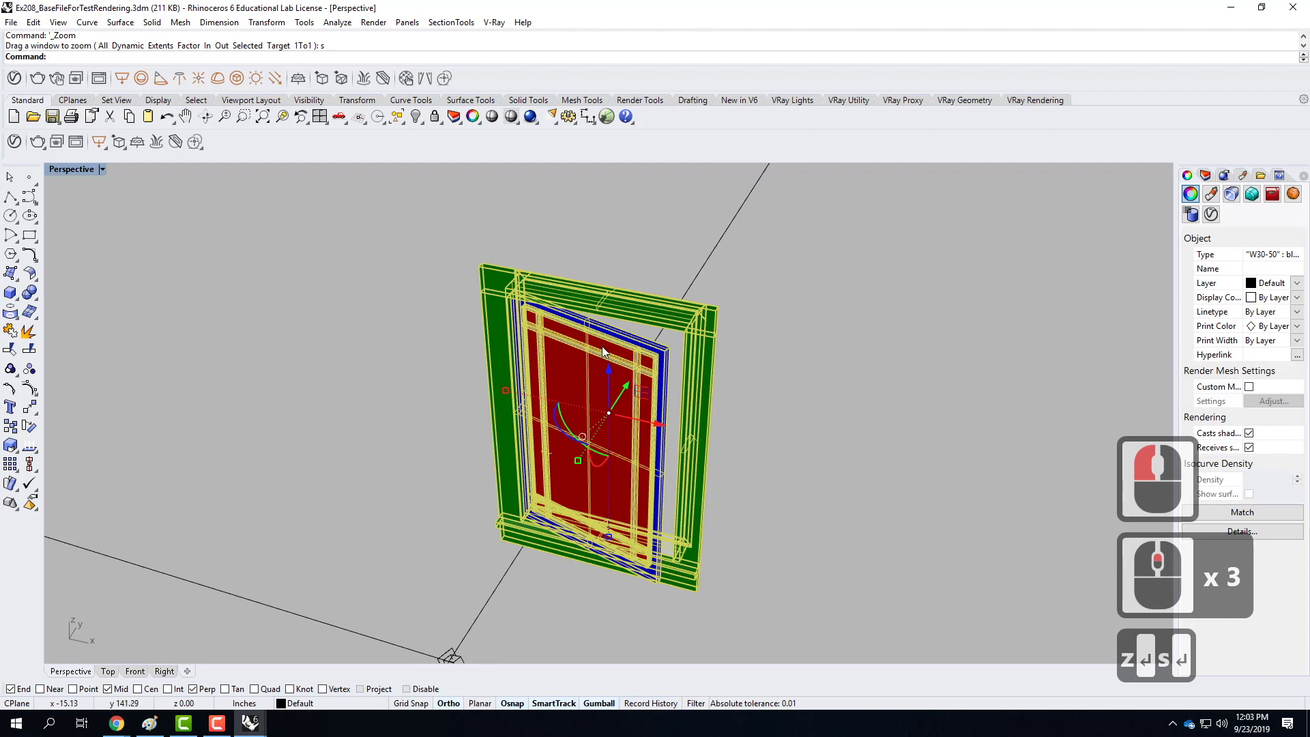
{"action": "right_click_drag", "start_coordinate": [607, 322], "coordinate": [664, 359]}
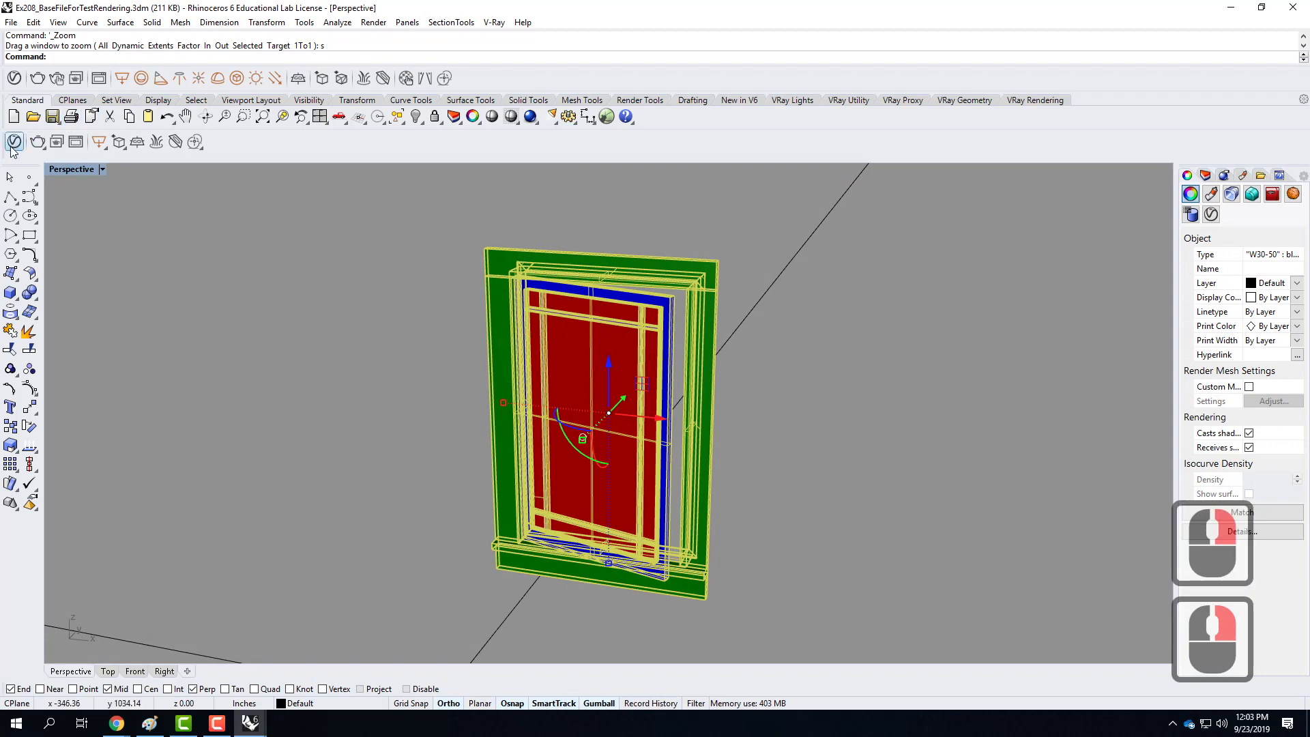
{"action": "left_click", "coordinate": [13, 142]}
{"action": "left_click_drag", "start_coordinate": [640, 136], "coordinate": [511, 165]}
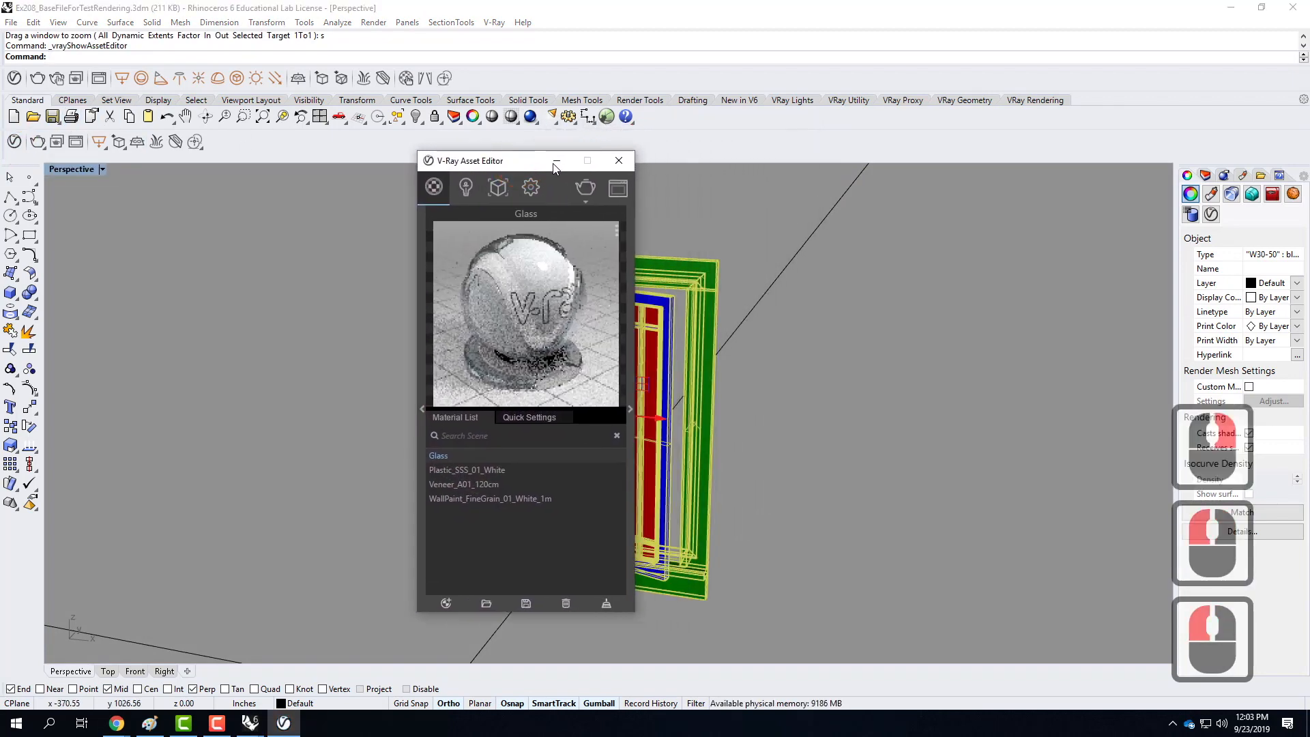
{"action": "left_click", "coordinate": [586, 188]}
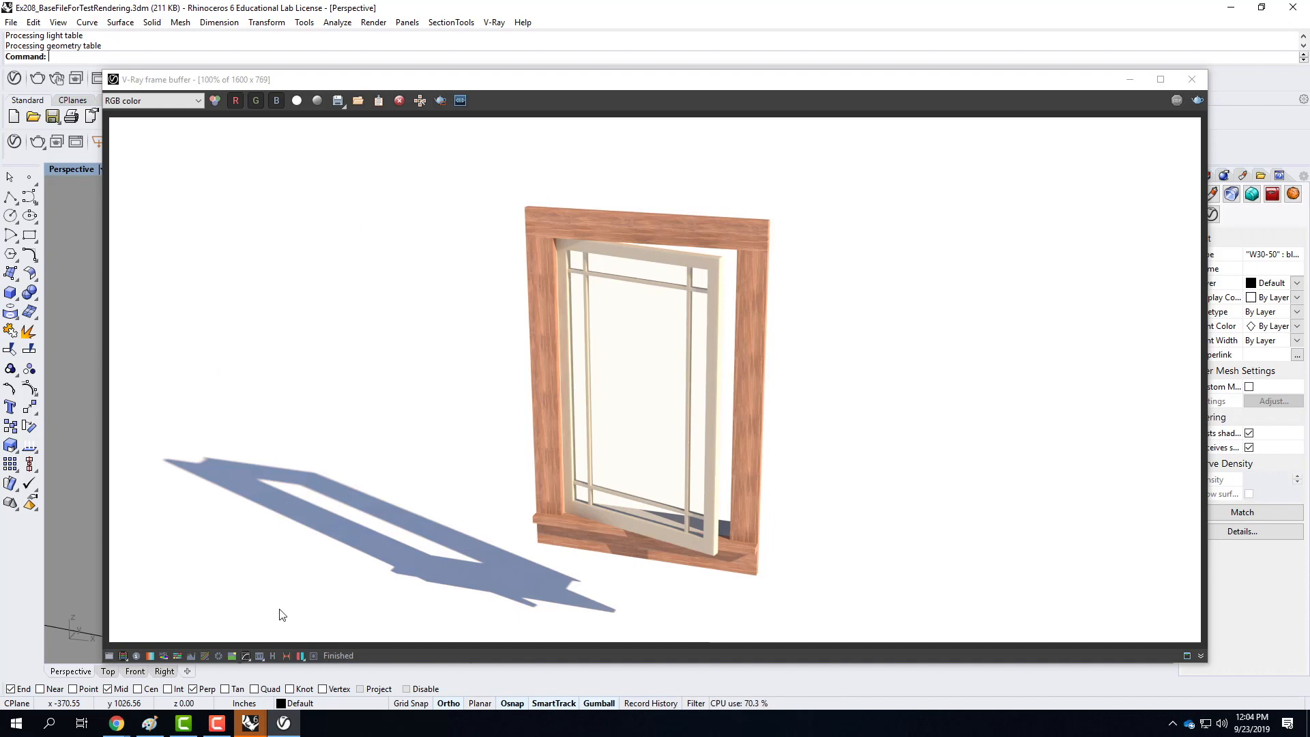
{"action": "mouse_move", "coordinate": [219, 729]}
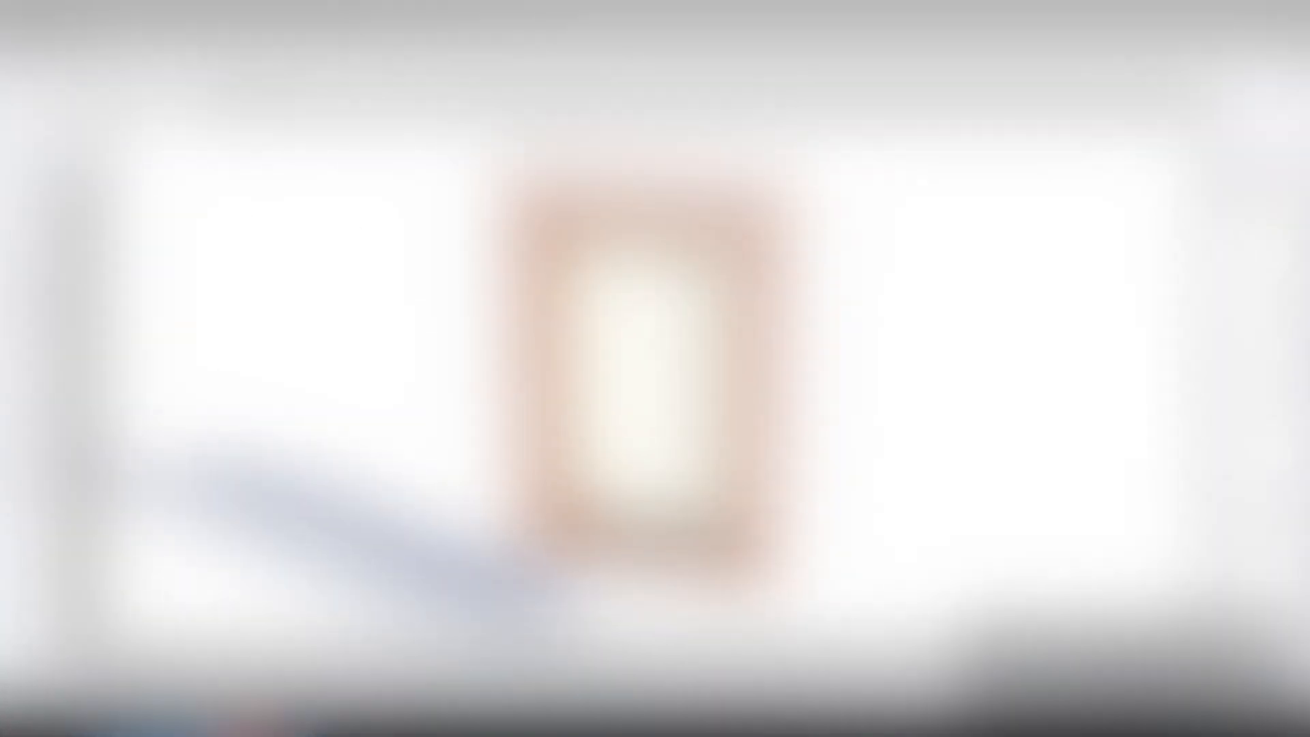